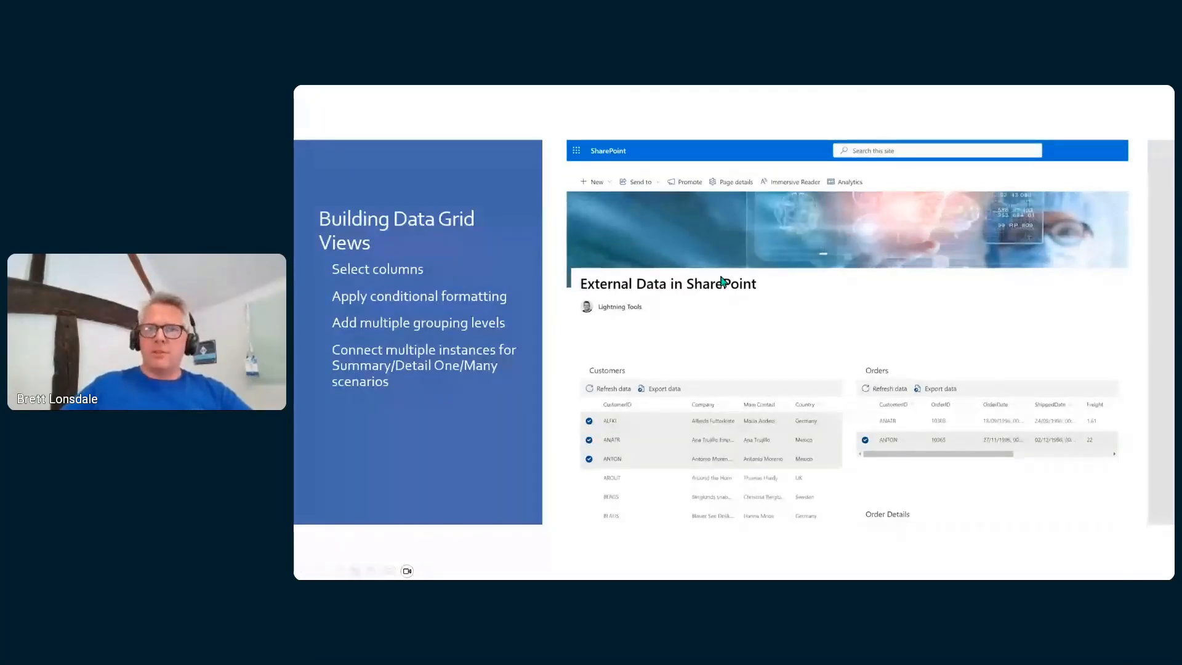
Advance the deck to the Demonstration slide and switch to the SharePoint page in Chrome
{"action": "left_click", "coordinate": [667, 290]}
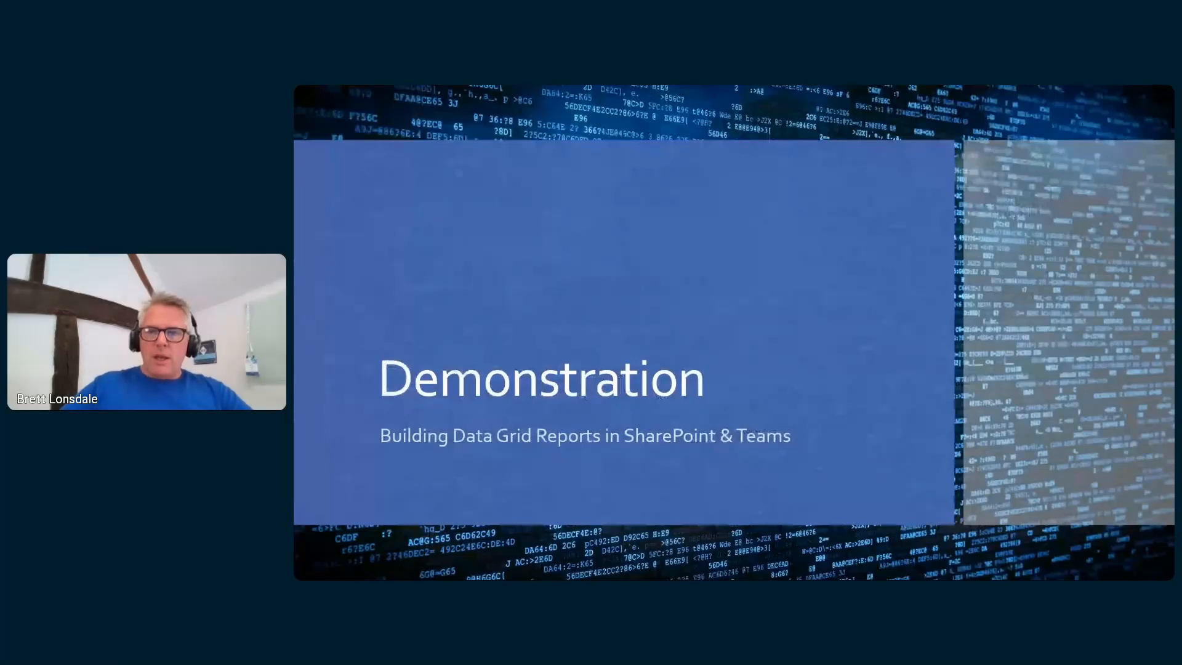
{"action": "key", "text": "alt+Tab"}
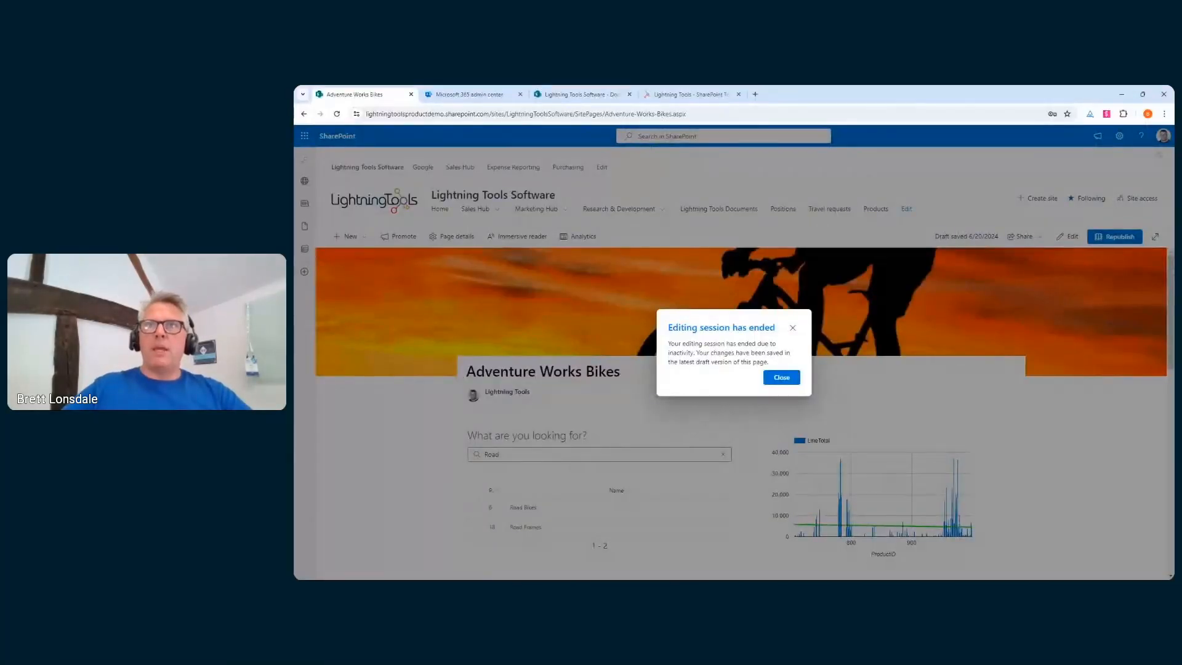
Close the editing-session notice and replace the category search 'Road' with 'Bike', listing six categories
{"action": "left_click", "coordinate": [792, 328]}
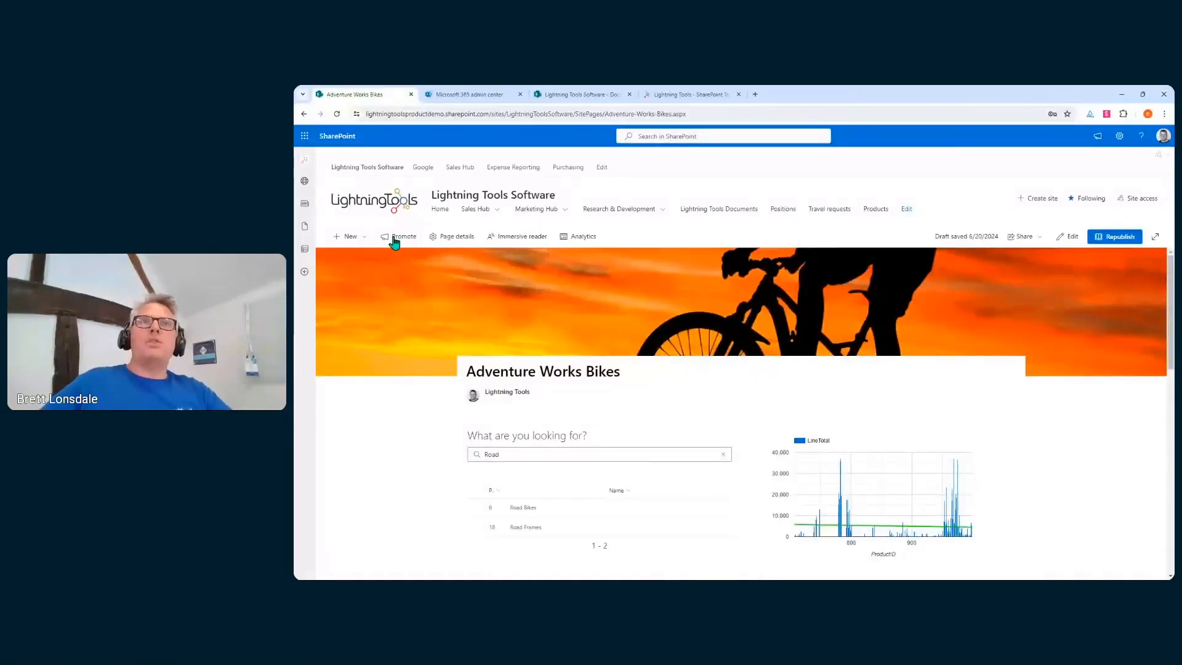
{"action": "scroll", "coordinate": [948, 356], "scroll_direction": "down", "scroll_amount": 3}
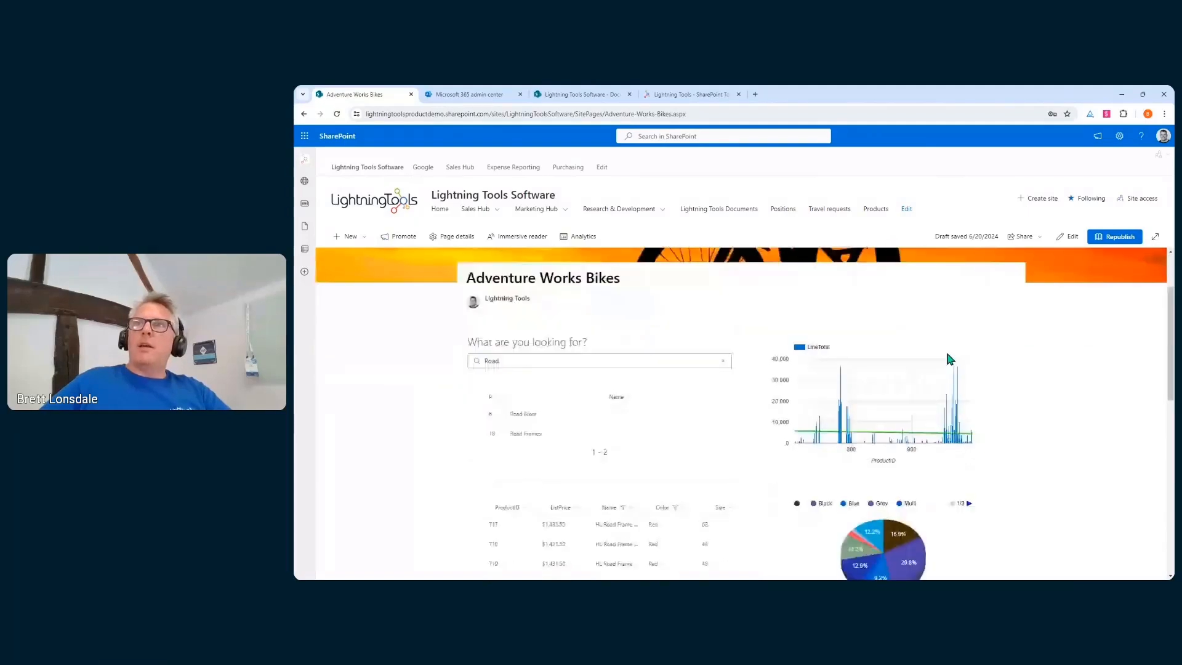
{"action": "scroll", "coordinate": [948, 357], "scroll_direction": "up", "scroll_amount": 3}
{"action": "scroll", "coordinate": [940, 356], "scroll_direction": "down", "scroll_amount": 2}
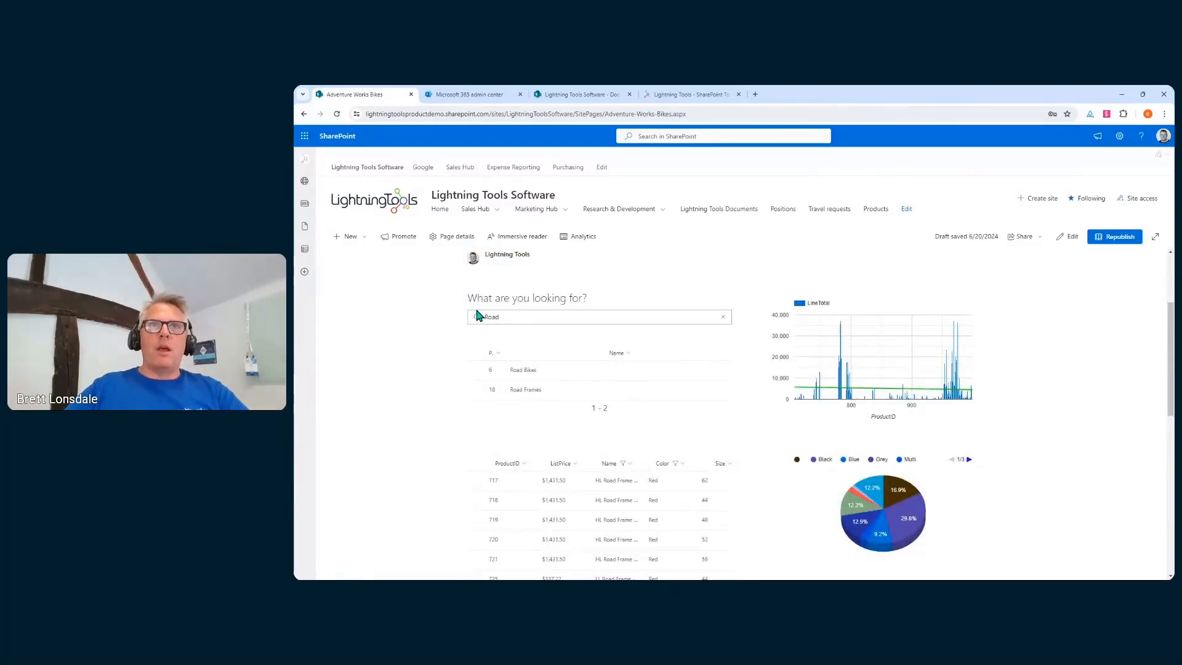
{"action": "double_click", "coordinate": [518, 318]}
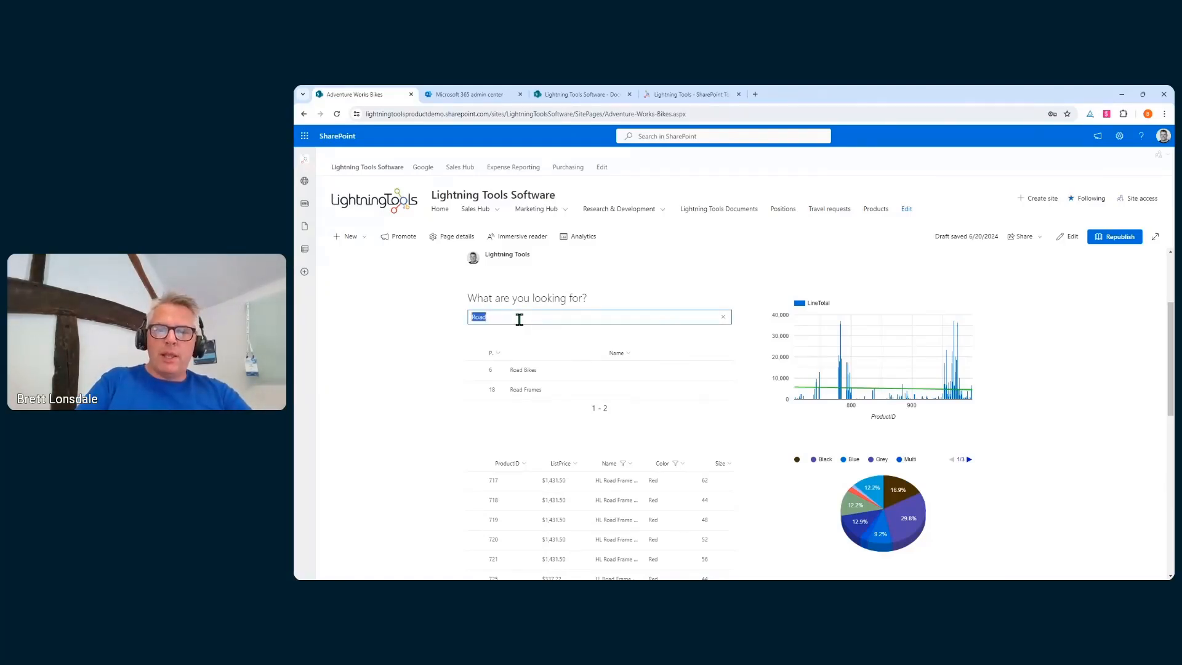
{"action": "type", "text": "Bike"}
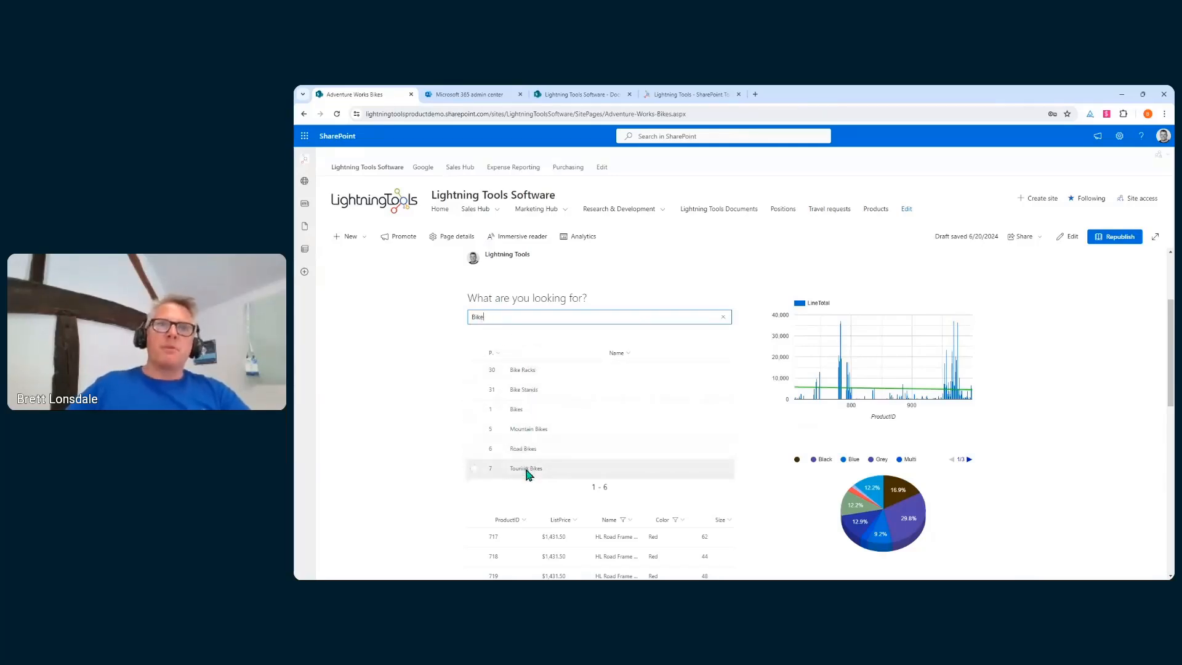
Tick Mountain Bikes, Road Bikes and Touring Bikes in the category grid, then review the filtered products
{"action": "left_click", "coordinate": [474, 430]}
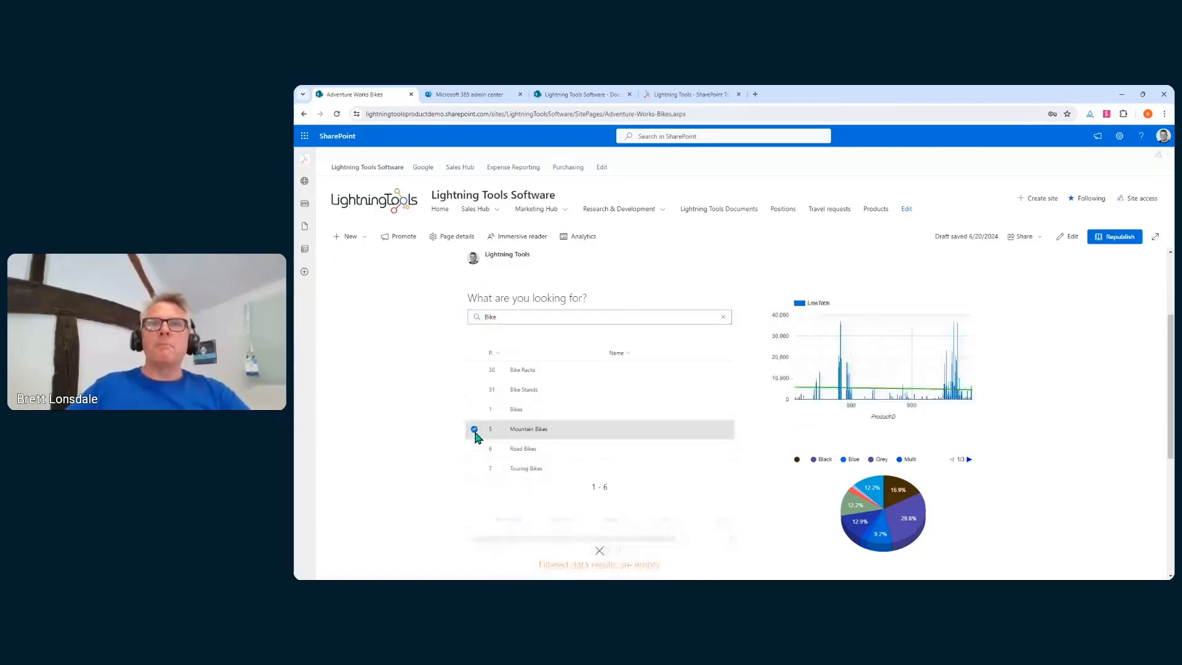
{"action": "scroll", "coordinate": [619, 530], "scroll_direction": "down", "scroll_amount": 1}
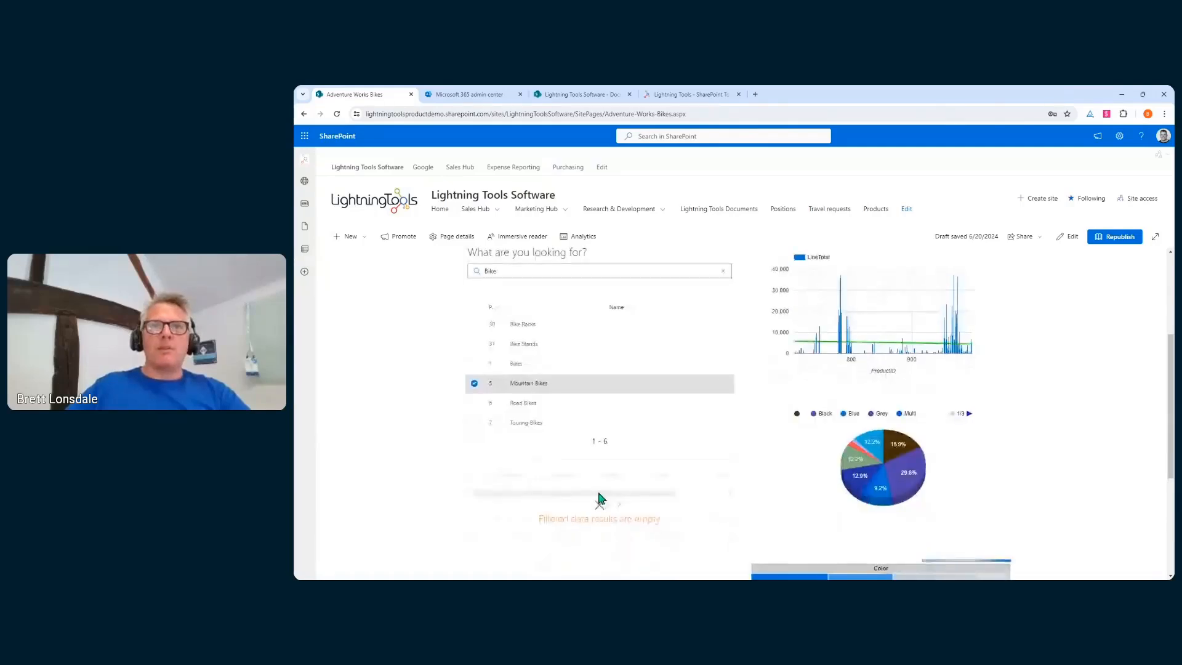
{"action": "left_click", "coordinate": [495, 403]}
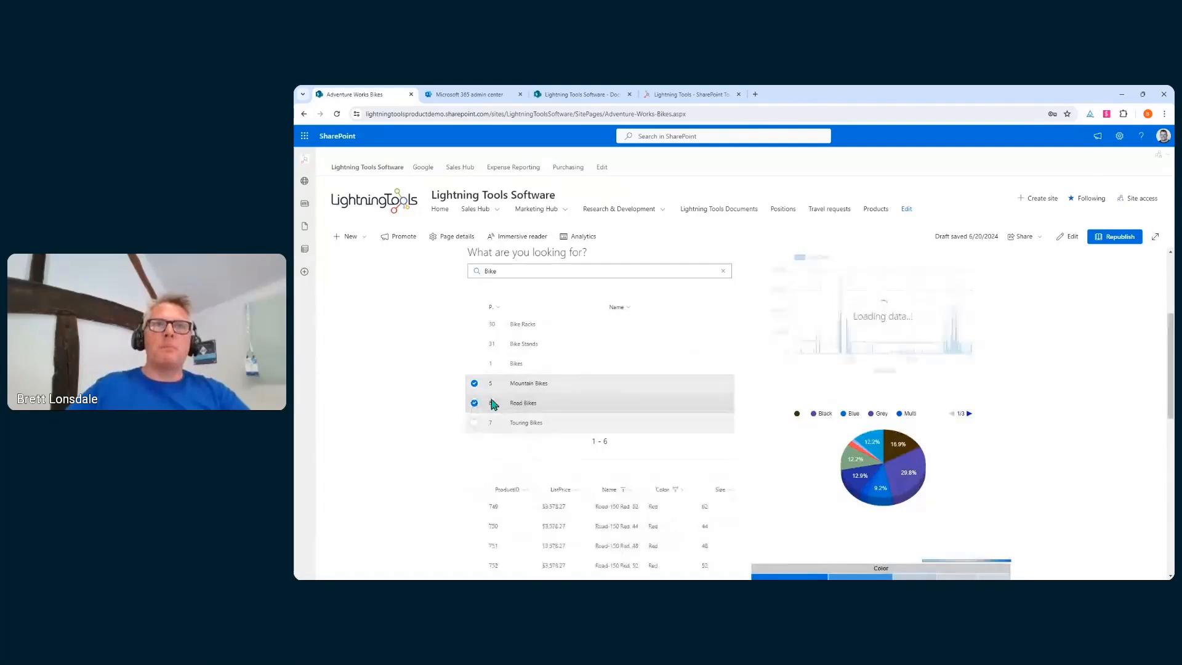
{"action": "left_click", "coordinate": [473, 424]}
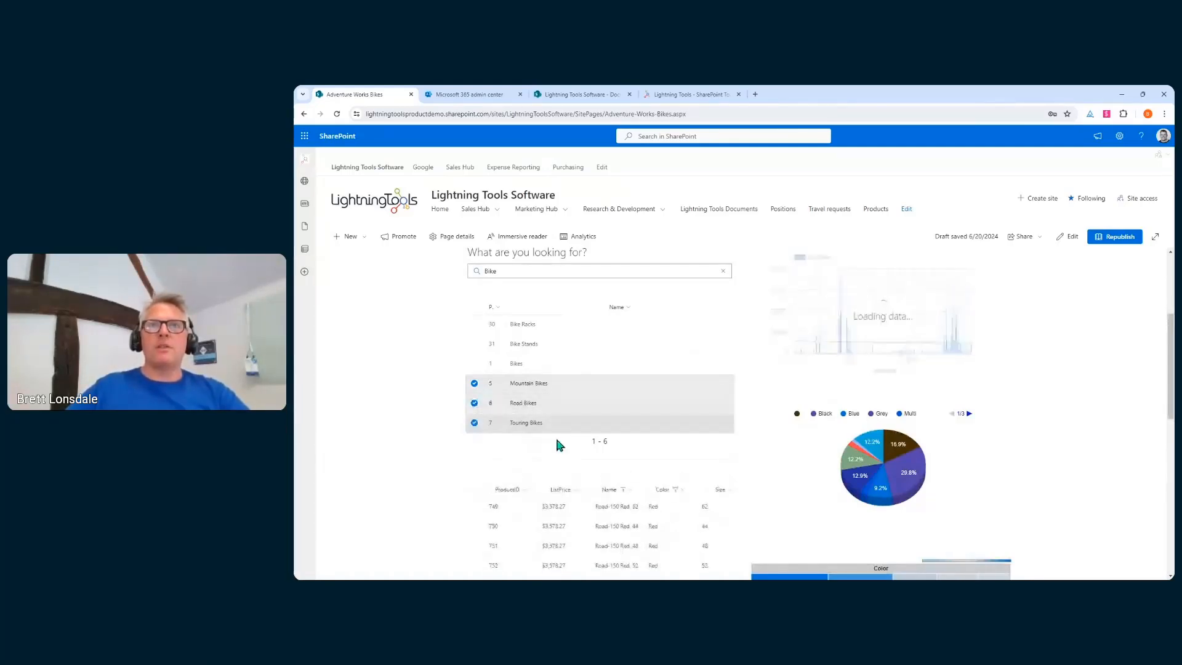
{"action": "scroll", "coordinate": [558, 443], "scroll_direction": "down", "scroll_amount": 5}
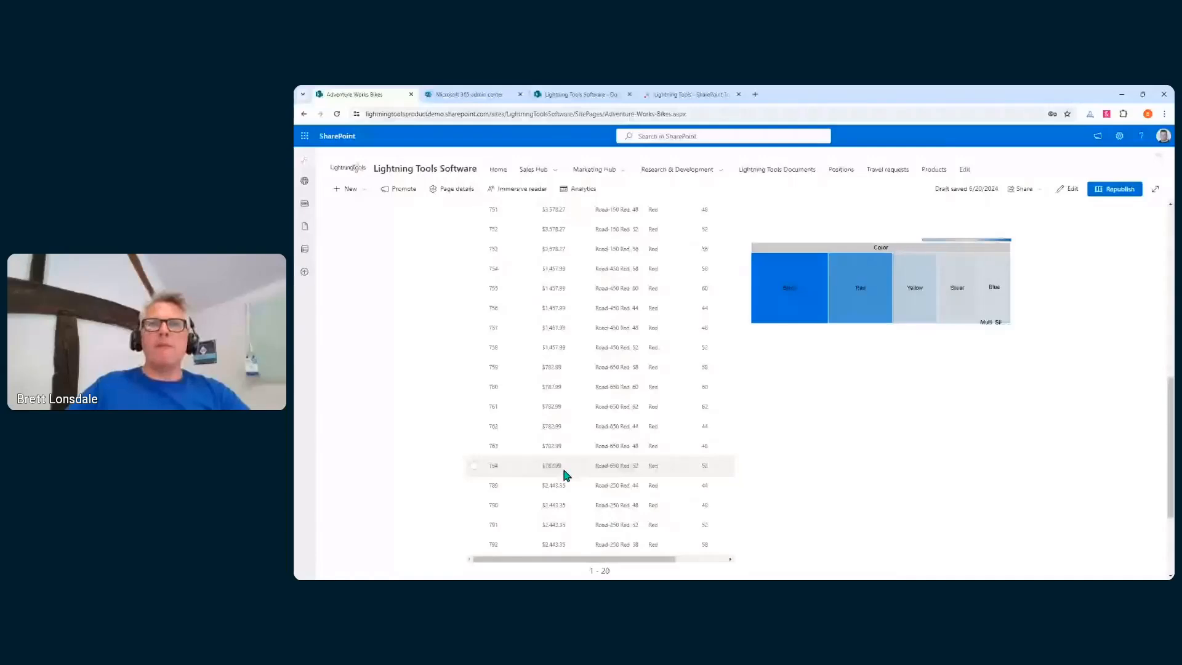
{"action": "scroll", "coordinate": [680, 436], "scroll_direction": "down", "scroll_amount": 1}
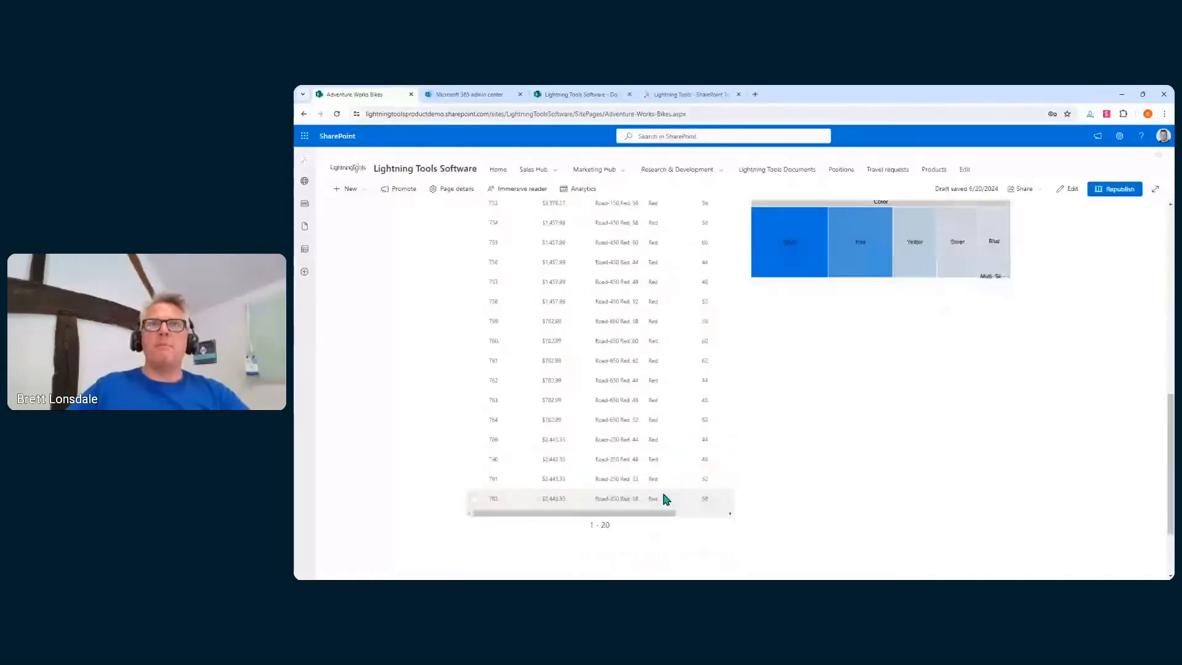
{"action": "scroll", "coordinate": [573, 394], "scroll_direction": "up", "scroll_amount": 5}
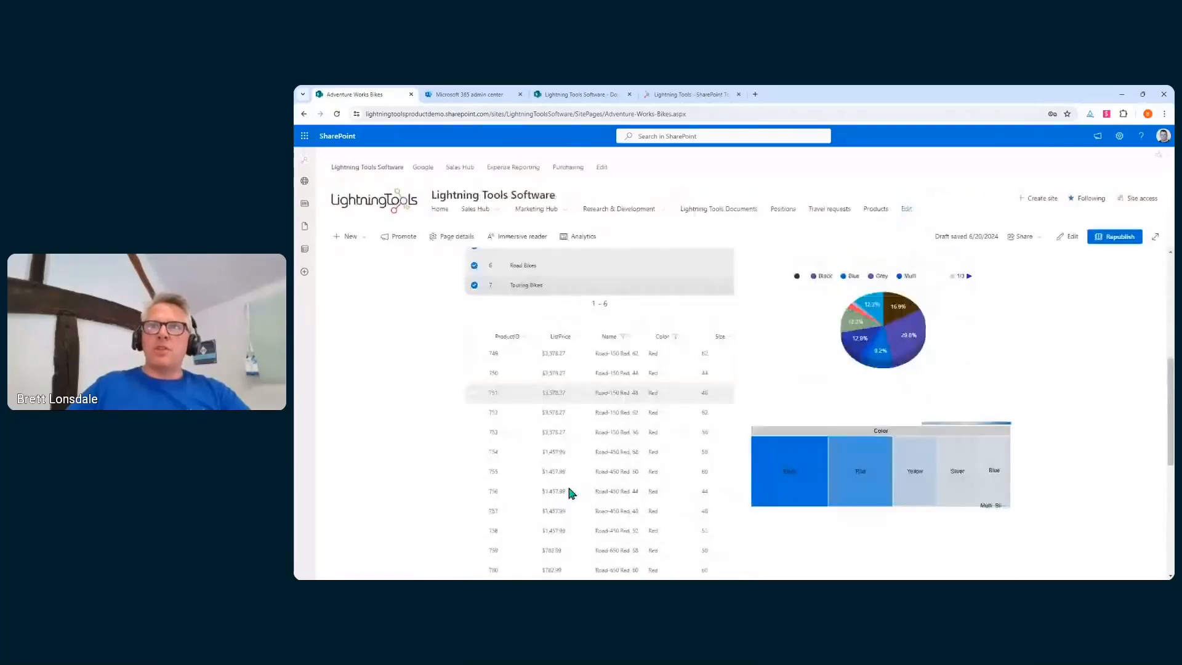
{"action": "scroll", "coordinate": [568, 489], "scroll_direction": "up", "scroll_amount": 5}
{"action": "scroll", "coordinate": [569, 492], "scroll_direction": "down", "scroll_amount": 3}
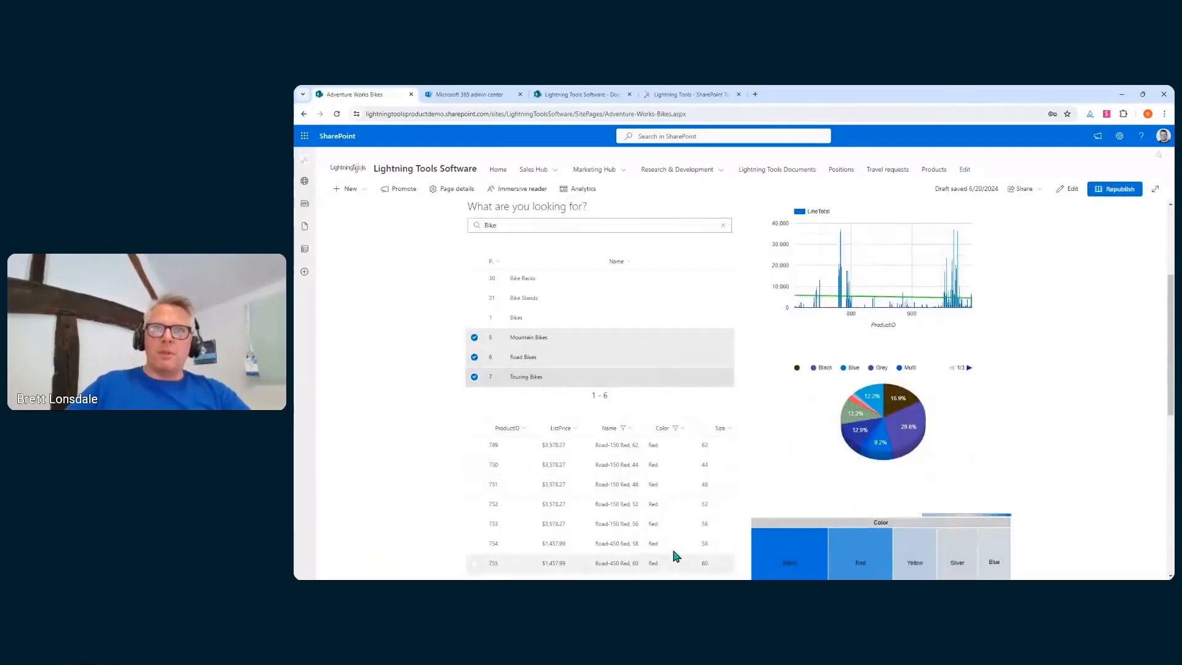
Select products 749, 750 and 751, then select every product in the grid
{"action": "left_click", "coordinate": [474, 445]}
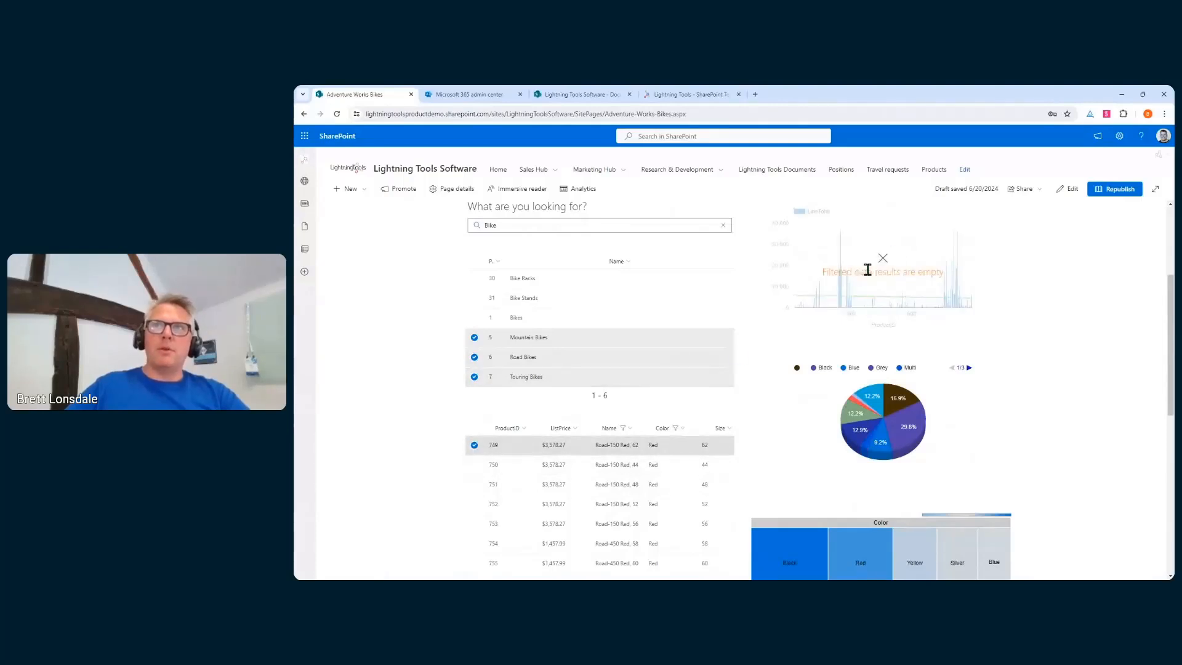
{"action": "left_click", "coordinate": [474, 465]}
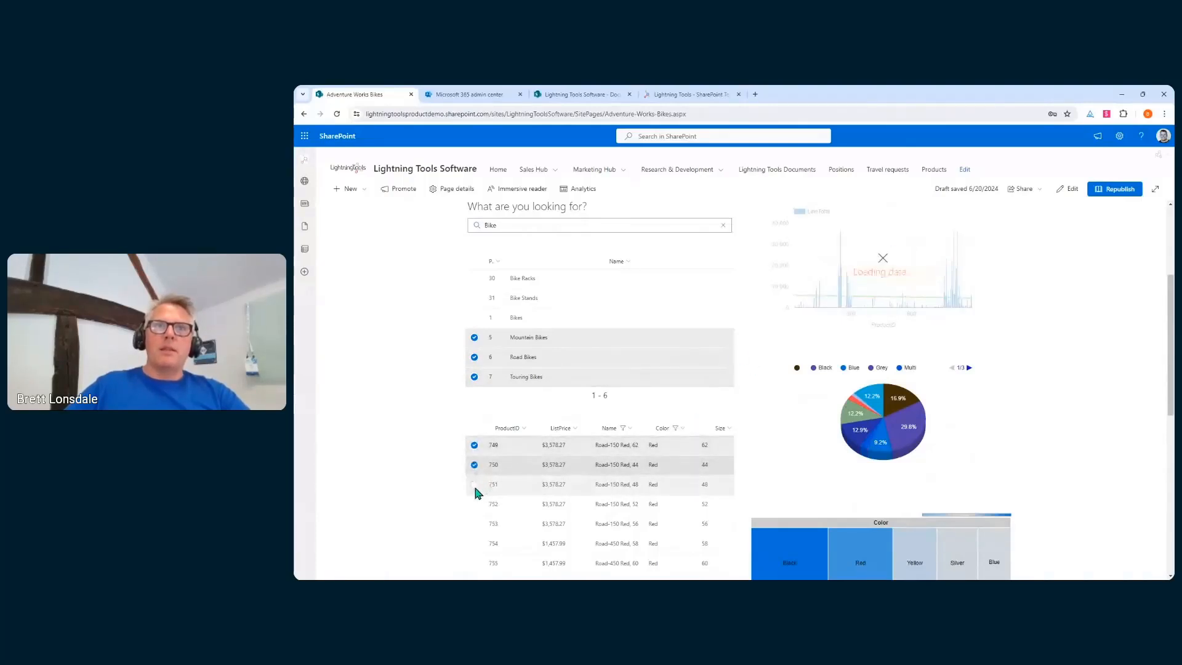
{"action": "left_click", "coordinate": [474, 483]}
{"action": "left_click", "coordinate": [474, 427]}
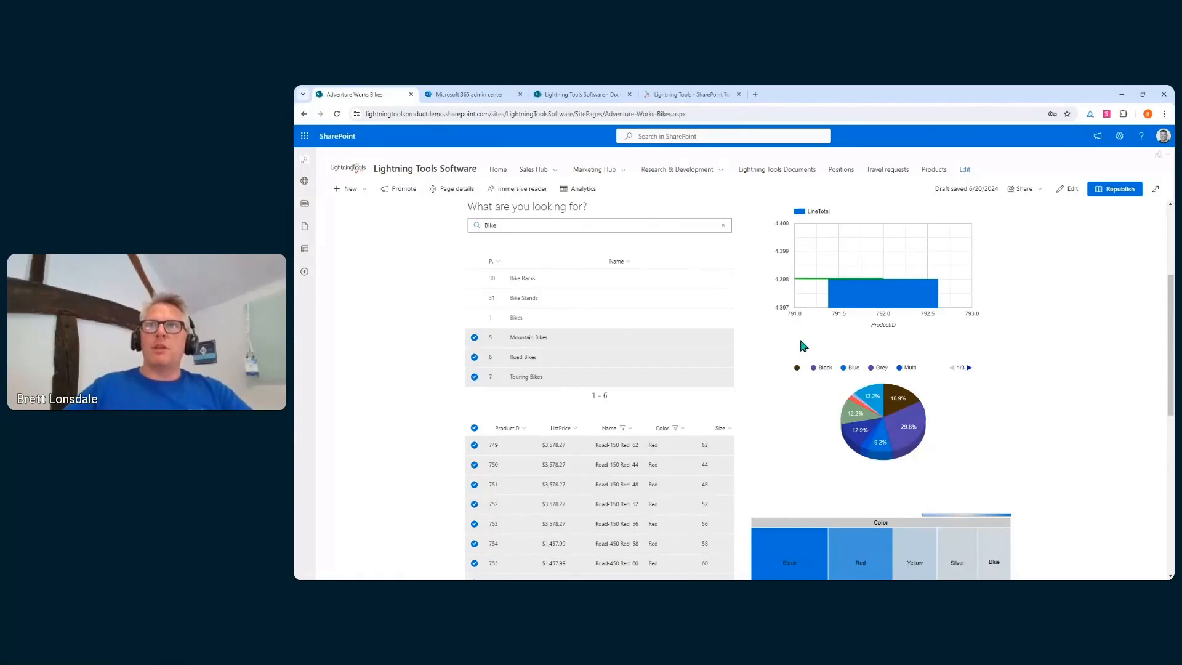
Inspect the LineTotal pie chart and colour treemap, then return to the top of the page
{"action": "scroll", "coordinate": [811, 342], "scroll_direction": "up", "scroll_amount": 2}
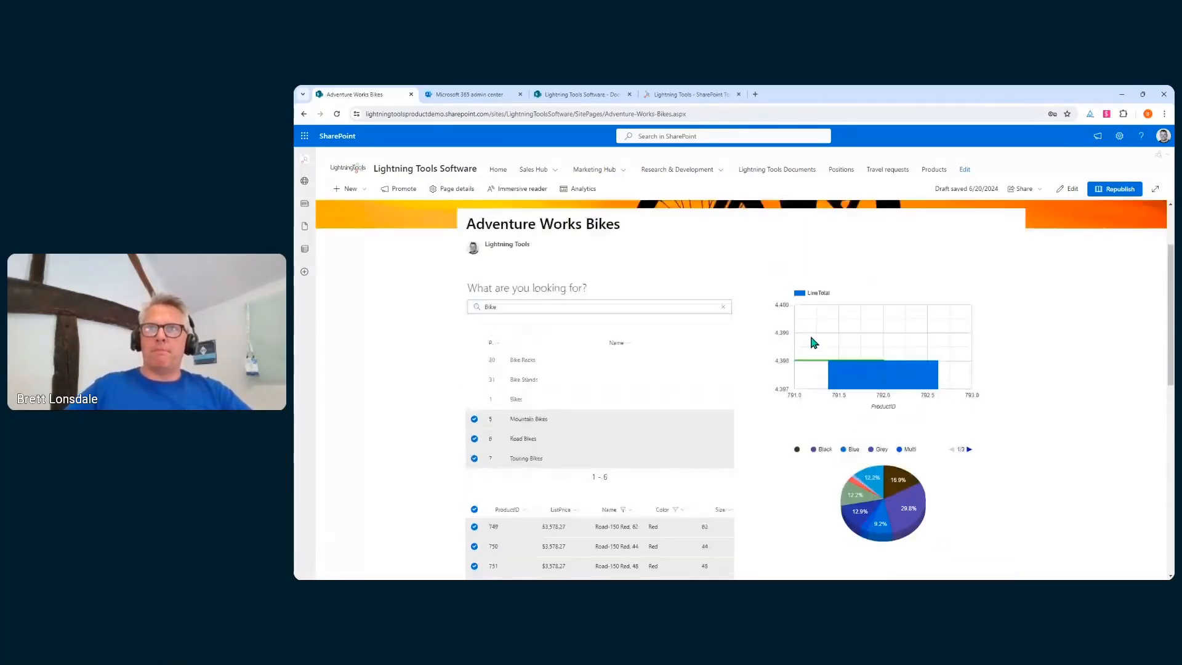
{"action": "scroll", "coordinate": [811, 342], "scroll_direction": "up", "scroll_amount": 2}
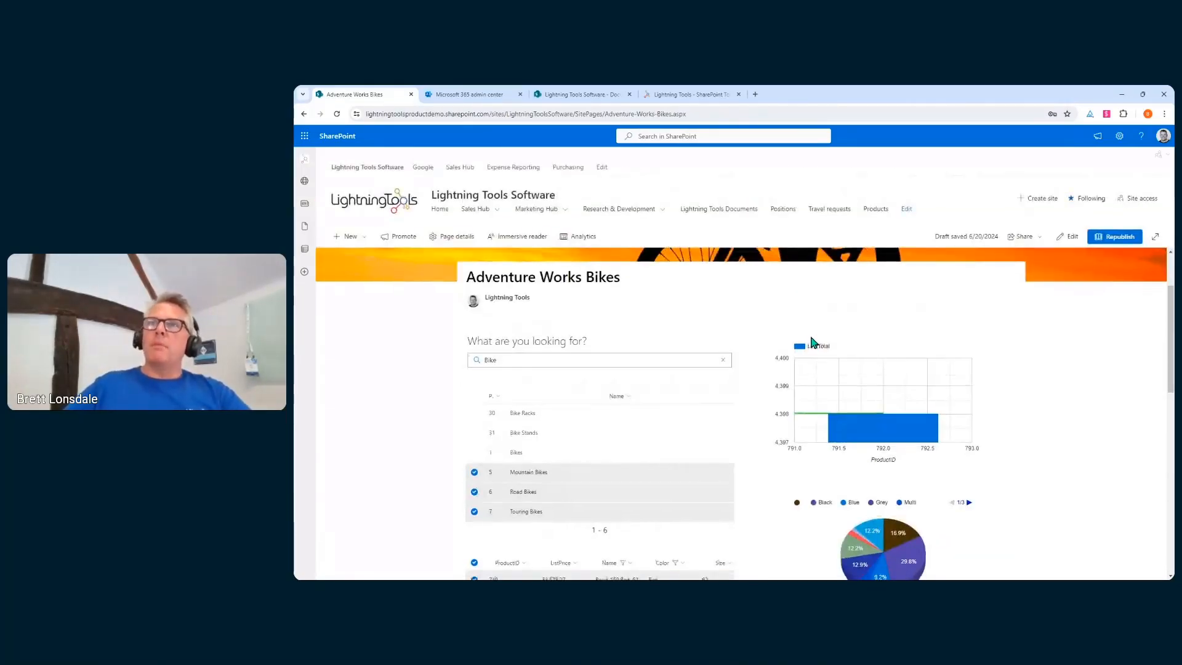
{"action": "scroll", "coordinate": [811, 342], "scroll_direction": "down", "scroll_amount": 3}
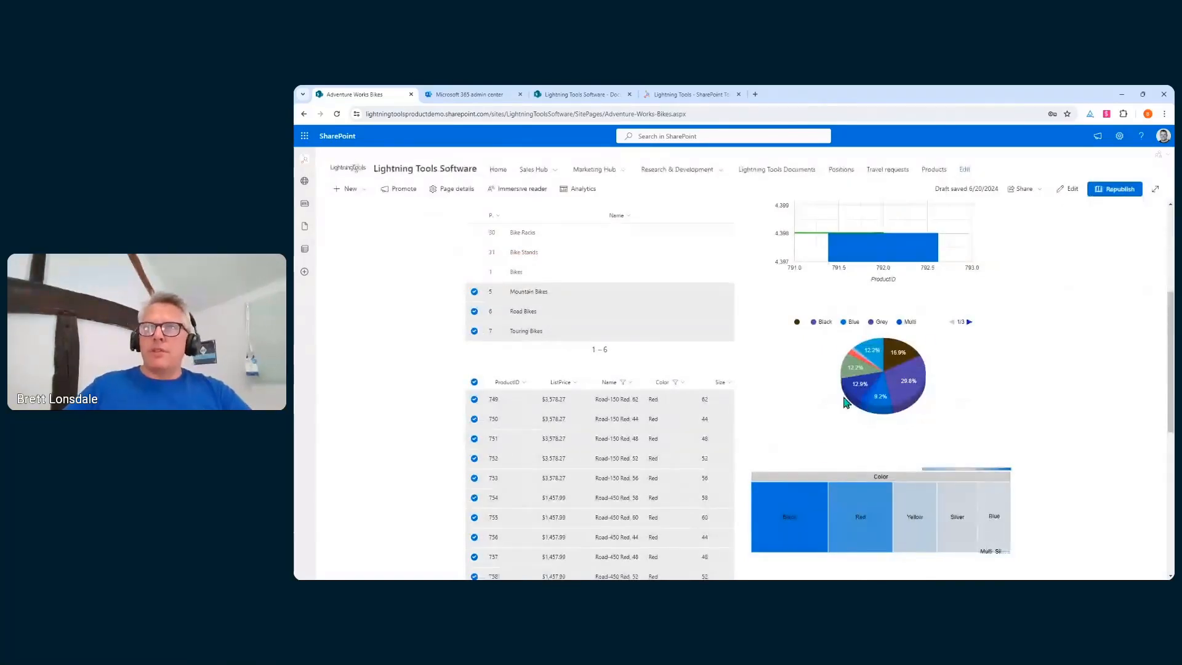
{"action": "mouse_move", "coordinate": [904, 367]}
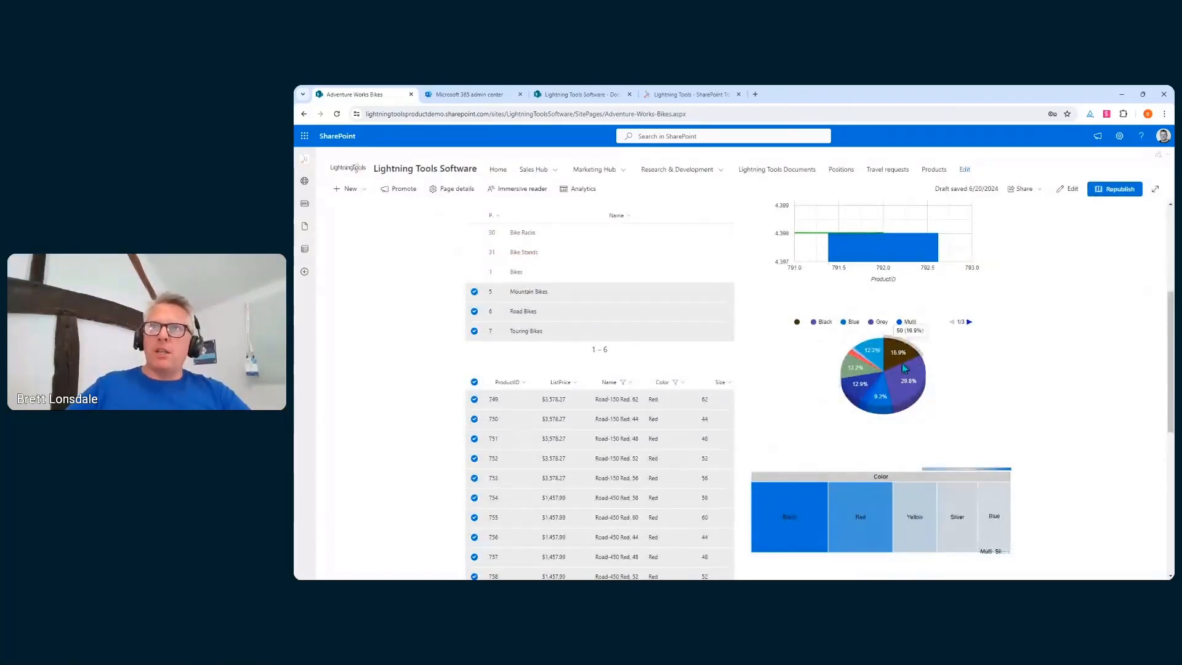
{"action": "scroll", "coordinate": [862, 449], "scroll_direction": "down", "scroll_amount": 1}
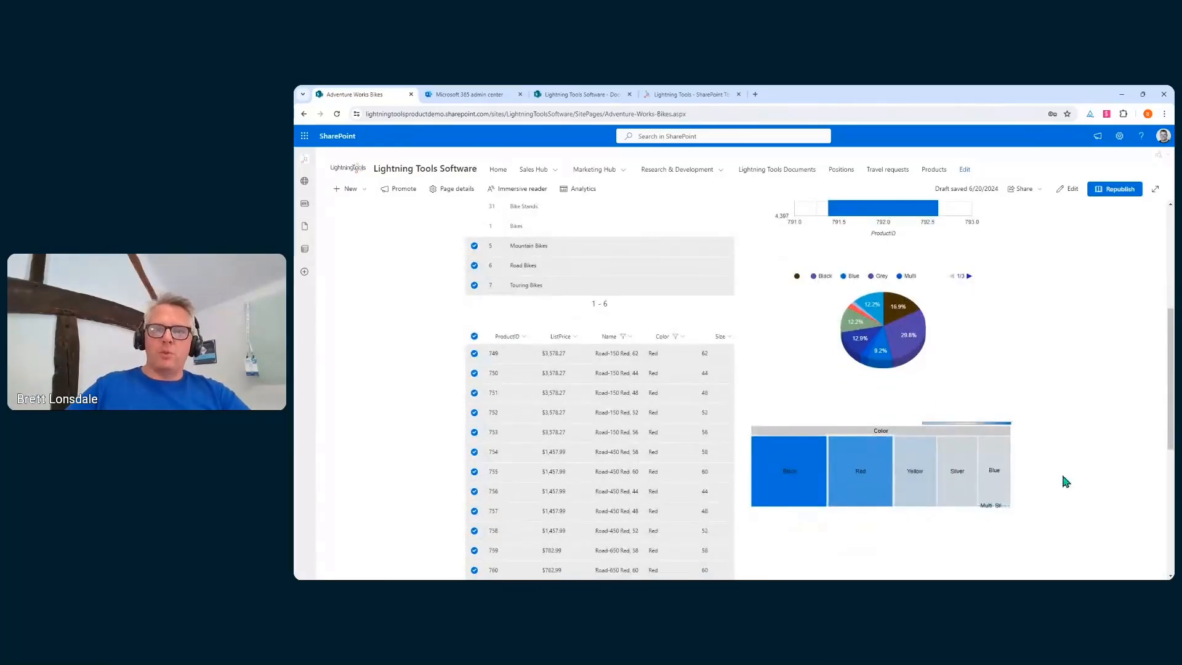
{"action": "mouse_move", "coordinate": [985, 470]}
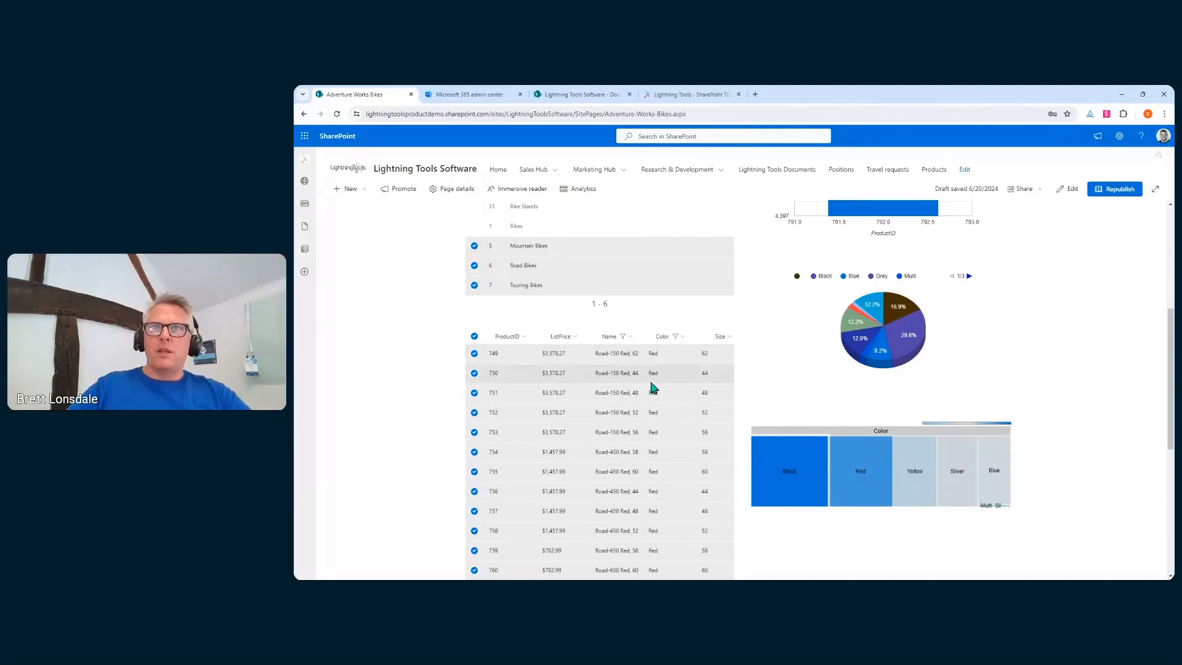
{"action": "scroll", "coordinate": [648, 514], "scroll_direction": "down", "scroll_amount": 3}
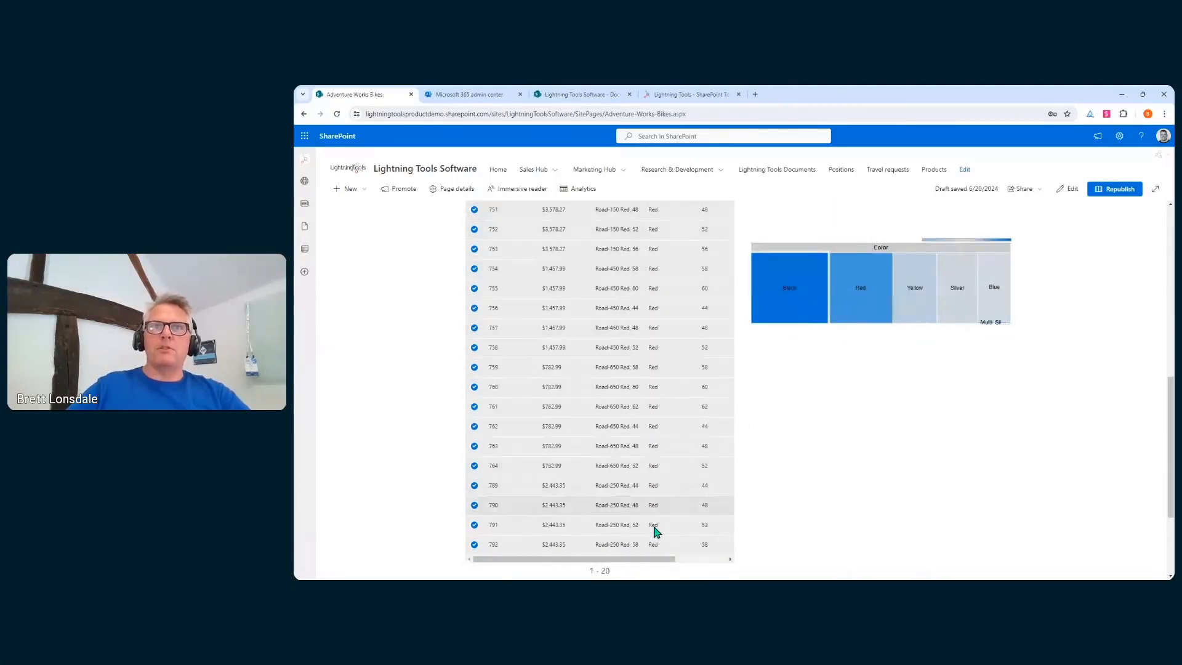
{"action": "scroll", "coordinate": [733, 276], "scroll_direction": "up", "scroll_amount": 2}
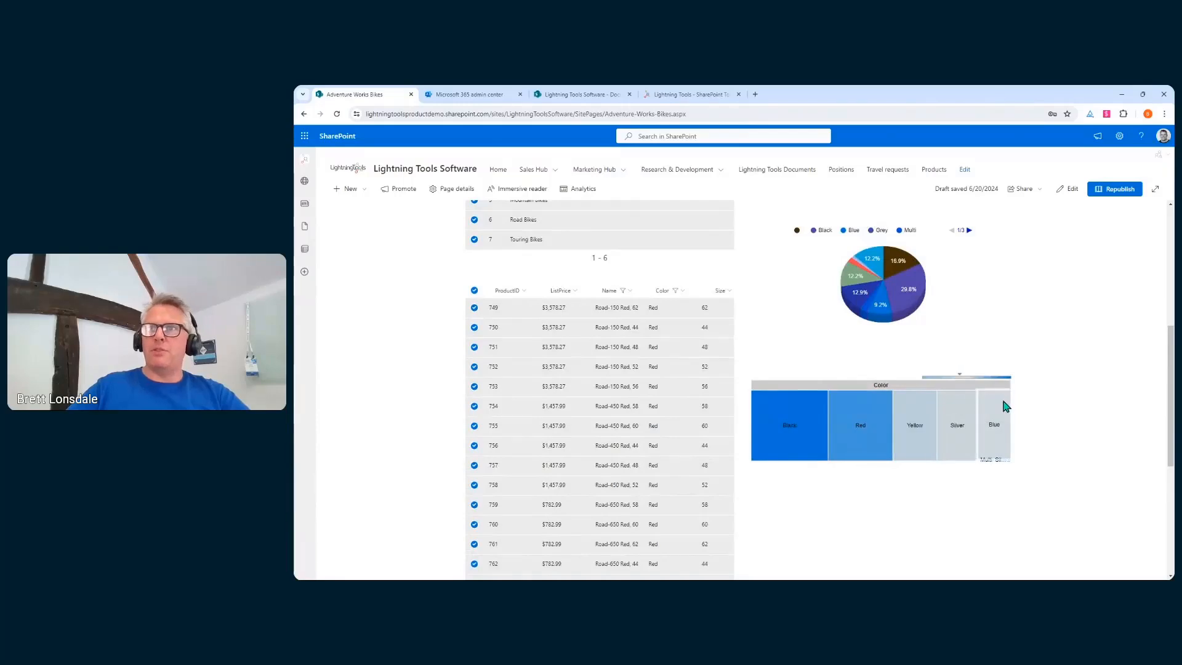
{"action": "mouse_move", "coordinate": [789, 424]}
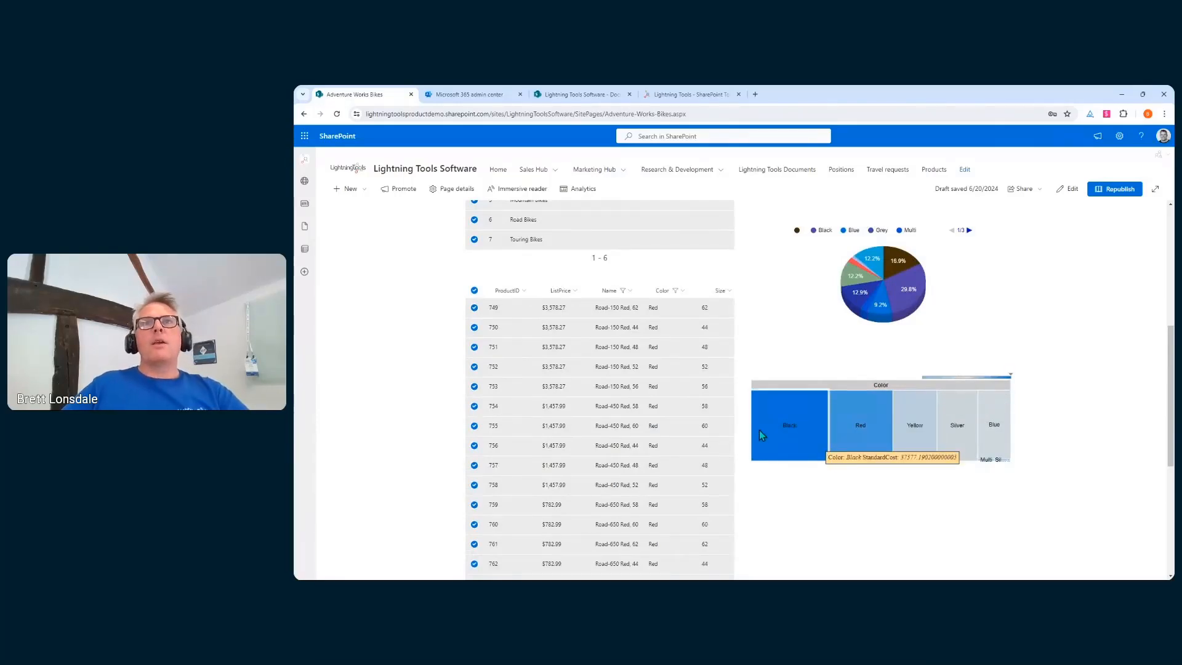
{"action": "scroll", "coordinate": [759, 429], "scroll_direction": "up", "scroll_amount": 5}
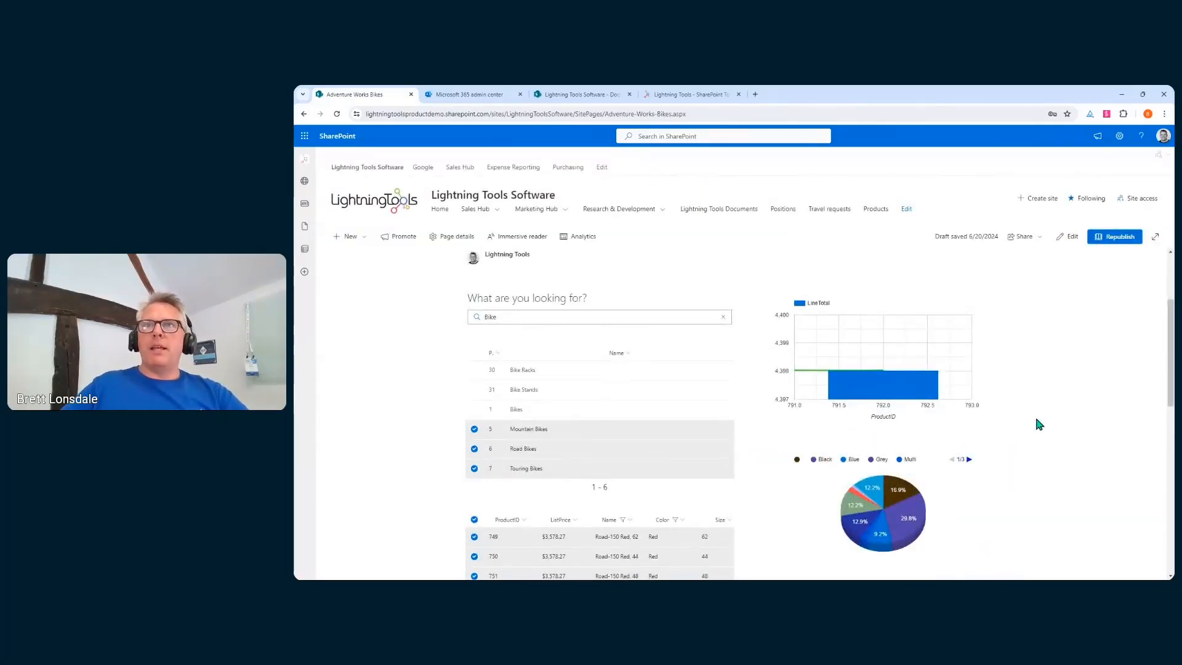
{"action": "scroll", "coordinate": [1036, 420], "scroll_direction": "up", "scroll_amount": 2}
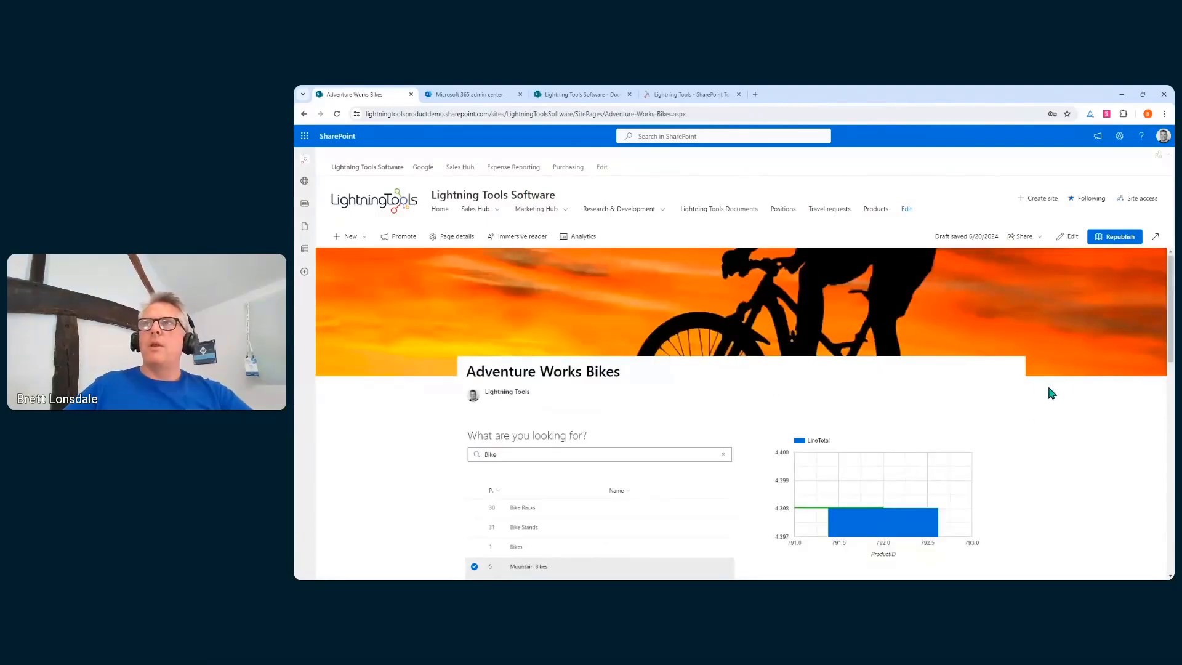
Create a new blank site page from the site settings menu
{"action": "left_click", "coordinate": [1117, 143]}
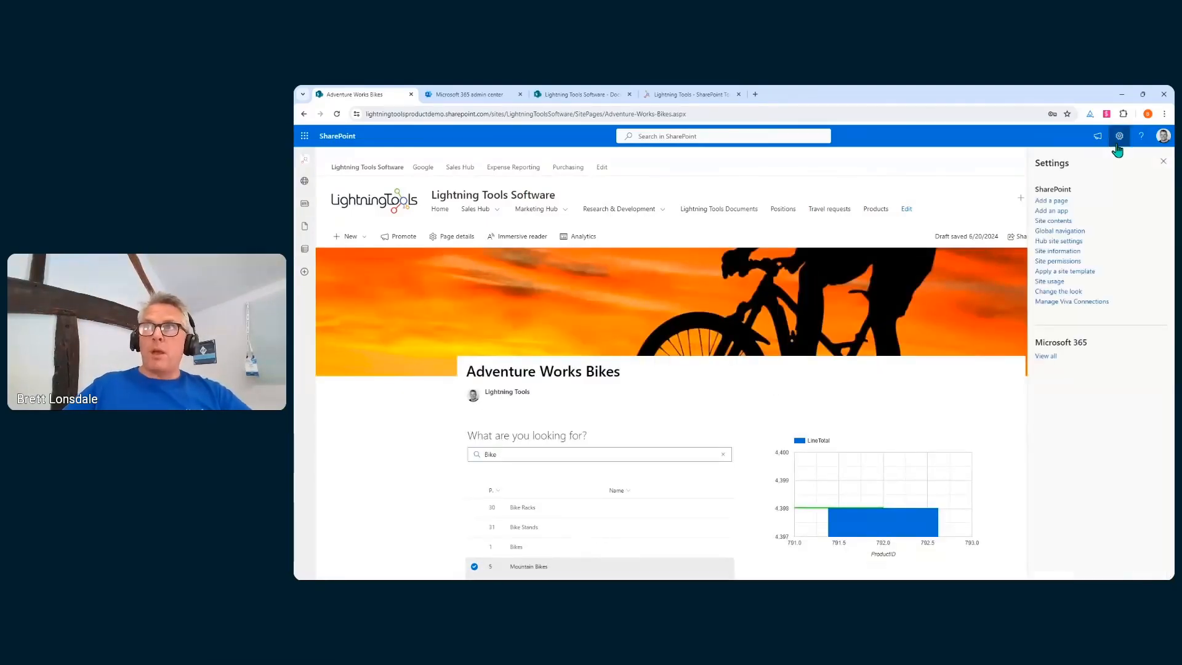
{"action": "left_click", "coordinate": [1060, 201]}
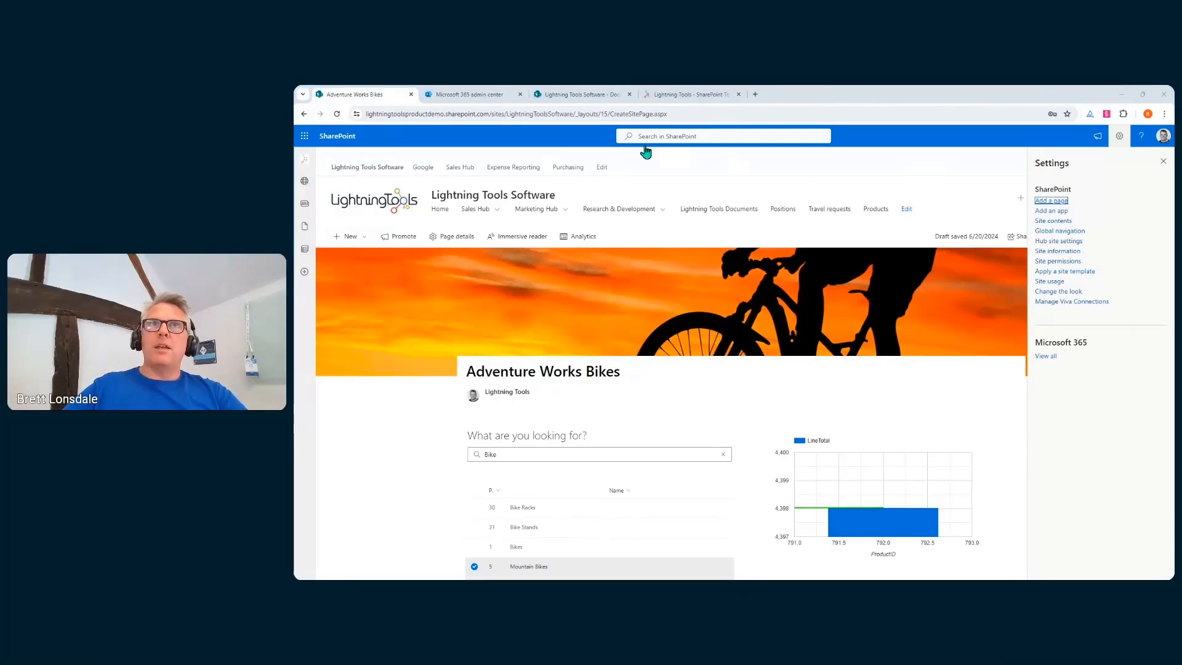
{"action": "left_click", "coordinate": [642, 113]}
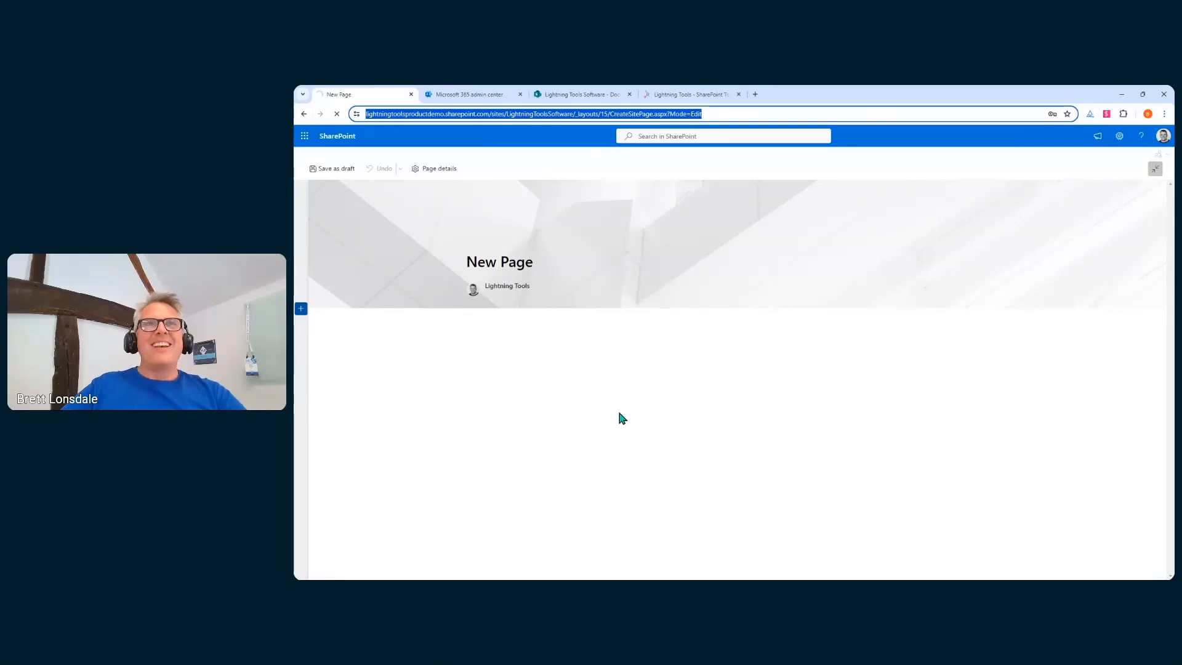
{"action": "left_click", "coordinate": [1086, 555]}
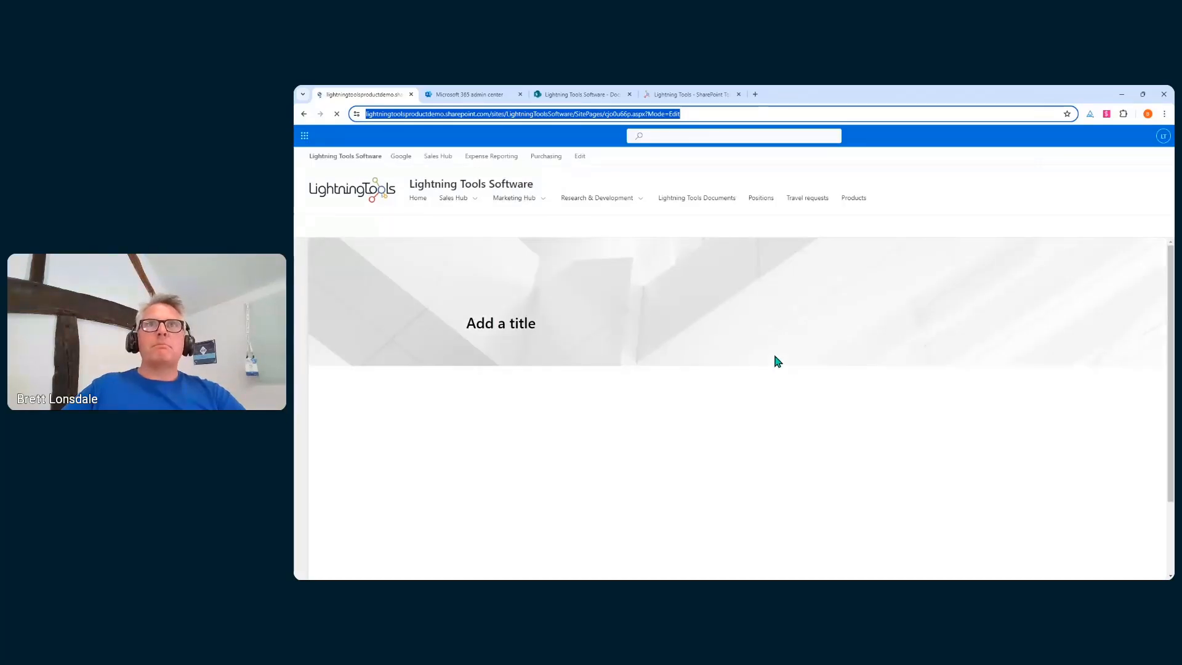
Title the page 'Data Viewer Demo' and bring up the section layout choices
{"action": "left_click", "coordinate": [506, 322]}
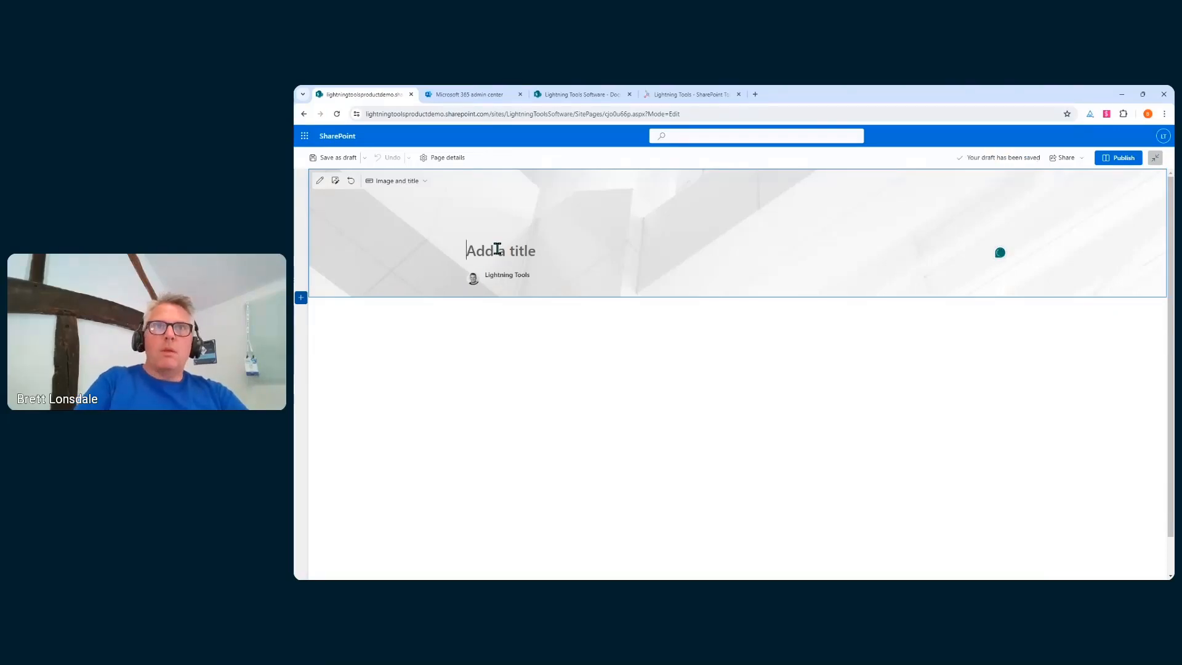
{"action": "type", "text": "Data Viewer "}
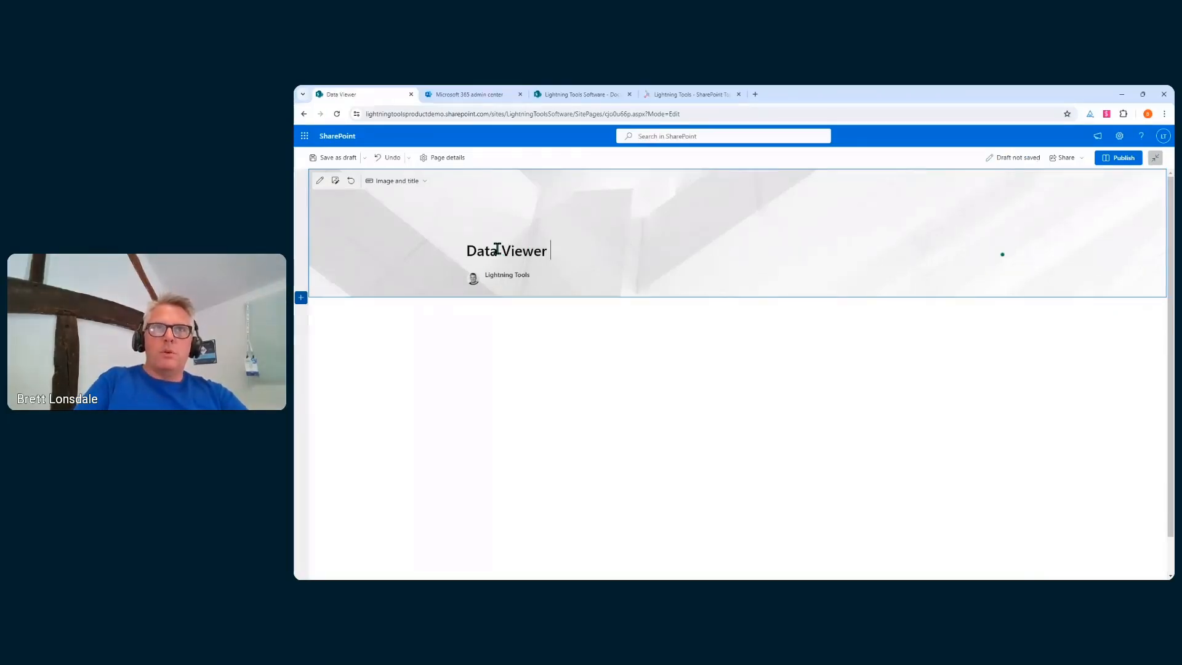
{"action": "type", "text": "Demo"}
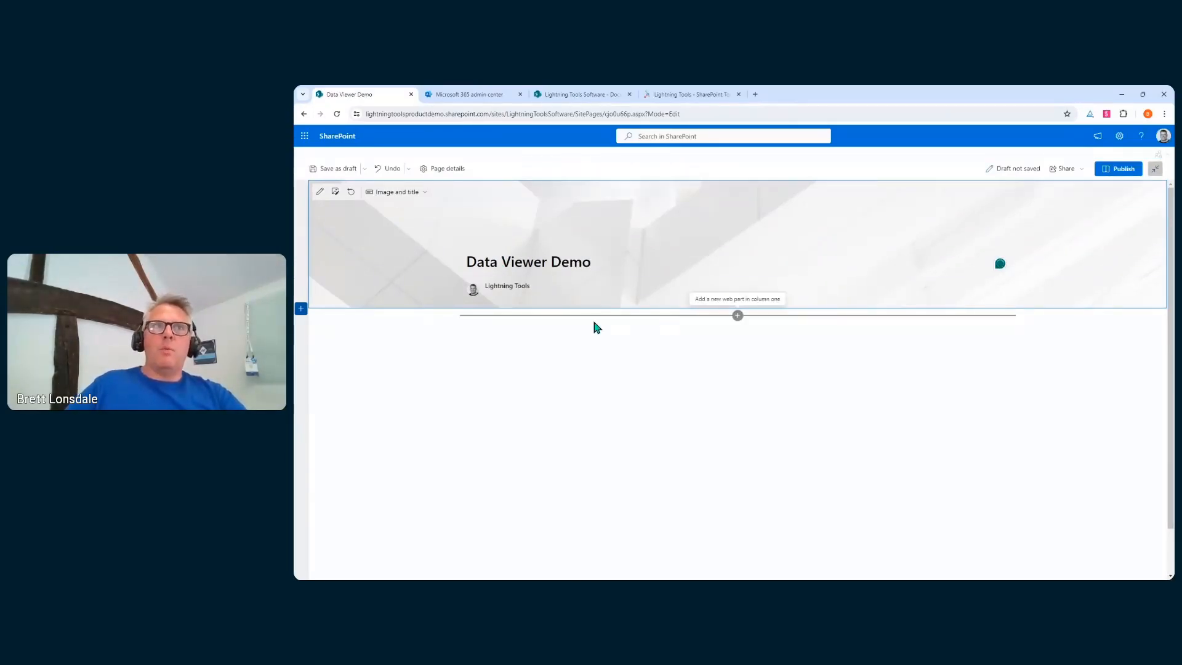
{"action": "left_click", "coordinate": [301, 309]}
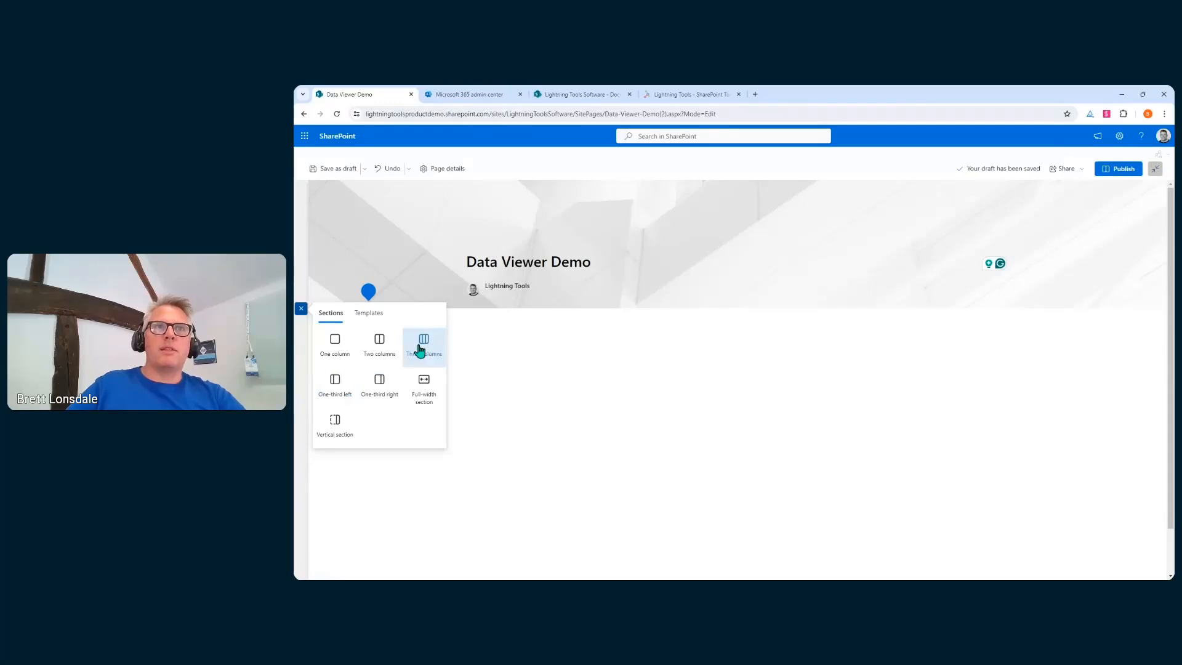
Add a two-column section and insert a Lightning Data Viewer web part into each column
{"action": "left_click", "coordinate": [381, 352]}
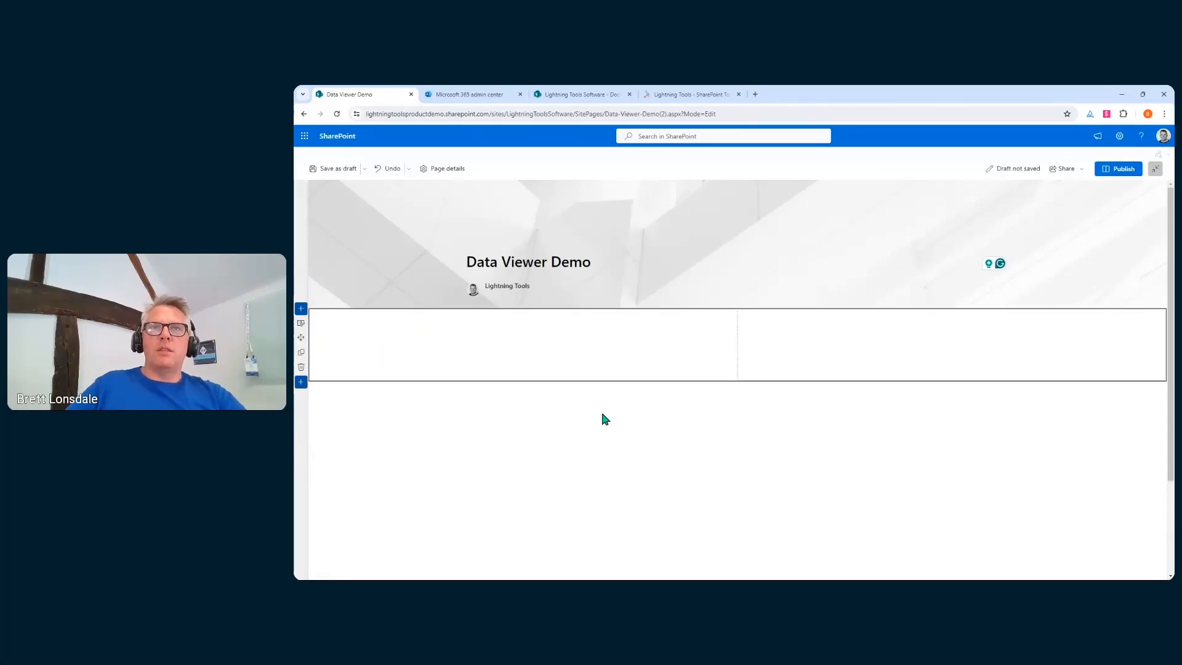
{"action": "mouse_move", "coordinate": [531, 318]}
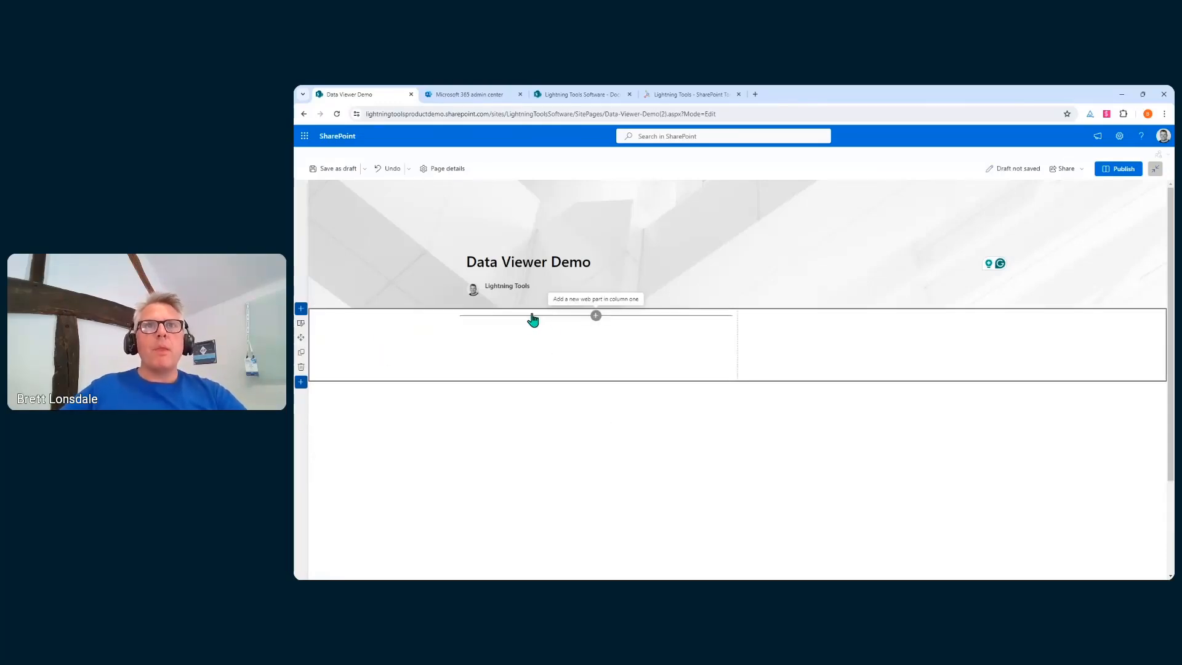
{"action": "left_click", "coordinate": [595, 316]}
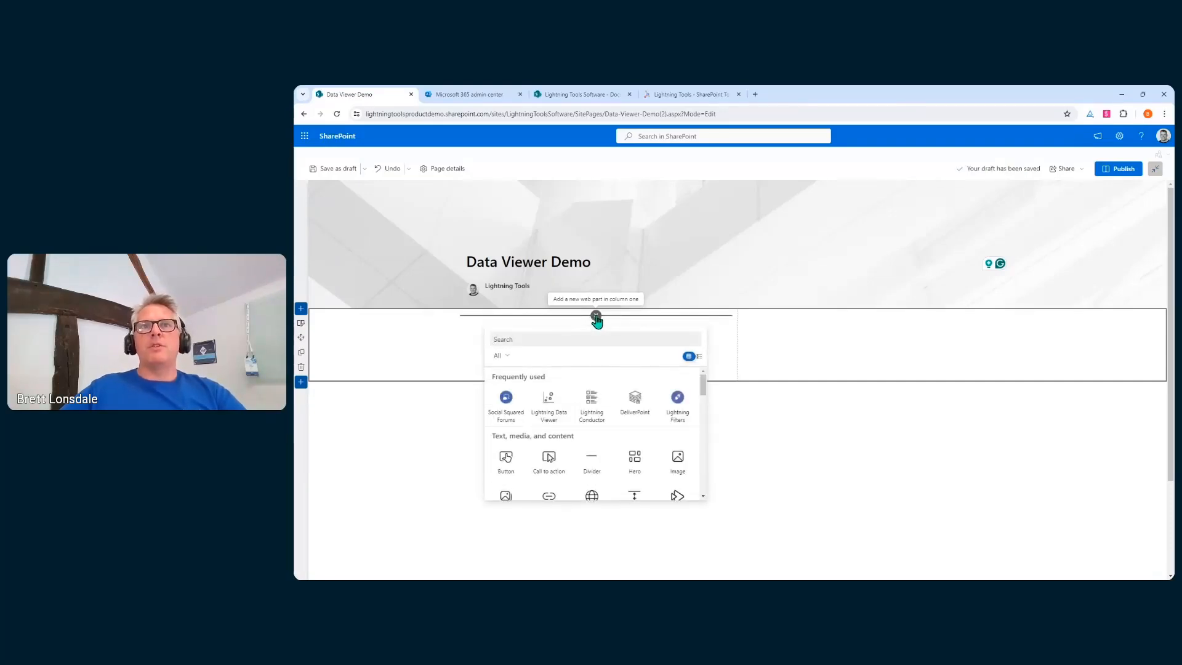
{"action": "left_click", "coordinate": [546, 404]}
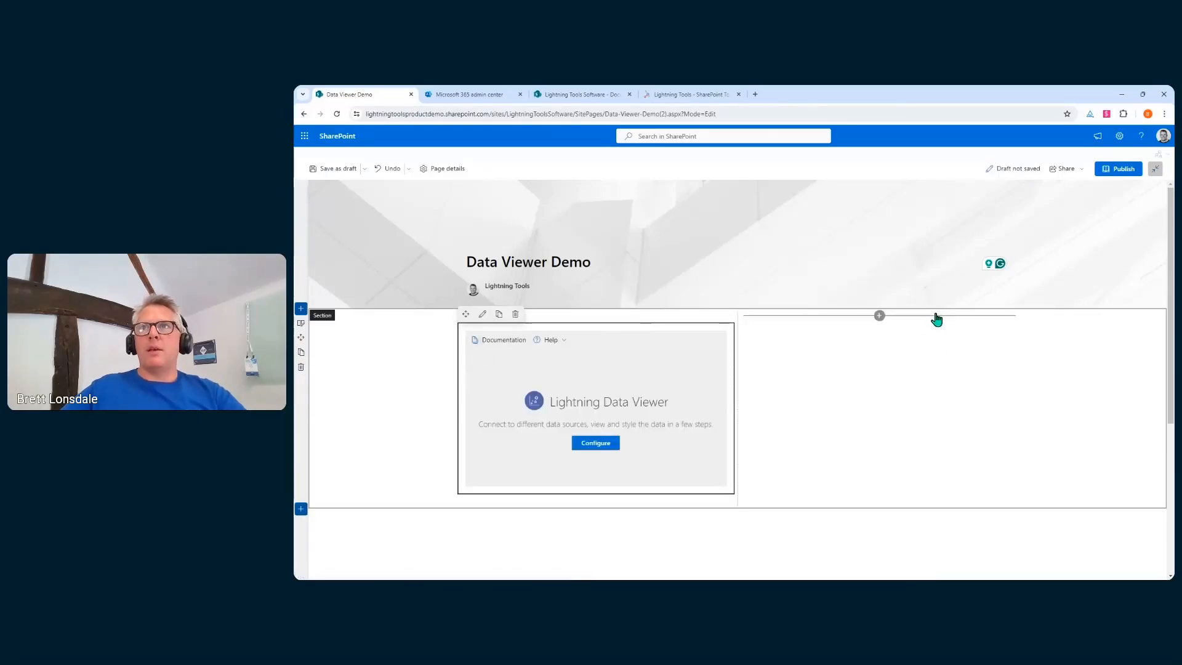
{"action": "left_click", "coordinate": [880, 316]}
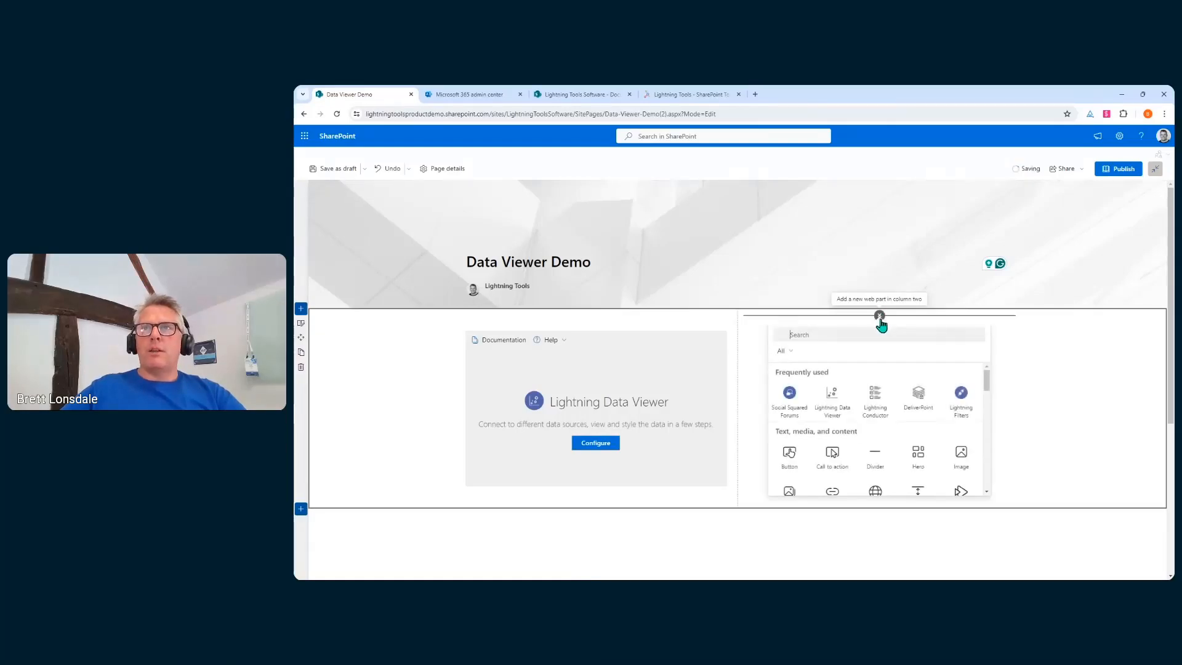
{"action": "left_click", "coordinate": [841, 418]}
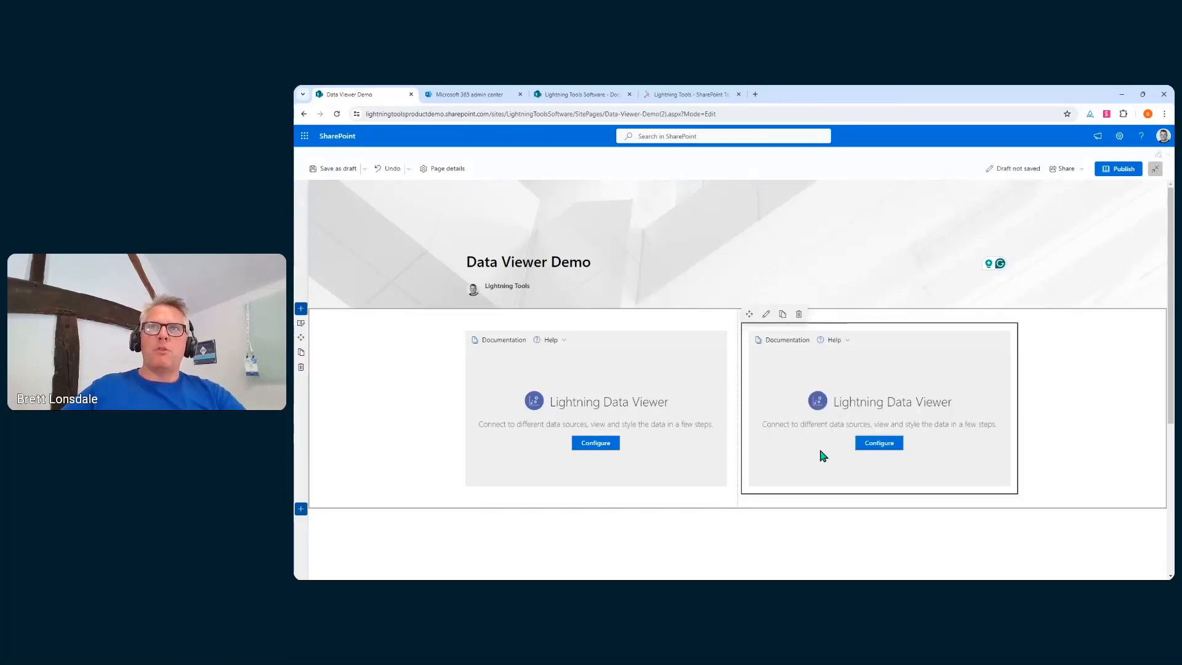
{"action": "left_click", "coordinate": [632, 362]}
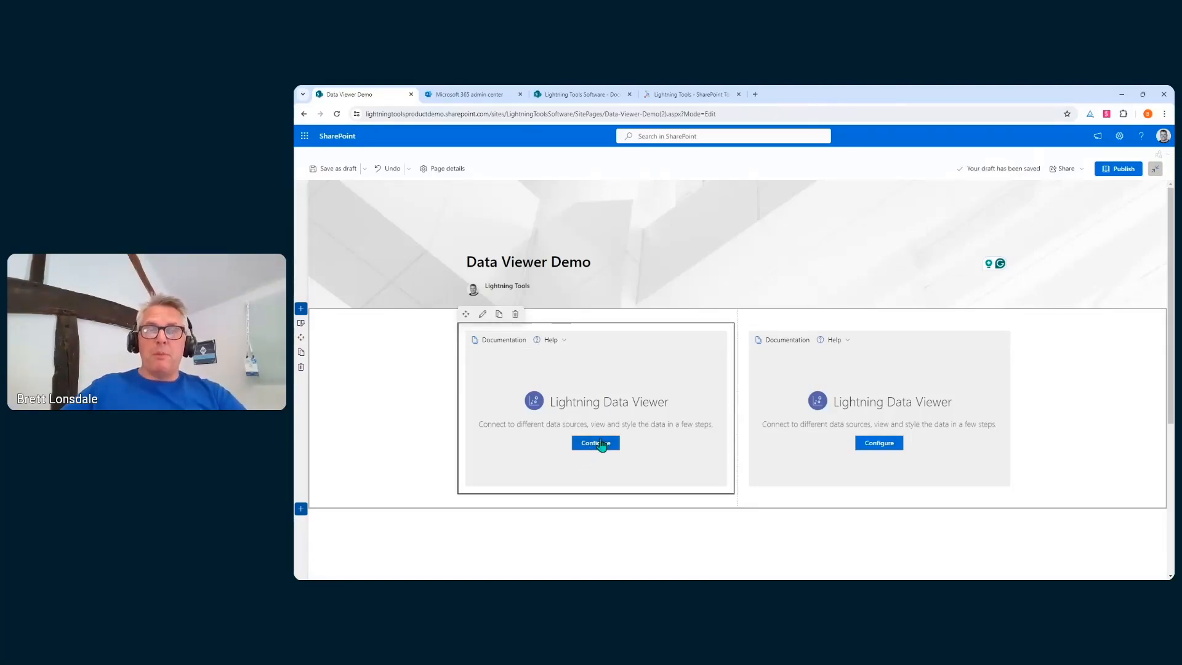
Set the left Lightning Data Viewer's Web Part Title to 'ProductCategory'
{"action": "left_click", "coordinate": [482, 314]}
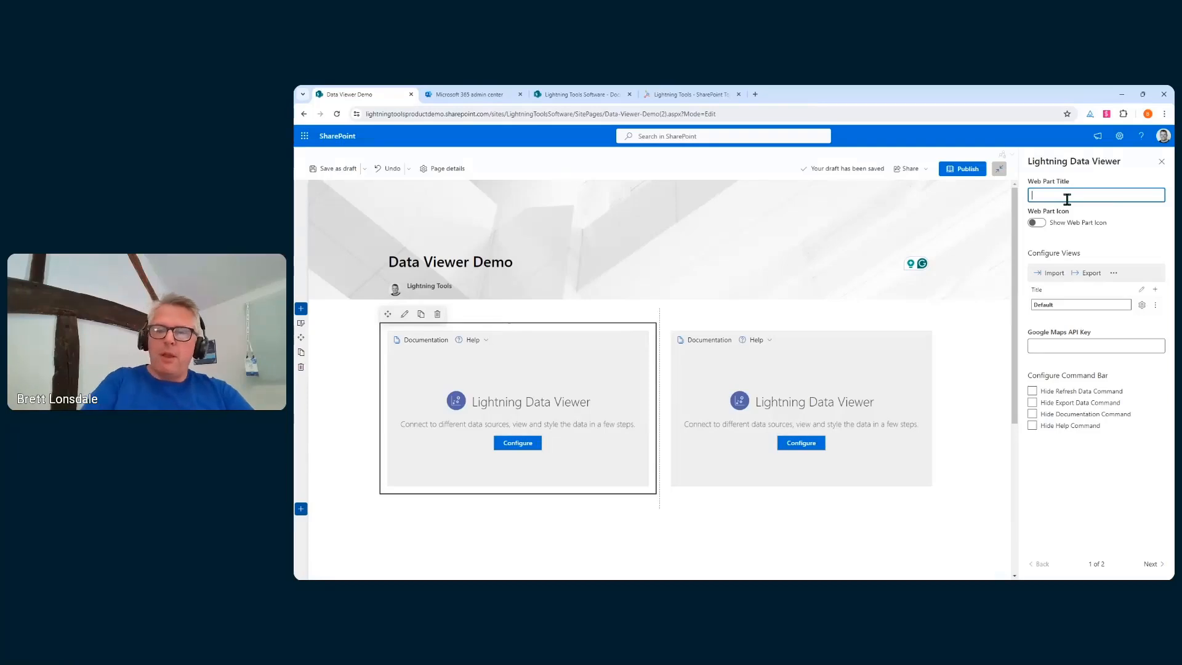
{"action": "type", "text": "roduct"}
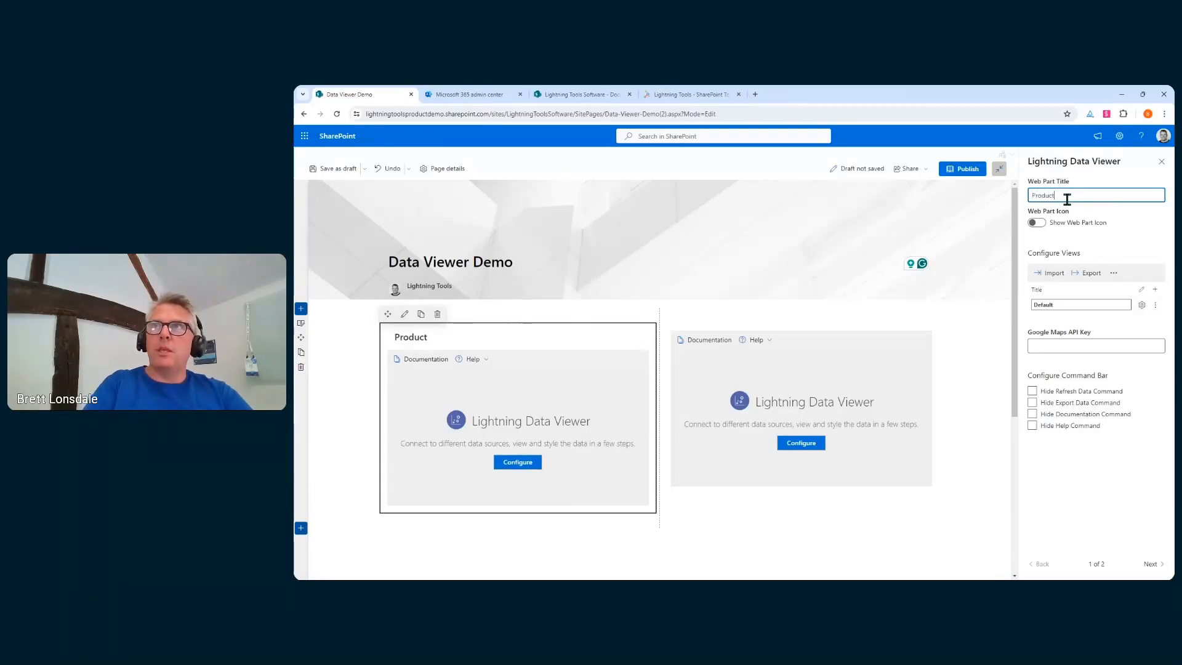
{"action": "type", "text": "Cata"}
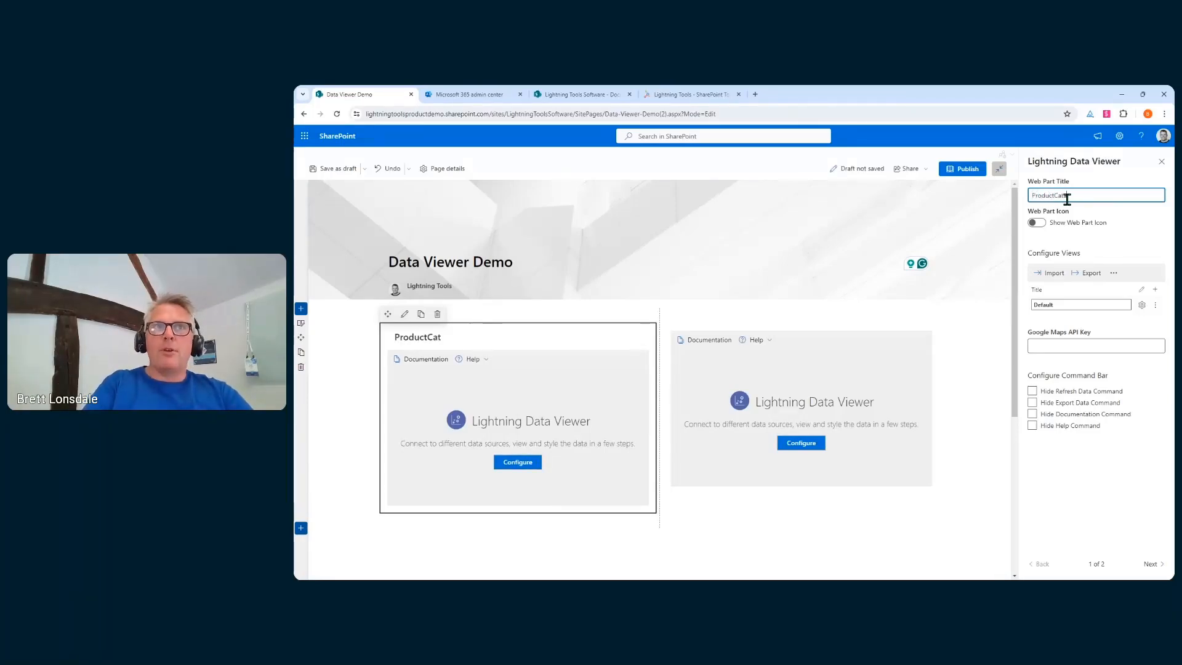
{"action": "type", "text": "ego"}
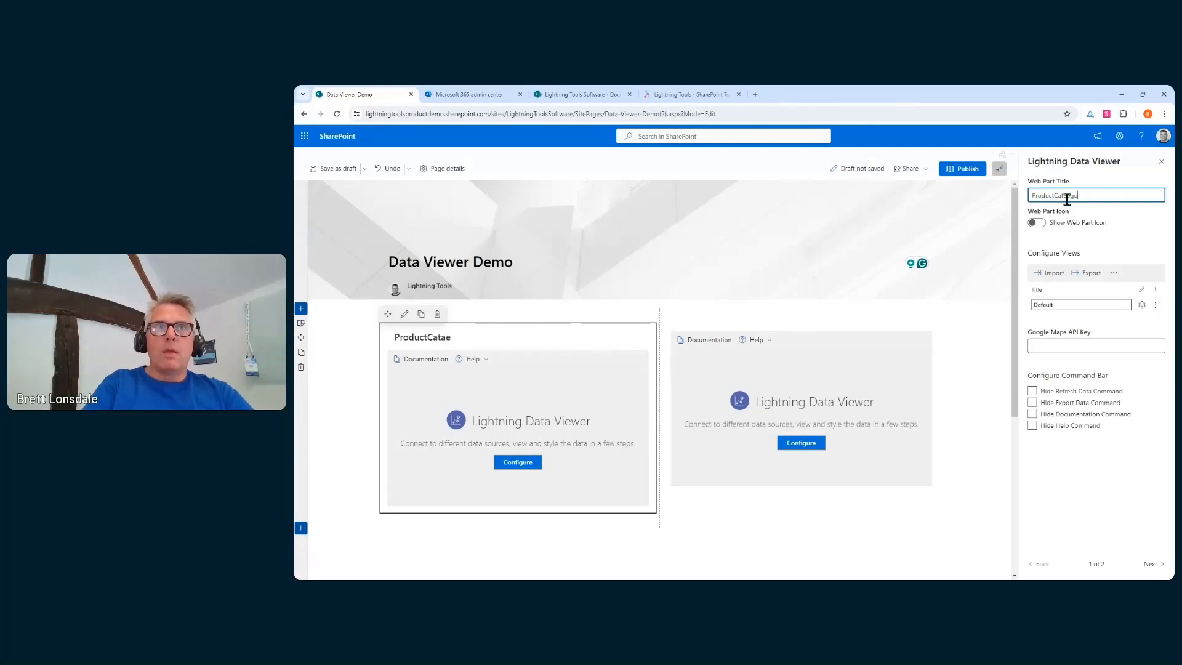
{"action": "key", "text": "BackSpace"}
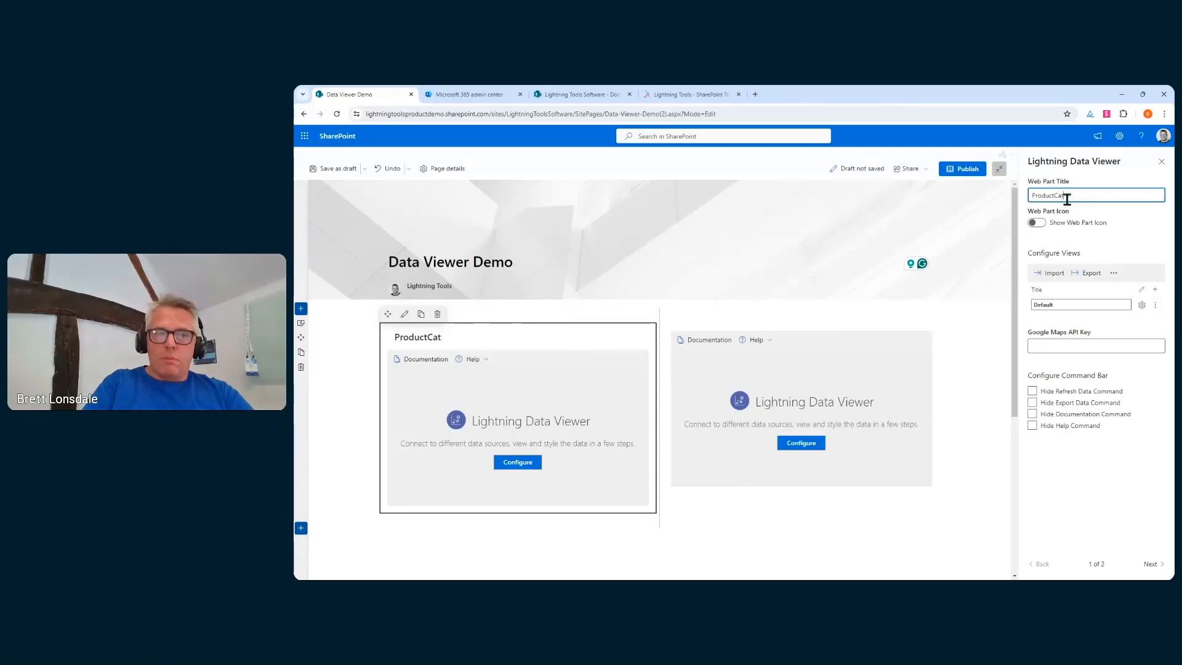
{"action": "type", "text": "egory"}
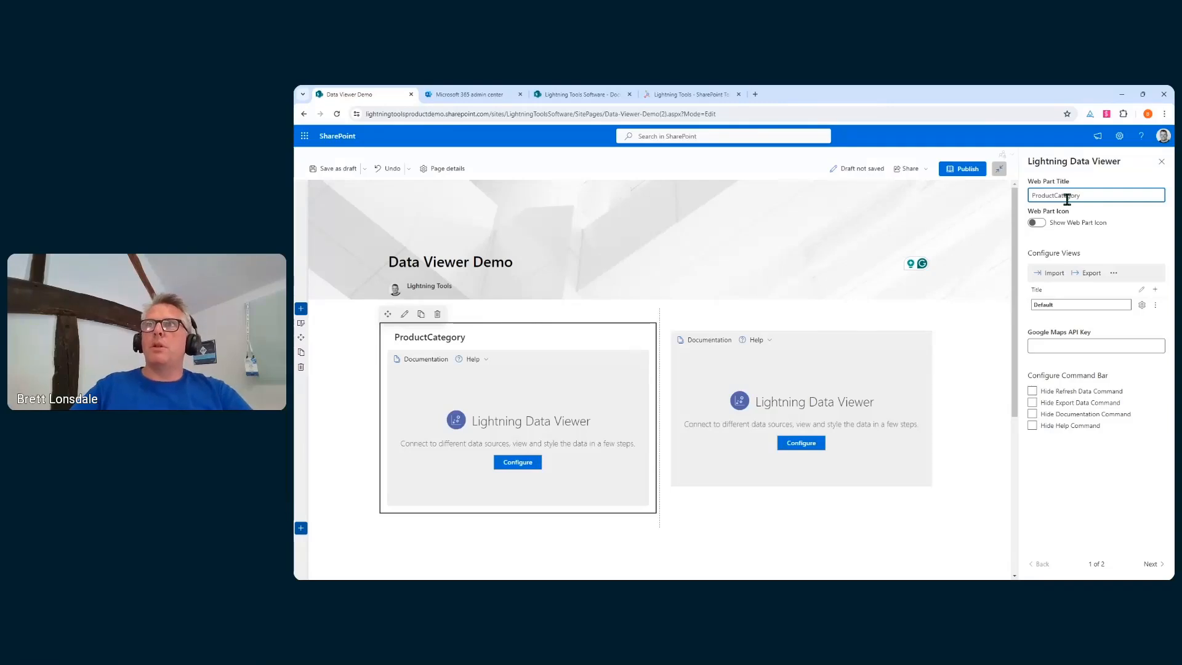
{"action": "left_click", "coordinate": [1072, 479]}
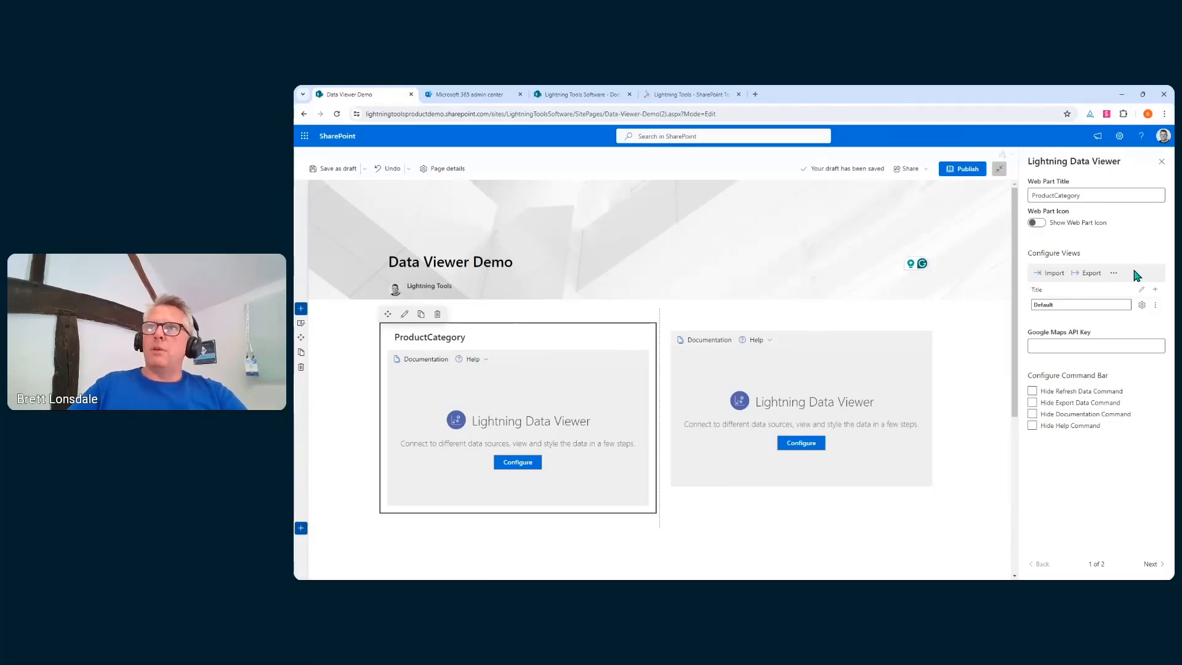
{"action": "left_click_drag", "start_coordinate": [1042, 305], "coordinate": [1071, 304]}
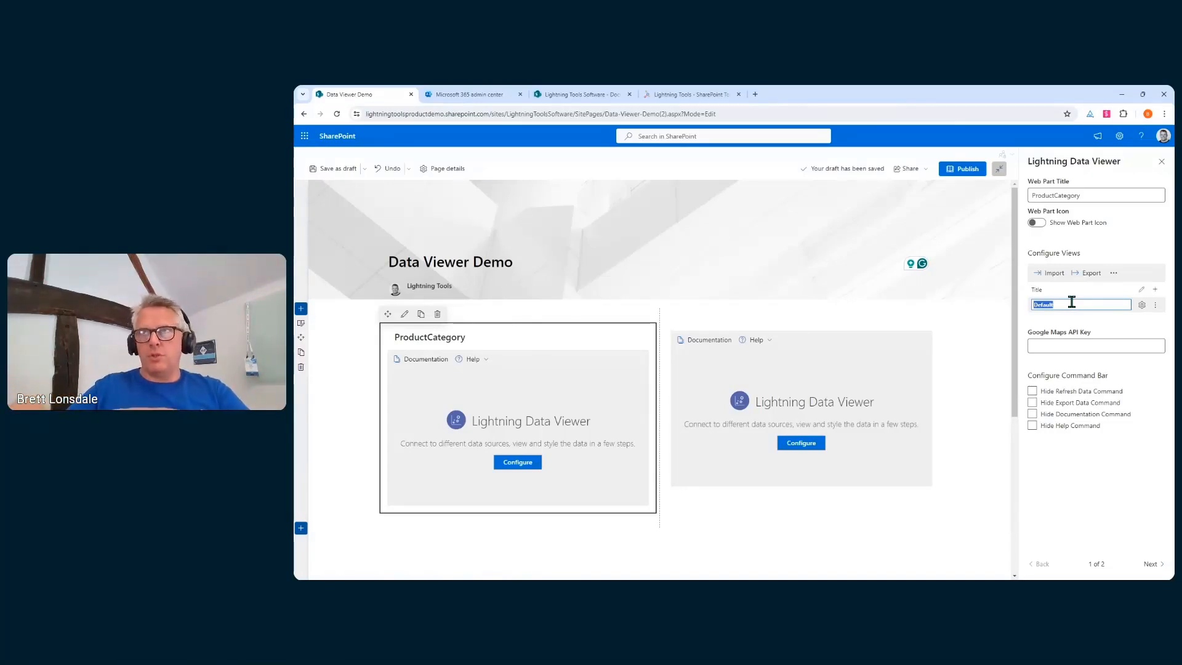
{"action": "left_click", "coordinate": [1155, 290]}
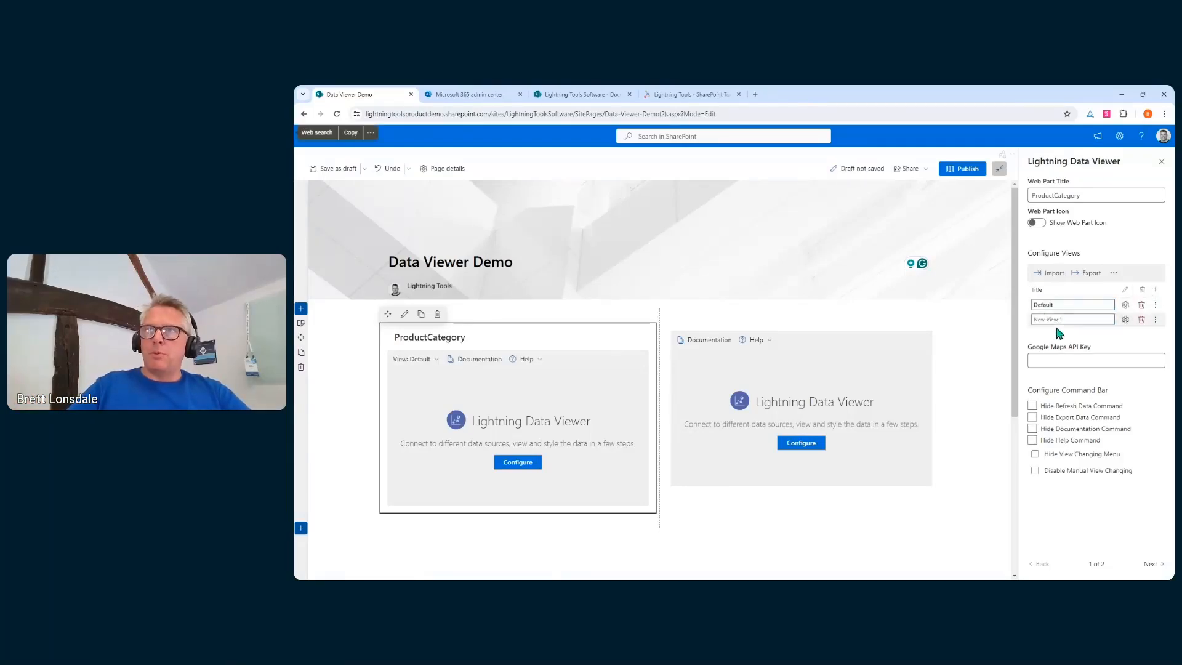
{"action": "left_click", "coordinate": [1141, 319]}
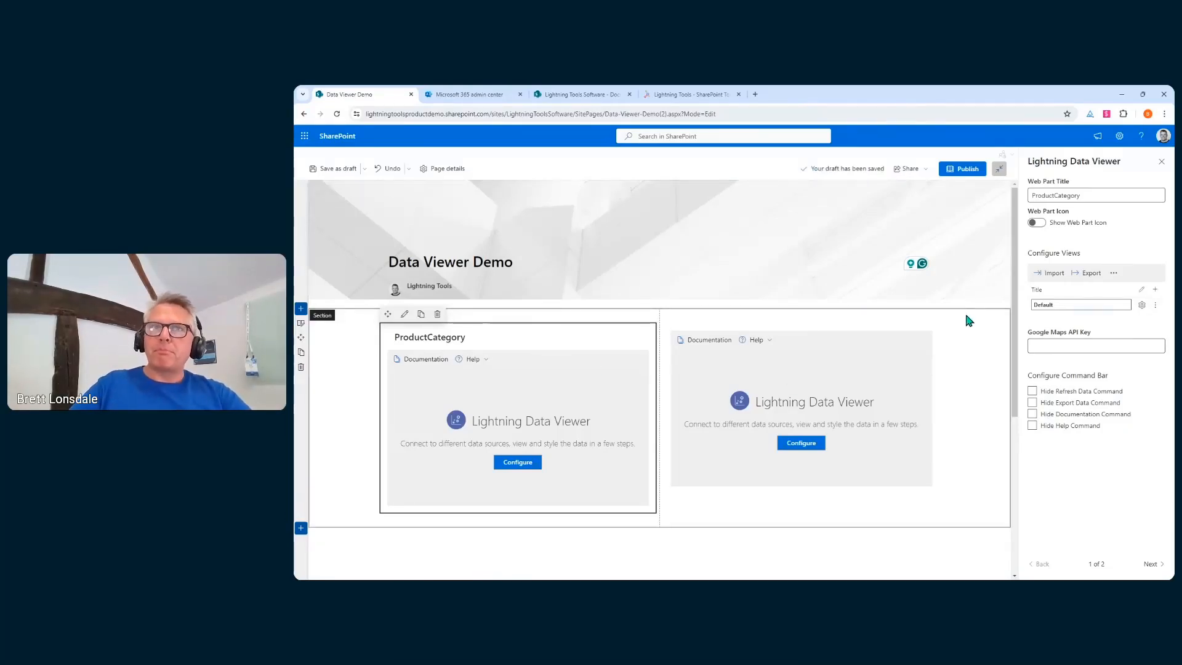
Open ProductCategory's Default view configuration, keeping SharePoint List as source and Grid View display
{"action": "left_click", "coordinate": [515, 462]}
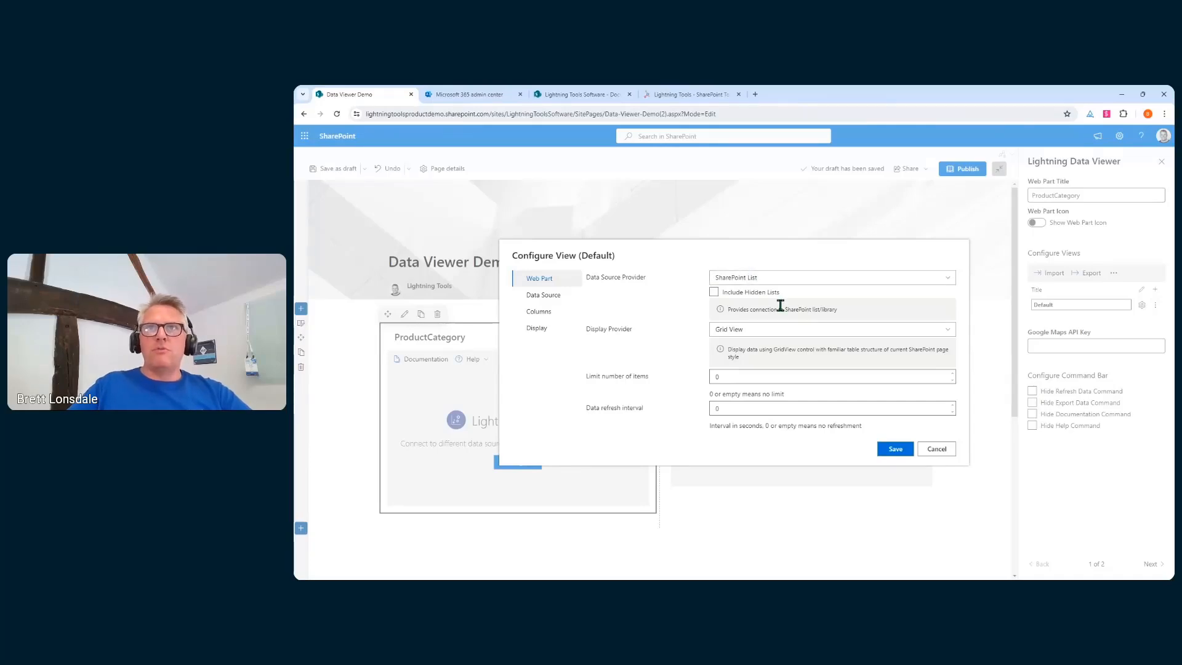
{"action": "left_click", "coordinate": [816, 280]}
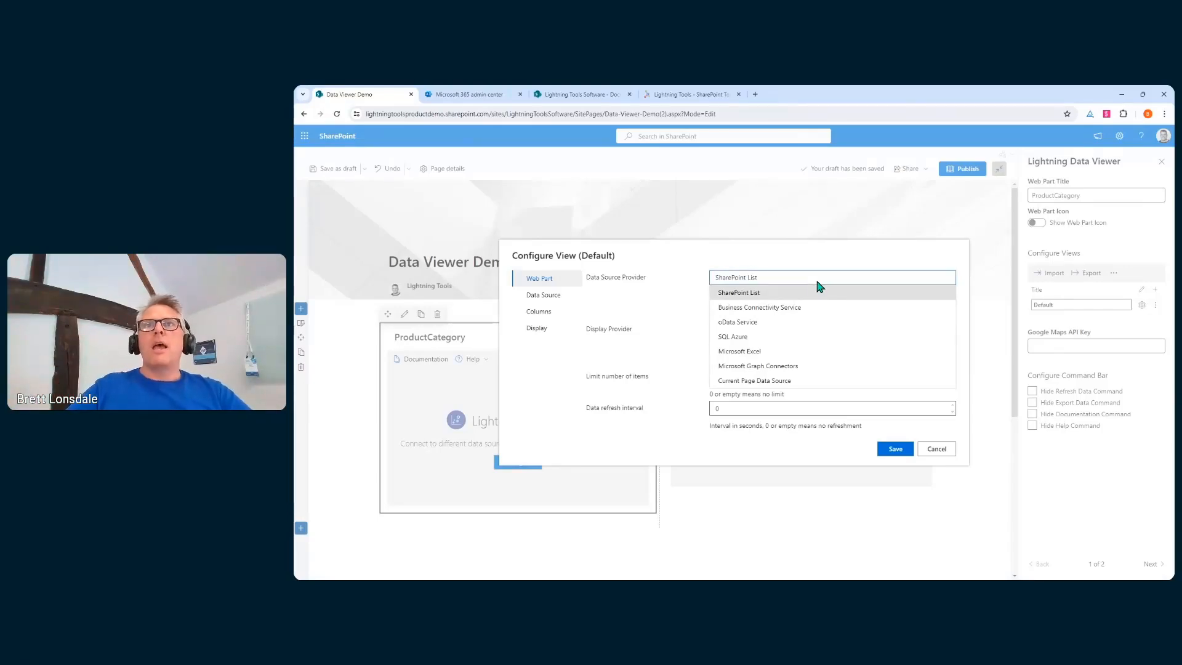
{"action": "left_click", "coordinate": [816, 290]}
{"action": "left_click", "coordinate": [755, 331]}
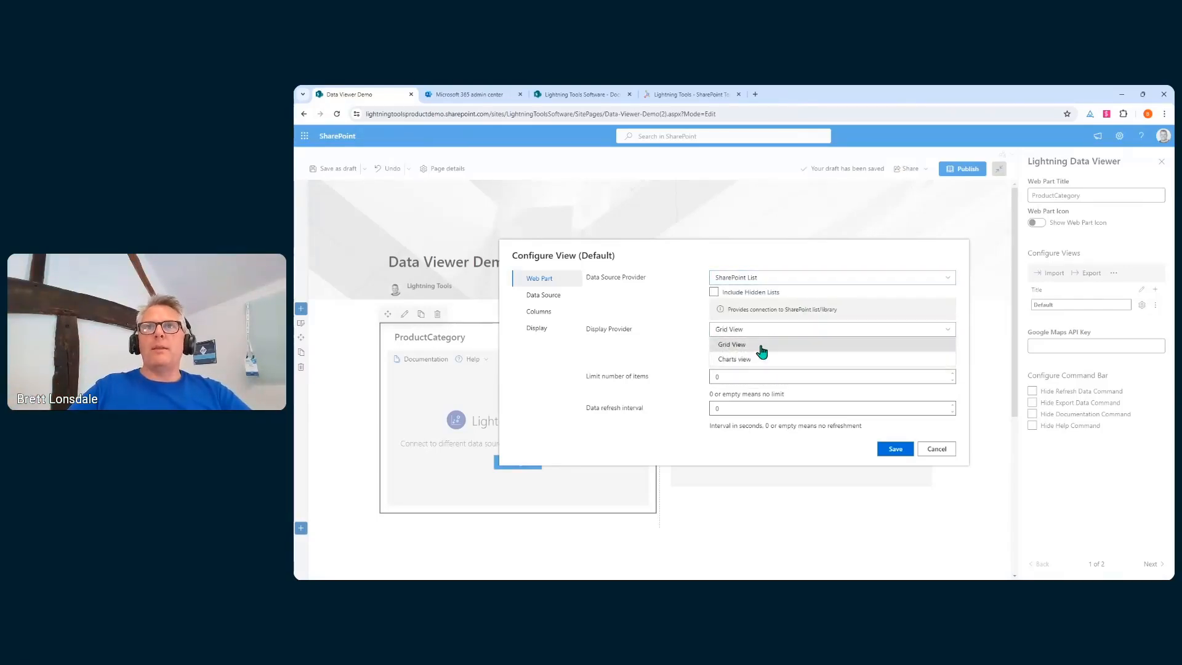
{"action": "left_click", "coordinate": [741, 441]}
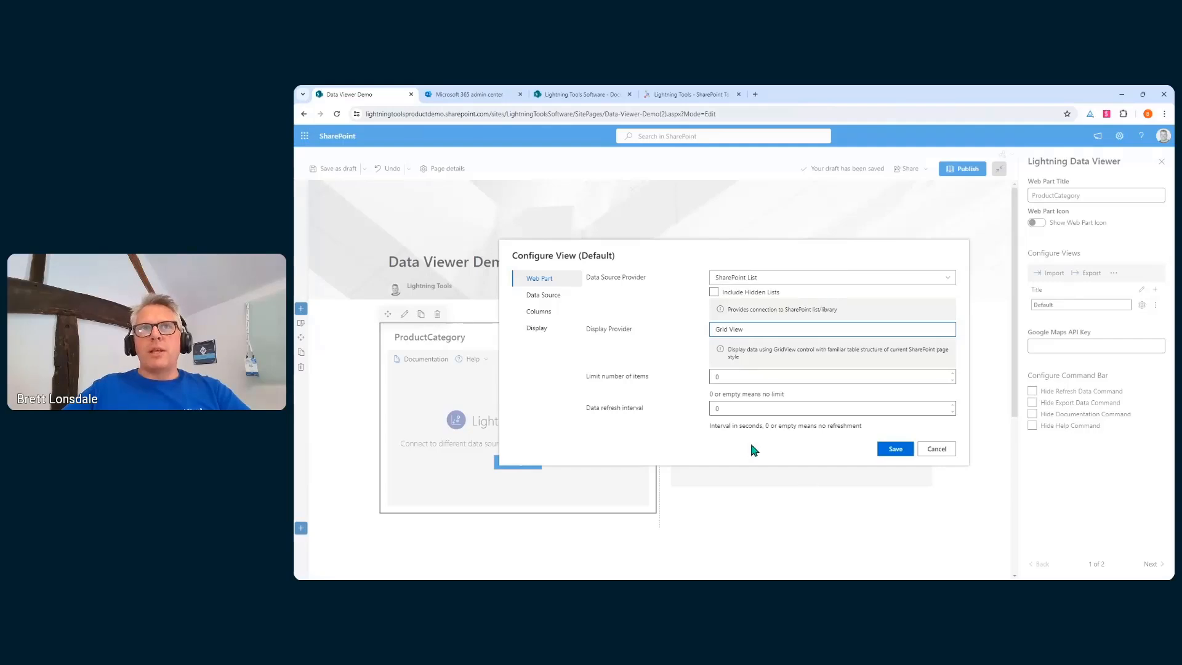
Browse the Data Source sites, expanding BrettsBikes to reveal its lists including Inventory
{"action": "left_click", "coordinate": [562, 298]}
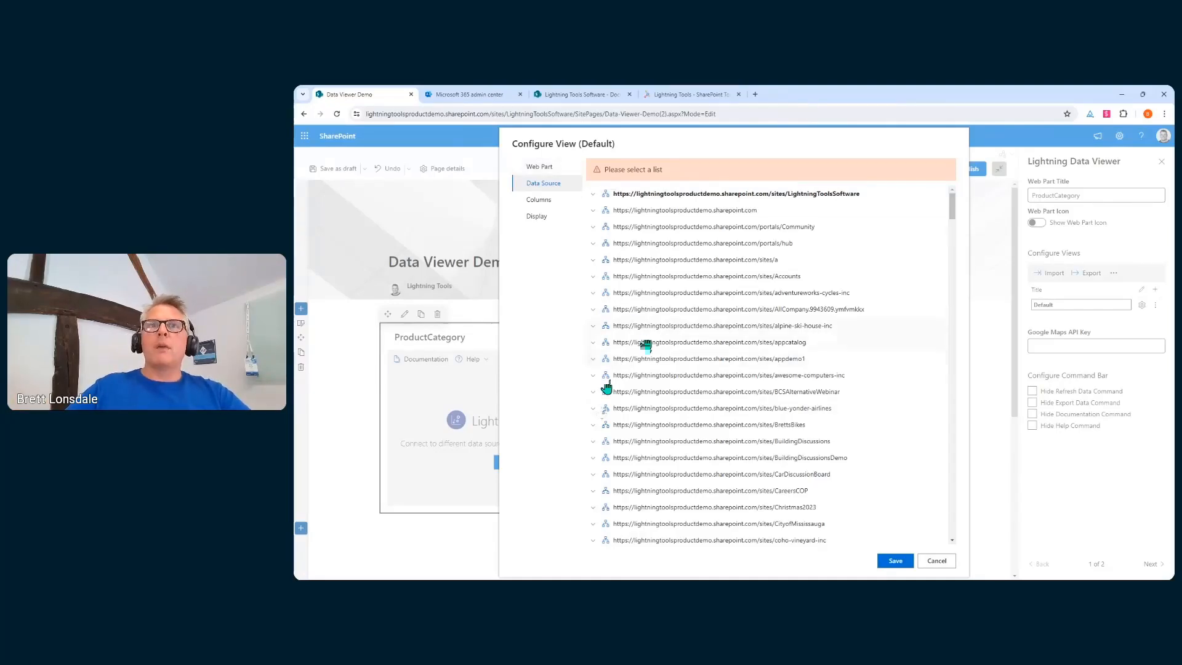
{"action": "left_click", "coordinate": [593, 425]}
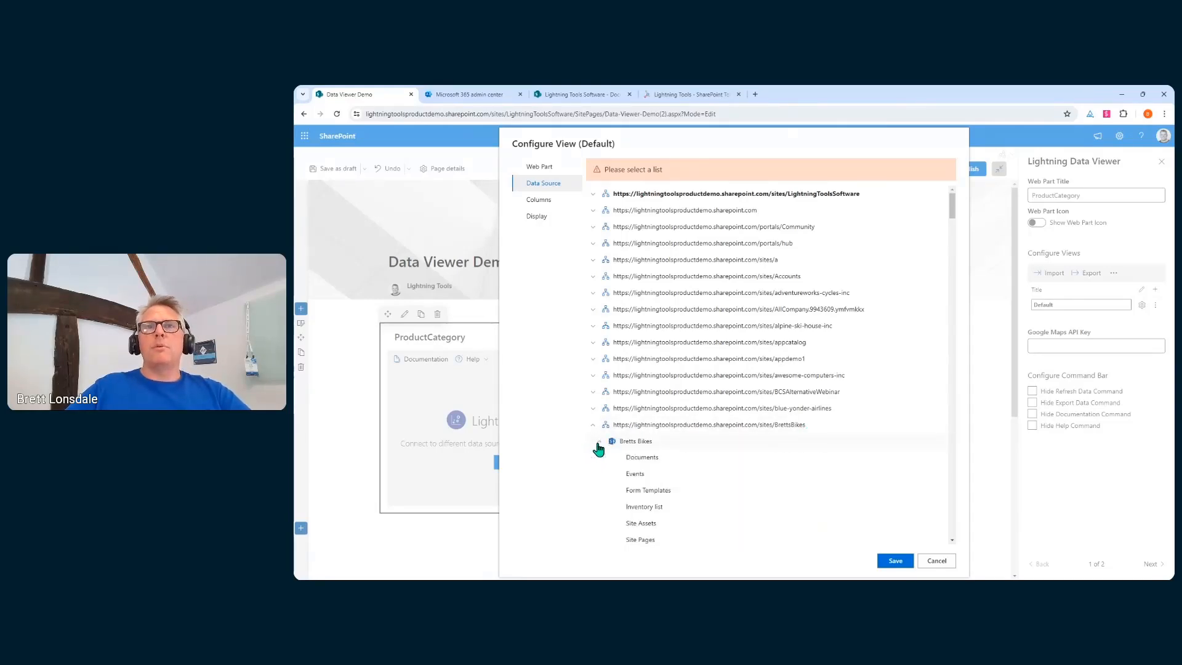
{"action": "scroll", "coordinate": [810, 488], "scroll_direction": "down", "scroll_amount": 1}
{"action": "scroll", "coordinate": [810, 488], "scroll_direction": "down", "scroll_amount": 1}
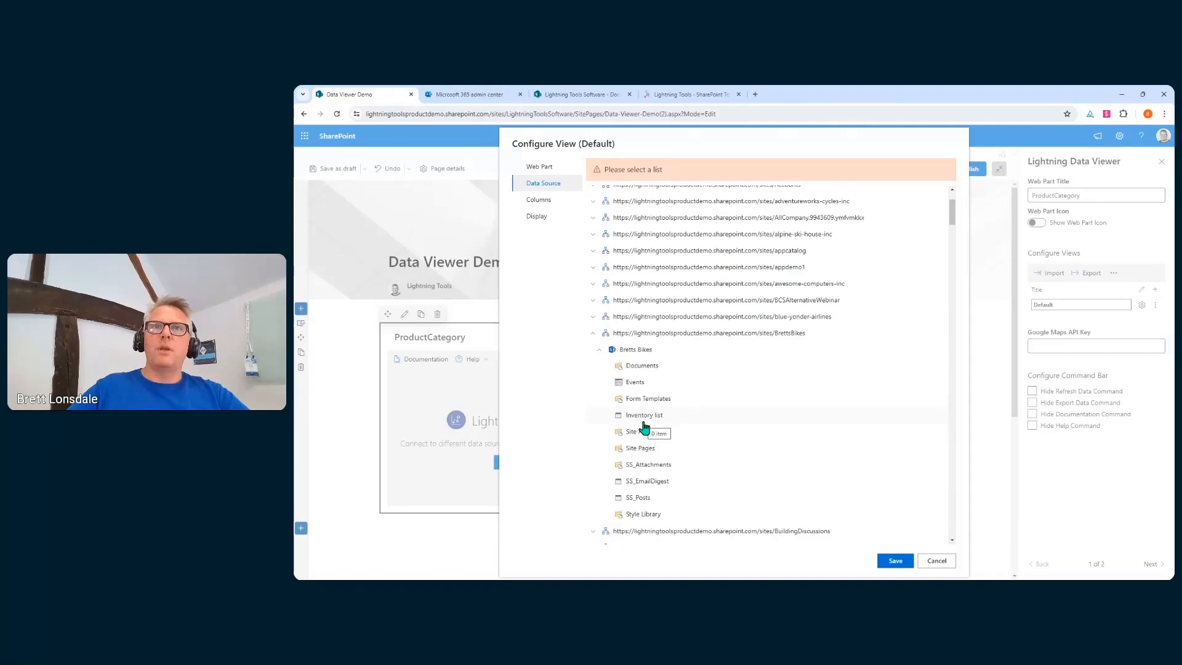
{"action": "scroll", "coordinate": [694, 442], "scroll_direction": "up", "scroll_amount": 2}
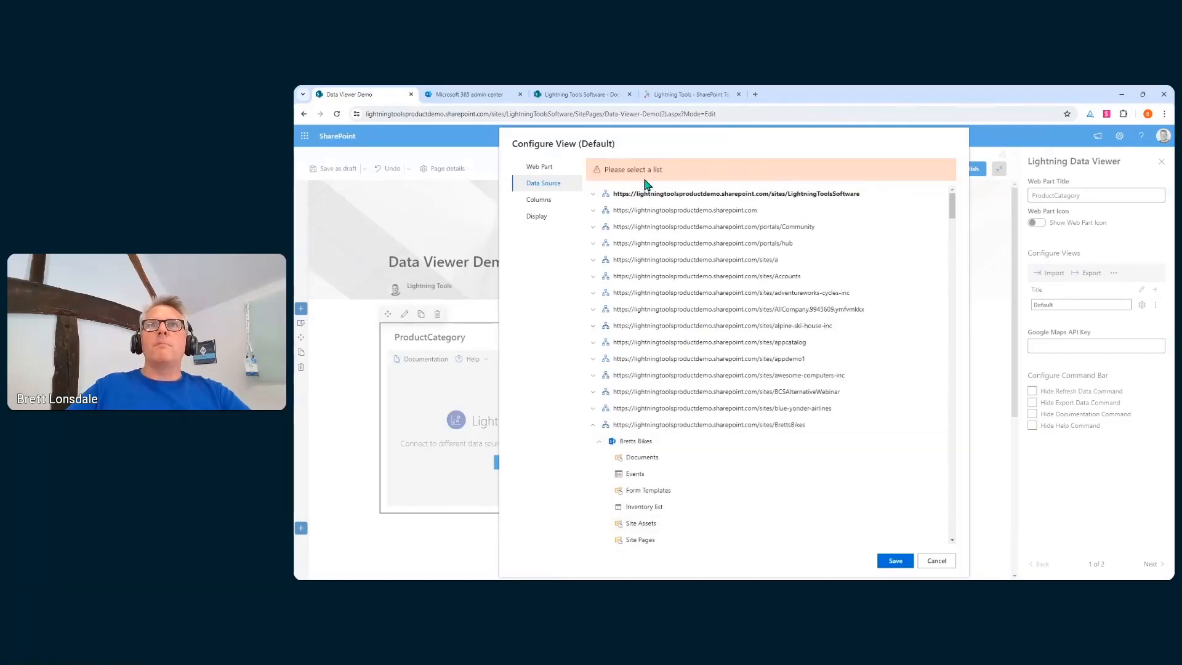
Switch the Default view's data source provider to oData Service, then open a new browser tab
{"action": "left_click", "coordinate": [540, 167]}
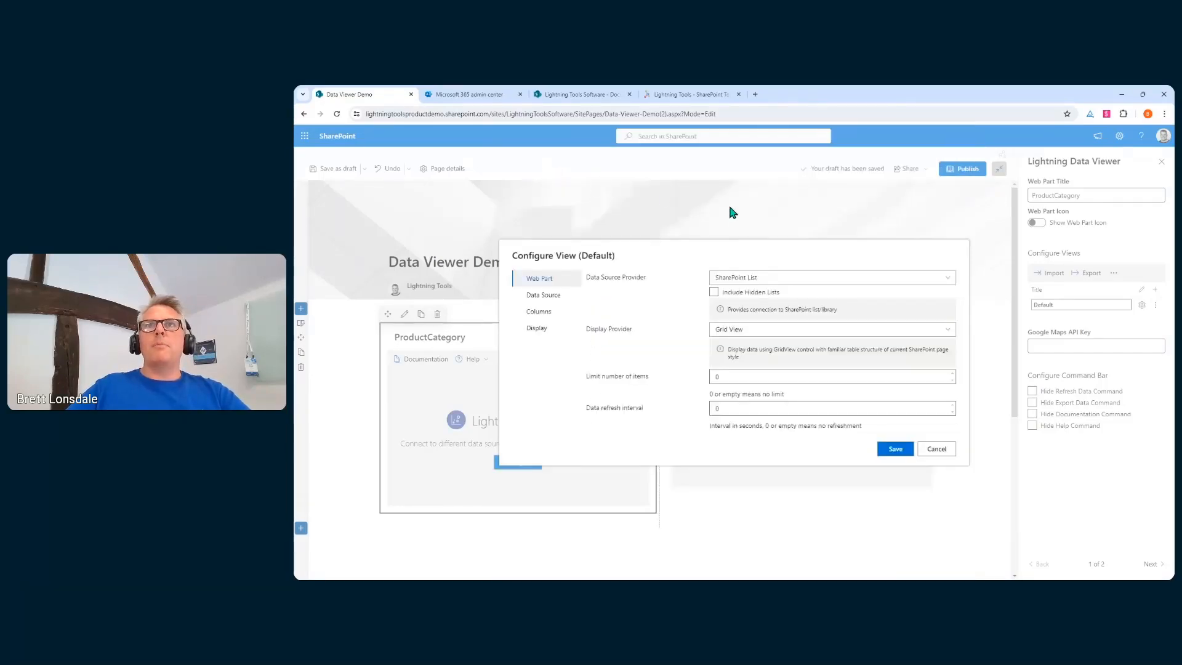
{"action": "left_click", "coordinate": [779, 277]}
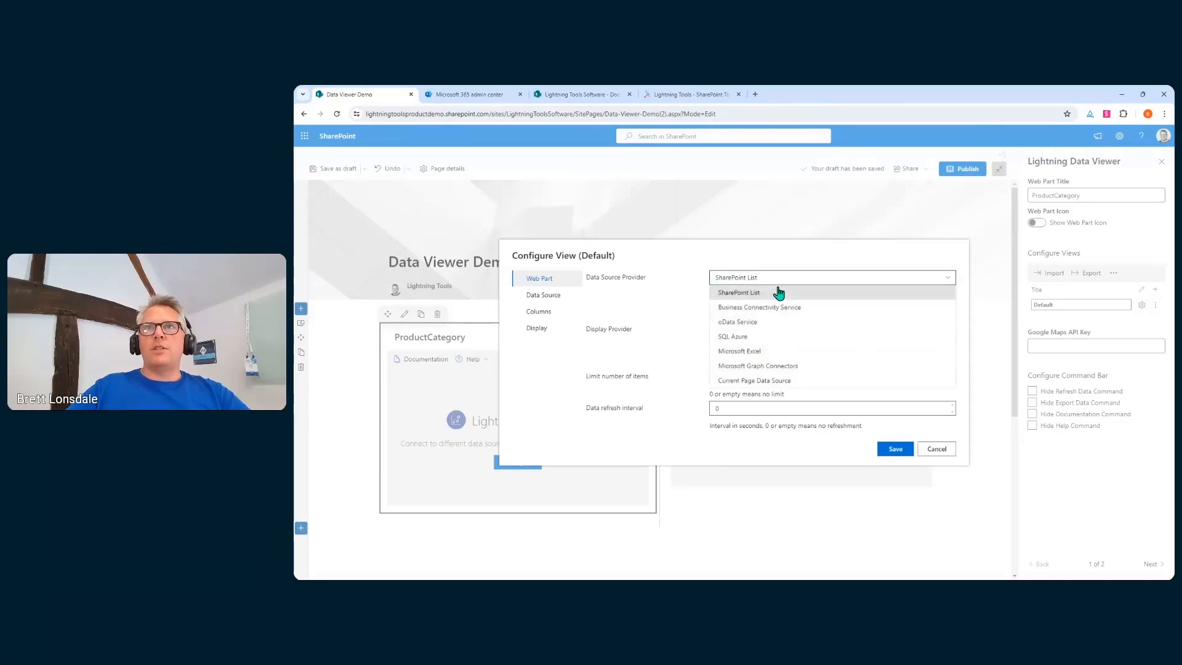
{"action": "left_click", "coordinate": [766, 329]}
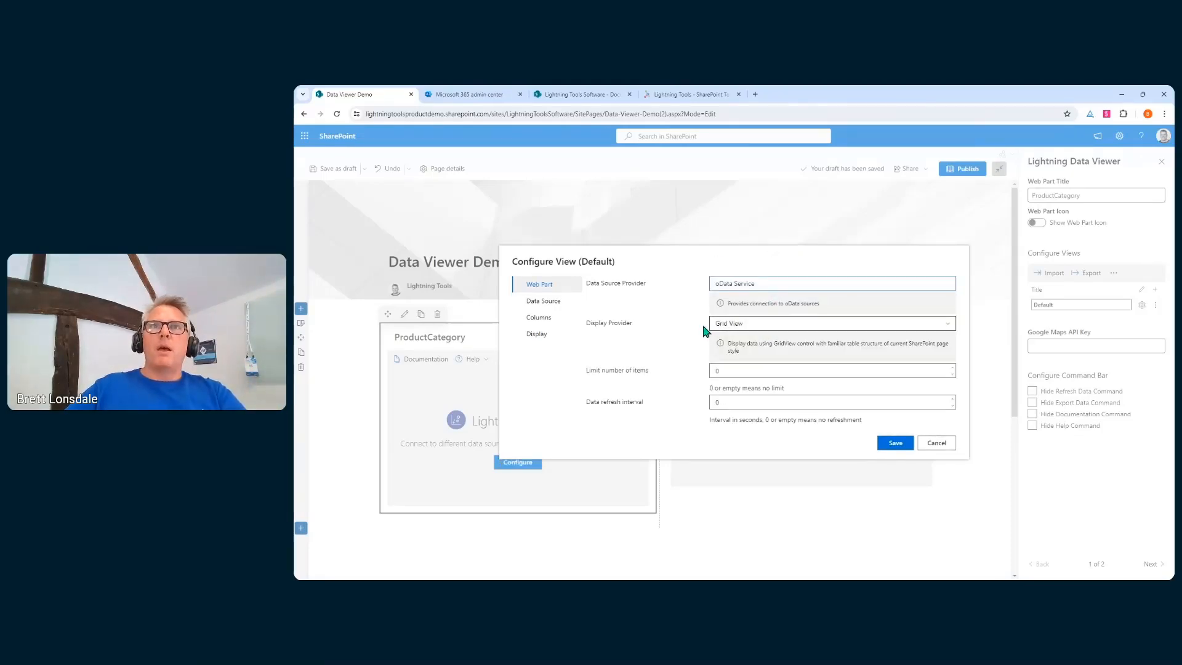
{"action": "left_click", "coordinate": [568, 302]}
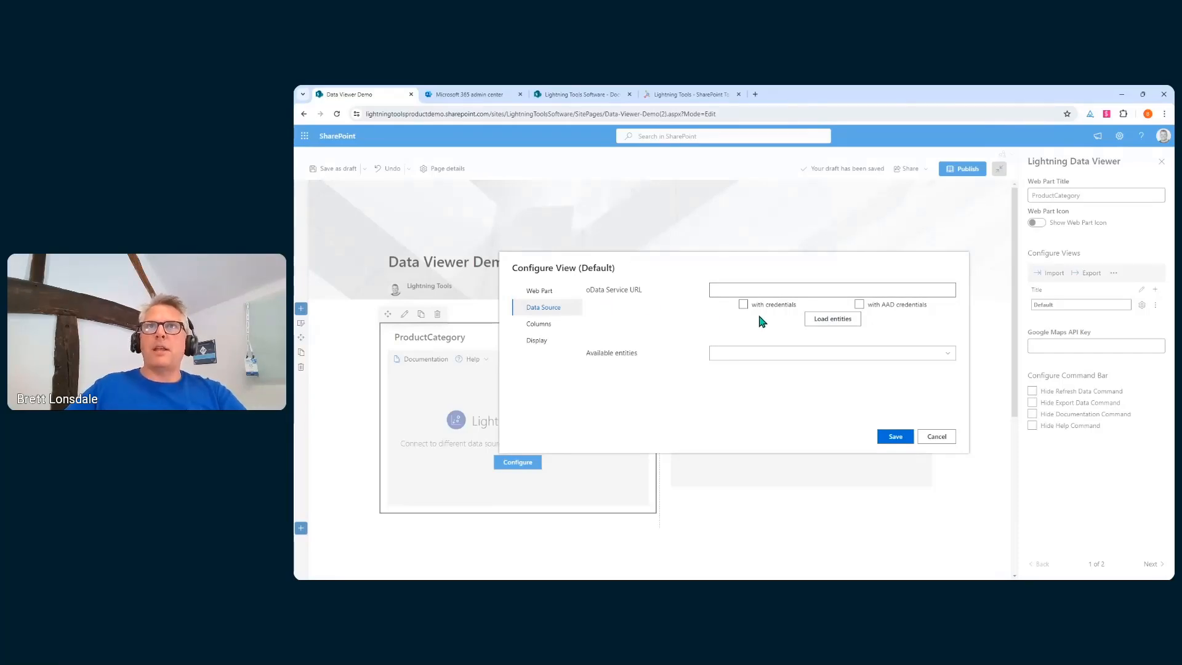
{"action": "key", "text": "ctrl+t"}
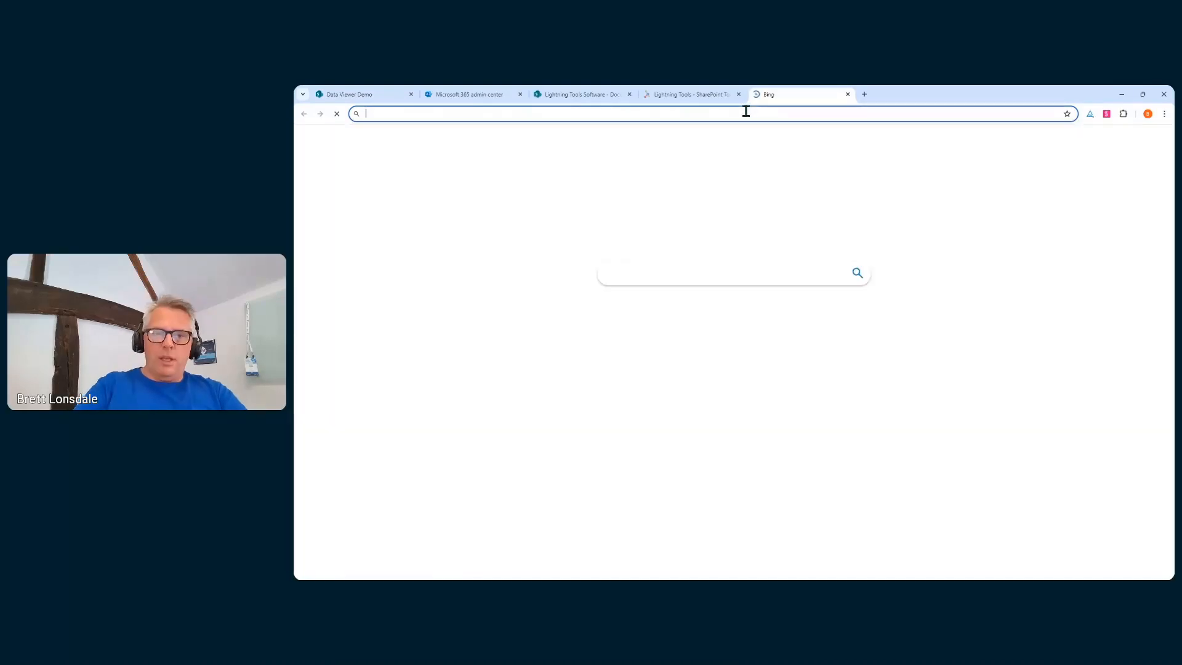
Open the Northwind read-only OData v3 reference service on odata.org, copy its URL, and return to SharePoint
{"action": "type", "text": "odata.org"}
{"action": "key", "text": "Return"}
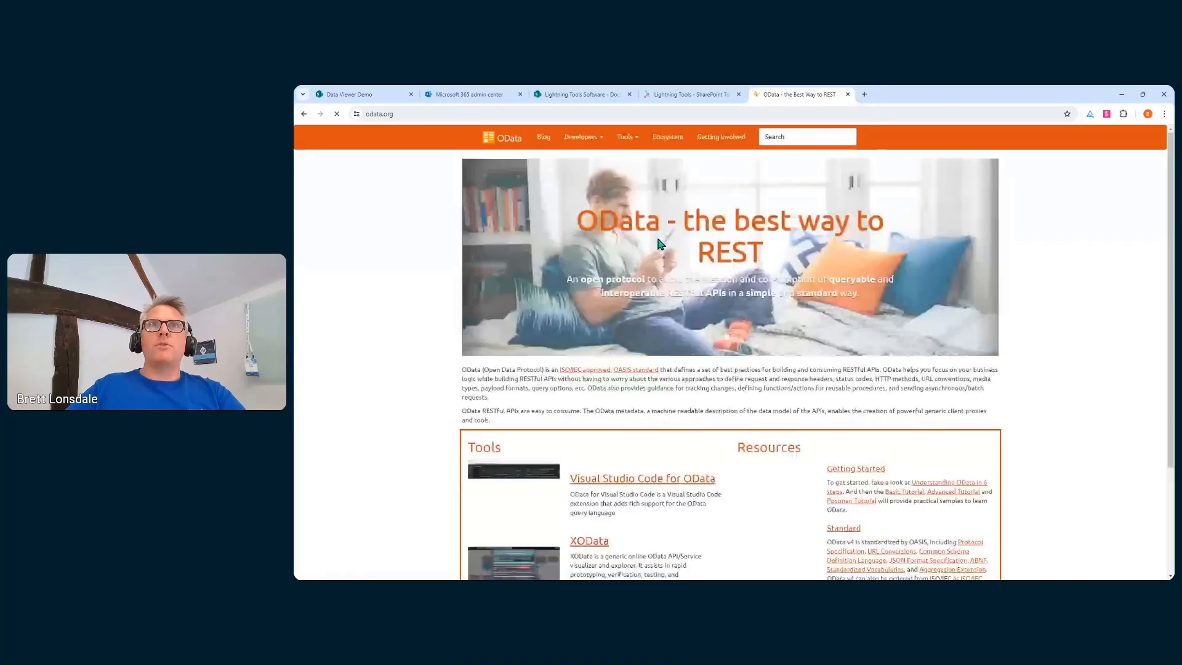
{"action": "left_click", "coordinate": [582, 136]}
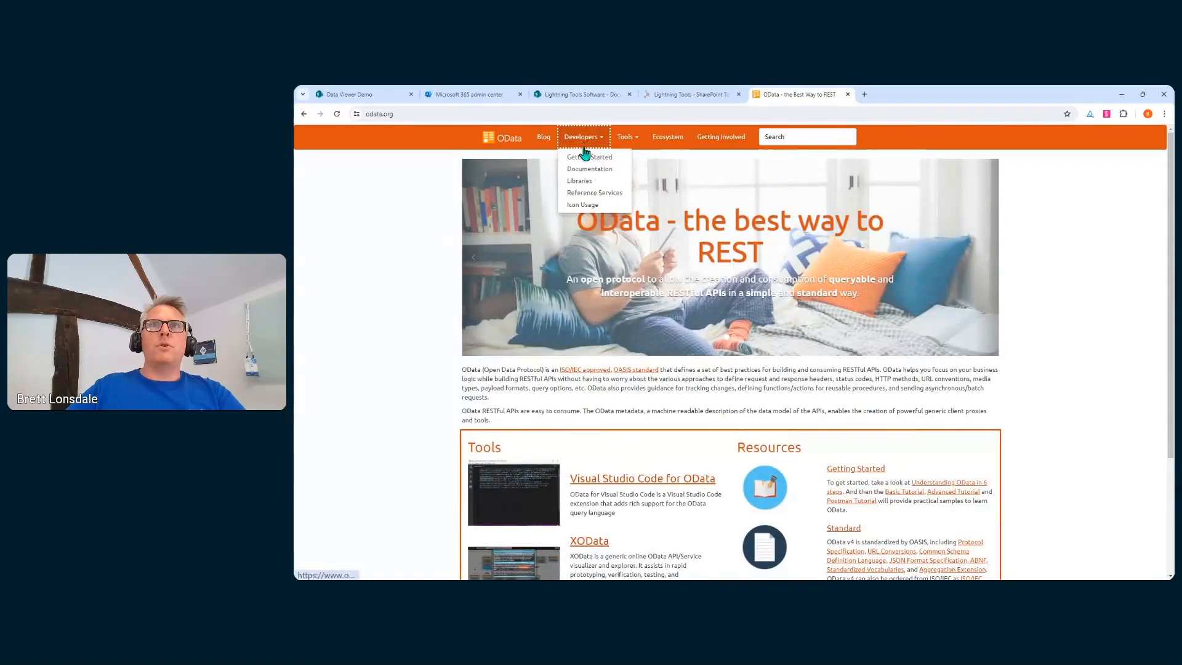
{"action": "left_click", "coordinate": [581, 165]}
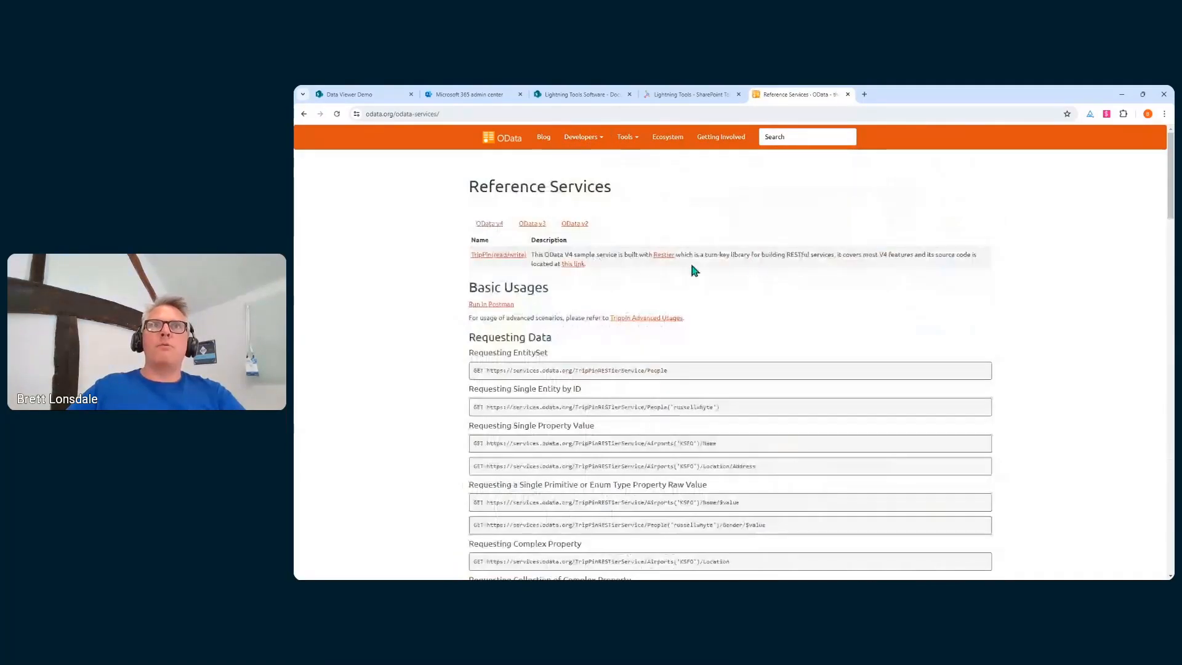
{"action": "left_click", "coordinate": [533, 225]}
{"action": "left_click", "coordinate": [504, 283]}
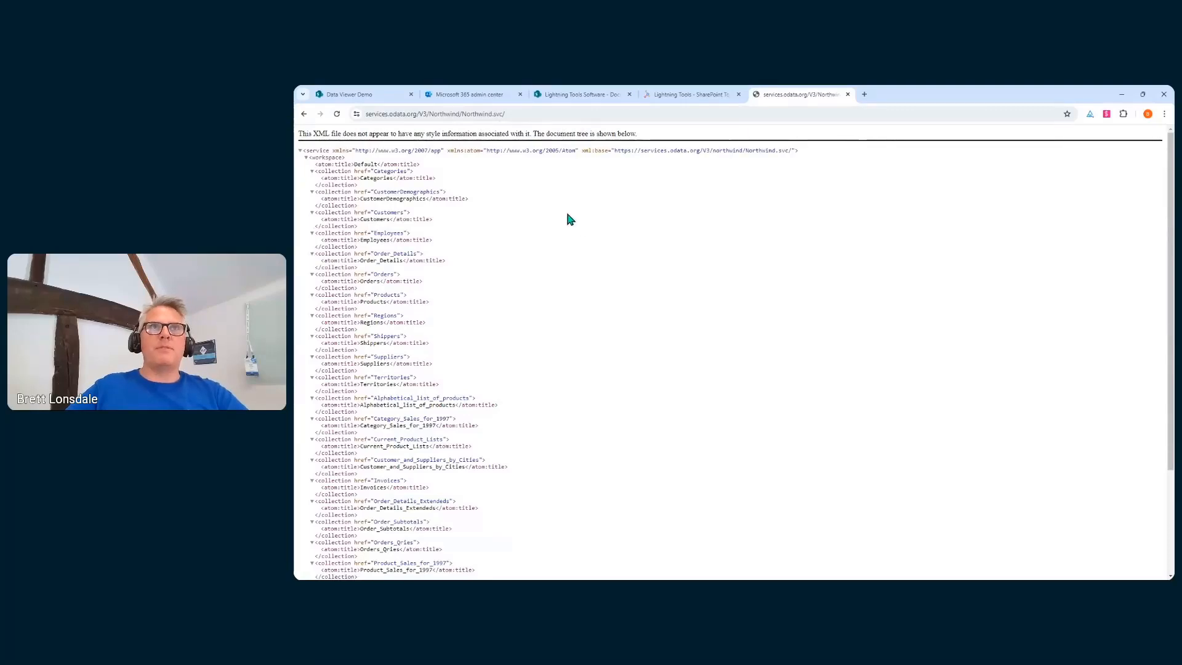
{"action": "left_click", "coordinate": [528, 116]}
{"action": "key", "text": "ctrl+a"}
{"action": "key", "text": "ctrl+c"}
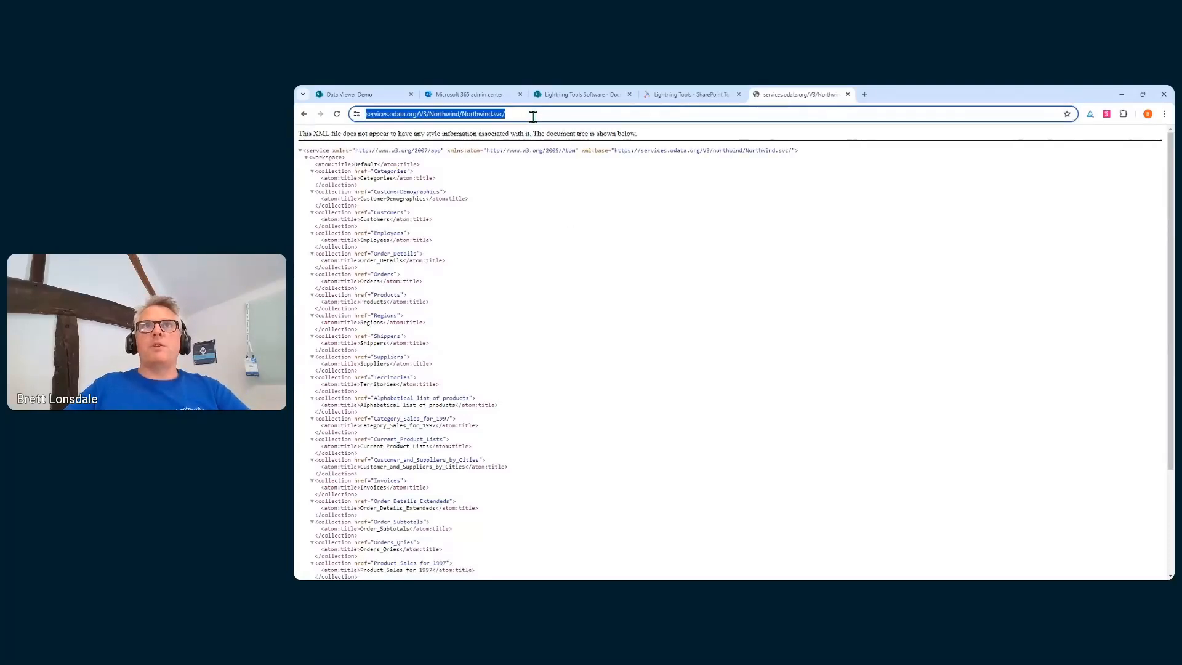
{"action": "left_click", "coordinate": [594, 97]}
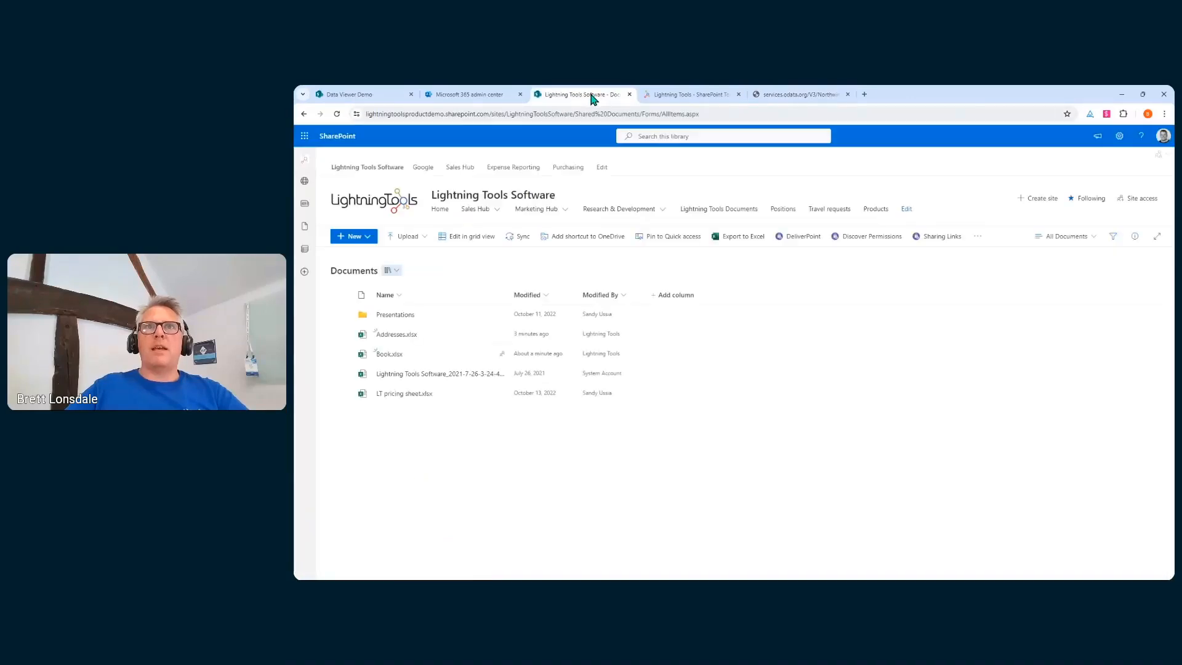
Load the Northwind Products entity into the ProductCategory grid with all ten columns, and save
{"action": "left_click", "coordinate": [670, 100]}
{"action": "left_click", "coordinate": [439, 96]}
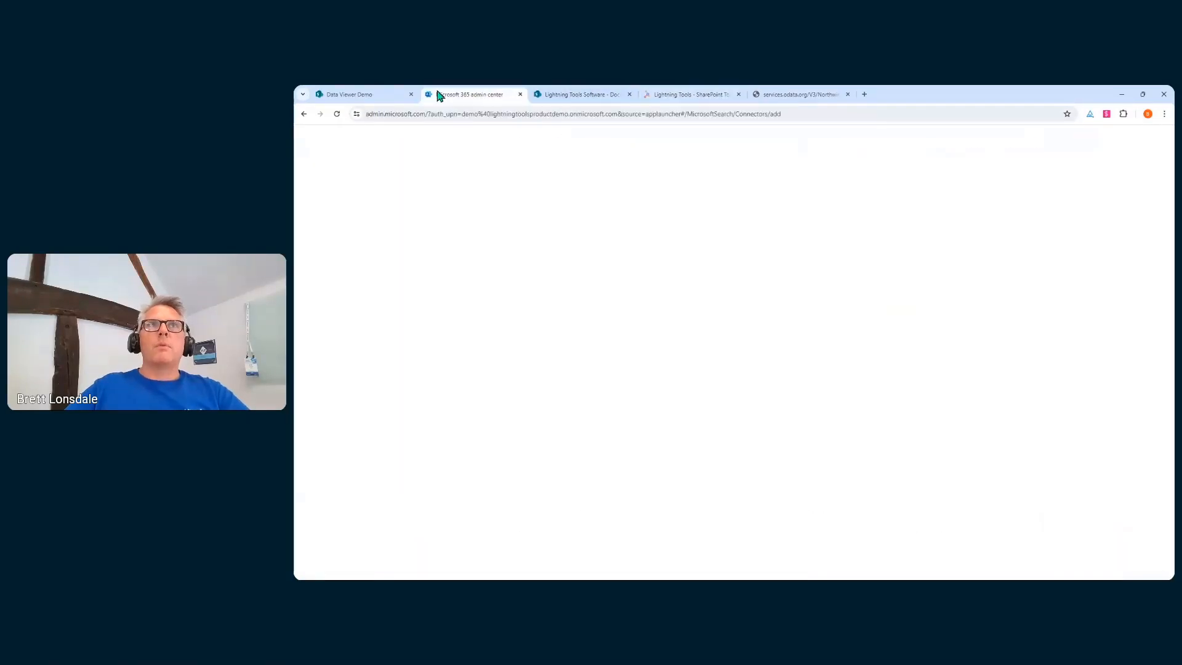
{"action": "left_click", "coordinate": [388, 95]}
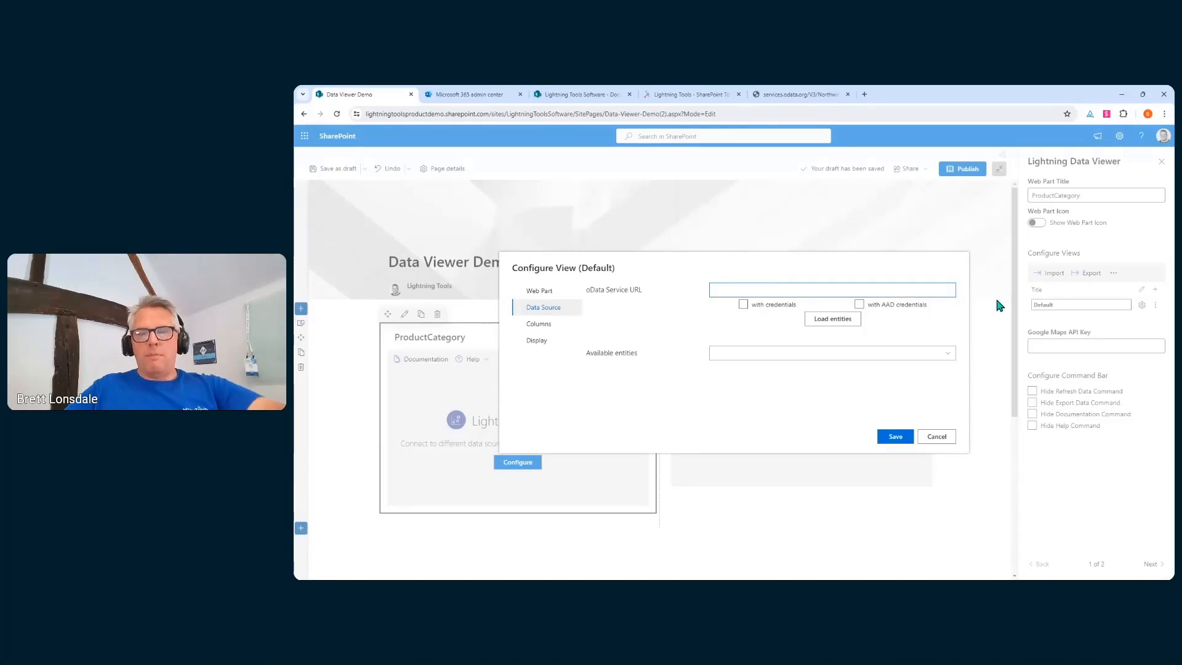
{"action": "key", "text": "ctrl+v"}
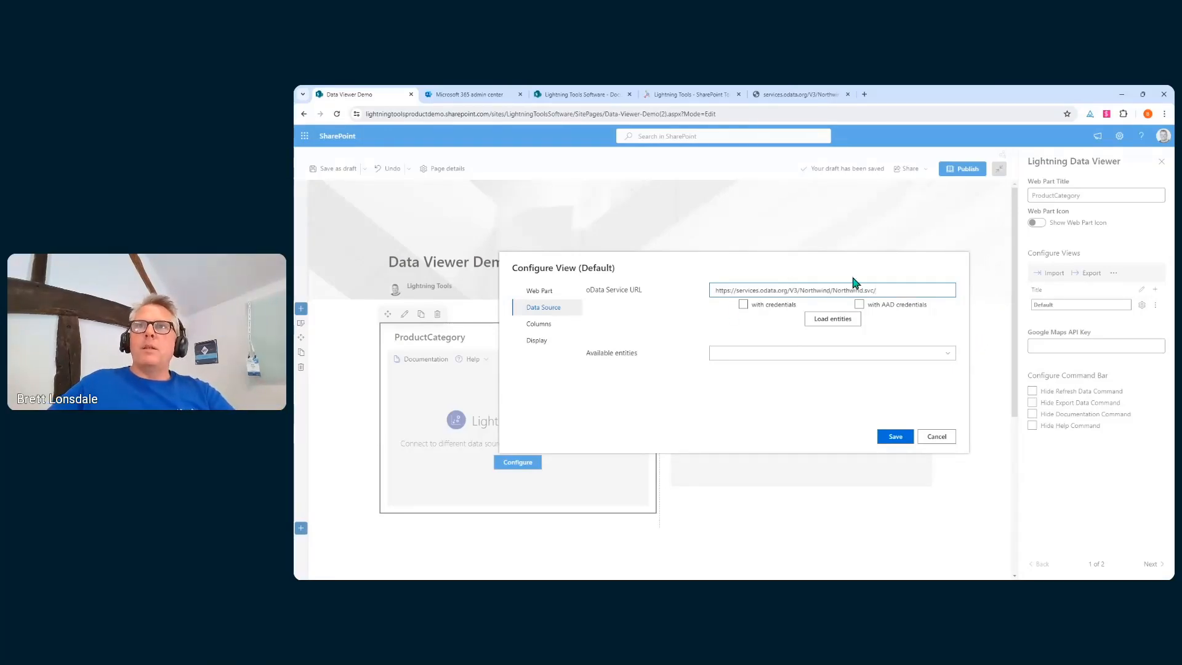
{"action": "left_click", "coordinate": [845, 321]}
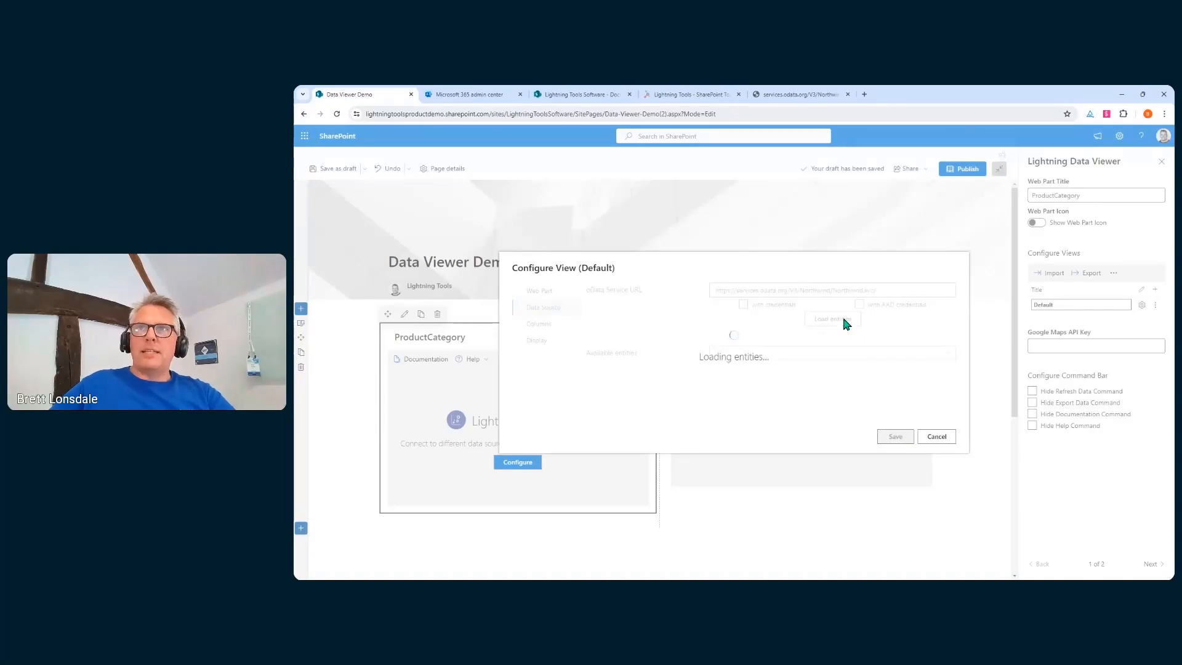
{"action": "left_click", "coordinate": [816, 360]}
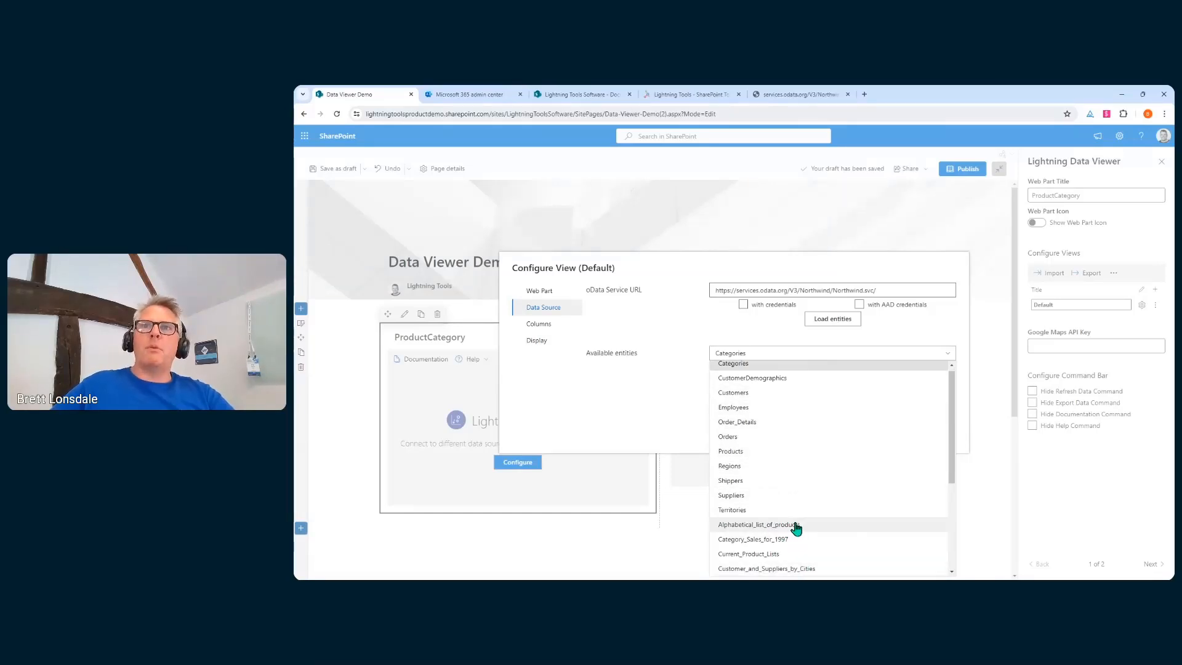
{"action": "left_click", "coordinate": [768, 453]}
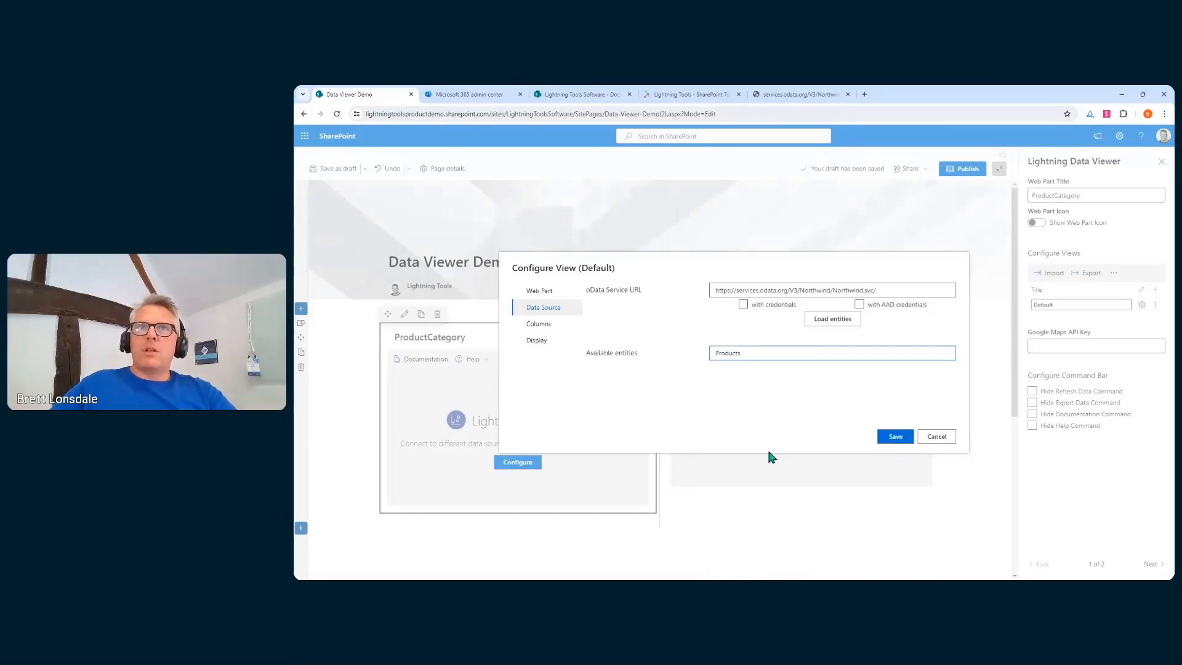
{"action": "left_click", "coordinate": [559, 322]}
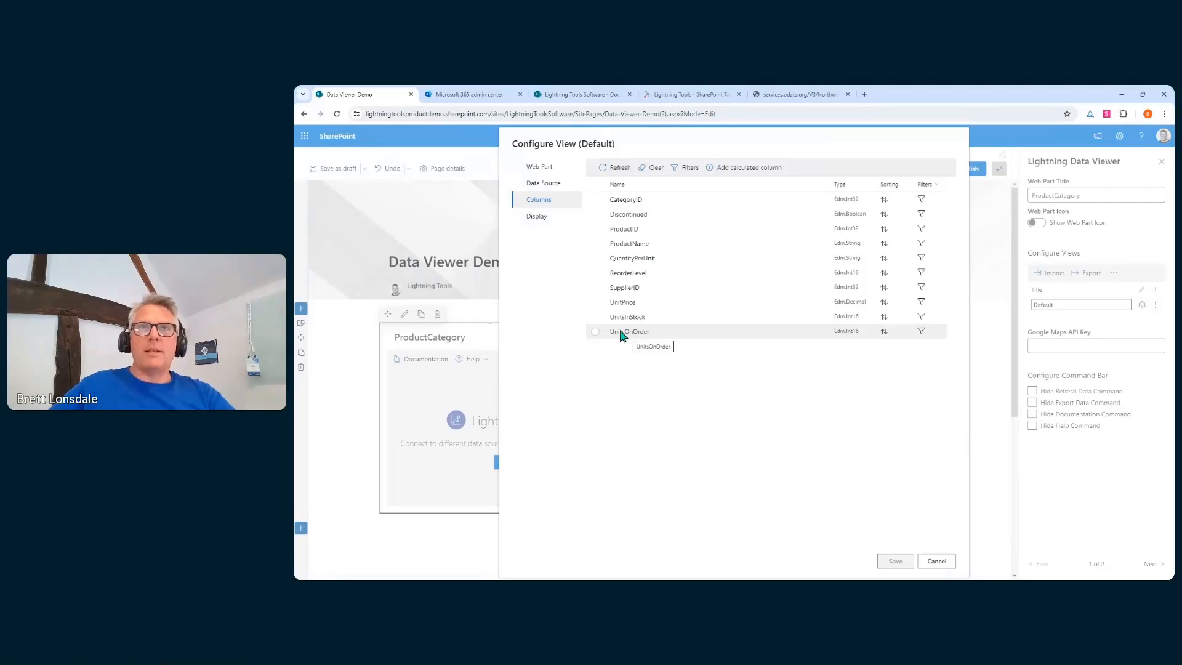
{"action": "left_click", "coordinate": [595, 184]}
{"action": "left_click", "coordinate": [537, 217]}
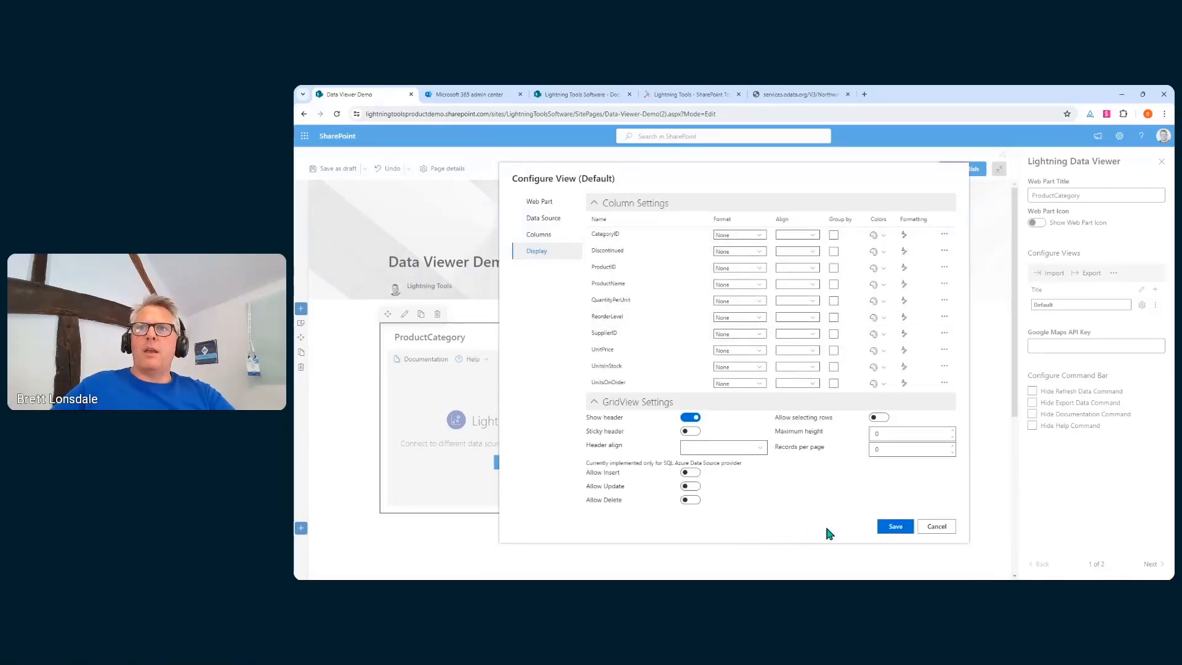
{"action": "left_click", "coordinate": [880, 528]}
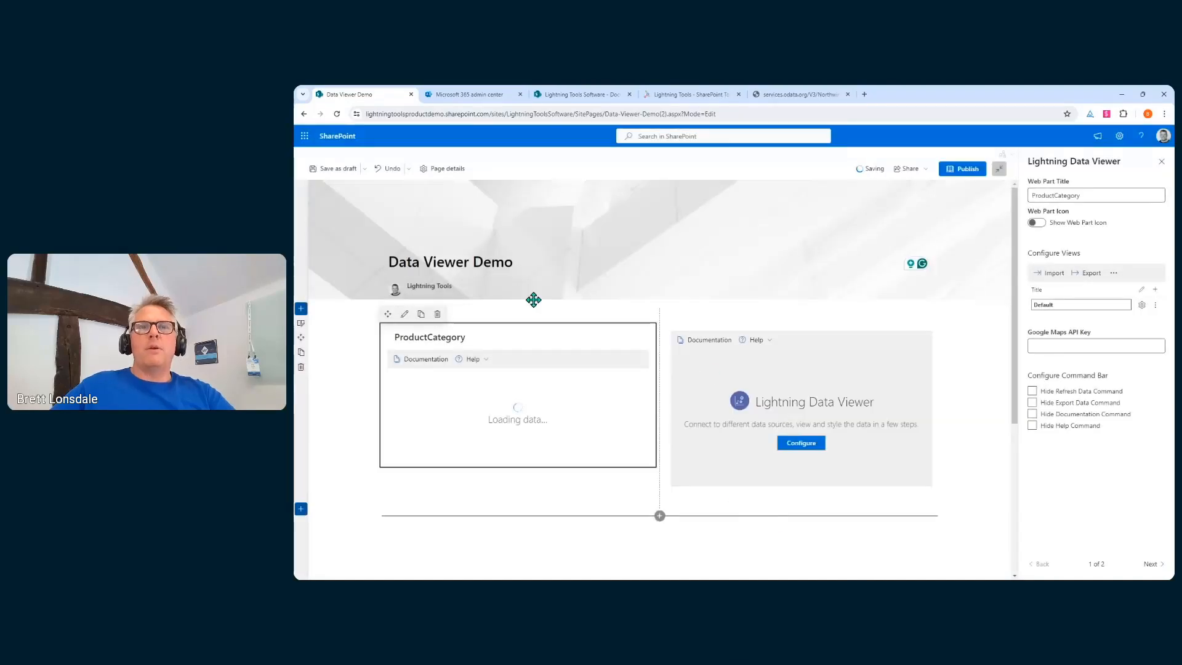
Check the product grid, then clear the ProductCategory view's configuration
{"action": "scroll", "coordinate": [566, 431], "scroll_direction": "down", "scroll_amount": 2}
{"action": "scroll", "coordinate": [566, 431], "scroll_direction": "down", "scroll_amount": 5}
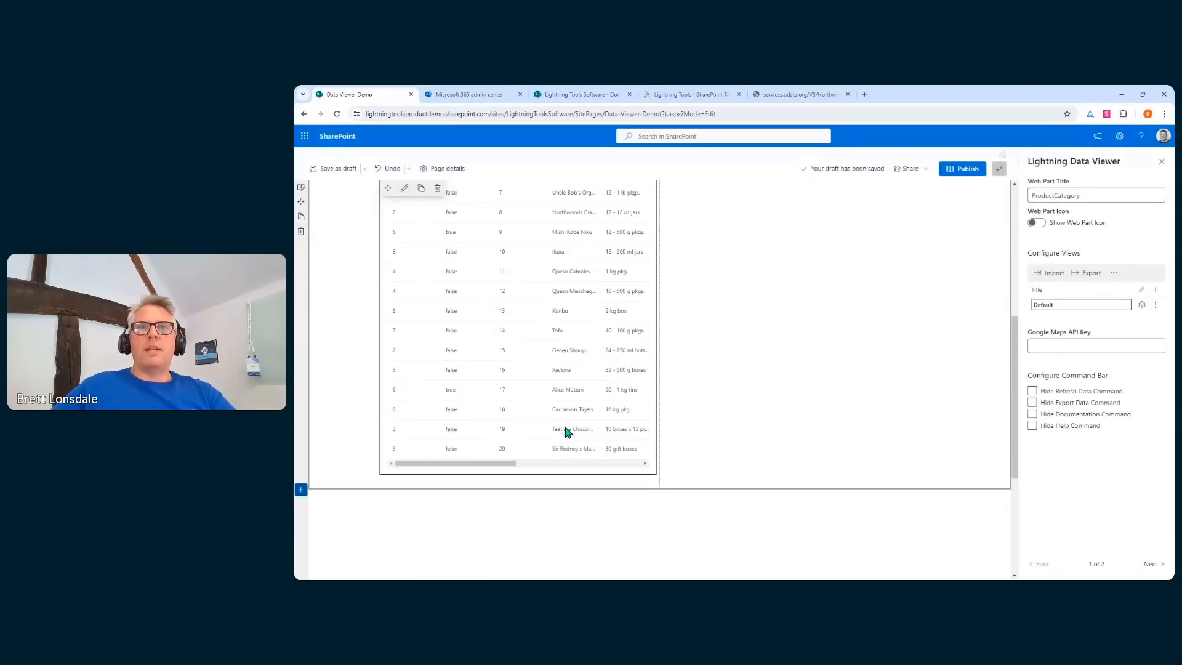
{"action": "scroll", "coordinate": [566, 431], "scroll_direction": "up", "scroll_amount": 5}
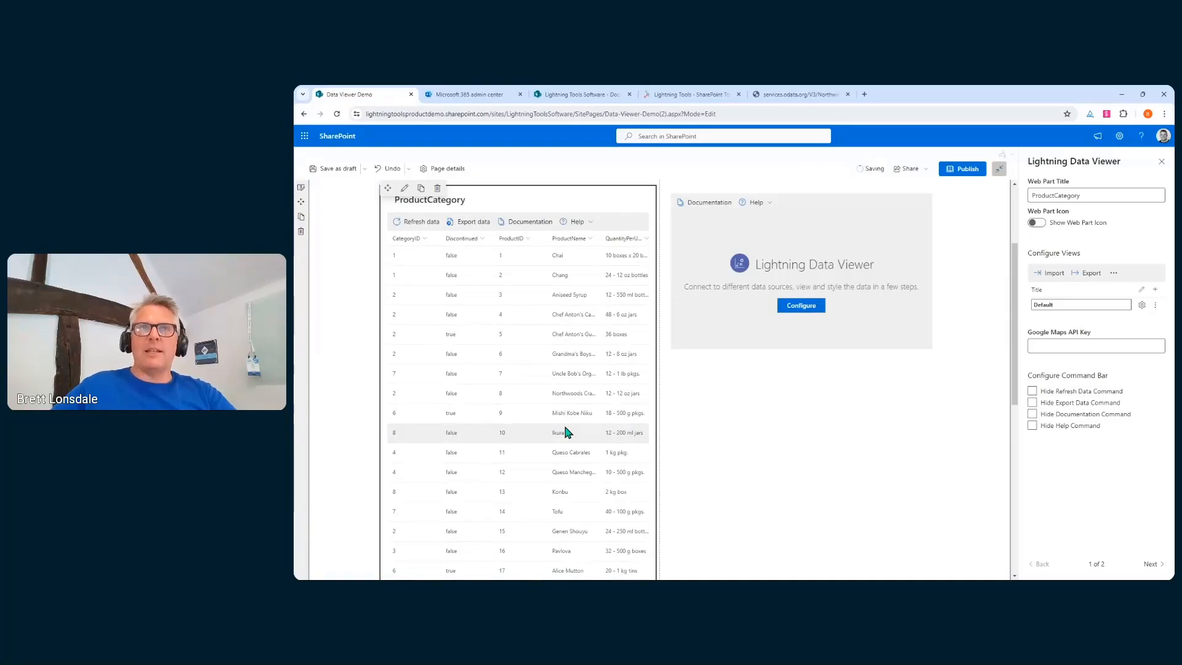
{"action": "left_click", "coordinate": [1155, 304]}
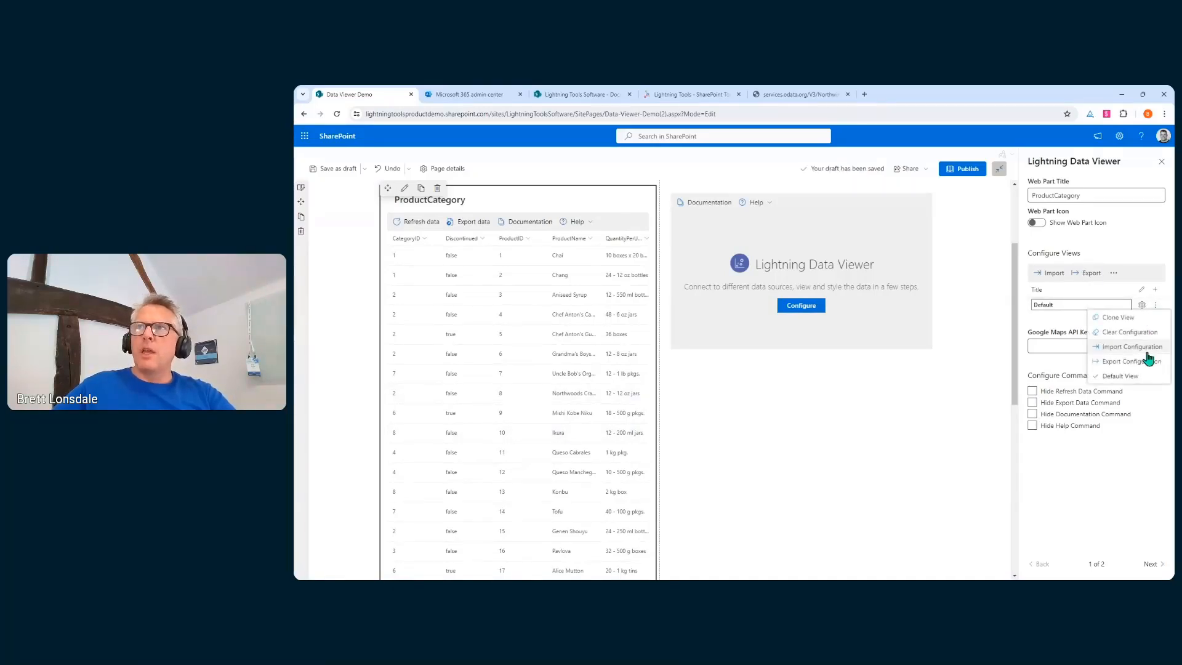
{"action": "left_click", "coordinate": [1130, 338]}
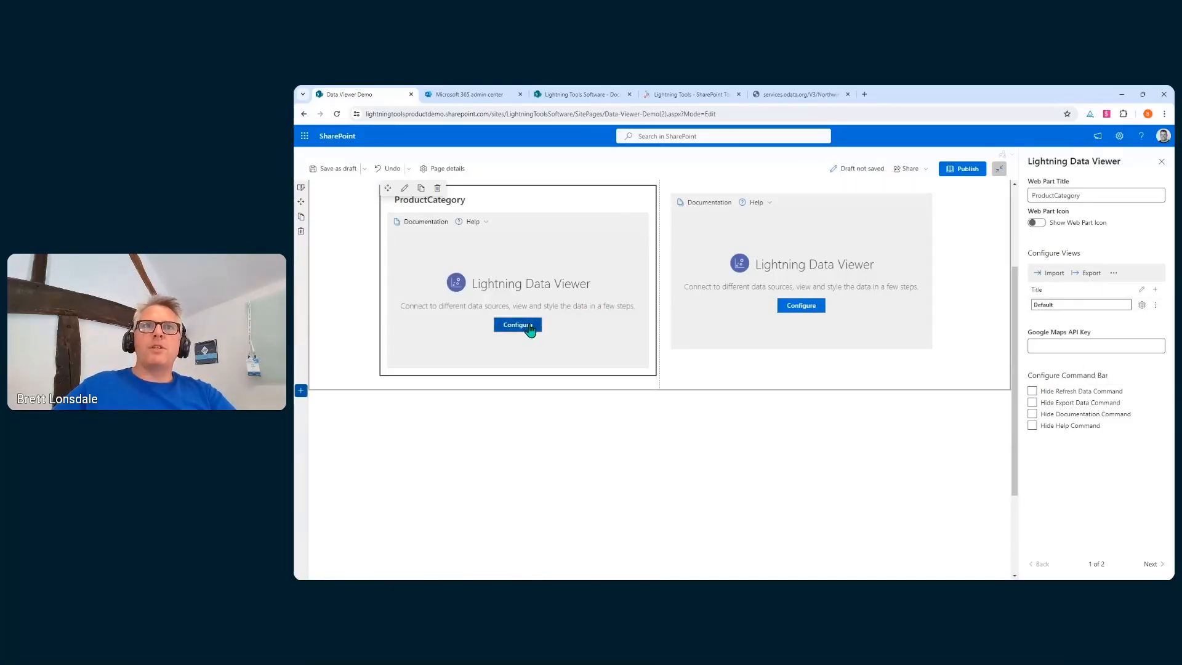
Set the cleared web part's provider to SQL Azure, review its server fields, and visit the admin center
{"action": "left_click", "coordinate": [528, 326]}
{"action": "left_click", "coordinate": [766, 277]}
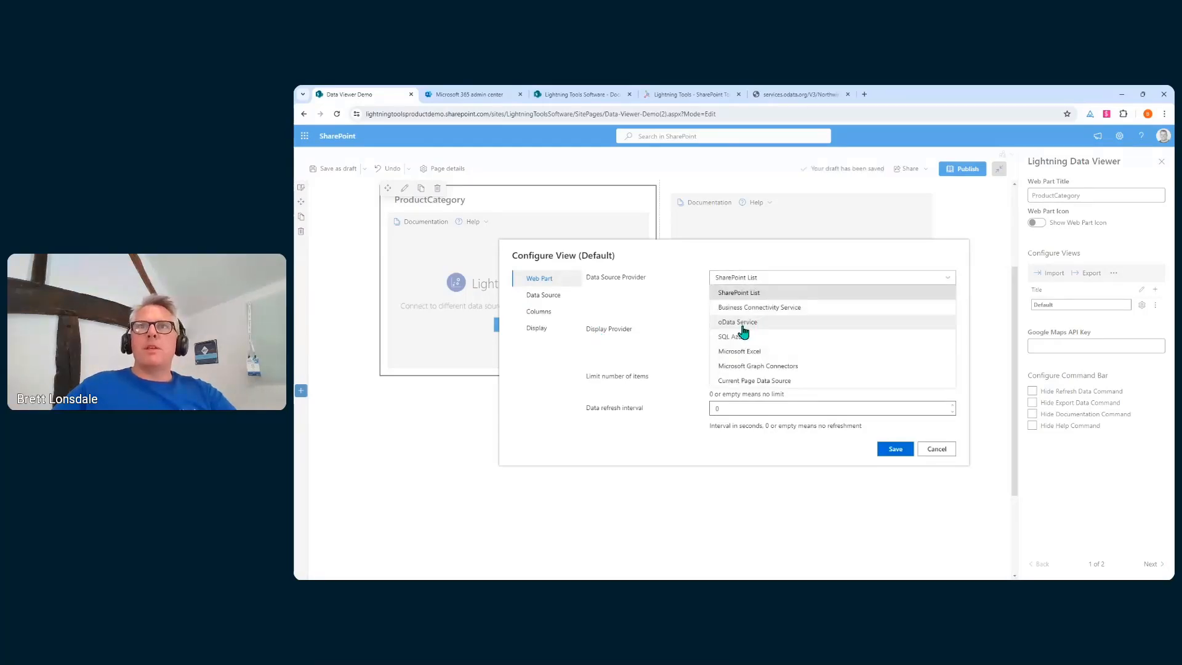
{"action": "left_click", "coordinate": [794, 337]}
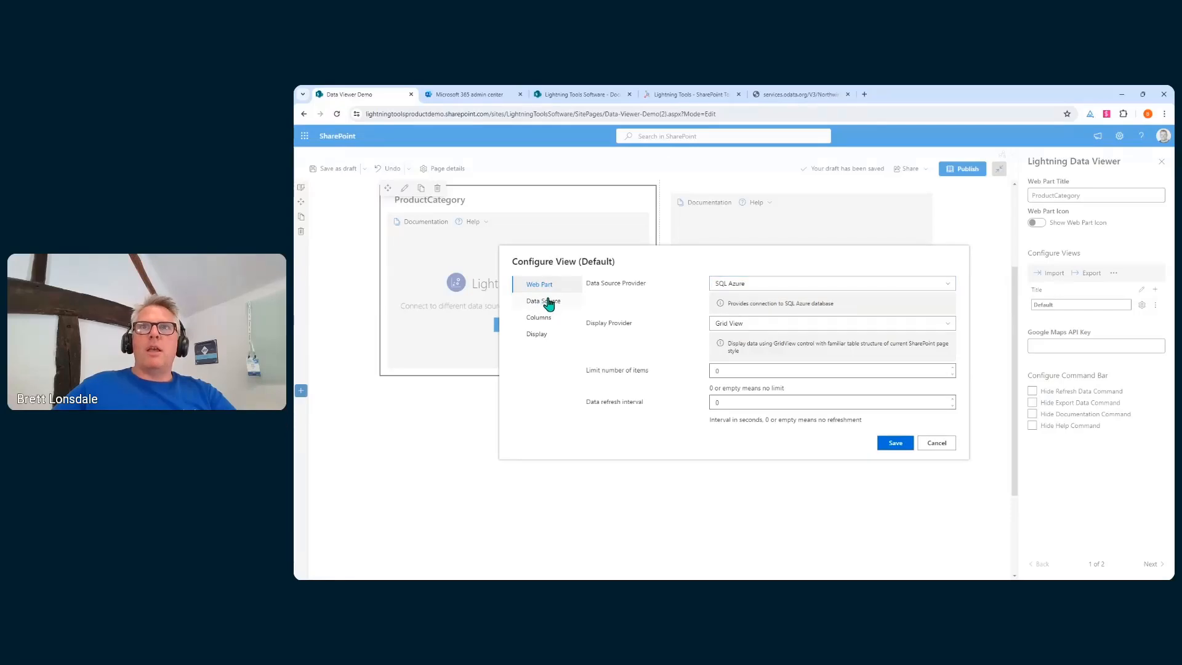
{"action": "left_click", "coordinate": [548, 301]}
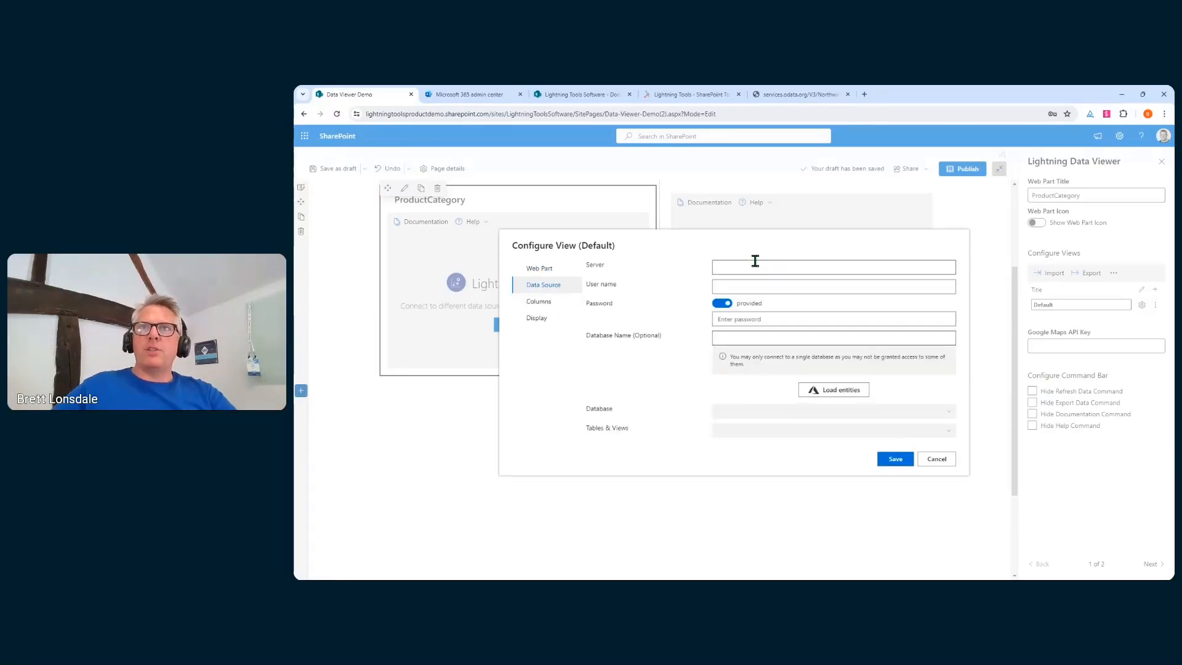
{"action": "left_click", "coordinate": [553, 278]}
{"action": "left_click", "coordinate": [711, 282]}
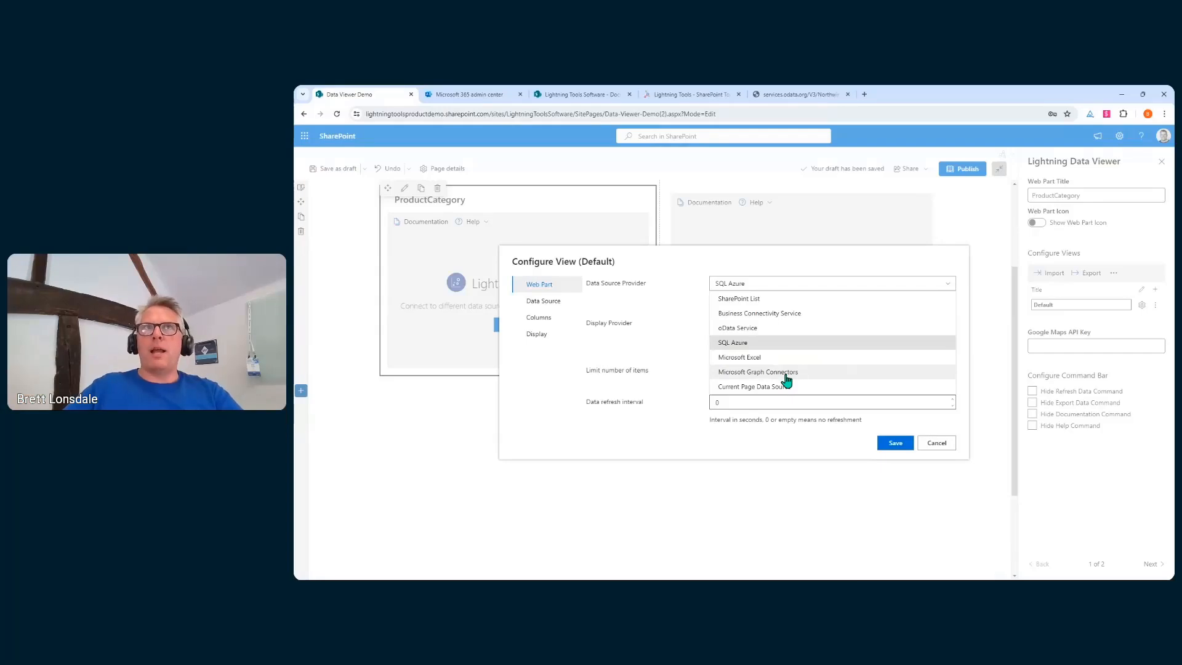
{"action": "left_click", "coordinate": [486, 97]}
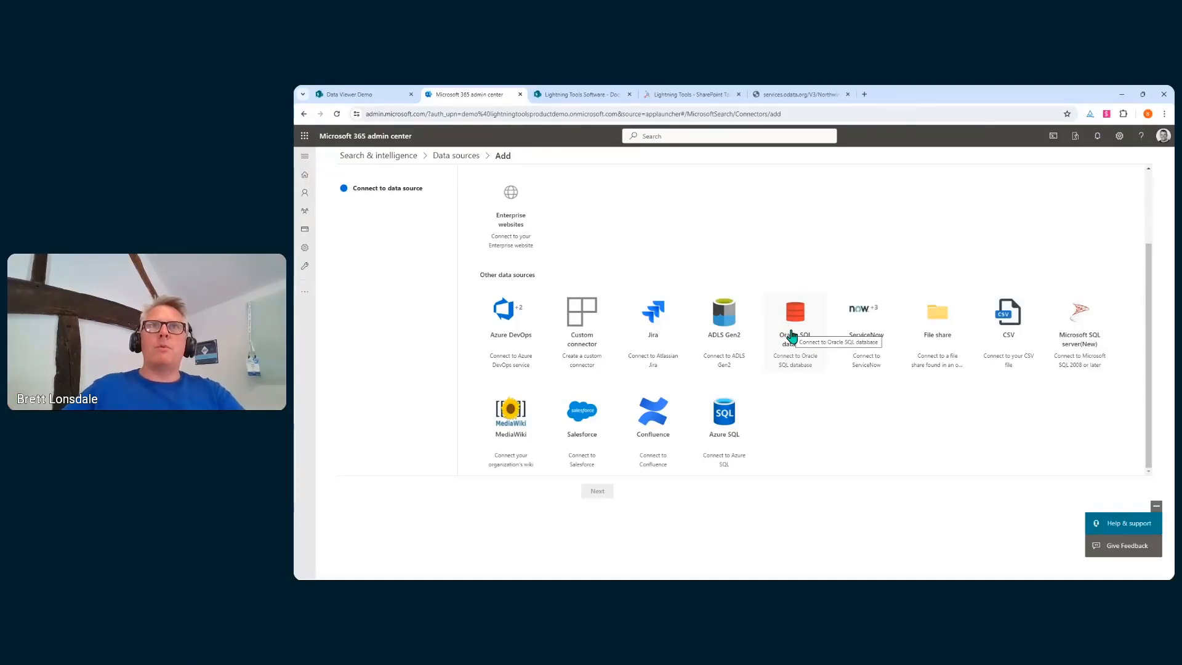
View the existing Search & intelligence data source connections, then return to the Data Viewer Demo page
{"action": "scroll", "coordinate": [634, 373], "scroll_direction": "up", "scroll_amount": 1}
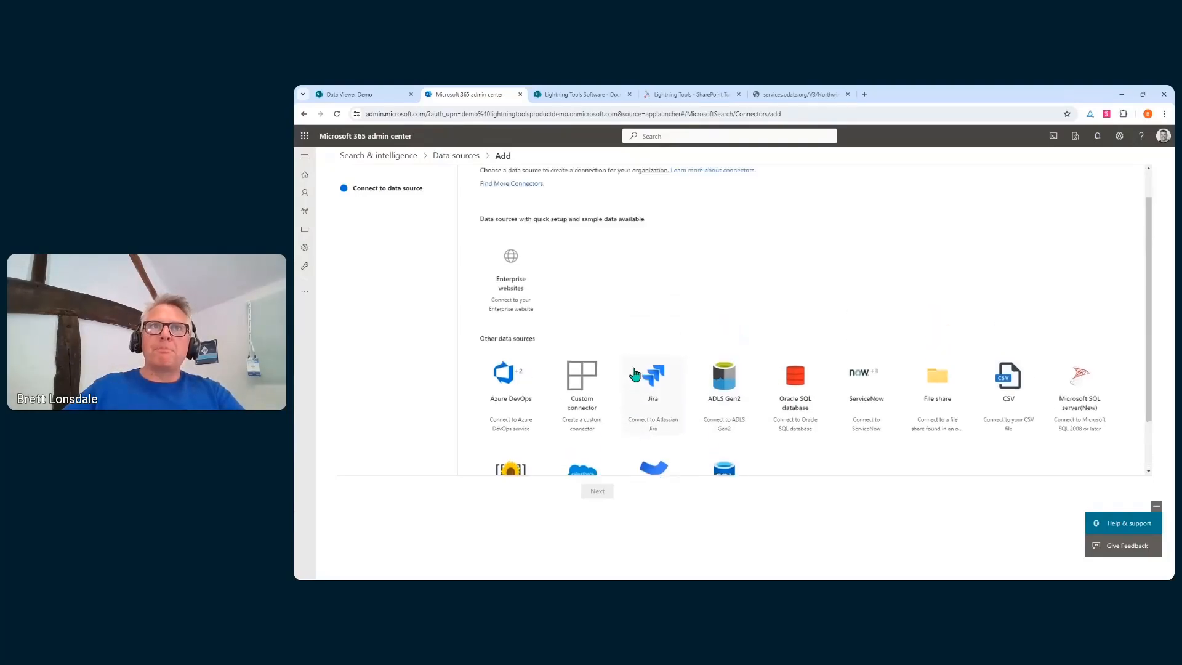
{"action": "scroll", "coordinate": [634, 374], "scroll_direction": "up", "scroll_amount": 1}
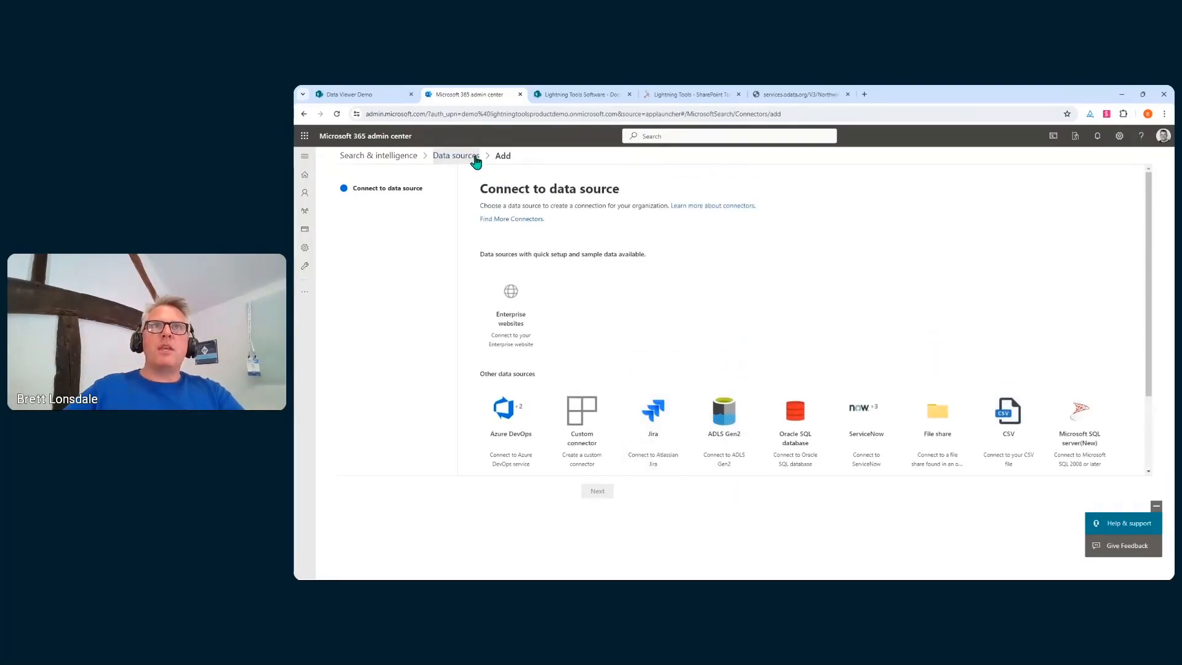
{"action": "left_click", "coordinate": [476, 162]}
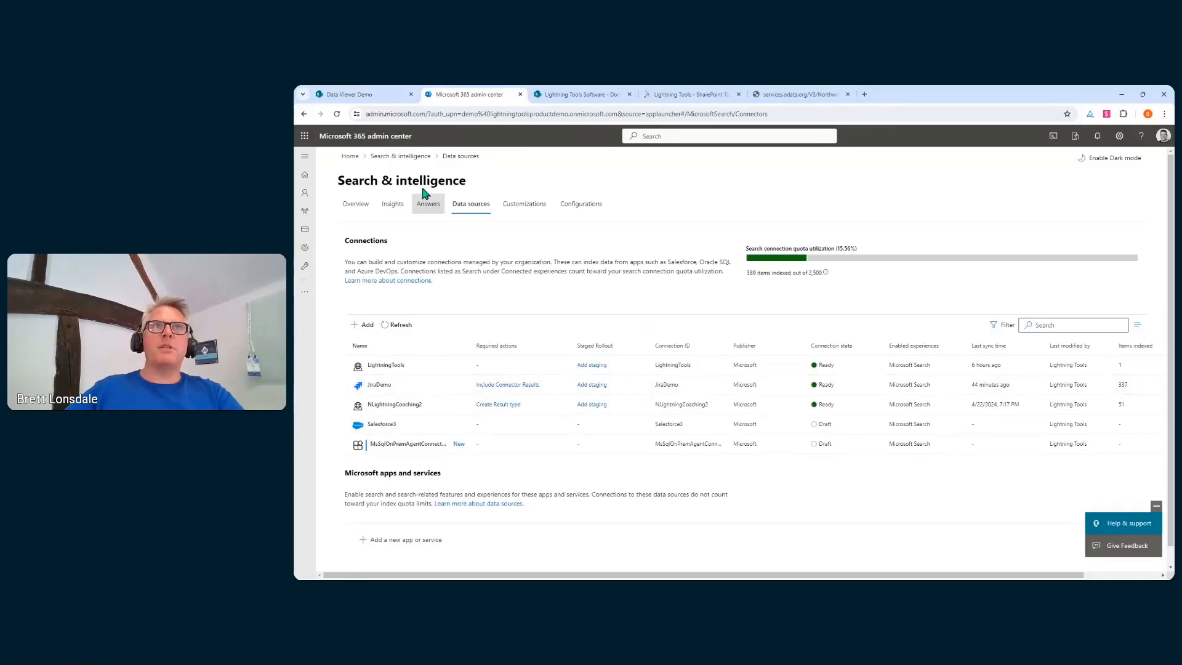
{"action": "left_click", "coordinate": [390, 95]}
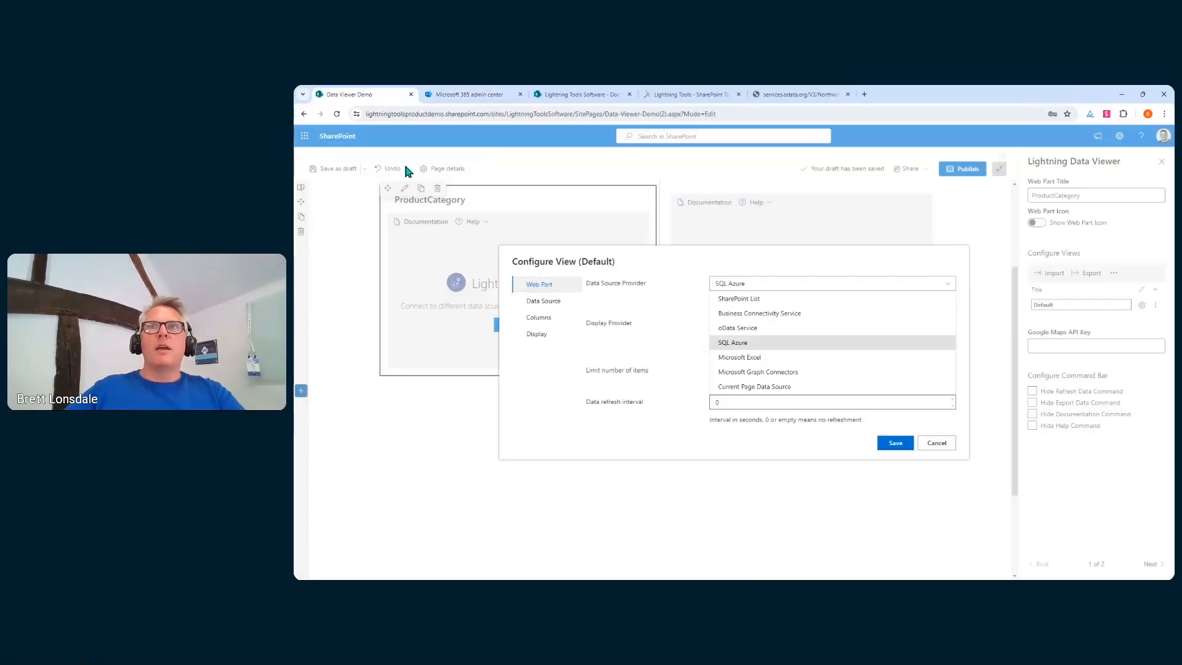
Use Microsoft Graph Connectors as the provider with JiraDemo as the data source
{"action": "left_click", "coordinate": [747, 375]}
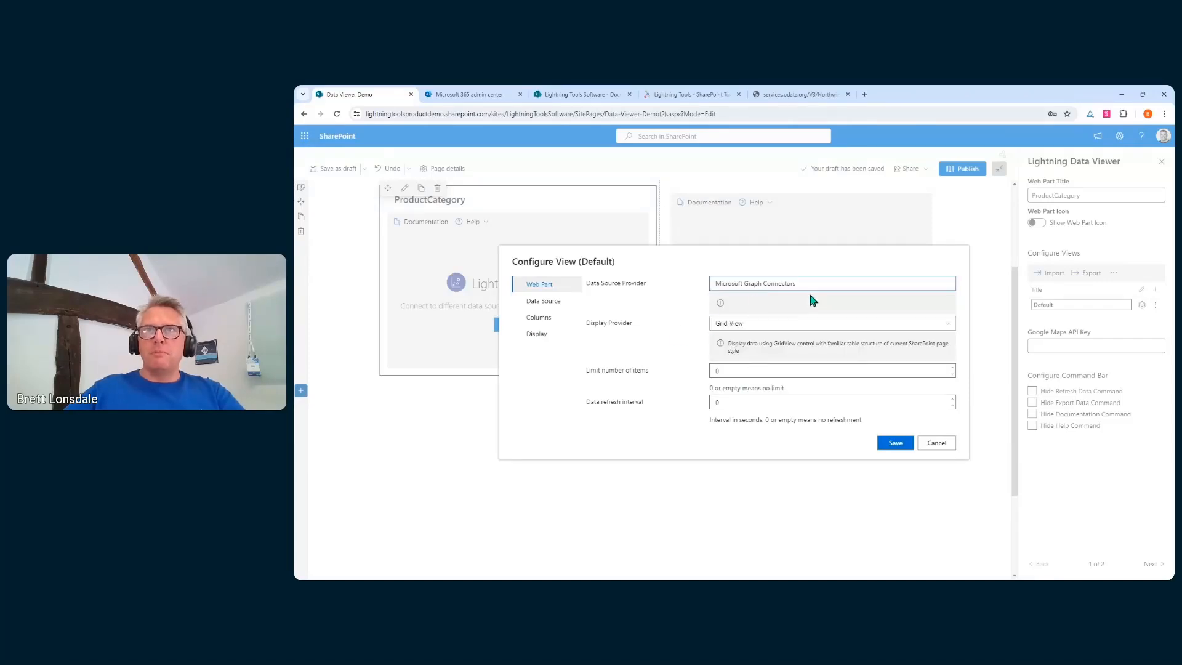
{"action": "left_click", "coordinate": [544, 303]}
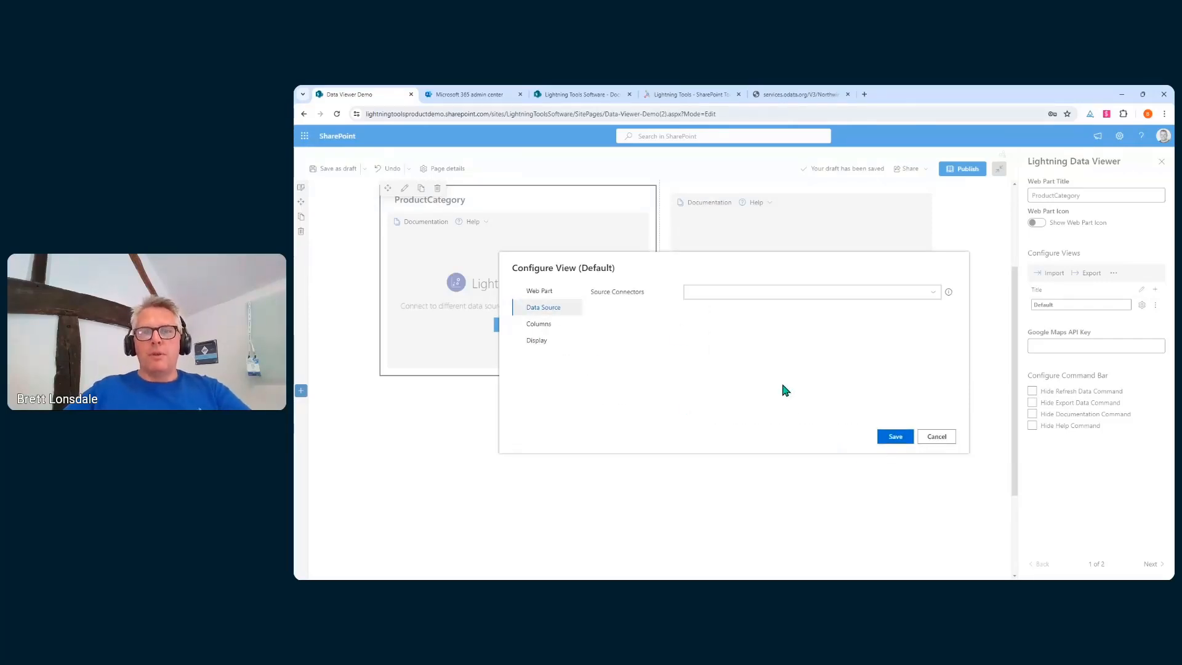
{"action": "left_click", "coordinate": [936, 294]}
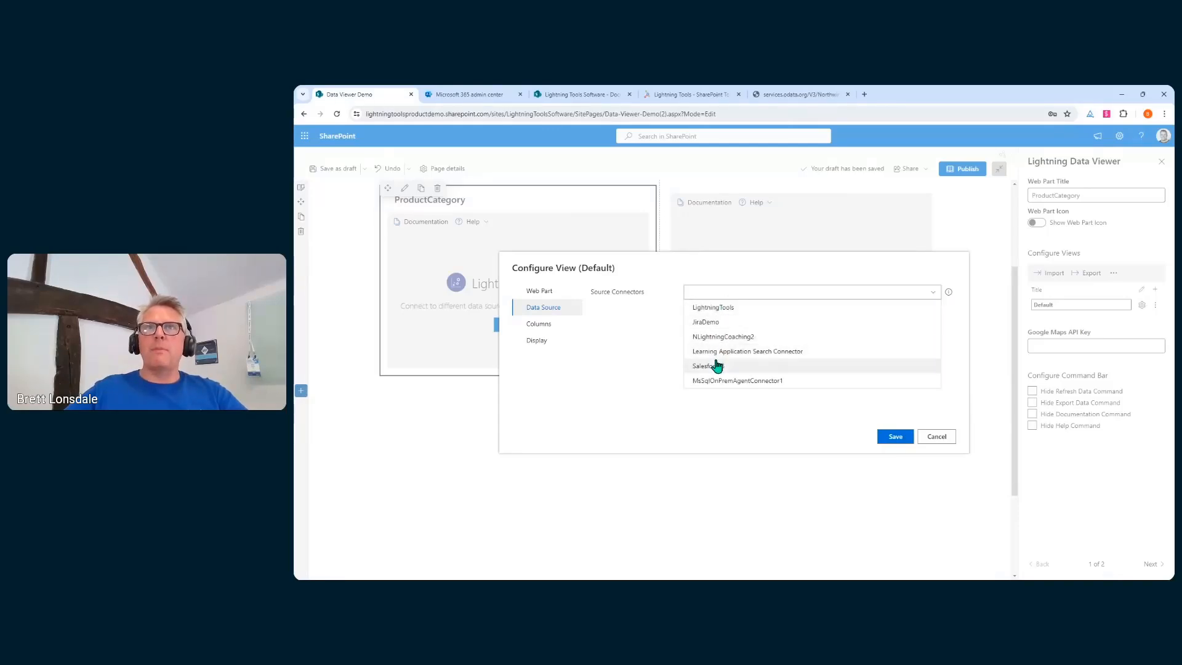
{"action": "left_click", "coordinate": [477, 97]}
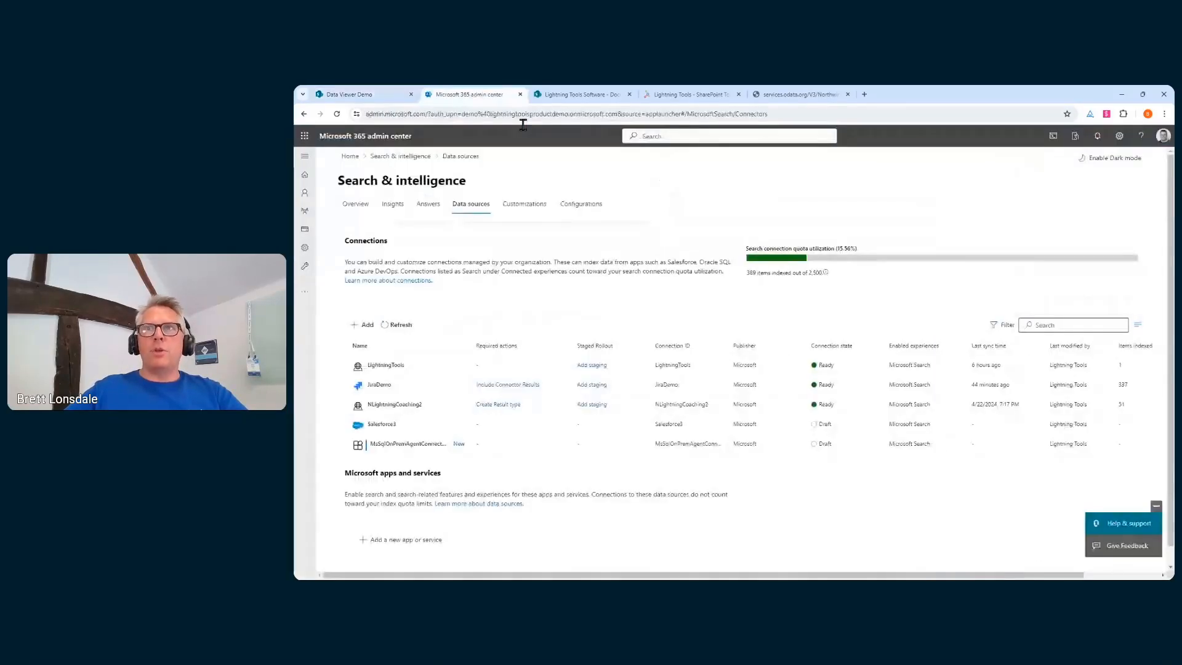
{"action": "left_click", "coordinate": [366, 97]}
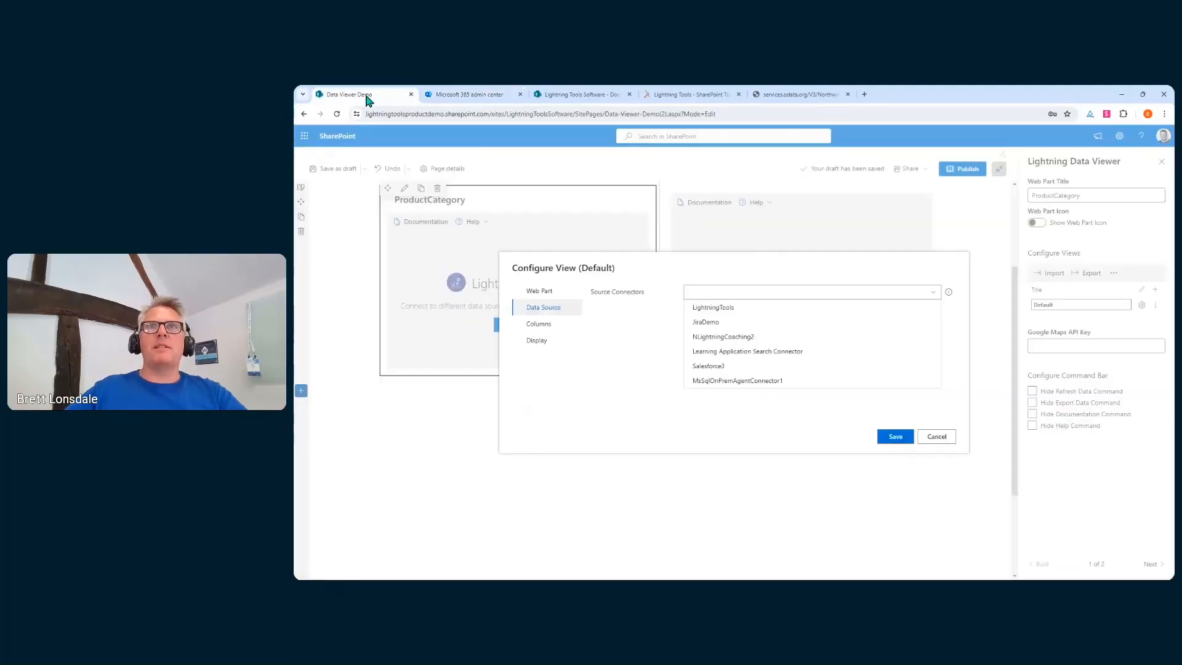
{"action": "left_click", "coordinate": [725, 322]}
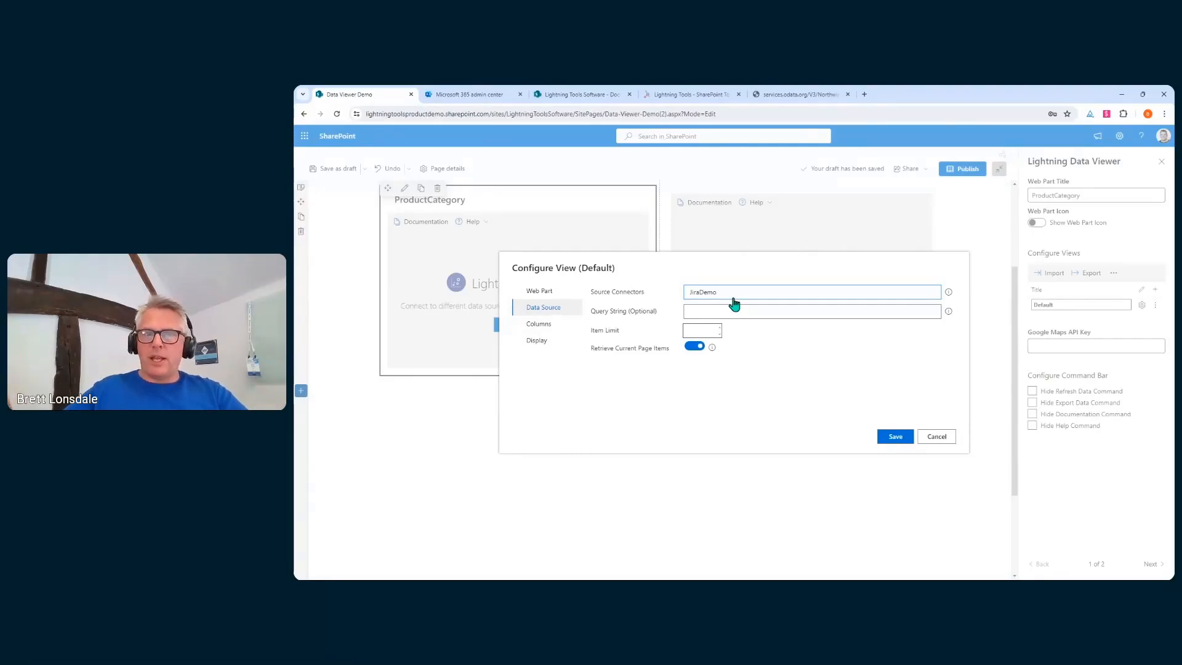
Include every JiraDemo column in the view and save the configuration
{"action": "left_click", "coordinate": [535, 324]}
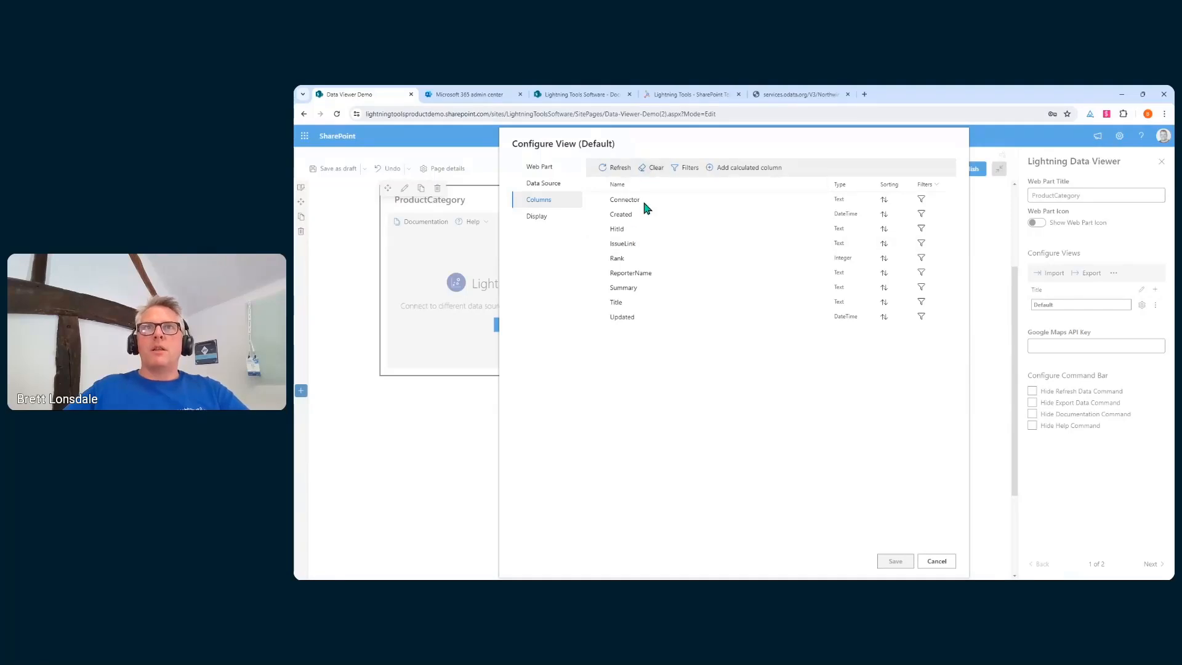
{"action": "left_click", "coordinate": [594, 185]}
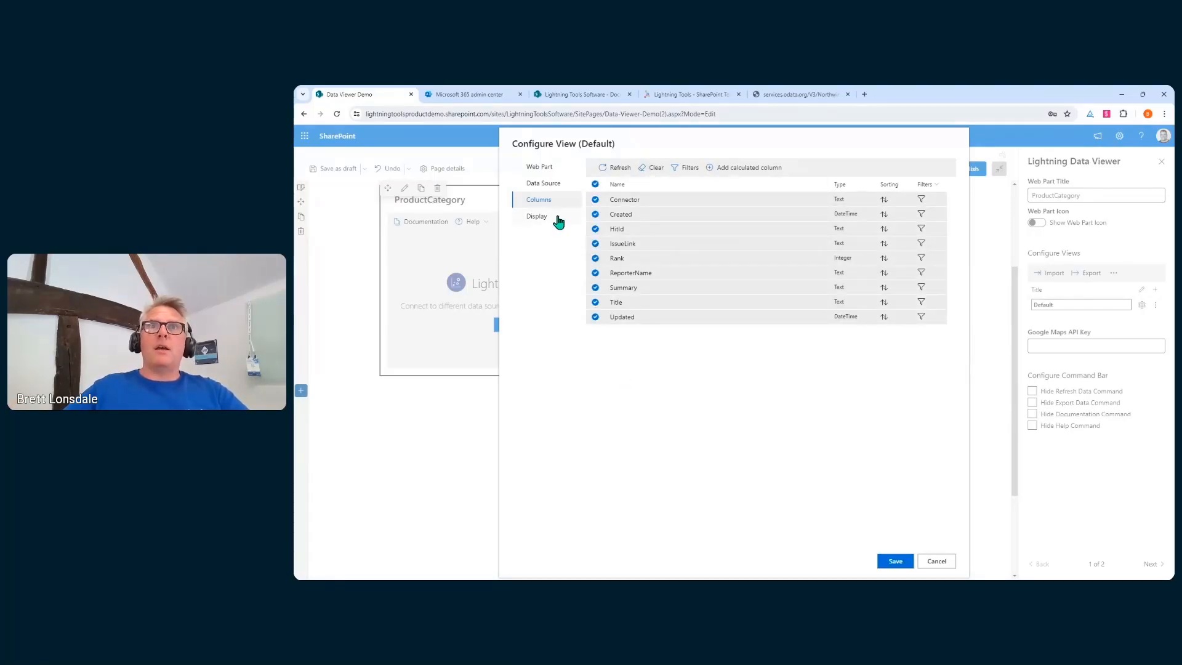
{"action": "left_click", "coordinate": [537, 216]}
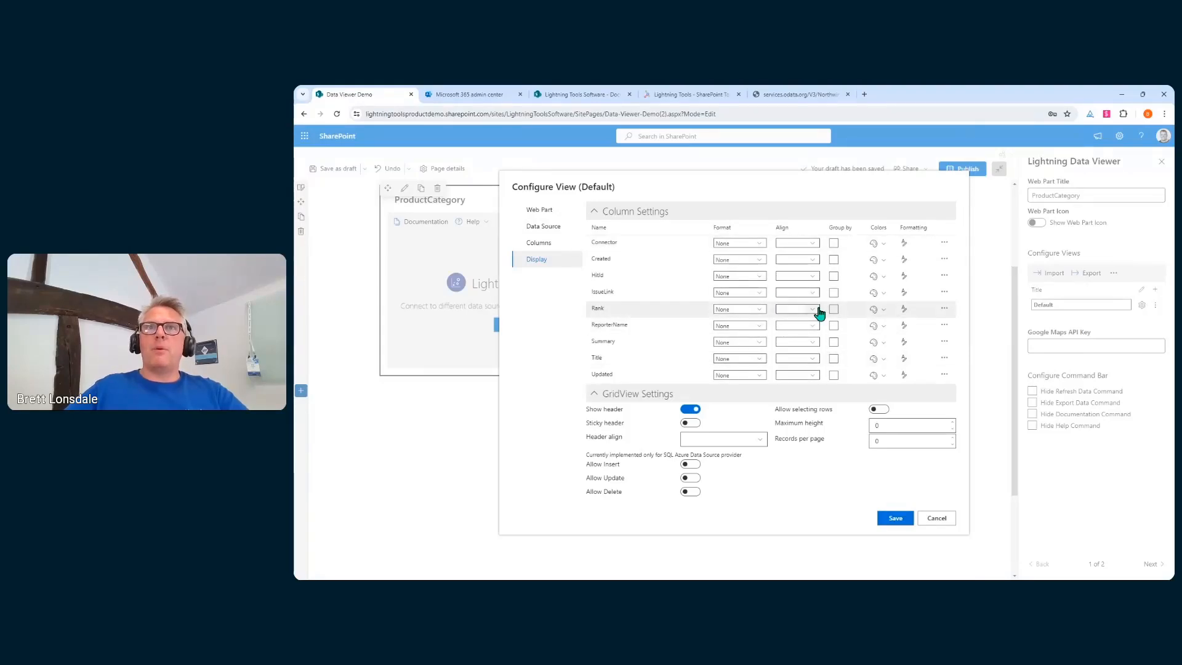
{"action": "left_click", "coordinate": [896, 518]}
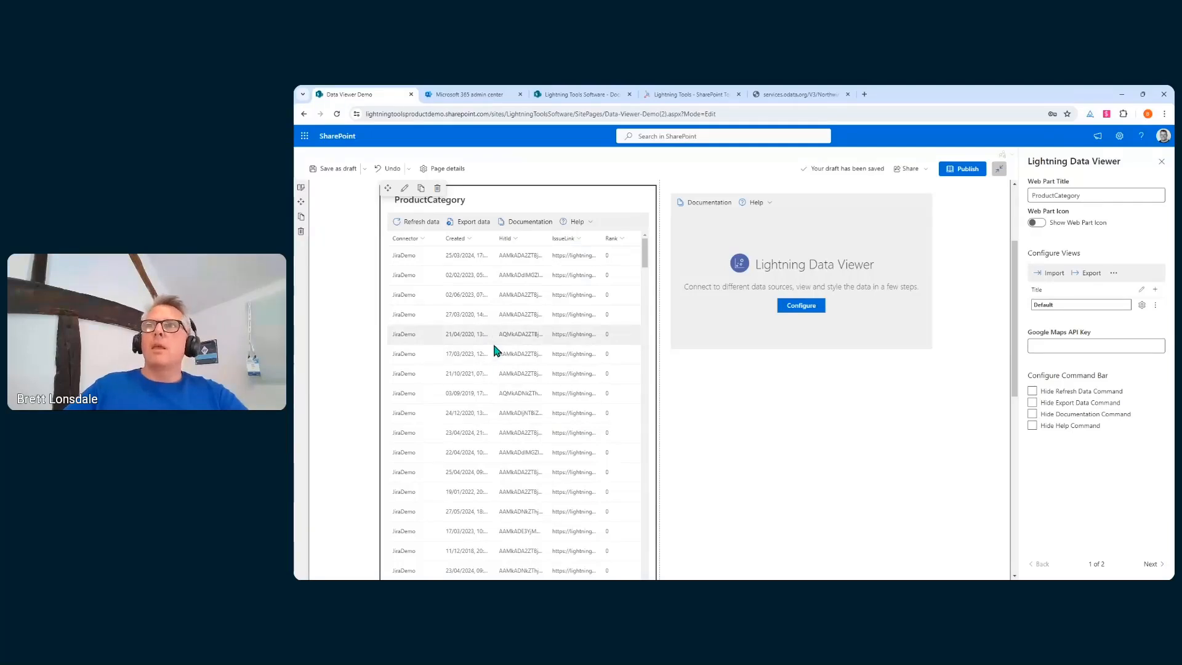
Clear the Default view's configuration and restart it with Microsoft Excel as the provider
{"action": "left_click", "coordinate": [1154, 306]}
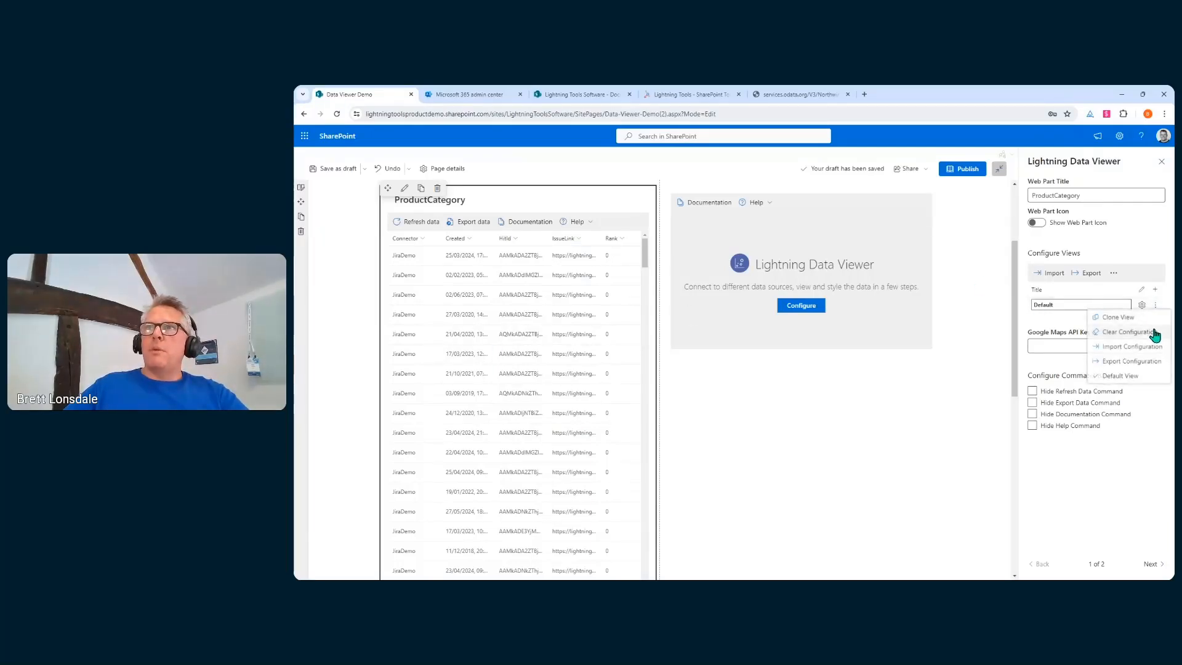
{"action": "left_click", "coordinate": [1114, 350]}
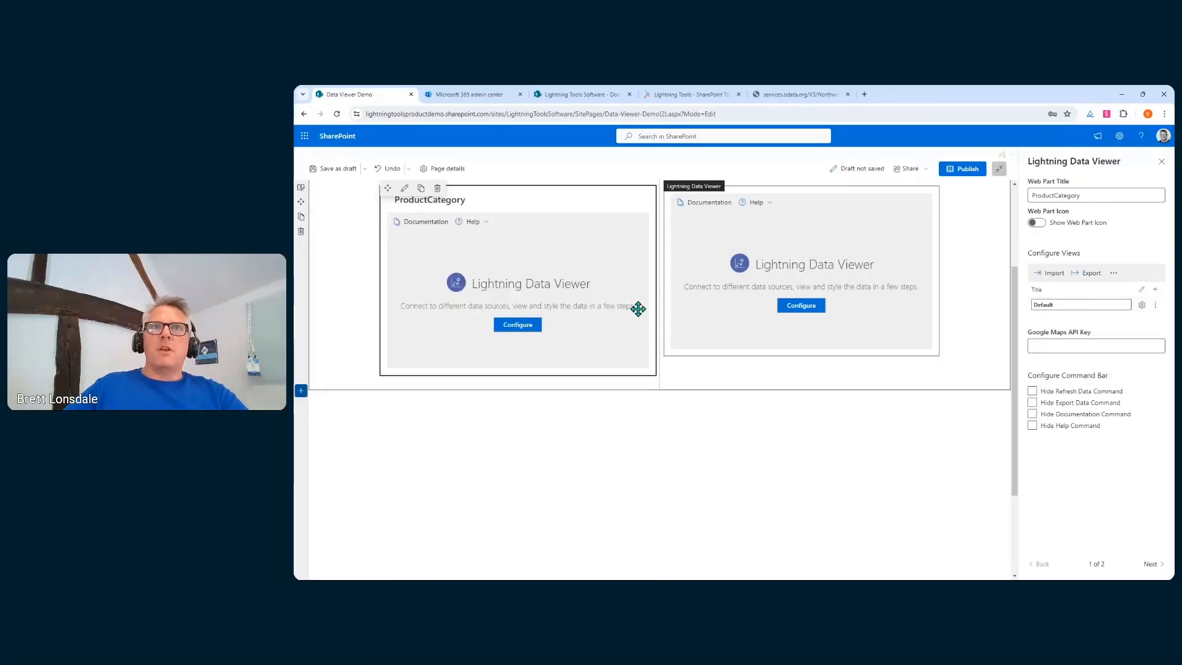
{"action": "left_click", "coordinate": [510, 331]}
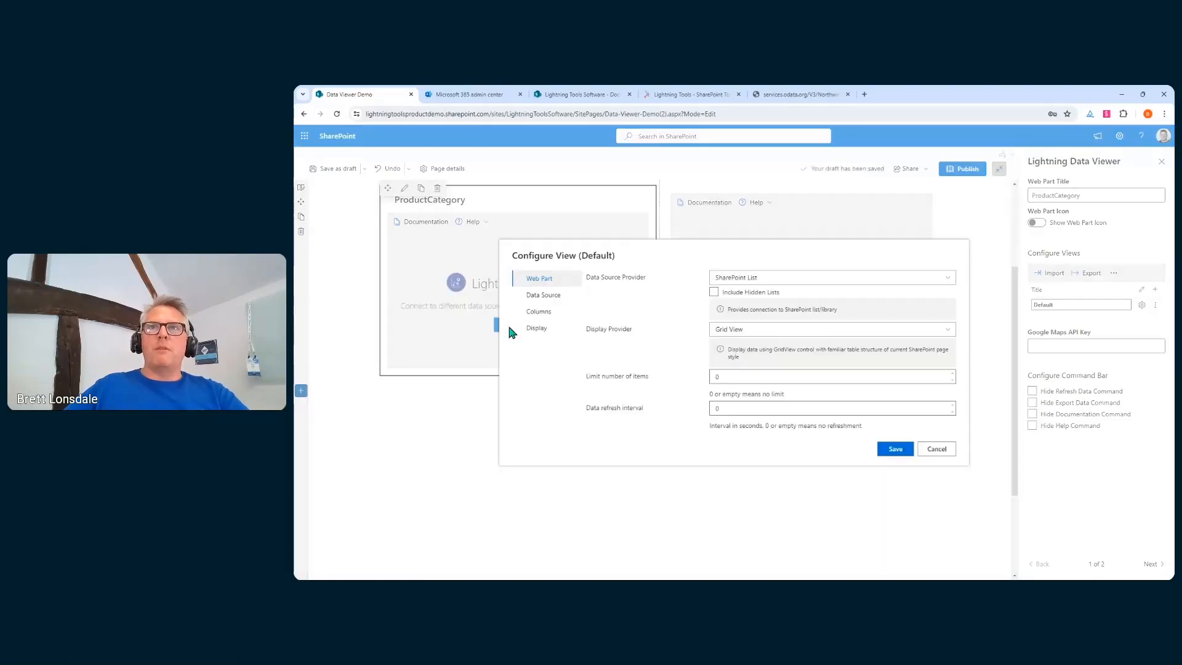
{"action": "left_click", "coordinate": [799, 278]}
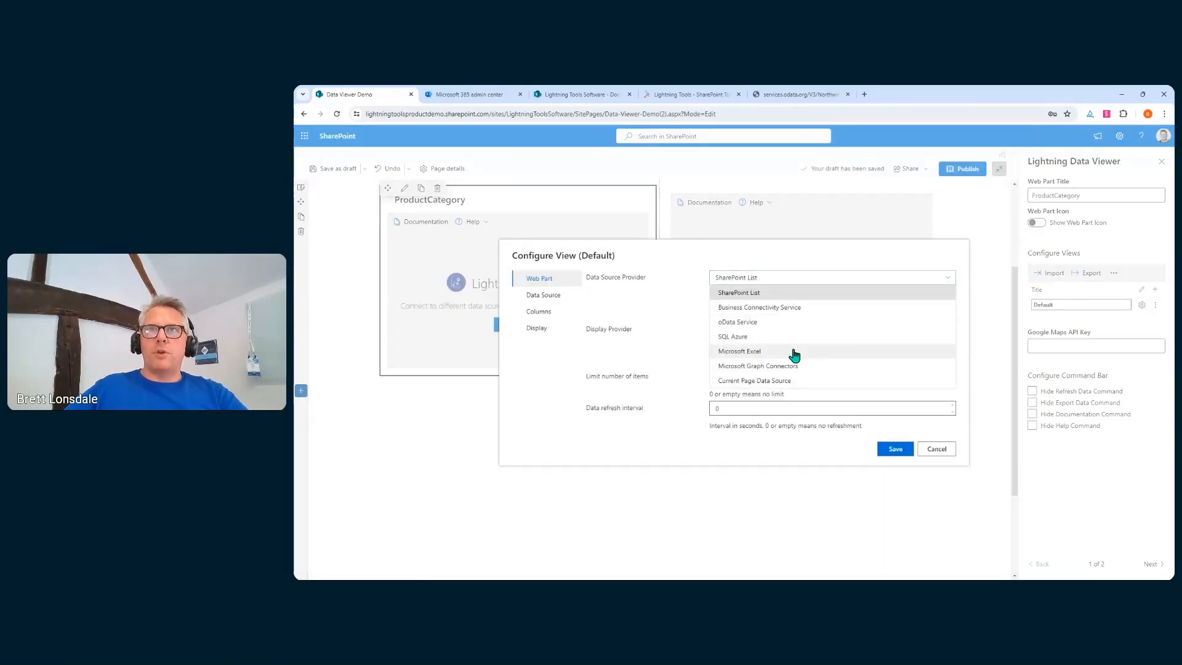
{"action": "left_click", "coordinate": [799, 352]}
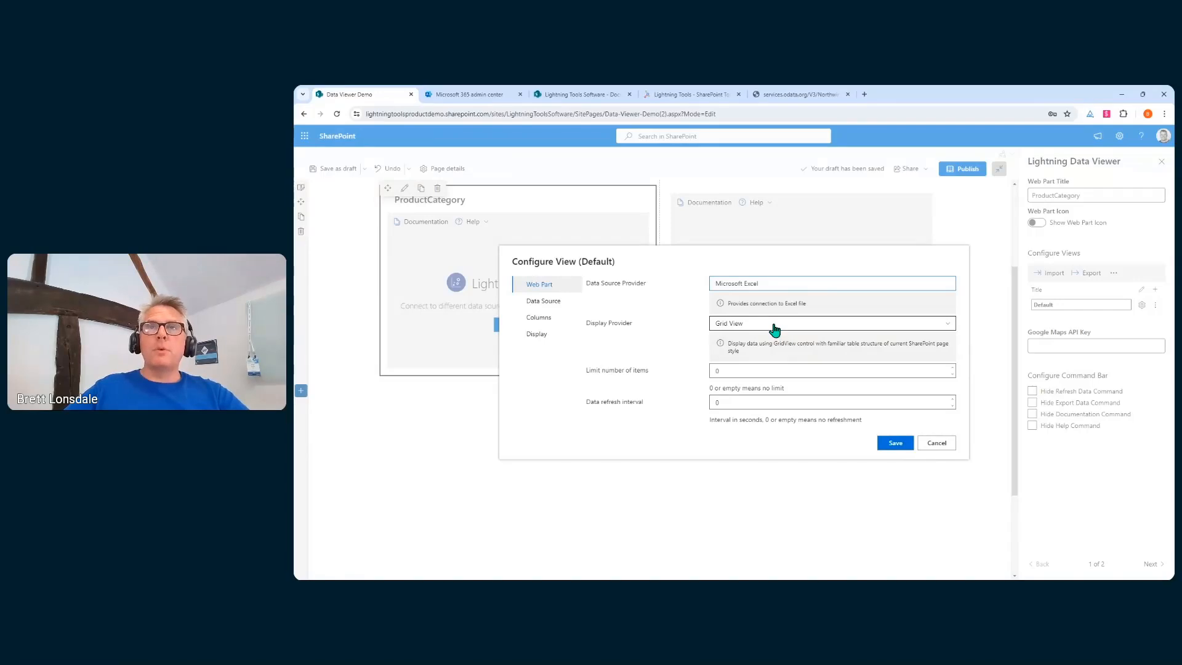
Point the source at Book.xlsx, Sheet1, range A1:E3 in the LightningToolsSoftware Documents library
{"action": "left_click", "coordinate": [556, 303]}
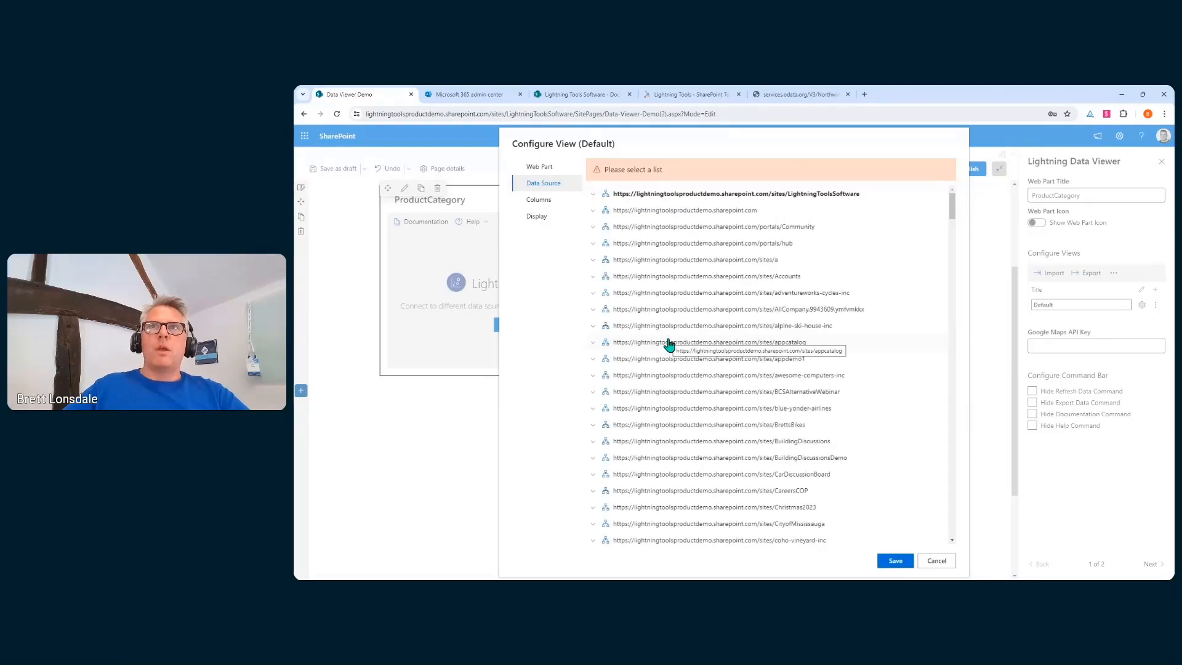
{"action": "left_click", "coordinate": [593, 193]}
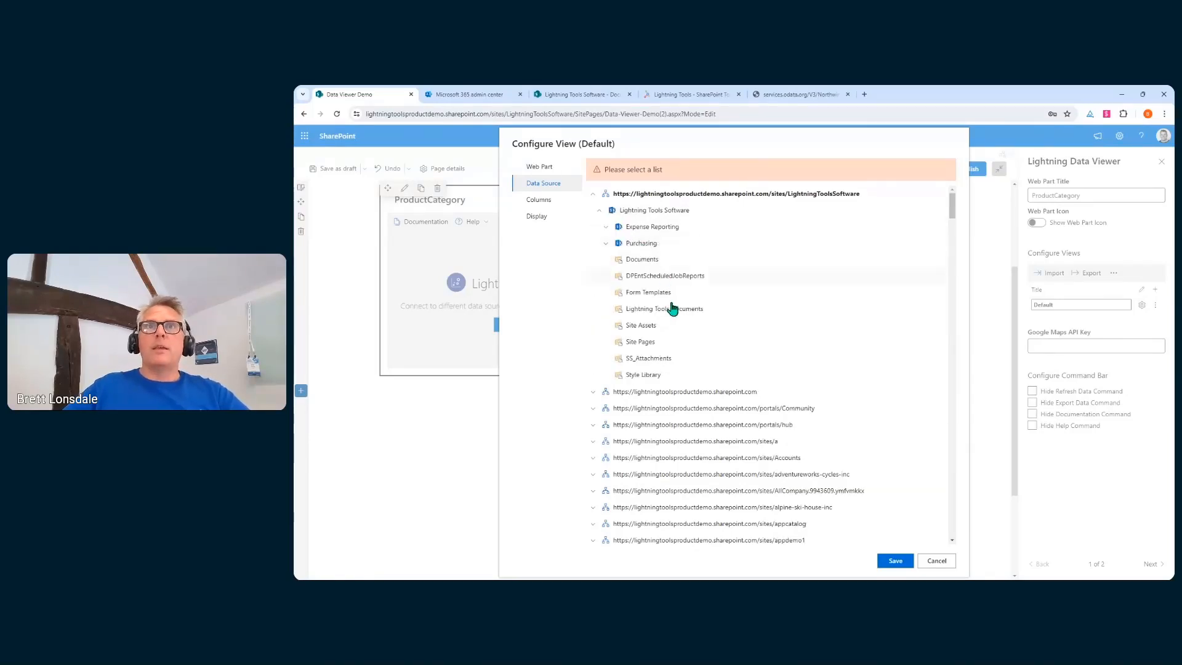
{"action": "left_click", "coordinate": [654, 265]}
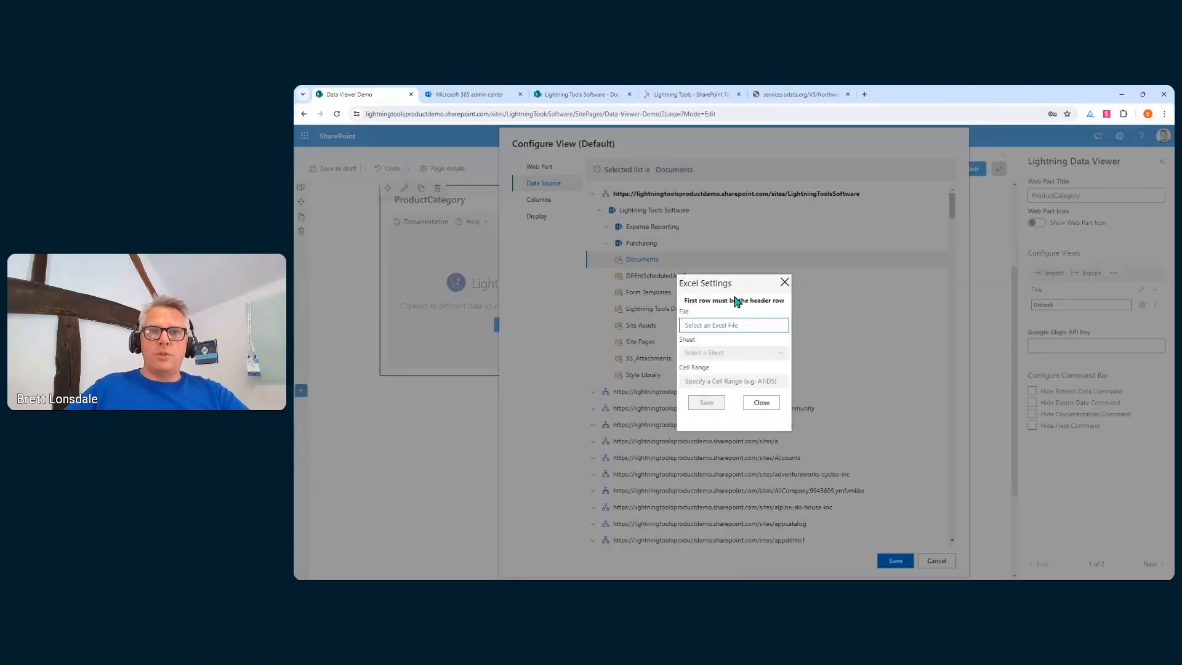
{"action": "left_click", "coordinate": [745, 326]}
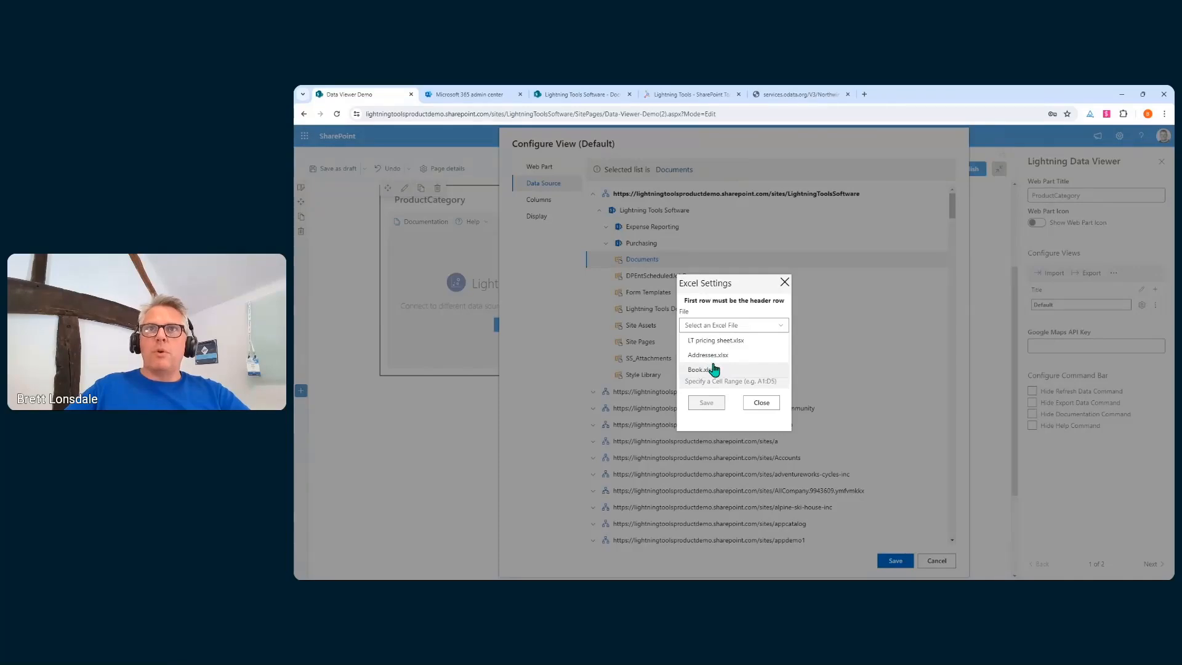
{"action": "left_click", "coordinate": [712, 370]}
{"action": "left_click", "coordinate": [738, 356]}
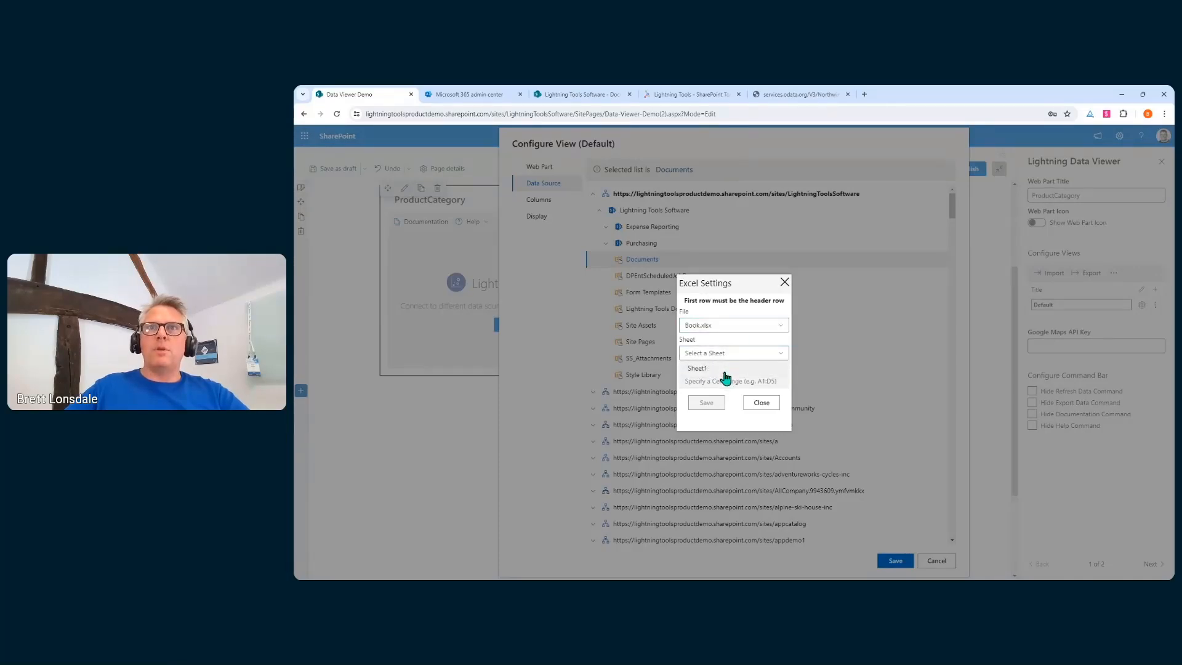
{"action": "left_click", "coordinate": [732, 369]}
{"action": "left_click", "coordinate": [734, 380]}
{"action": "type", "text": "A1:E3"}
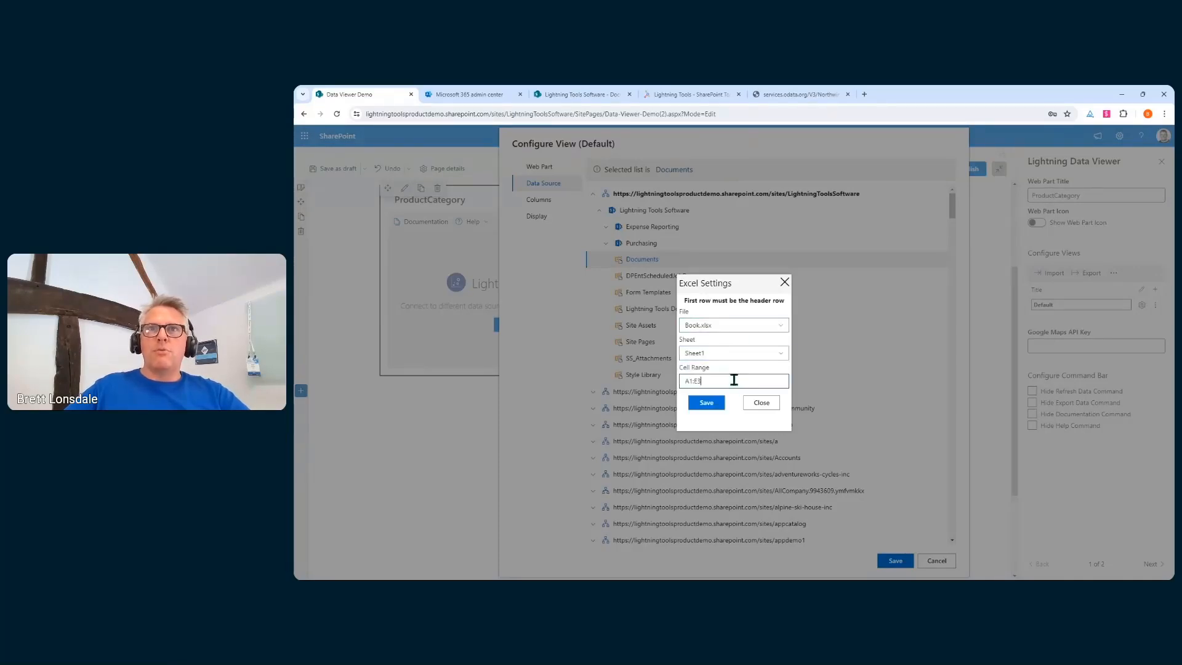
Save the Excel settings and load the Address, City, Name, State and Zip columns
{"action": "left_click", "coordinate": [707, 403]}
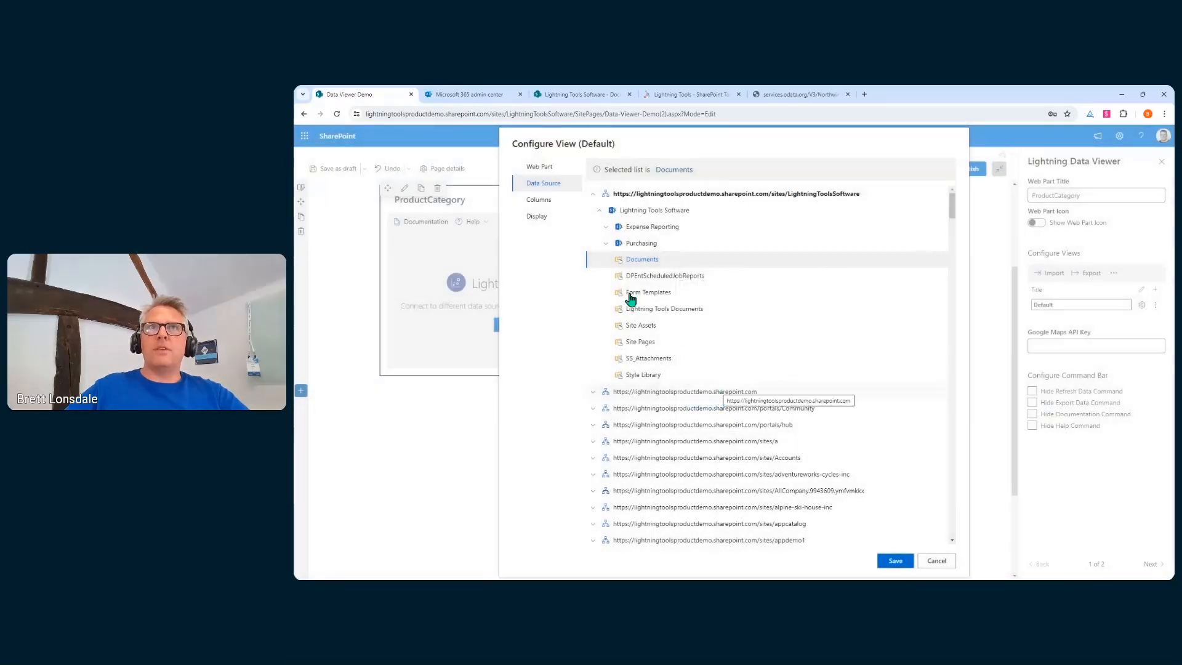
{"action": "left_click", "coordinate": [539, 202]}
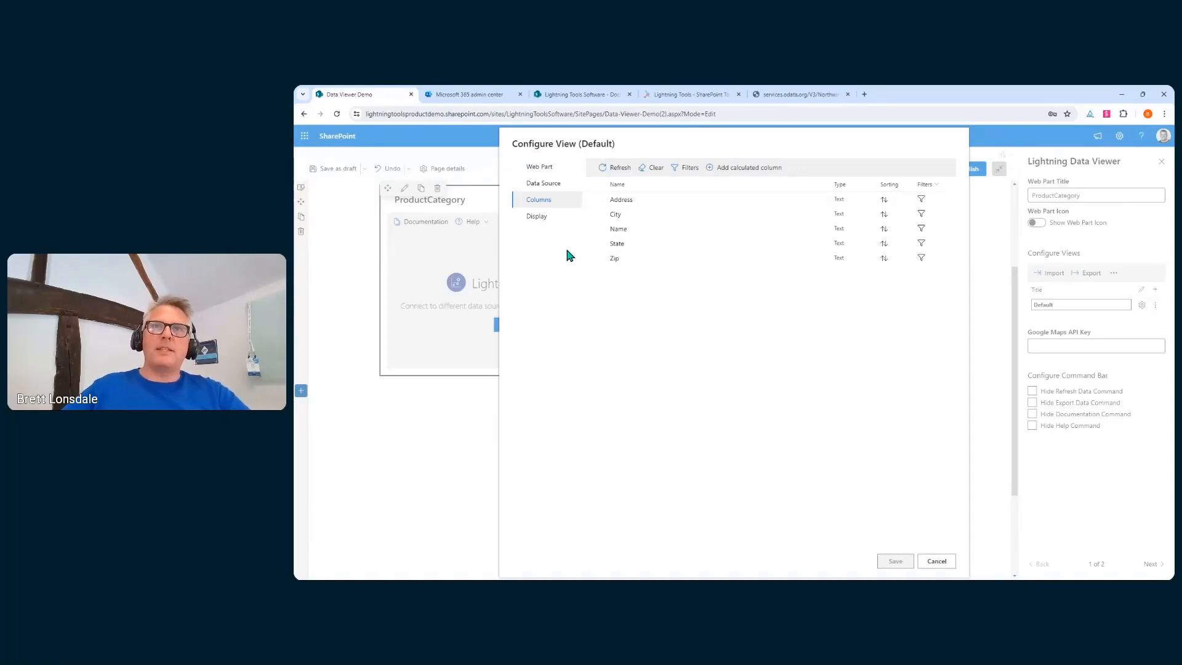
{"action": "left_click", "coordinate": [552, 217]}
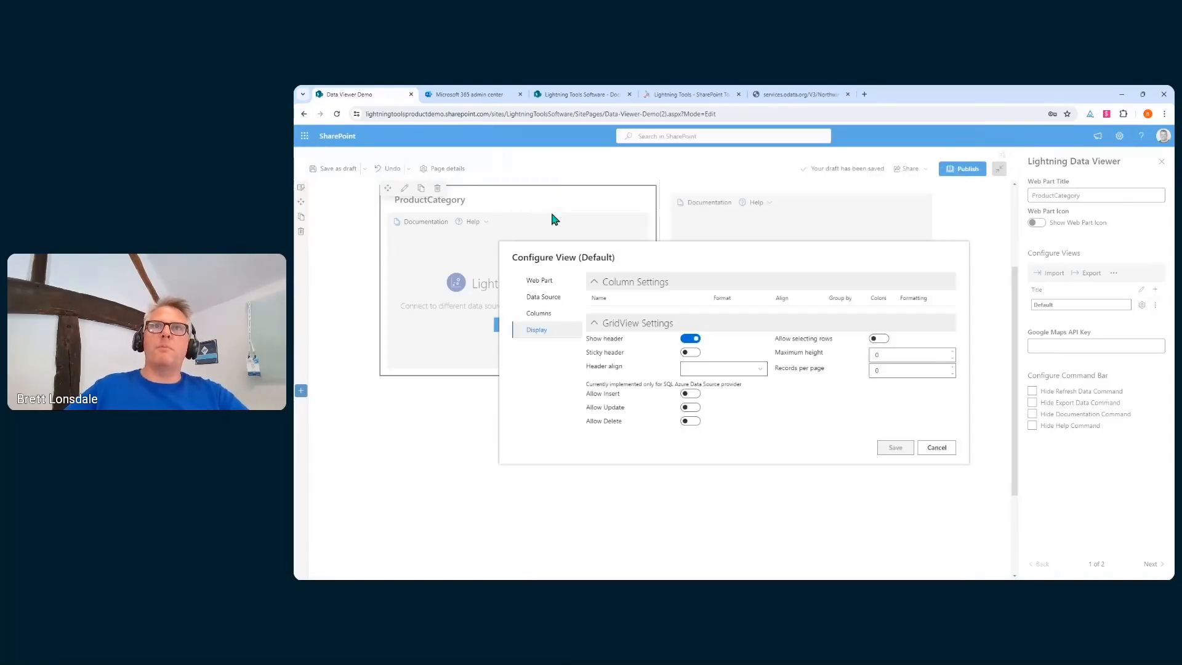
Switch the view's data source provider from Microsoft Excel to SQL Azure
{"action": "left_click", "coordinate": [537, 313]}
{"action": "left_click", "coordinate": [542, 172]}
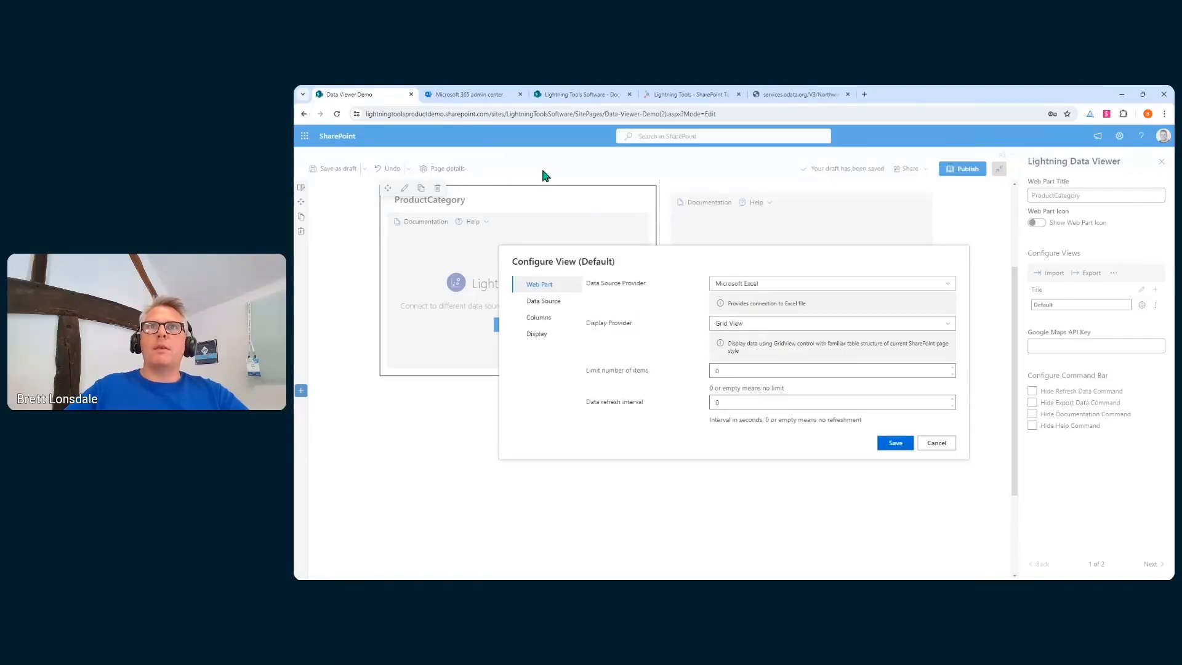
{"action": "left_click", "coordinate": [832, 285]}
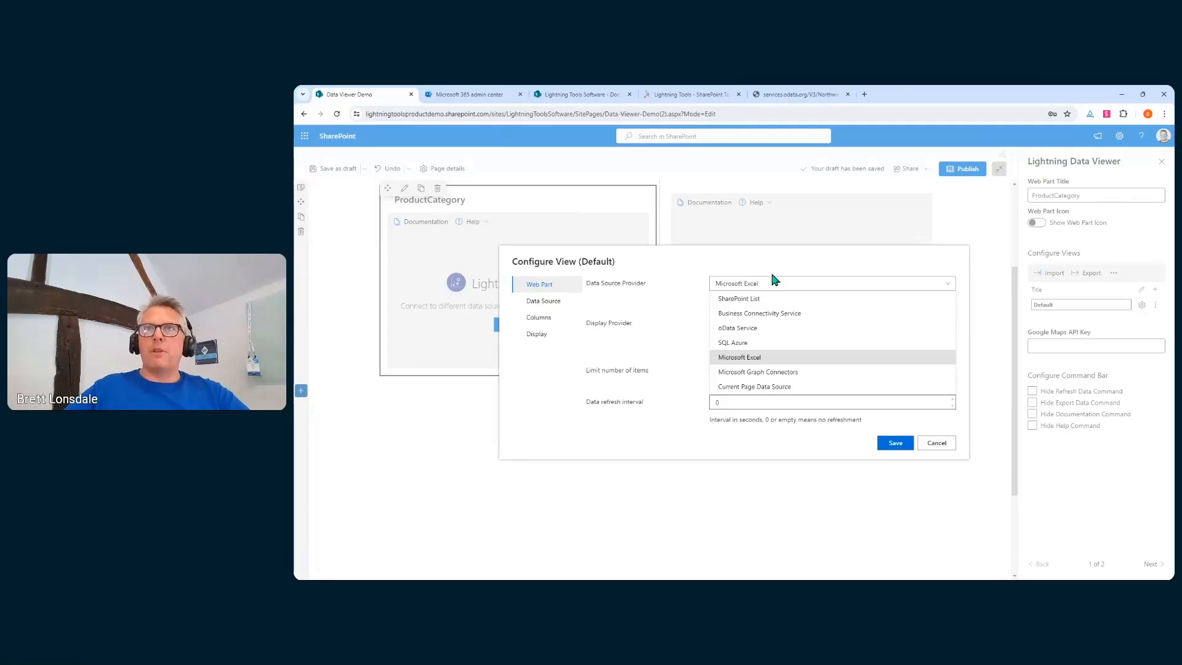
{"action": "left_click", "coordinate": [757, 344]}
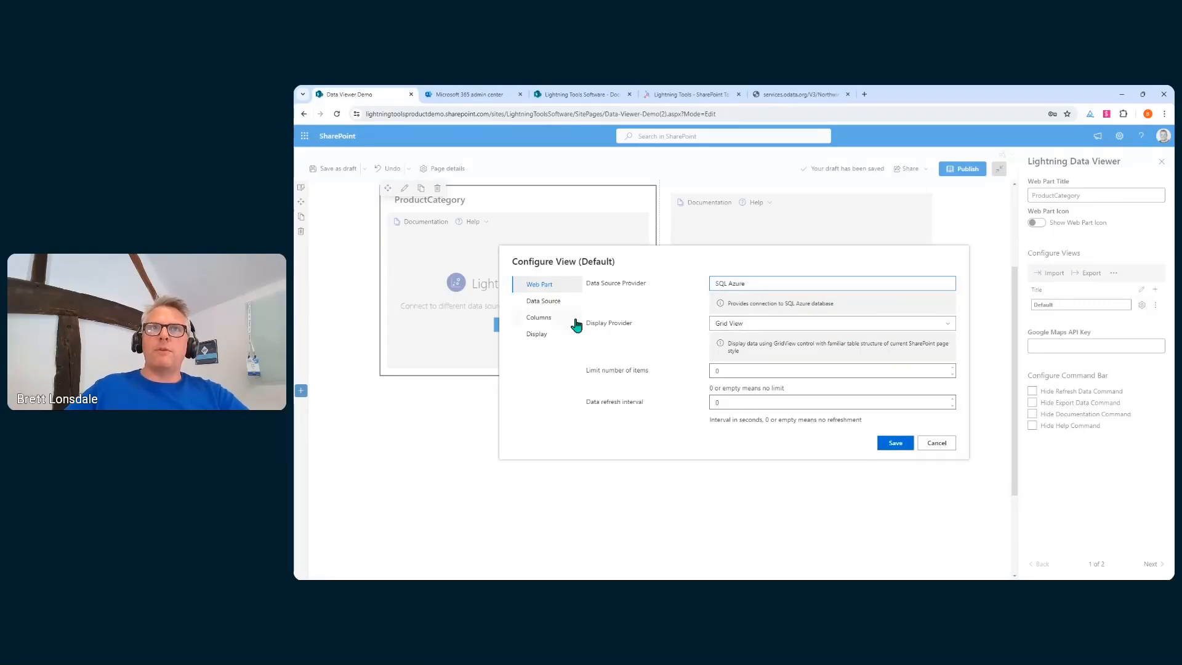
Enter server ltdemo.database.windows.net and the admin user name in the SQL Azure connection details
{"action": "left_click", "coordinate": [548, 303]}
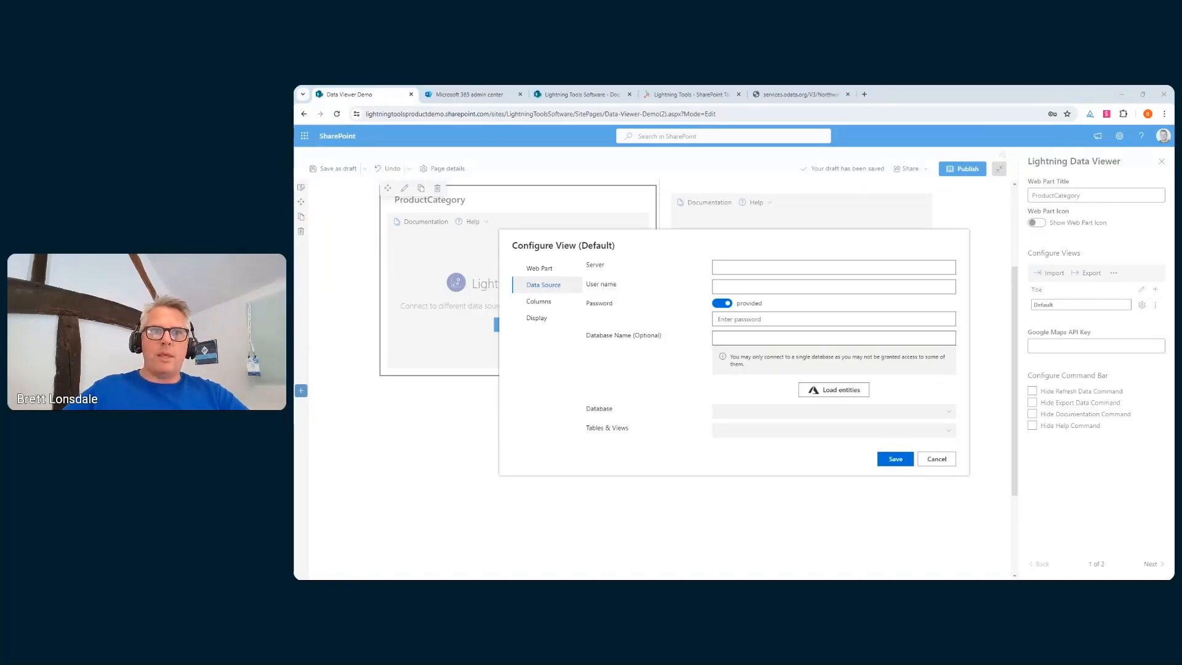
{"action": "left_click", "coordinate": [772, 266]}
{"action": "type", "text": "ltdemo.database.windows.net"}
{"action": "left_click", "coordinate": [766, 284]}
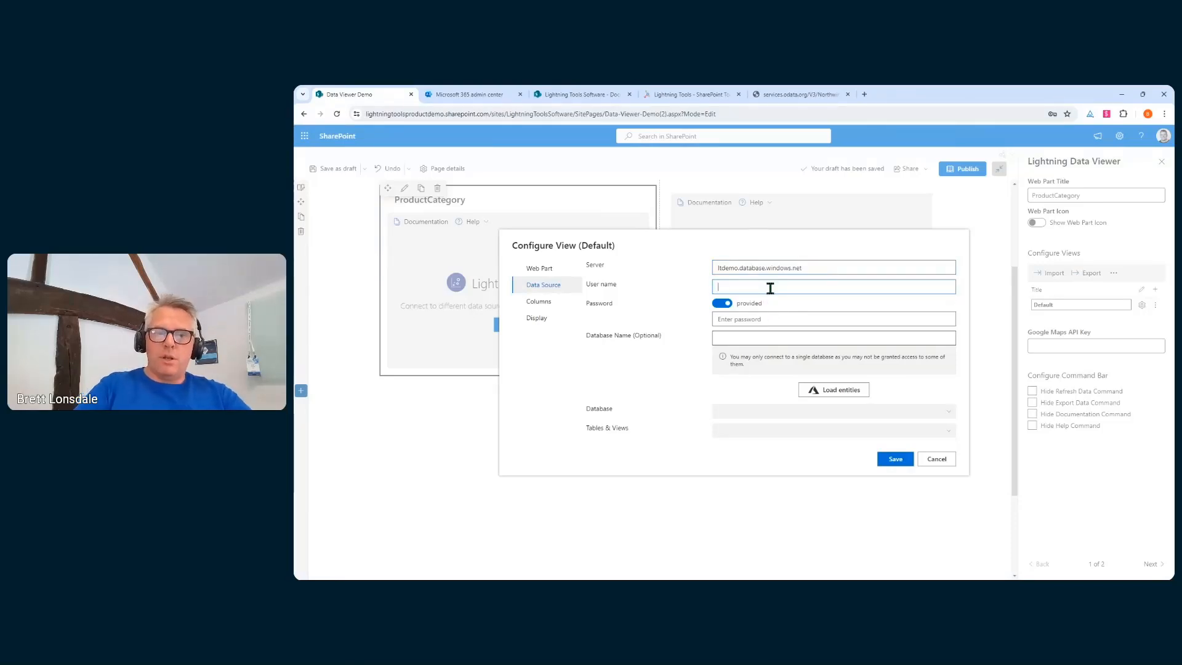
{"action": "type", "text": "ltadmin"}
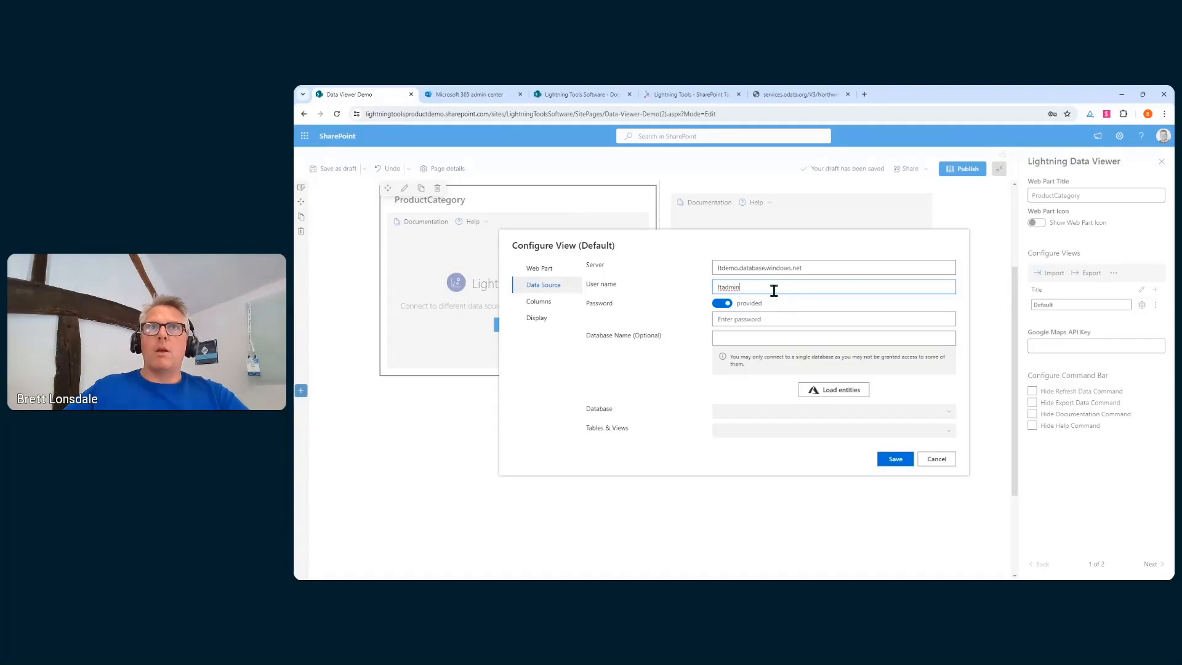
Cancel the unsaved setup and reconfigure the web part with SQL Azure as provider
{"action": "left_click", "coordinate": [934, 460]}
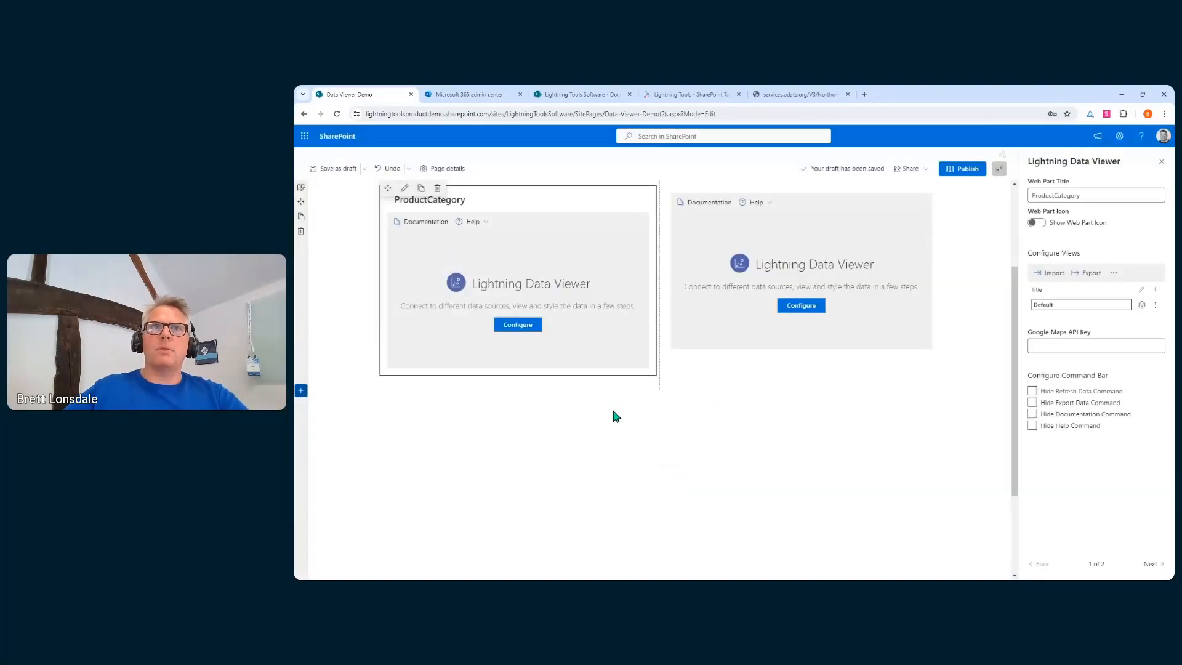
{"action": "left_click", "coordinate": [520, 326]}
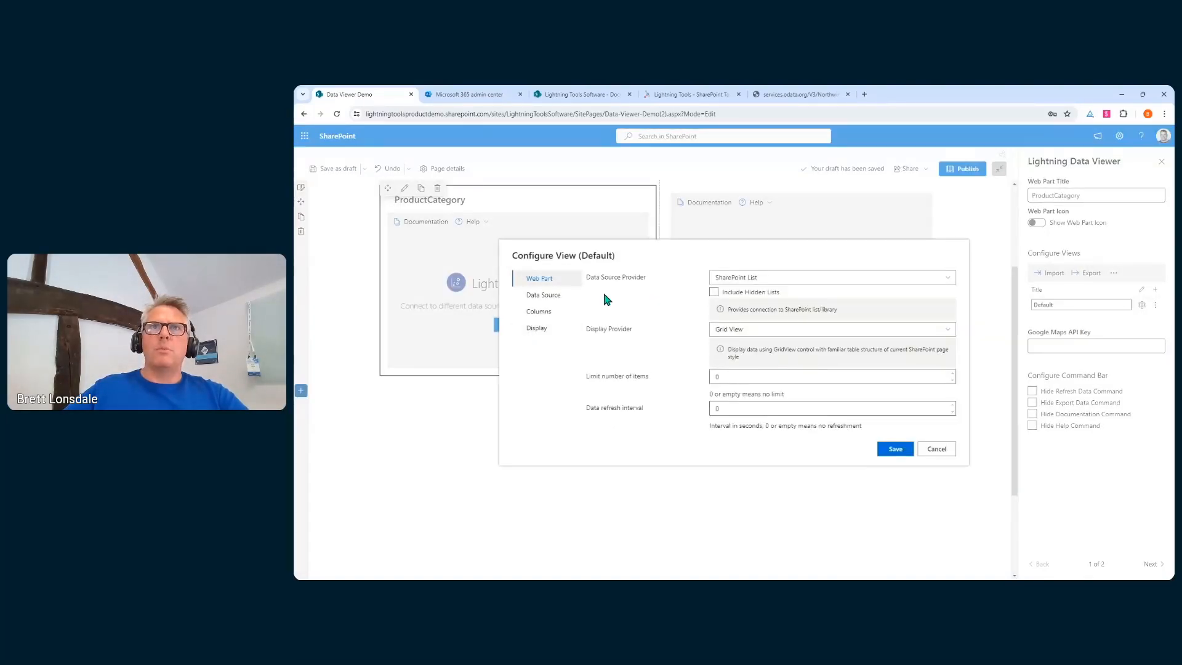
{"action": "left_click", "coordinate": [746, 277]}
{"action": "left_click", "coordinate": [770, 339]}
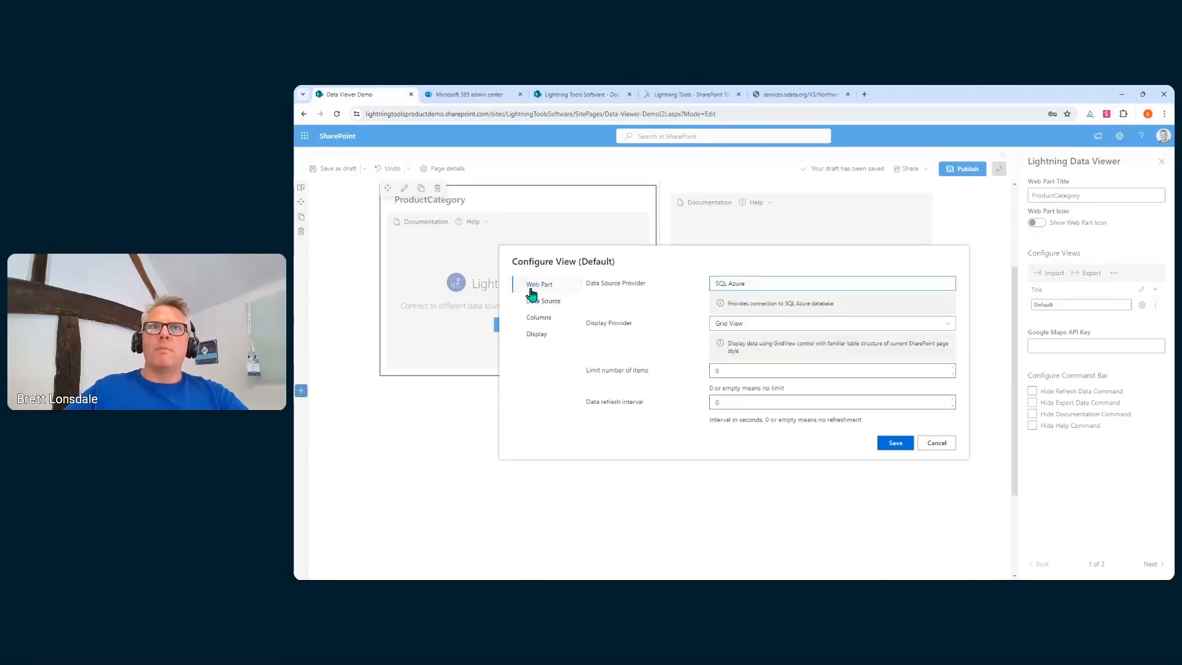
{"action": "left_click", "coordinate": [535, 296]}
Fill in the server address, user name, saved password and the AdventureWorks database
{"action": "left_click", "coordinate": [761, 266]}
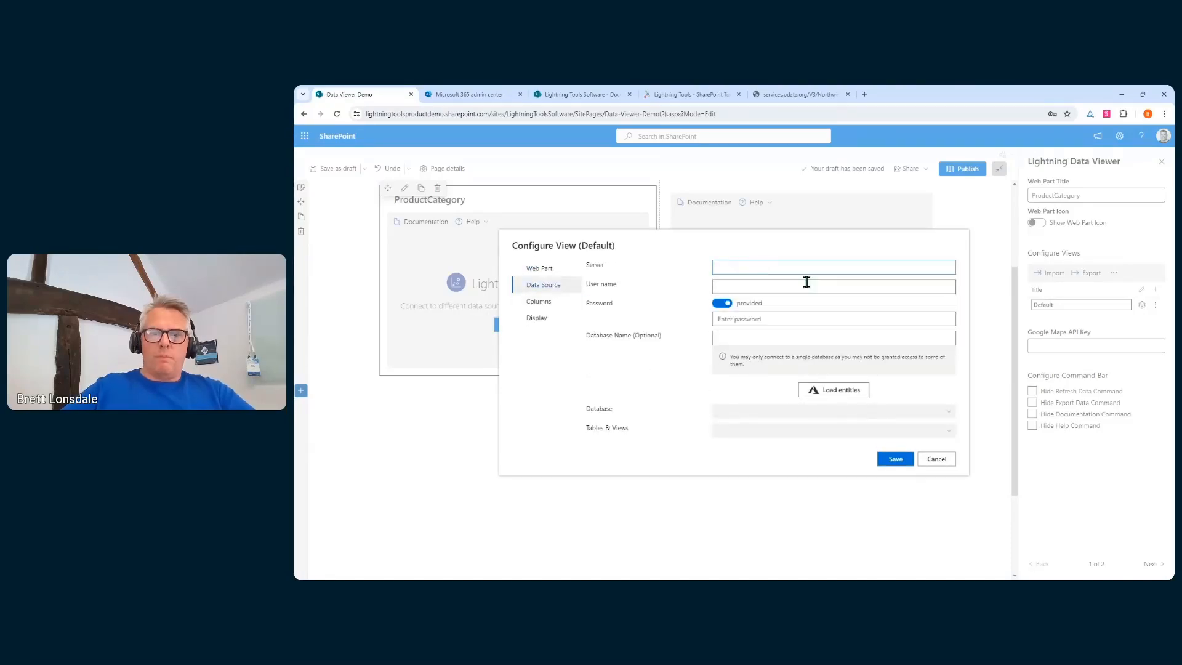
{"action": "type", "text": "ltdemo.database.windows.net"}
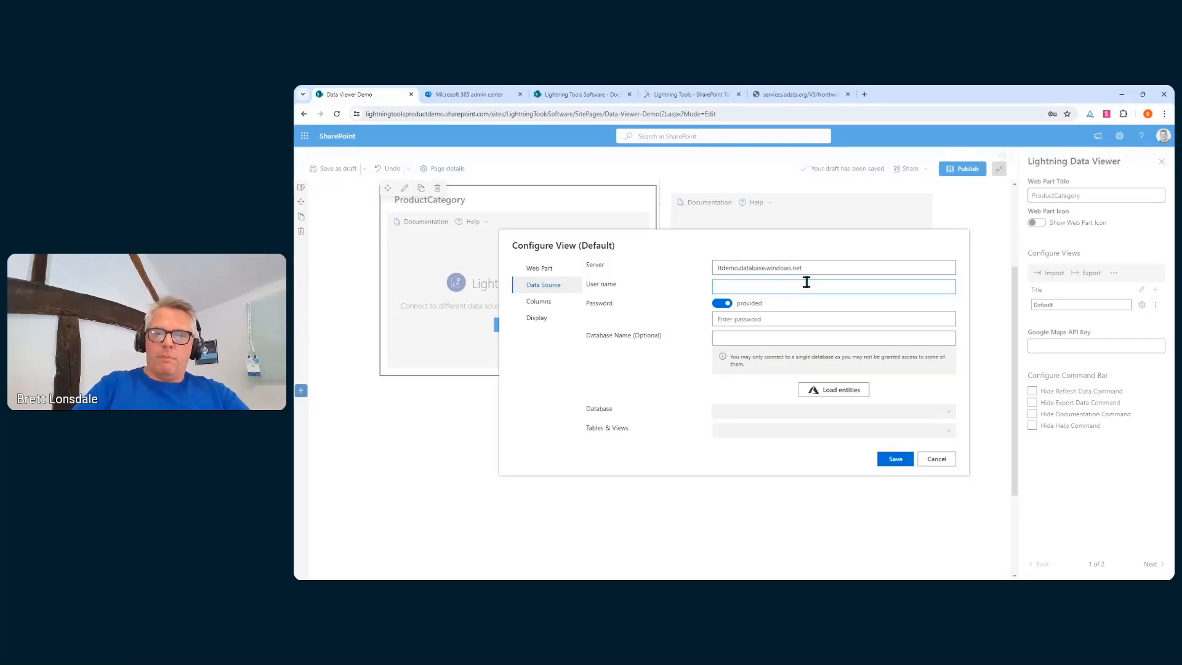
{"action": "left_click", "coordinate": [806, 282]}
{"action": "type", "text": "ltadmin"}
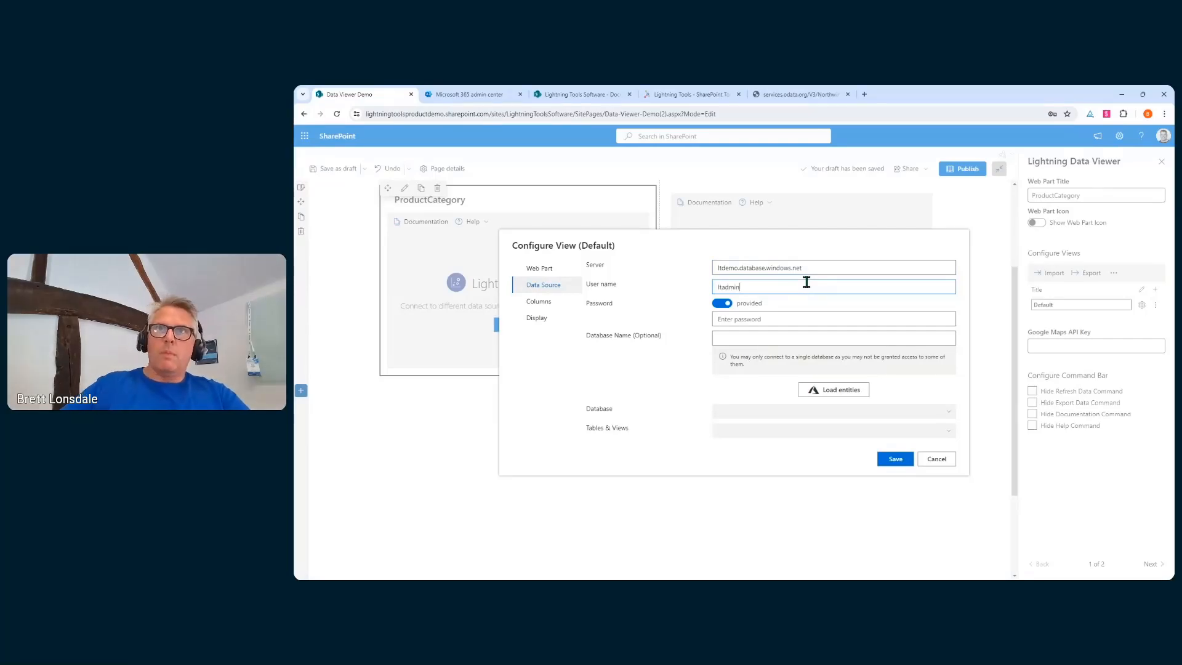
{"action": "left_click", "coordinate": [805, 317]}
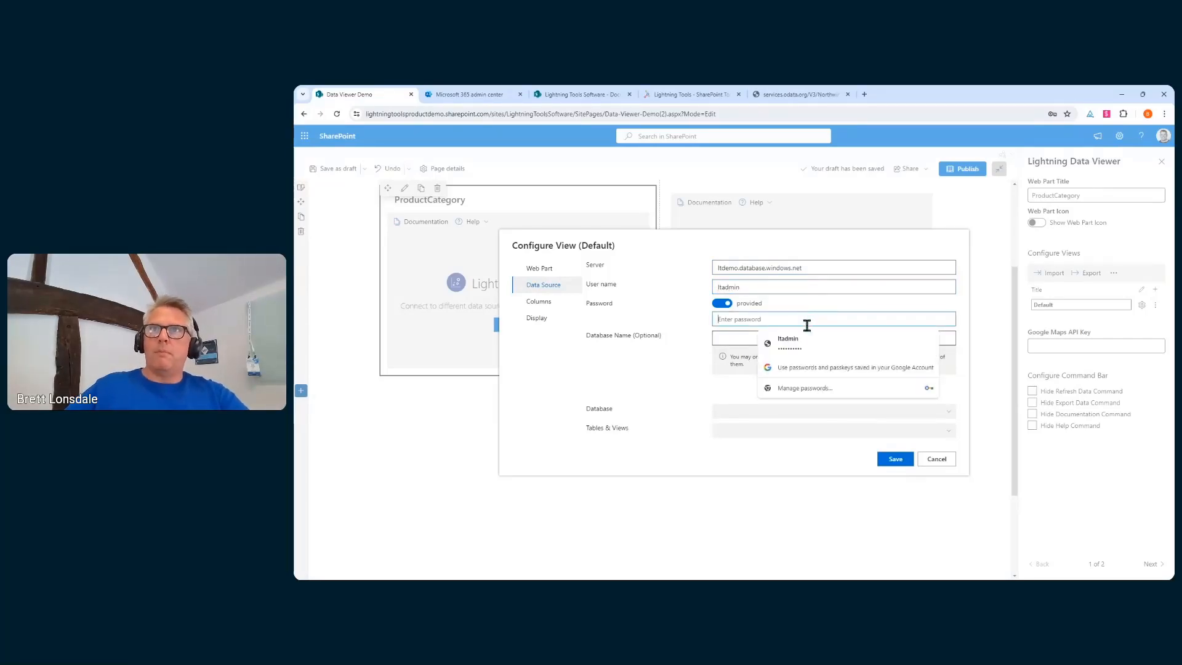
{"action": "left_click", "coordinate": [810, 343]}
{"action": "left_click", "coordinate": [745, 339]}
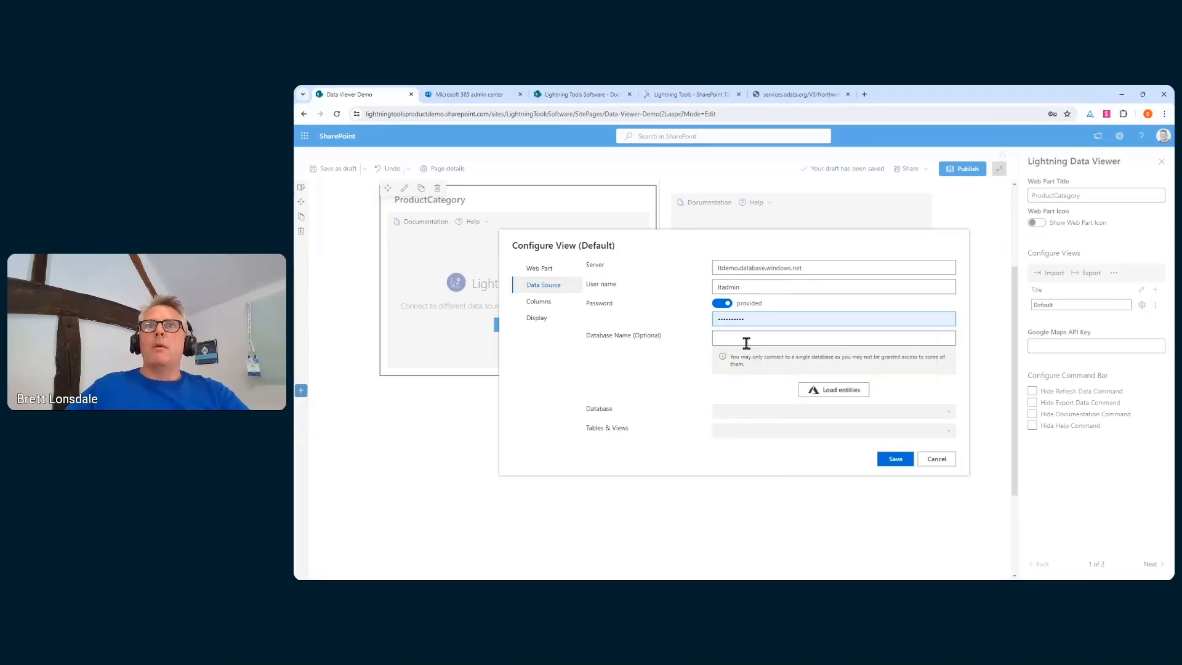
{"action": "type", "text": "Adv"}
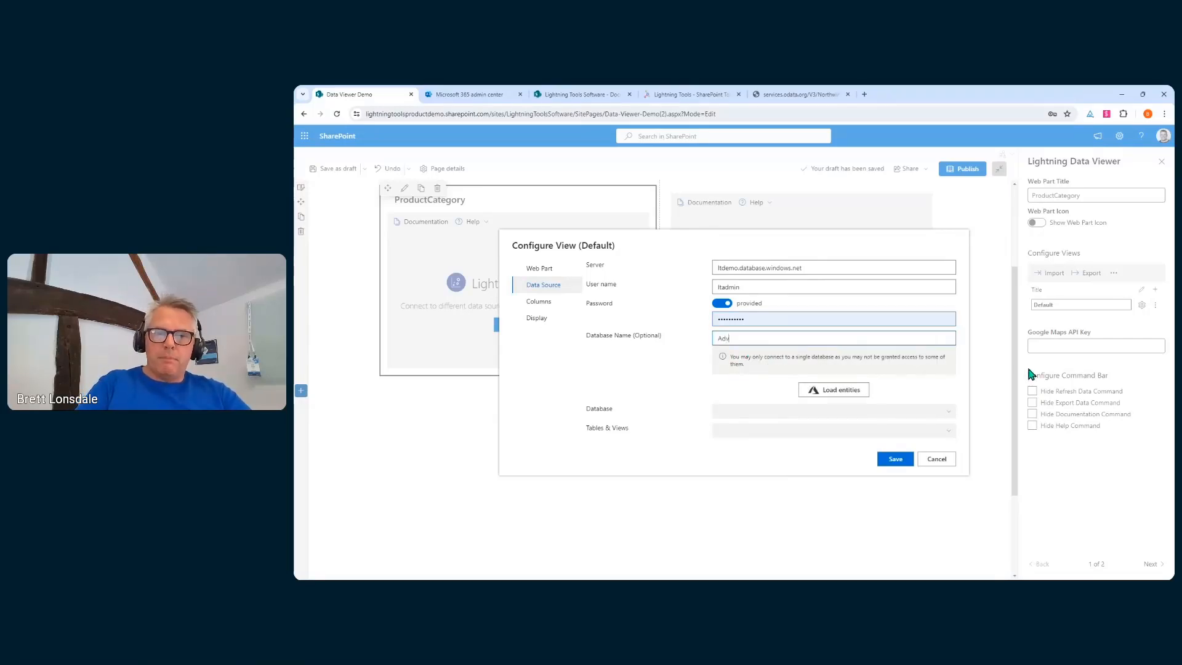
{"action": "type", "text": "entureWorks"}
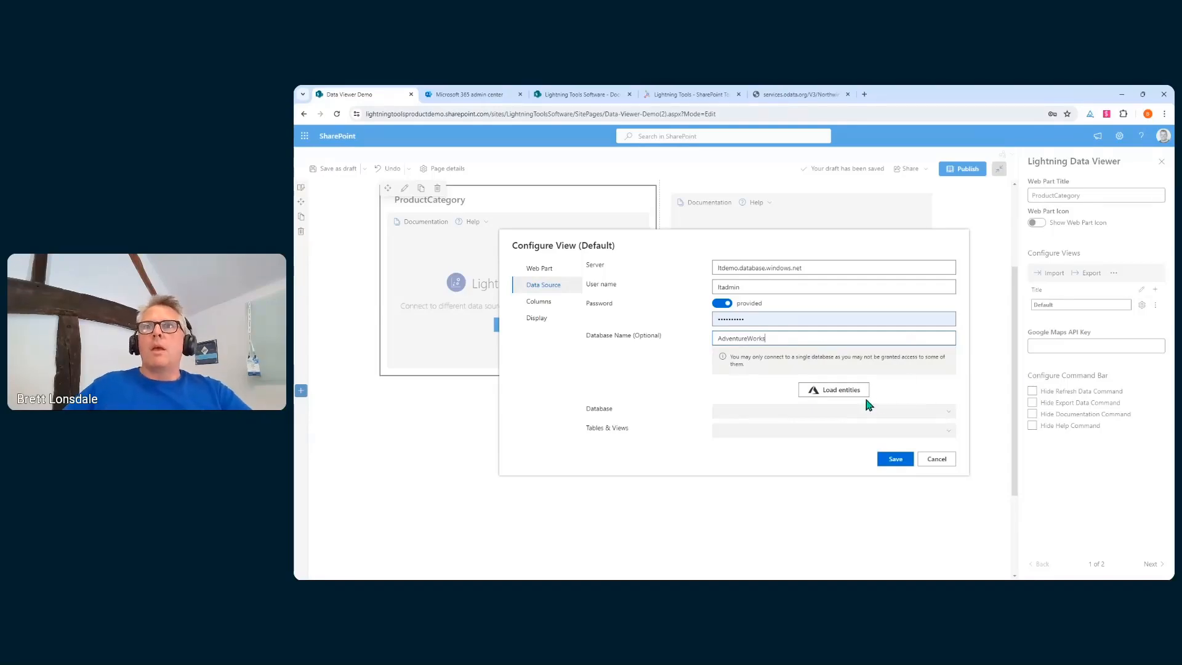
Load the database tables, choose ProductCategory, and include the ProductCategoryID column
{"action": "left_click", "coordinate": [846, 394]}
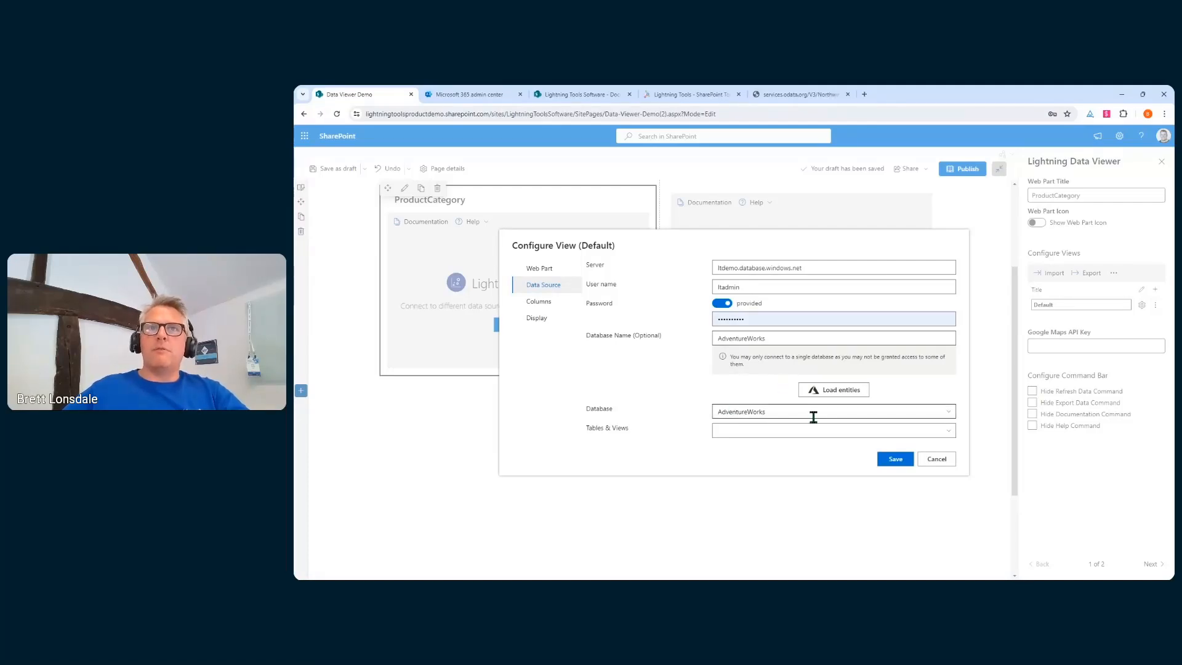
{"action": "left_click", "coordinate": [945, 431]}
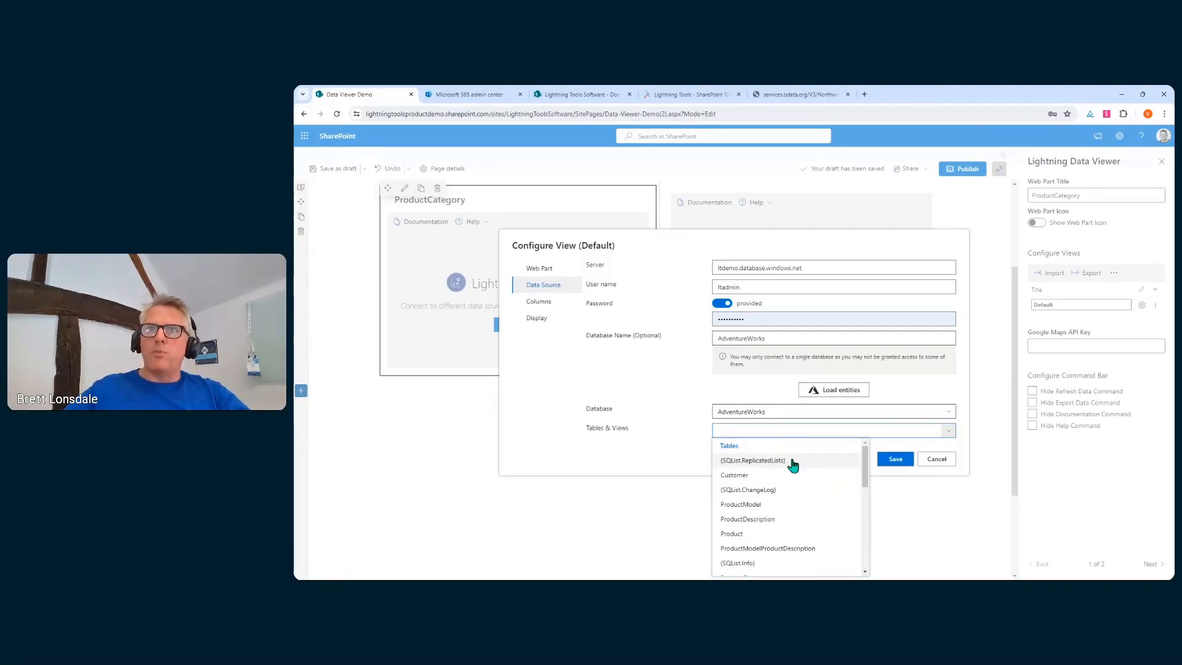
{"action": "scroll", "coordinate": [792, 496], "scroll_direction": "down", "scroll_amount": 3}
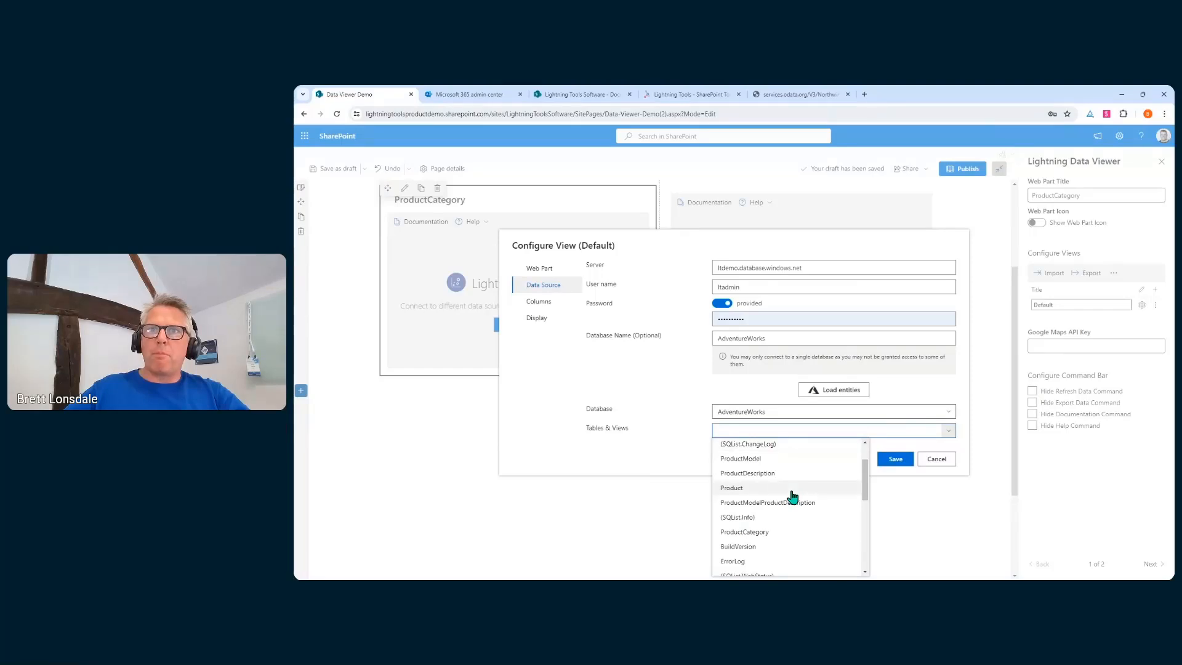
{"action": "left_click", "coordinate": [745, 486]}
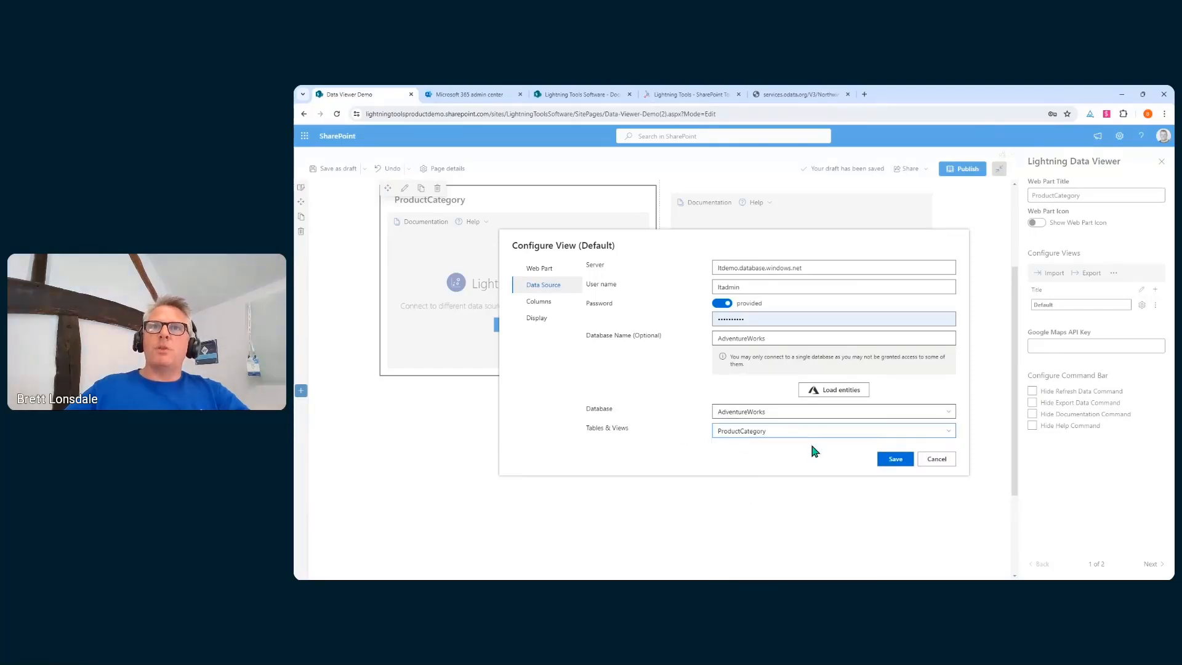
{"action": "left_click", "coordinate": [539, 301]}
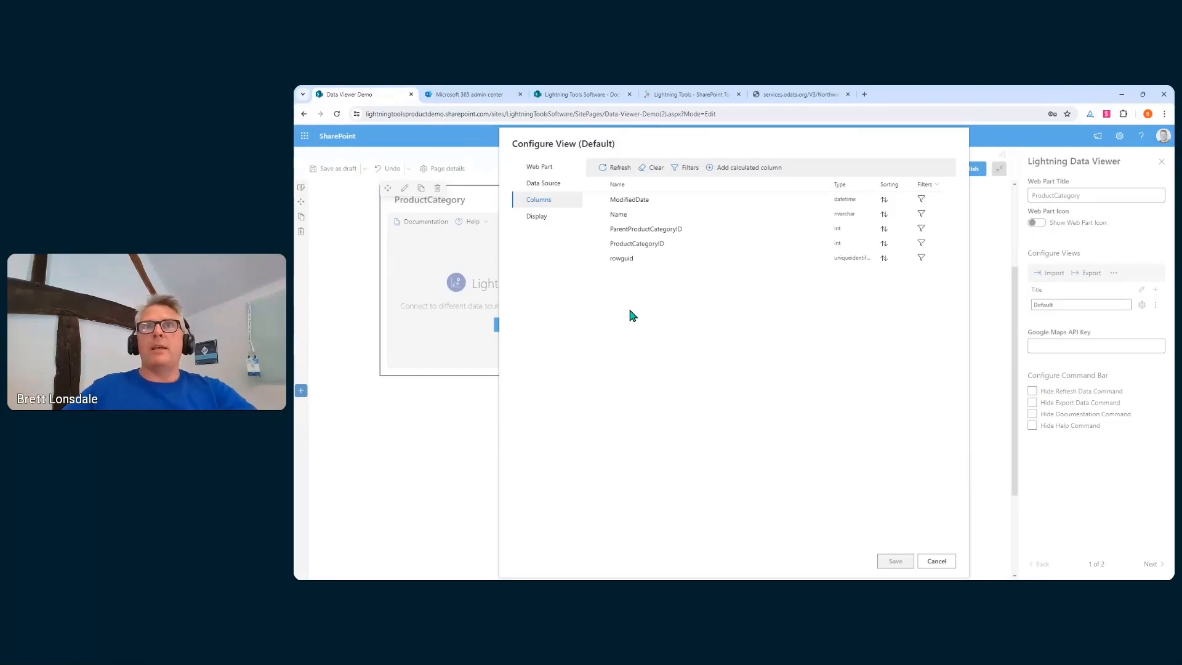
{"action": "left_click", "coordinate": [602, 245]}
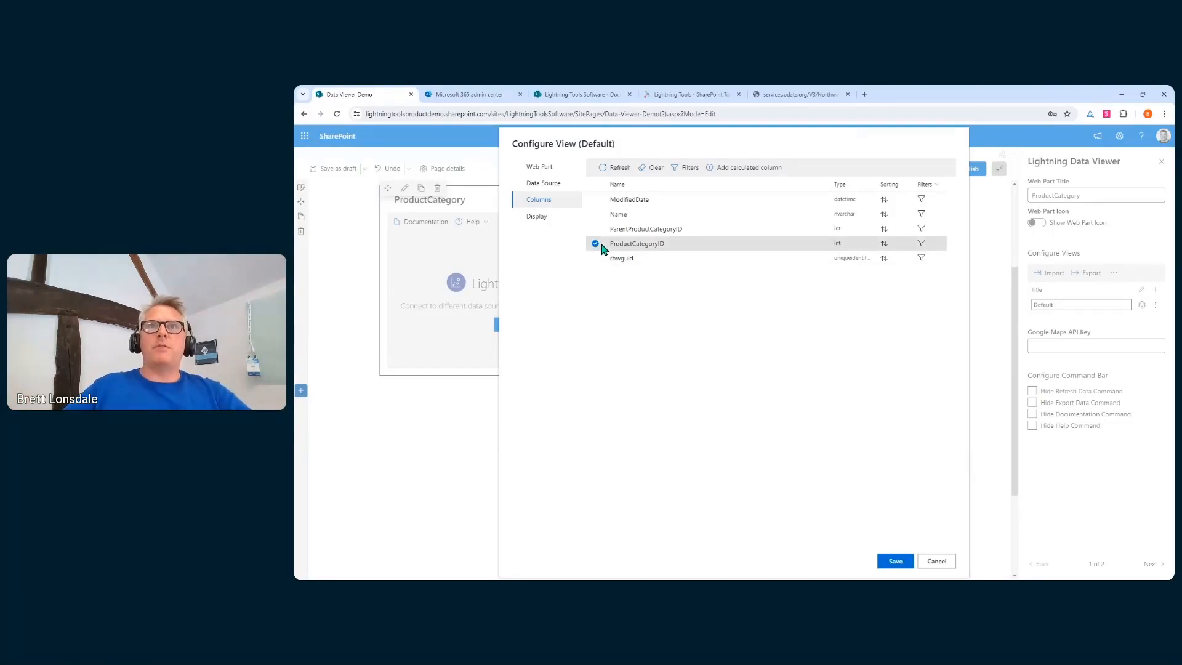
Place ProductCategoryID first and include Name, leaving calculated columns and filters unchanged
{"action": "left_click_drag", "start_coordinate": [640, 246], "coordinate": [634, 199]}
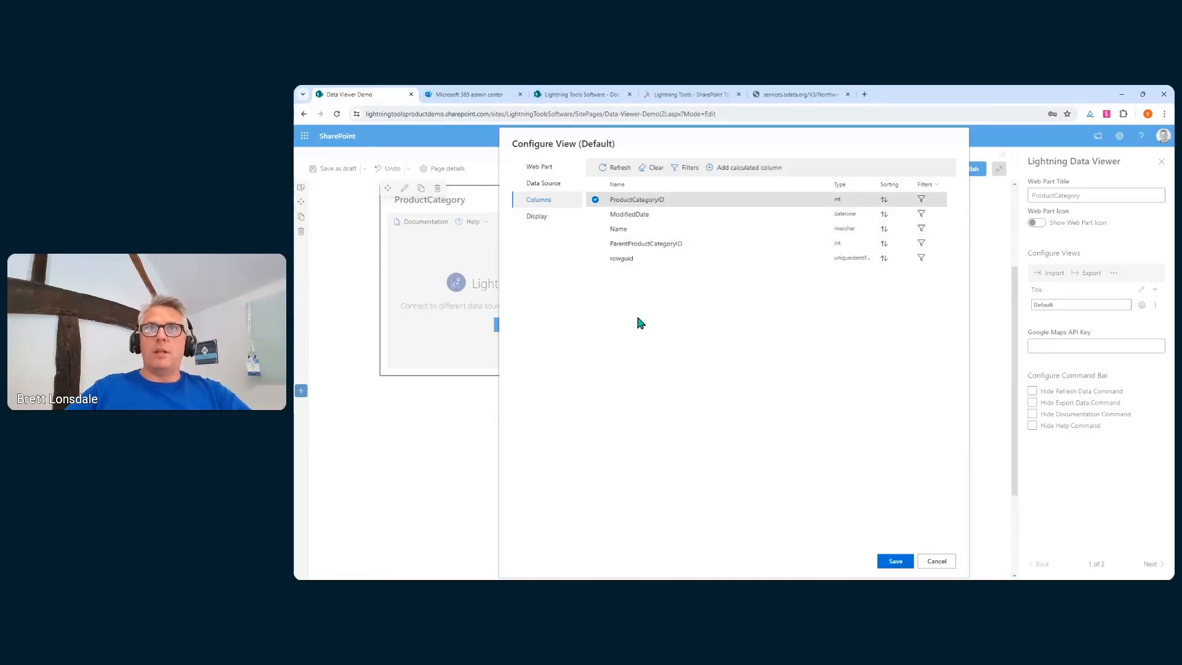
{"action": "left_click", "coordinate": [595, 229]}
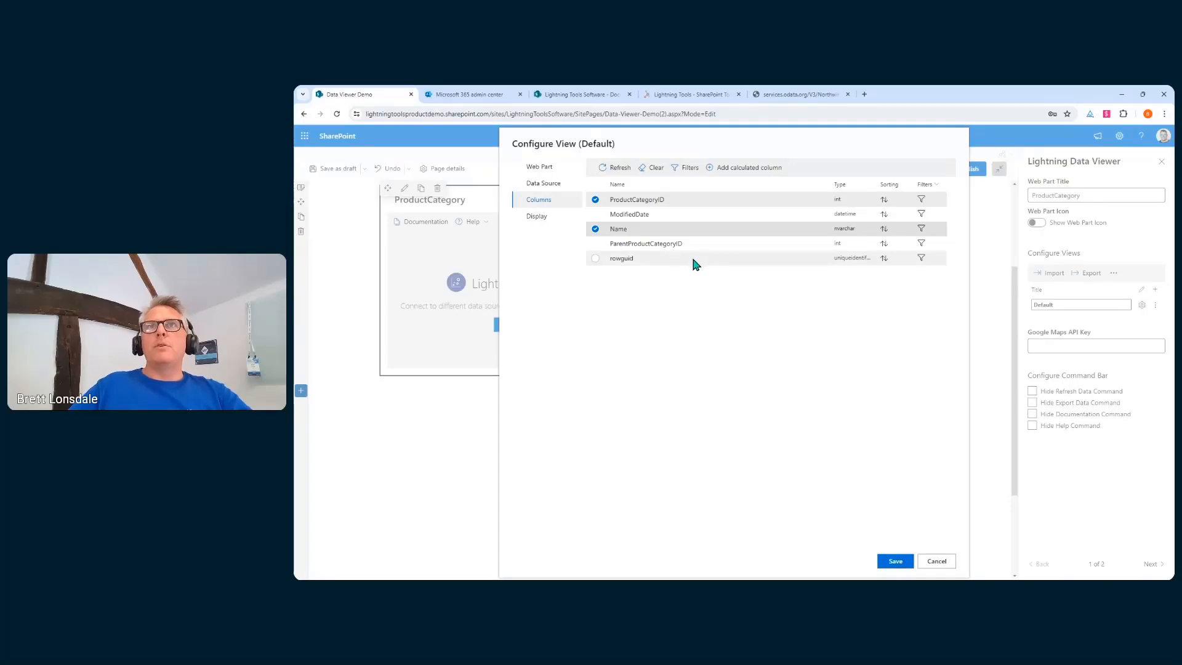
{"action": "left_click", "coordinate": [731, 173]}
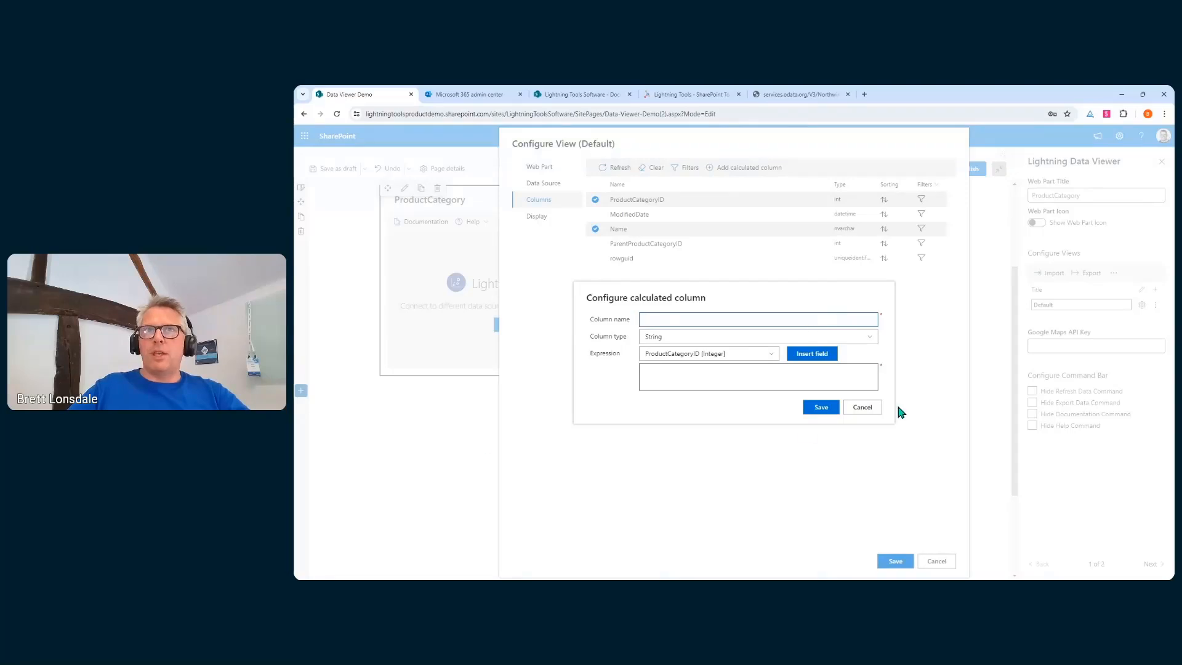
{"action": "left_click", "coordinate": [861, 408]}
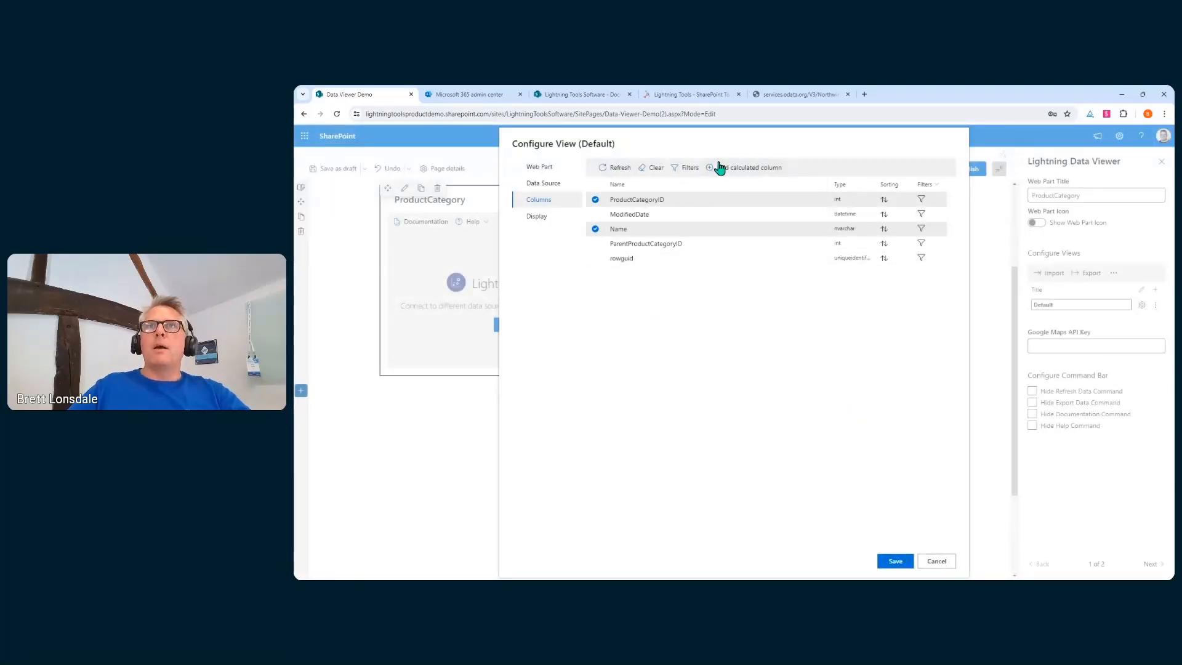
{"action": "left_click", "coordinate": [675, 169]}
{"action": "left_click", "coordinate": [873, 412]}
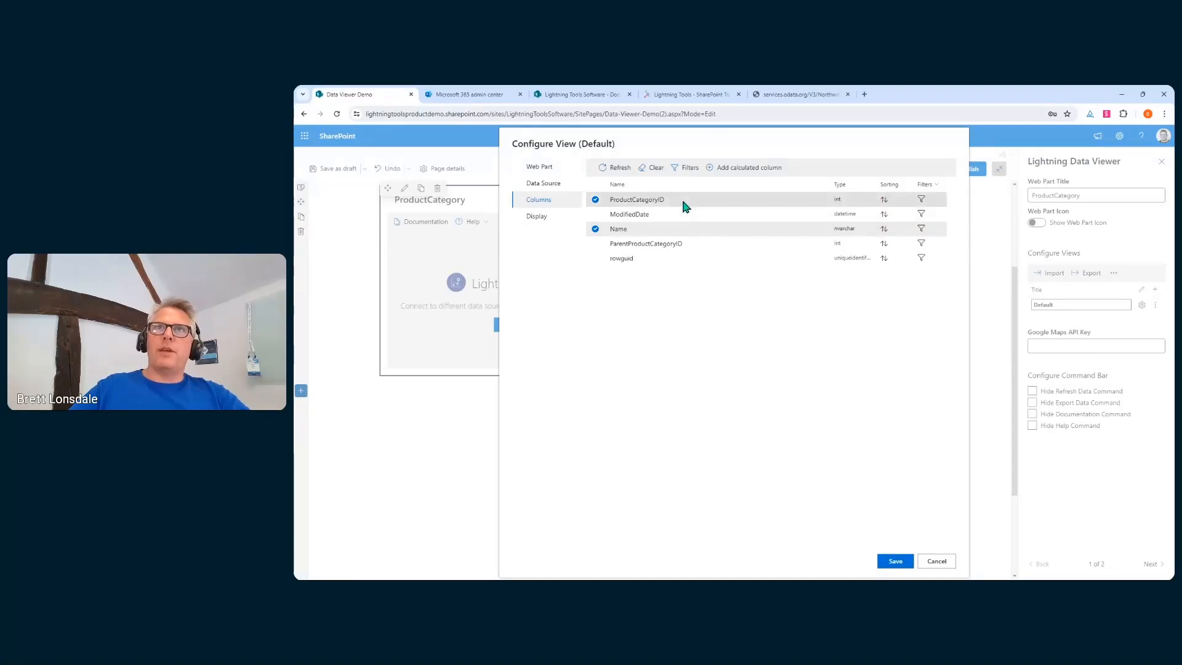
{"action": "left_click_drag", "start_coordinate": [686, 203], "coordinate": [683, 260]}
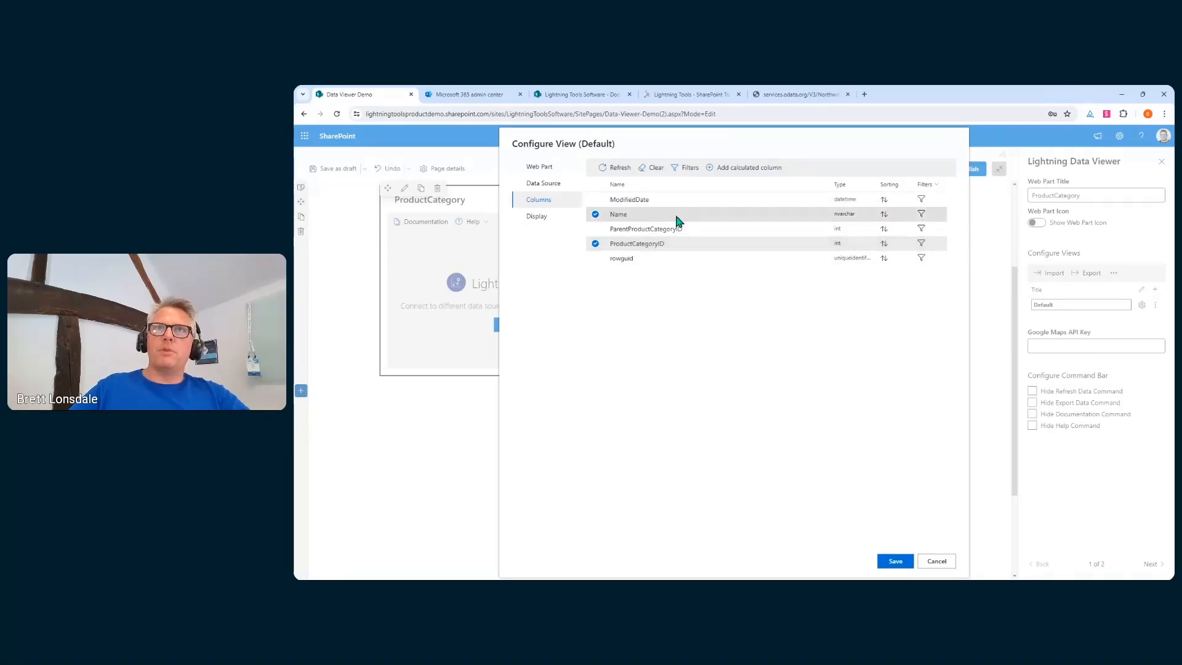
{"action": "left_click_drag", "start_coordinate": [671, 246], "coordinate": [667, 200]}
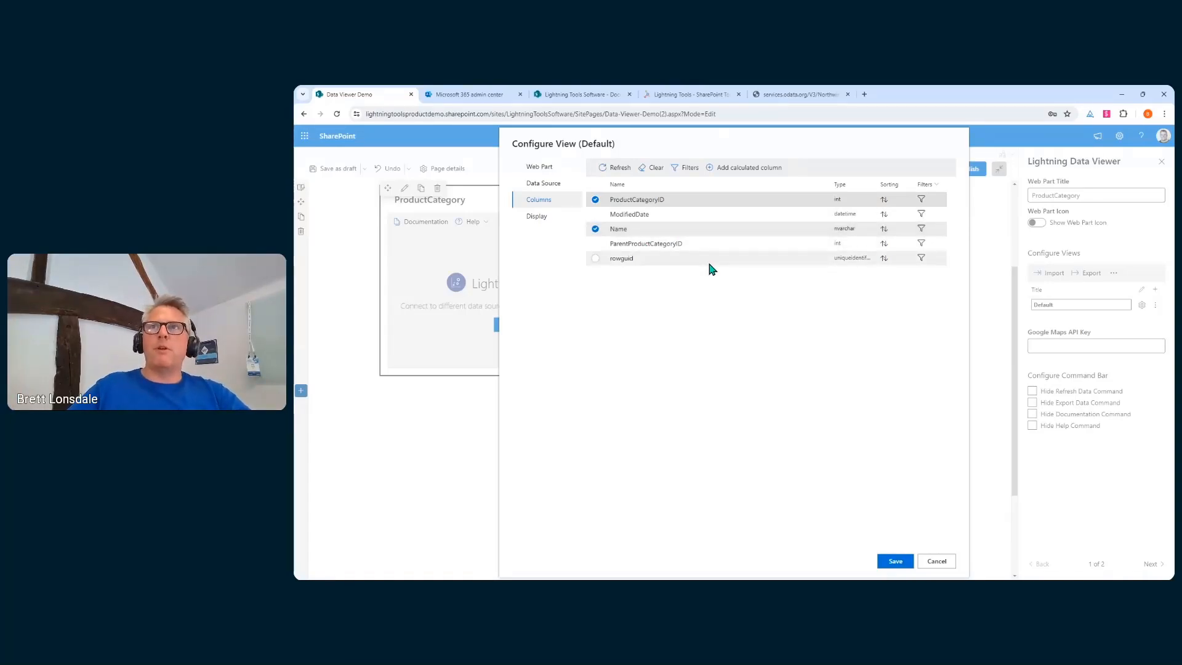
On the Display settings, leave Name's format as None and save ProductCategoryID's column settings
{"action": "left_click", "coordinate": [536, 217]}
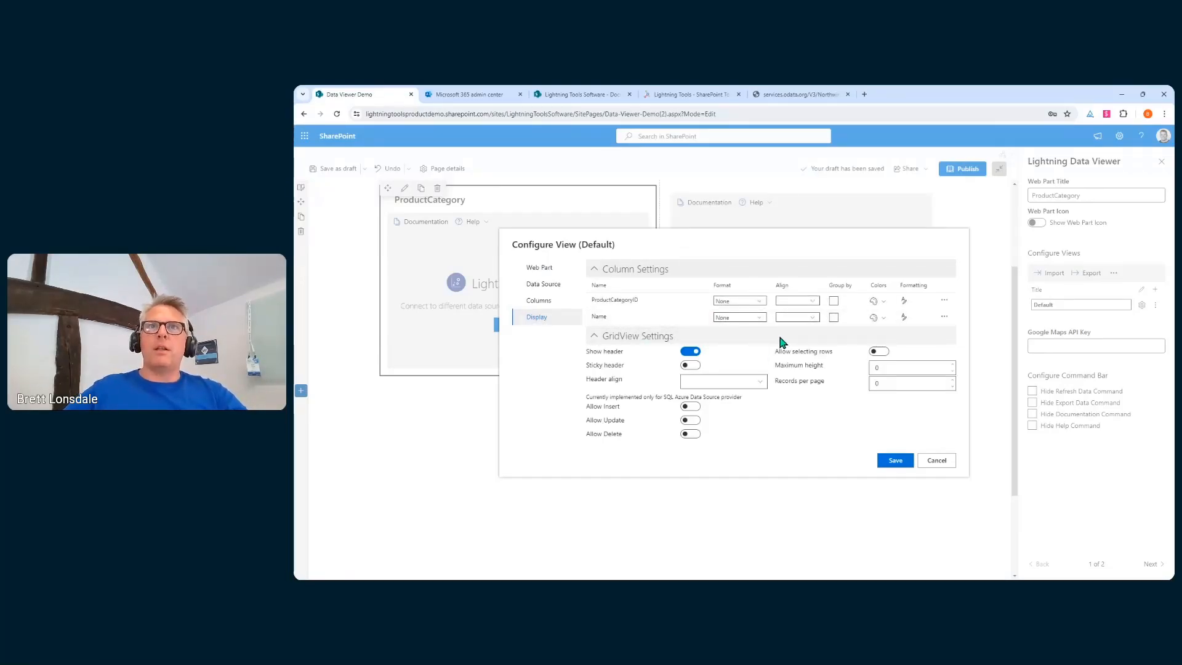
{"action": "left_click", "coordinate": [760, 316]}
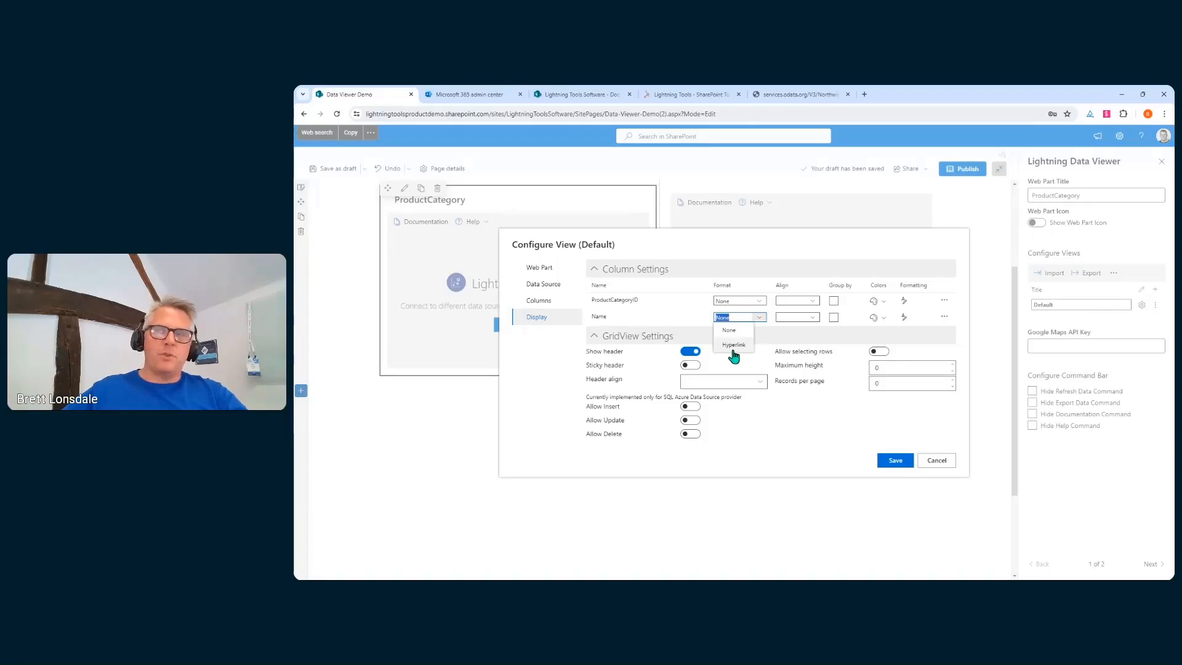
{"action": "left_click", "coordinate": [806, 238]}
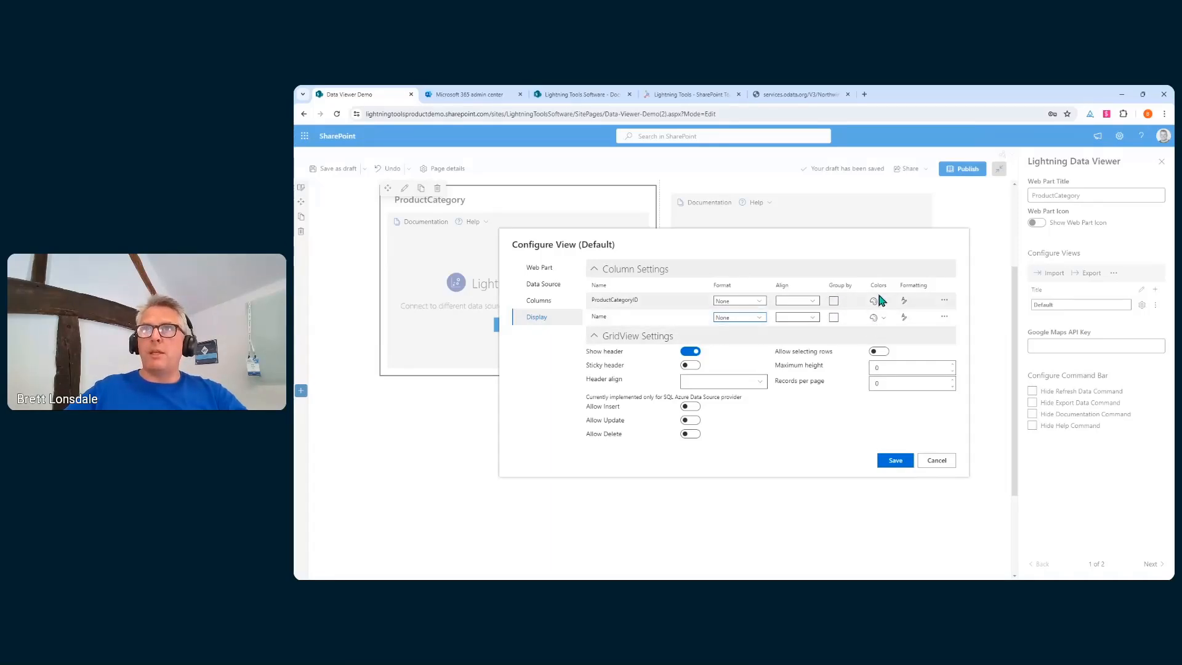
{"action": "left_click", "coordinate": [943, 301]}
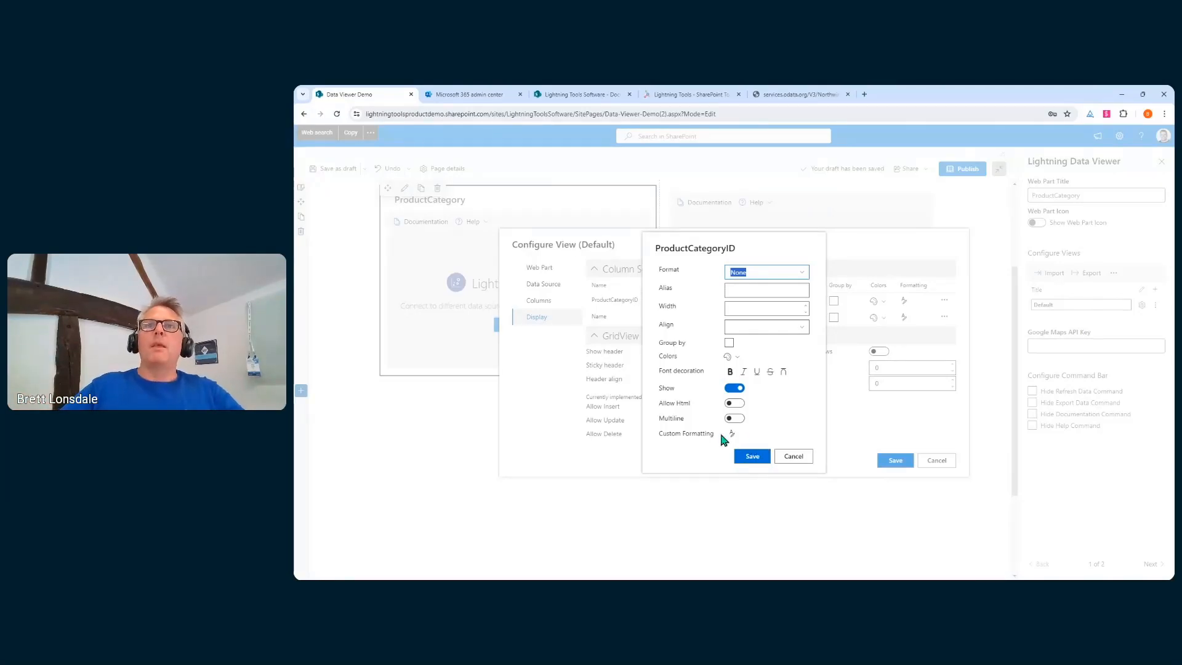
{"action": "left_click", "coordinate": [752, 456]}
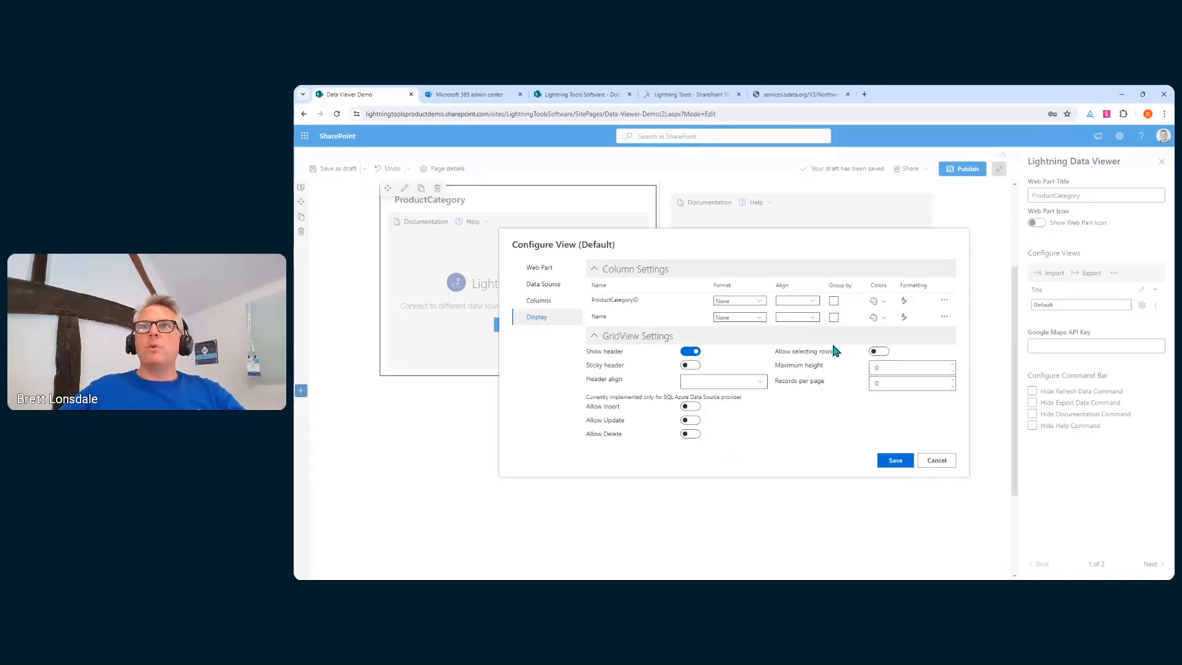
Enable sticky header and row selection, set 20 records per page, and save the grid
{"action": "left_click", "coordinate": [690, 365]}
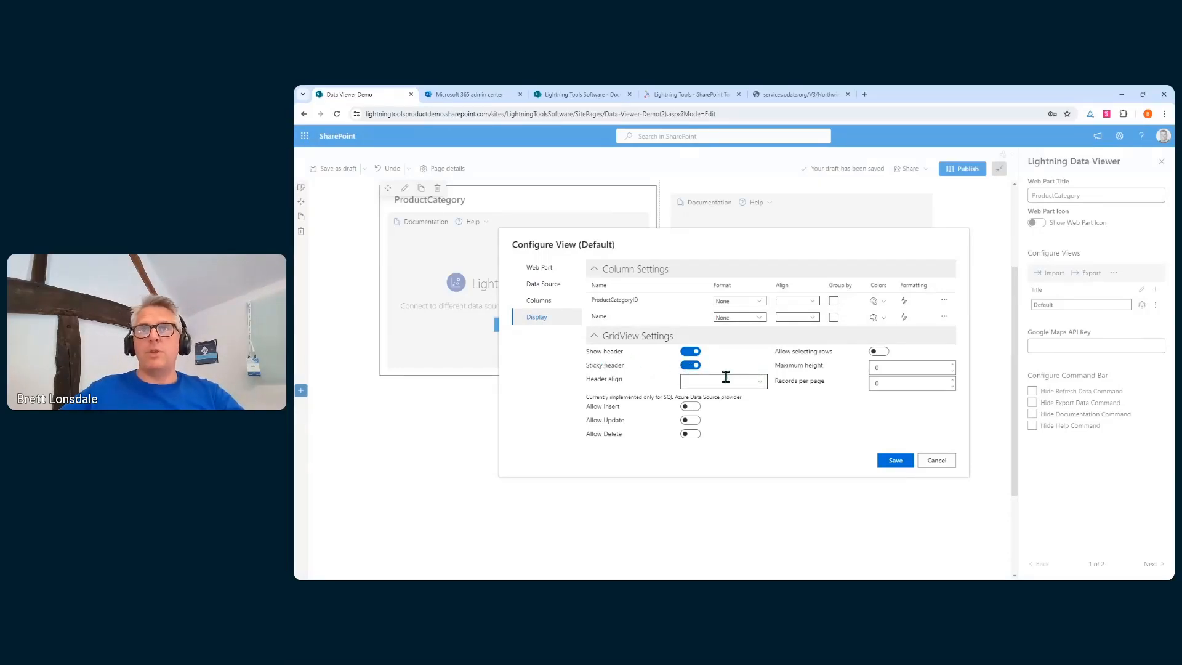
{"action": "left_click", "coordinate": [746, 381]}
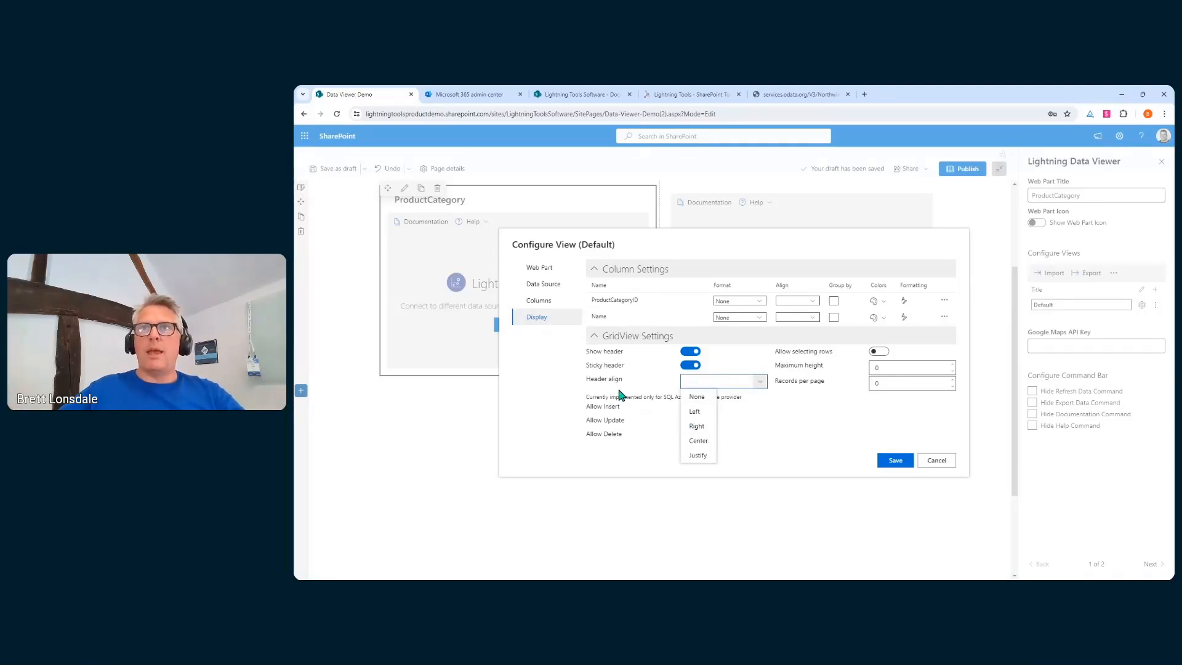
{"action": "left_click", "coordinate": [860, 424]}
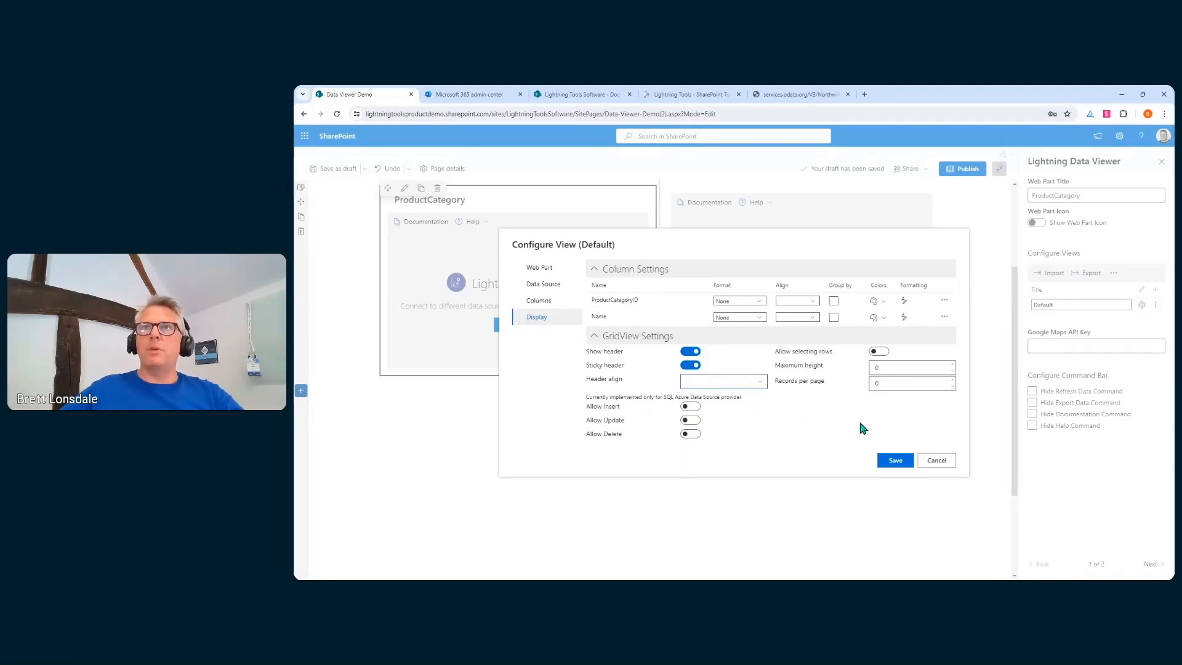
{"action": "left_click", "coordinate": [879, 355]}
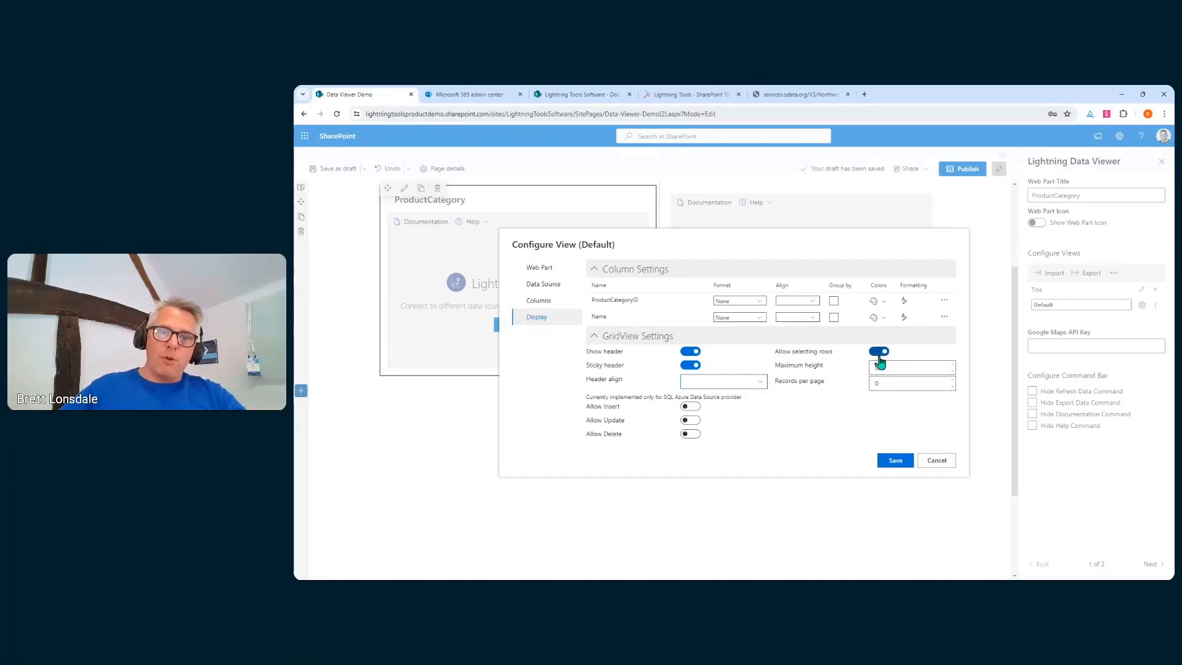
{"action": "double_click", "coordinate": [888, 379]}
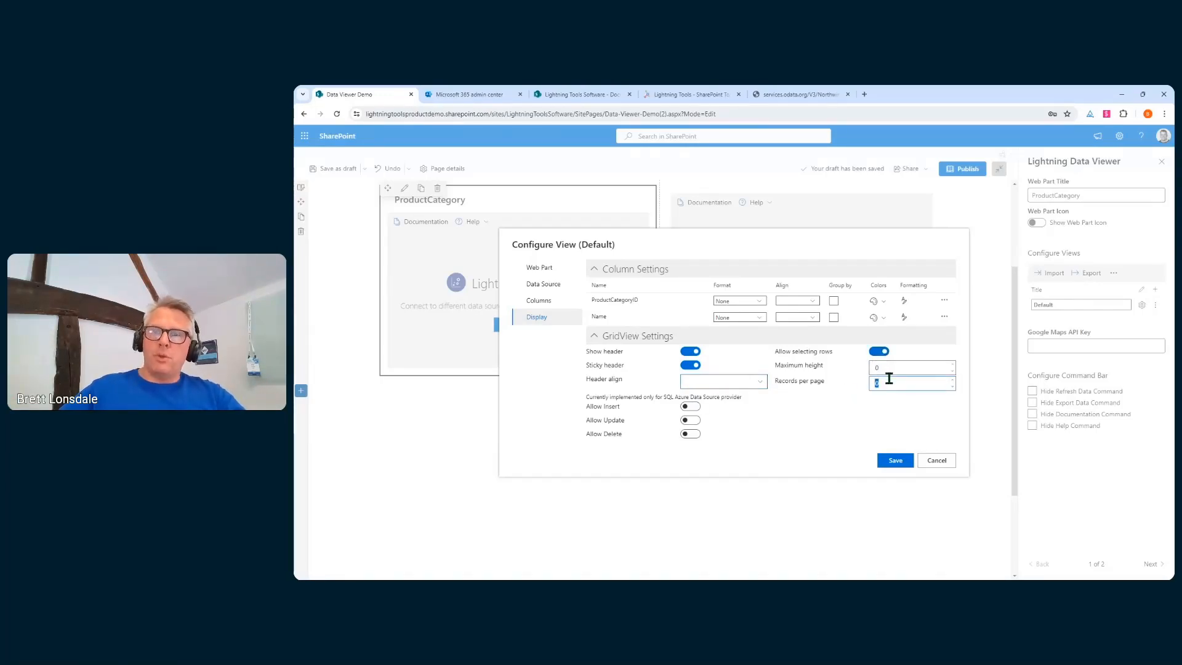
{"action": "type", "text": "20"}
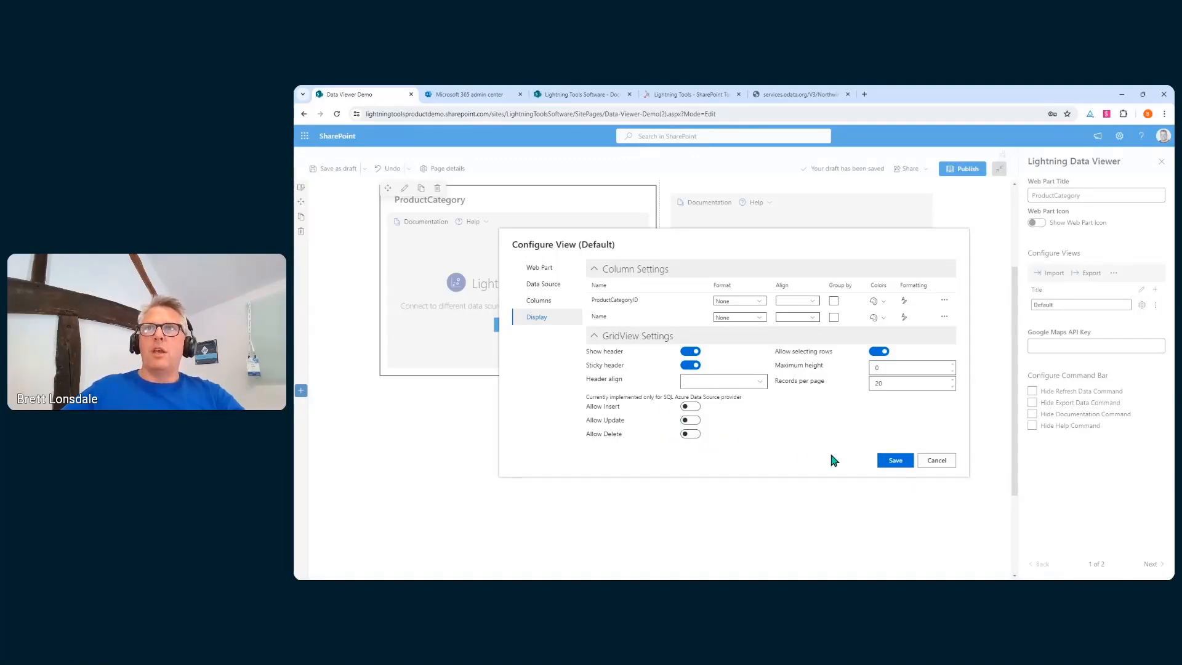
{"action": "left_click", "coordinate": [887, 463]}
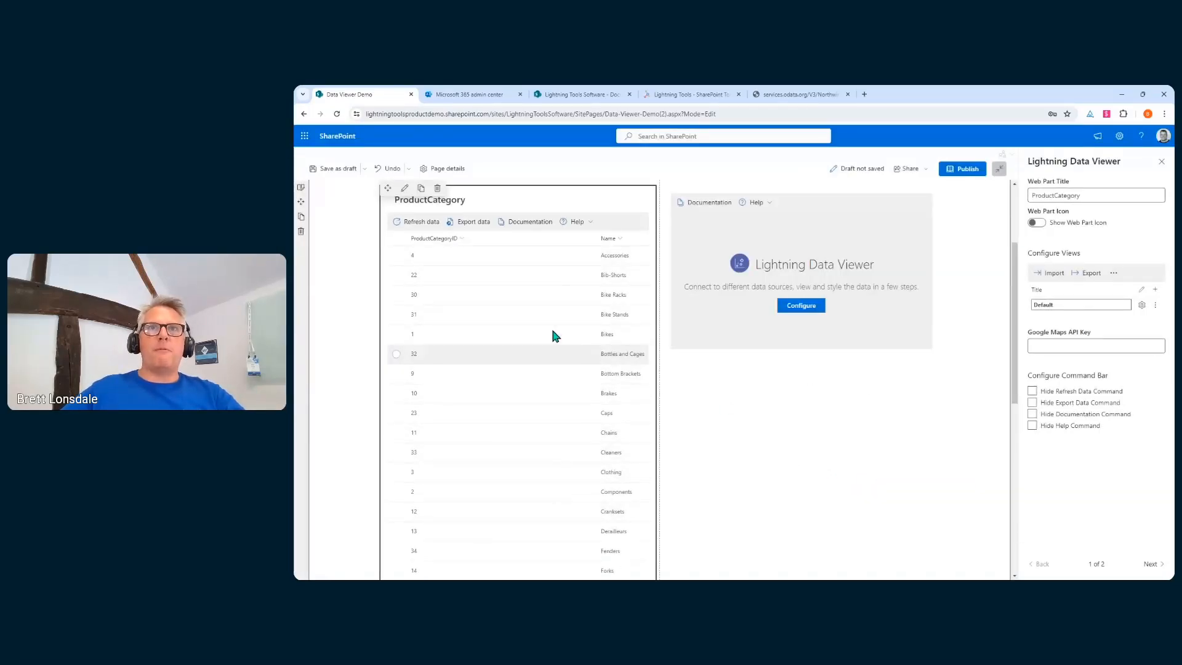
Narrow the ProductCategoryID column to width 40 in the Default view's display settings and save
{"action": "scroll", "coordinate": [552, 289], "scroll_direction": "down", "scroll_amount": 5}
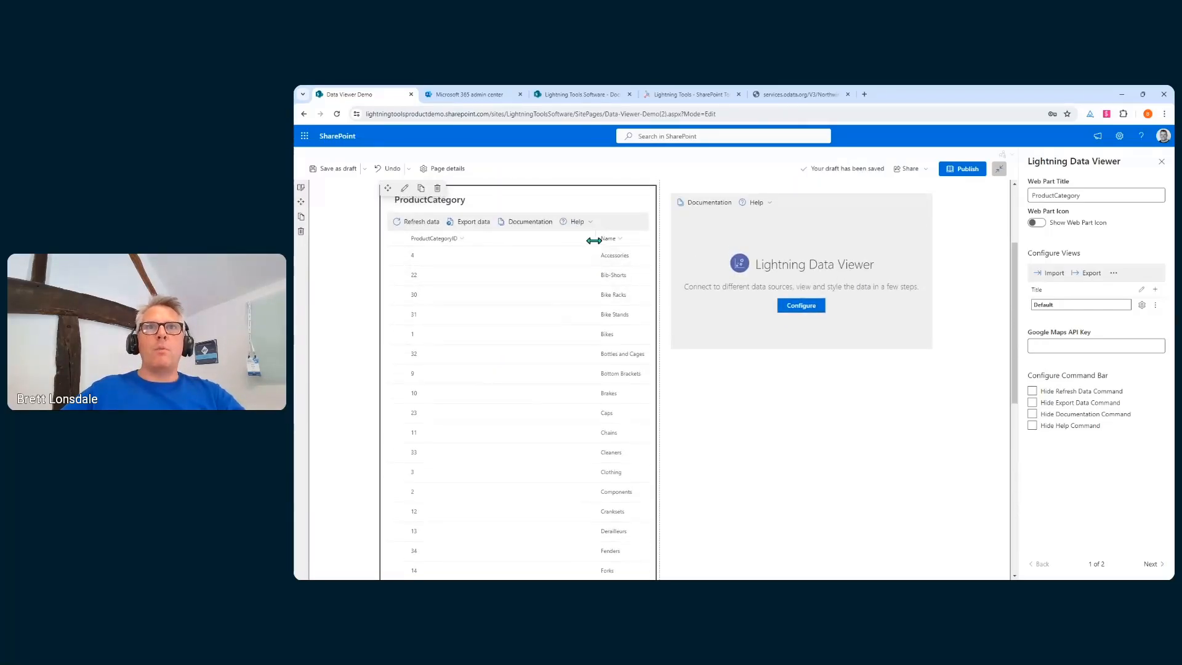
{"action": "left_click_drag", "start_coordinate": [596, 240], "coordinate": [478, 249]}
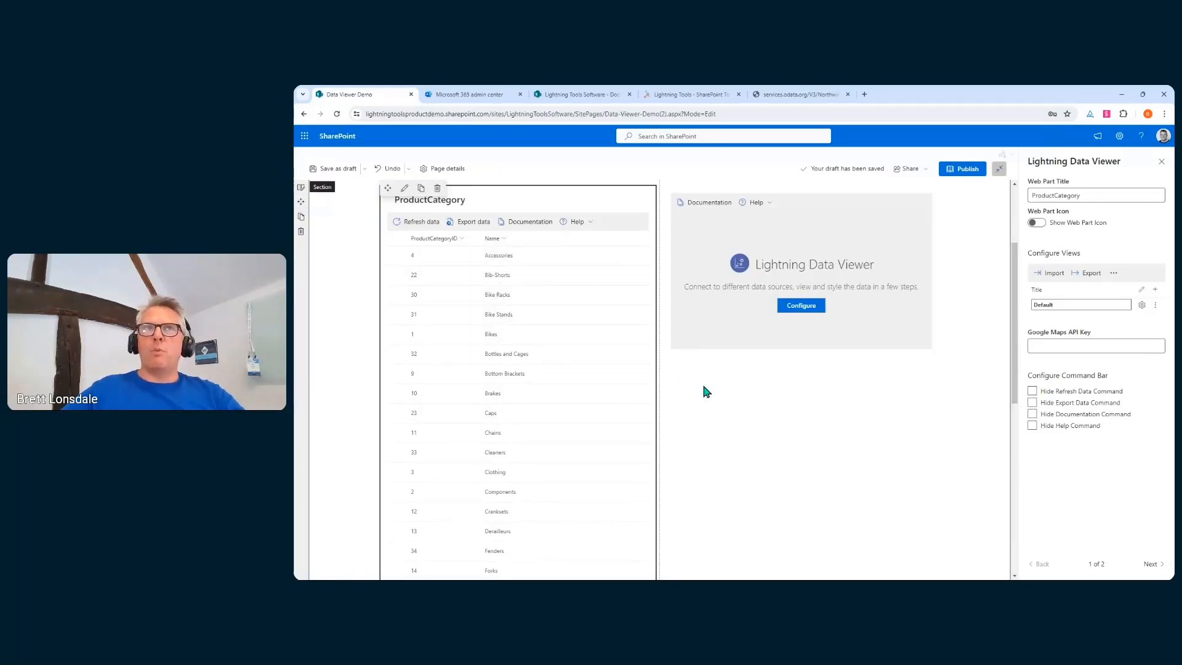
{"action": "left_click", "coordinate": [1142, 305]}
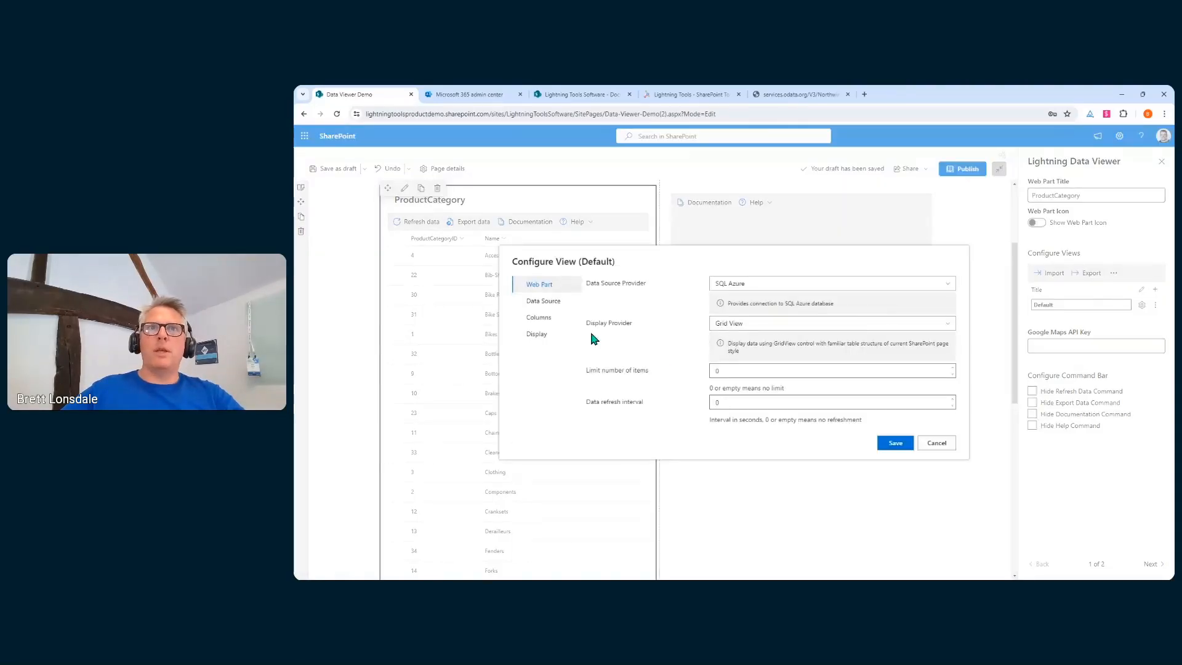
{"action": "left_click", "coordinate": [557, 337]}
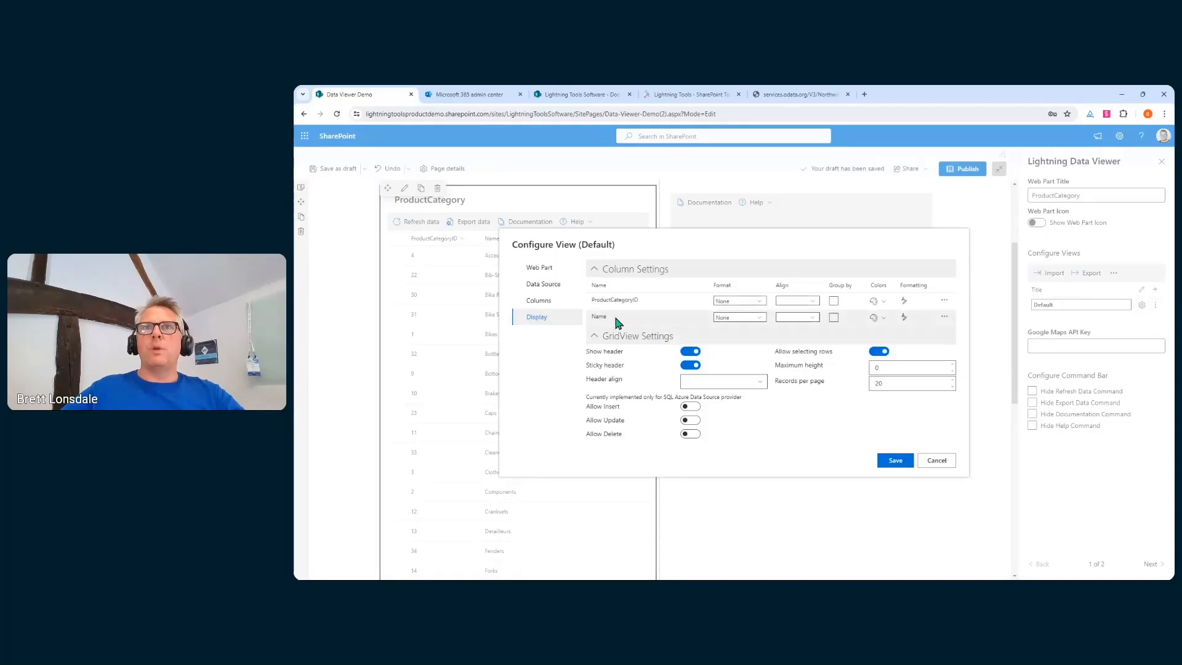
{"action": "left_click", "coordinate": [944, 305]}
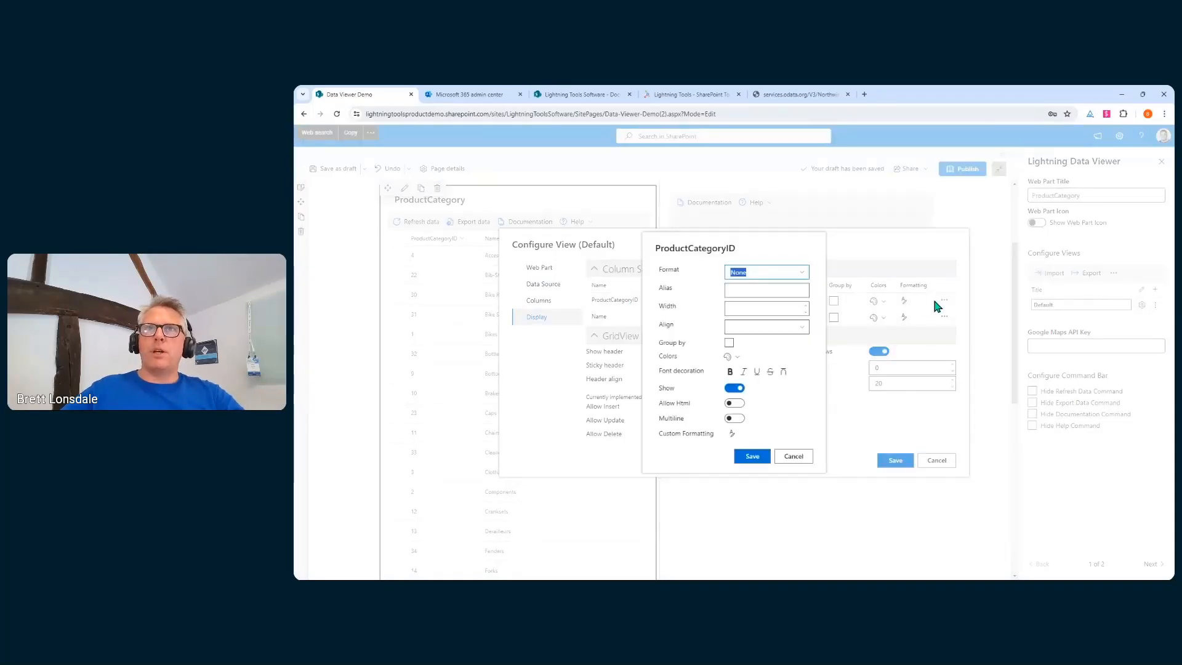
{"action": "left_click", "coordinate": [763, 310]}
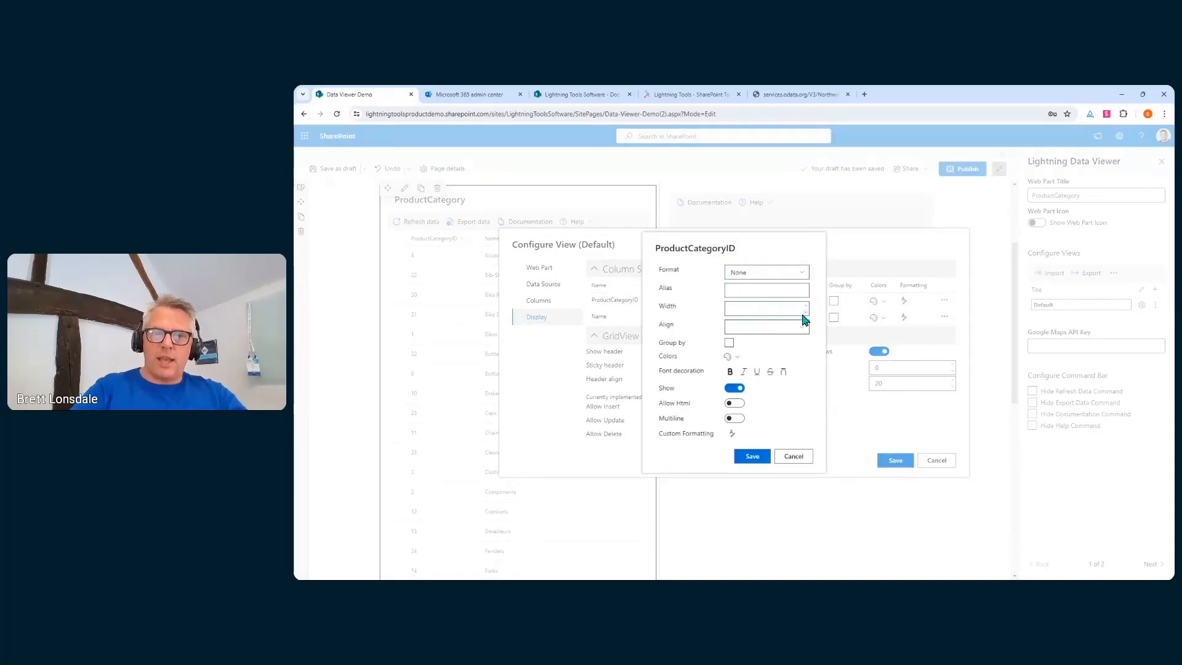
{"action": "left_click", "coordinate": [752, 456]}
{"action": "left_click", "coordinate": [893, 460]}
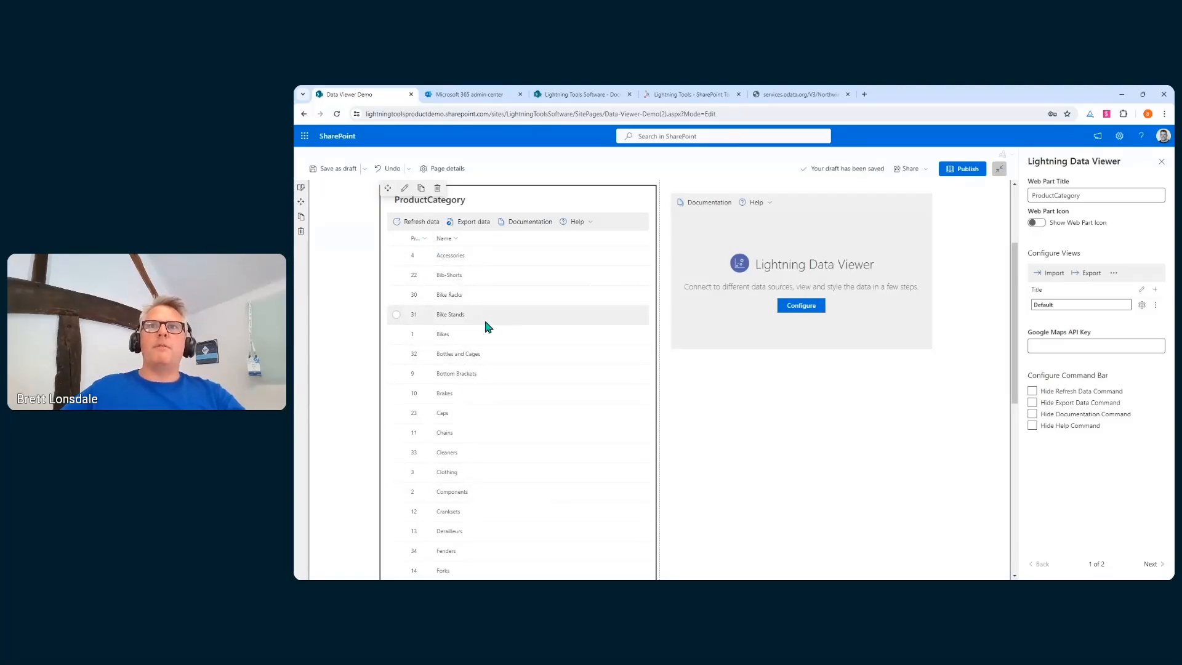
{"action": "scroll", "coordinate": [502, 282], "scroll_direction": "up", "scroll_amount": 2}
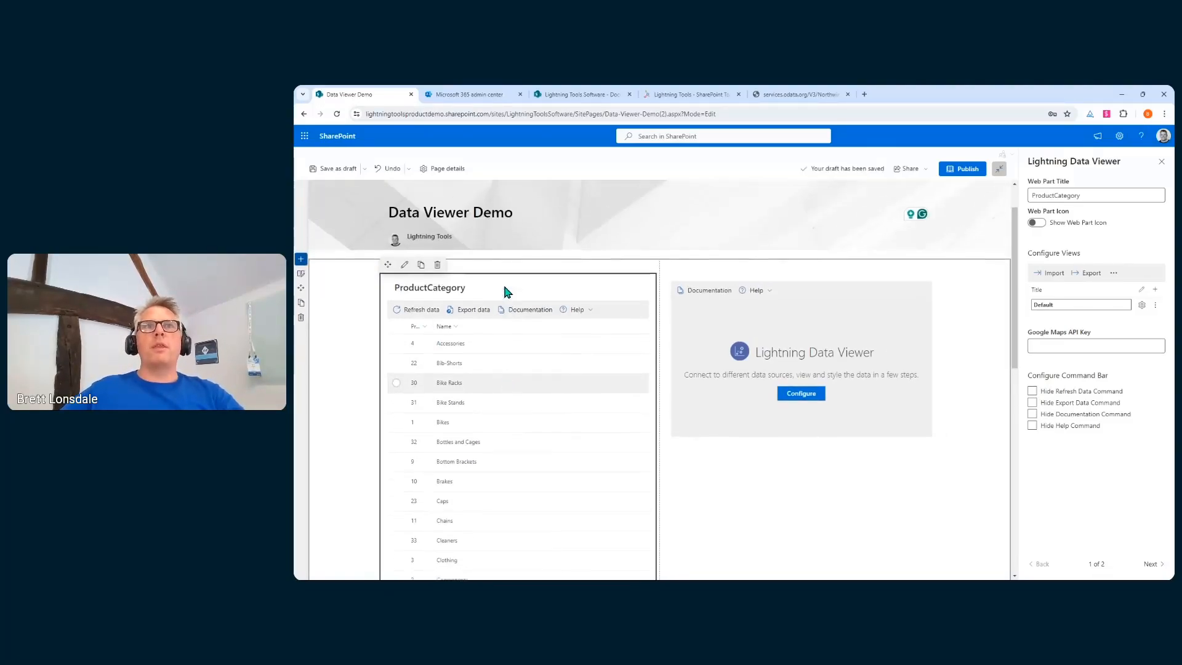
{"action": "left_click", "coordinate": [397, 366]}
{"action": "left_click", "coordinate": [397, 386]}
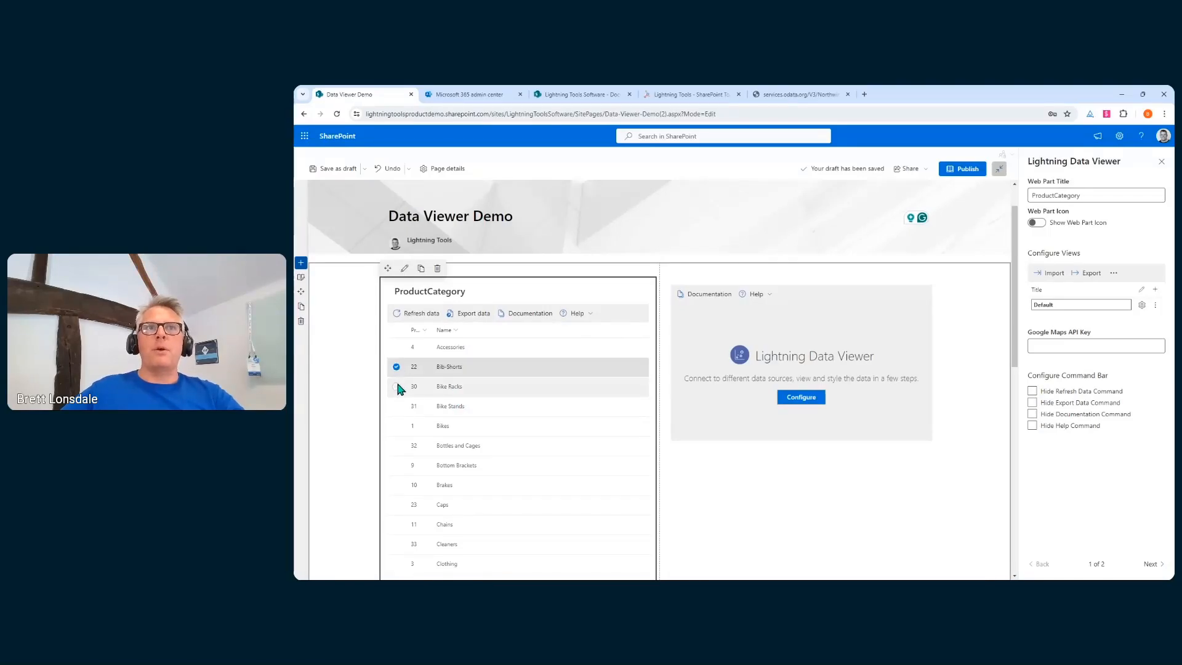
{"action": "left_click", "coordinate": [397, 407]}
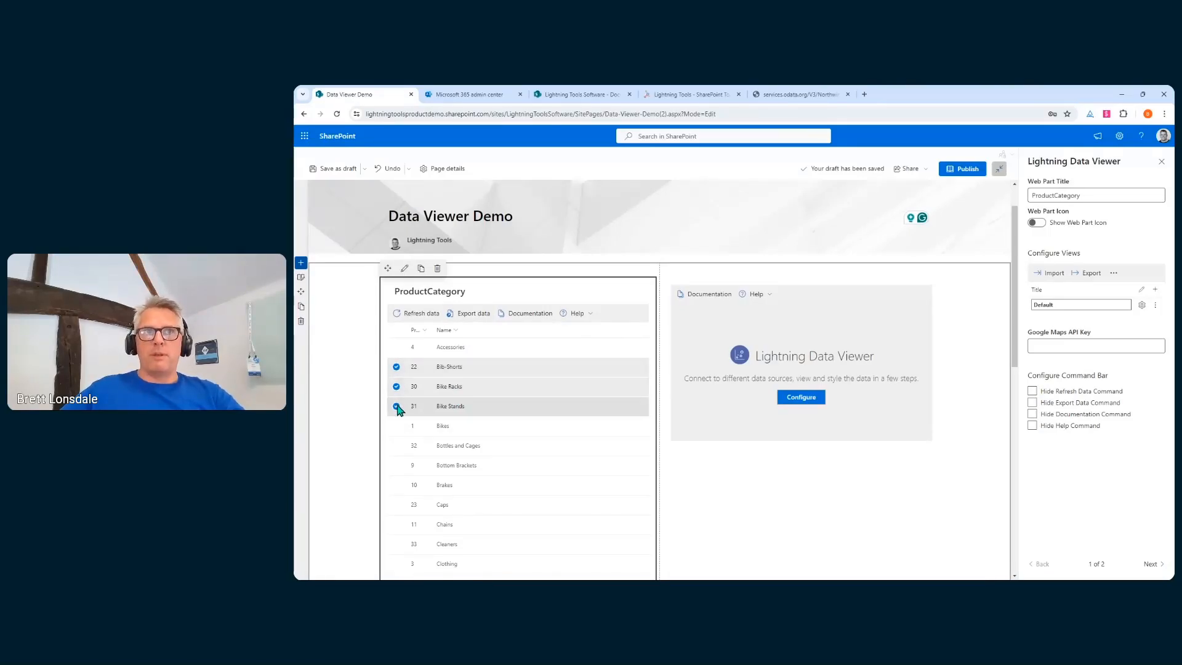
{"action": "left_click", "coordinate": [397, 407]}
{"action": "left_click", "coordinate": [397, 387]}
{"action": "left_click", "coordinate": [397, 367]}
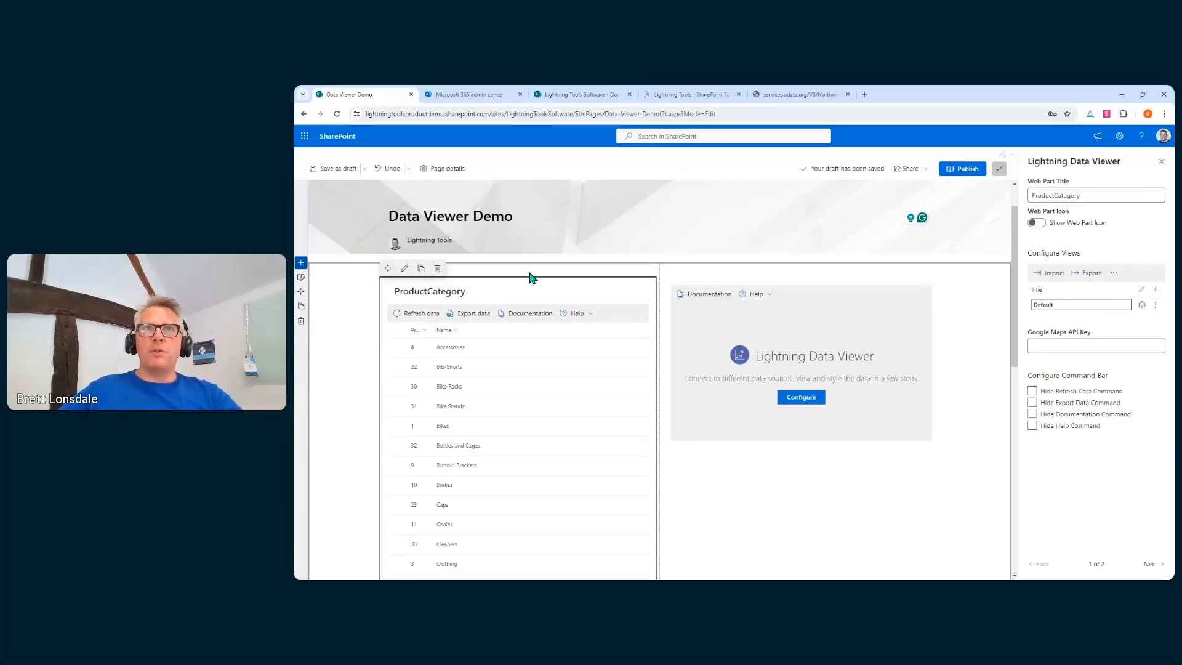
{"action": "left_click", "coordinate": [456, 333]}
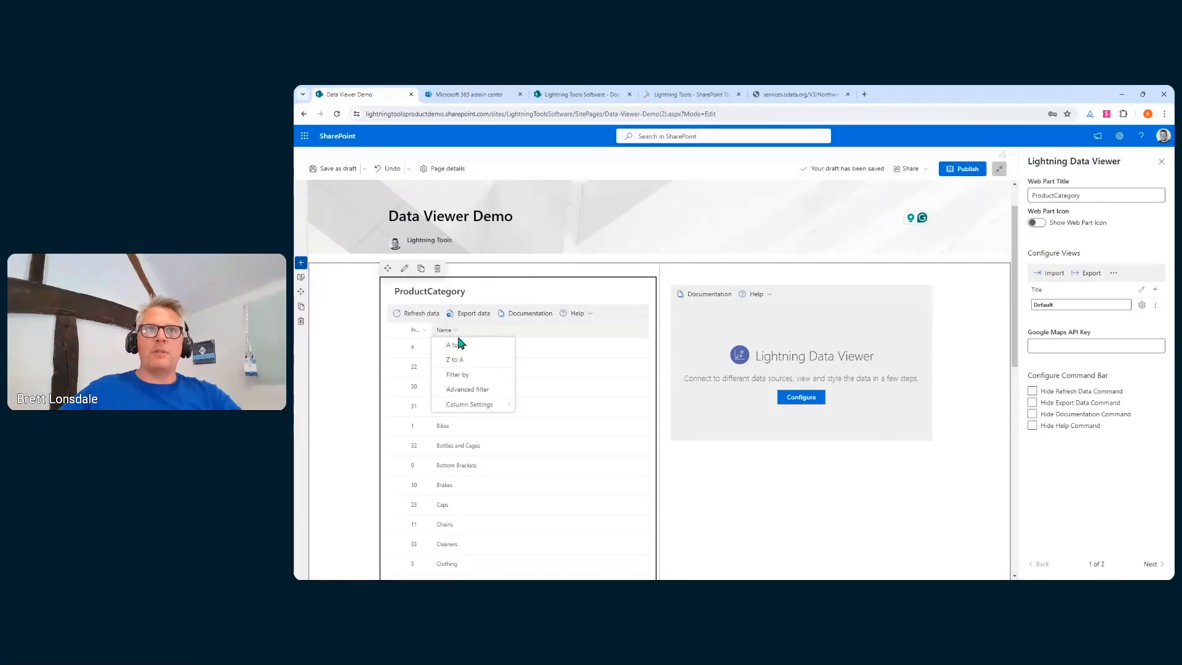
{"action": "left_click", "coordinate": [470, 376]}
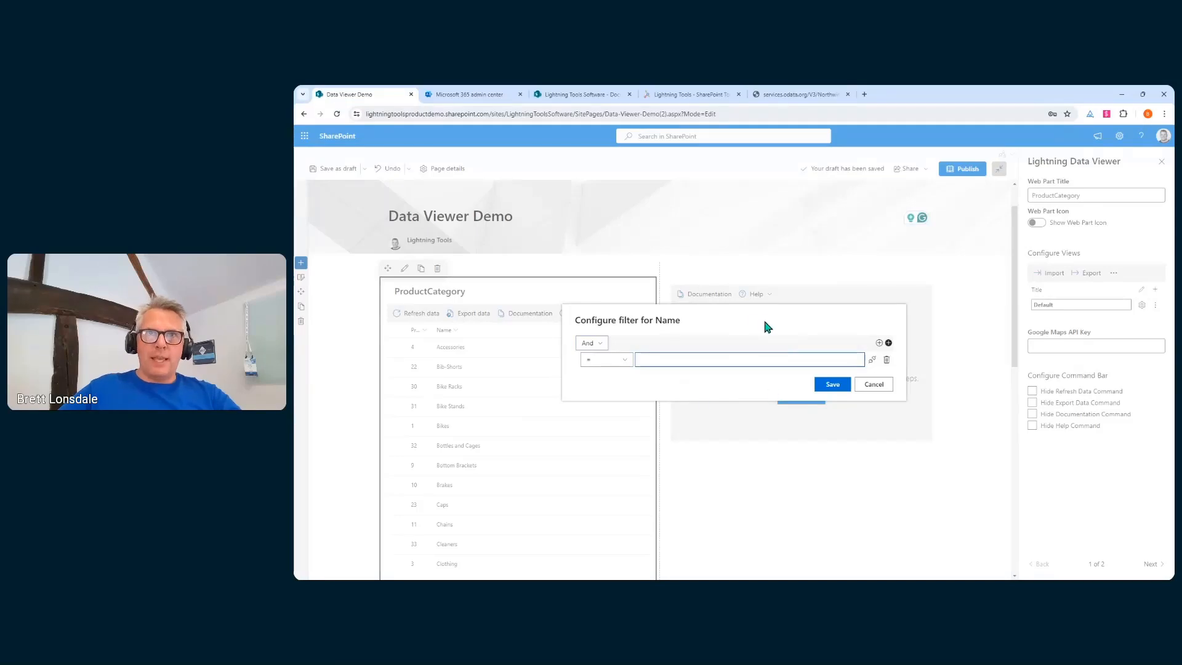
{"action": "left_click", "coordinate": [624, 360]}
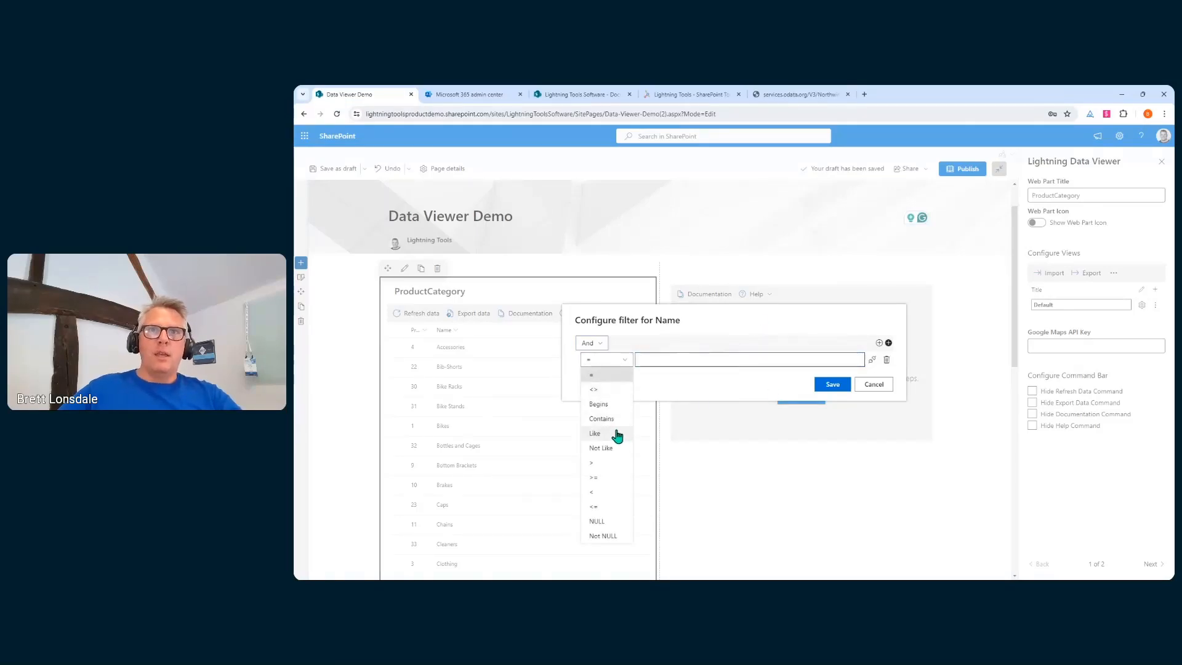
{"action": "left_click", "coordinate": [609, 419]}
{"action": "left_click", "coordinate": [668, 364]}
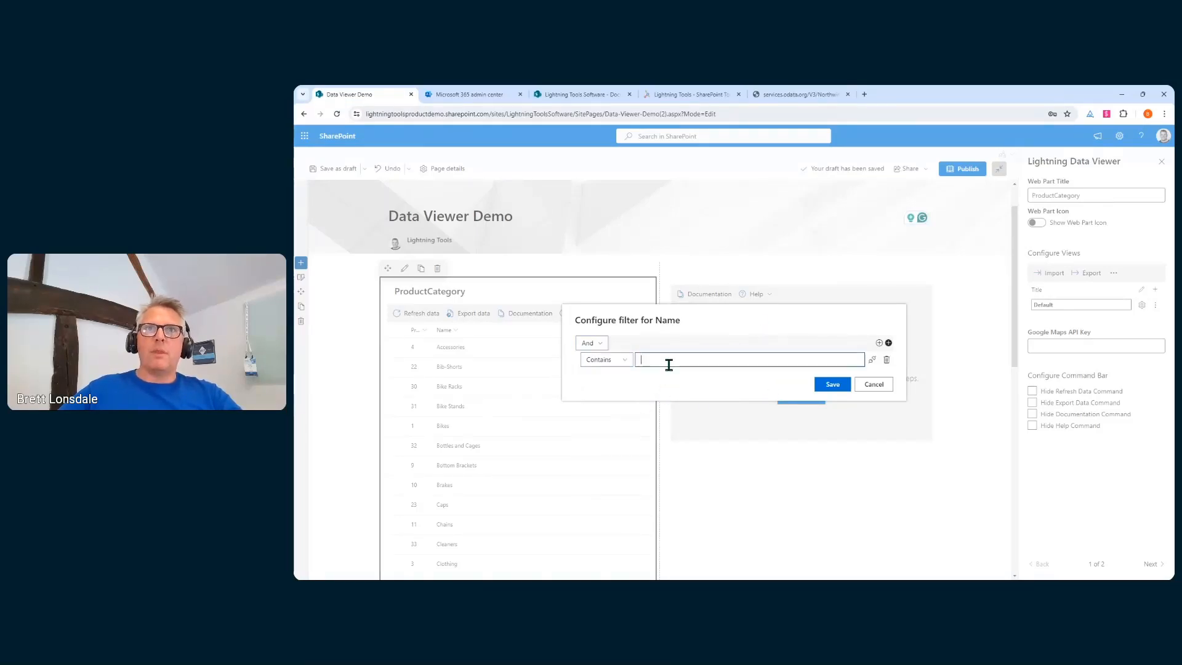
{"action": "type", "text": "Caps"}
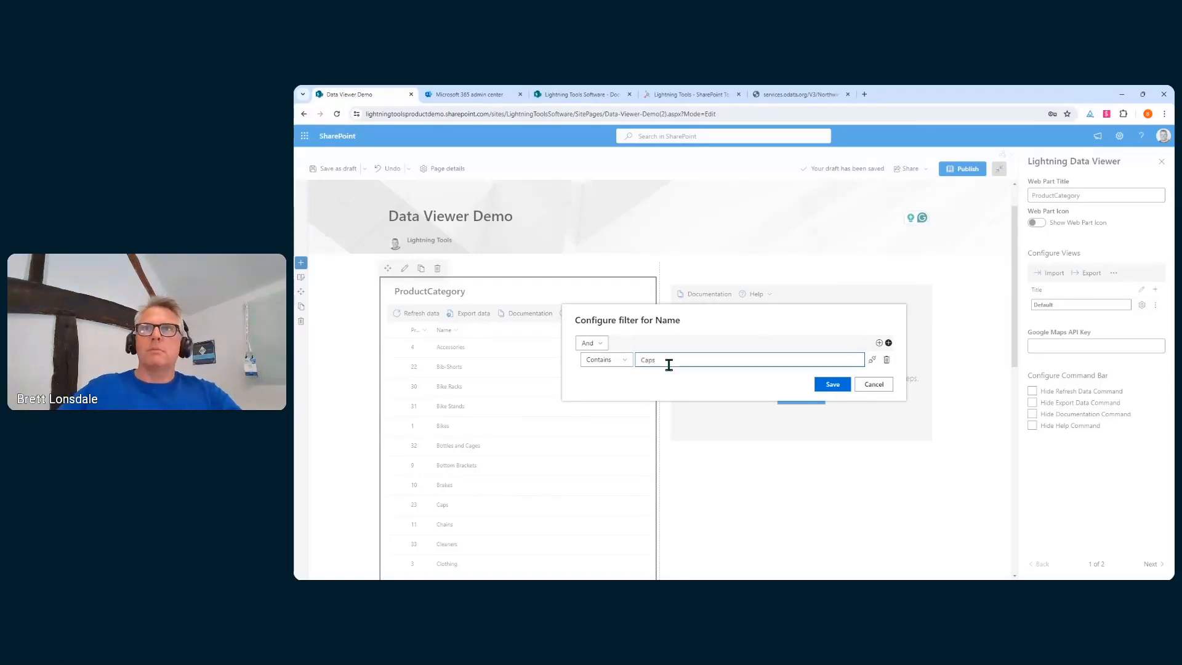
{"action": "left_click", "coordinate": [832, 384]}
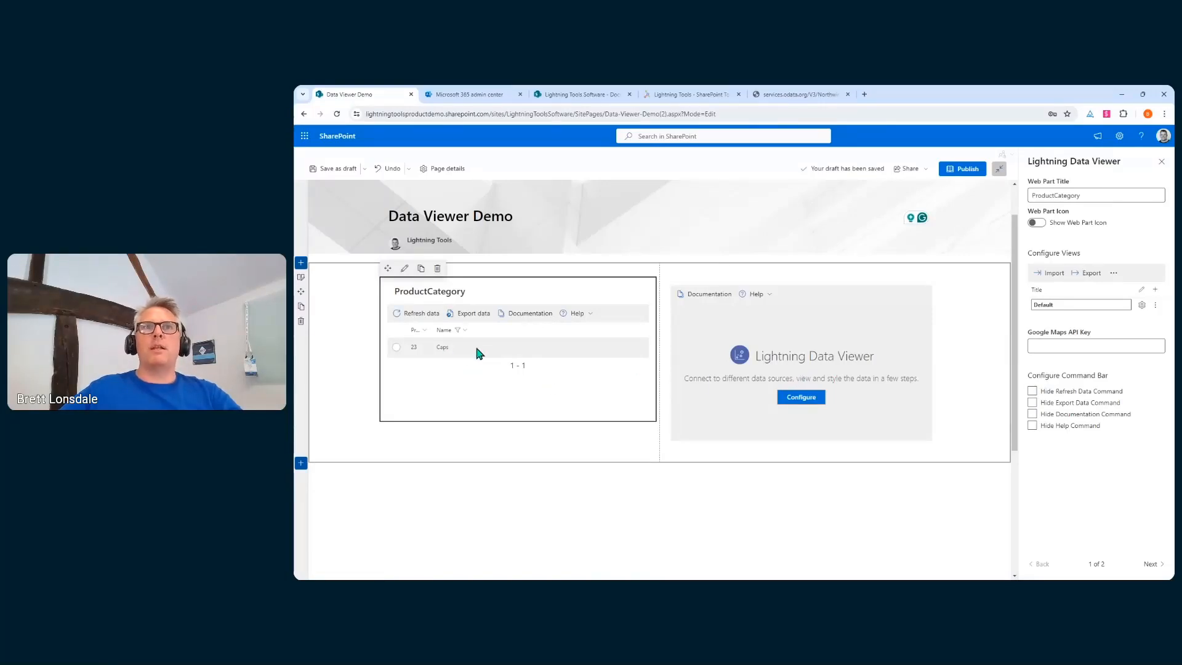
{"action": "left_click", "coordinate": [468, 334]}
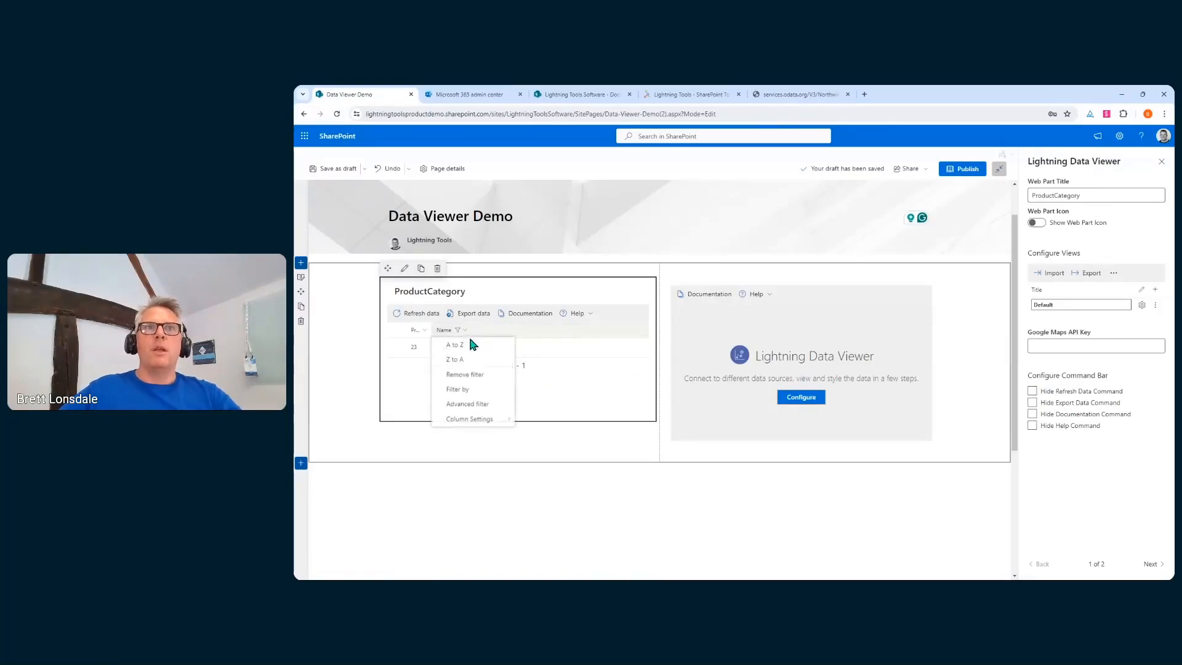
{"action": "left_click", "coordinate": [478, 375]}
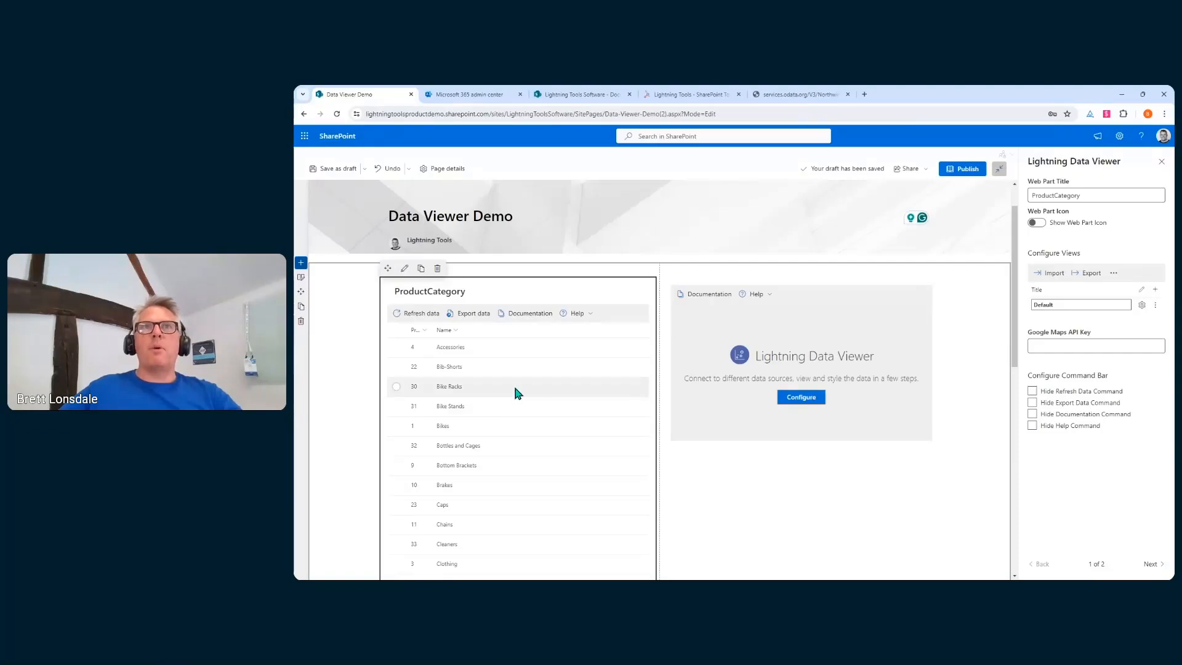
{"action": "scroll", "coordinate": [517, 391], "scroll_direction": "up", "scroll_amount": 1}
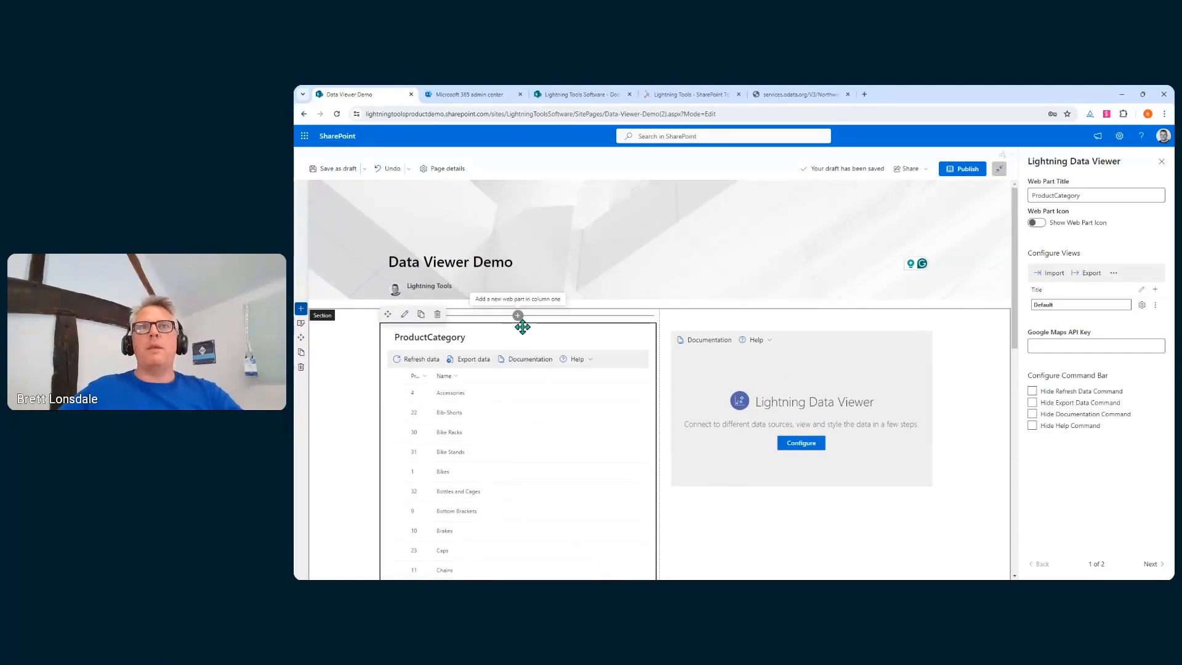
Insert a Lightning Filters web part above the grid and switch it to a Text Filter
{"action": "left_click", "coordinate": [518, 316]}
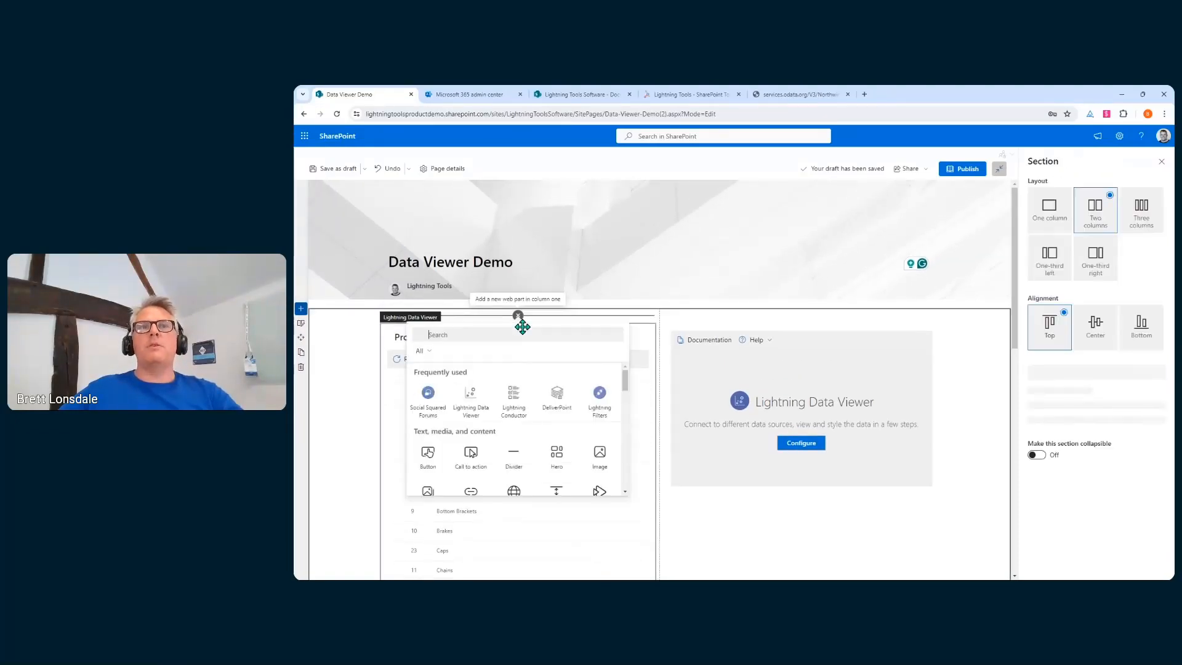
{"action": "left_click", "coordinate": [596, 401]}
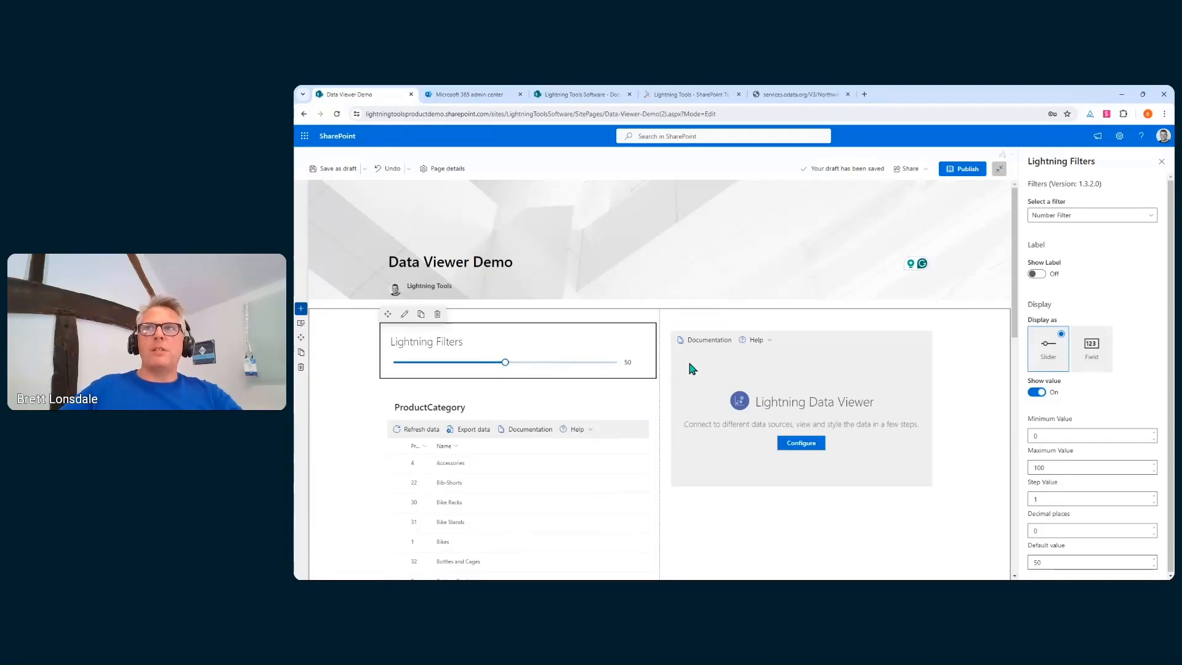
{"action": "left_click", "coordinate": [1091, 216]}
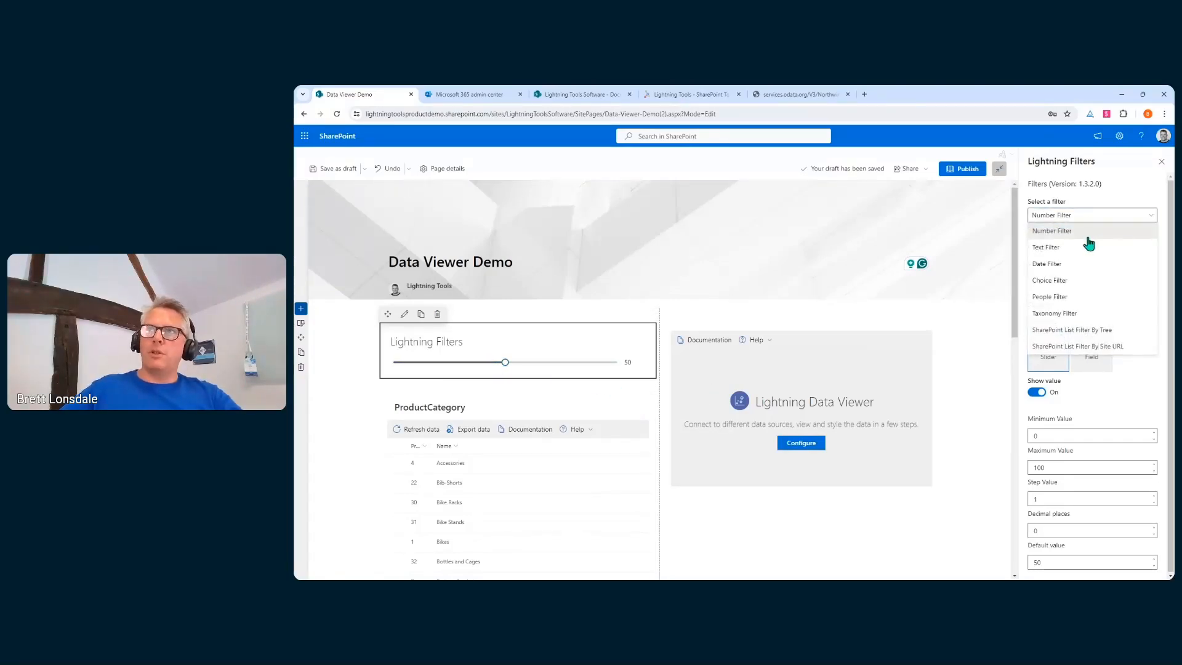
{"action": "left_click_drag", "start_coordinate": [505, 361], "coordinate": [551, 368]}
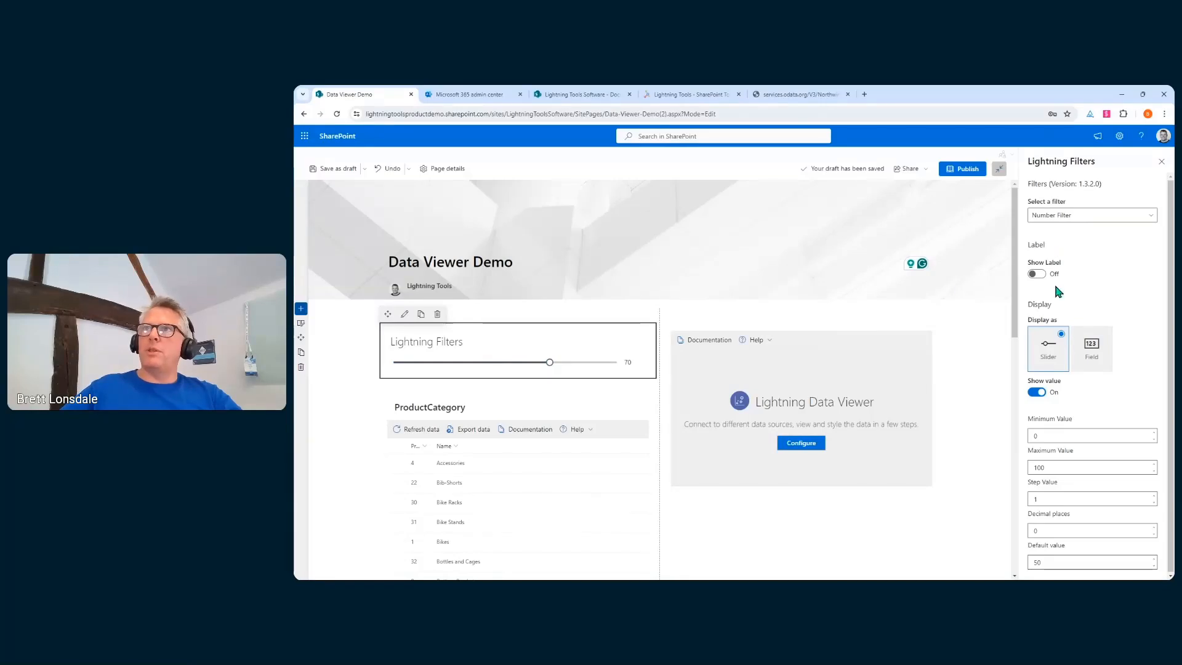
{"action": "left_click", "coordinate": [1083, 219]}
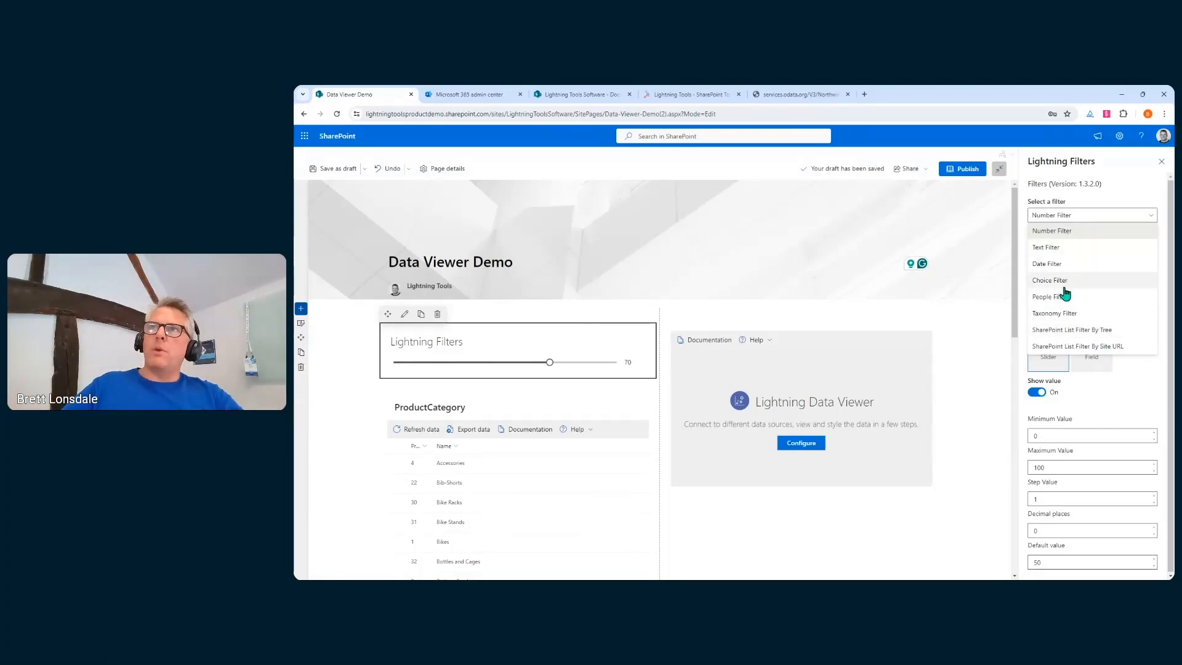
{"action": "left_click", "coordinate": [1064, 250]}
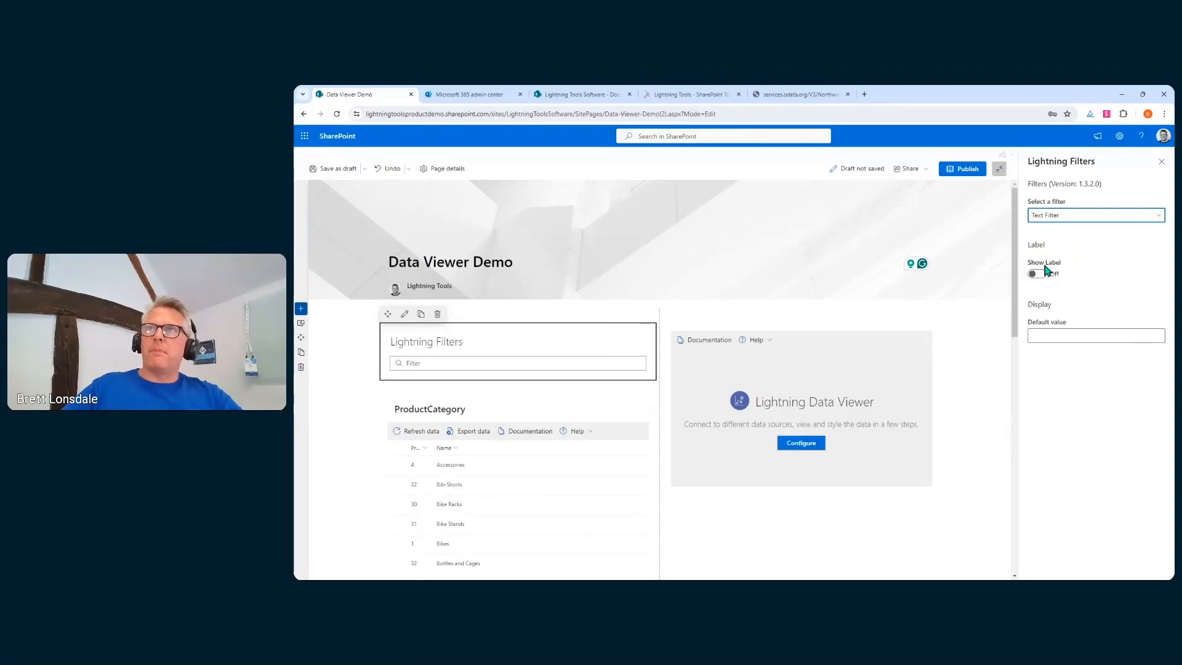
{"action": "left_click", "coordinate": [1098, 331]}
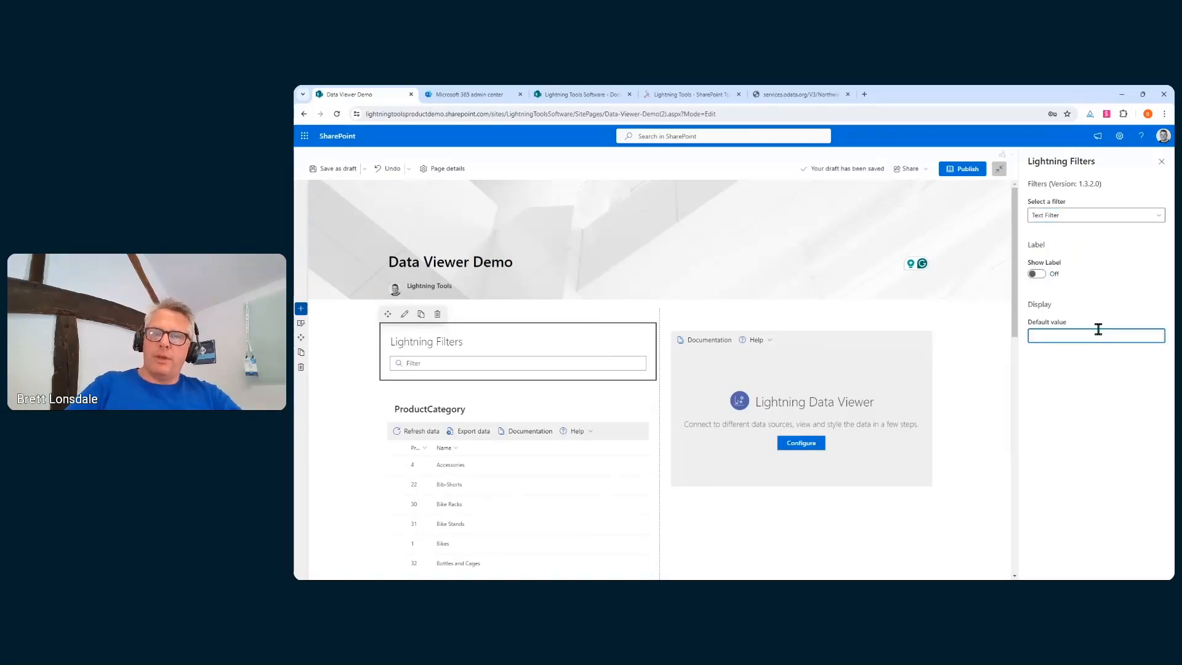
Set Bike as the filter's default value and retitle it 'Please search for a product type'
{"action": "left_click", "coordinate": [1118, 368]}
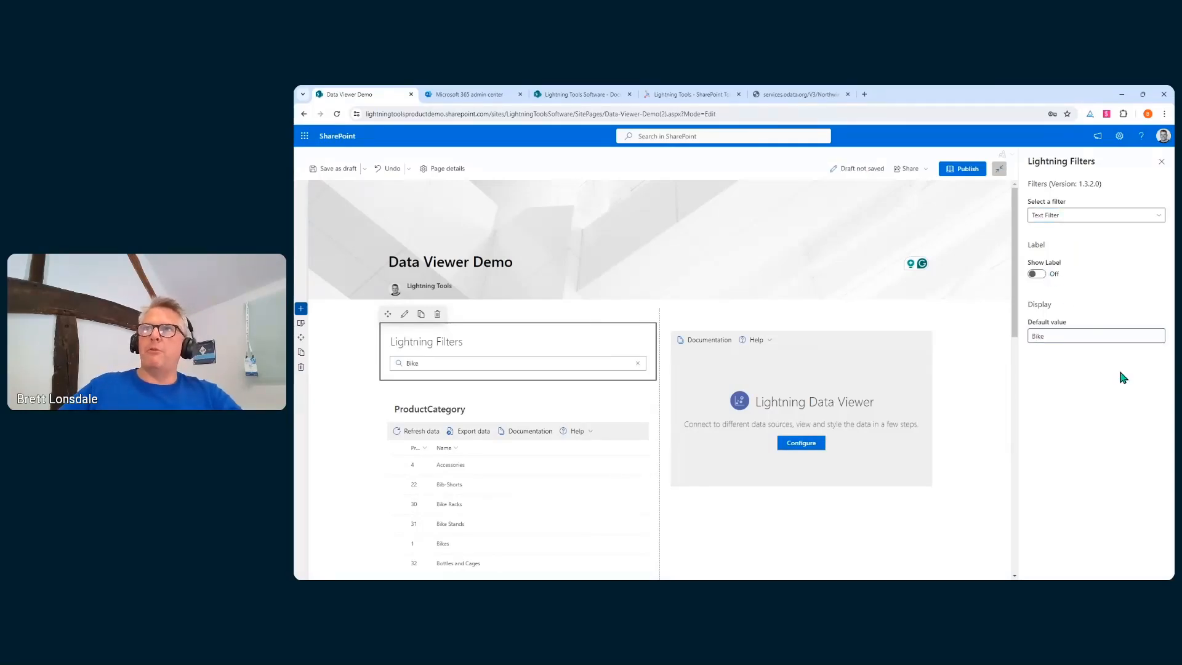
{"action": "triple_click", "coordinate": [458, 343]}
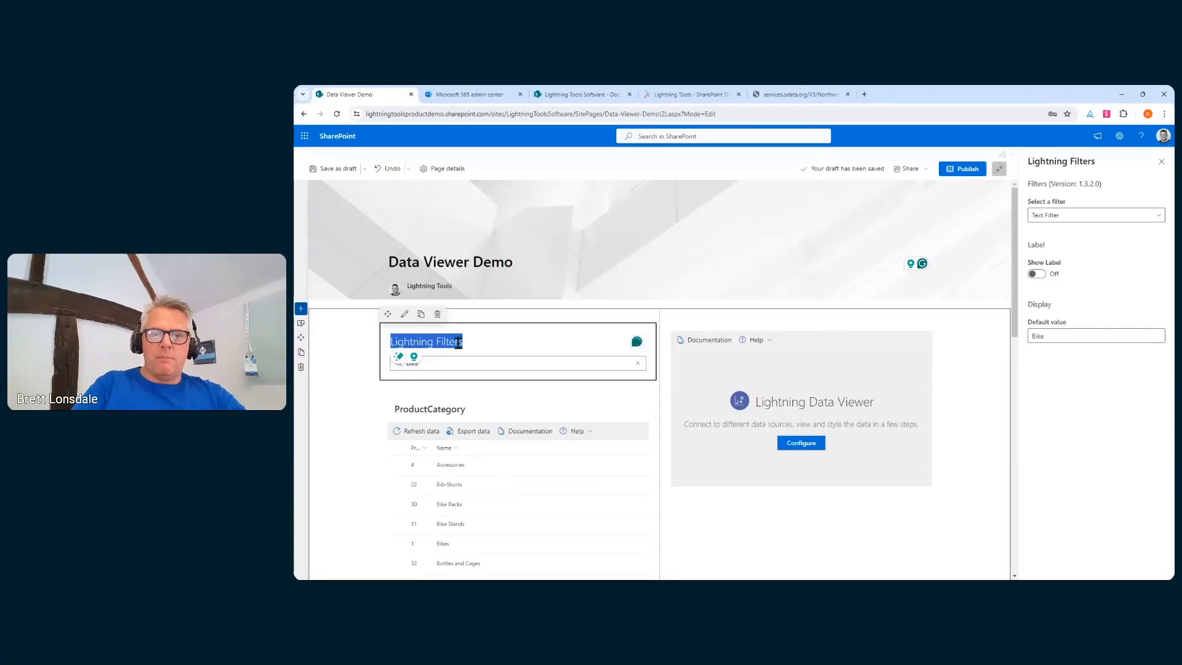
{"action": "type", "text": "Please s"}
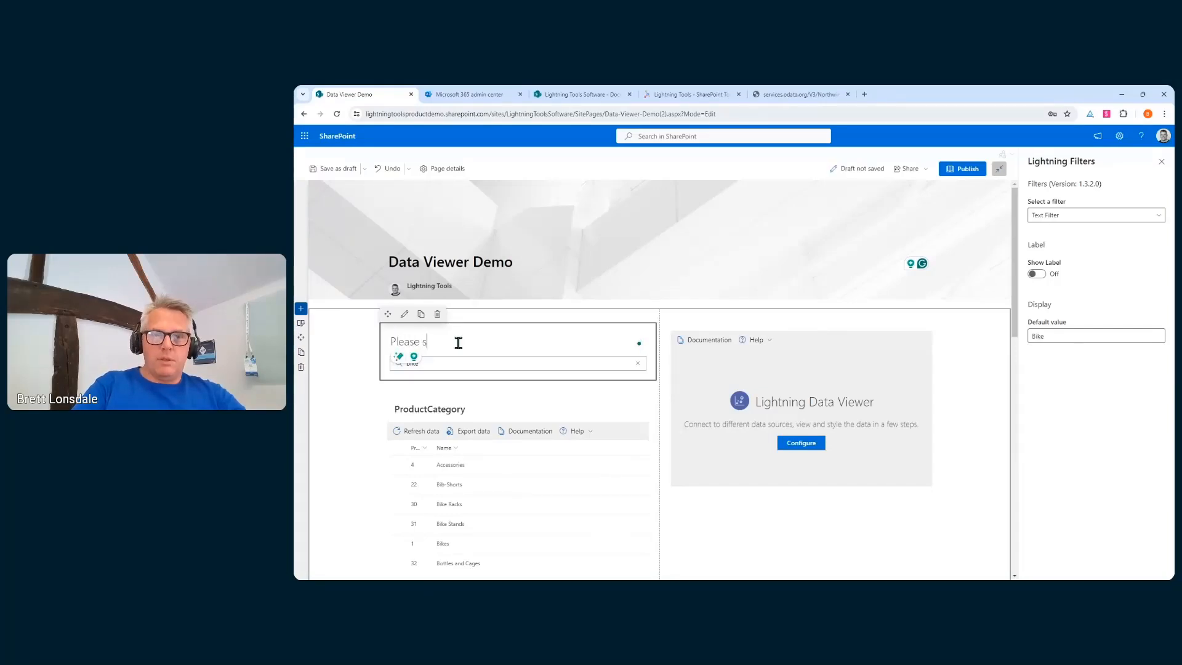
{"action": "type", "text": "earch for "}
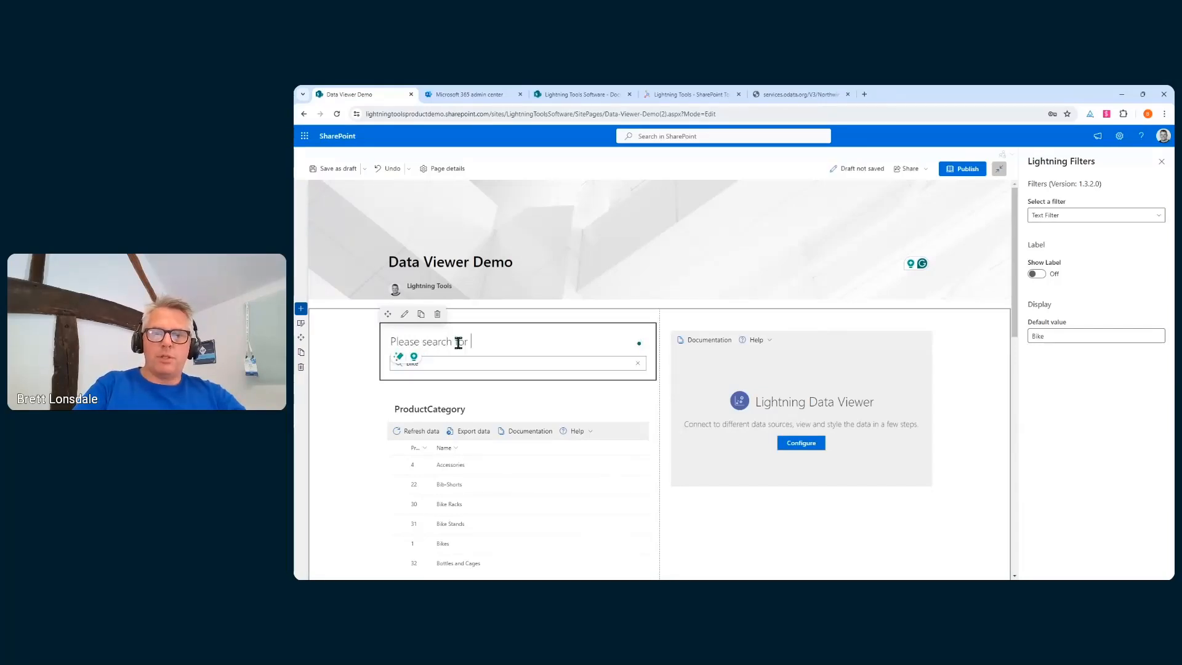
{"action": "type", "text": "a product type"}
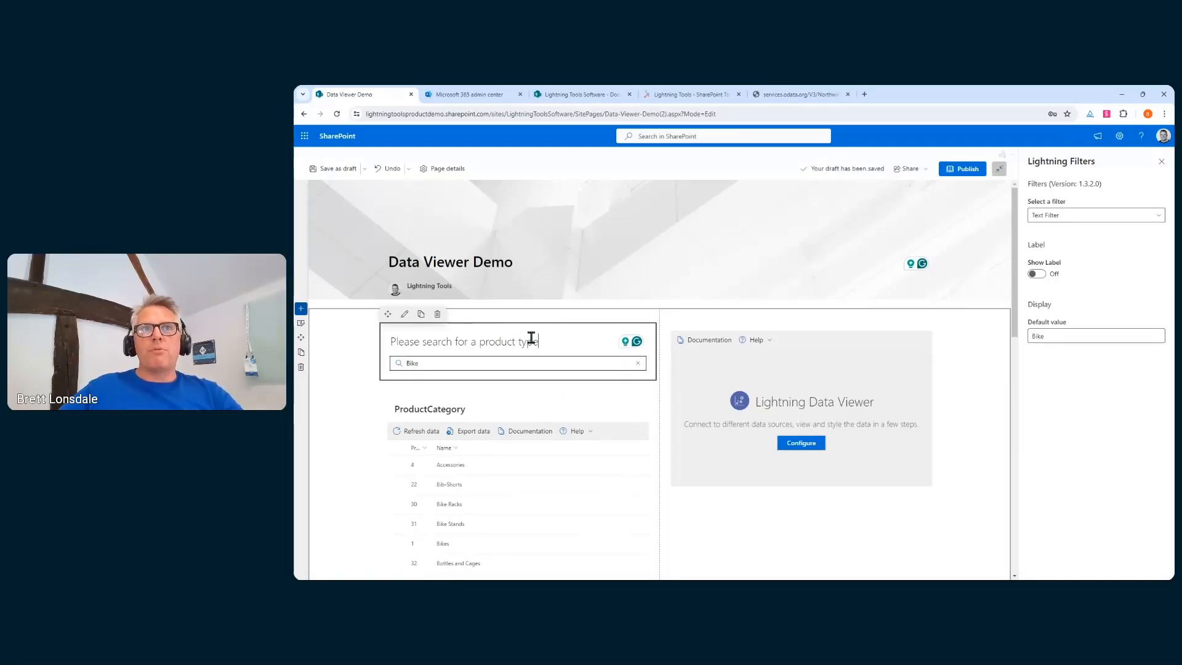
Add a Contains filter on the Name column in the ProductCategory viewer's default view
{"action": "left_click", "coordinate": [516, 416]}
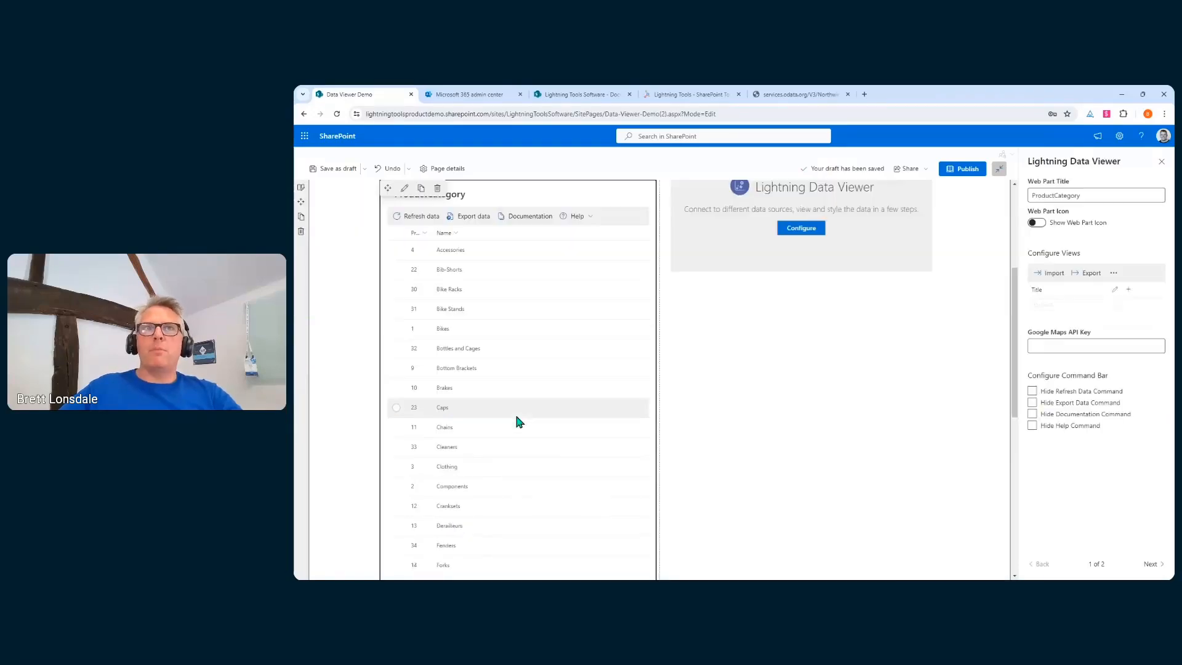
{"action": "scroll", "coordinate": [458, 324], "scroll_direction": "up", "scroll_amount": 2}
{"action": "scroll", "coordinate": [451, 326], "scroll_direction": "up", "scroll_amount": 2}
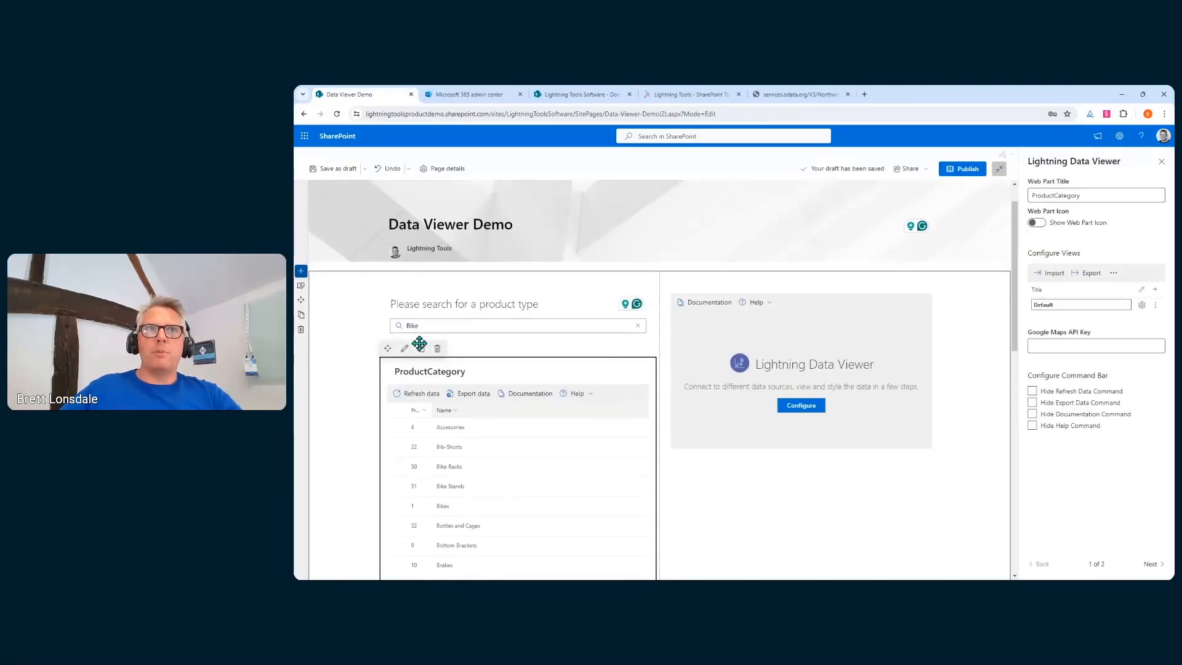
{"action": "left_click", "coordinate": [1141, 305]}
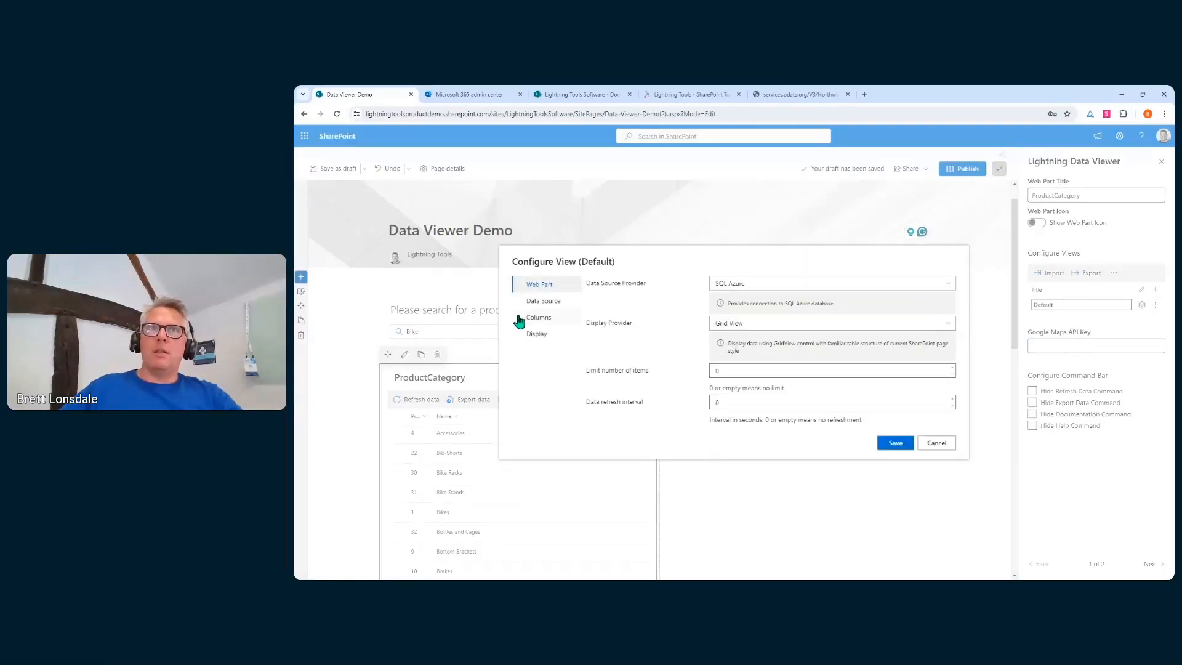
{"action": "left_click", "coordinate": [540, 318]}
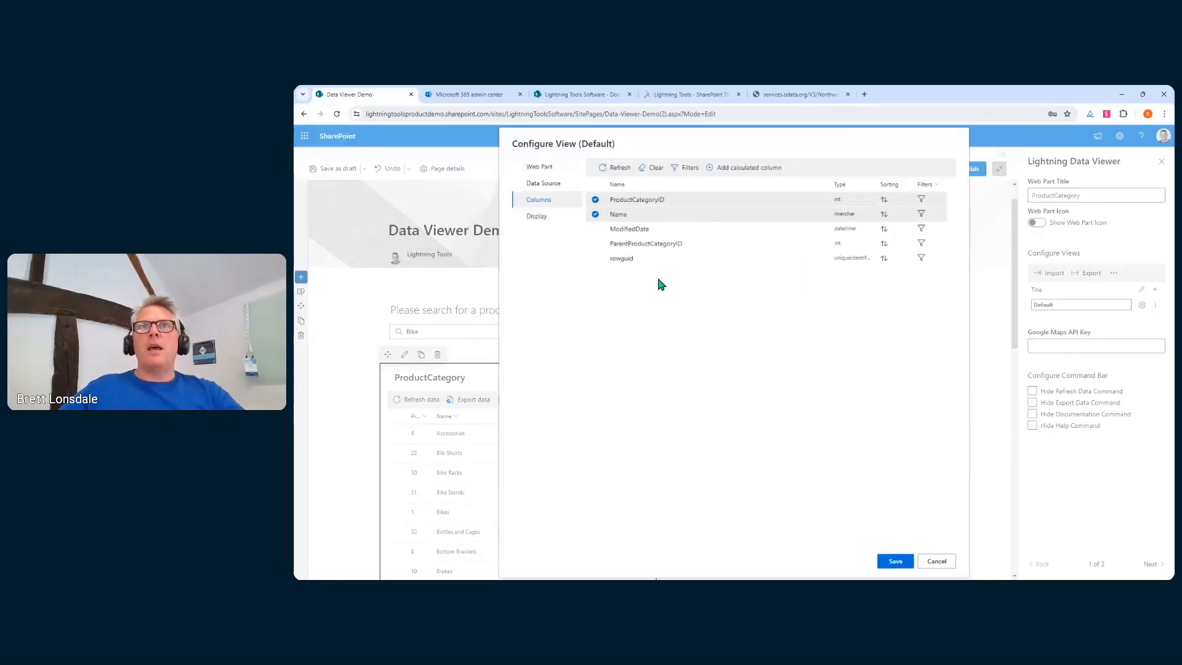
{"action": "left_click", "coordinate": [922, 215]}
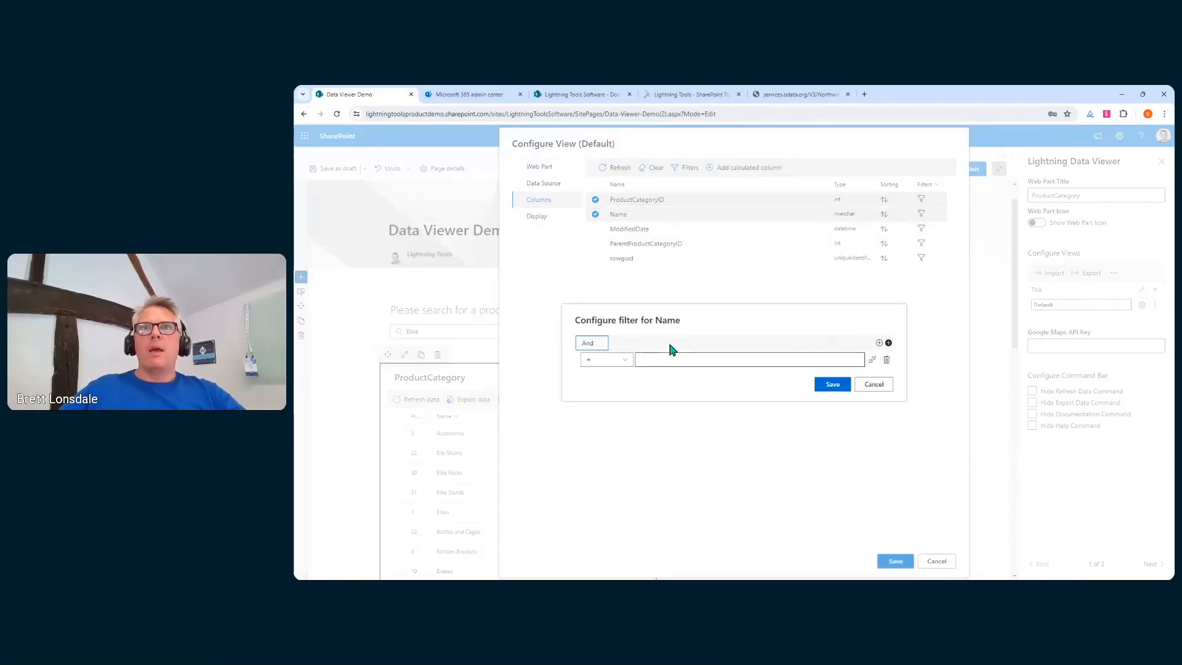
{"action": "left_click", "coordinate": [615, 362]}
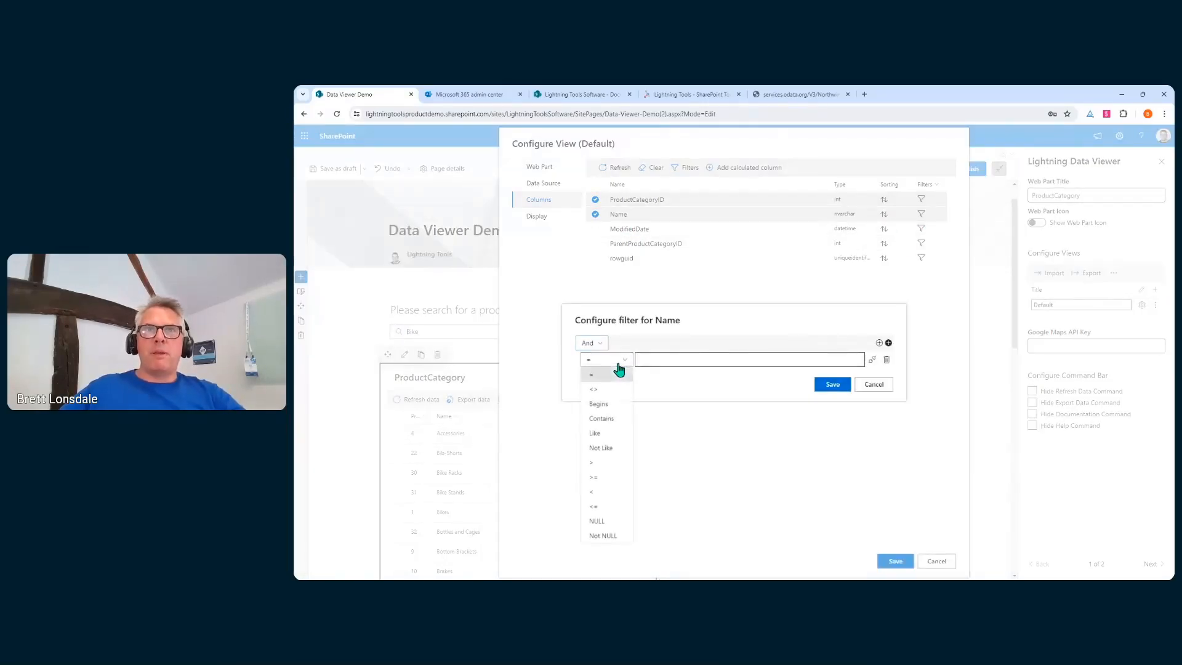
{"action": "left_click", "coordinate": [612, 419]}
Connect the Name filter value to the search box's Filter Value and save the view
{"action": "left_click", "coordinate": [714, 361]}
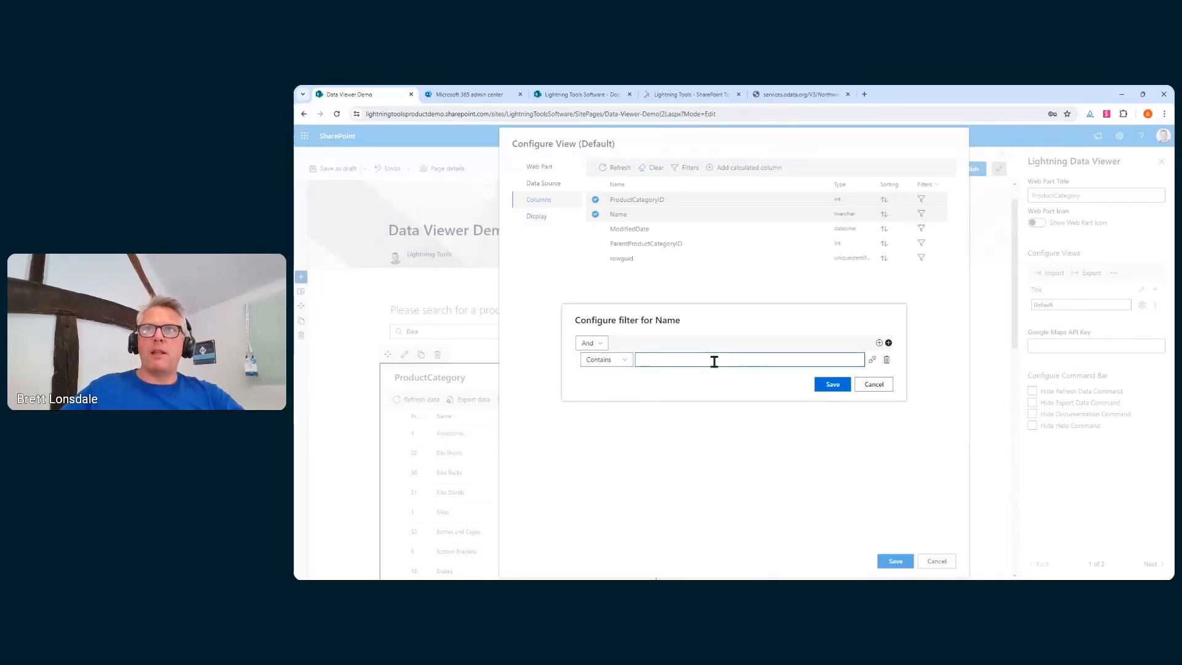
{"action": "left_click", "coordinate": [872, 360]}
{"action": "left_click", "coordinate": [855, 342]}
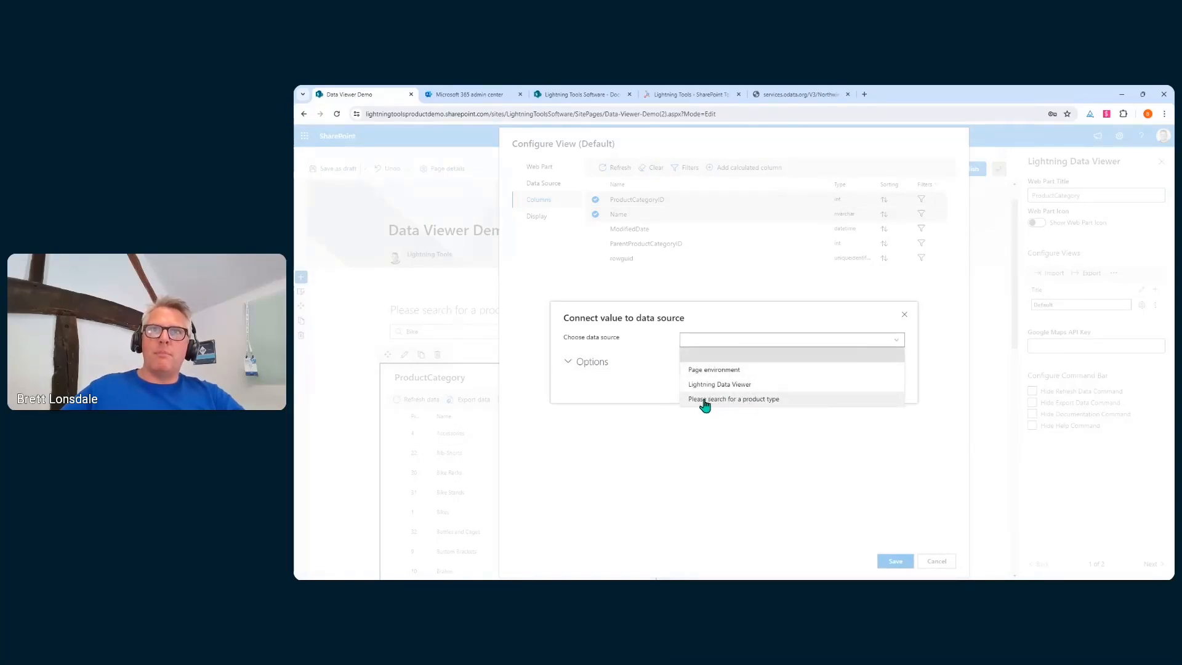
{"action": "left_click", "coordinate": [794, 403]}
{"action": "left_click", "coordinate": [769, 352]}
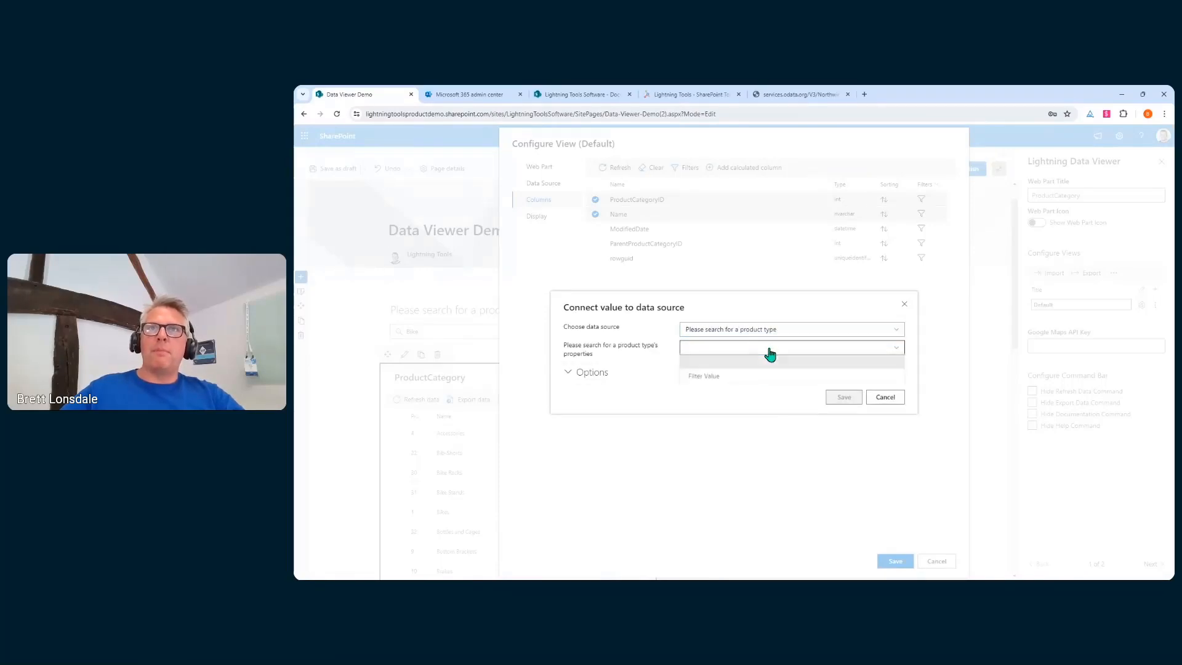
{"action": "left_click", "coordinate": [748, 377]}
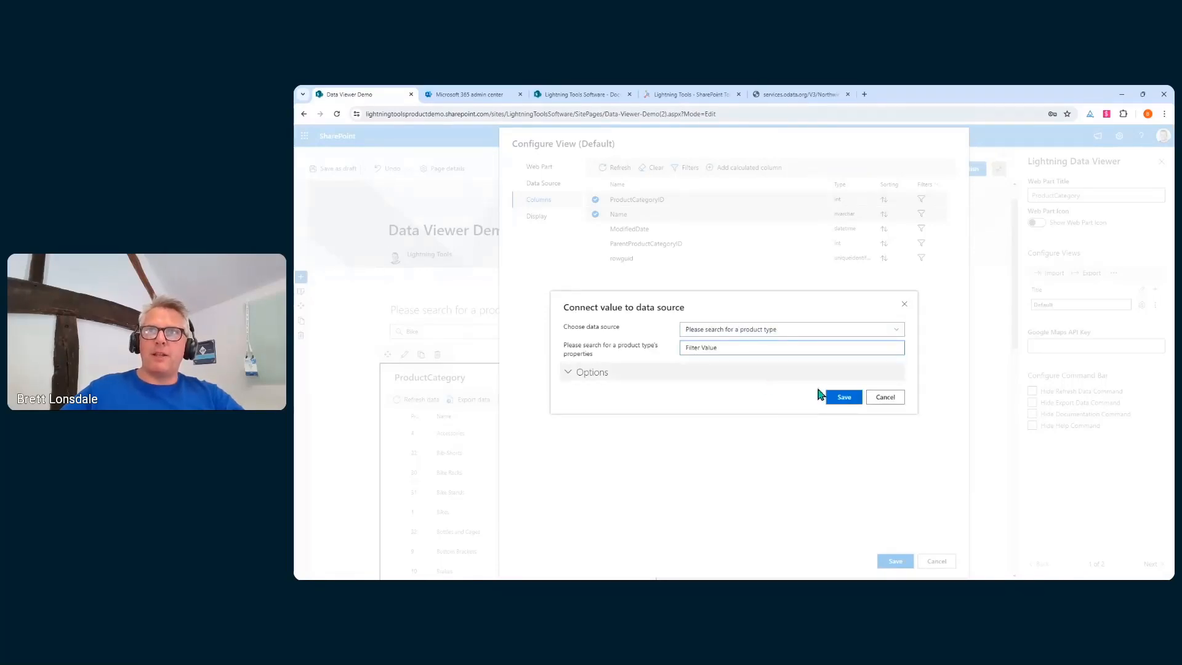
{"action": "left_click", "coordinate": [838, 397]}
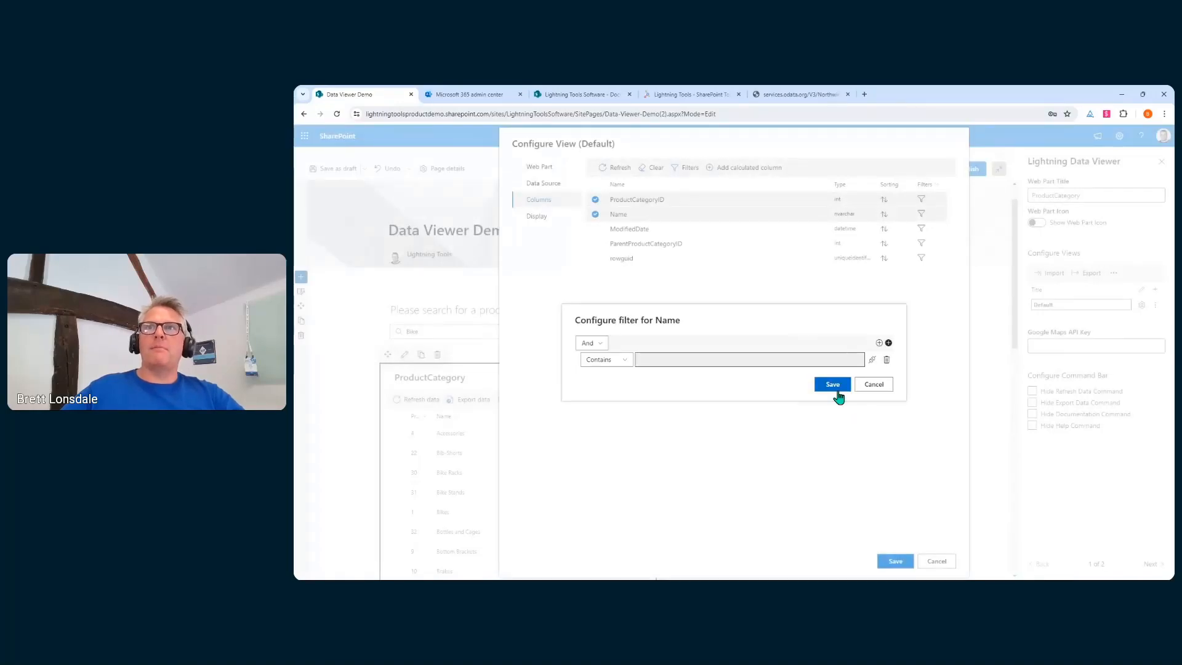
{"action": "left_click", "coordinate": [834, 385]}
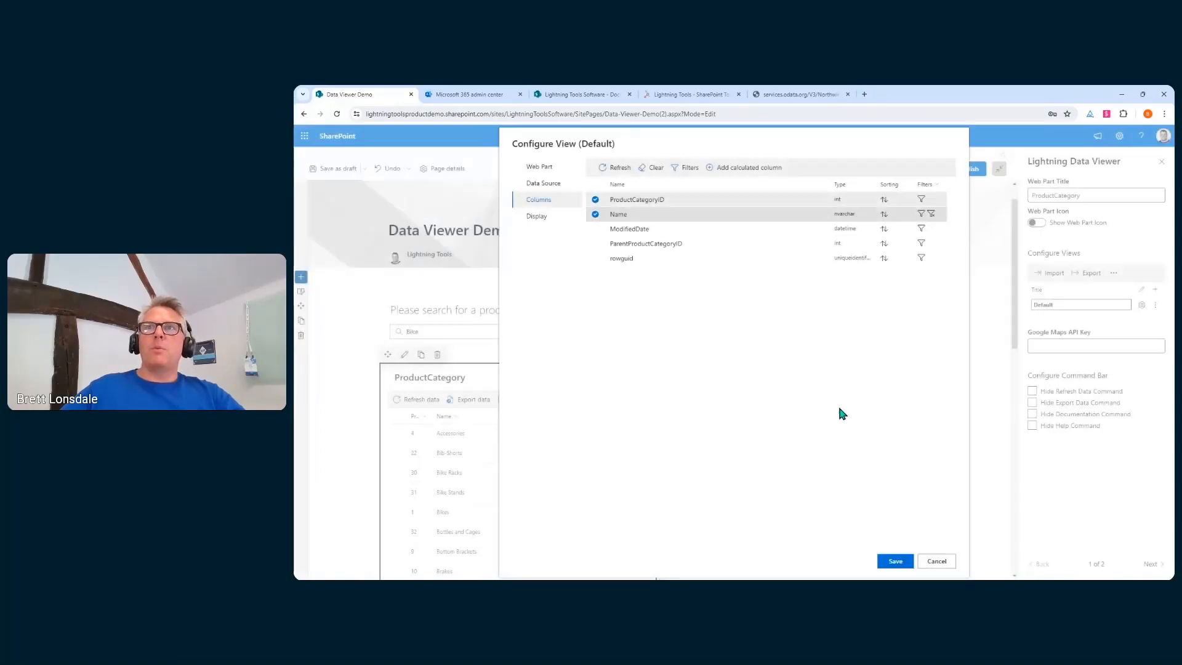
{"action": "left_click", "coordinate": [881, 566]}
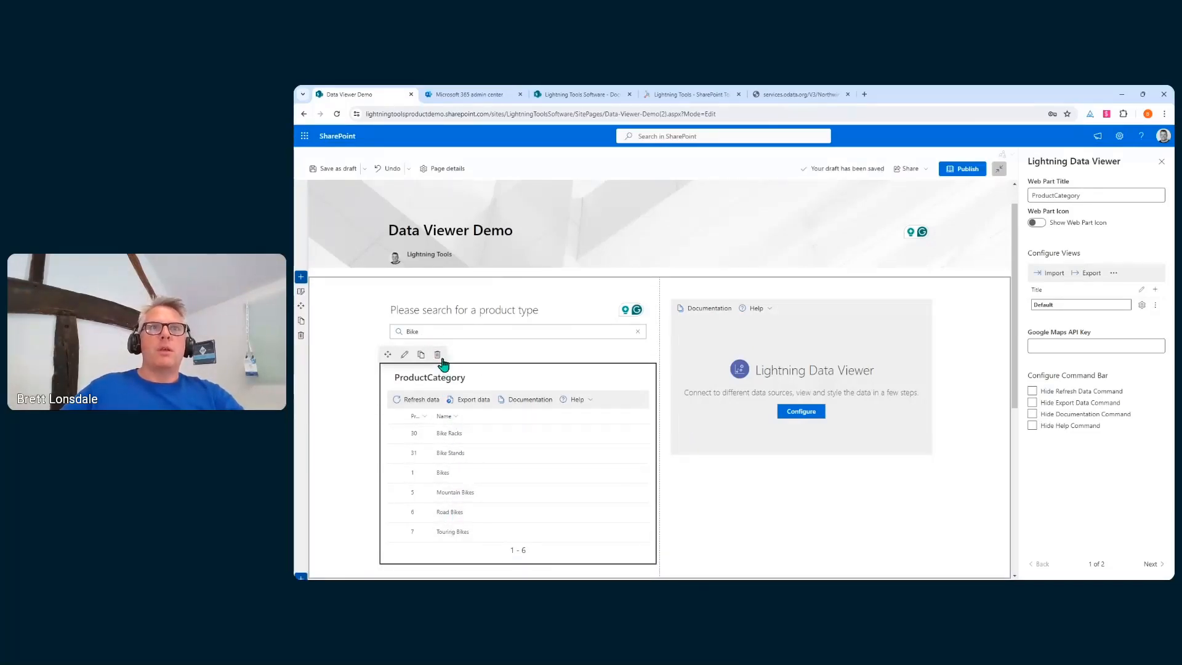
{"action": "left_click", "coordinate": [482, 330]}
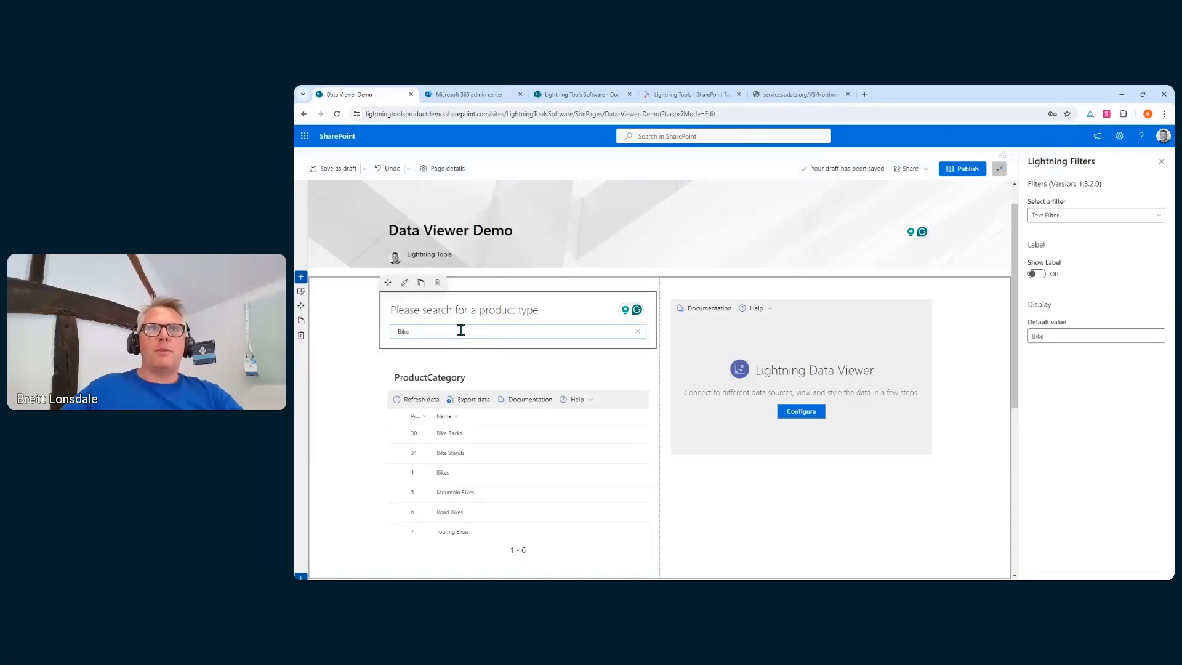
{"action": "type", "text": "Tour"}
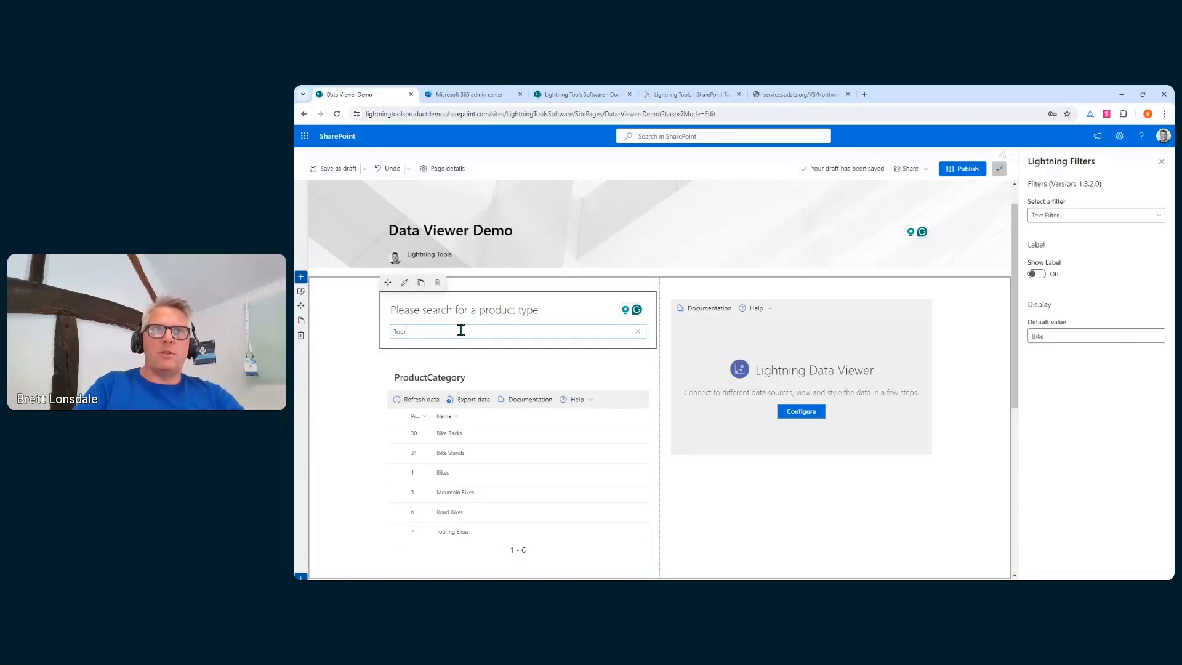
{"action": "type", "text": "ing"}
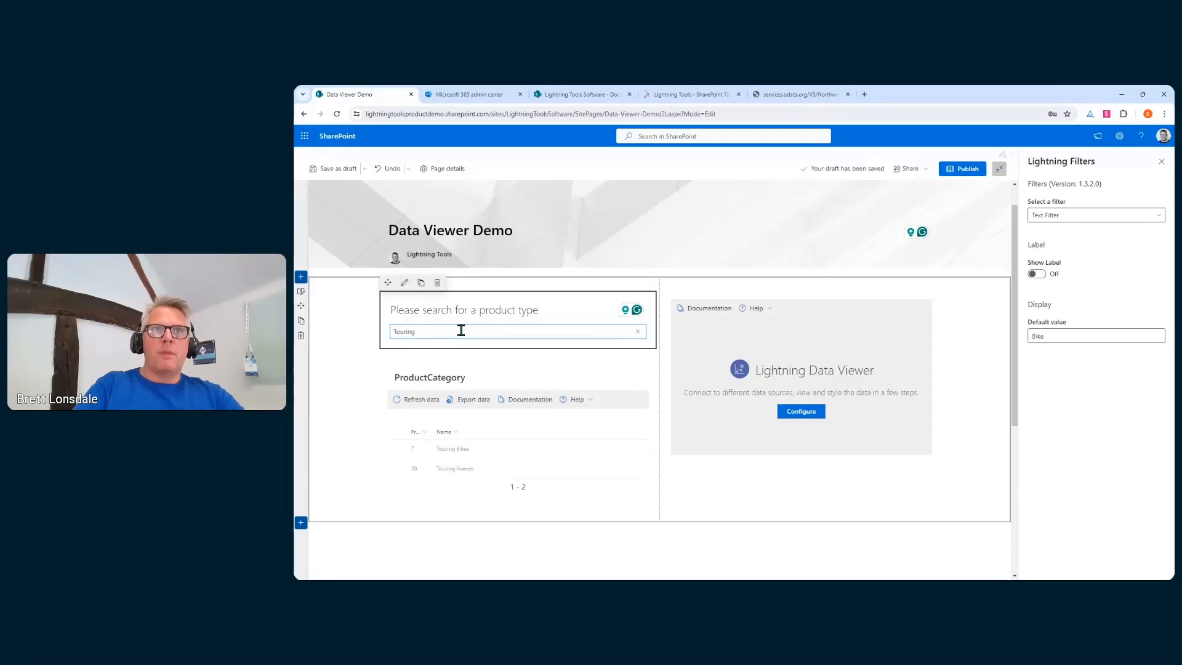
{"action": "key", "text": "BackSpace"}
{"action": "key", "text": "BackSpace"}
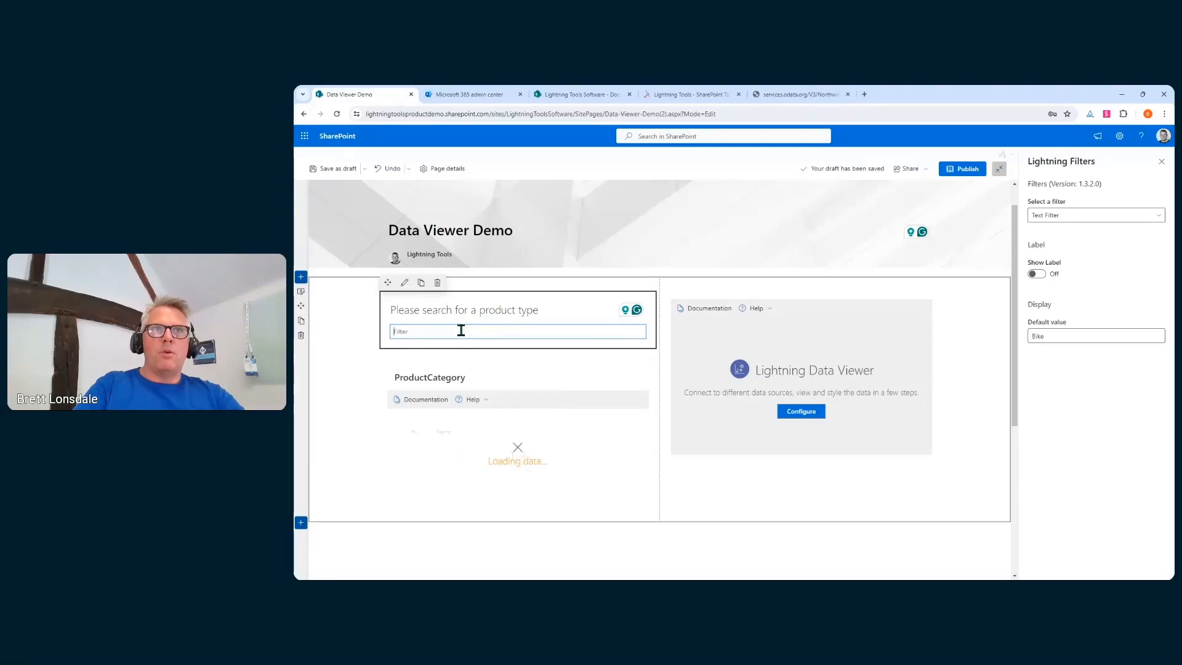
{"action": "type", "text": "Caps"}
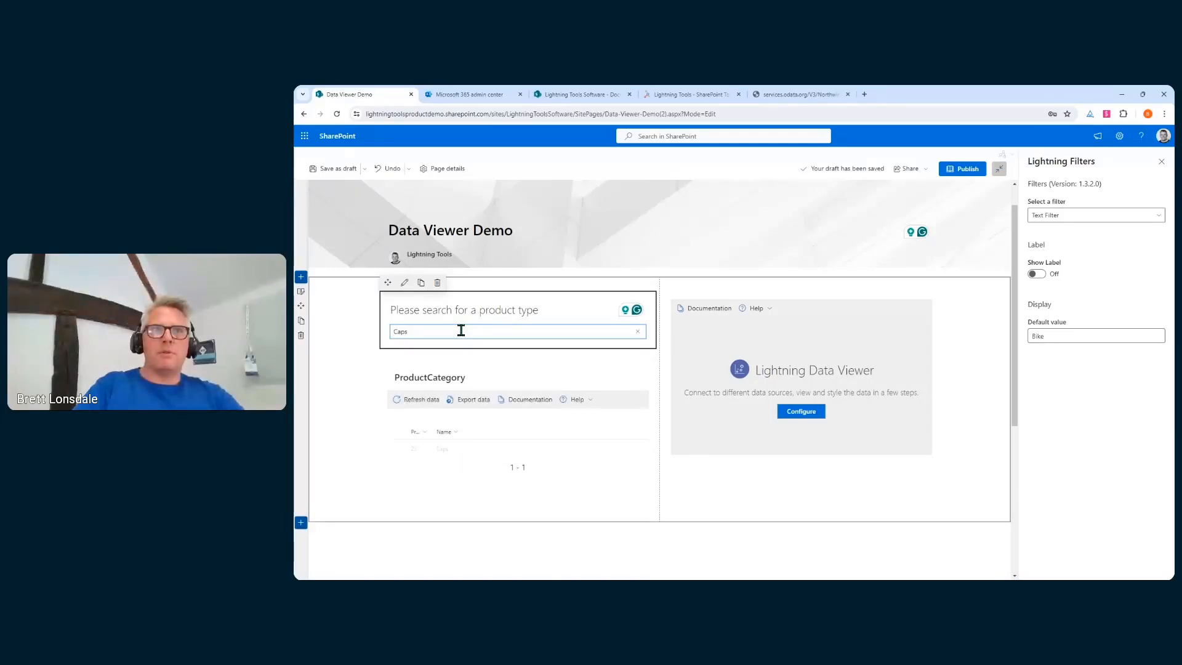
{"action": "key", "text": "BackSpace"}
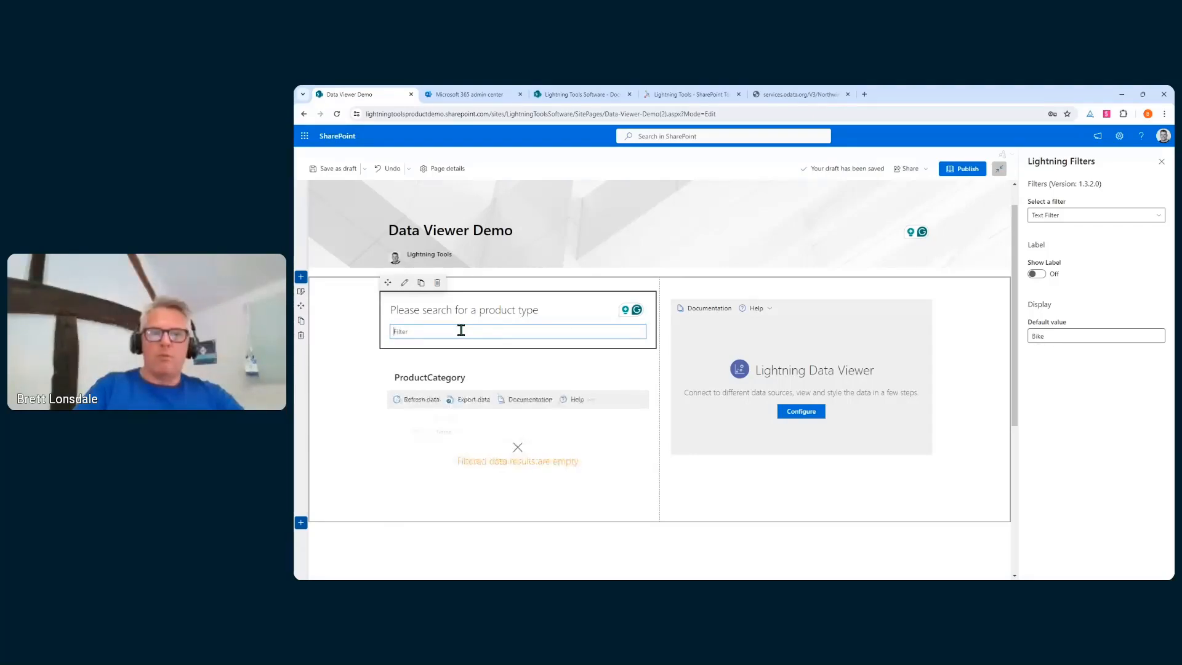
{"action": "type", "text": "Road"}
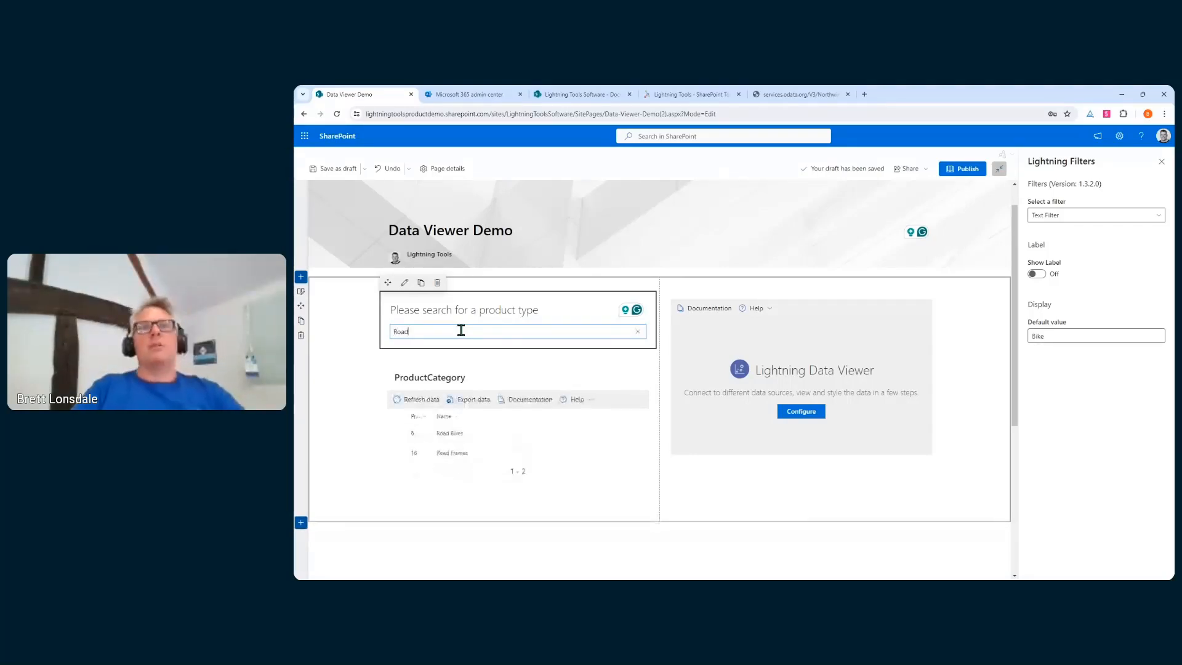
{"action": "key", "text": "BackSpace"}
{"action": "key", "text": "BackSpace"}
{"action": "key", "text": "BackSpace"}
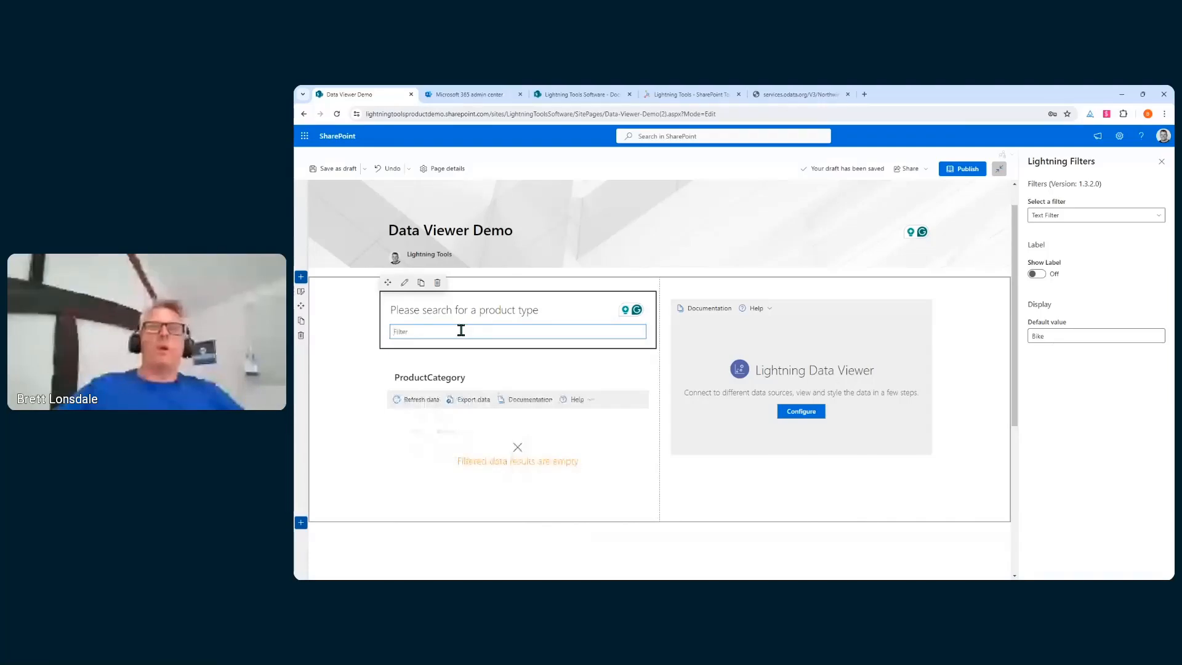
{"action": "type", "text": "Bike"}
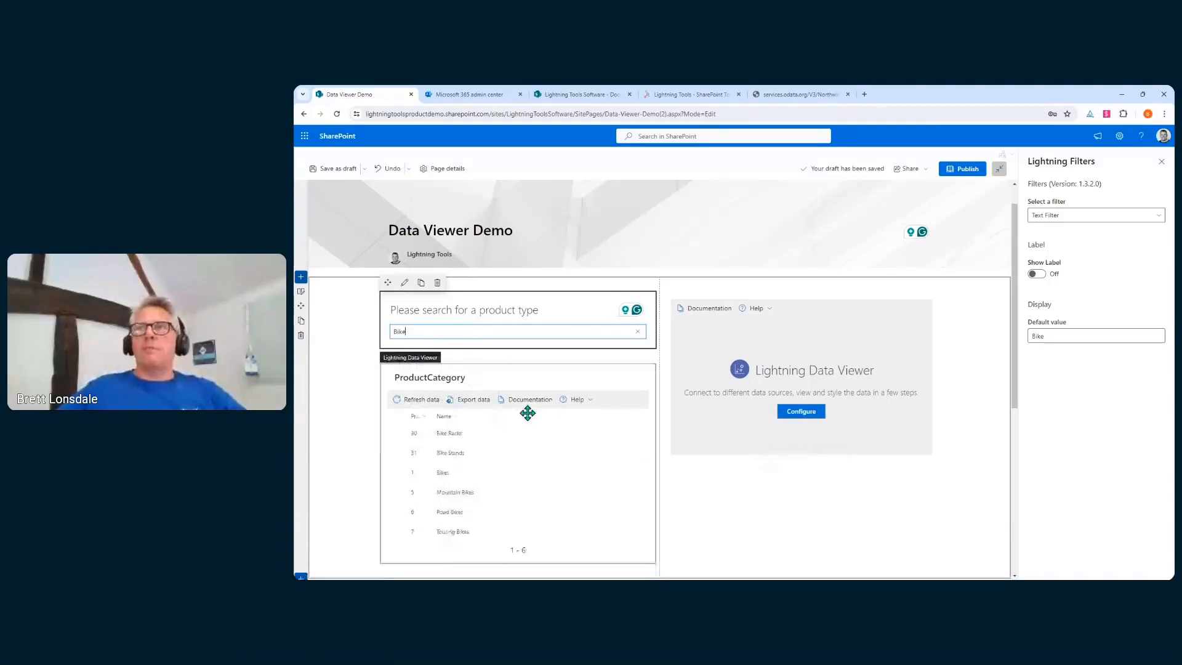
{"action": "left_click", "coordinate": [509, 453]}
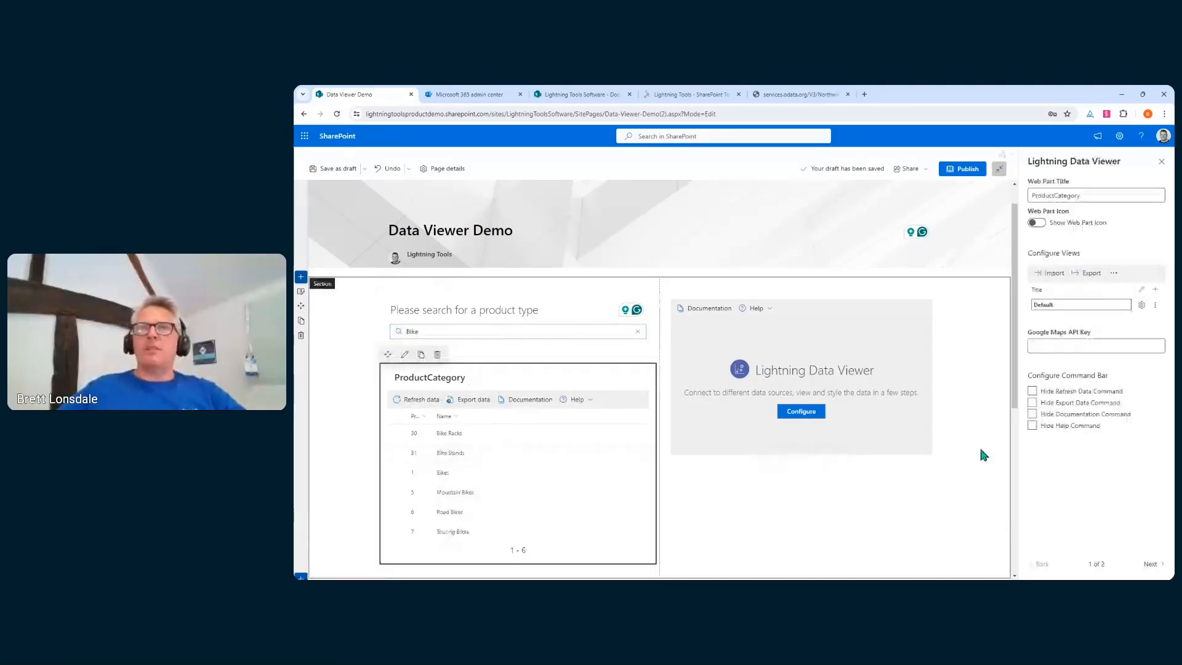
Hide the Refresh, Export, Documentation and Help commands on the ProductCategory grid
{"action": "left_click", "coordinate": [1032, 391]}
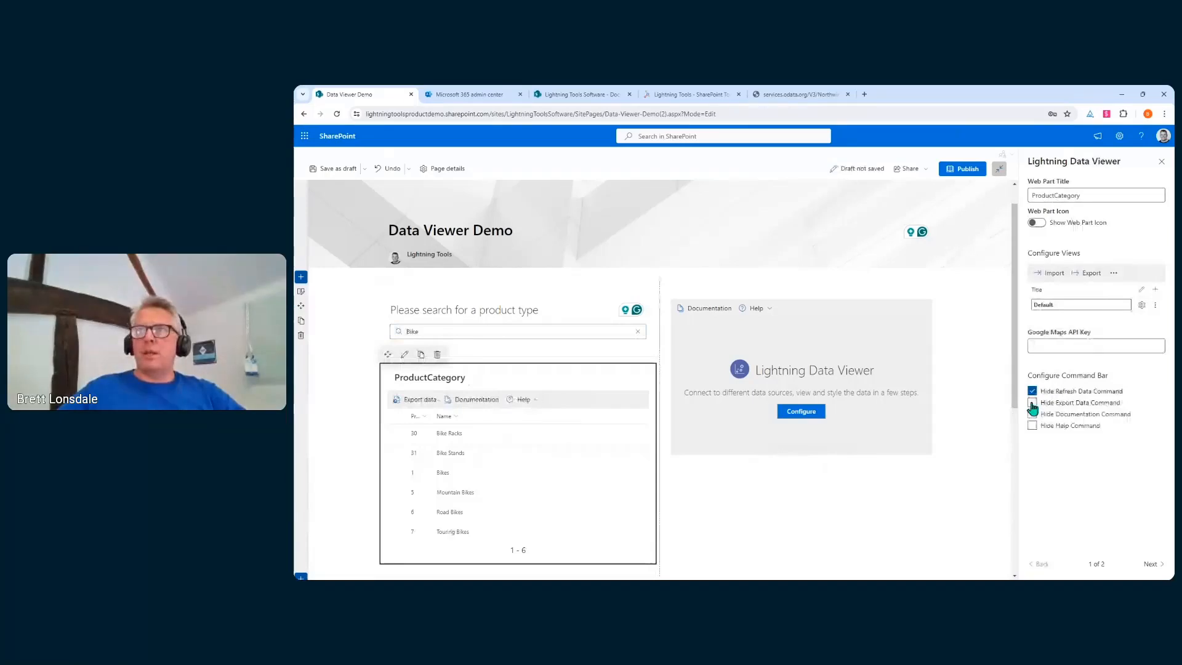
{"action": "left_click", "coordinate": [1032, 403]}
{"action": "left_click", "coordinate": [1032, 414]}
{"action": "left_click", "coordinate": [1032, 426]}
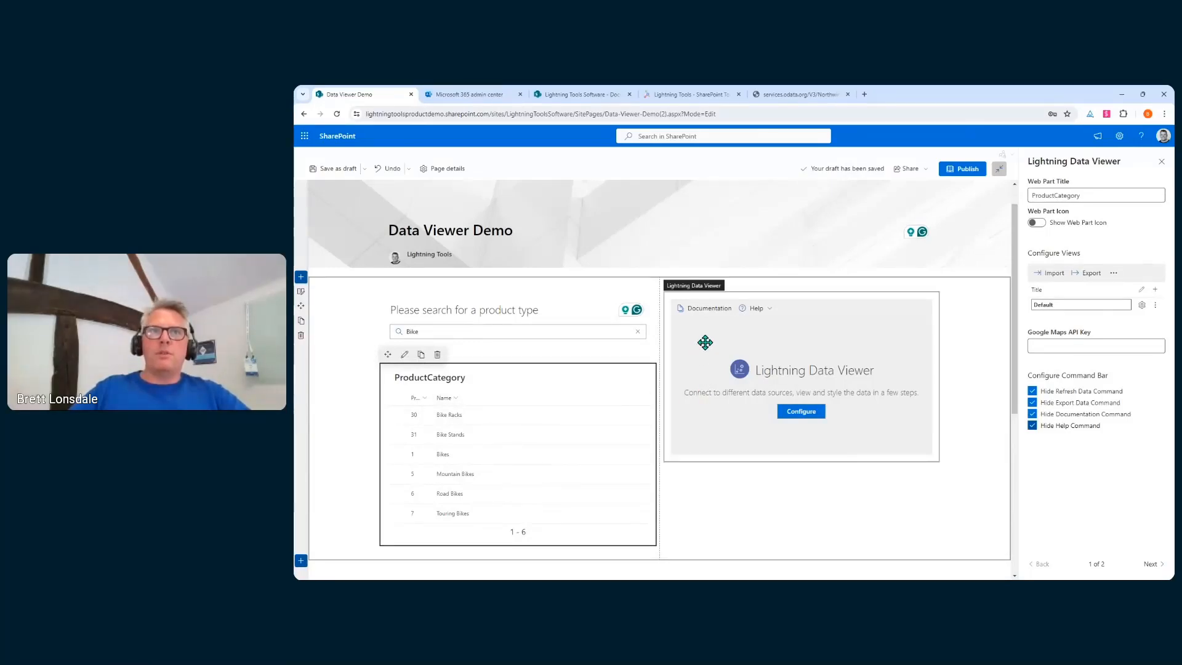
{"action": "scroll", "coordinate": [529, 425], "scroll_direction": "down", "scroll_amount": 2}
Add a new Lightning Data Viewer below the list with SQL Azure as its data source
{"action": "left_click", "coordinate": [518, 415]}
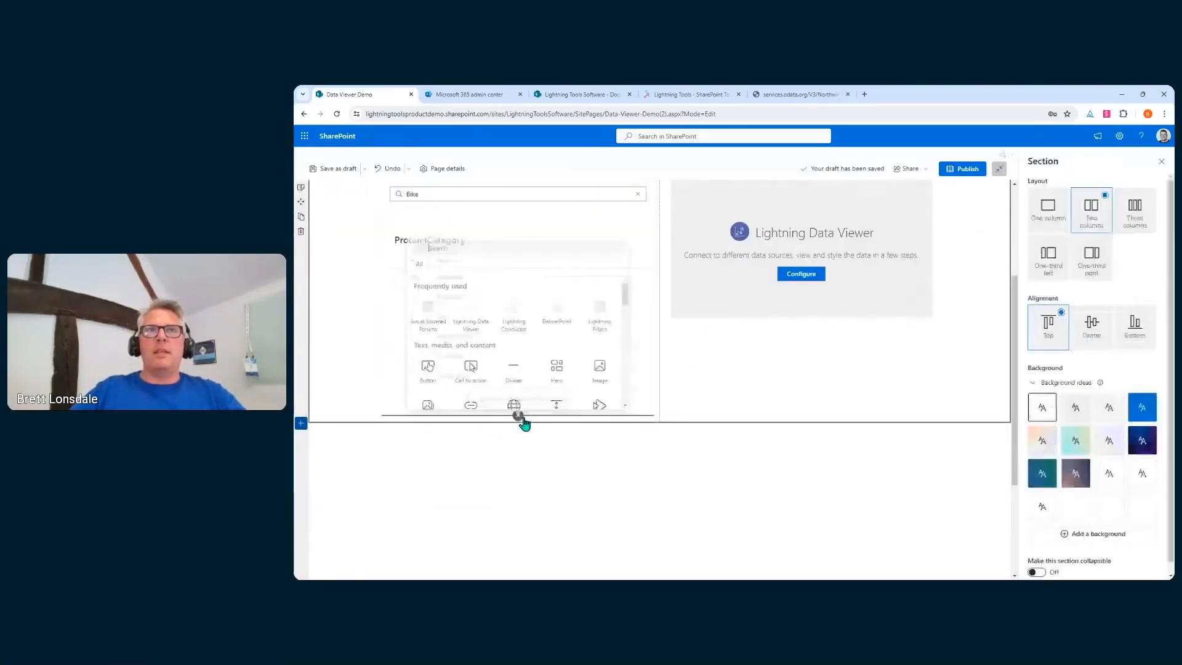
{"action": "left_click", "coordinate": [480, 324]}
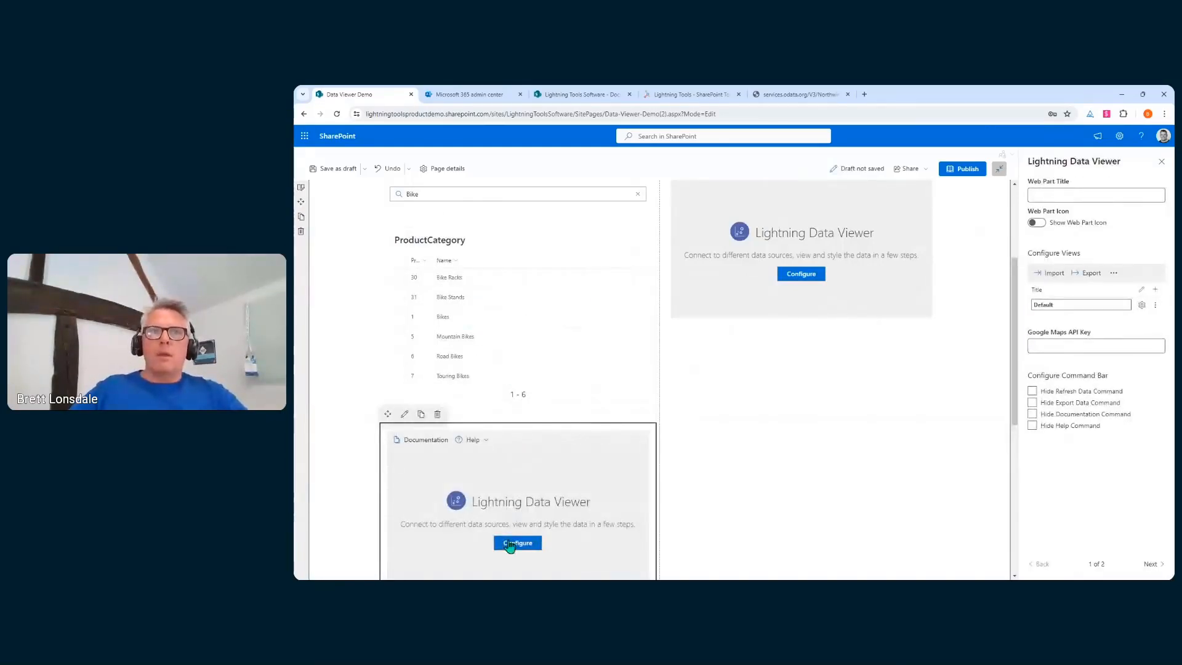
{"action": "left_click", "coordinate": [517, 542]}
{"action": "left_click", "coordinate": [778, 278]}
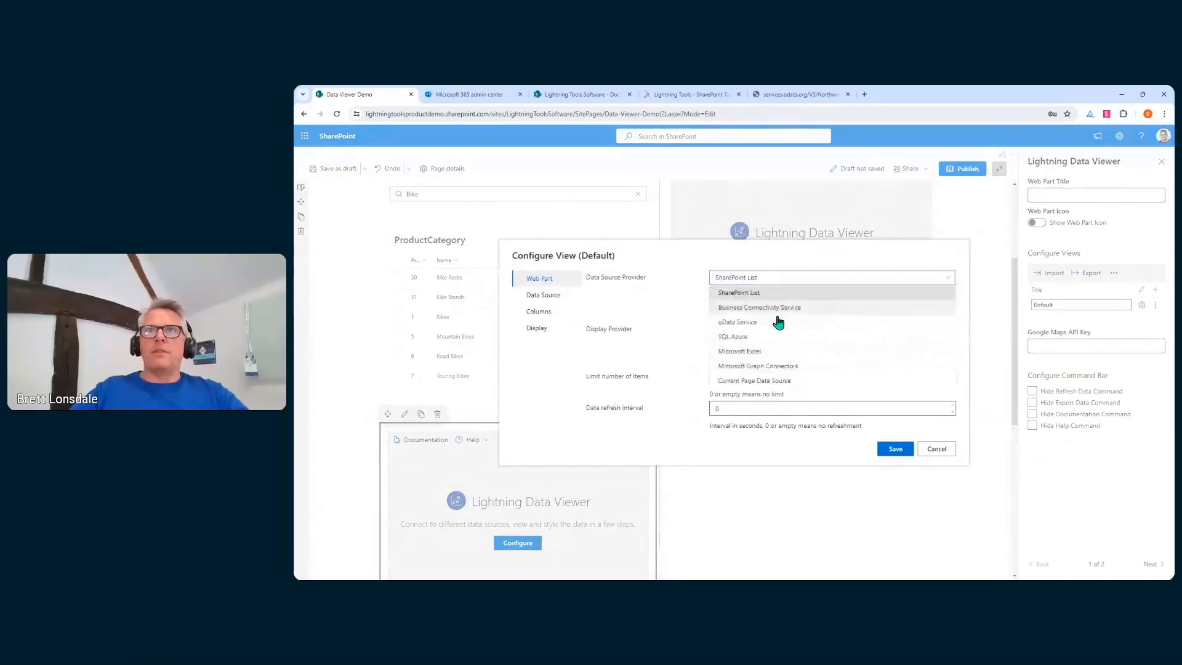
{"action": "left_click", "coordinate": [780, 319]}
Enter server ltdemo.database.windows.net and fill in the saved database password
{"action": "left_click", "coordinate": [544, 301]}
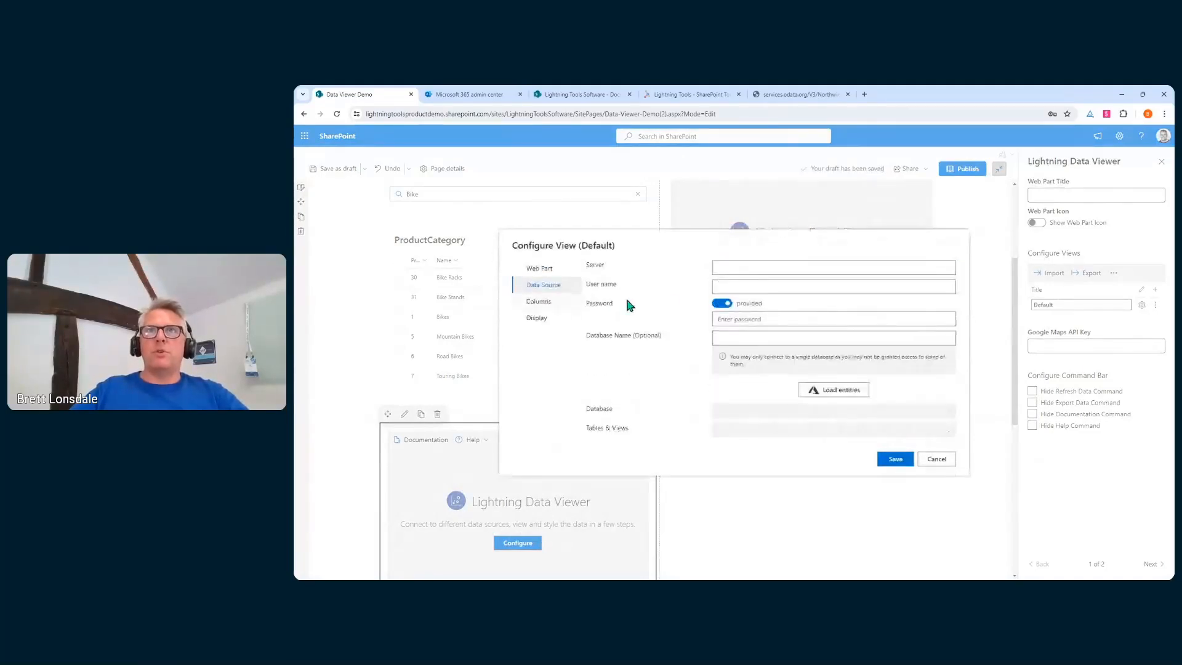
{"action": "left_click", "coordinate": [743, 269]}
{"action": "type", "text": "ltdemo.database.windows.net"}
{"action": "left_click", "coordinate": [771, 284]}
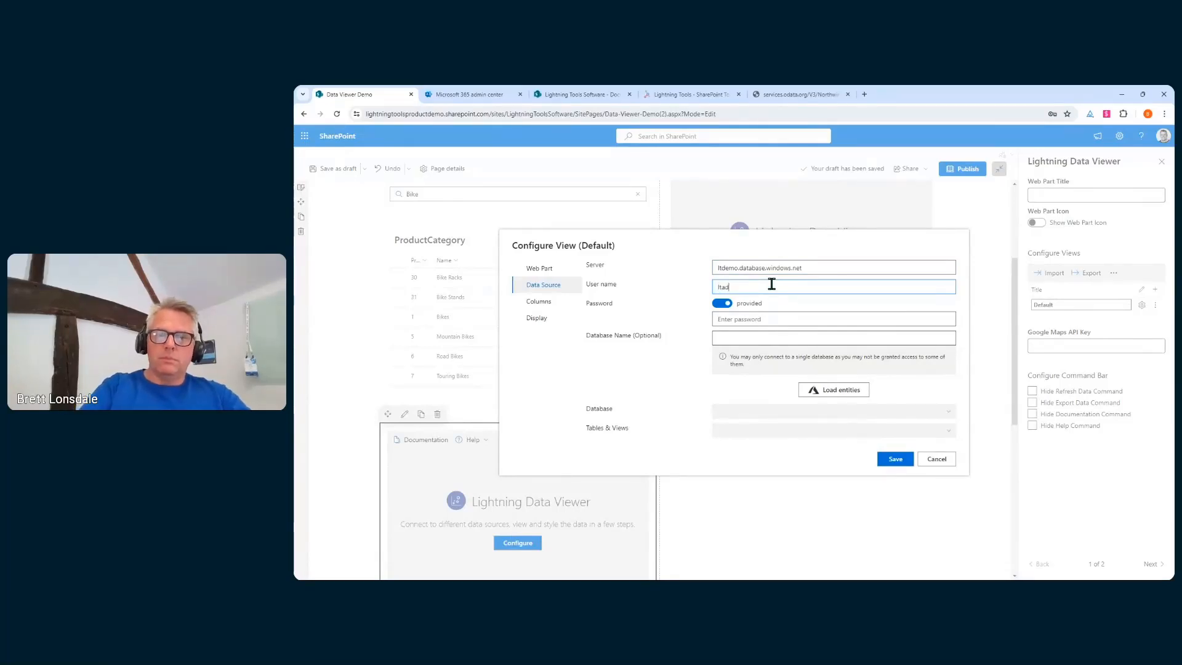
{"action": "key", "text": "Tab"}
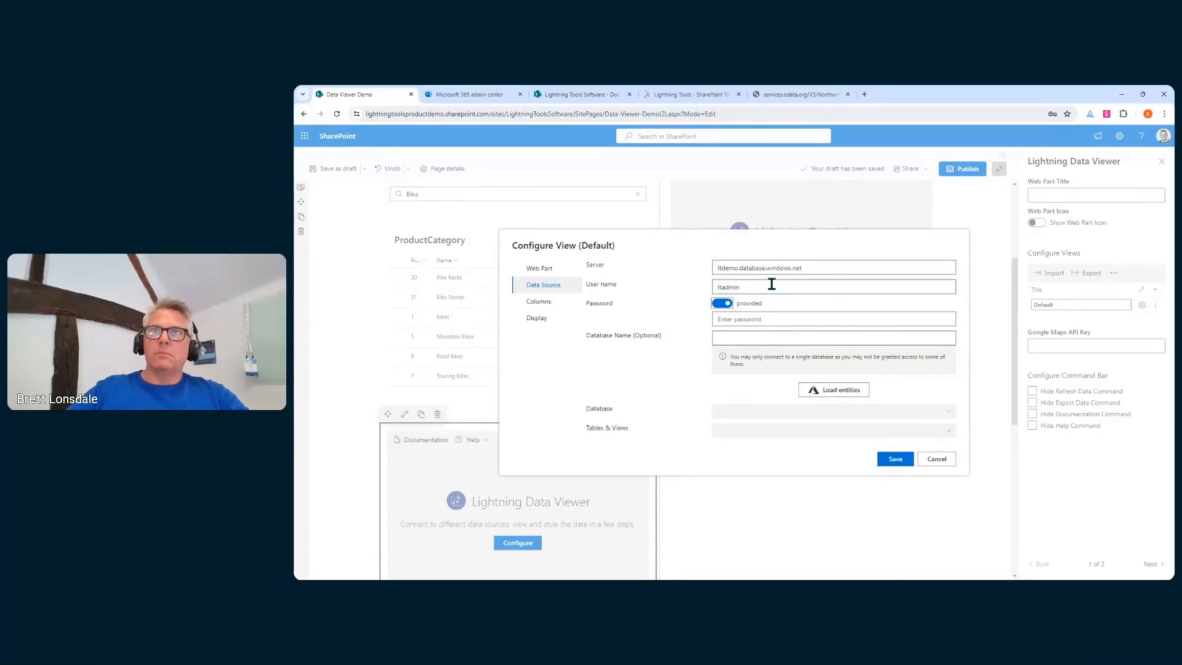
{"action": "left_click", "coordinate": [779, 316]}
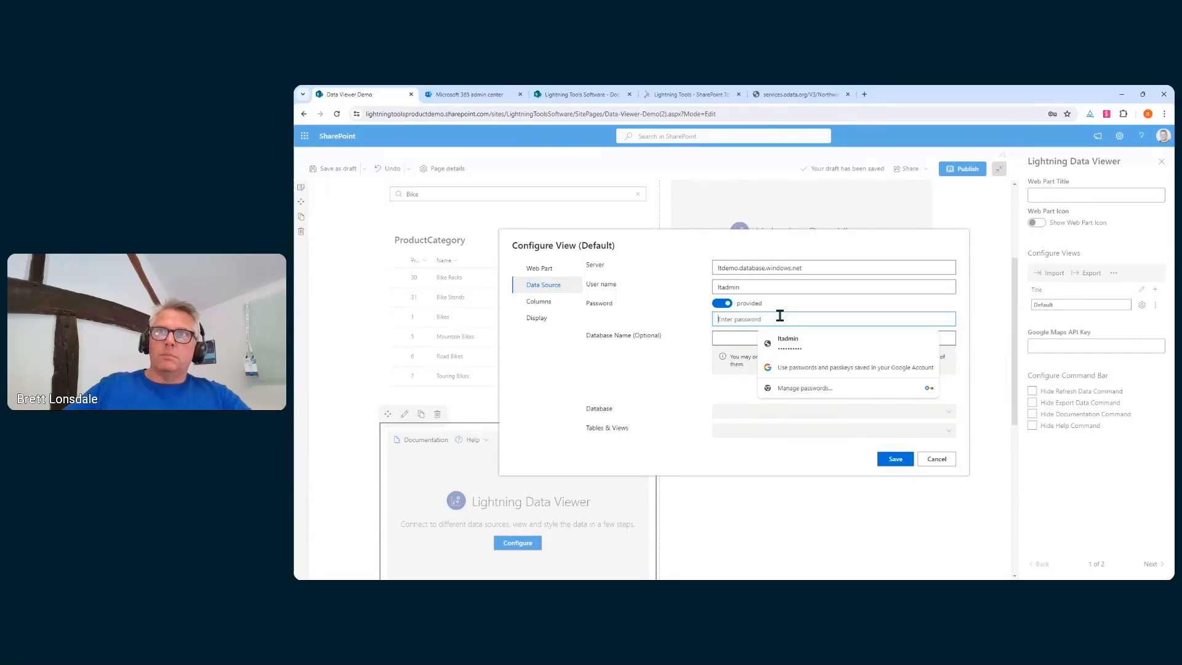
{"action": "left_click", "coordinate": [794, 340]}
Set database AdventureWorks, load its entities, and choose the Product table
{"action": "left_click", "coordinate": [757, 342]}
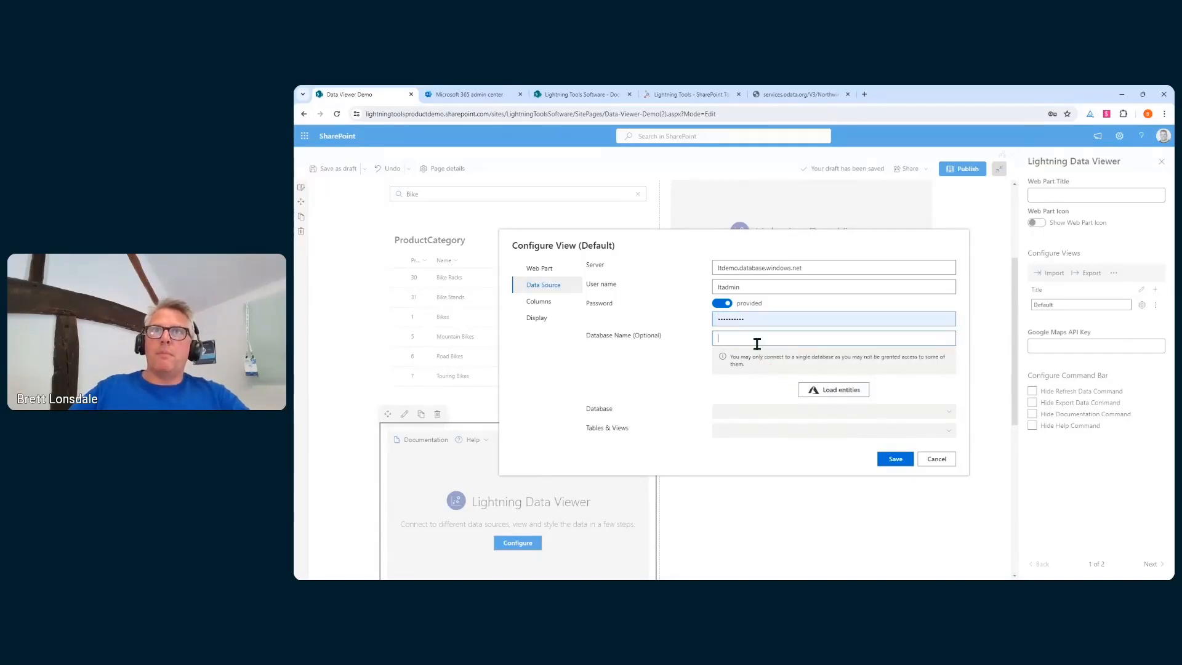
{"action": "type", "text": "Adventure"}
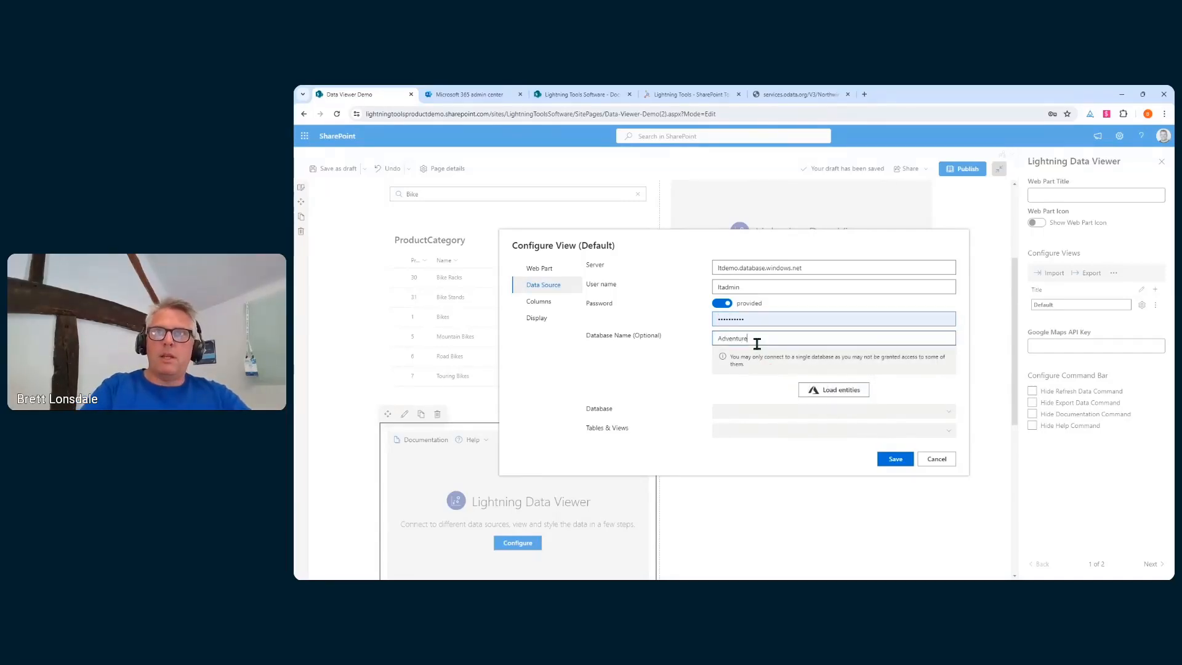
{"action": "type", "text": "Works"}
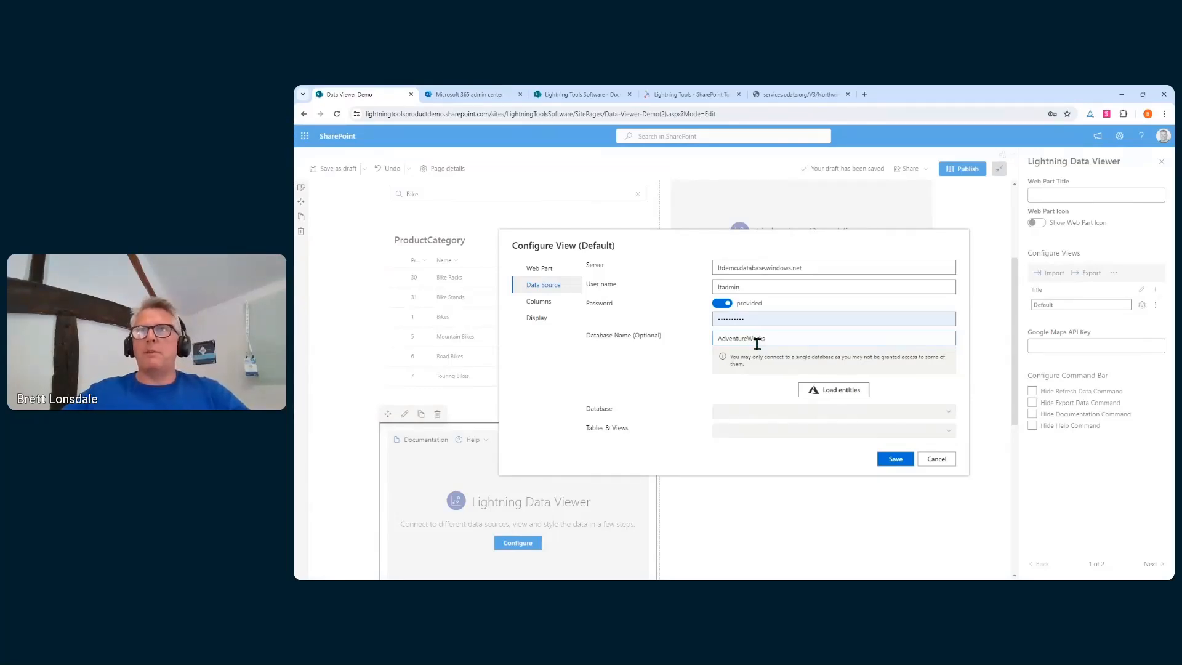
{"action": "left_click", "coordinate": [811, 391]}
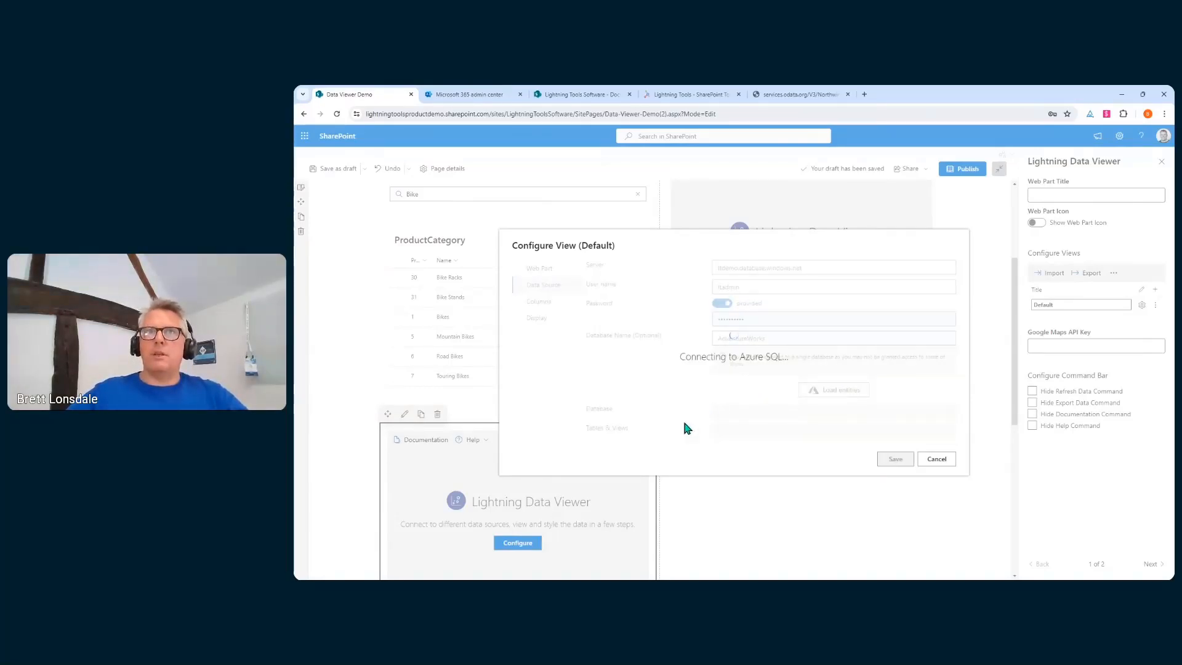
{"action": "left_click", "coordinate": [834, 429]}
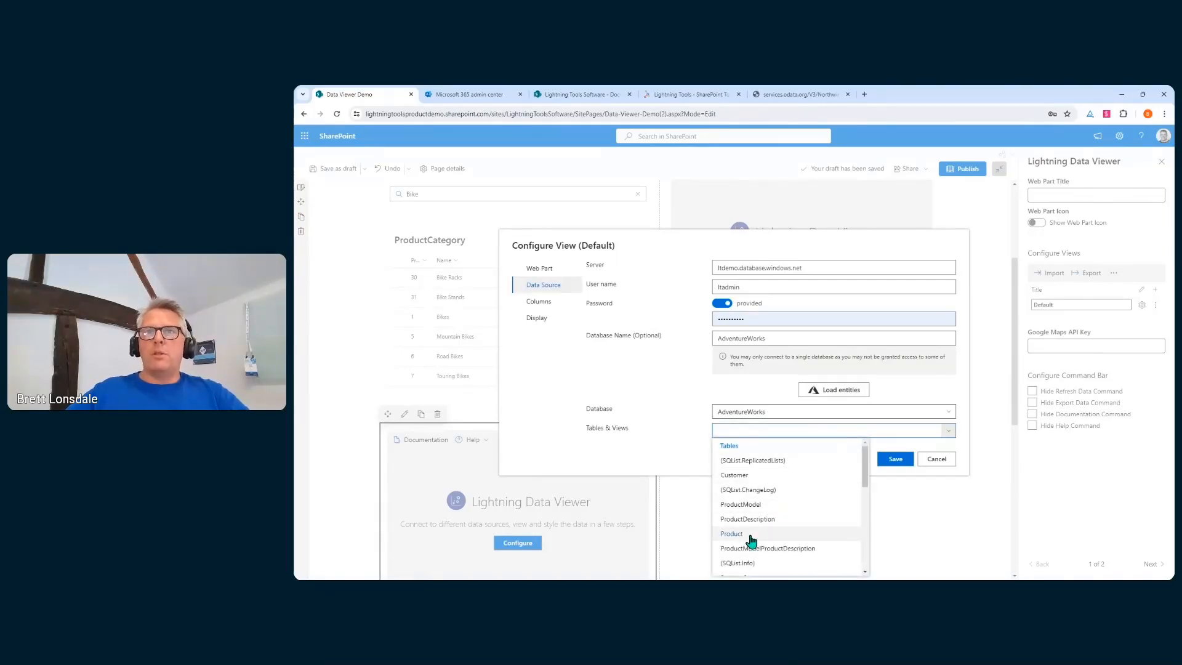
{"action": "left_click", "coordinate": [794, 534]}
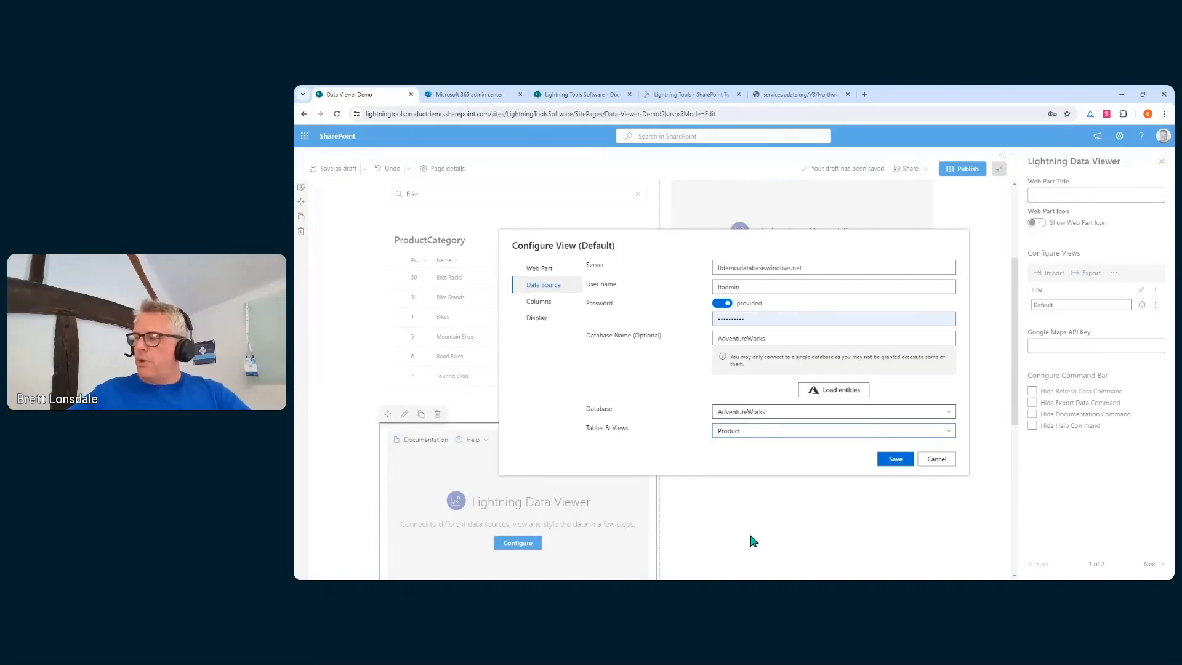
Include Name, ProductCategoryID, Color, ListPrice, Size and ProductID columns, reordering Color and ListPrice
{"action": "left_click", "coordinate": [559, 302]}
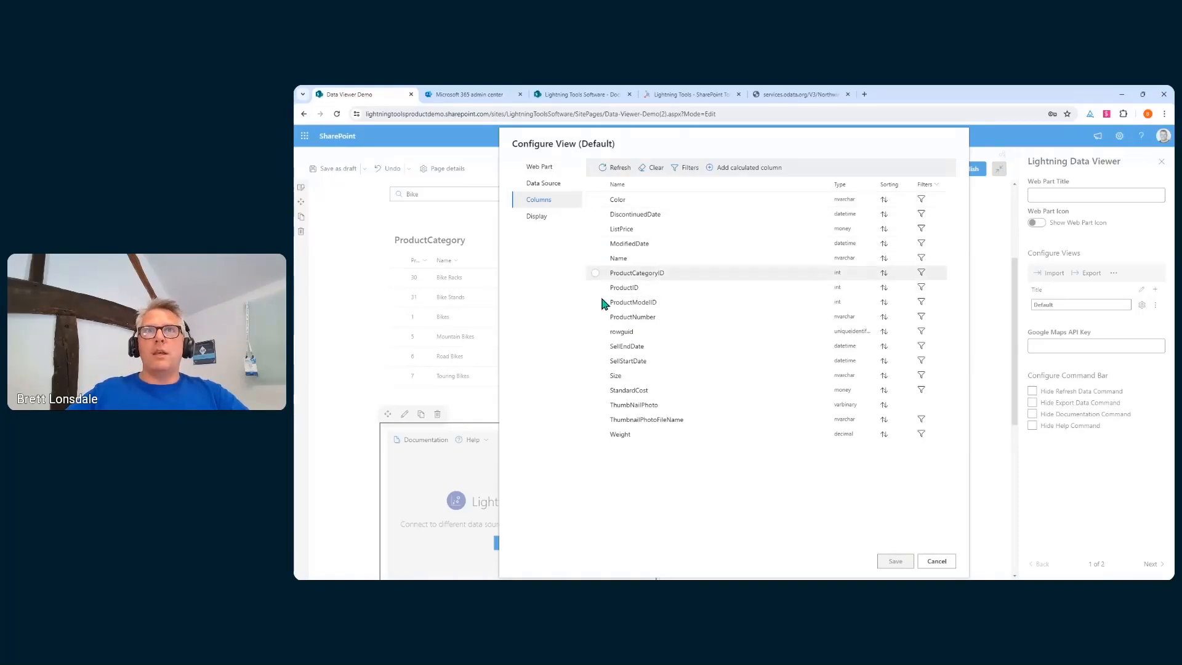
{"action": "left_click", "coordinate": [595, 257]}
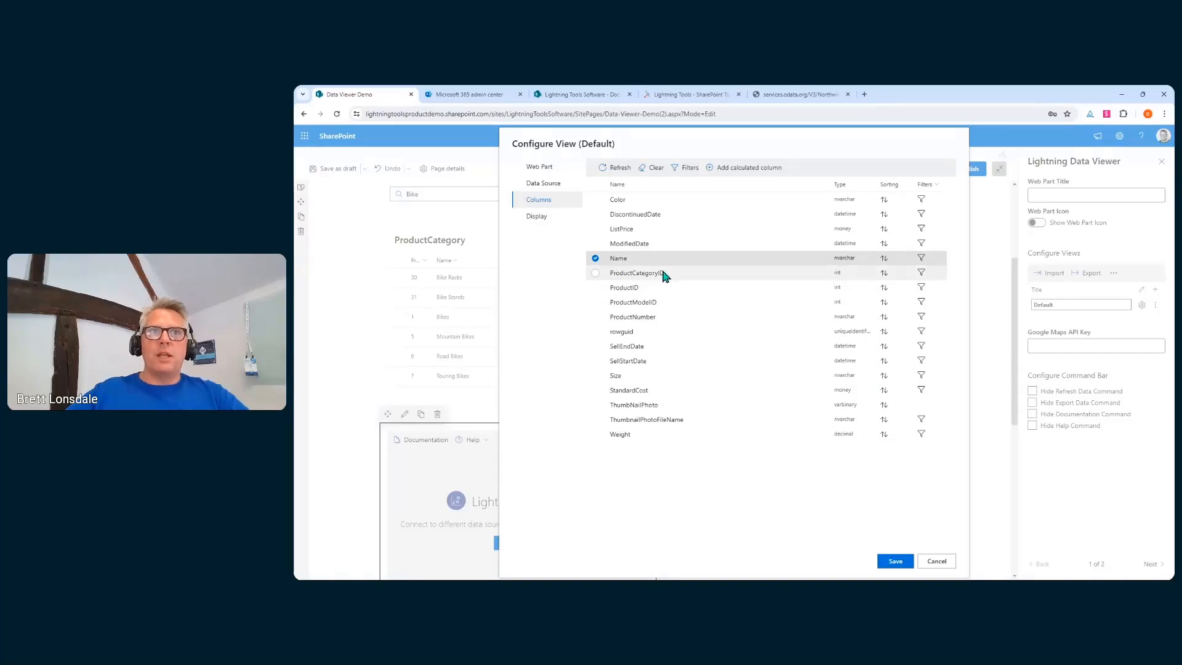
{"action": "left_click", "coordinate": [616, 273]}
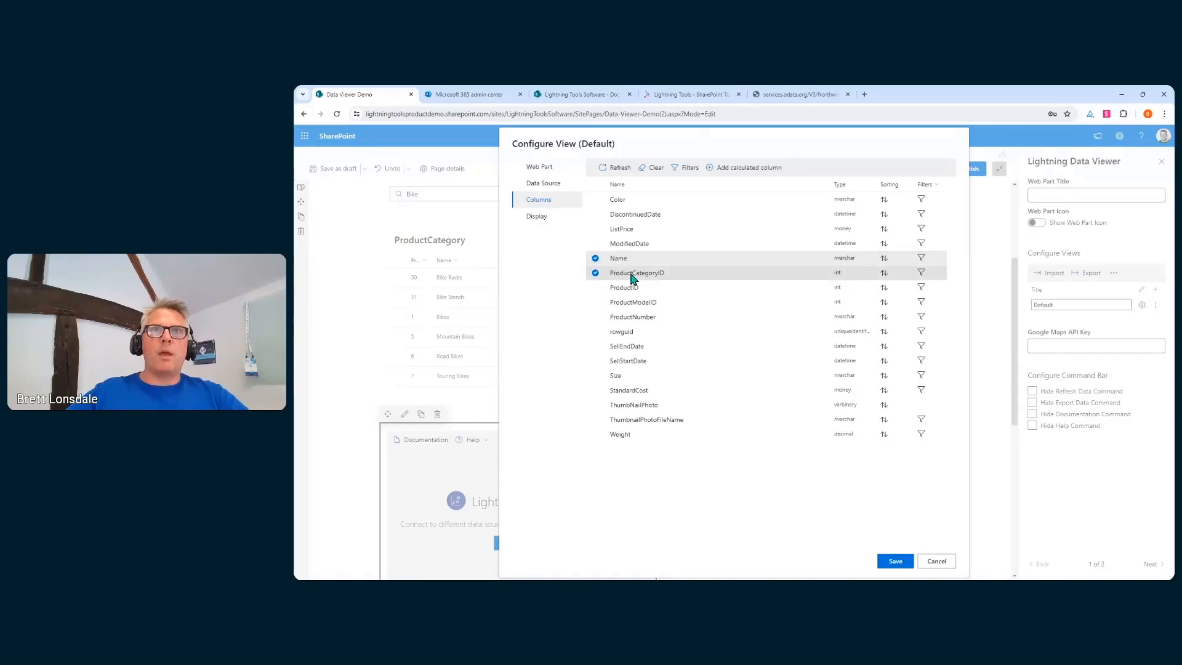
{"action": "left_click", "coordinate": [595, 273]}
{"action": "left_click", "coordinate": [595, 273]}
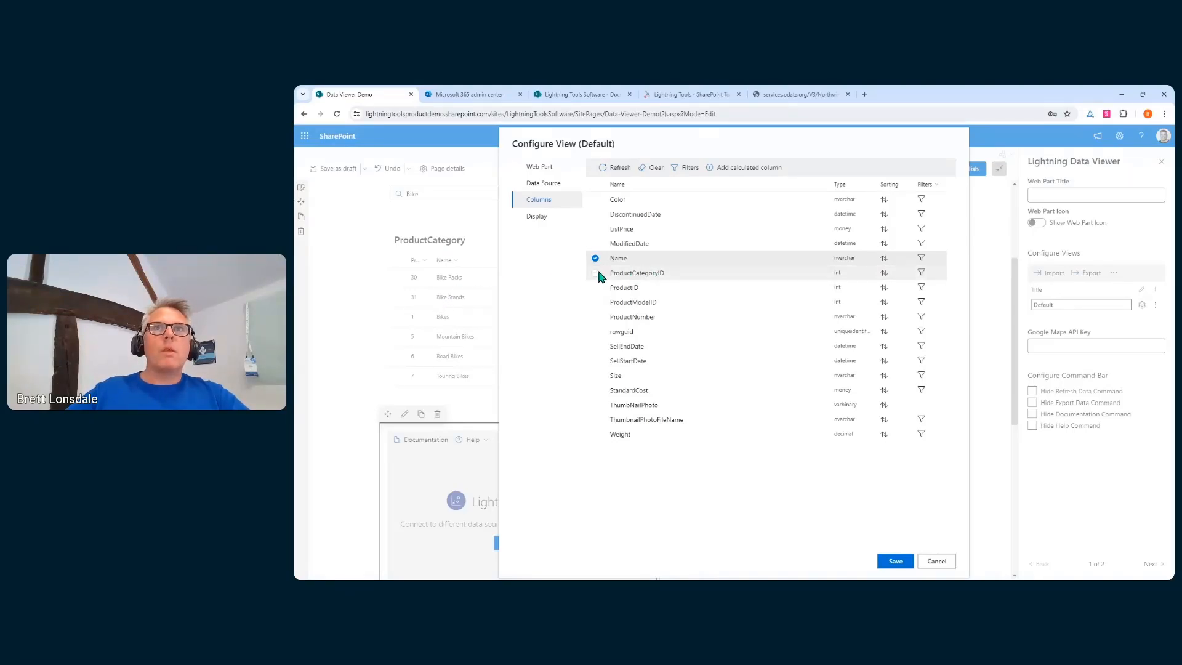
{"action": "left_click", "coordinate": [591, 202]}
{"action": "left_click", "coordinate": [595, 229]}
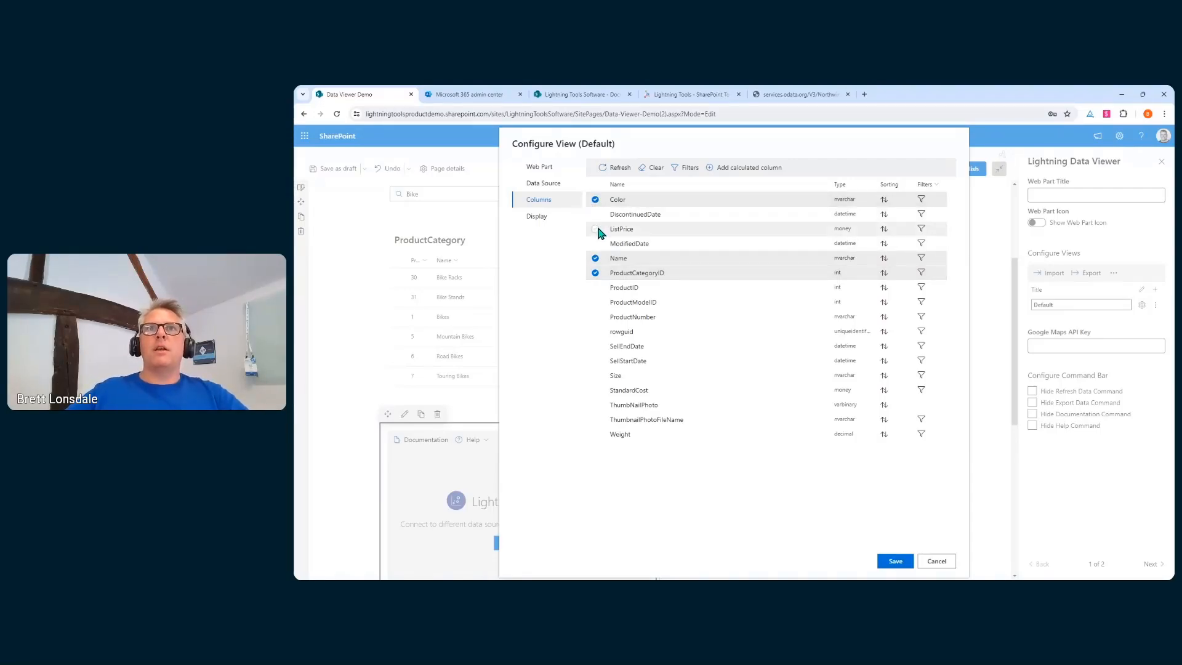
{"action": "left_click_drag", "start_coordinate": [629, 248], "coordinate": [629, 317]}
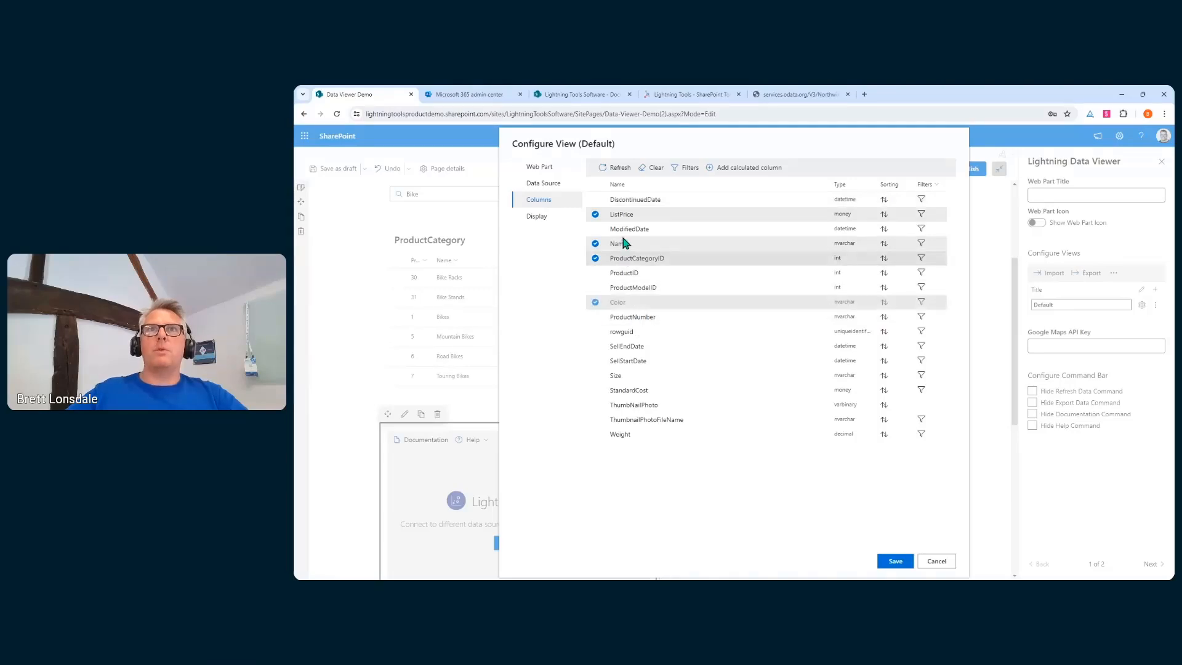
{"action": "left_click_drag", "start_coordinate": [622, 215], "coordinate": [625, 297]}
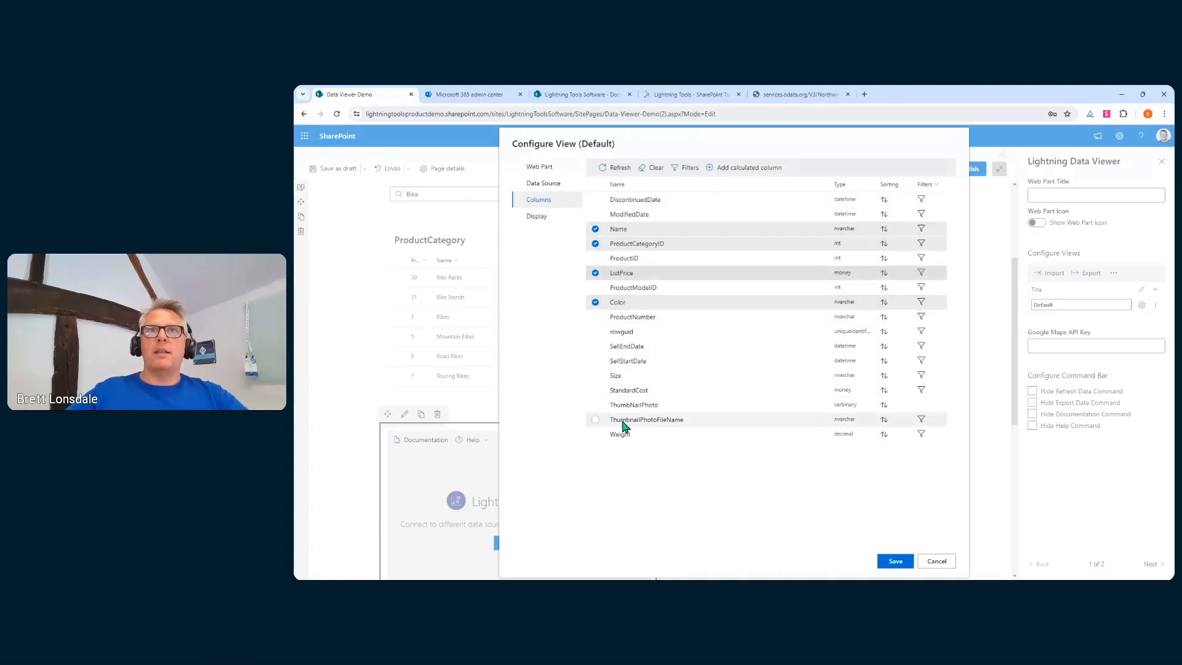
{"action": "left_click", "coordinate": [596, 376]}
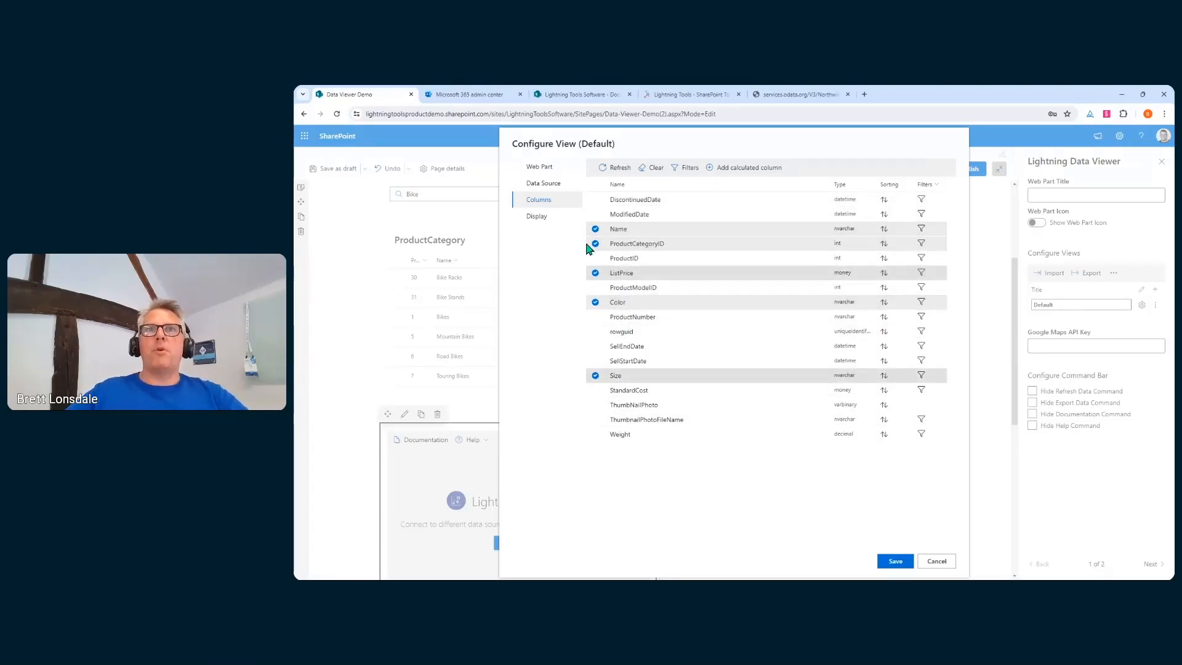
{"action": "left_click", "coordinate": [595, 259]}
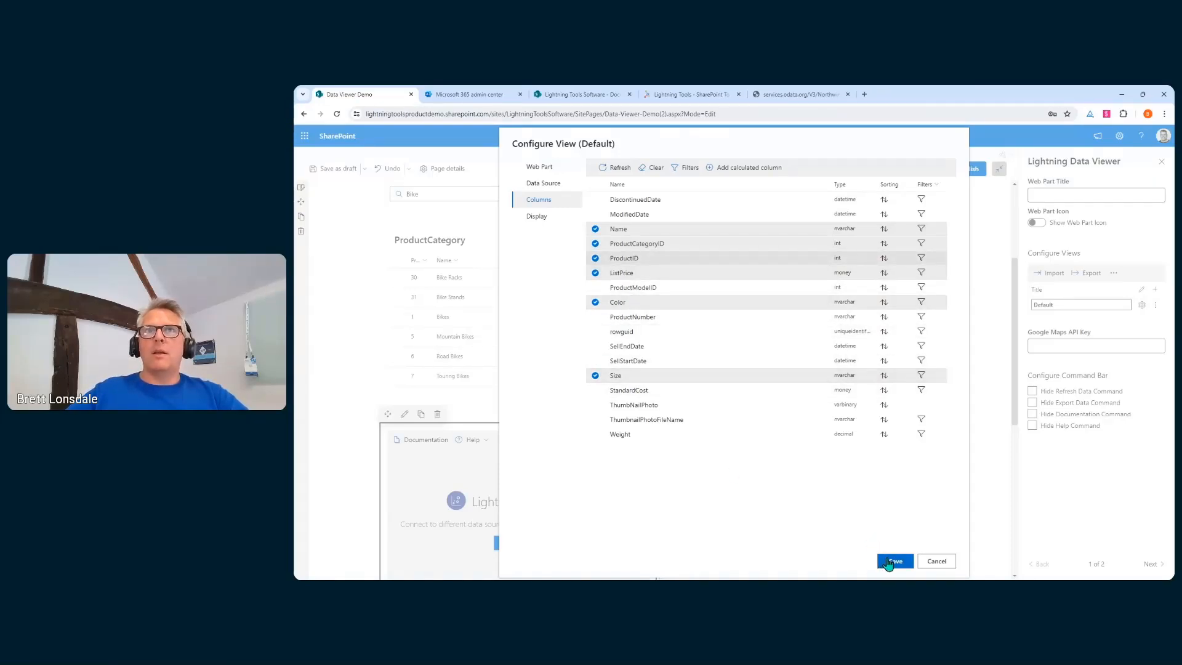
Format ListPrice as Currency and make the grid header sticky with 25 records per page
{"action": "left_click", "coordinate": [558, 221]}
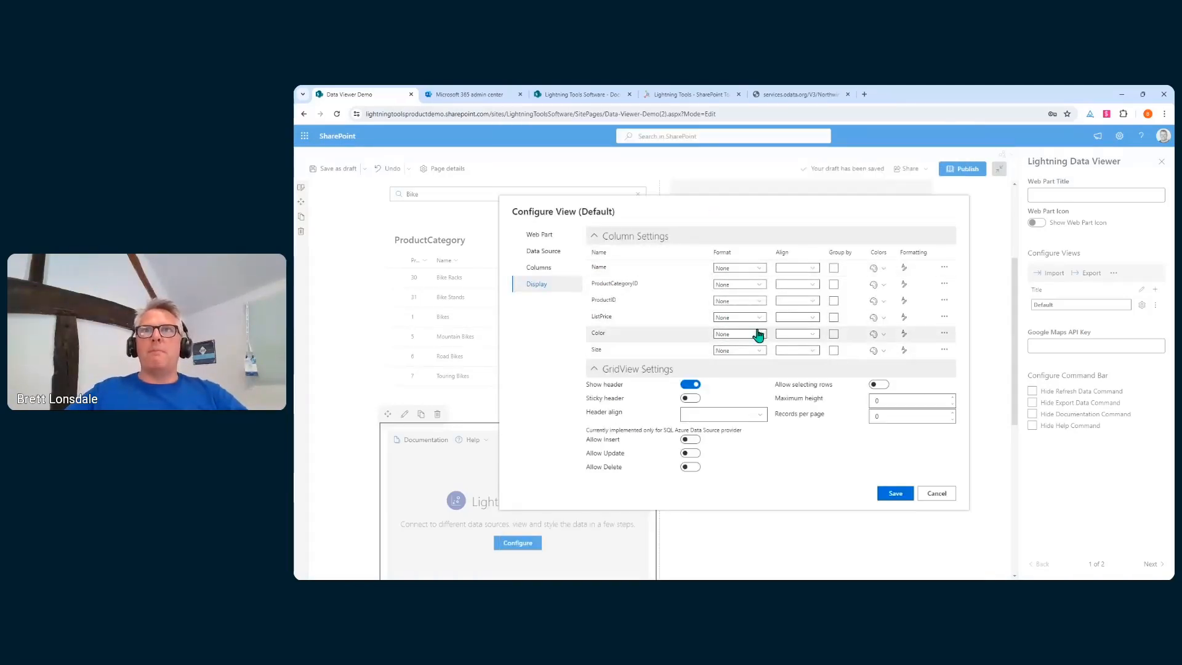
{"action": "left_click", "coordinate": [761, 326]}
{"action": "left_click", "coordinate": [745, 350]}
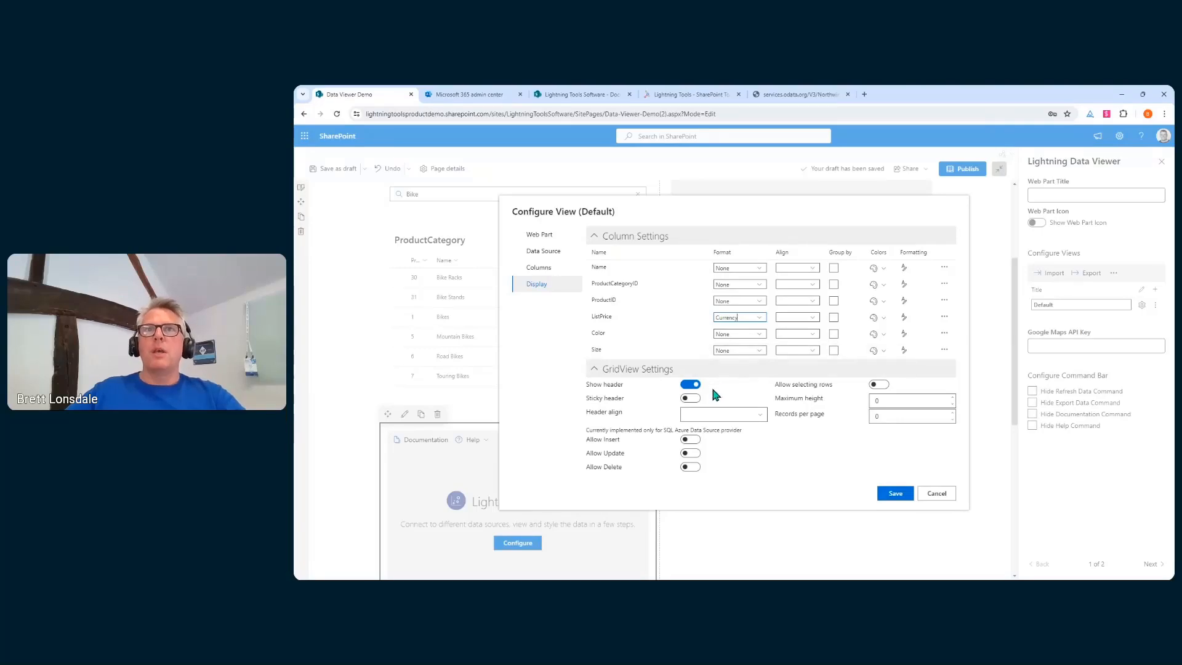
{"action": "left_click", "coordinate": [689, 398]}
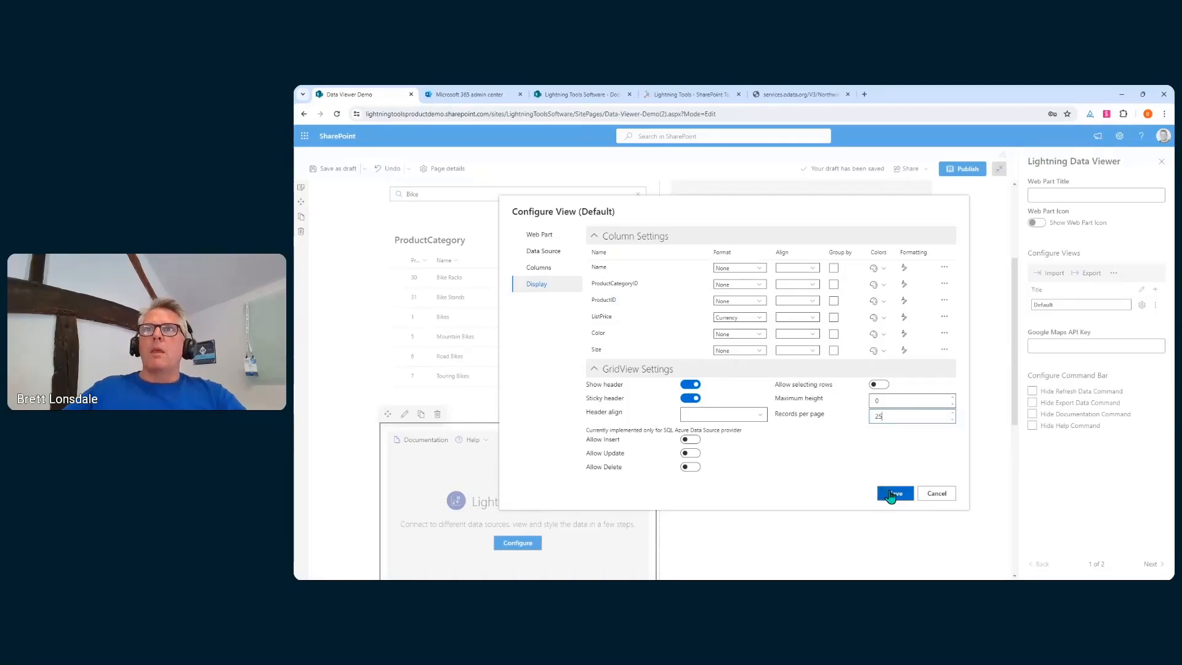
{"action": "left_click", "coordinate": [557, 268]}
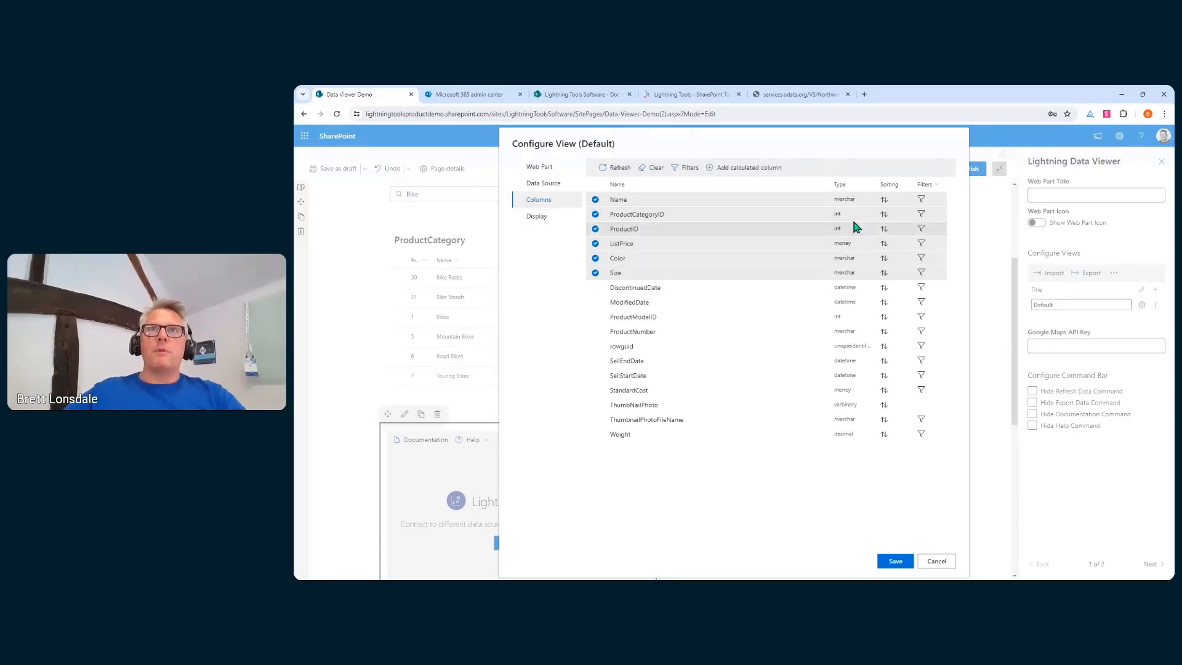
Filter ProductCategoryID by the ProductCategory viewer's Selected Items ProductCategoryID and save the view
{"action": "left_click", "coordinate": [920, 215]}
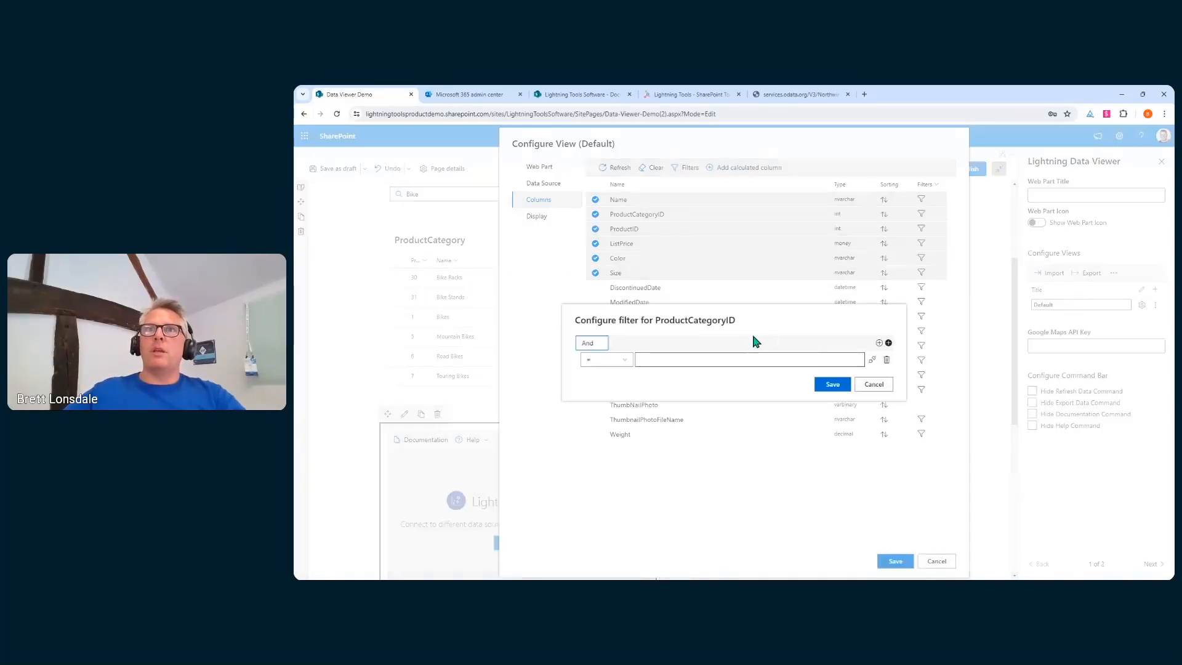
{"action": "left_click", "coordinate": [865, 358]}
{"action": "left_click", "coordinate": [789, 339]}
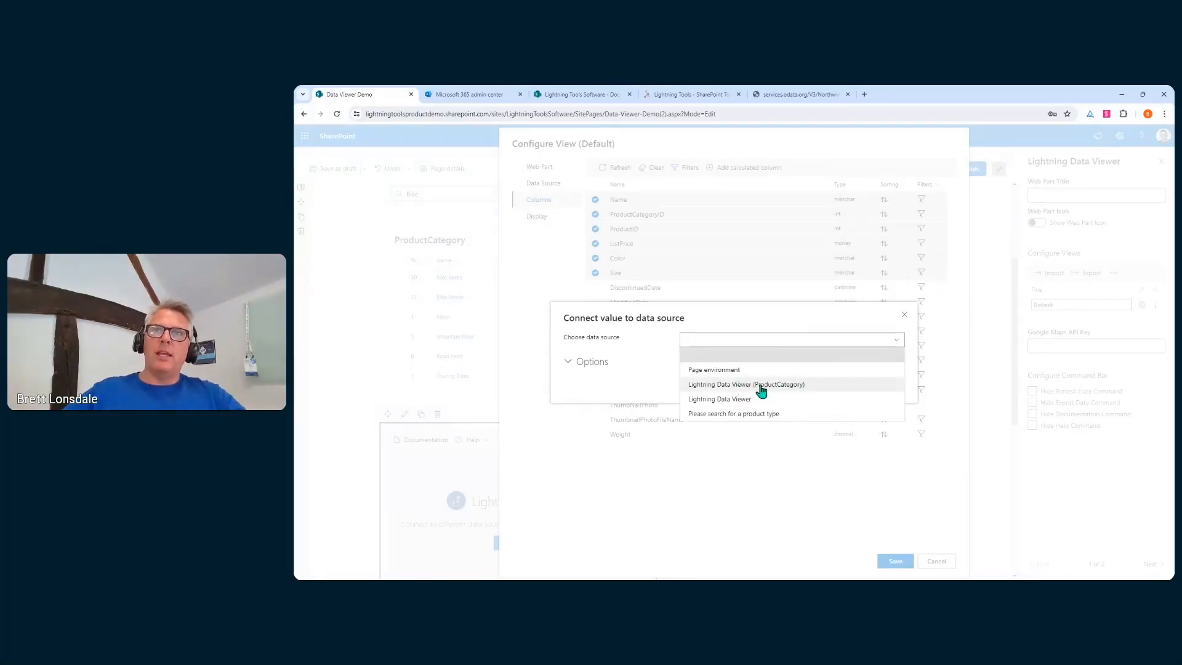
{"action": "left_click", "coordinate": [761, 386]}
{"action": "left_click", "coordinate": [817, 351]}
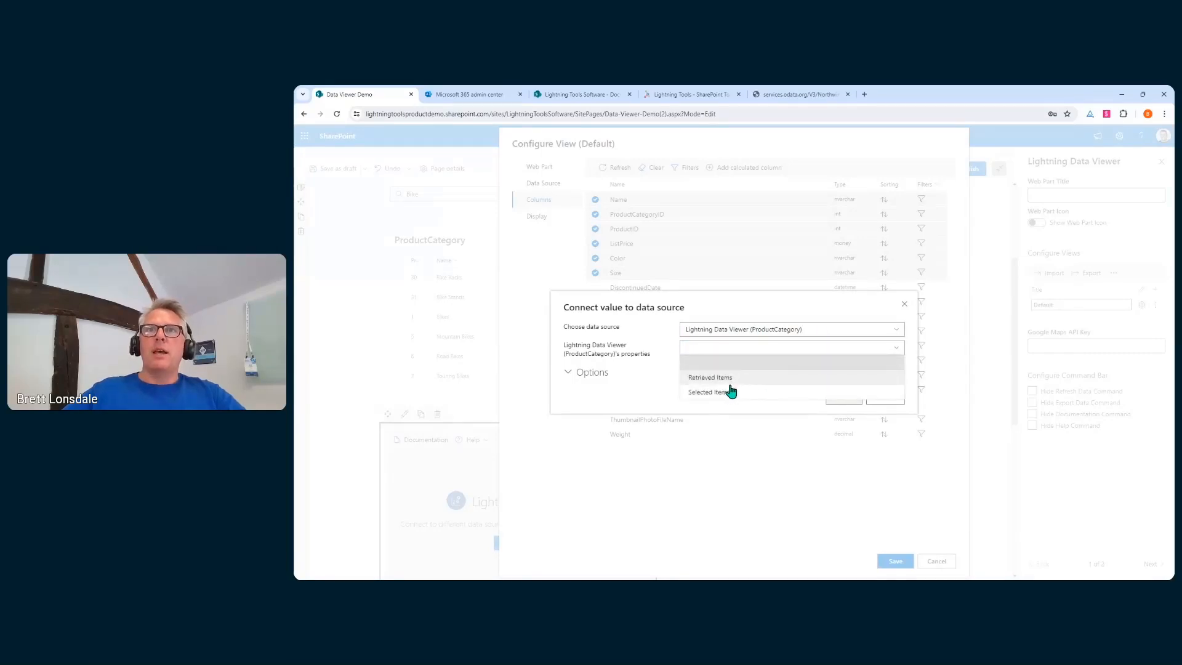
{"action": "left_click", "coordinate": [732, 399]}
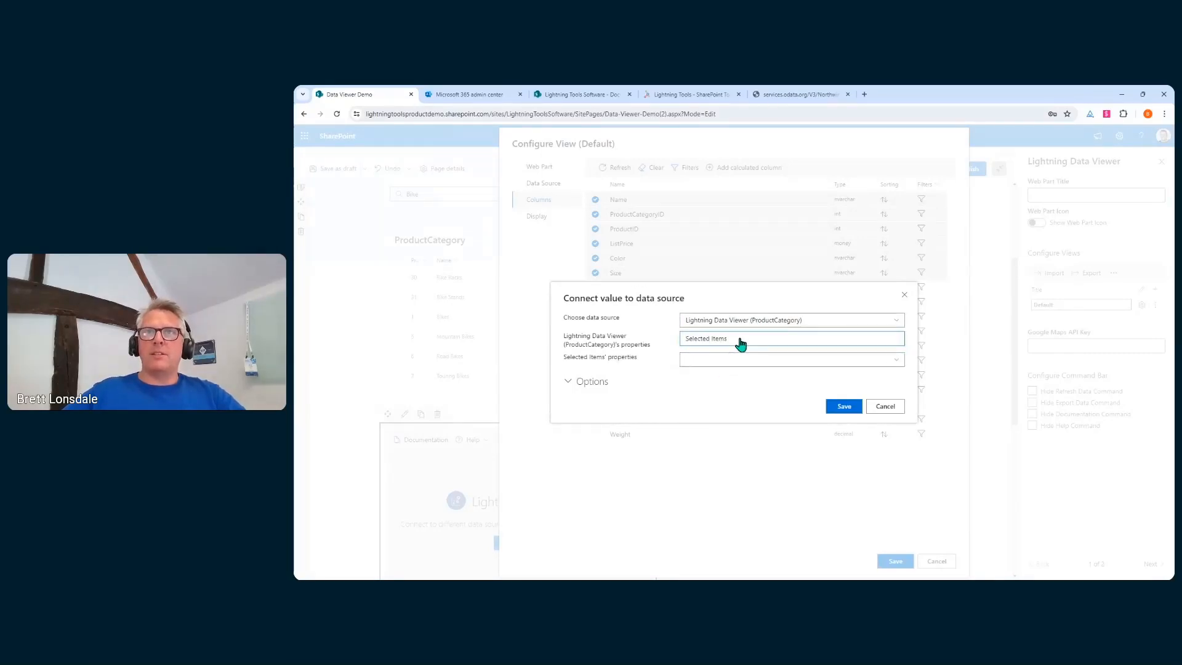
{"action": "left_click", "coordinate": [741, 360]}
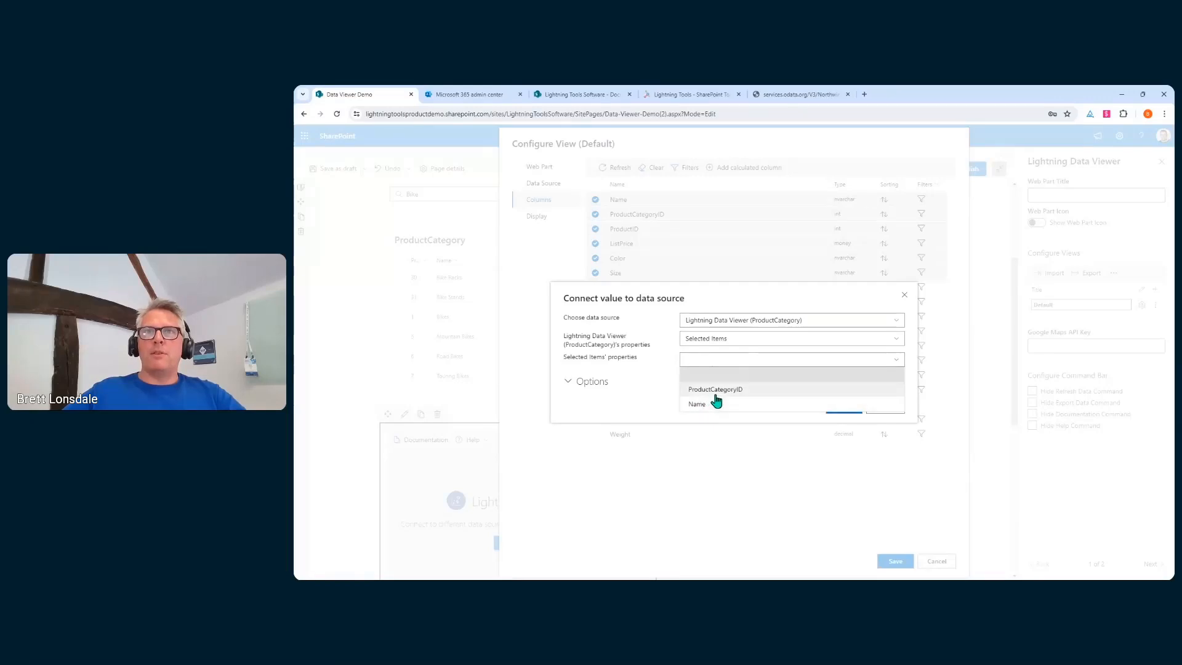
{"action": "left_click", "coordinate": [733, 390]}
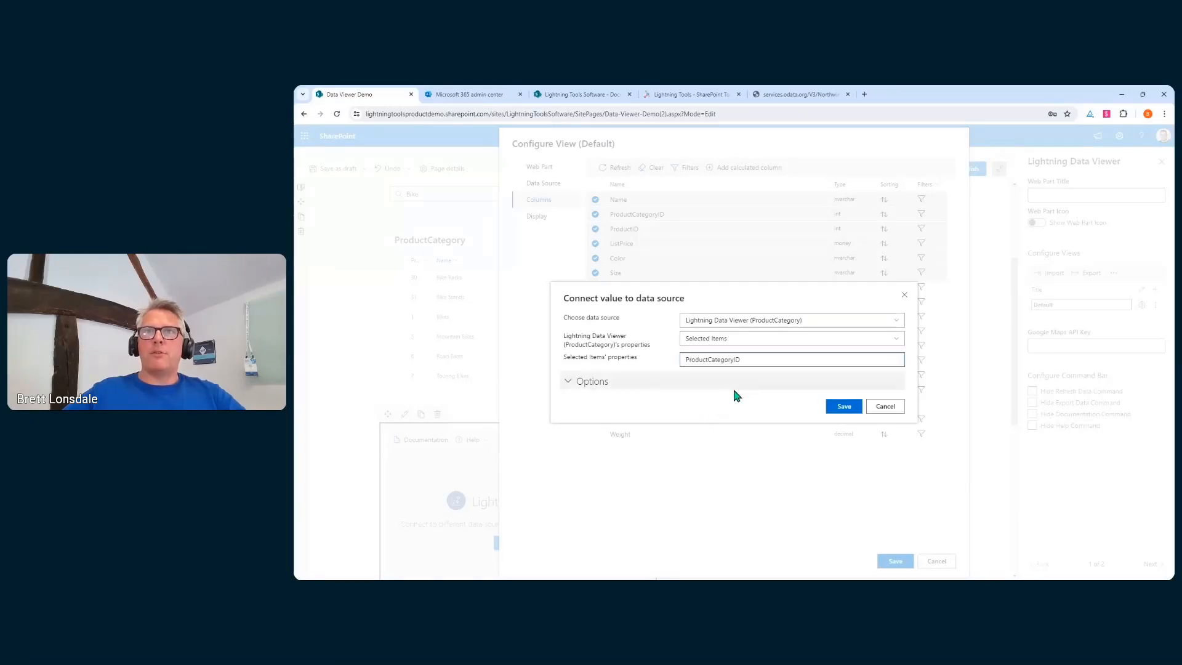
{"action": "left_click", "coordinate": [844, 407]}
{"action": "left_click", "coordinate": [836, 387]}
{"action": "left_click", "coordinate": [891, 560]}
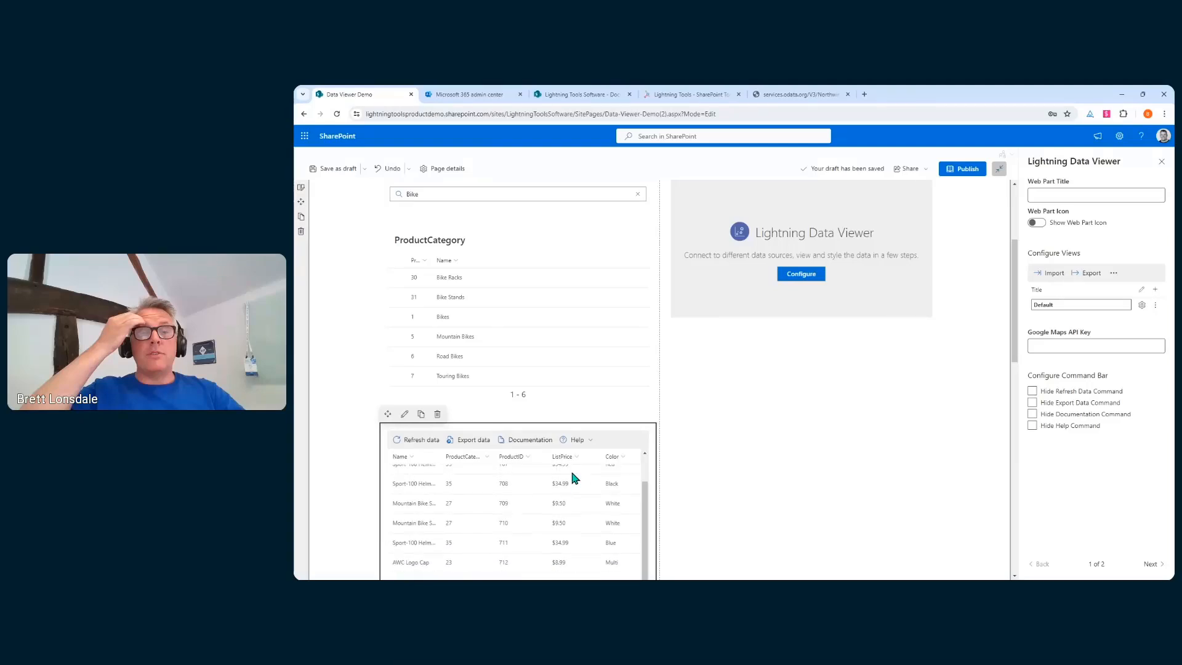
Select Bike Racks and Bike Stands in the category grid to test the product filtering
{"action": "left_click", "coordinate": [398, 286]}
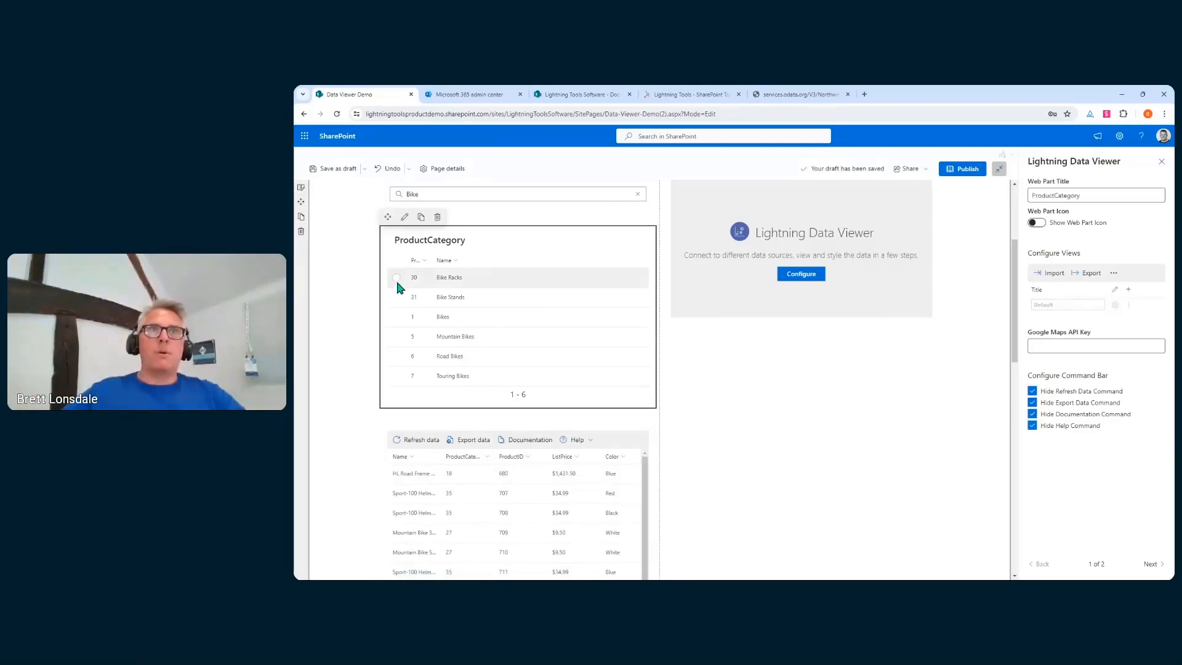
{"action": "left_click", "coordinate": [396, 278]}
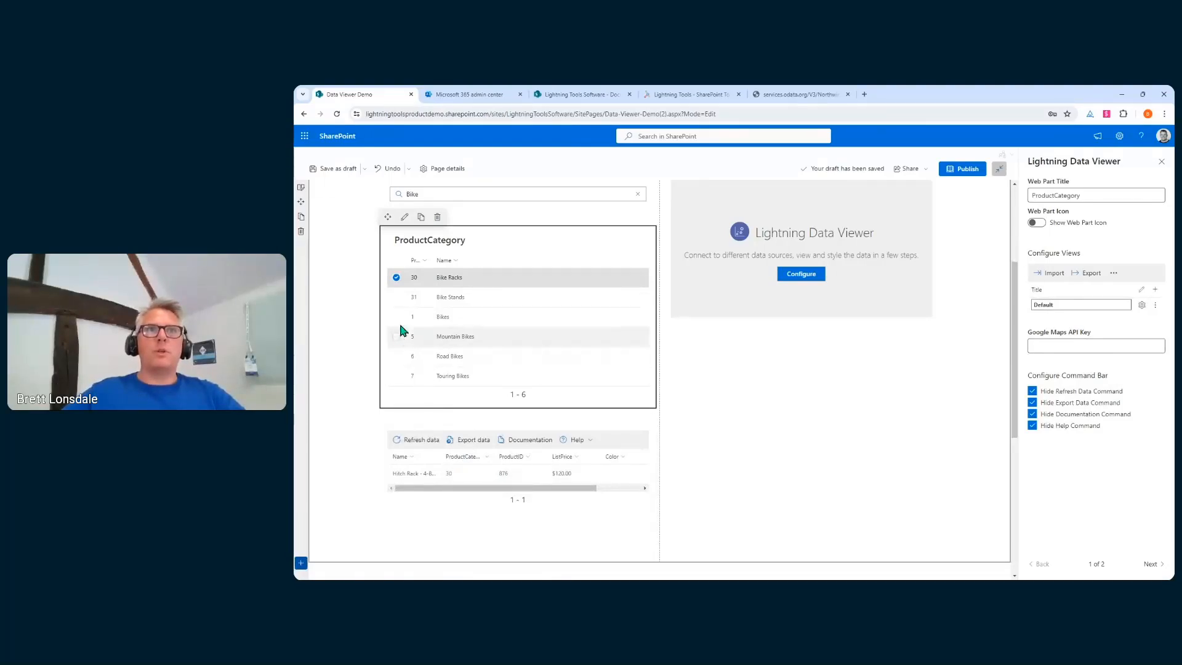
{"action": "left_click", "coordinate": [396, 296]}
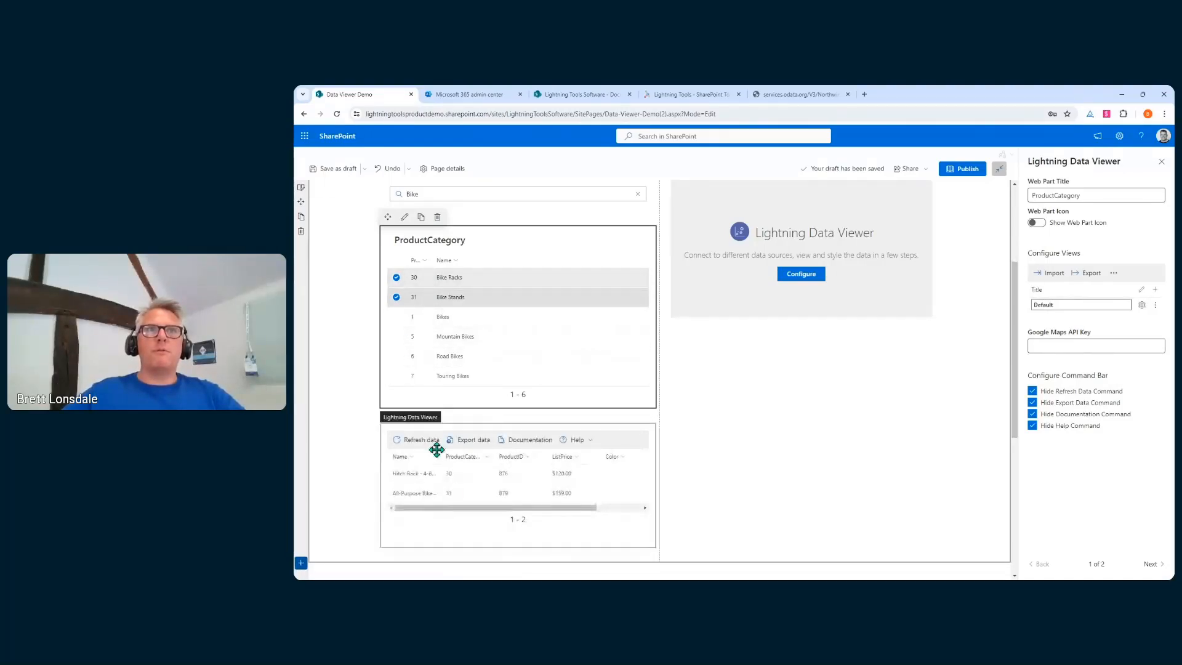
{"action": "scroll", "coordinate": [484, 360], "scroll_direction": "up", "scroll_amount": 3}
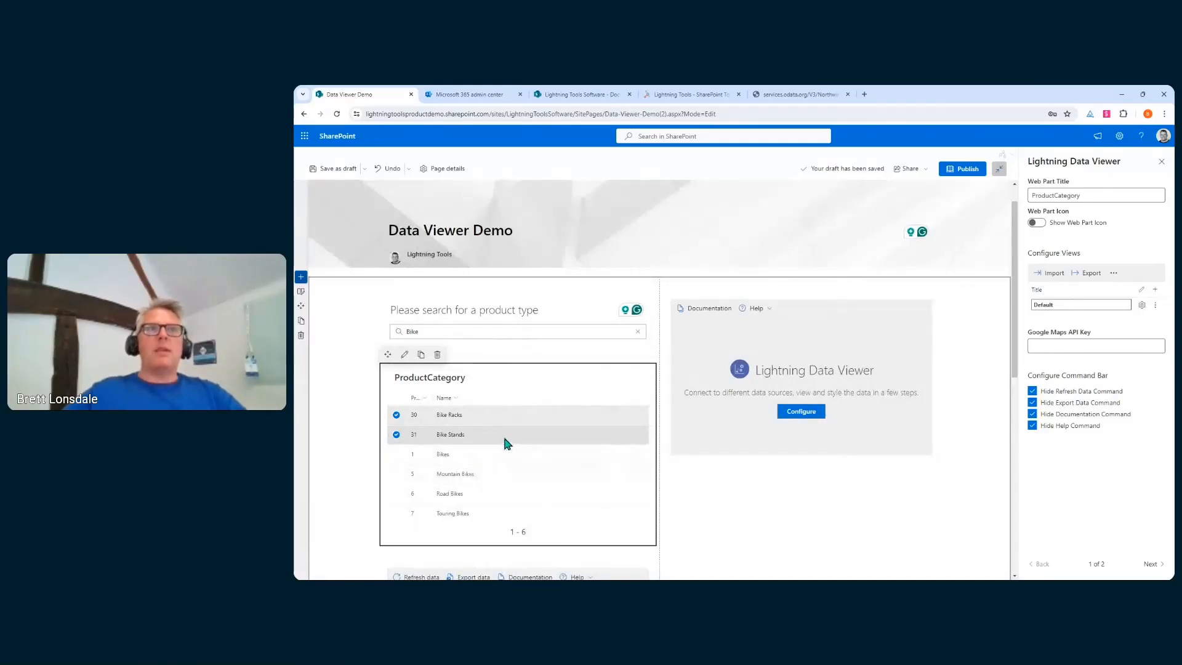
{"action": "scroll", "coordinate": [611, 425], "scroll_direction": "down", "scroll_amount": 2}
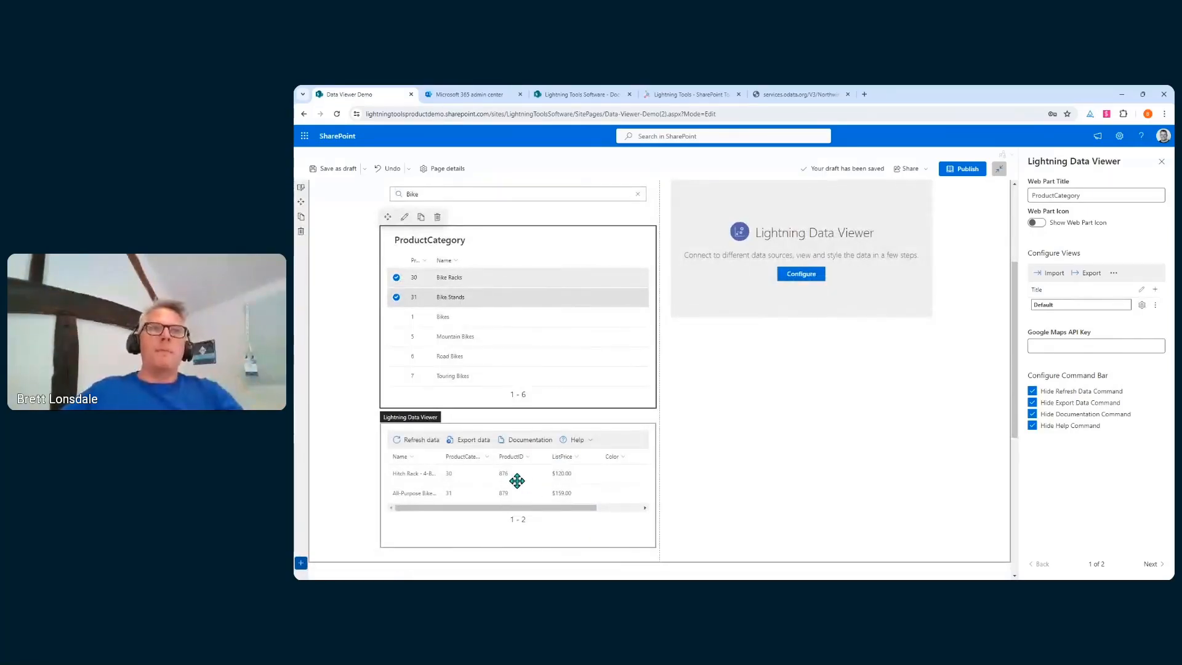
Deselect Bike Stands and Bike Racks so all products show, then select the product grid
{"action": "left_click", "coordinate": [396, 297]}
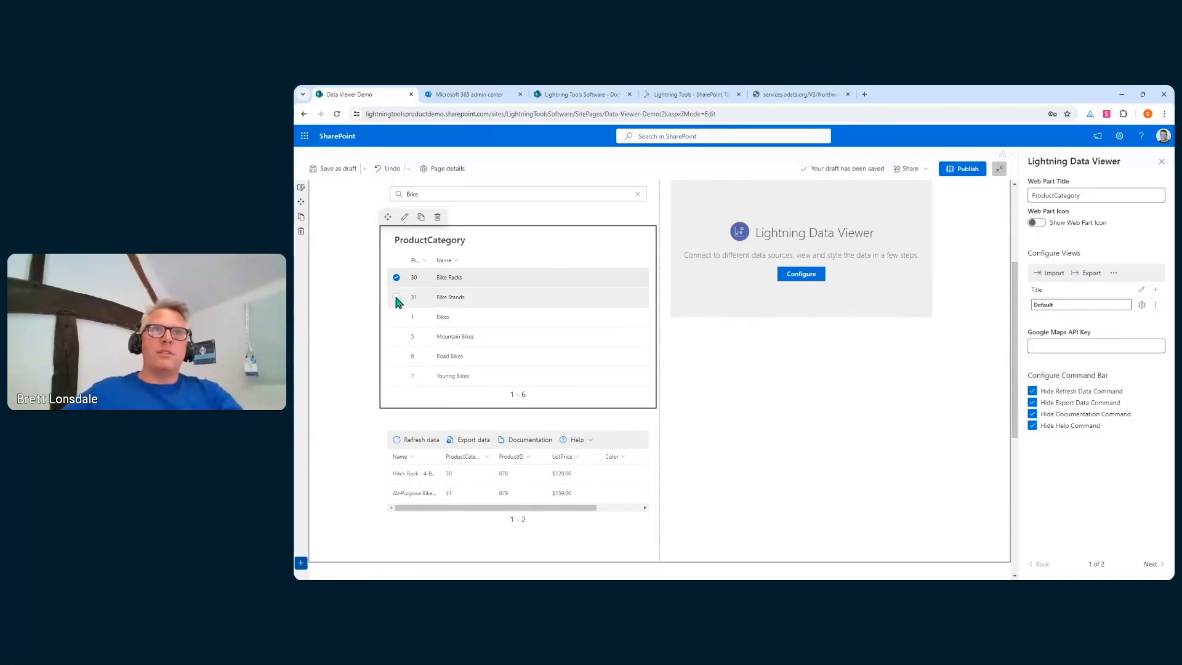
{"action": "left_click", "coordinate": [397, 281]}
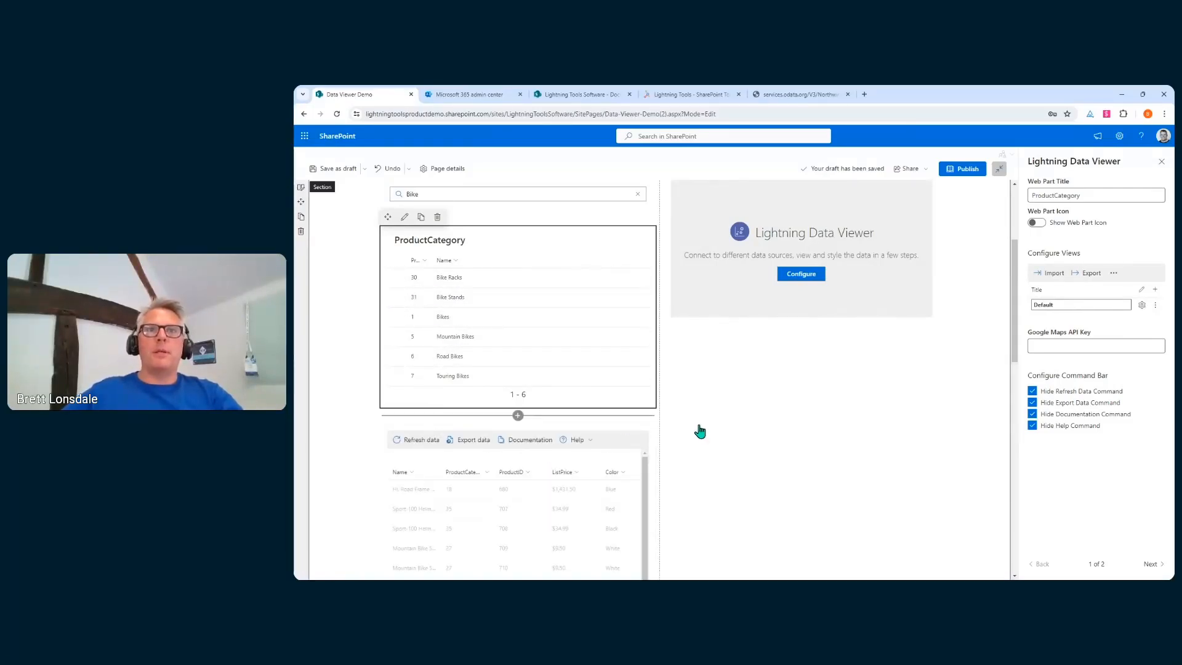
{"action": "scroll", "coordinate": [718, 420], "scroll_direction": "down", "scroll_amount": 3}
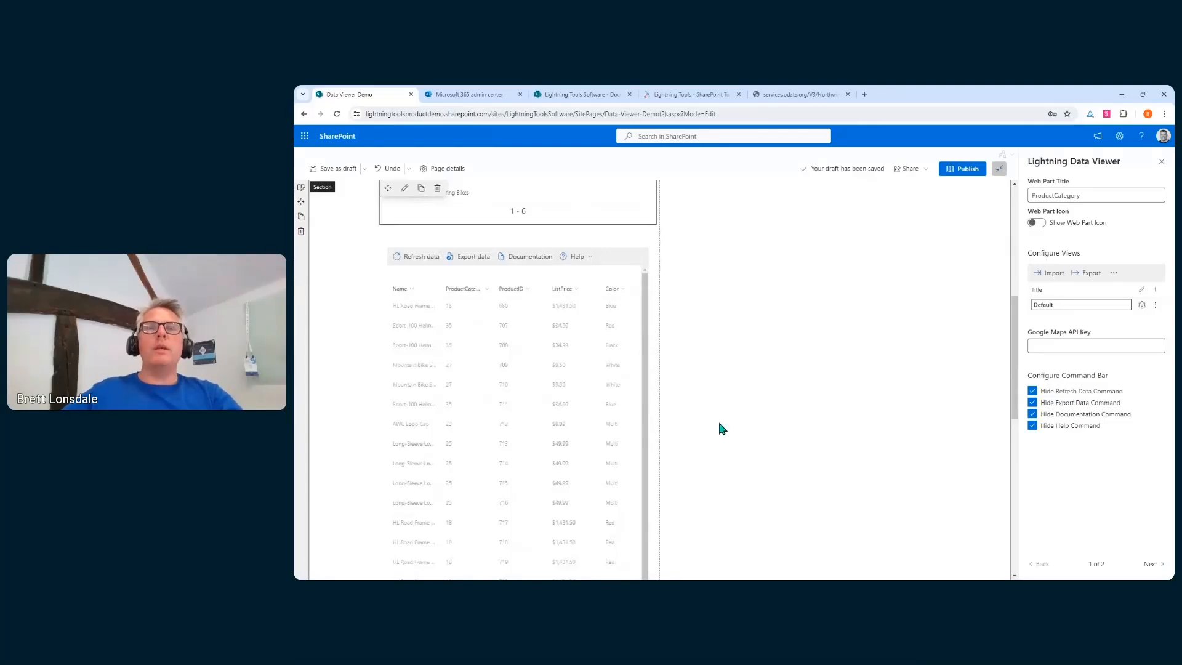
{"action": "left_click", "coordinate": [577, 272]}
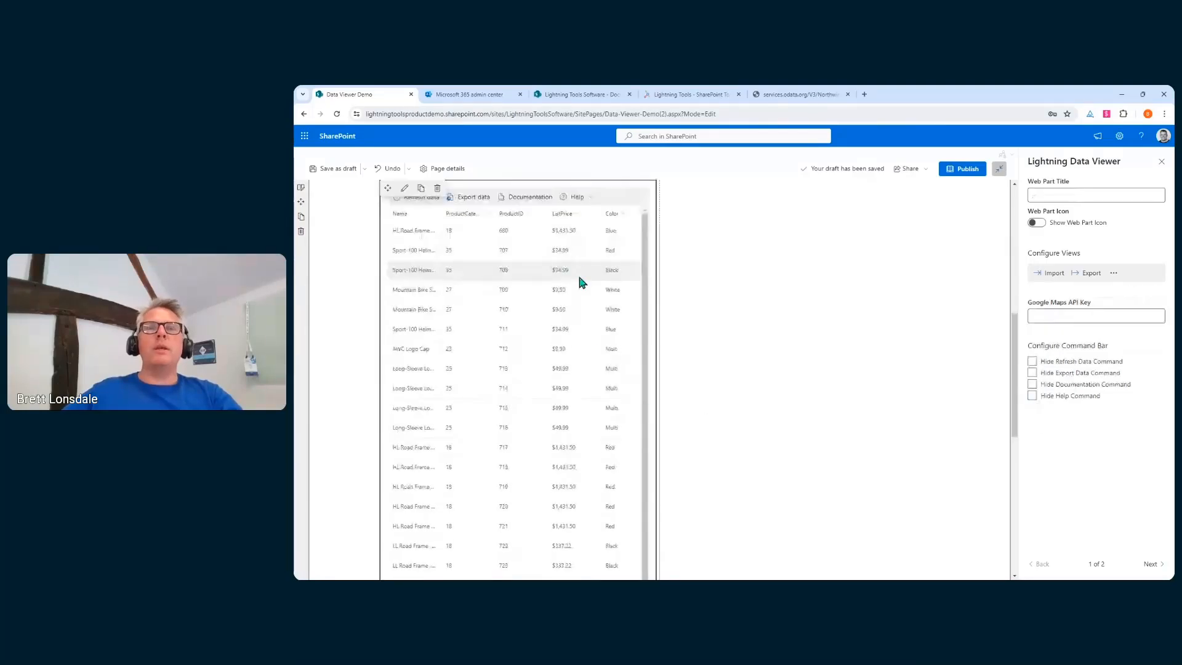
Add a conditional formatting rule on the ListPrice column testing ListPrice greater than 1000
{"action": "left_click", "coordinate": [578, 217]}
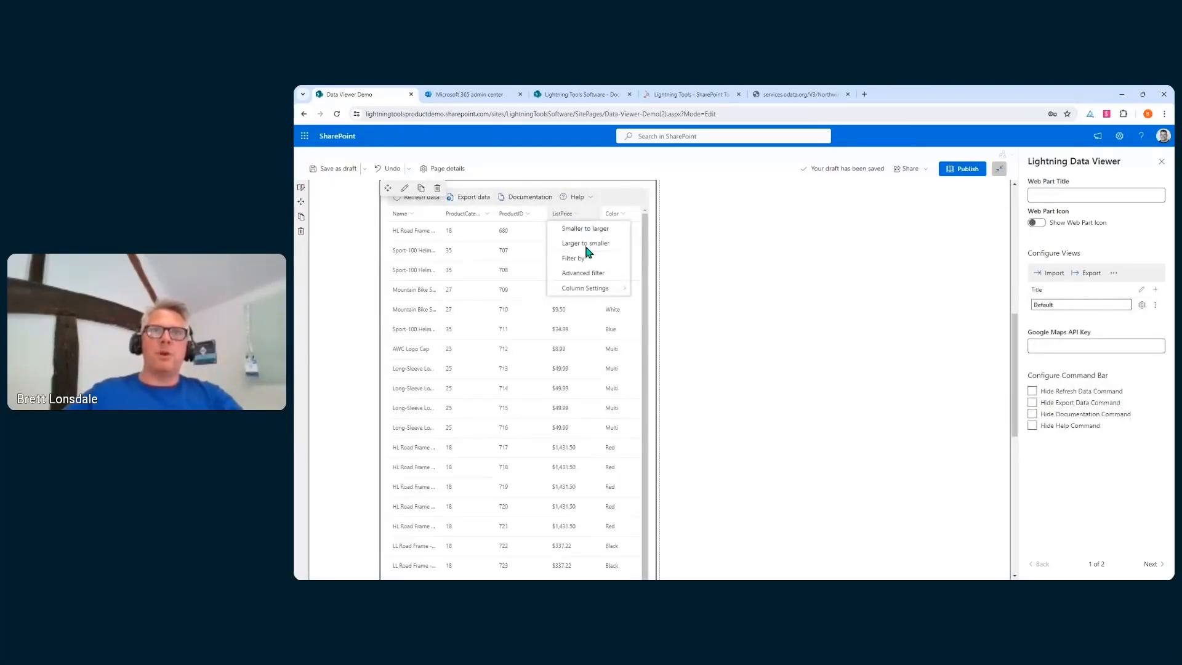
{"action": "mouse_move", "coordinate": [589, 289]}
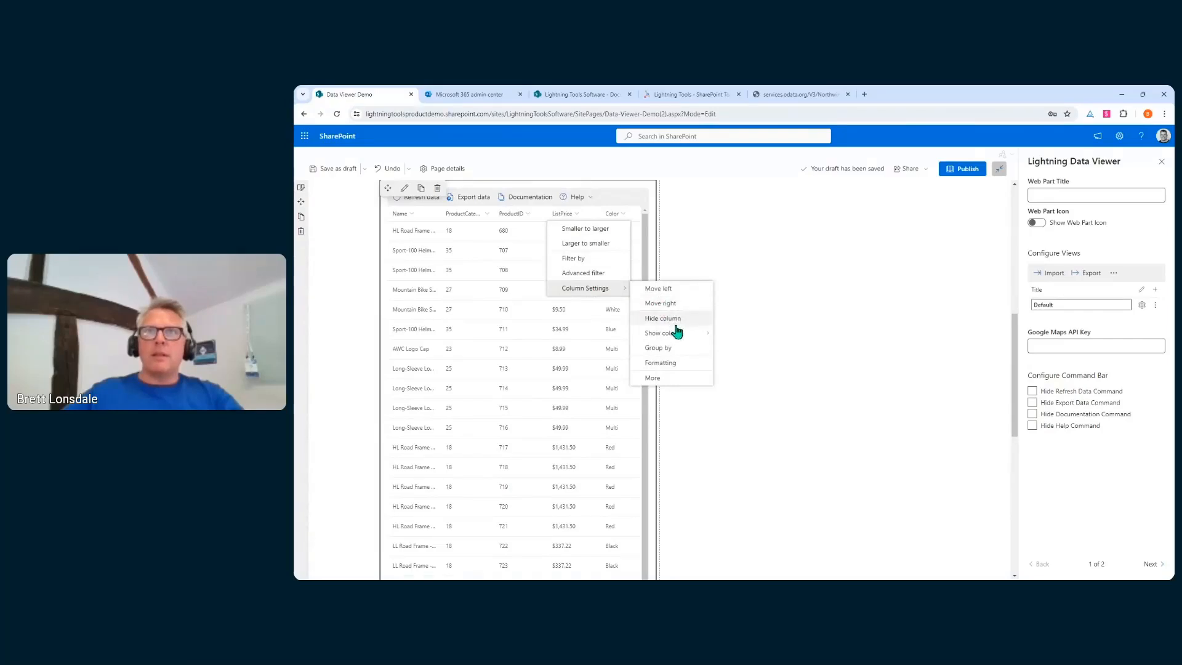
{"action": "left_click", "coordinate": [677, 363]}
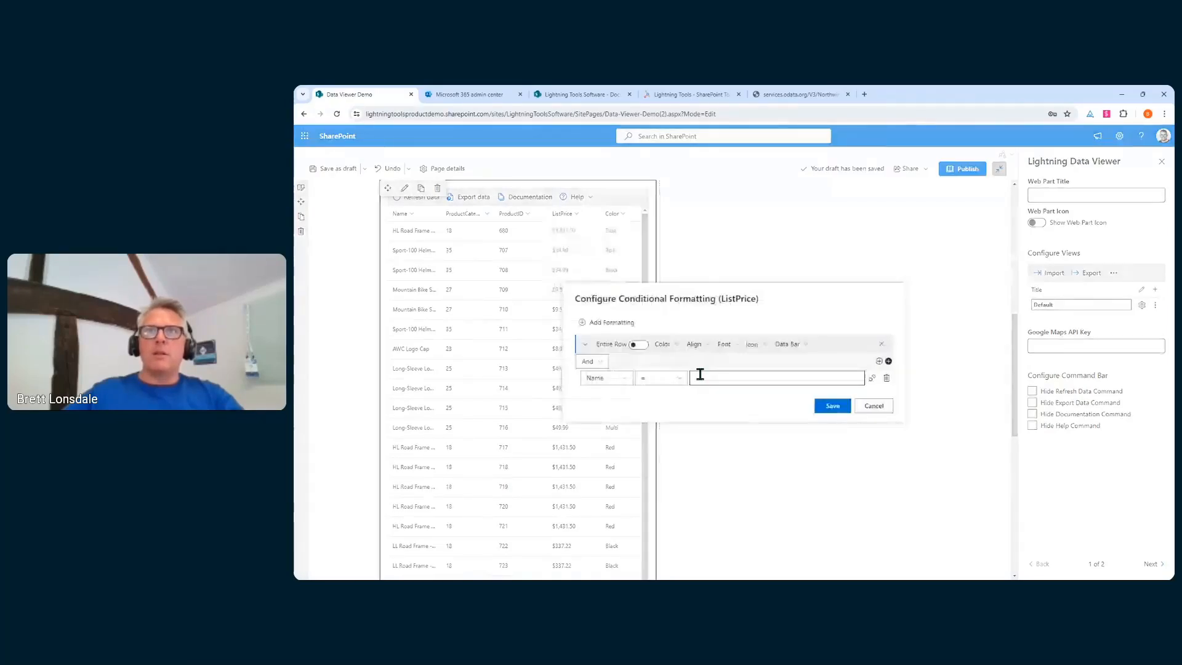
{"action": "left_click", "coordinate": [625, 380]}
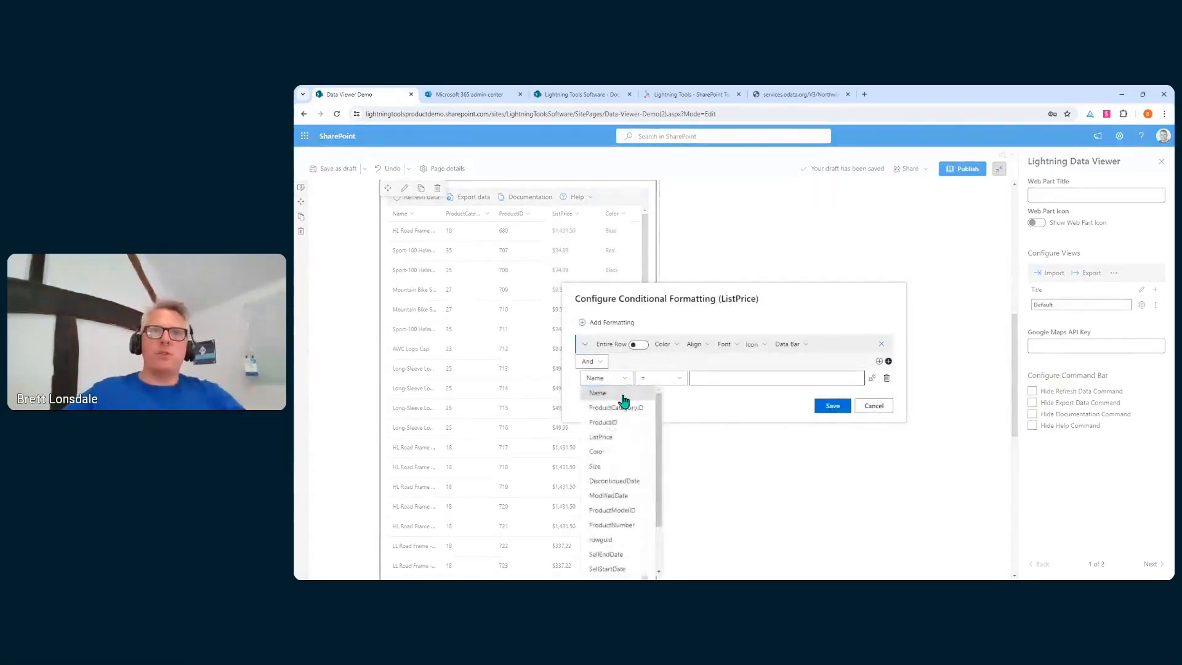
{"action": "left_click", "coordinate": [622, 437]}
{"action": "left_click", "coordinate": [673, 386]}
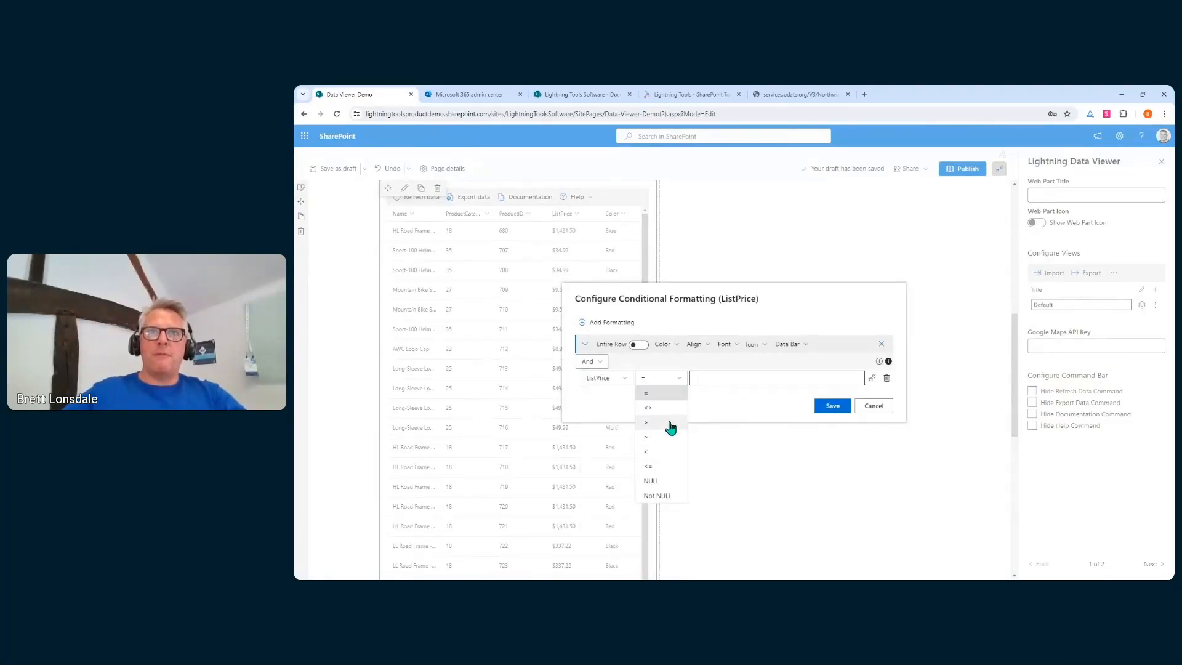
{"action": "left_click", "coordinate": [670, 427]}
{"action": "left_click", "coordinate": [723, 382]}
{"action": "type", "text": "1000"}
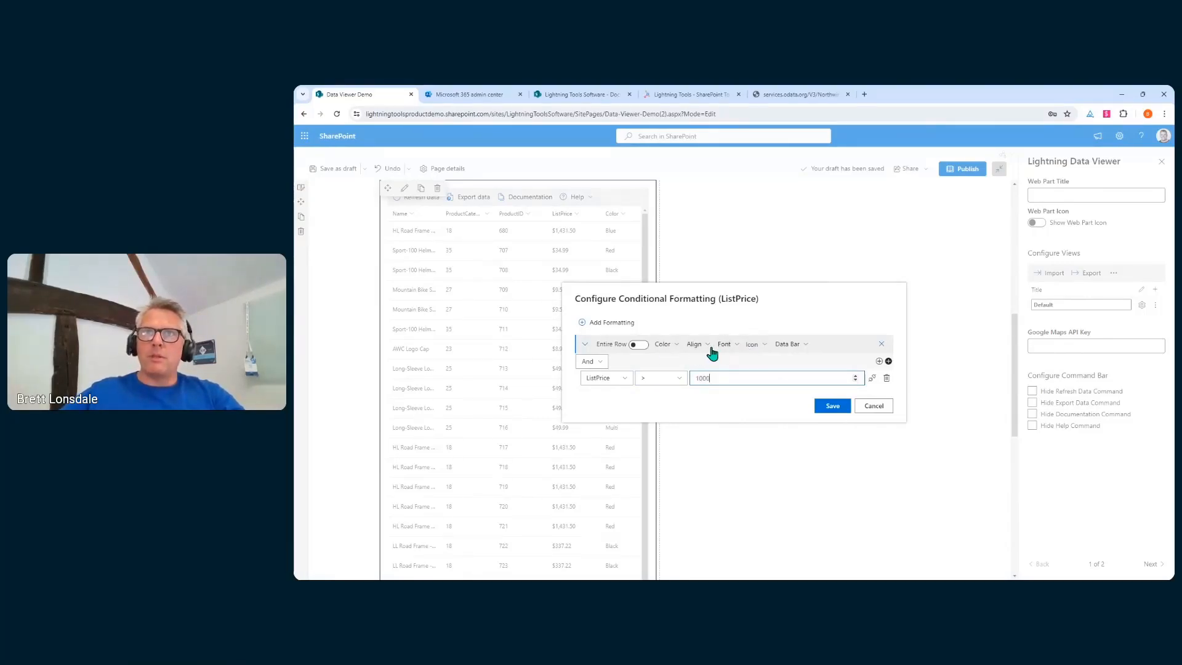
Style matching prices as a semi-transparent red pill and apply the rule
{"action": "left_click", "coordinate": [677, 346]}
{"action": "mouse_move", "coordinate": [695, 392]}
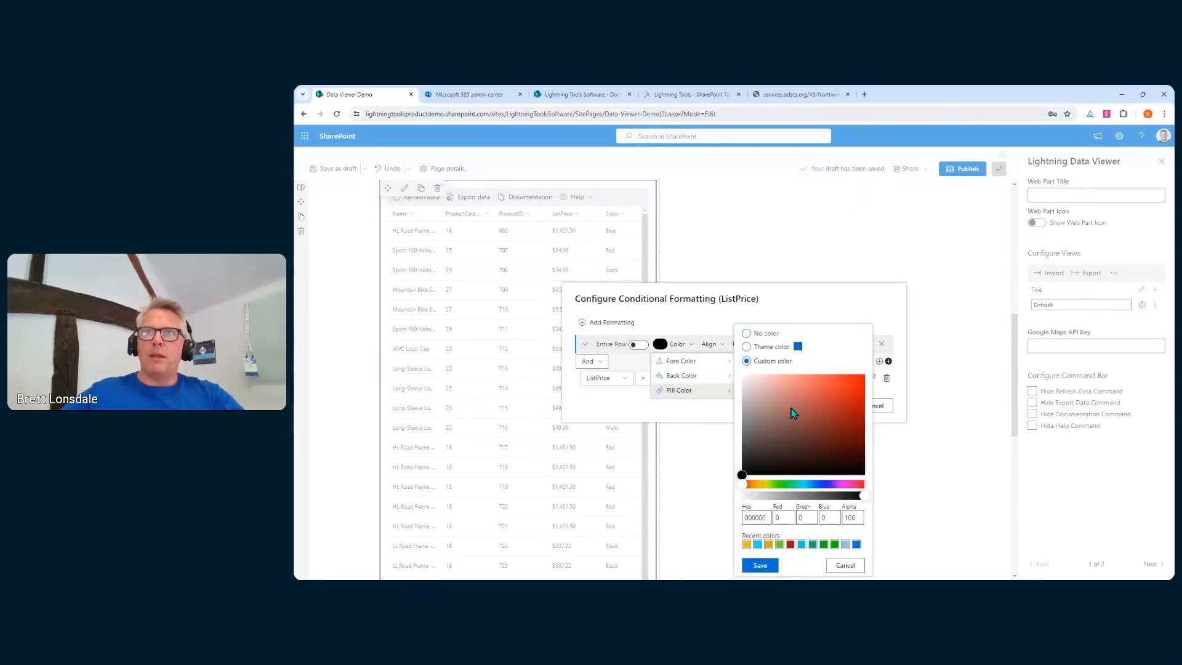
{"action": "left_click", "coordinate": [832, 386]}
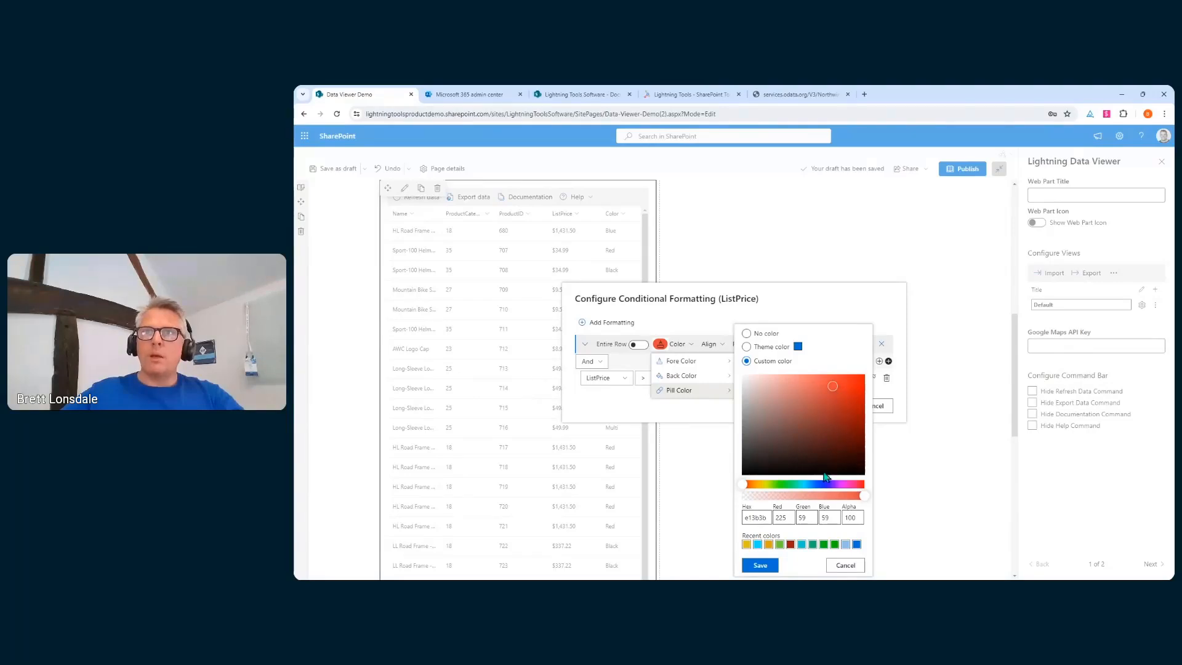
{"action": "left_click_drag", "start_coordinate": [864, 496], "coordinate": [803, 503]}
{"action": "left_click", "coordinate": [769, 567]}
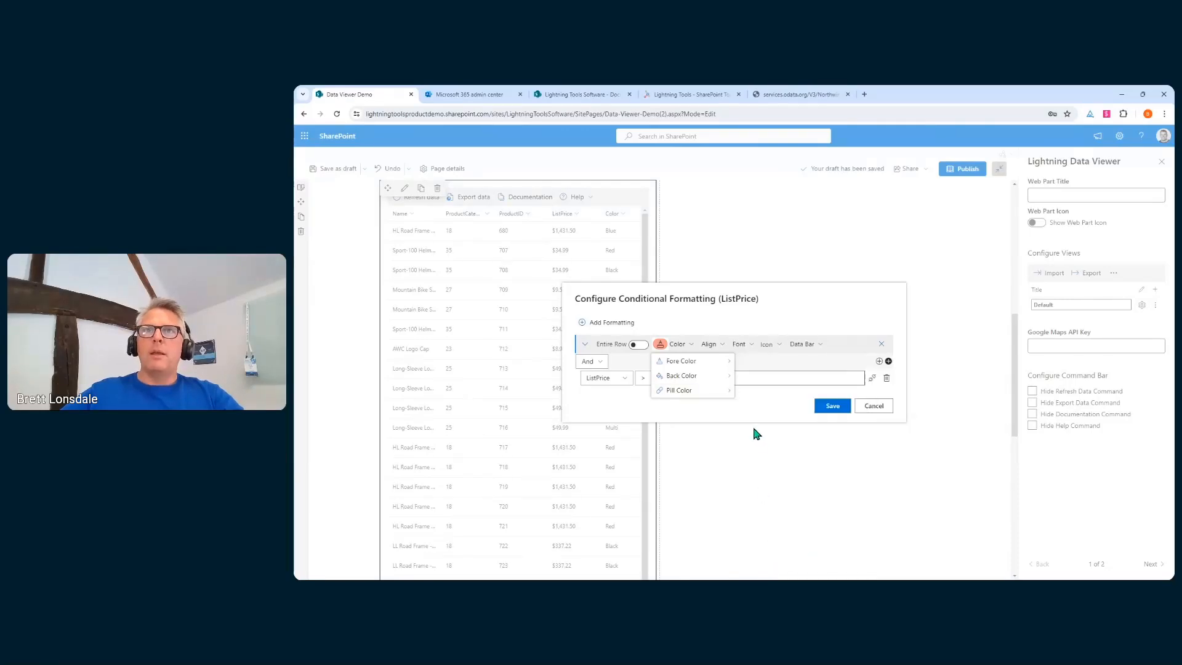
{"action": "left_click", "coordinate": [758, 408]}
{"action": "left_click", "coordinate": [831, 406]}
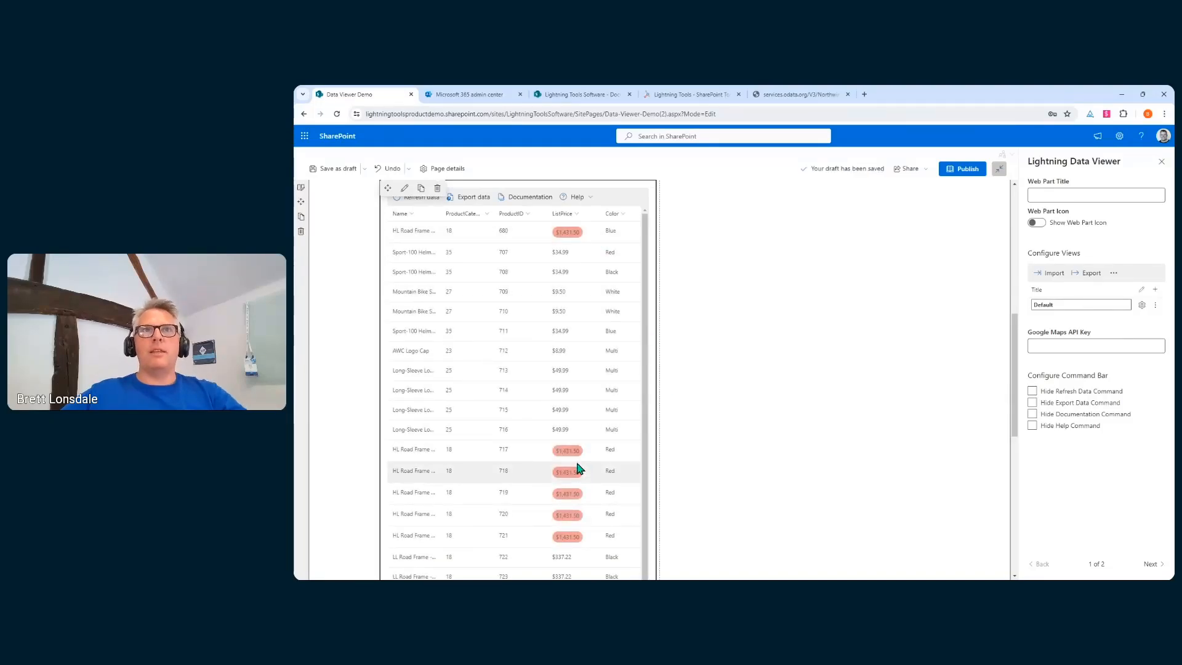
{"action": "scroll", "coordinate": [578, 468], "scroll_direction": "up", "scroll_amount": 2}
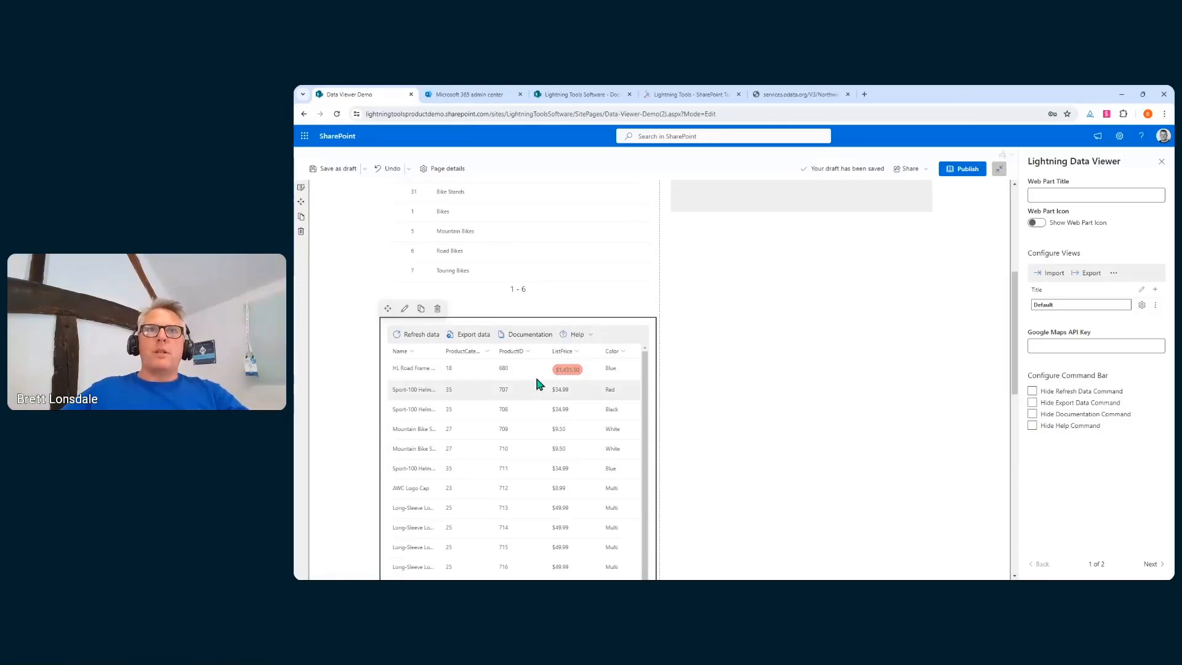
Group the product rows by Color, checking that the Blue and Red groups collapse and expand
{"action": "left_click", "coordinate": [522, 354]}
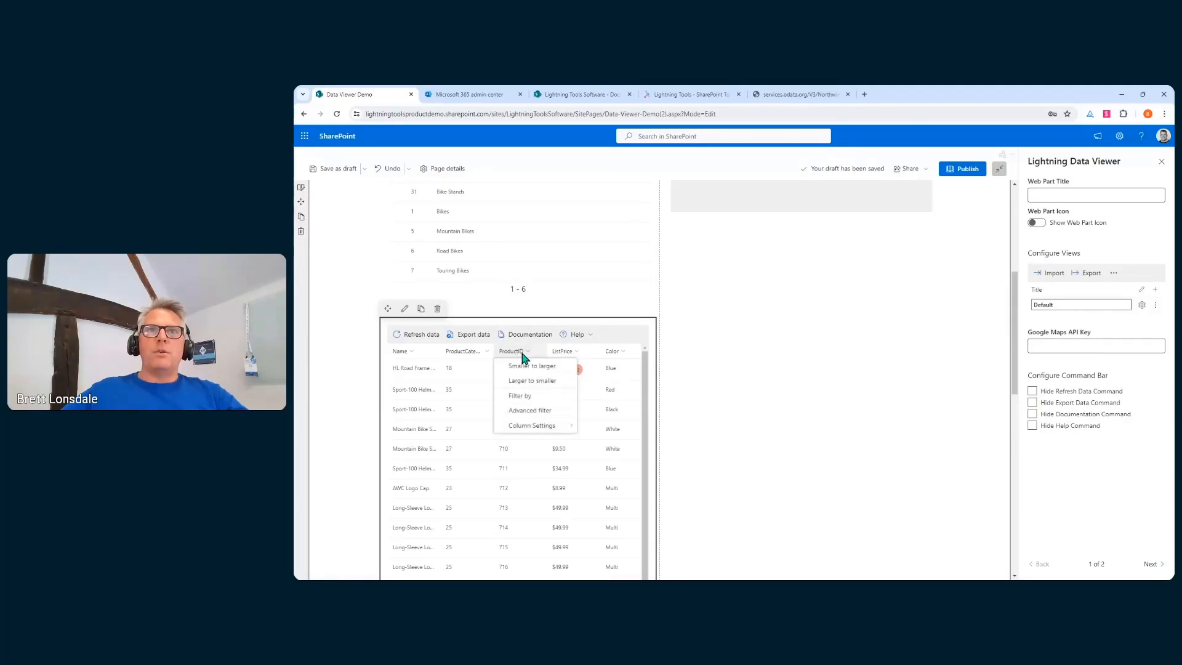
{"action": "left_click", "coordinate": [612, 352]}
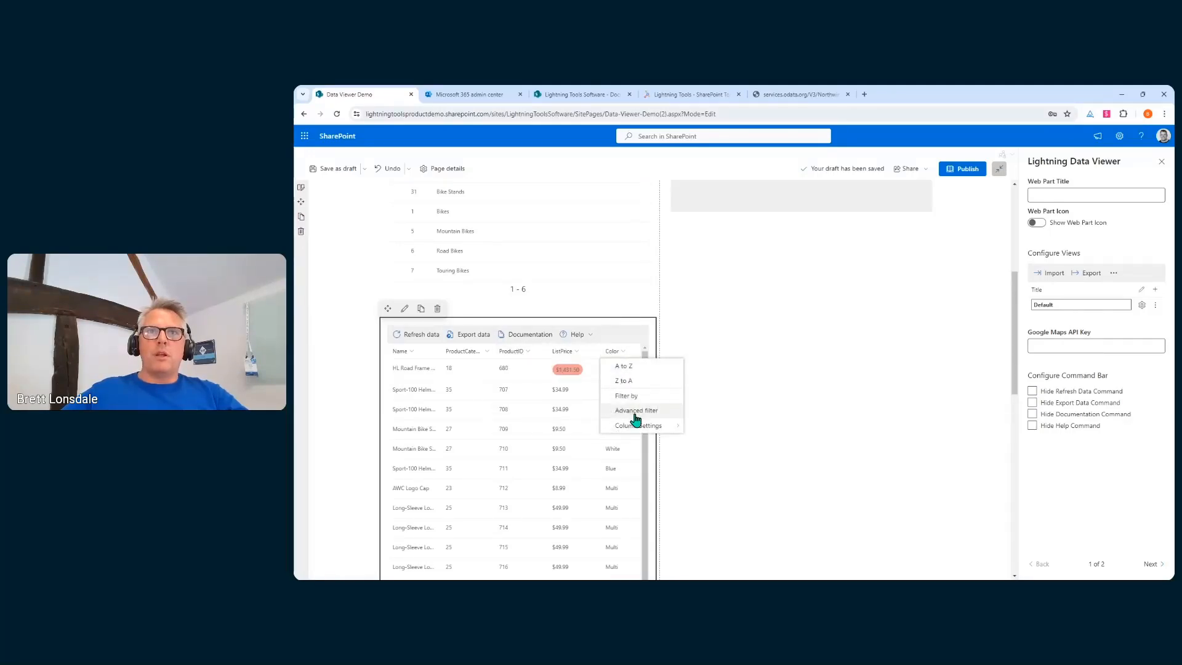
{"action": "mouse_move", "coordinate": [636, 425]}
{"action": "left_click", "coordinate": [728, 488]}
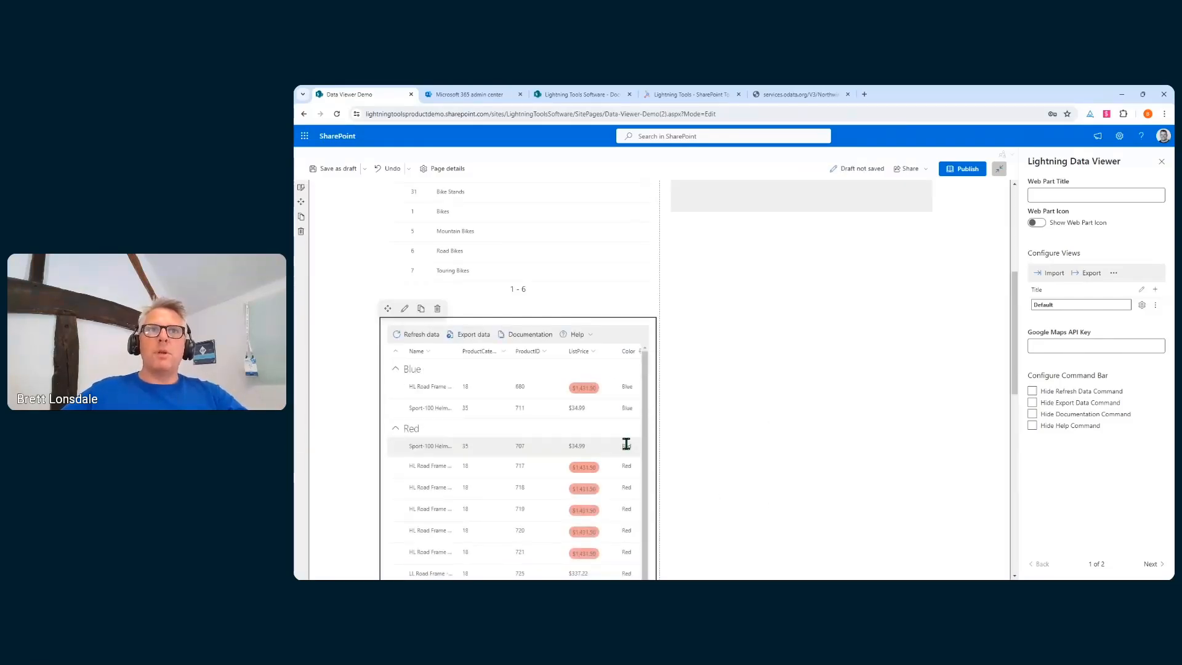
{"action": "left_click", "coordinate": [396, 369]}
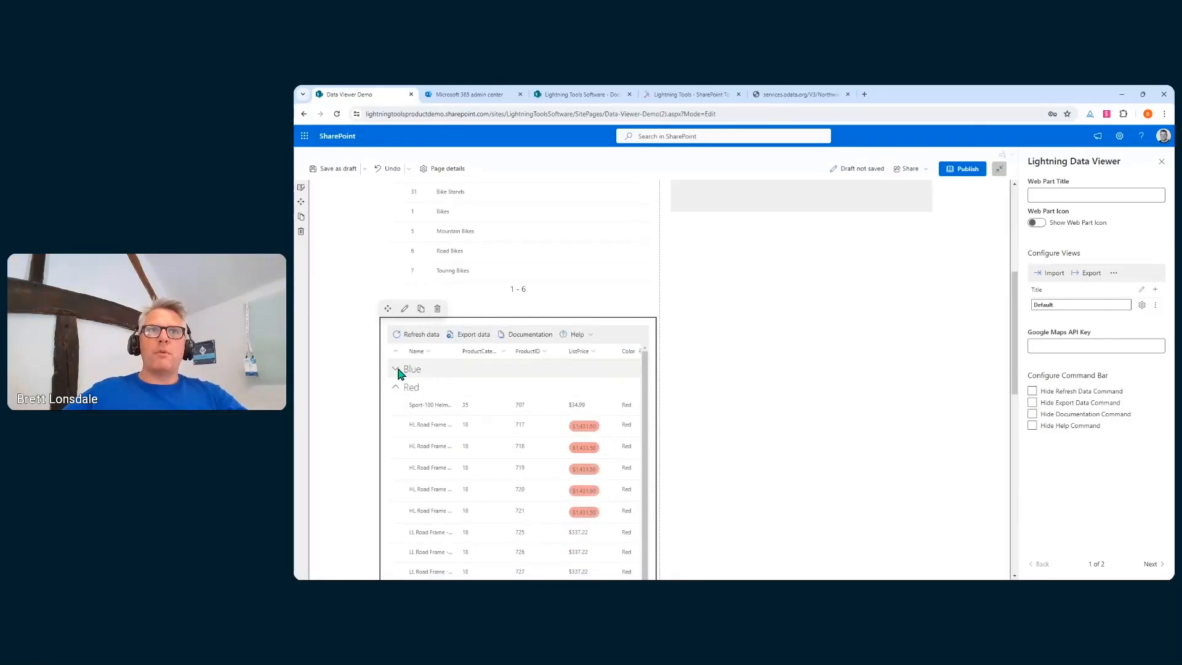
{"action": "left_click", "coordinate": [396, 387]}
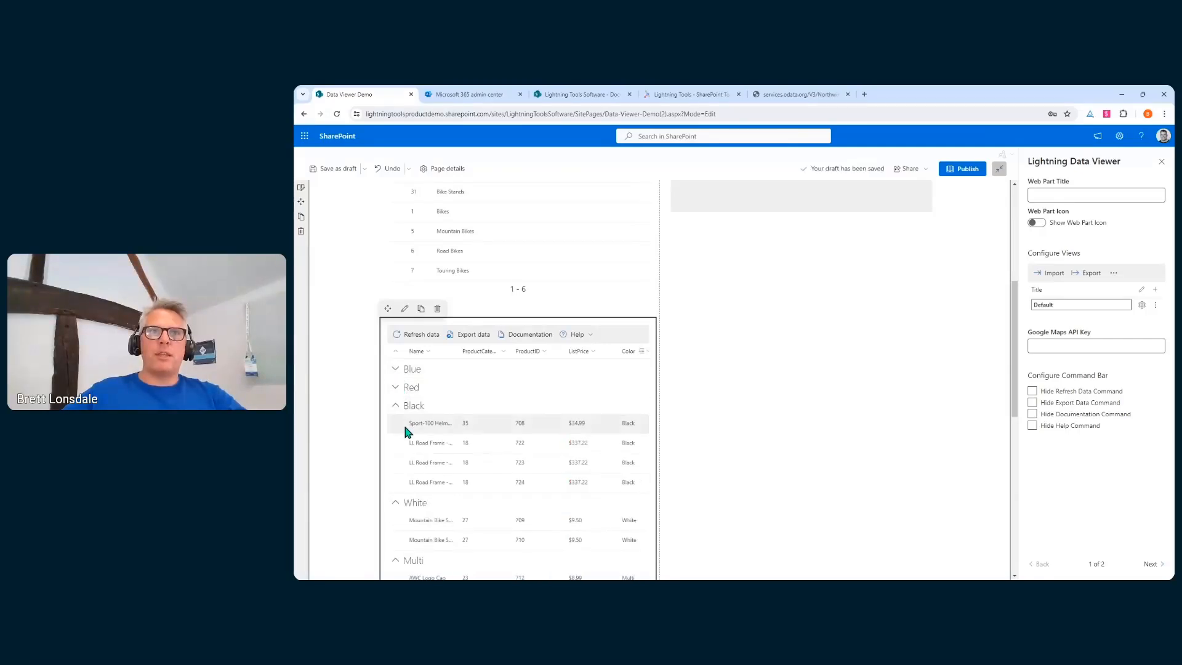
{"action": "left_click", "coordinate": [395, 387]}
{"action": "left_click", "coordinate": [395, 368]}
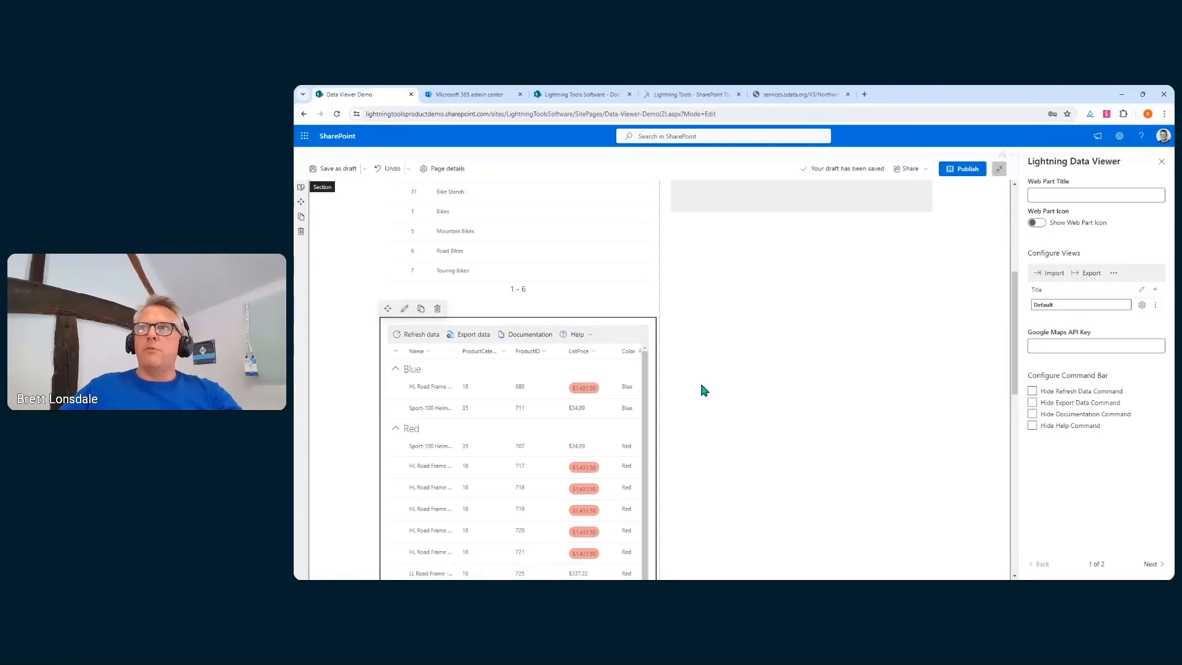
Hide the refresh, export, documentation and help commands, then advance PowerPoint to the Building Charts slide
{"action": "left_click", "coordinate": [1032, 402]}
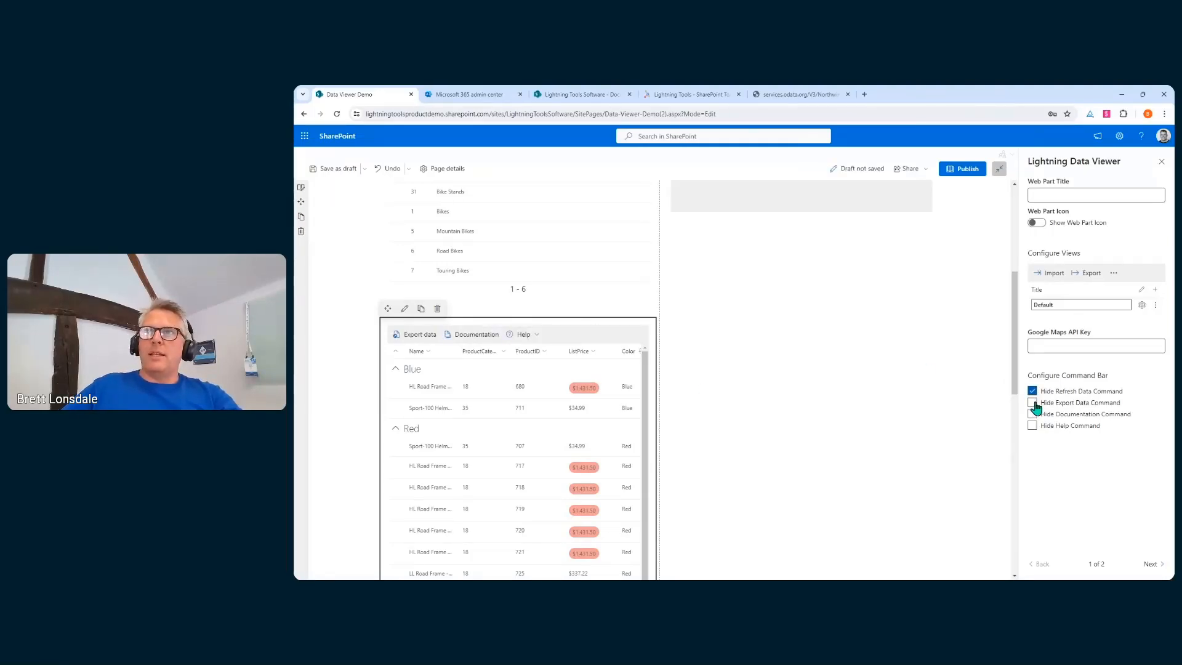
{"action": "left_click", "coordinate": [1032, 413]}
{"action": "left_click", "coordinate": [1032, 391]}
{"action": "left_click", "coordinate": [1032, 425]}
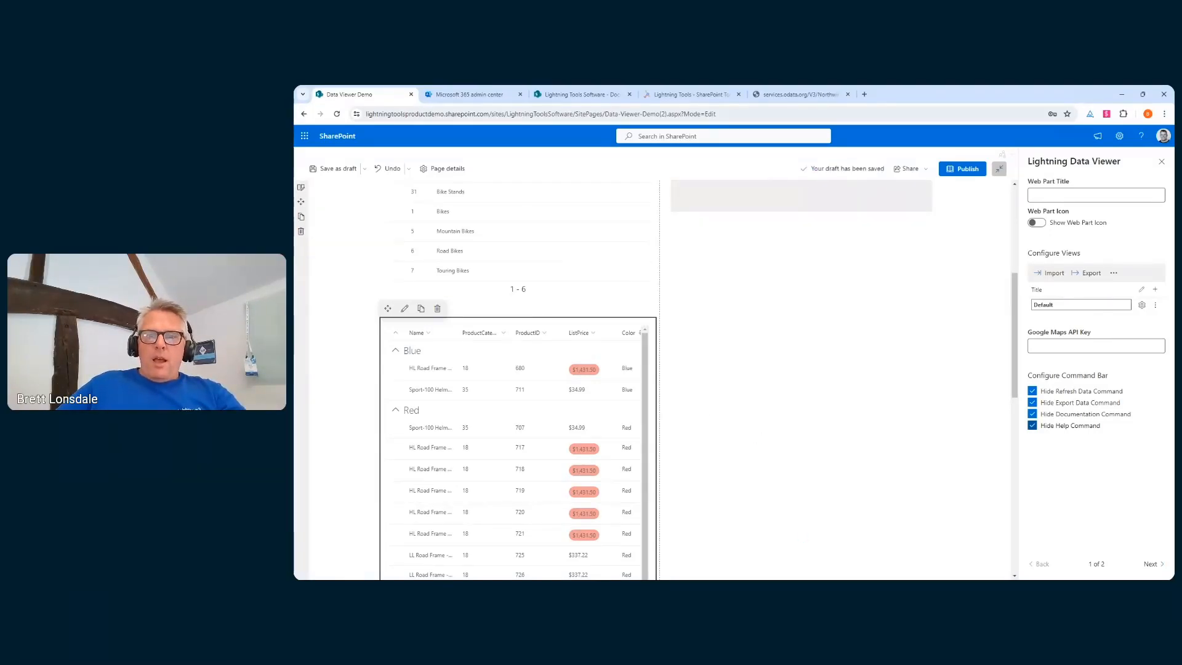
{"action": "key", "text": "alt+Tab"}
{"action": "left_click", "coordinate": [499, 501]}
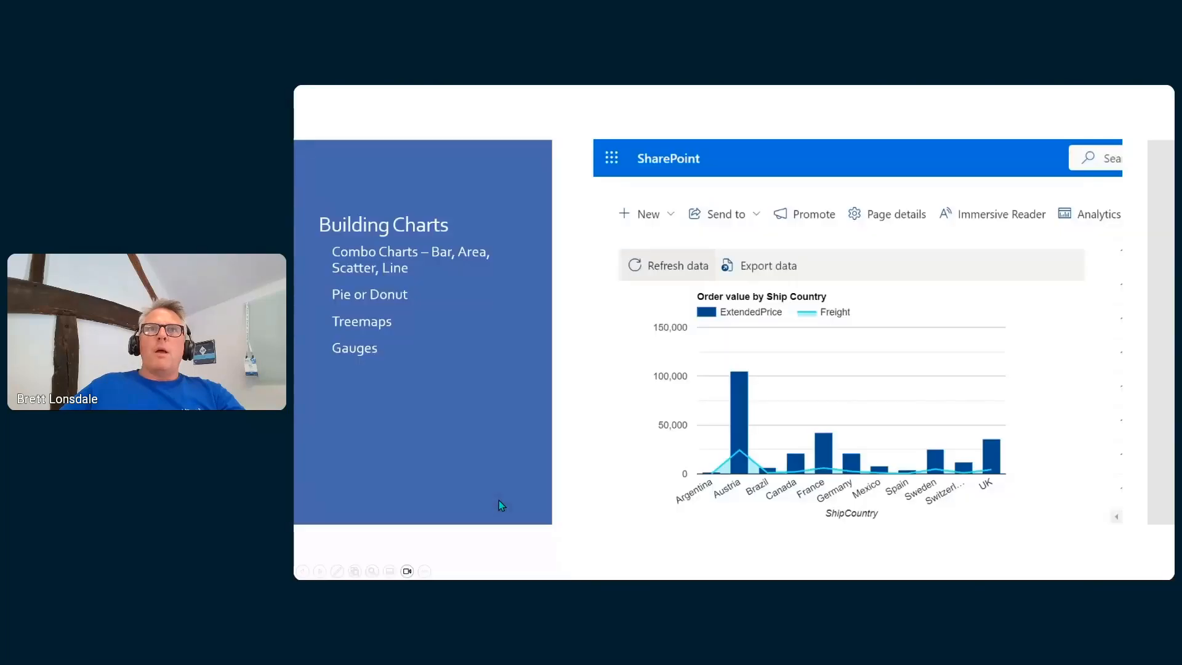
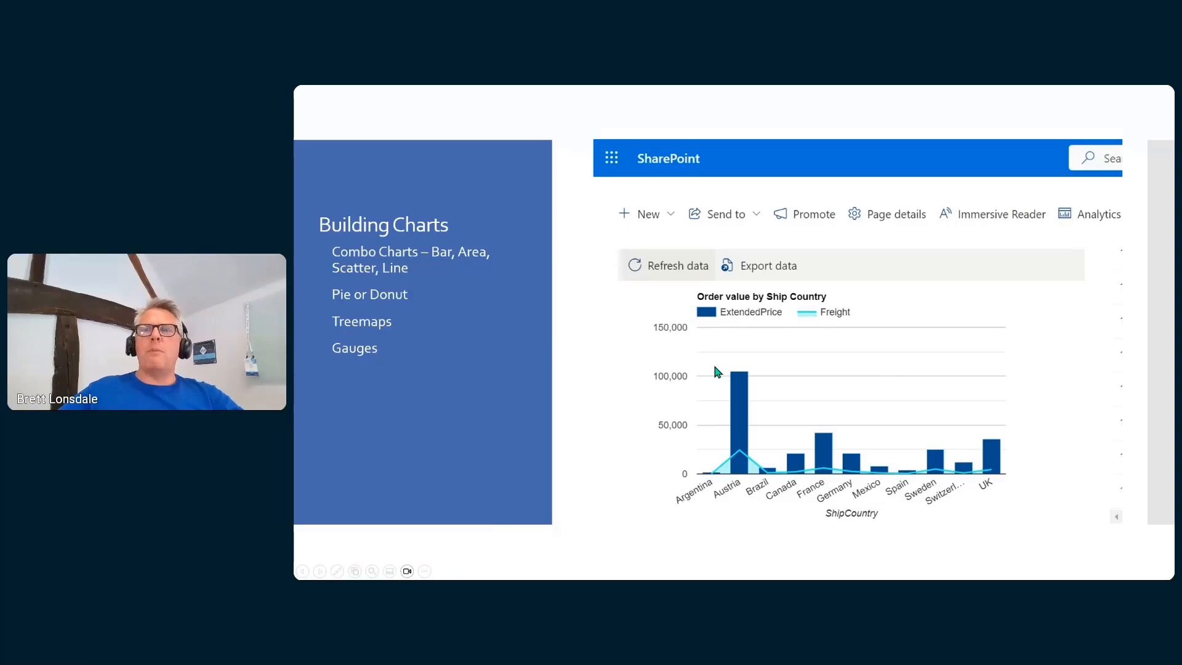
Advance to the Demonstration slide, then switch to the SharePoint page in Chrome
{"action": "left_click", "coordinate": [694, 355]}
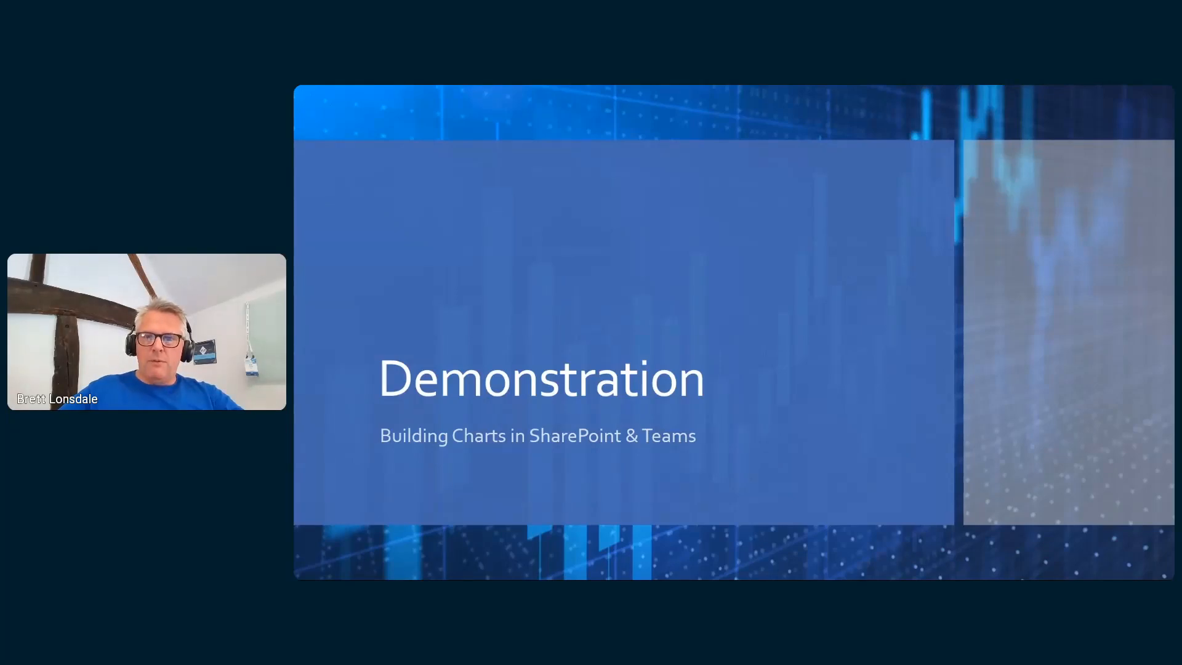
{"action": "key", "text": "alt+Tab"}
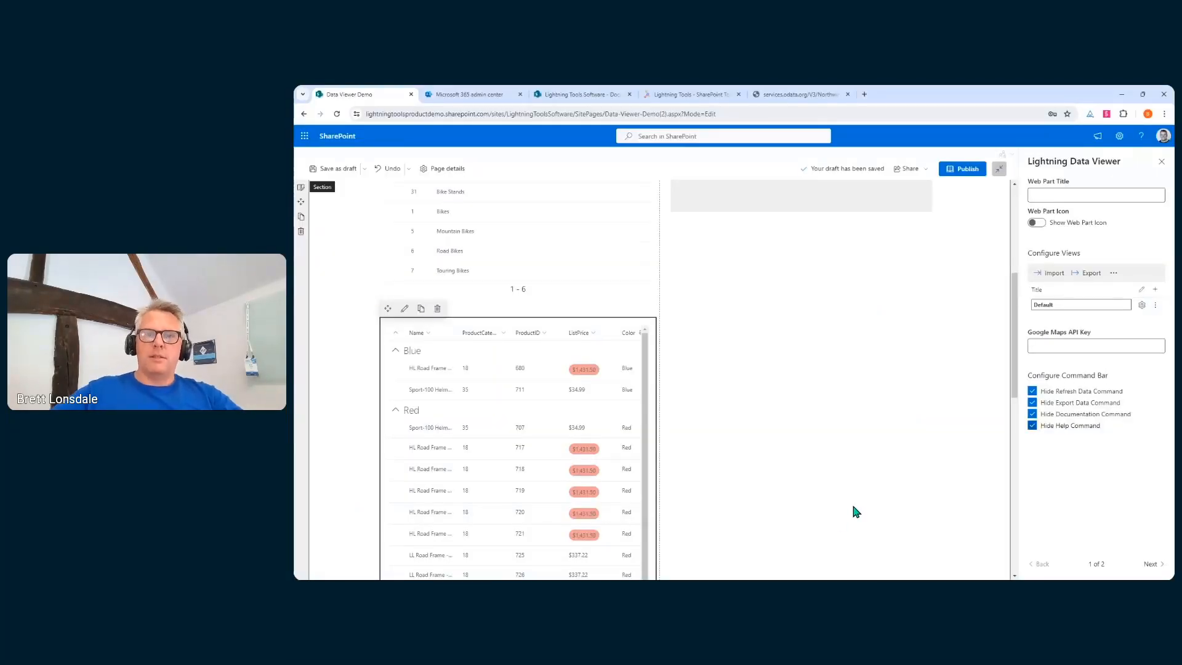
Configure the Lightning Data Viewer with SQL Azure as the data source and Charts view as display
{"action": "scroll", "coordinate": [847, 485], "scroll_direction": "up", "scroll_amount": 5}
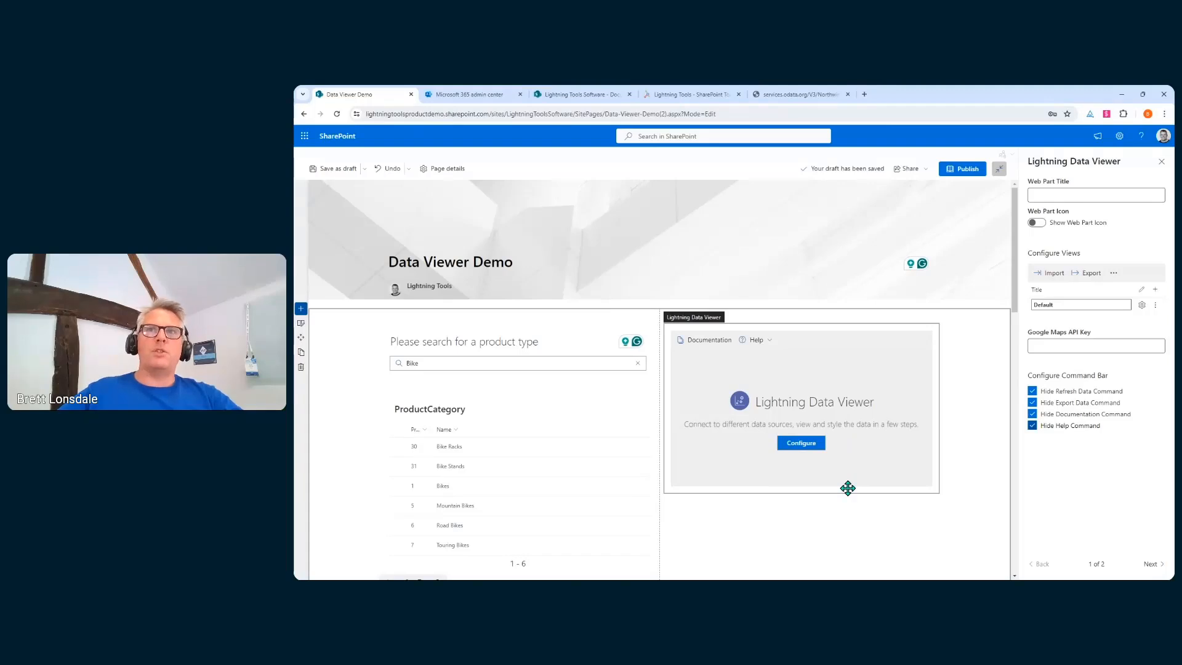
{"action": "left_click", "coordinate": [811, 447]}
{"action": "left_click", "coordinate": [812, 448]}
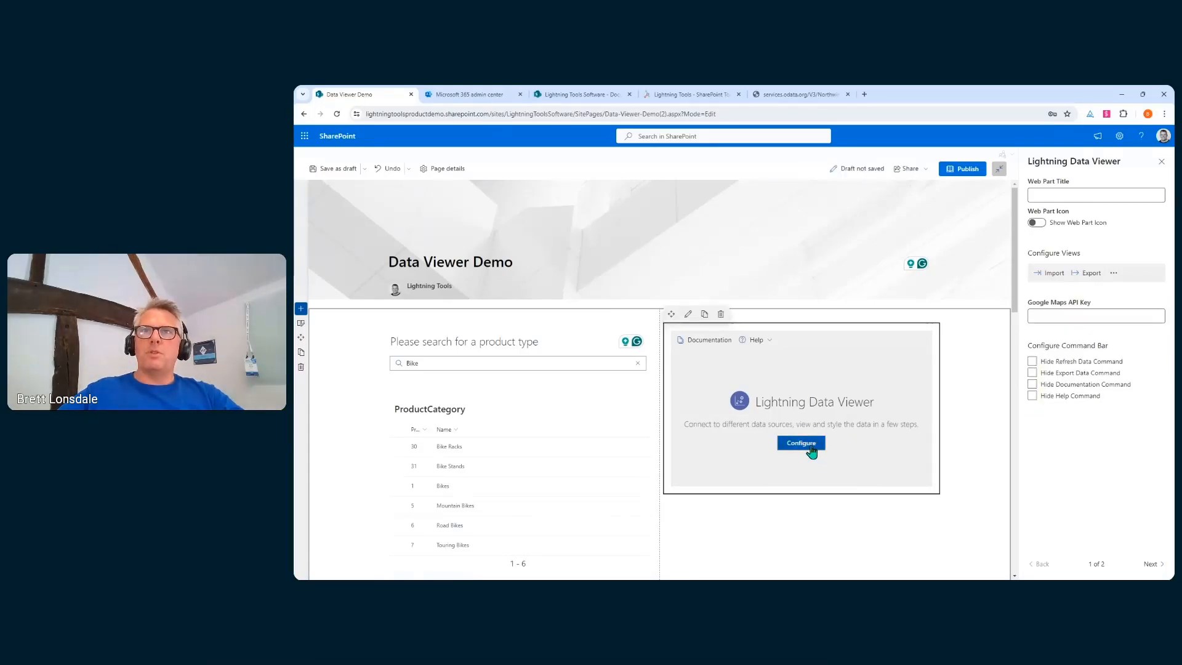
{"action": "left_click", "coordinate": [772, 280]}
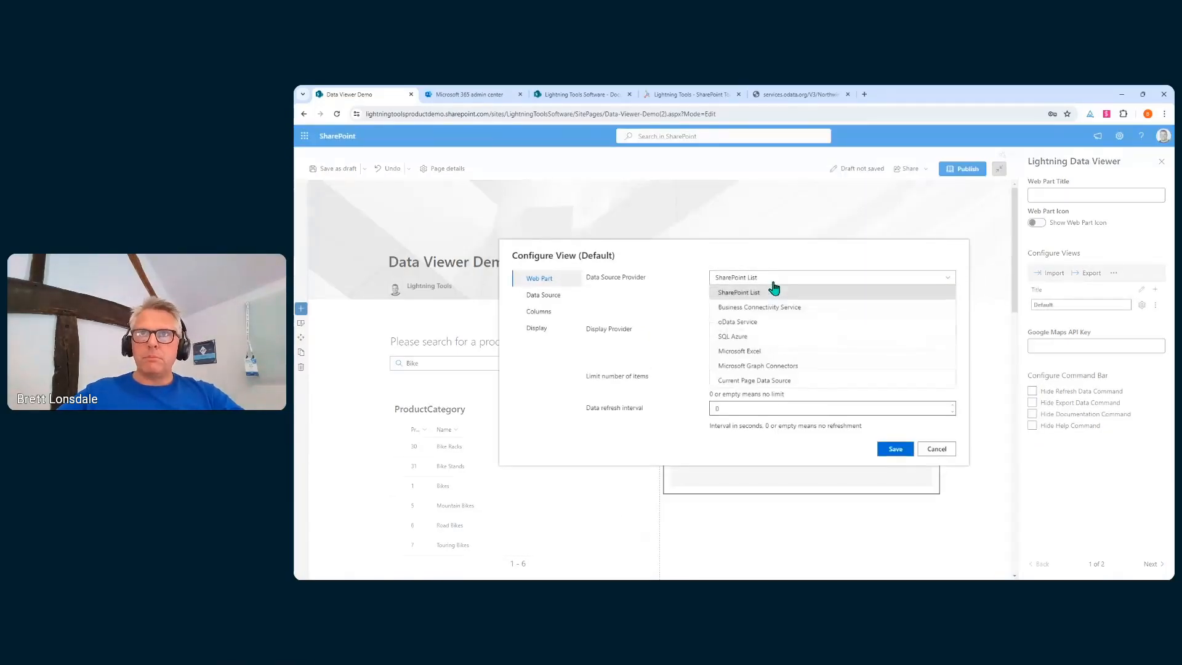
{"action": "left_click", "coordinate": [745, 342]}
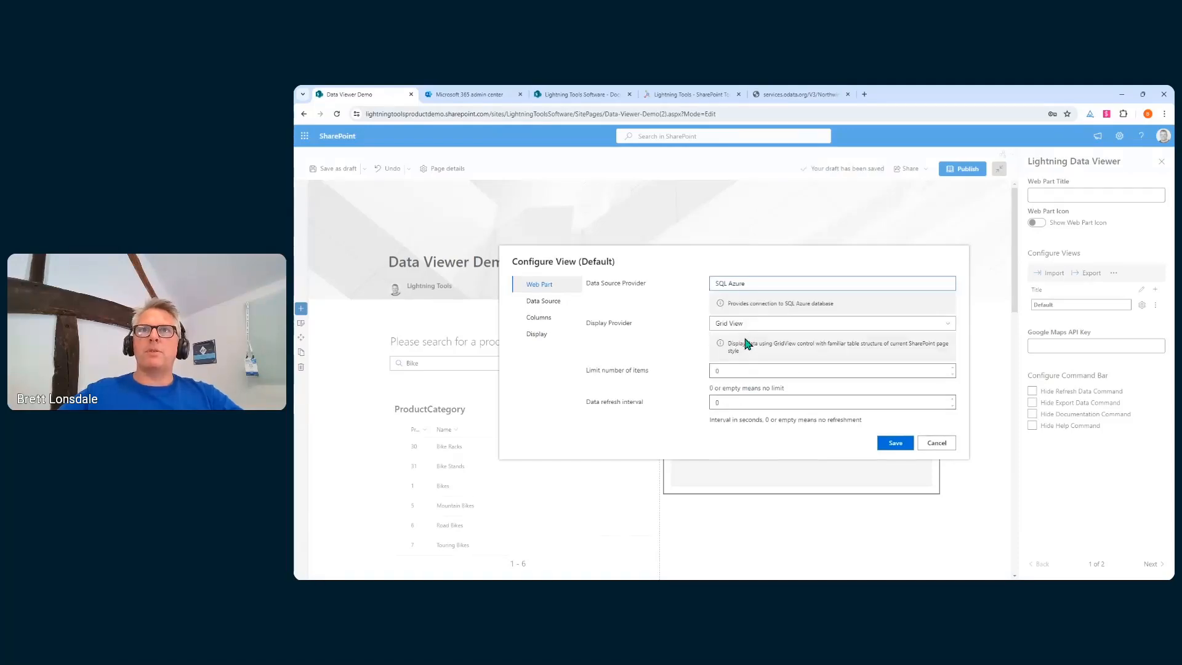
{"action": "left_click", "coordinate": [746, 332]}
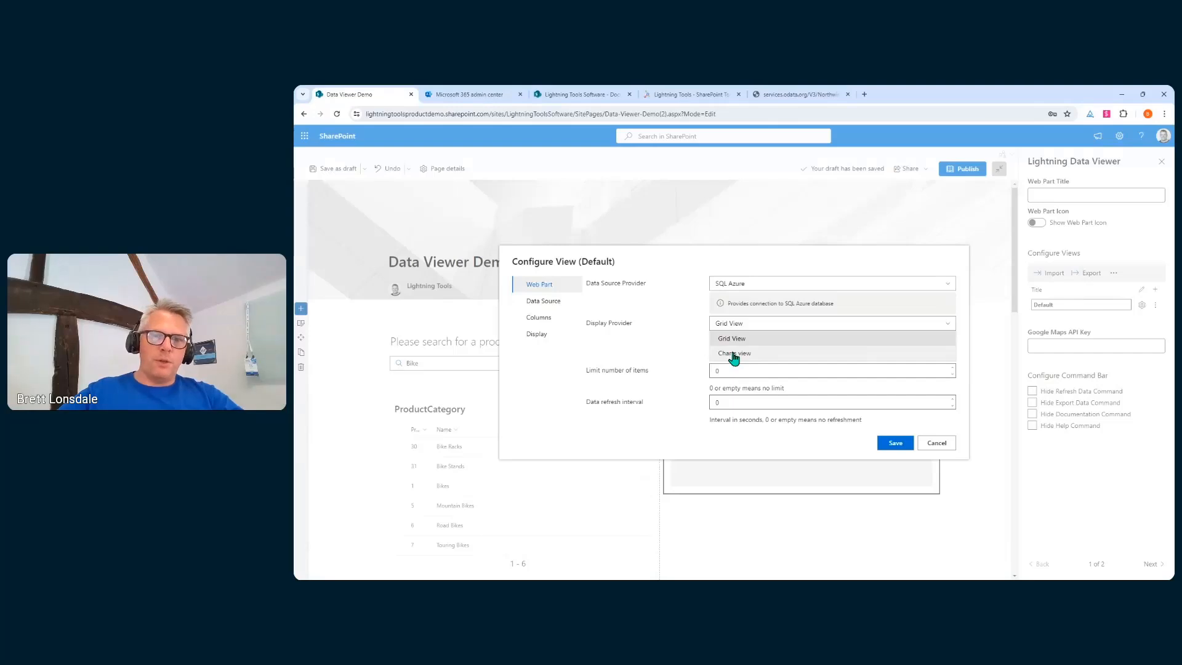
{"action": "left_click", "coordinate": [733, 354]}
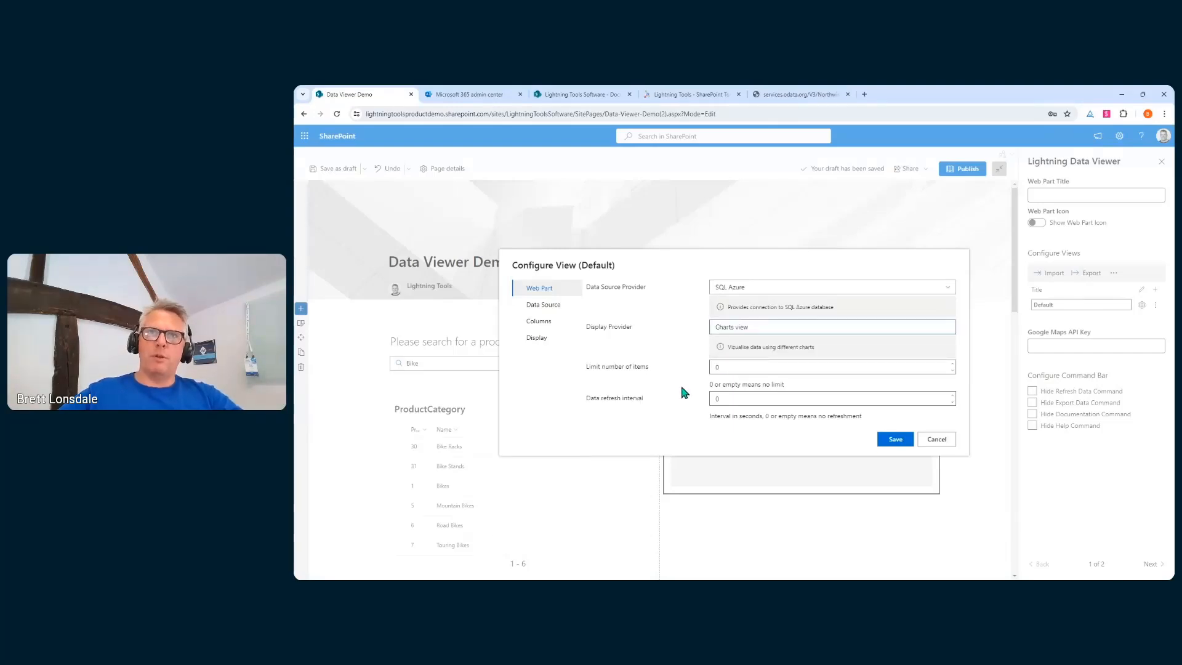
{"action": "left_click", "coordinate": [549, 305]}
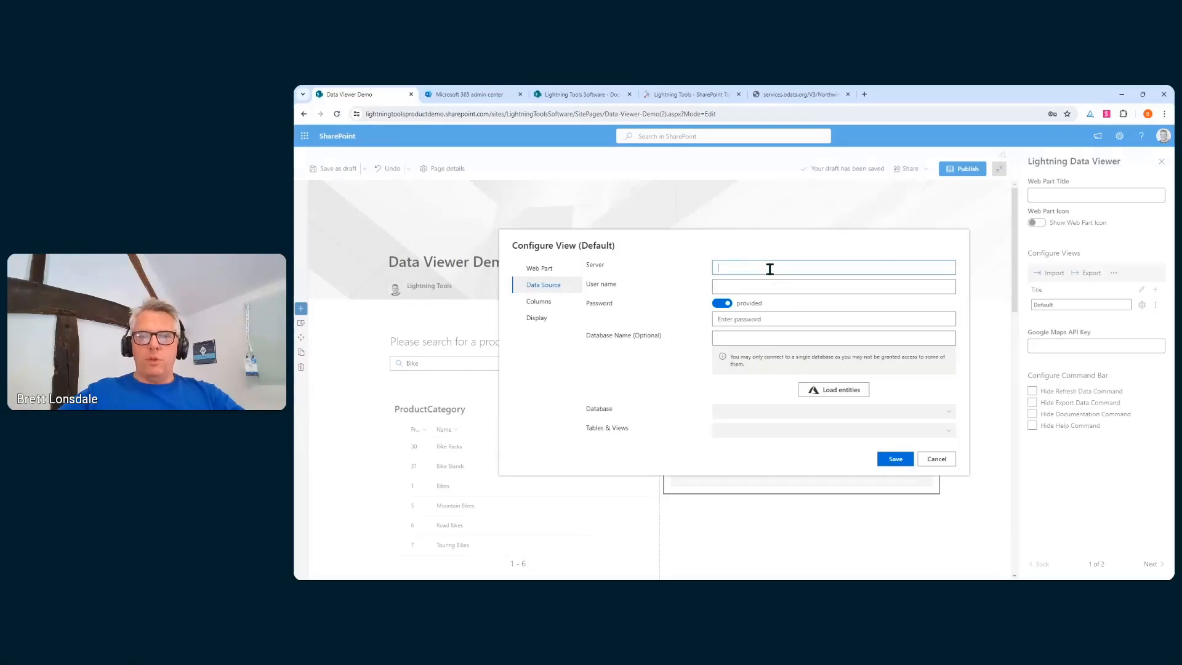
Enter the ltdemo.database.windows.net server, the admin user name and the saved password
{"action": "type", "text": "ltdemo.database.windows.net"}
{"action": "left_click", "coordinate": [771, 287]}
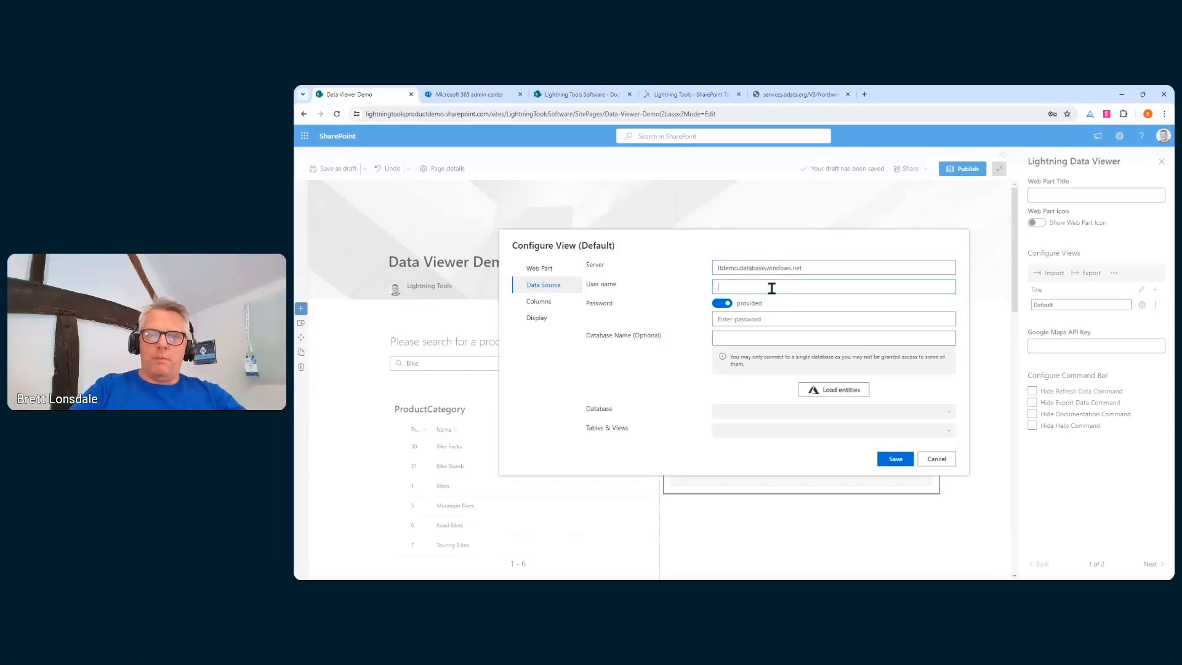
{"action": "type", "text": "ltadmin"}
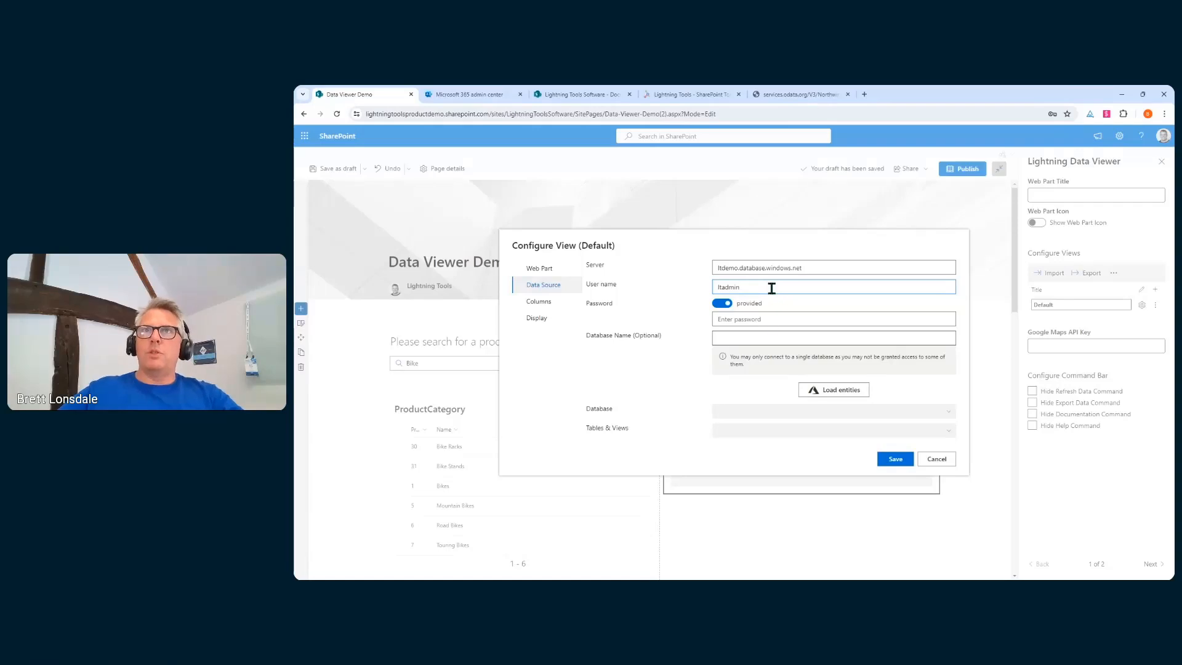
{"action": "left_click", "coordinate": [770, 319]}
{"action": "left_click", "coordinate": [781, 341]}
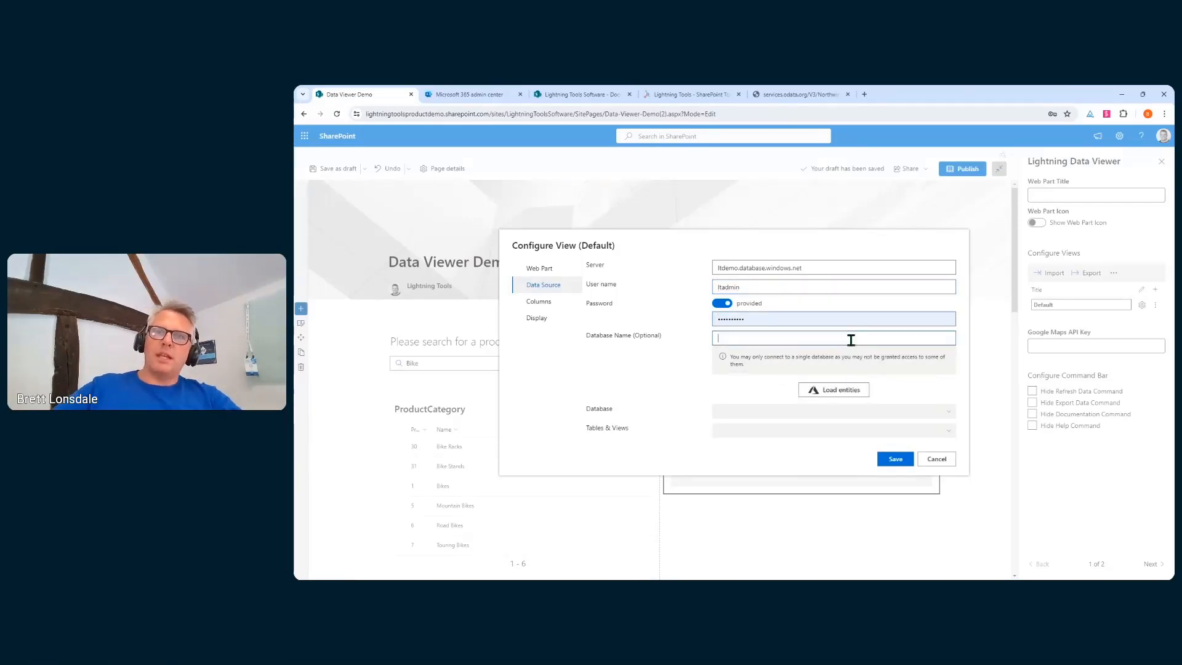
Load the AdventureWorks database entities and choose the SalesOrderDetail table
{"action": "type", "text": "Adventure"}
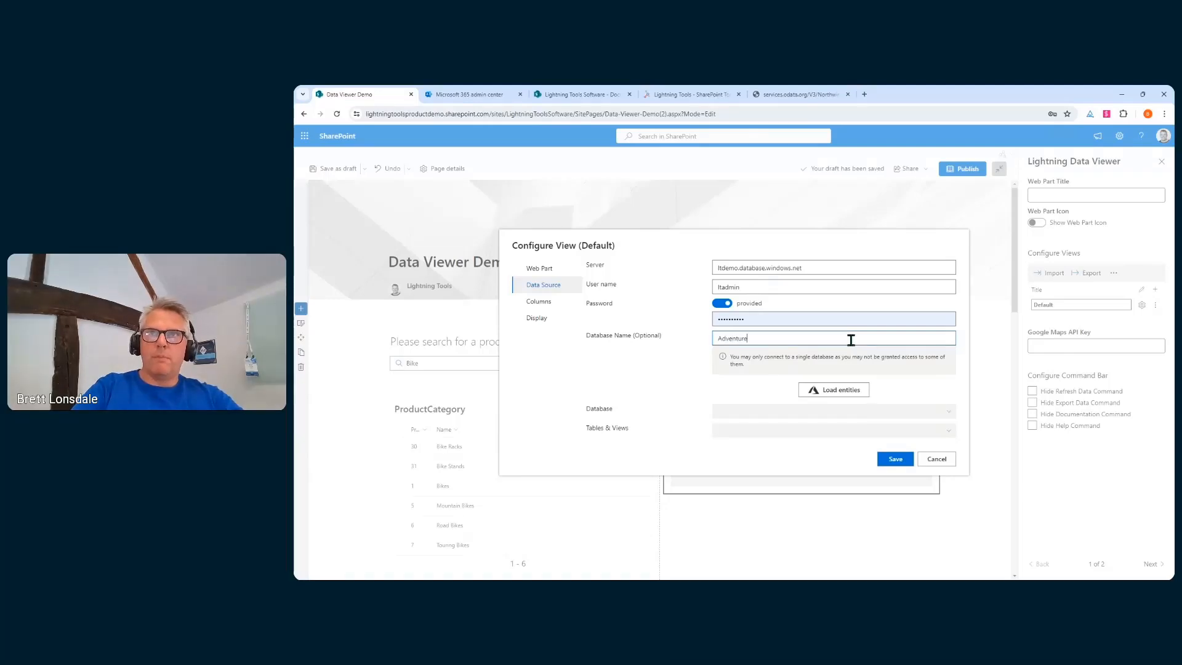
{"action": "type", "text": "Works"}
{"action": "left_click", "coordinate": [834, 391]}
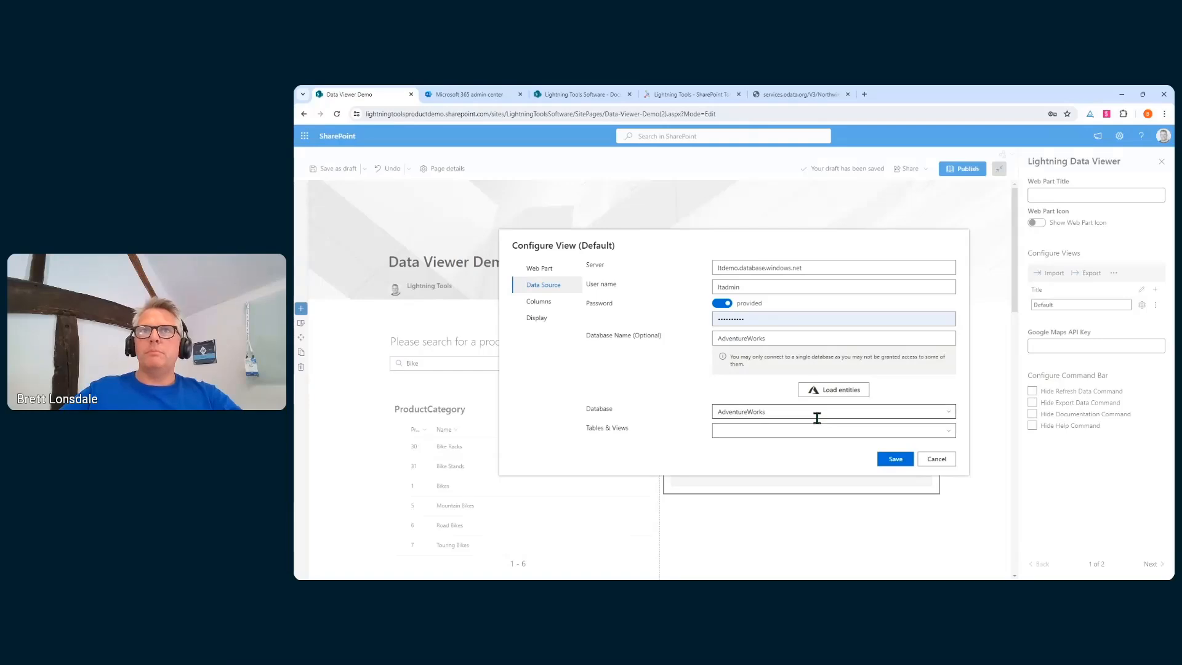
{"action": "left_click", "coordinate": [948, 432]}
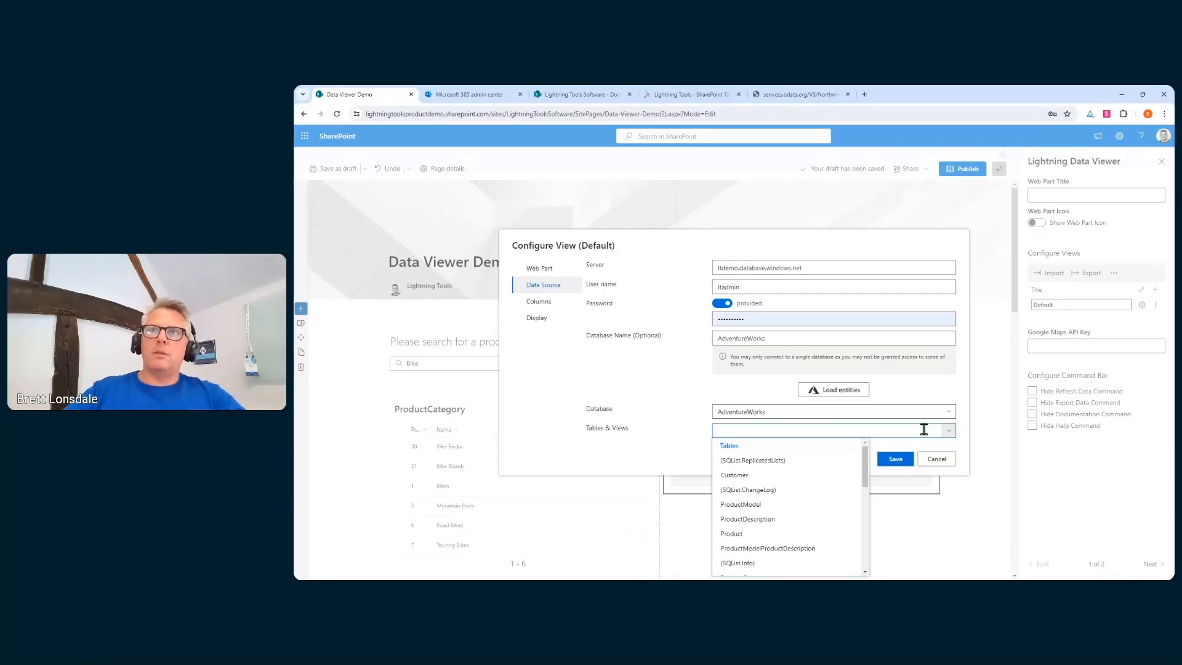
{"action": "scroll", "coordinate": [800, 475], "scroll_direction": "down", "scroll_amount": 5}
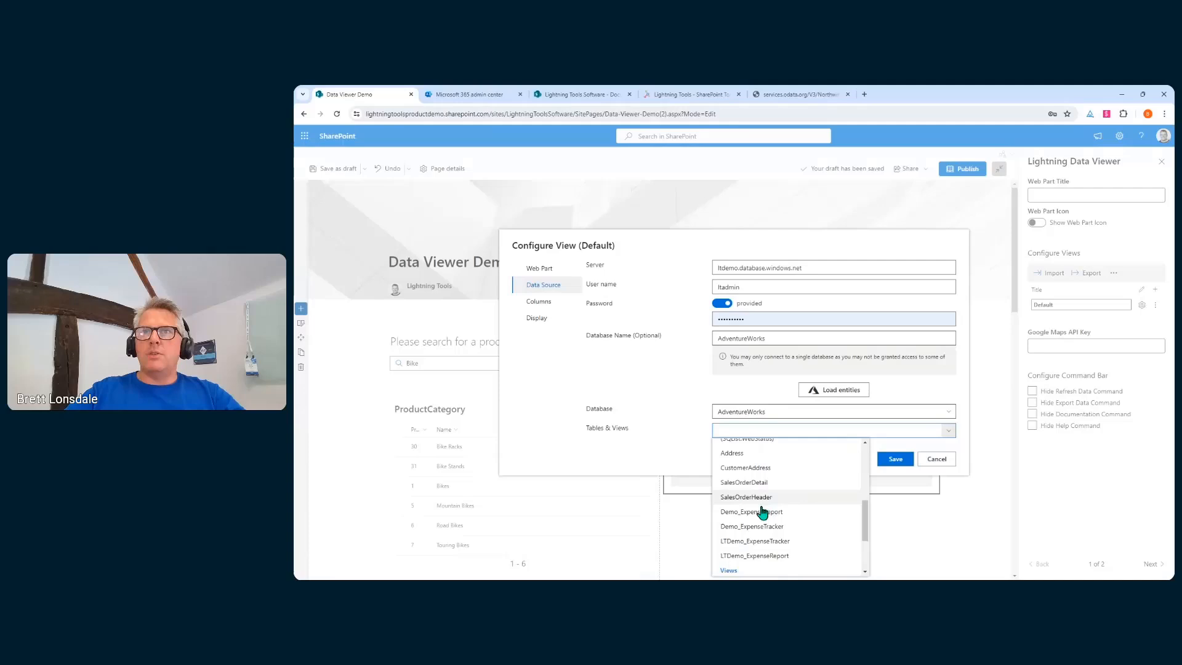
{"action": "left_click", "coordinate": [750, 483]}
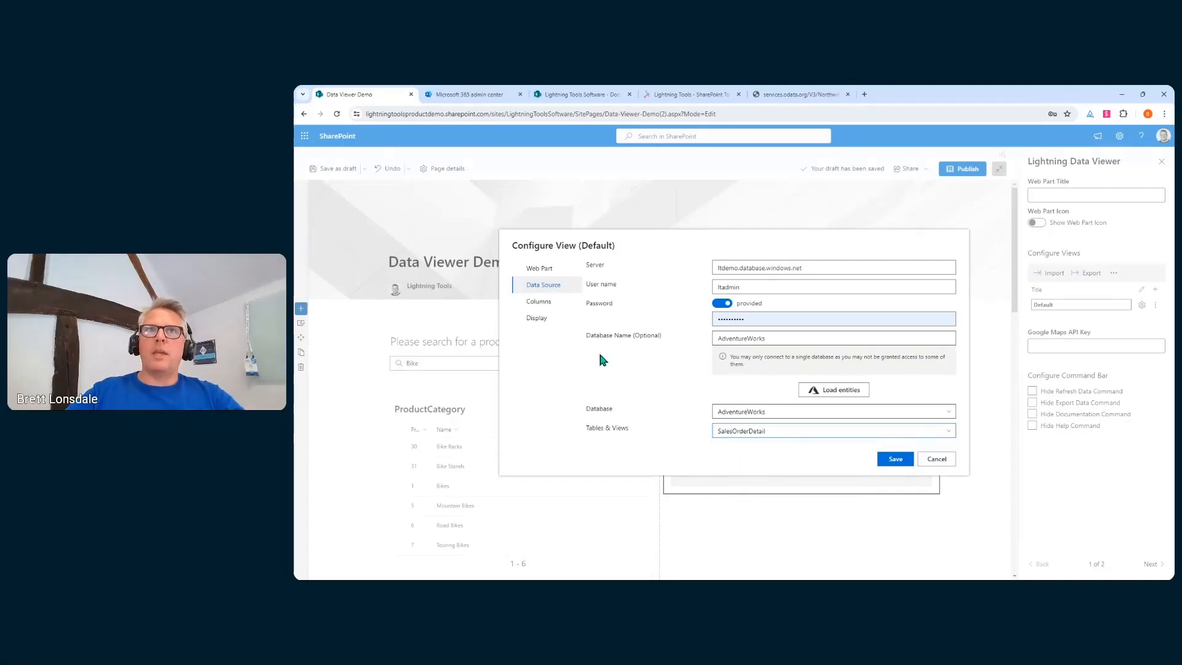
On the Columns tab tick ProductID, UnitPrice, UnitPriceDiscount and OrderQty, then add a calculated column
{"action": "left_click", "coordinate": [545, 303]}
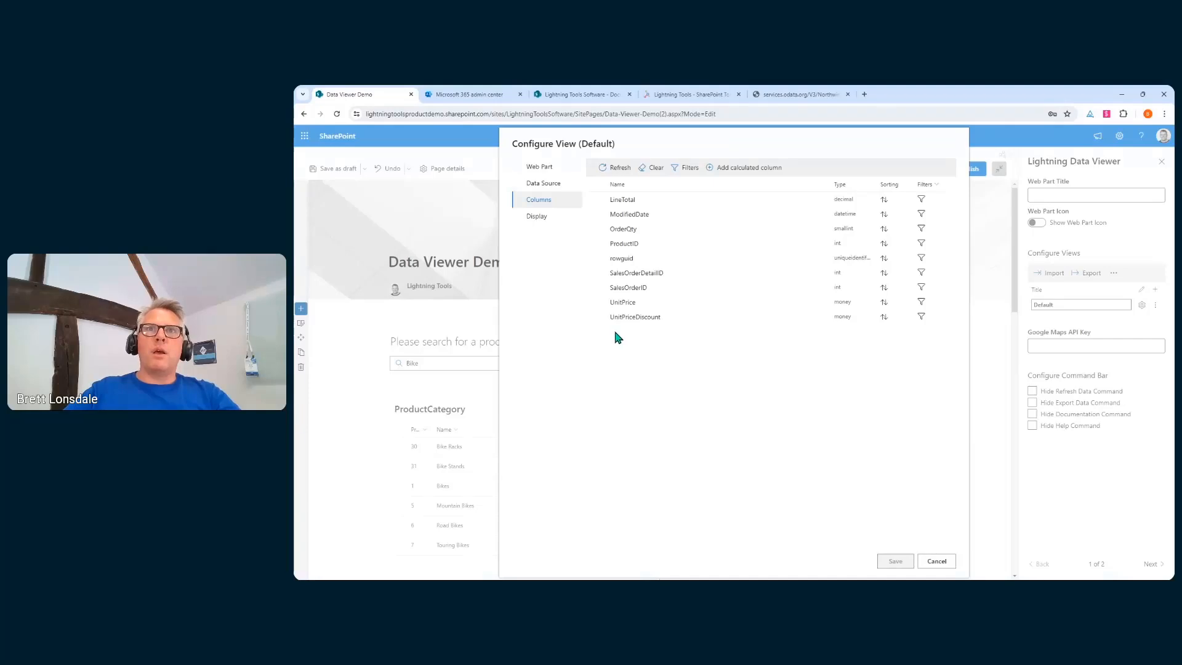
{"action": "left_click", "coordinate": [595, 244]}
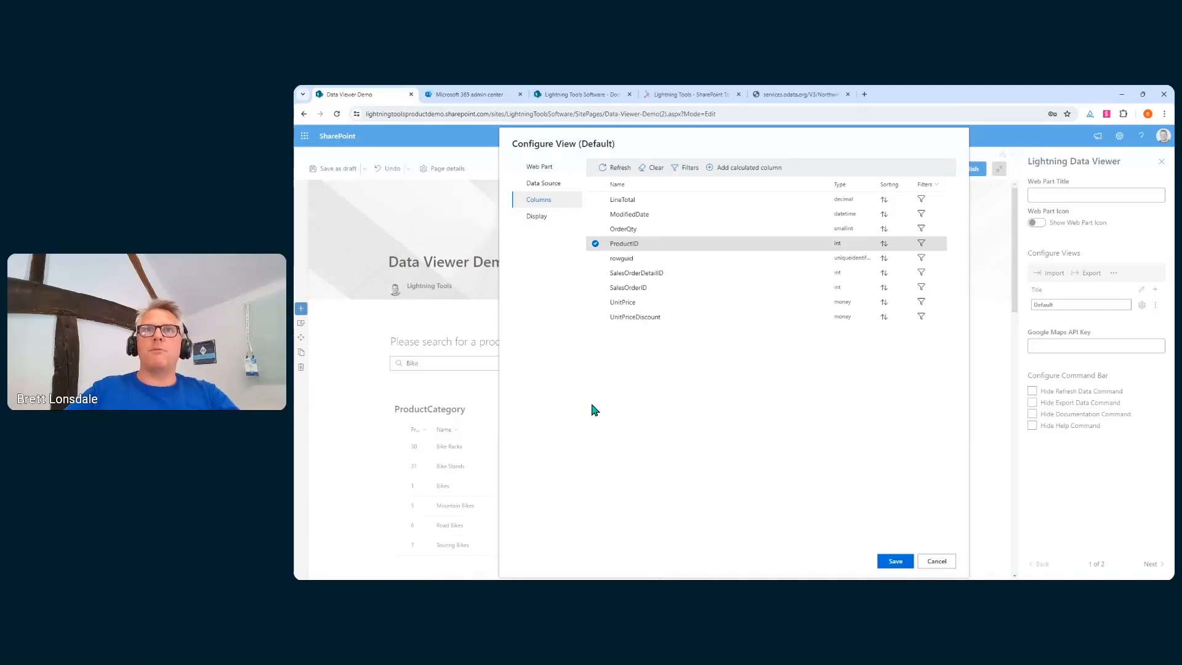
{"action": "left_click", "coordinate": [588, 307]}
{"action": "left_click", "coordinate": [589, 316]}
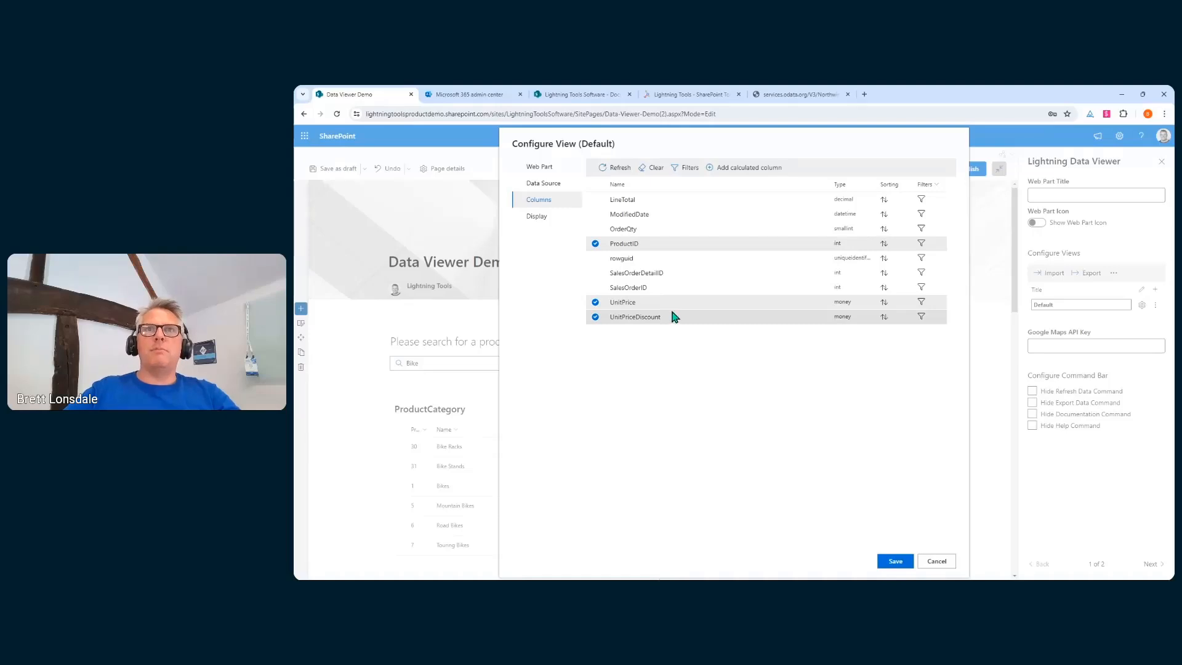
{"action": "left_click", "coordinate": [595, 230]}
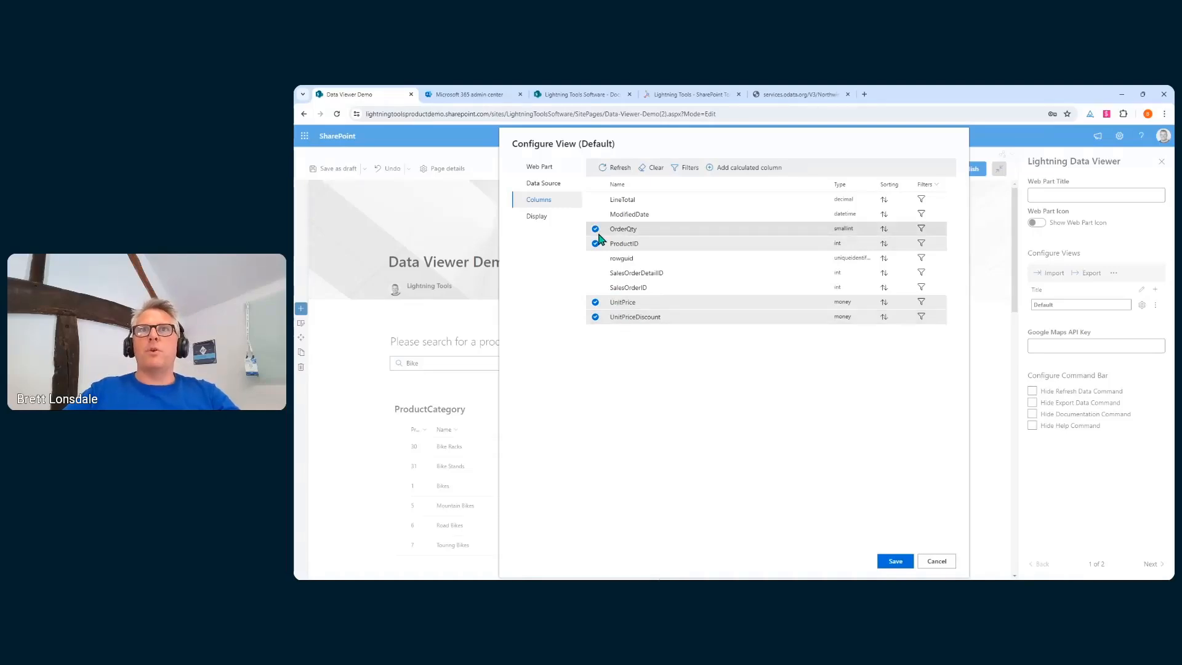
{"action": "left_click", "coordinate": [733, 168]}
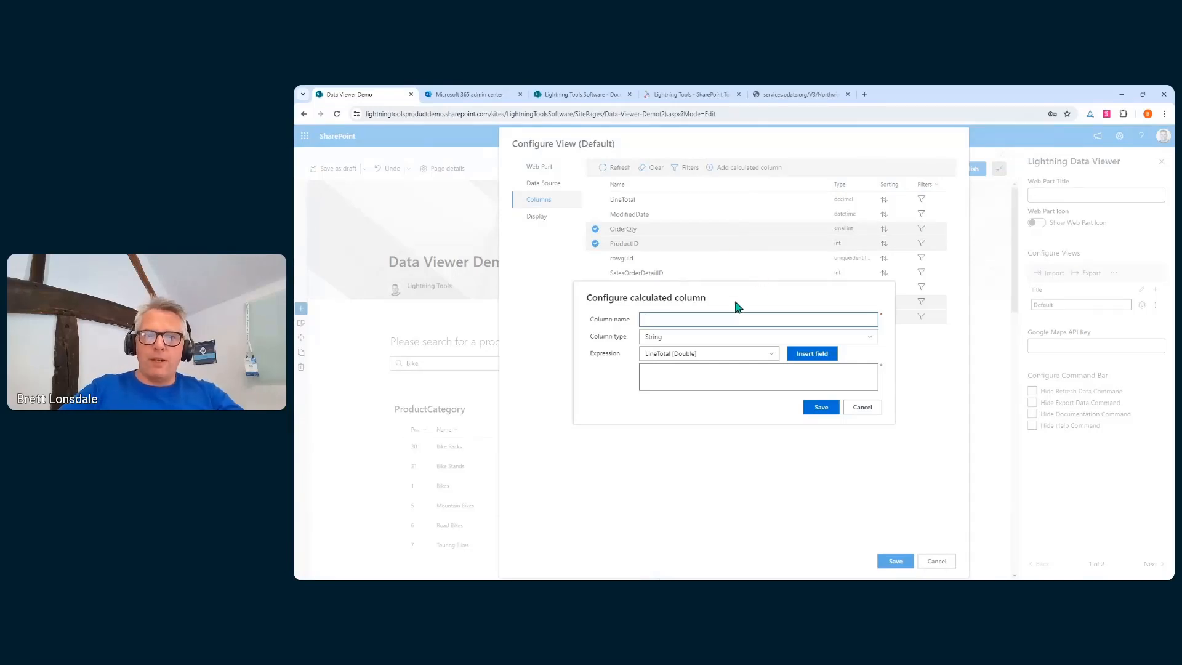
Name the calculated column OrderValue, type Double, with expression [OrderQty]*[UnitPrice]
{"action": "type", "text": "Ord"}
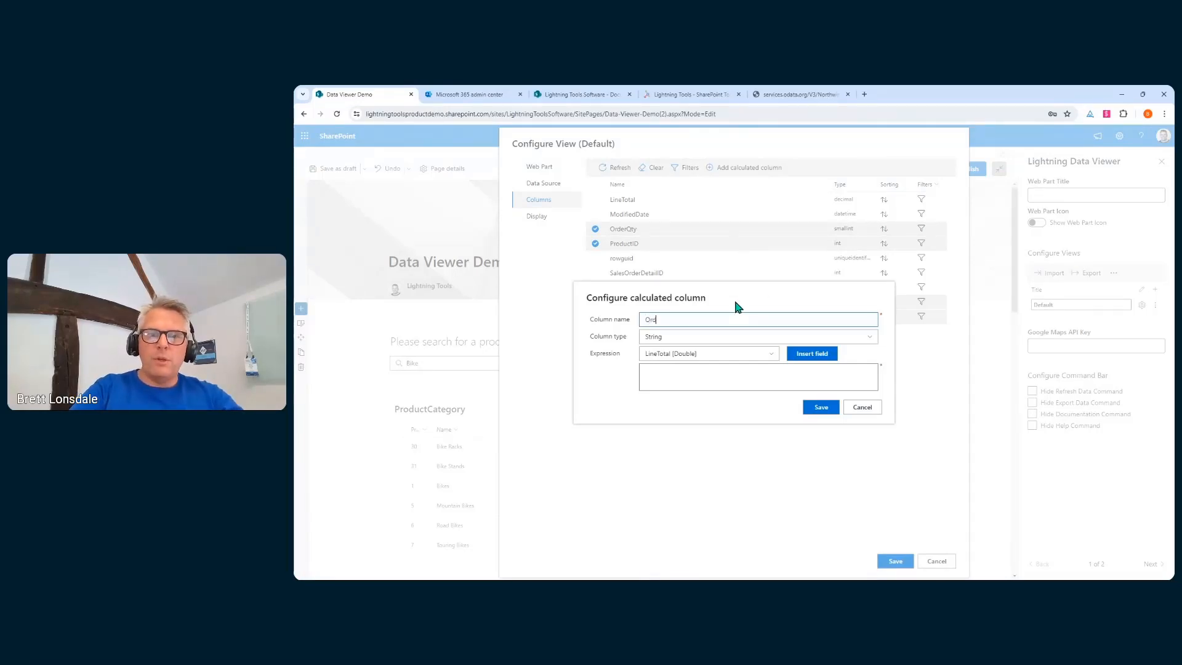
{"action": "type", "text": "erValue"}
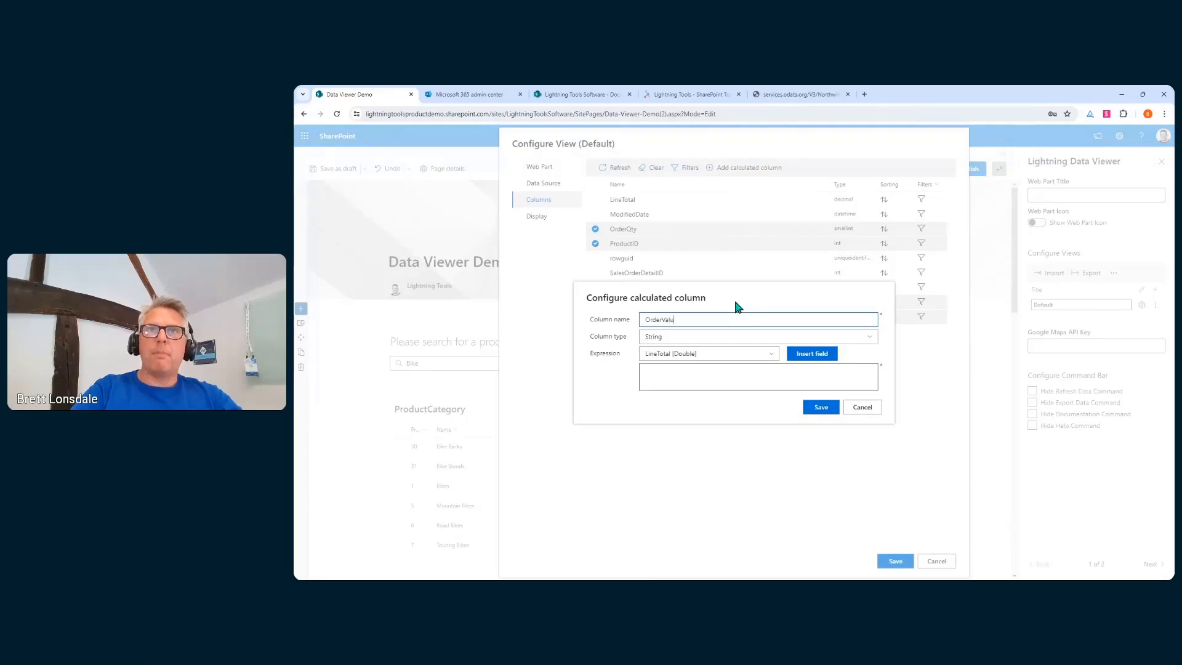
{"action": "left_click", "coordinate": [840, 338]}
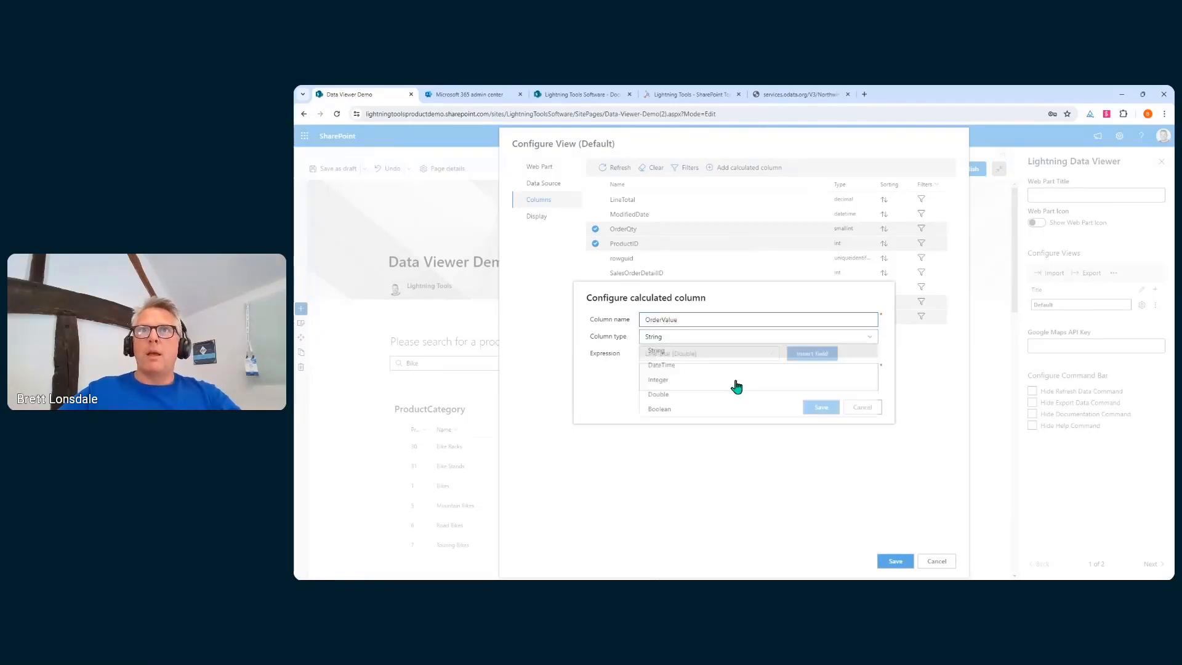
{"action": "left_click", "coordinate": [675, 405]}
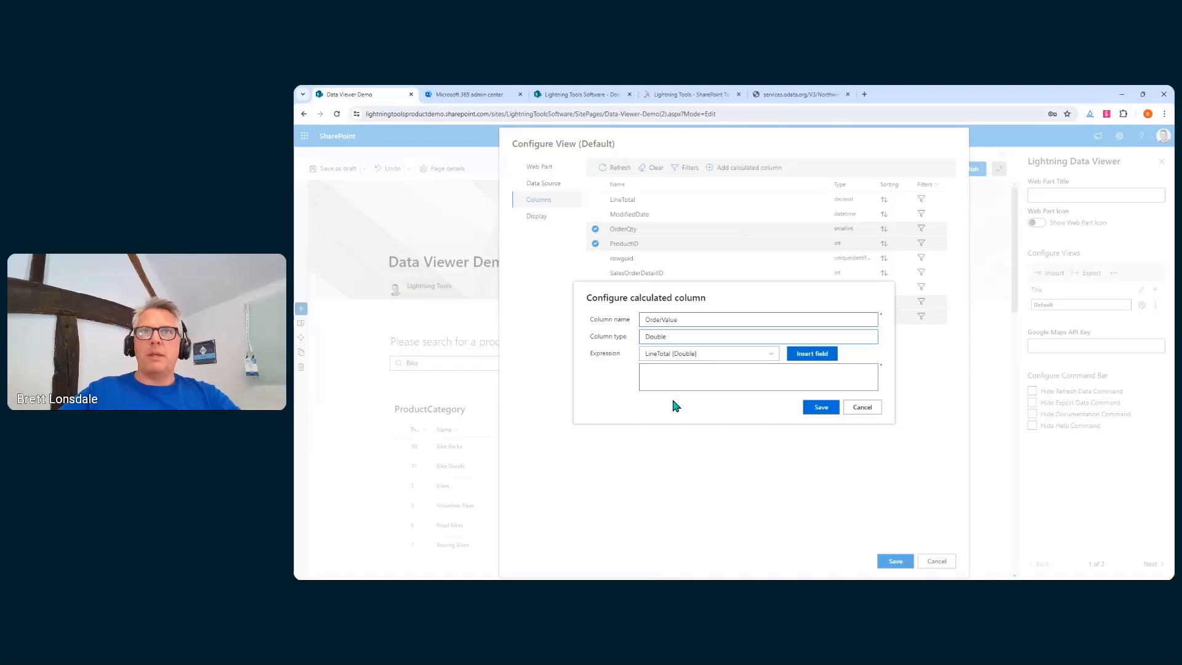
{"action": "left_click", "coordinate": [692, 356]}
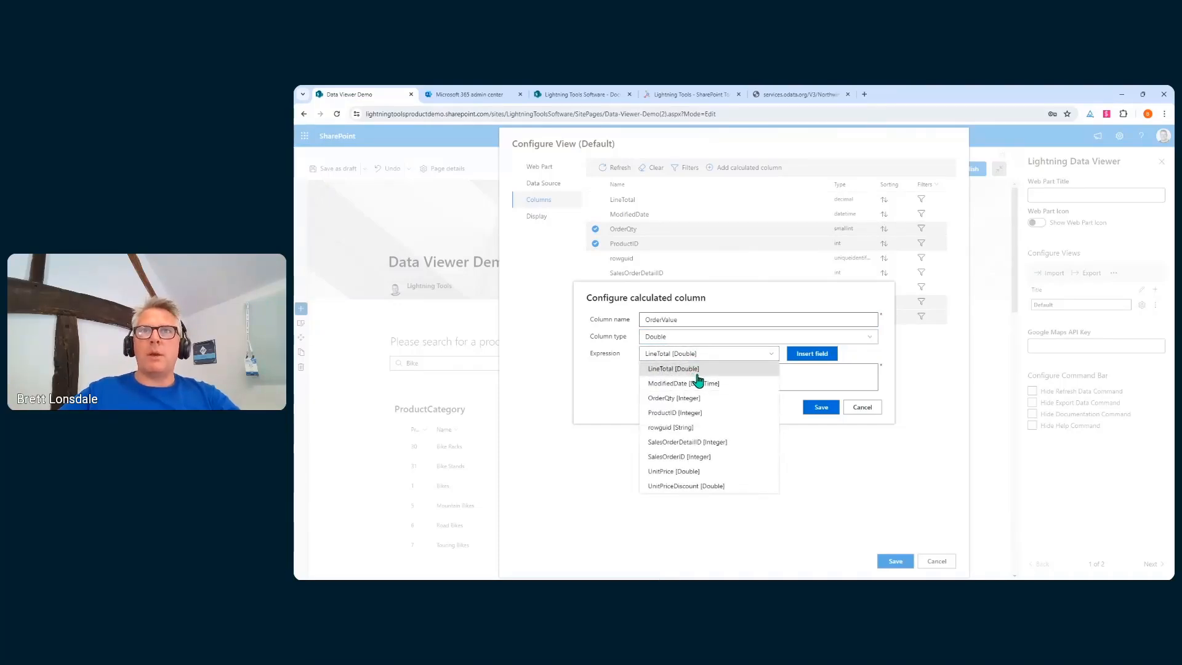
{"action": "left_click", "coordinate": [689, 403]}
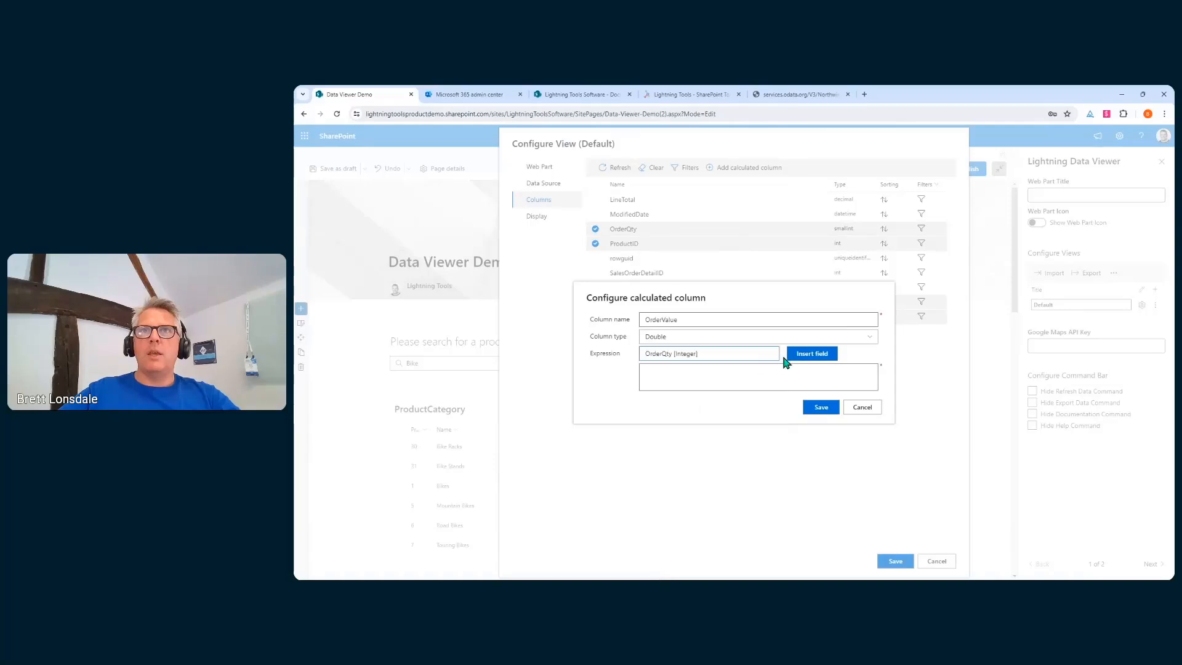
{"action": "left_click", "coordinate": [814, 357]}
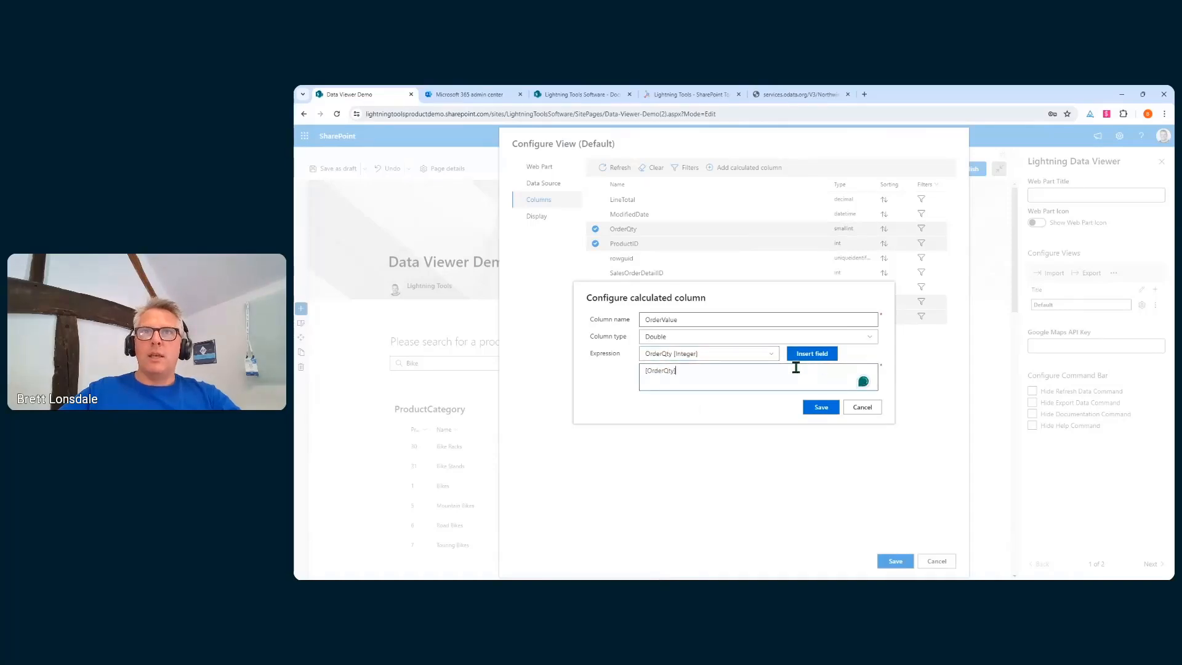
{"action": "type", "text": "*"}
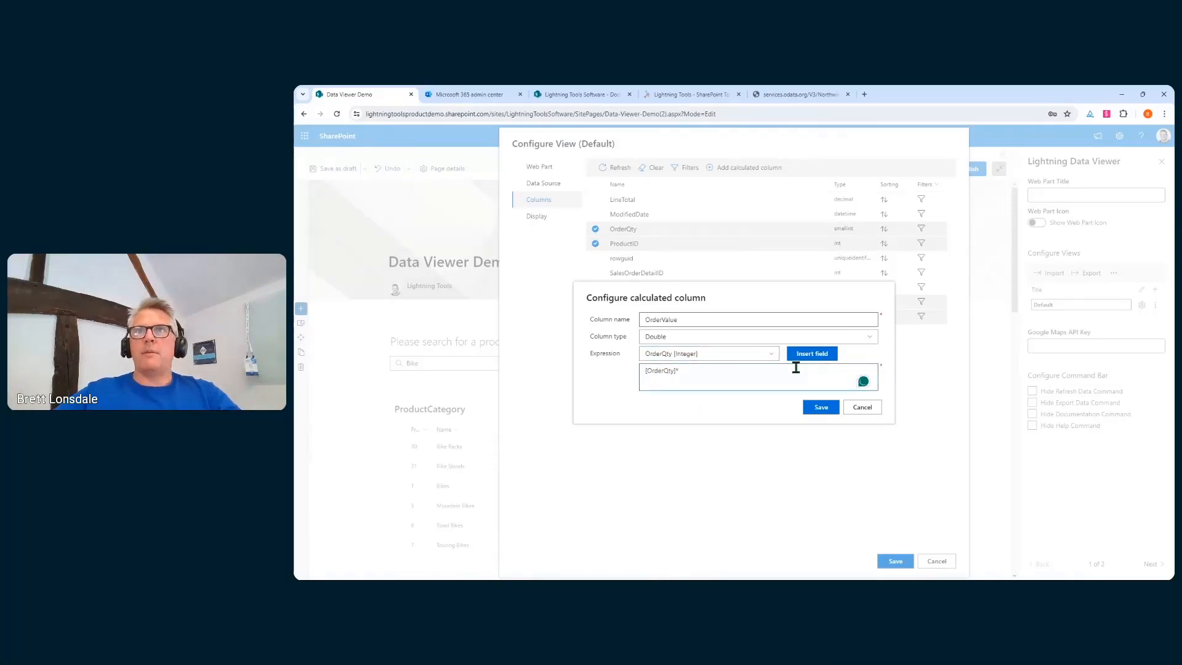
{"action": "left_click", "coordinate": [746, 355]}
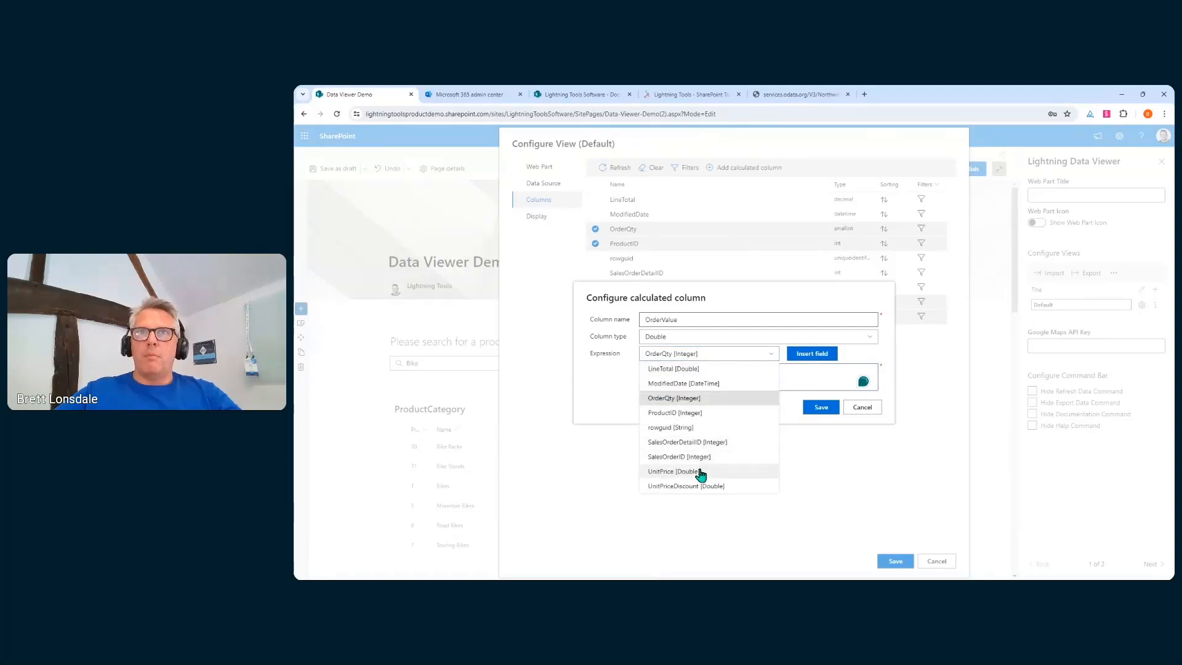
{"action": "left_click", "coordinate": [700, 473]}
{"action": "left_click", "coordinate": [800, 357]}
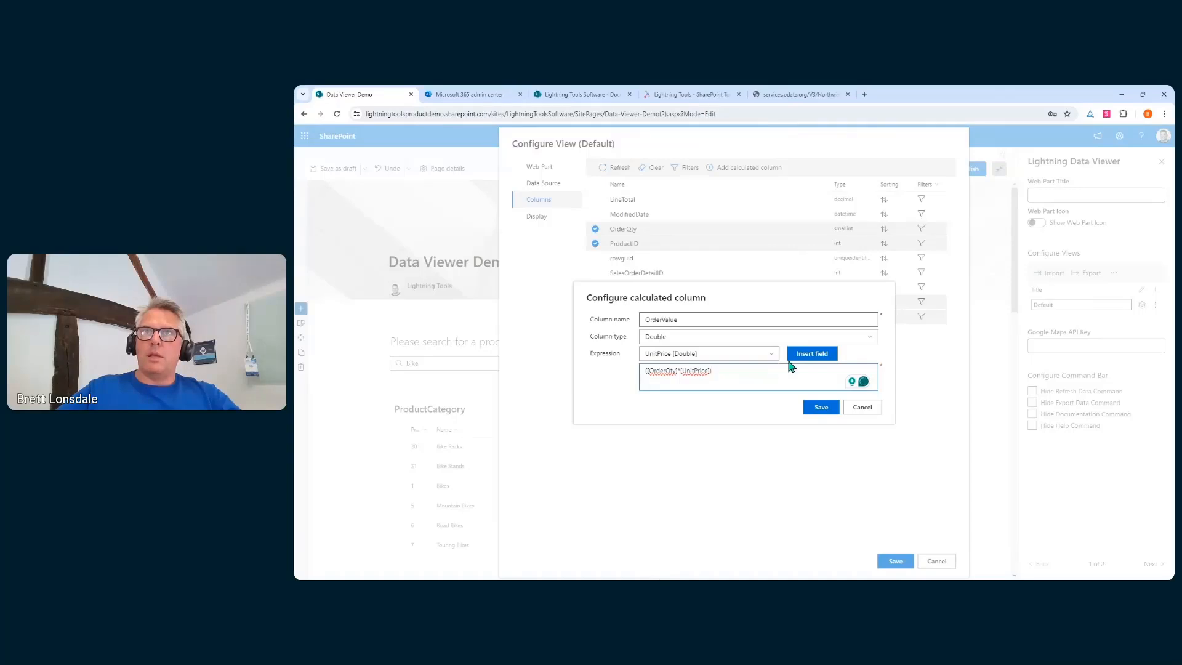
Add UnitPriceDiscount to the expression and save the OrderValue column
{"action": "left_click", "coordinate": [769, 356]}
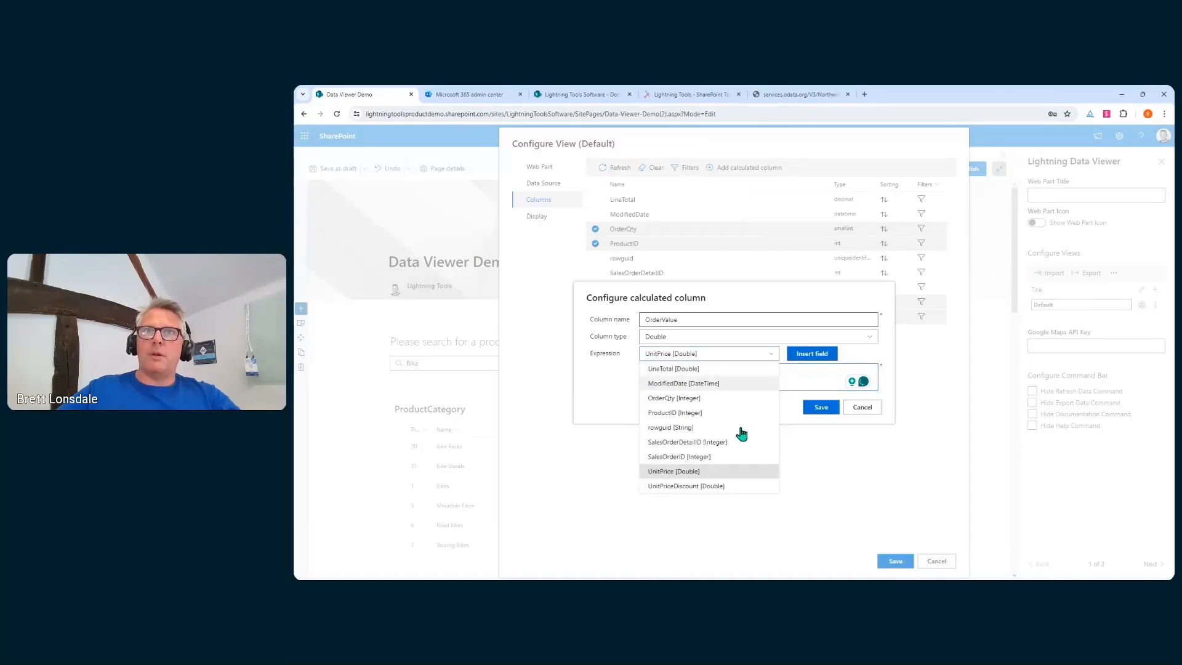
{"action": "left_click", "coordinate": [711, 487]}
{"action": "left_click", "coordinate": [814, 357]}
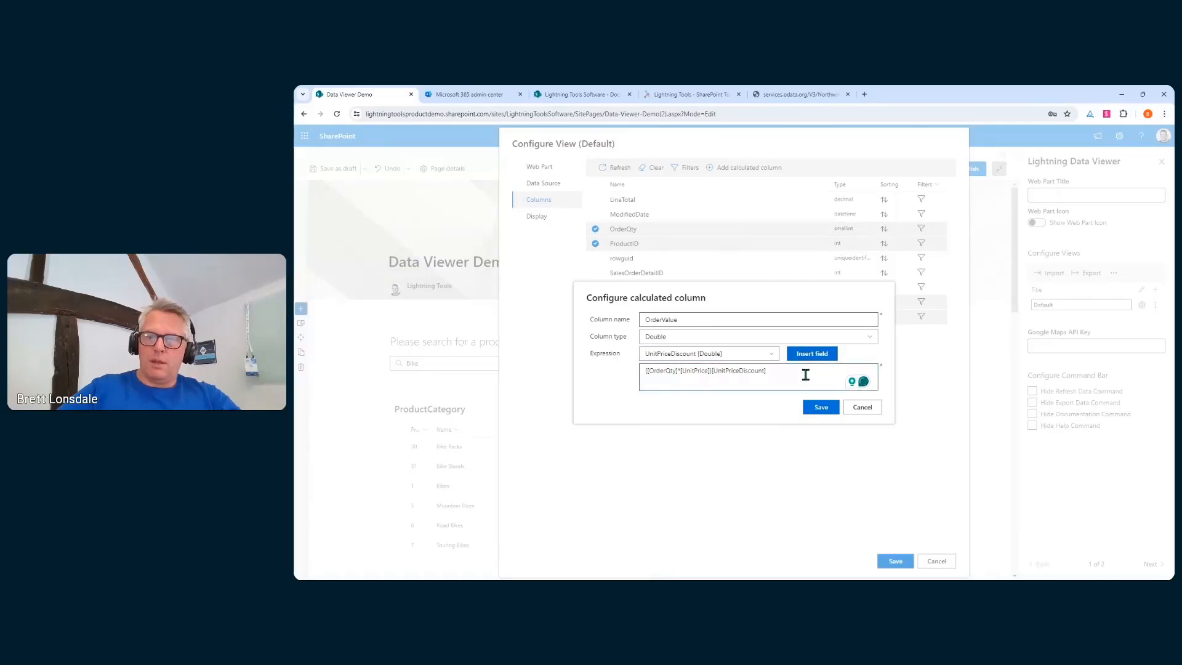
{"action": "type", "text": "*"}
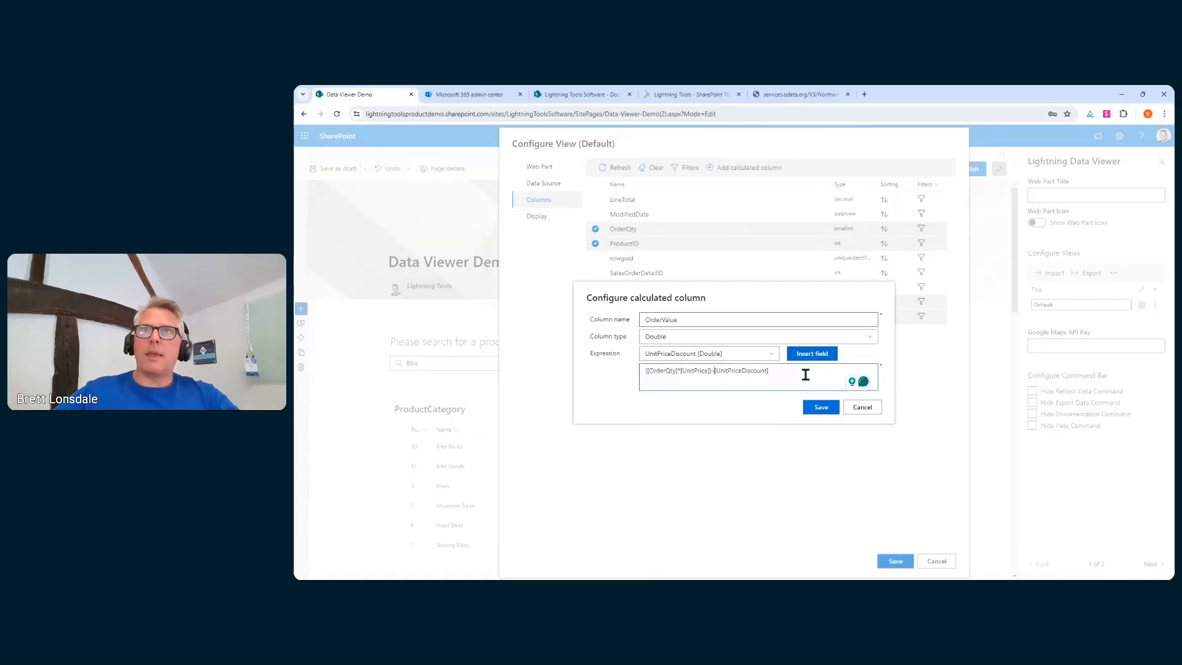
{"action": "left_click", "coordinate": [822, 407]}
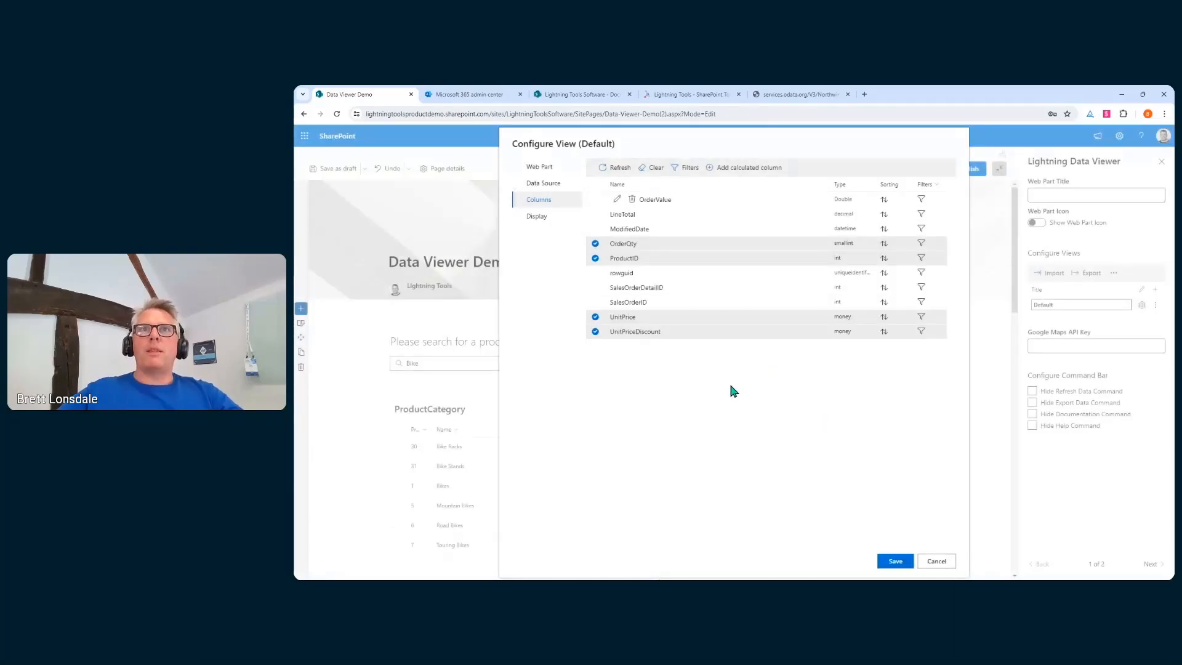
Include OrderValue in the view, placed between UnitPrice and UnitPriceDiscount
{"action": "left_click", "coordinate": [595, 199]}
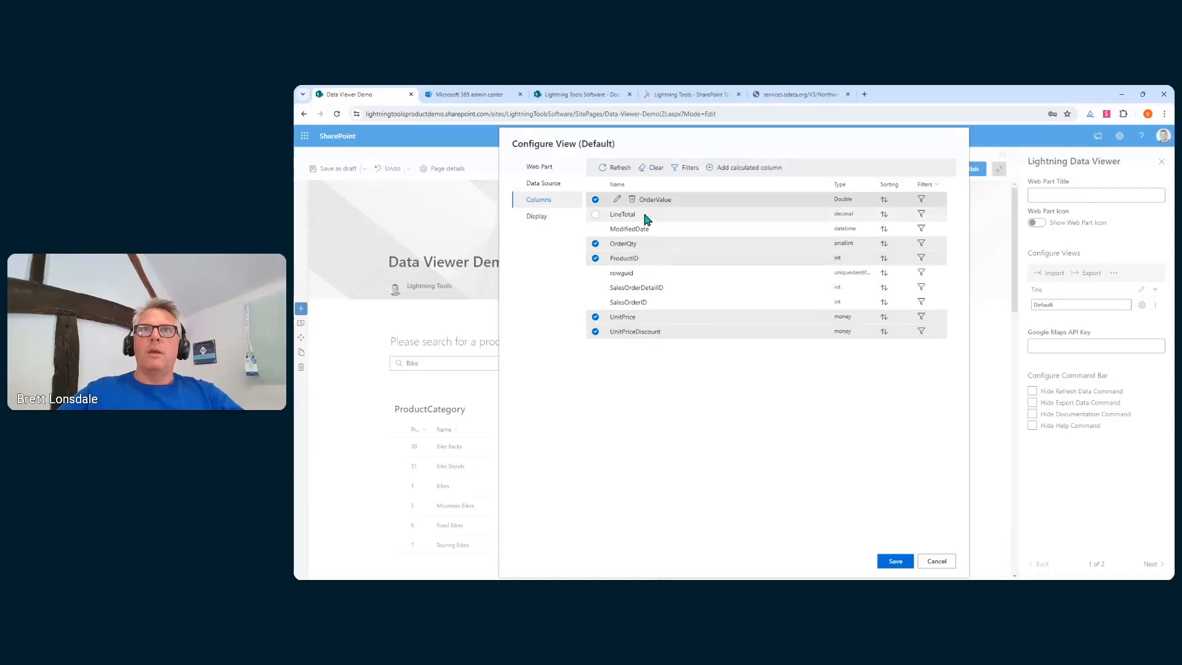
{"action": "left_click_drag", "start_coordinate": [640, 197], "coordinate": [634, 331]}
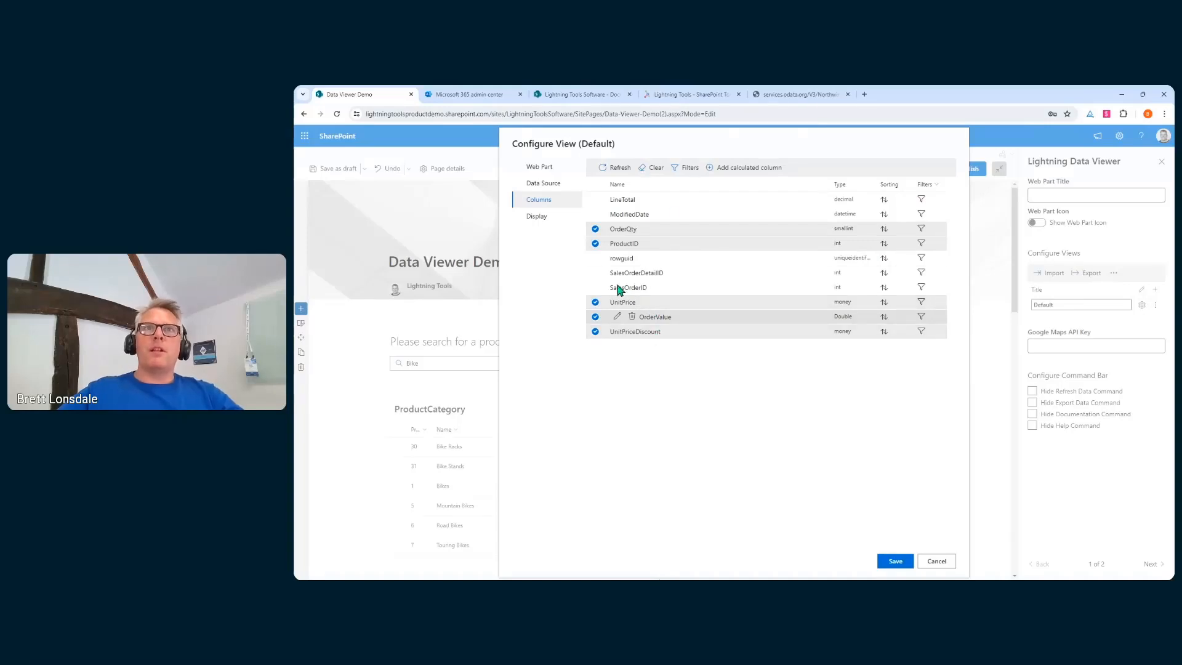
{"action": "left_click", "coordinate": [536, 216]}
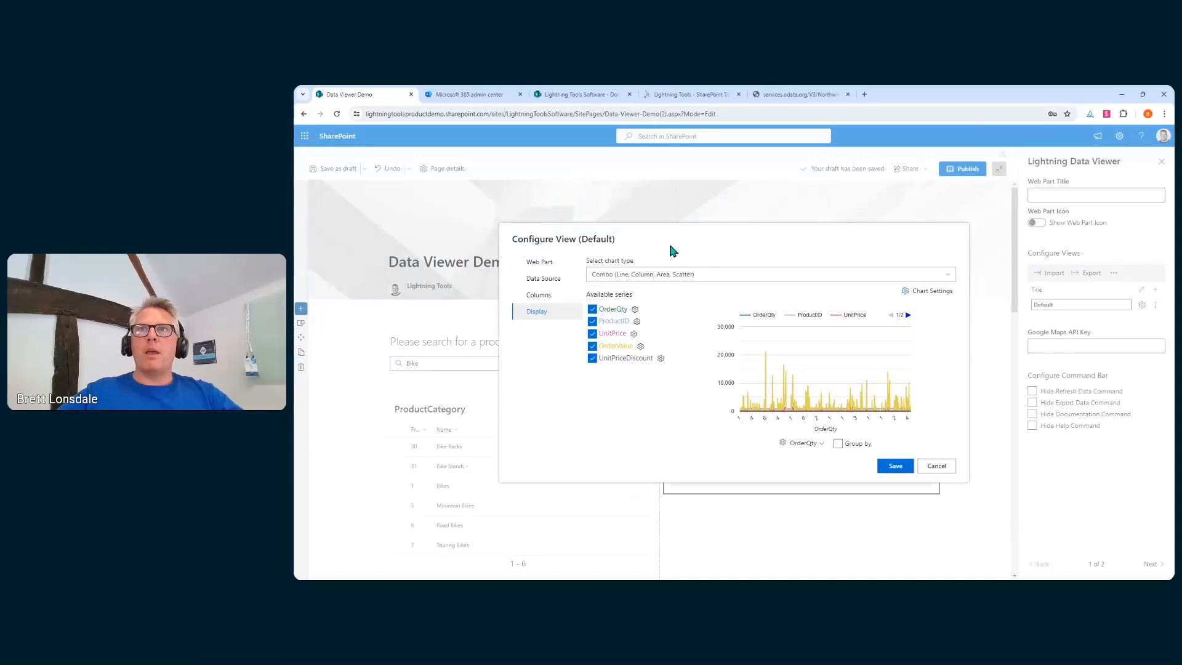
Group the chart by ProductID and plot only the UnitPrice and OrderValue series
{"action": "left_click_drag", "start_coordinate": [609, 347], "coordinate": [624, 346]}
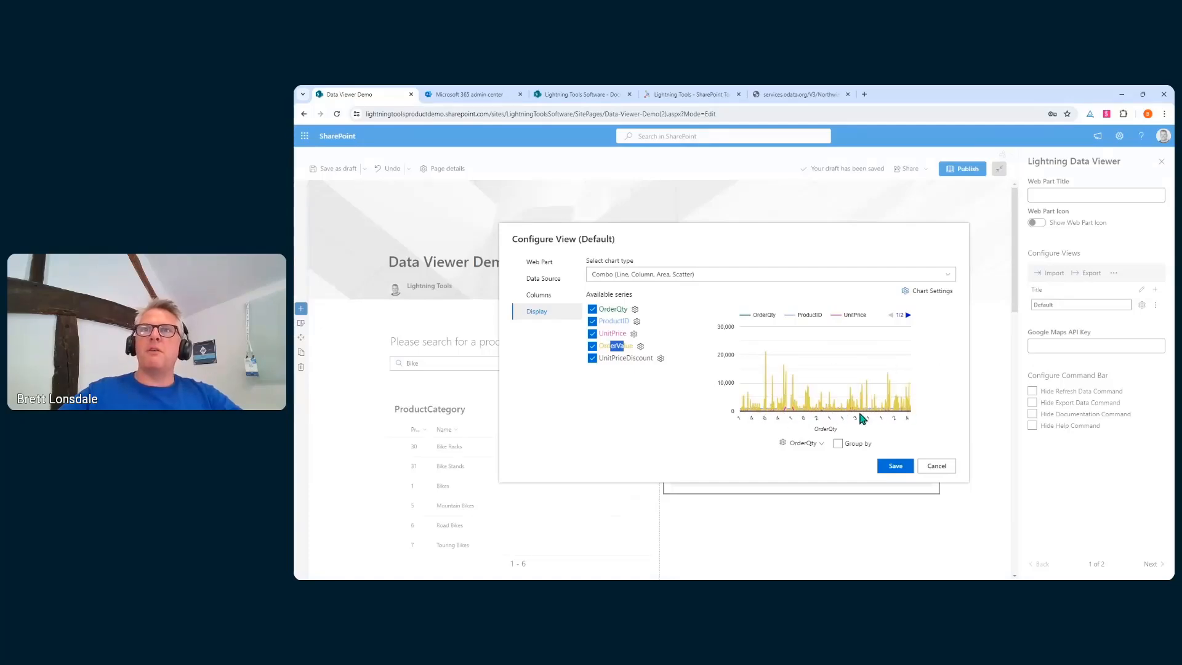
{"action": "left_click", "coordinate": [820, 444]}
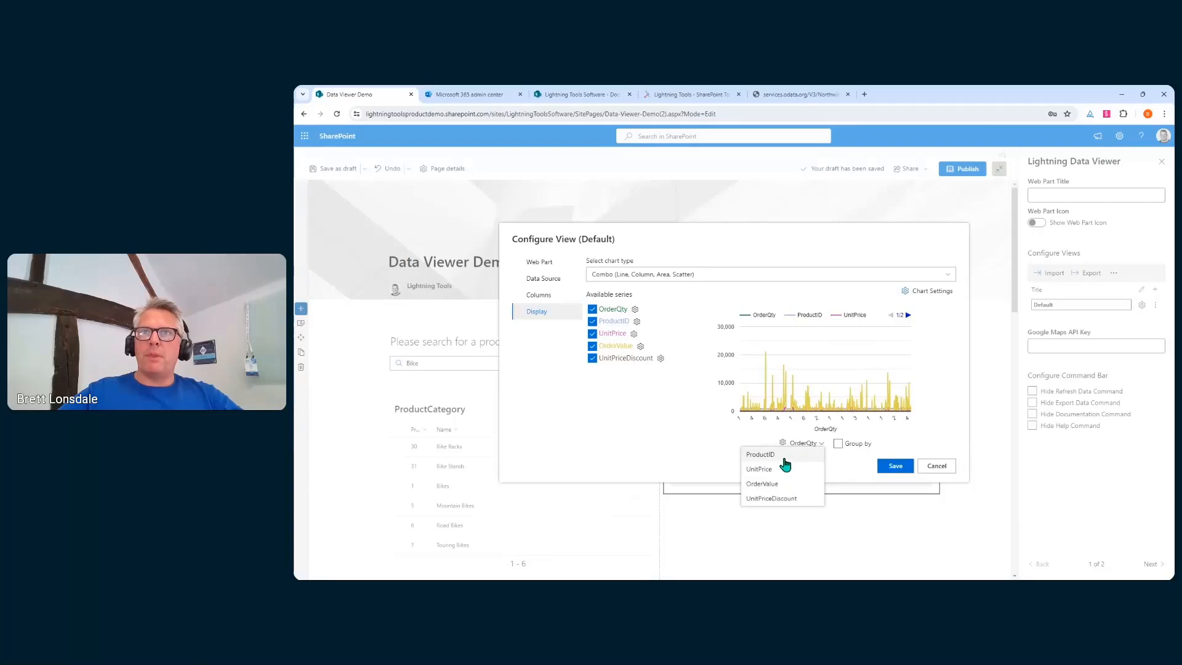
{"action": "left_click", "coordinate": [784, 456]}
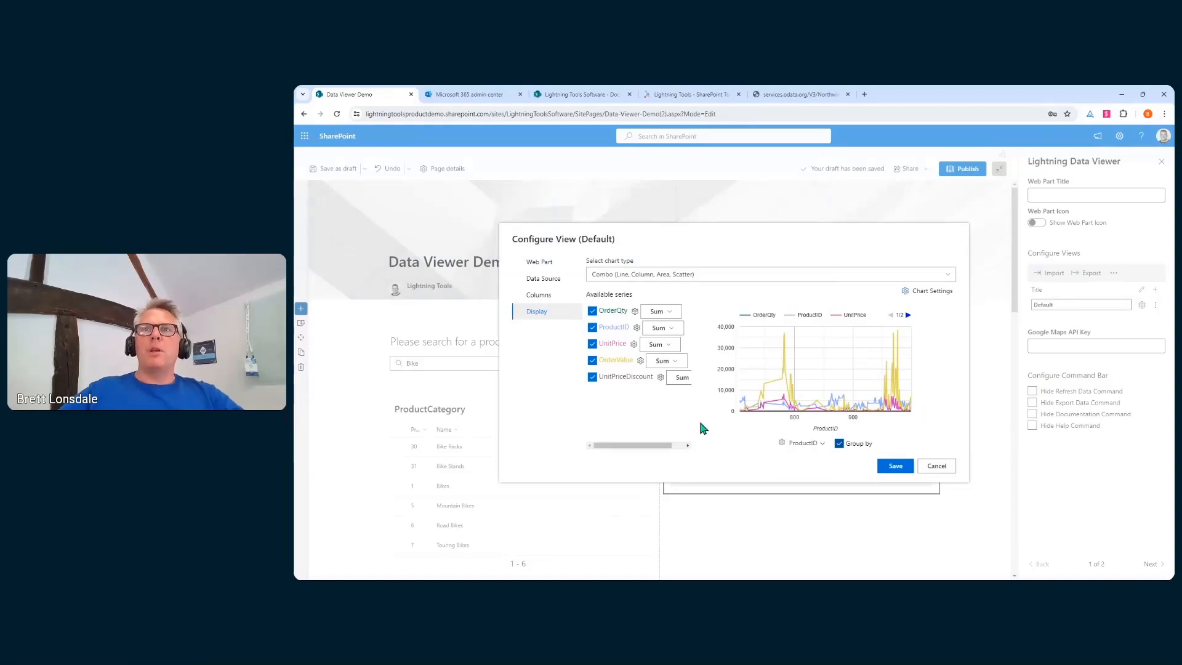
{"action": "left_click", "coordinate": [592, 377]}
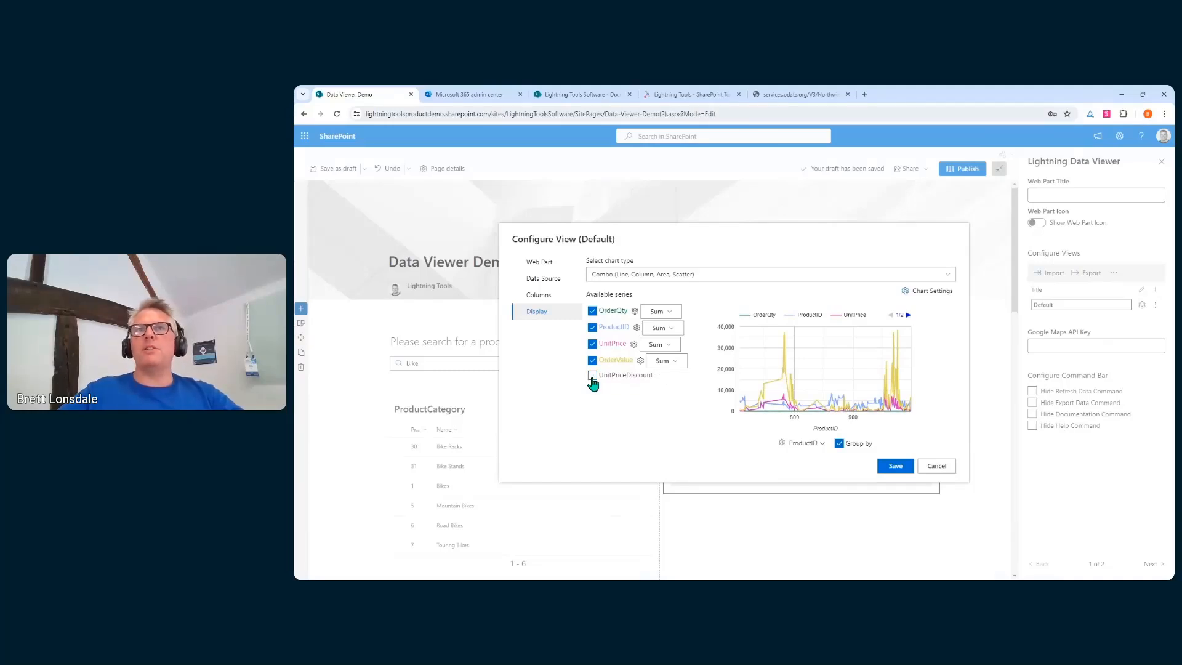
{"action": "left_click", "coordinate": [591, 344]}
{"action": "left_click", "coordinate": [592, 329]}
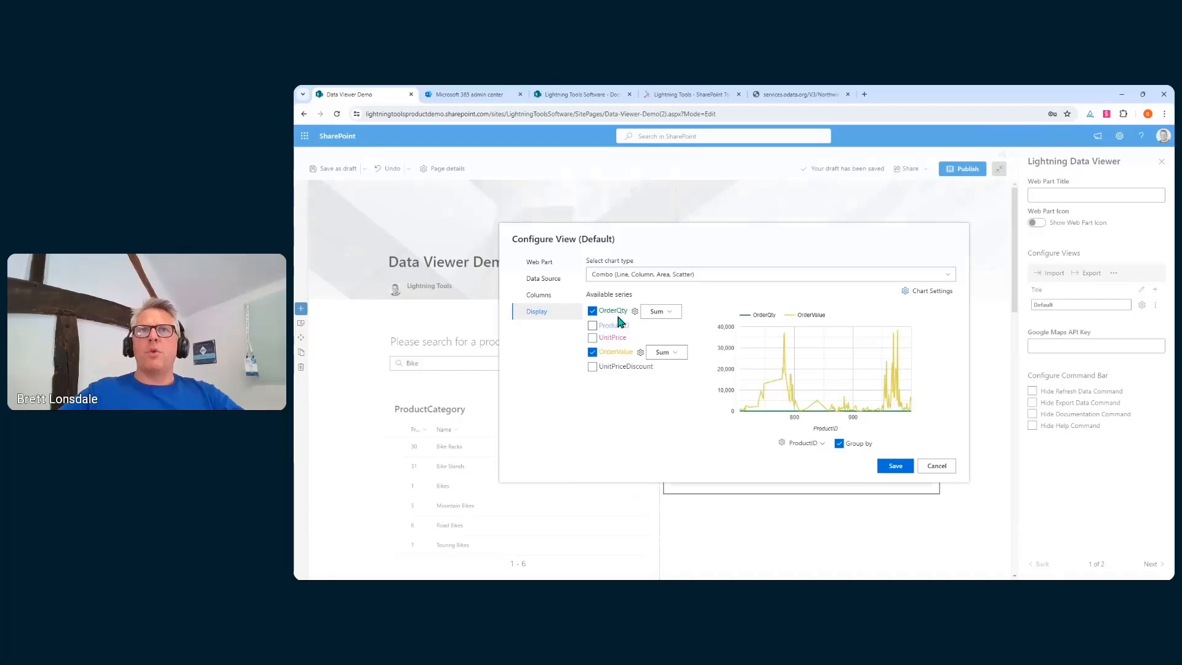
{"action": "left_click", "coordinate": [592, 368]}
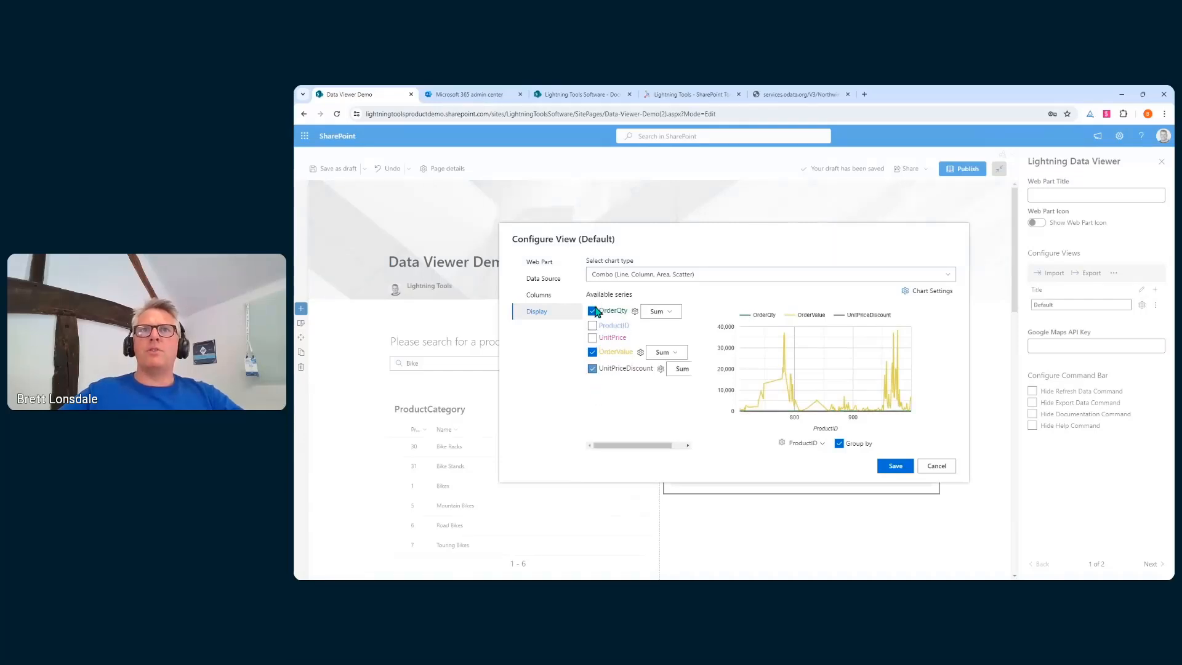
{"action": "left_click", "coordinate": [592, 311]}
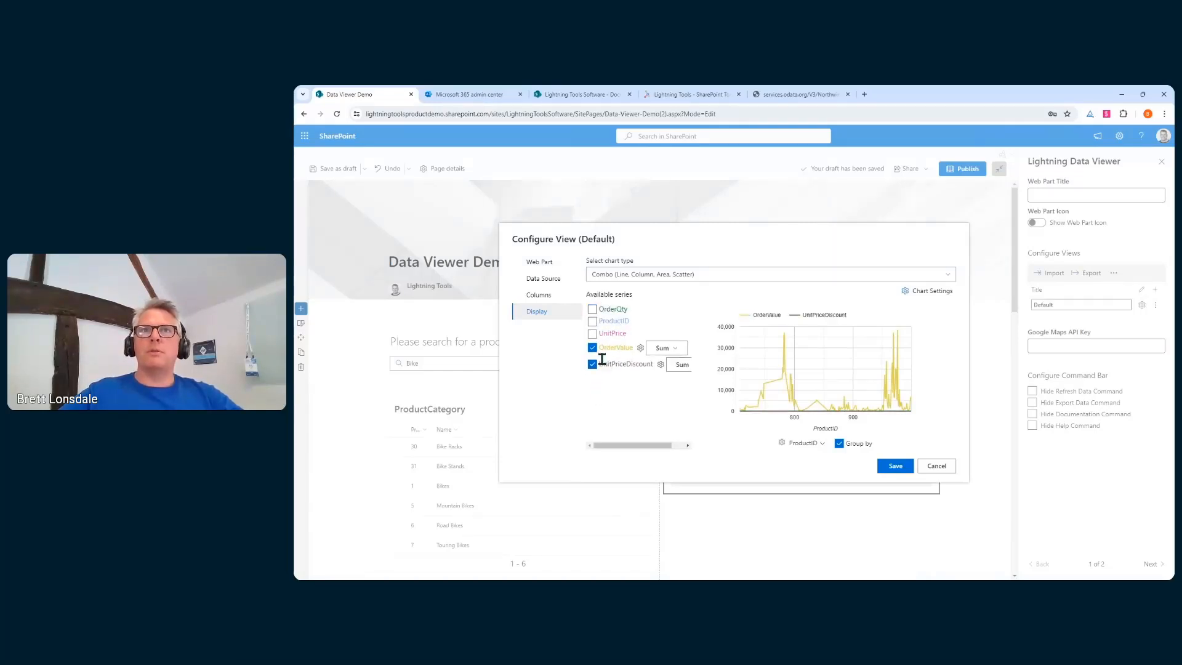
{"action": "left_click", "coordinate": [592, 363]}
{"action": "left_click", "coordinate": [593, 336]}
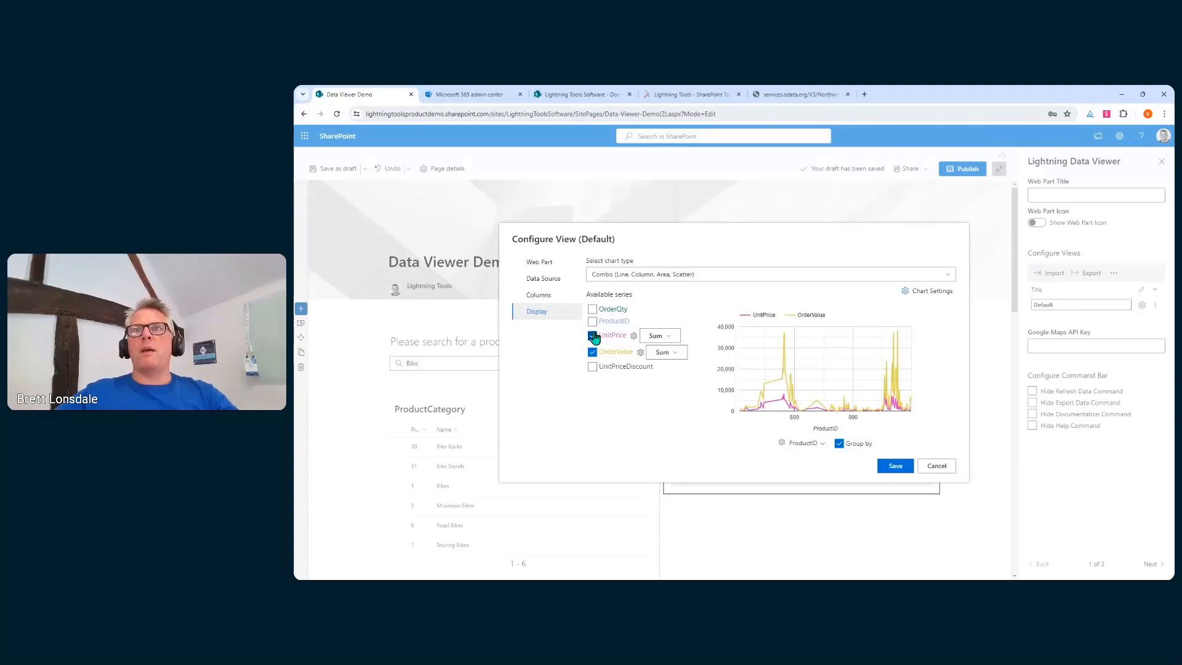
{"action": "left_click", "coordinate": [641, 353]}
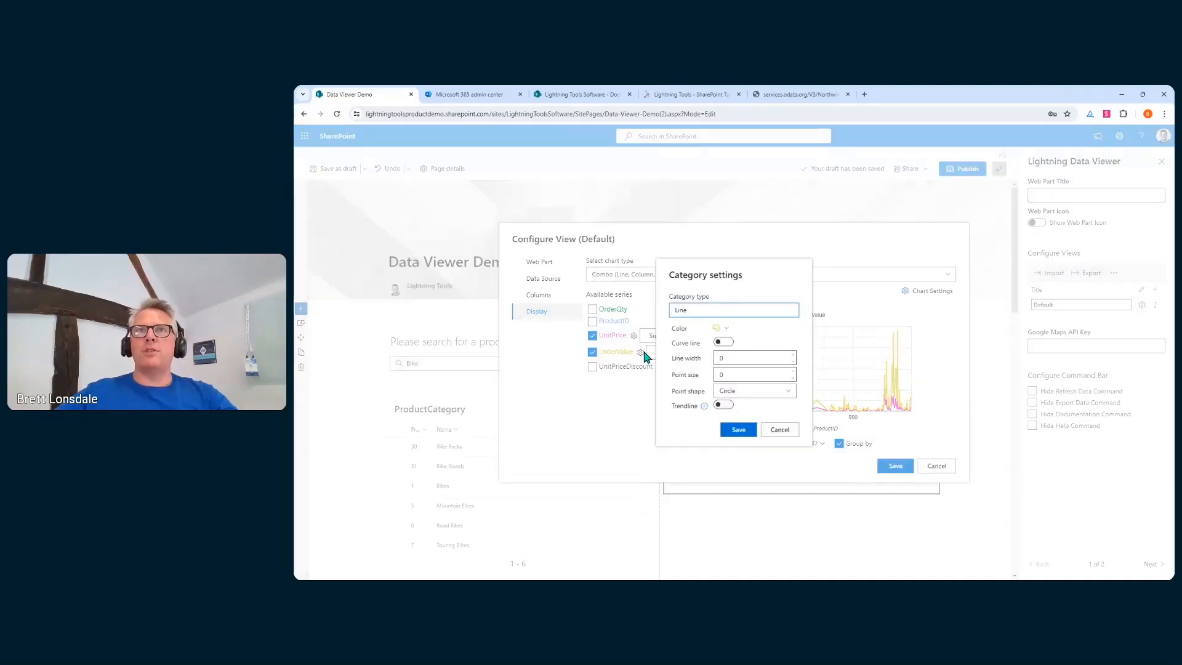
Show OrderValue as theme-coloured columns with a green trendline
{"action": "left_click", "coordinate": [724, 313]}
{"action": "left_click", "coordinate": [712, 342]}
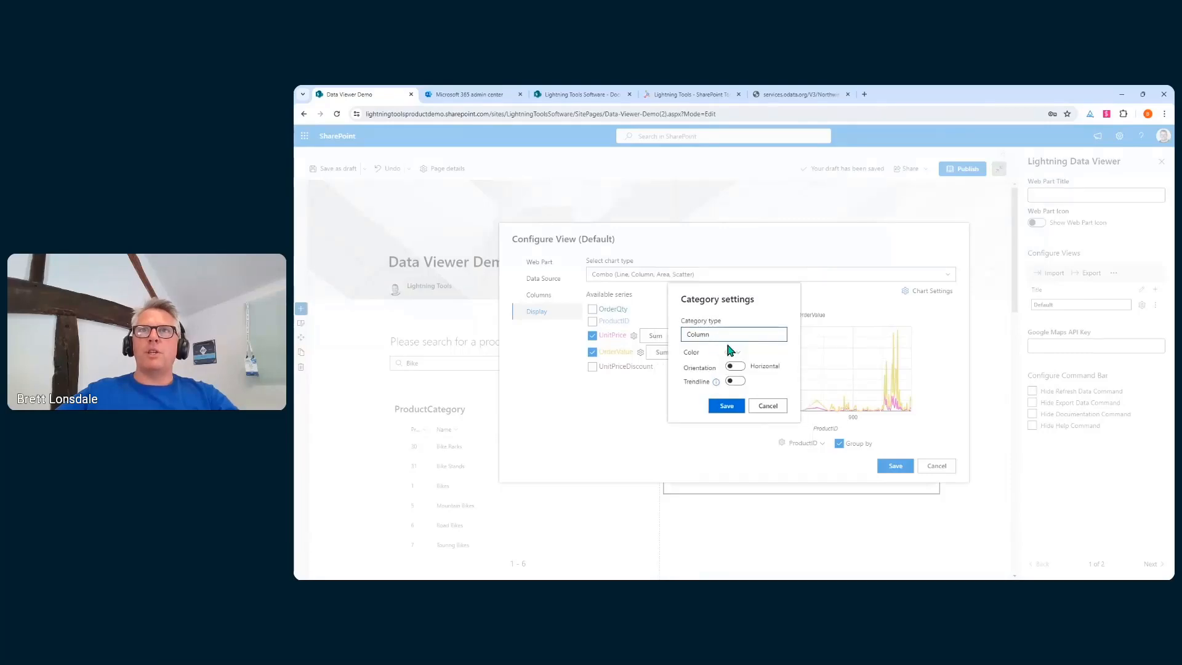
{"action": "left_click", "coordinate": [729, 352]}
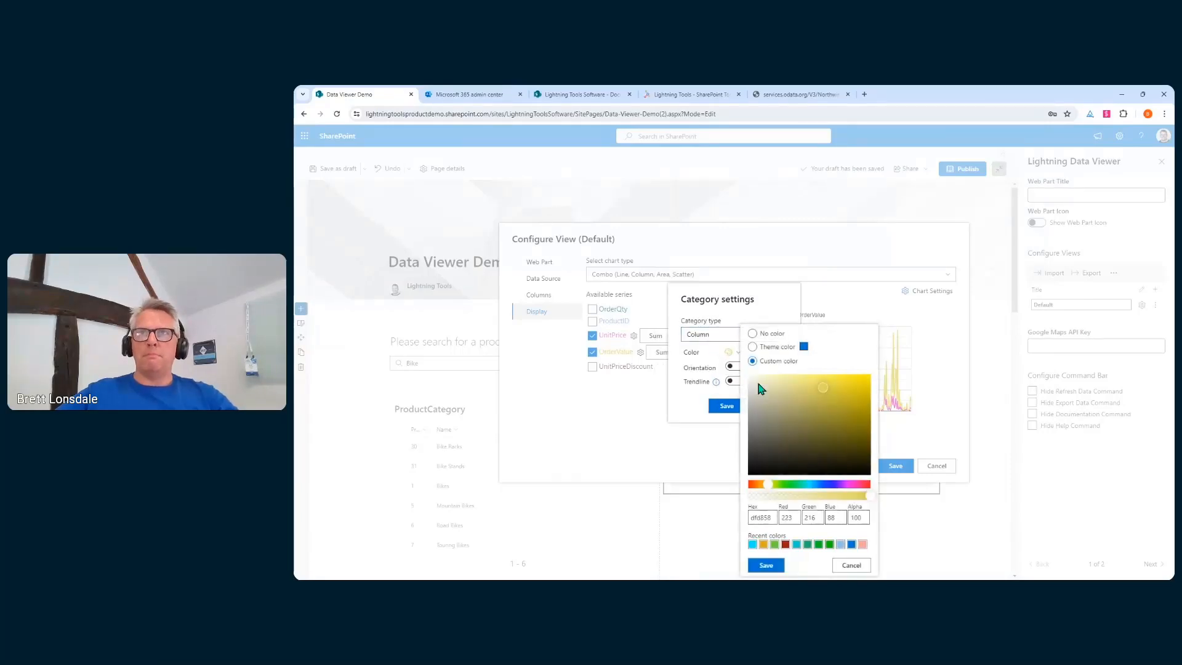
{"action": "left_click", "coordinate": [774, 349]}
{"action": "left_click", "coordinate": [769, 565]}
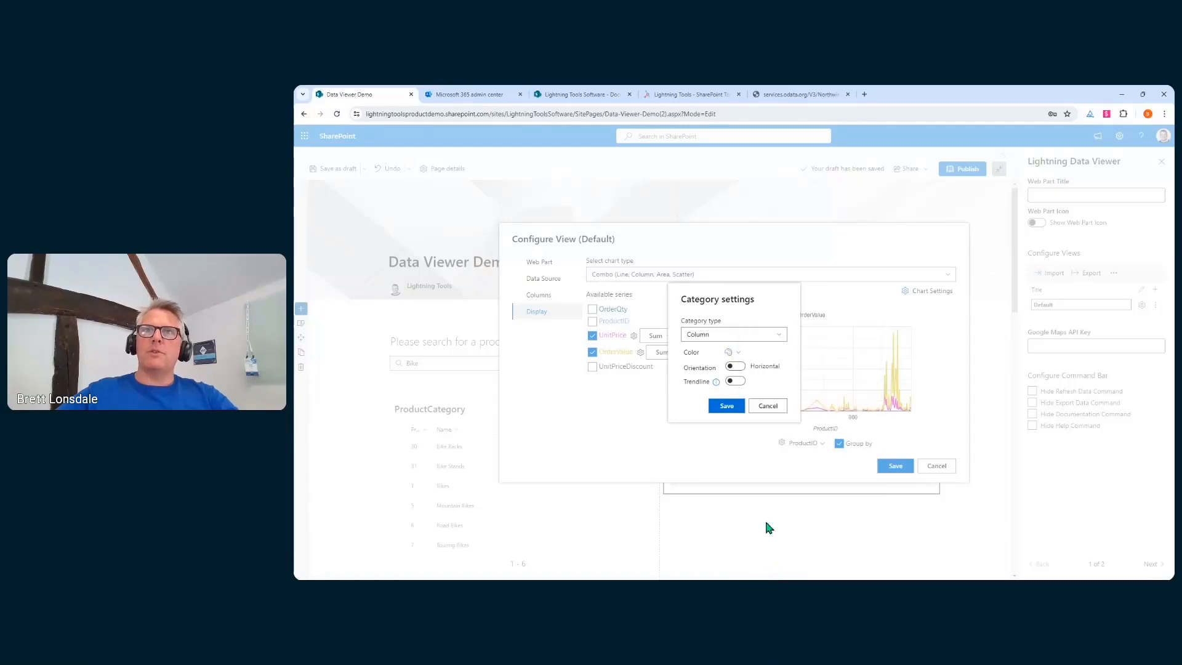
{"action": "left_click", "coordinate": [735, 382]}
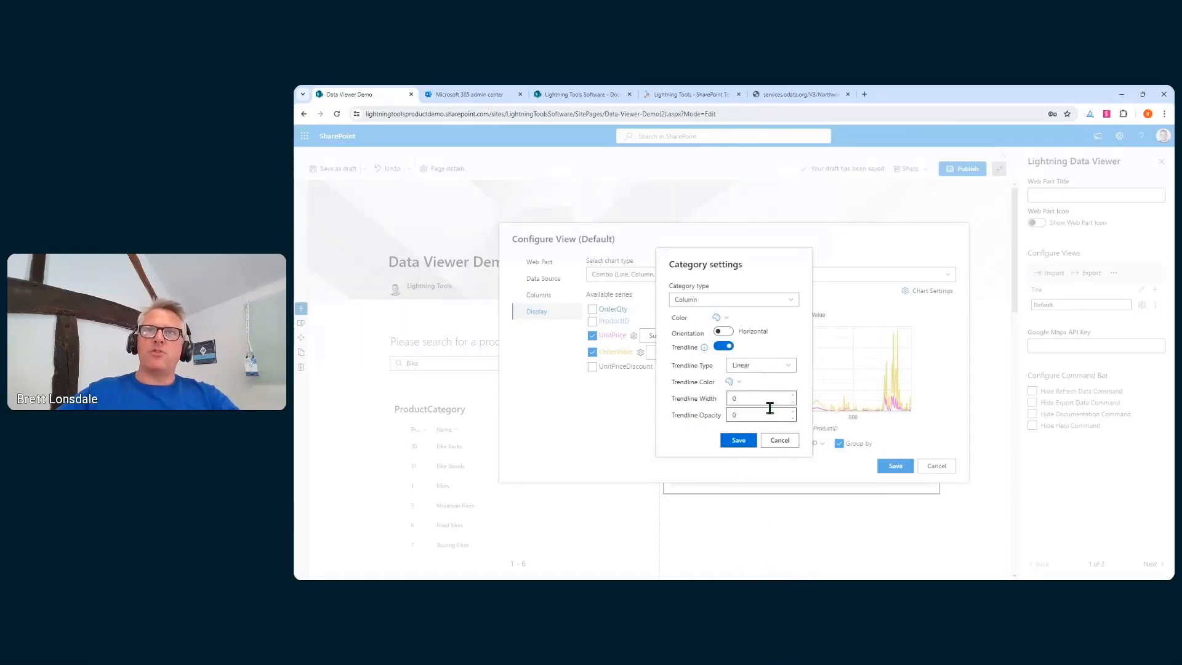
{"action": "left_click", "coordinate": [735, 384]}
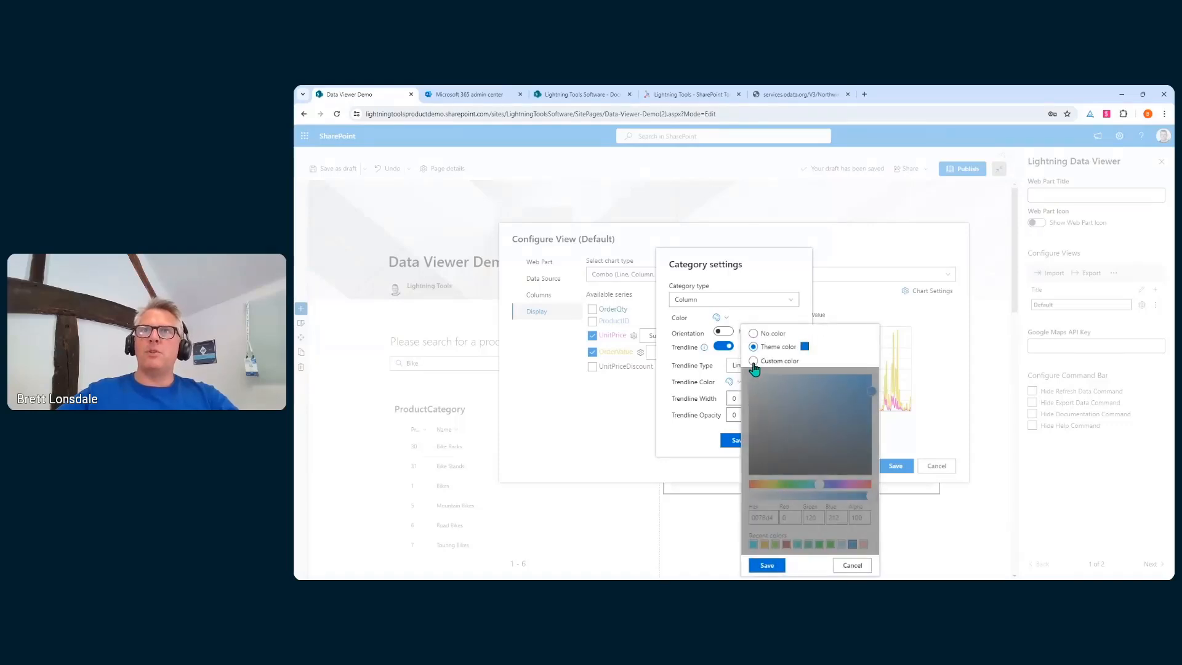
{"action": "left_click", "coordinate": [754, 362]}
{"action": "left_click", "coordinate": [788, 484]}
{"action": "left_click", "coordinate": [846, 387]}
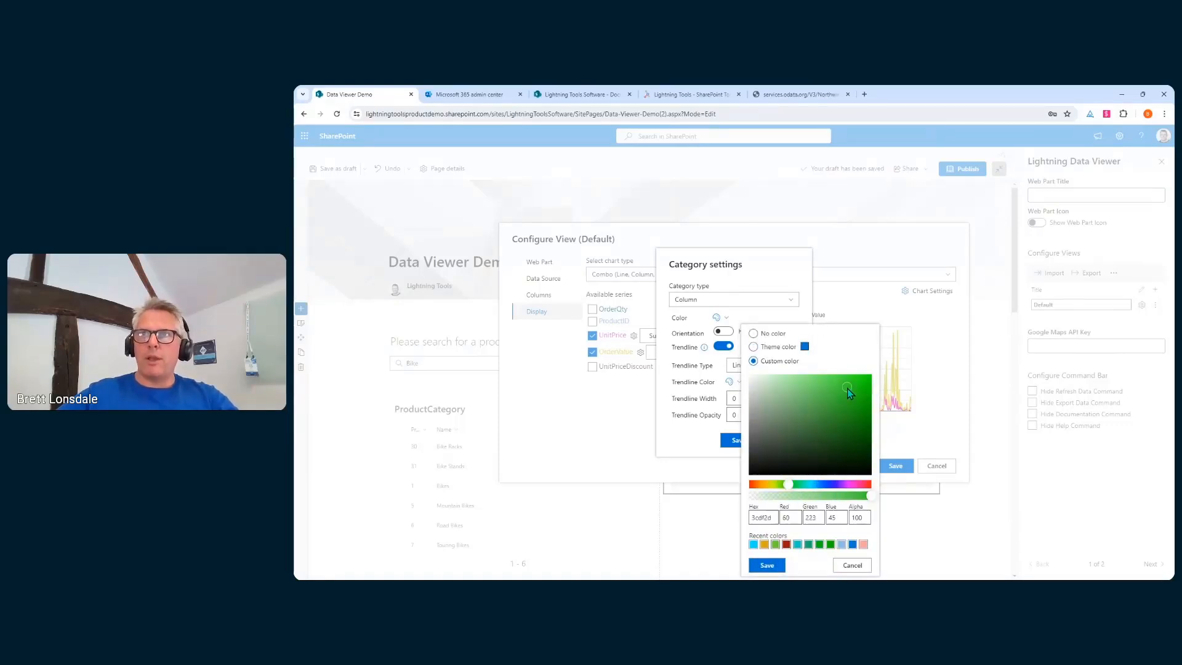
{"action": "left_click", "coordinate": [767, 564]}
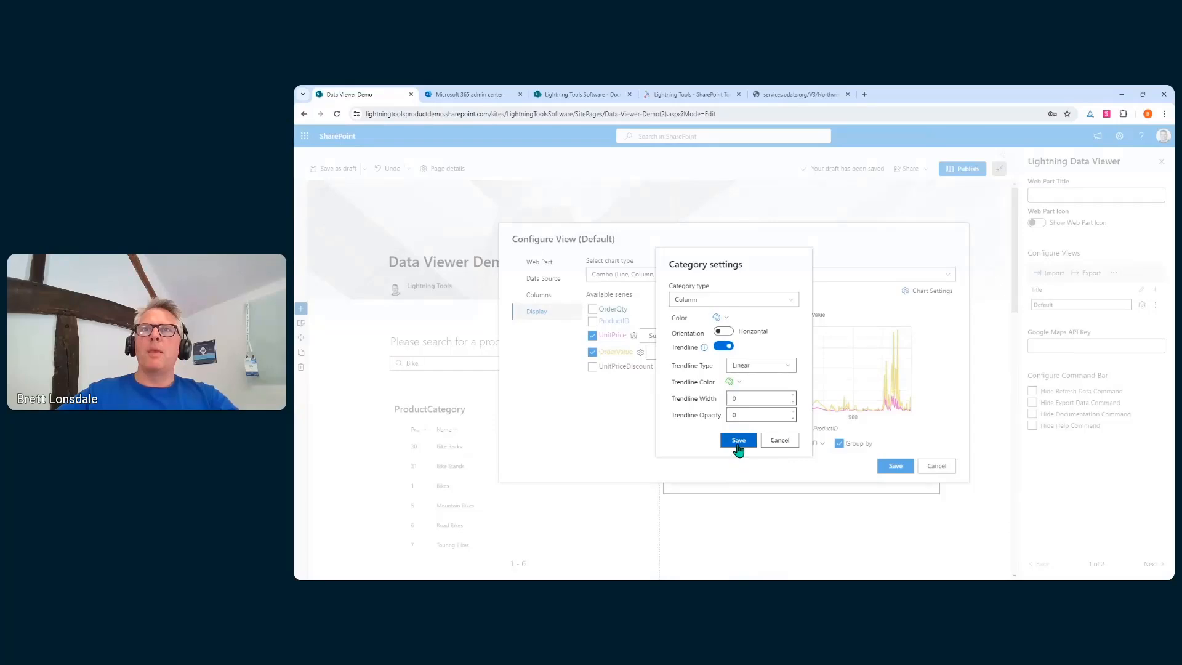
{"action": "left_click", "coordinate": [737, 441]}
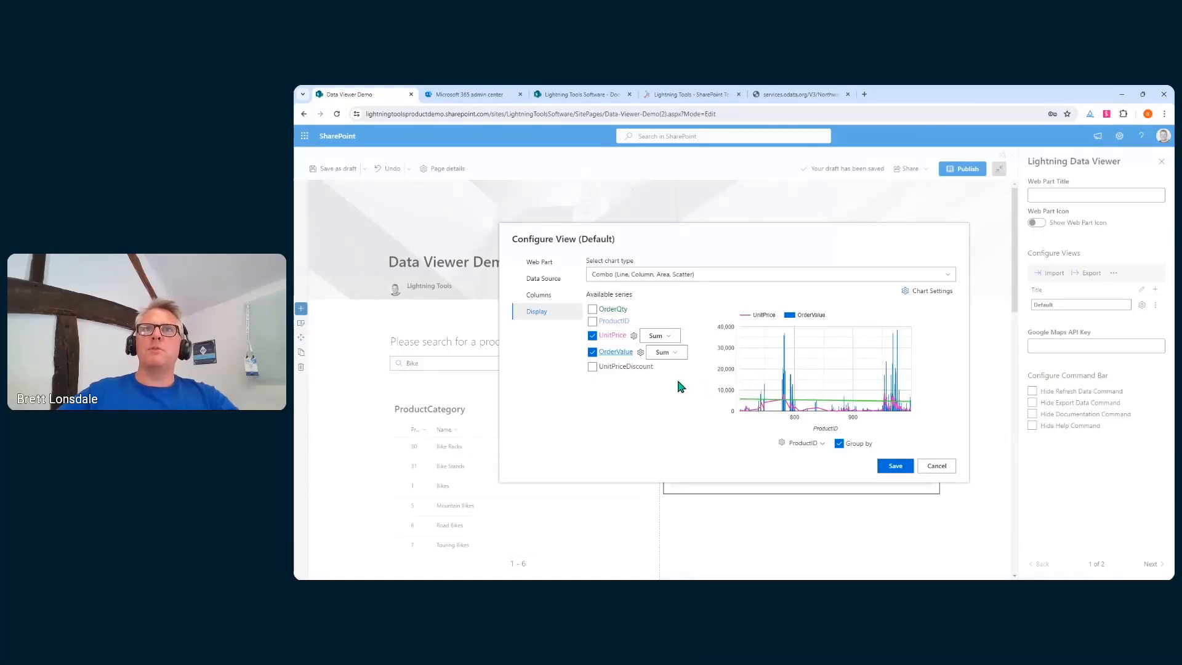
Change the UnitPrice series type to Area and save it
{"action": "left_click", "coordinate": [633, 335]}
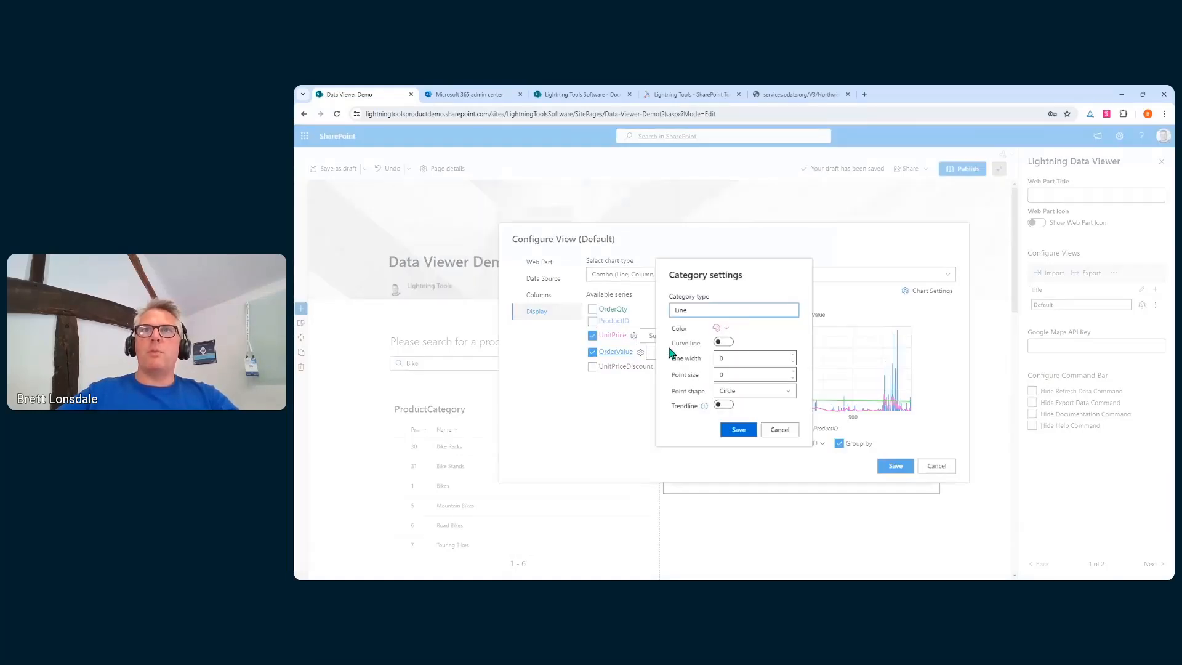
{"action": "left_click", "coordinate": [723, 333]}
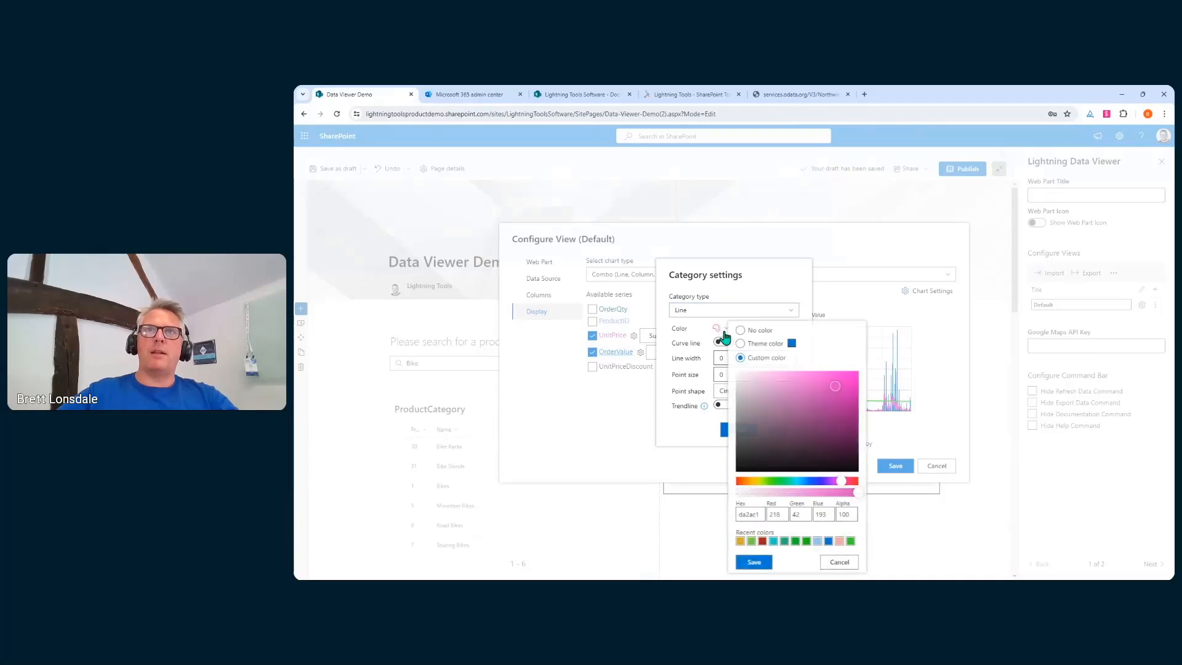
{"action": "left_click", "coordinate": [722, 317]}
{"action": "left_click", "coordinate": [722, 318]}
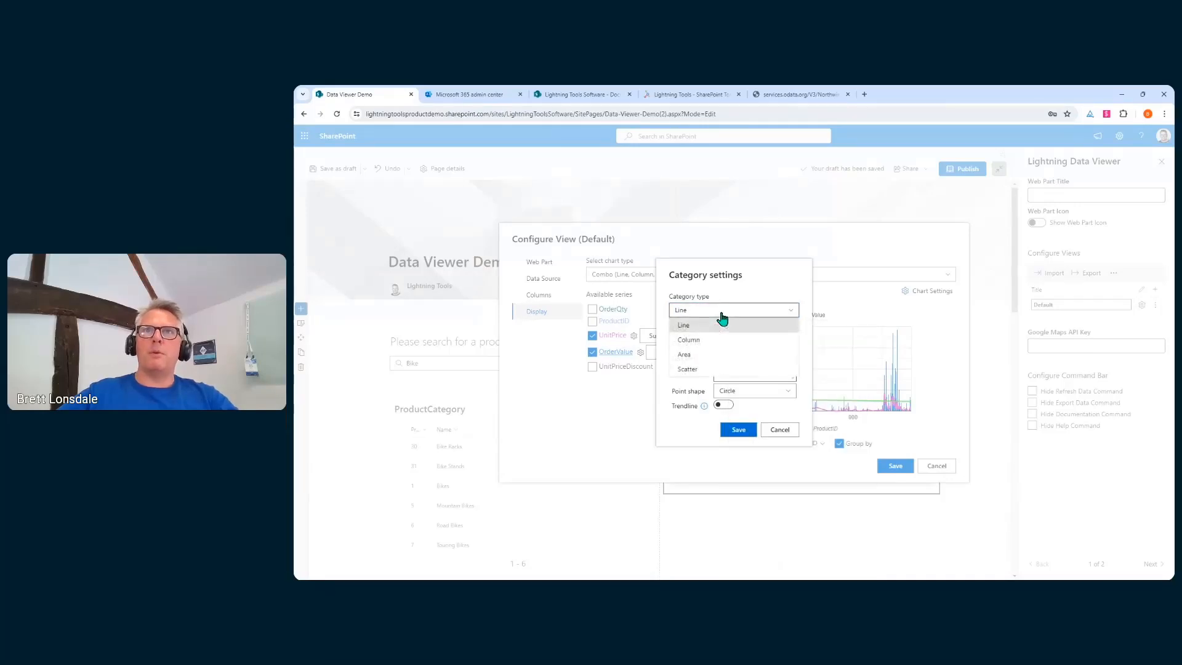
{"action": "left_click", "coordinate": [699, 356]}
{"action": "left_click", "coordinate": [733, 438]}
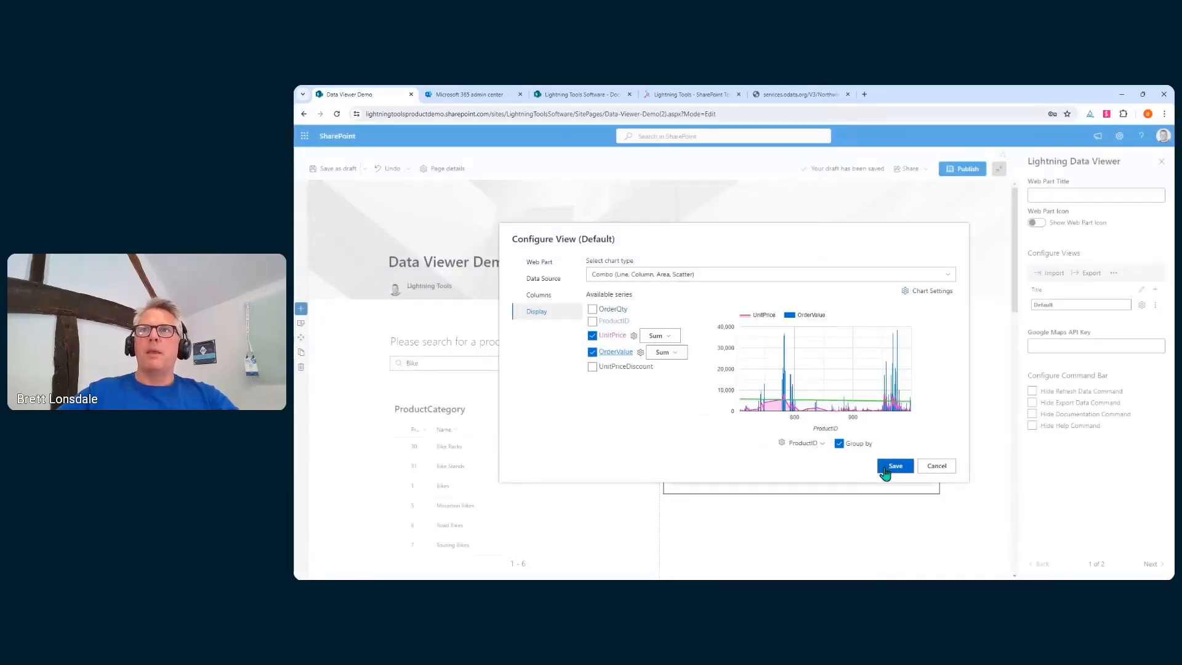
Save the chart view, then reopen its configuration at the column list
{"action": "left_click", "coordinate": [880, 474]}
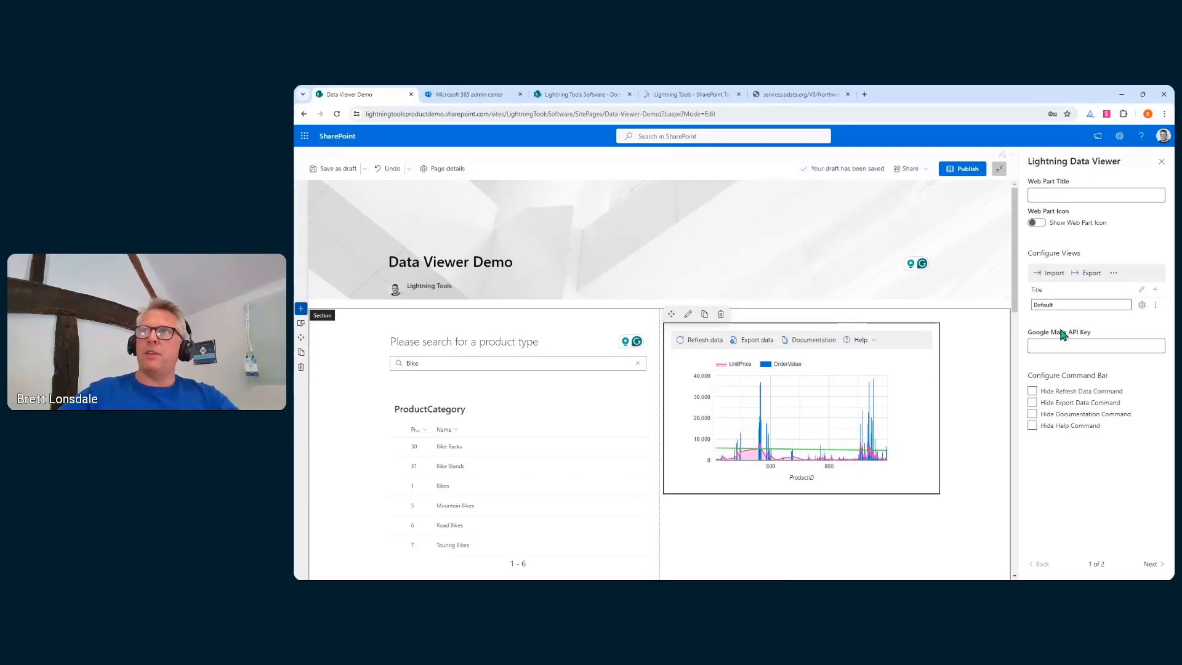
{"action": "left_click", "coordinate": [1142, 305]}
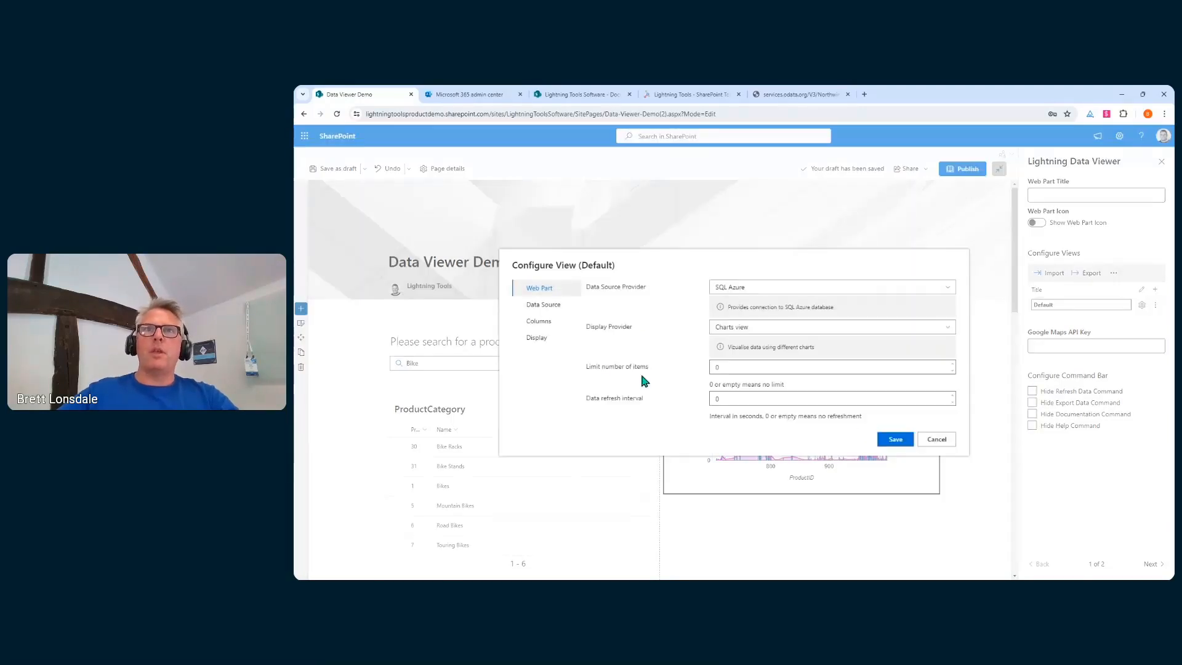
{"action": "left_click", "coordinate": [565, 327]}
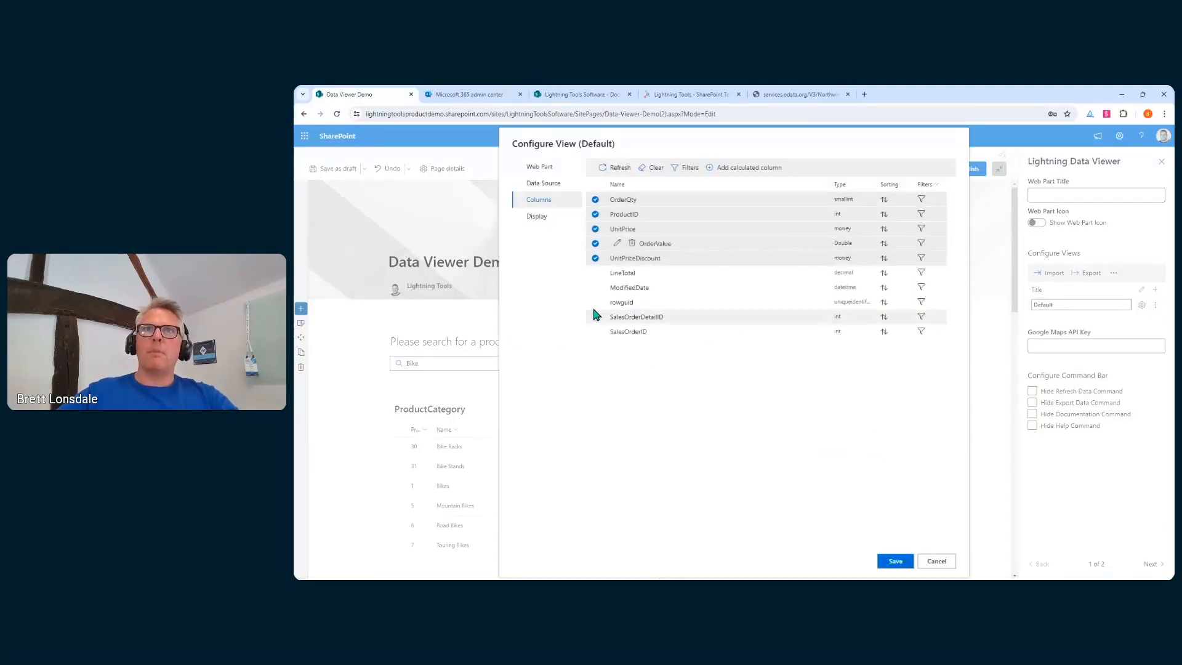
Link the ProductID filter to Lightning Data Viewer > Selected Items > ProductID and save the view
{"action": "left_click", "coordinate": [919, 215]}
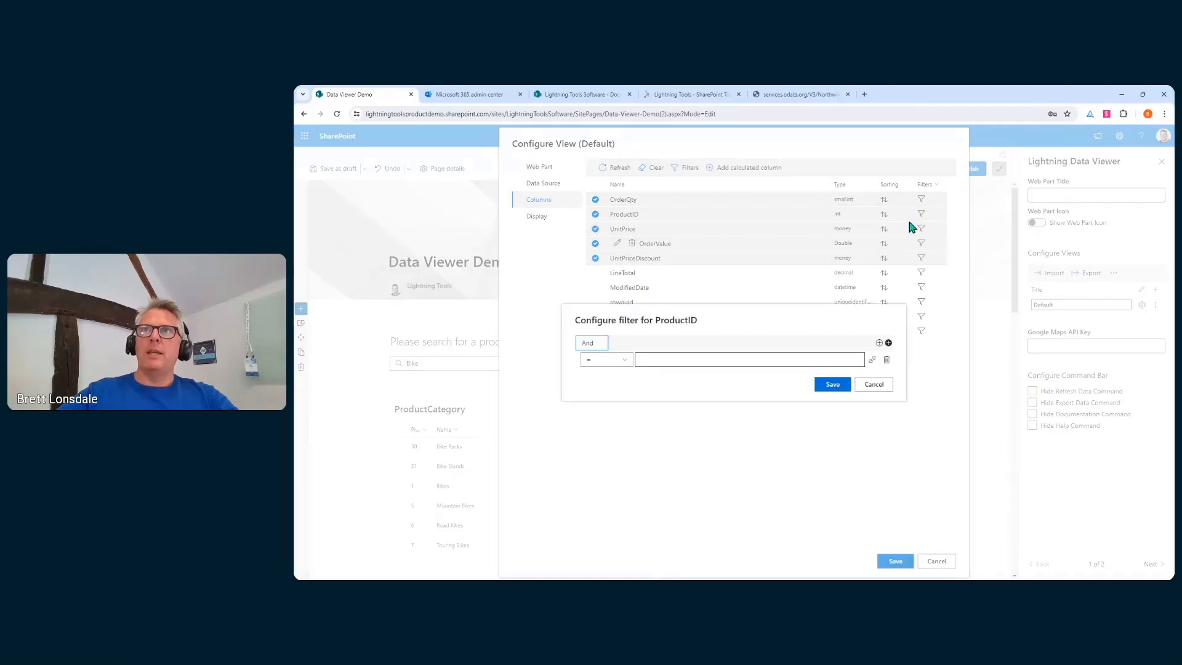
{"action": "left_click", "coordinate": [872, 360]}
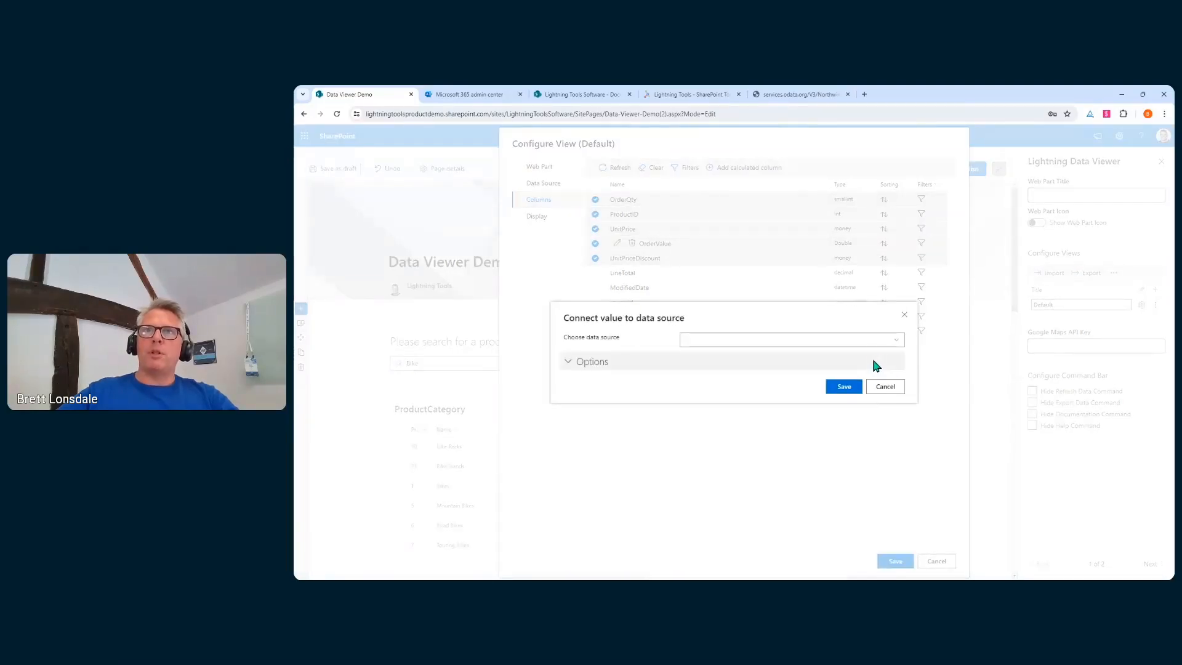
{"action": "left_click", "coordinate": [871, 342]}
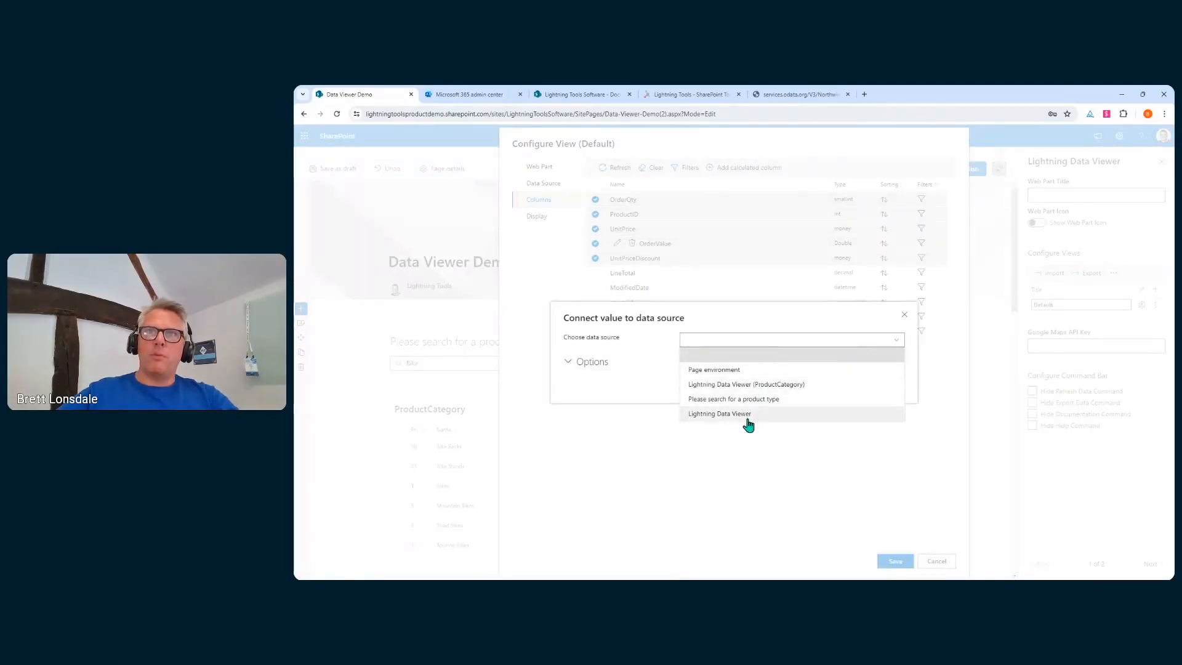
{"action": "left_click", "coordinate": [719, 415]}
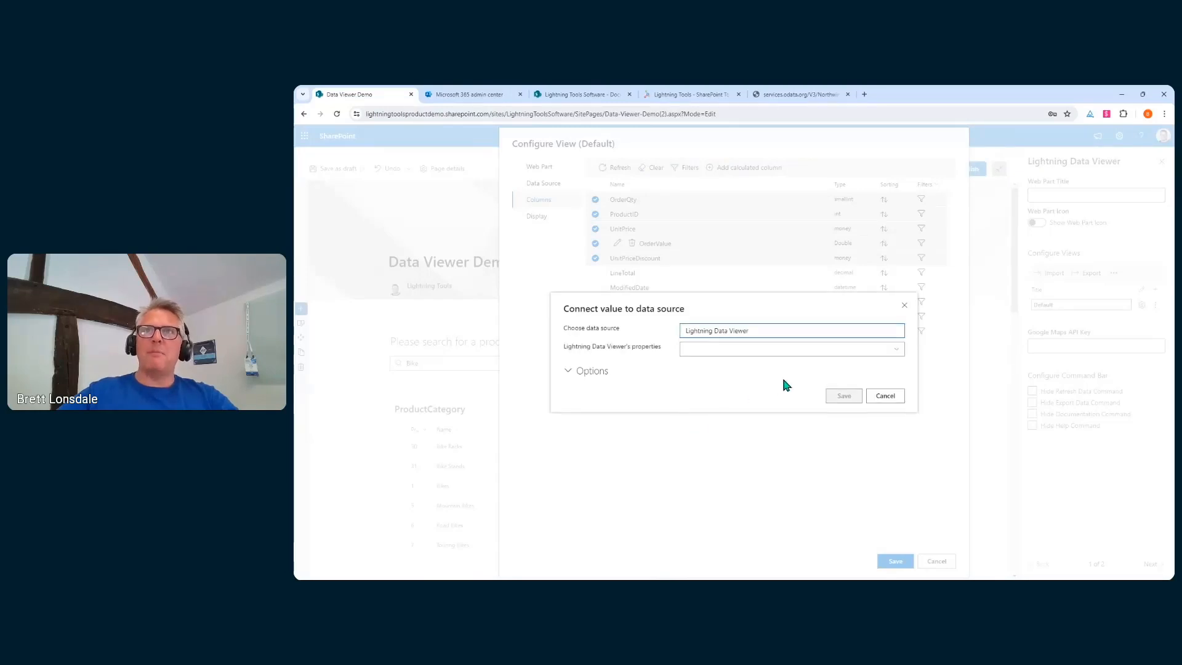
{"action": "left_click", "coordinate": [751, 349]}
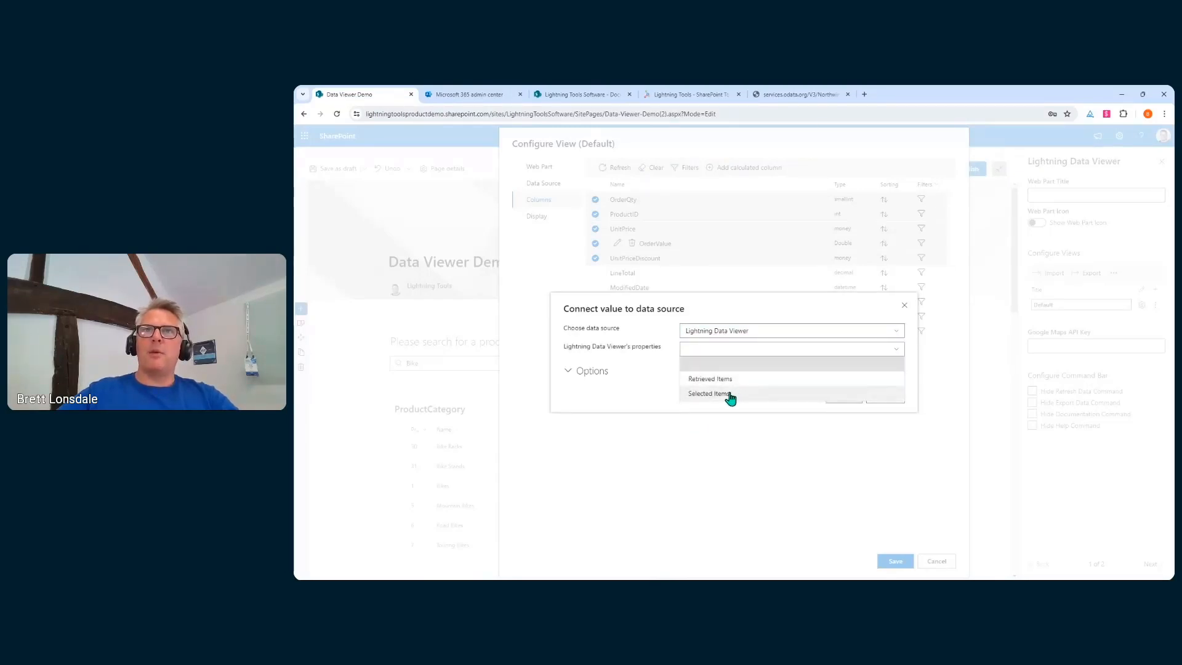
{"action": "left_click", "coordinate": [728, 393]}
{"action": "left_click", "coordinate": [723, 363]}
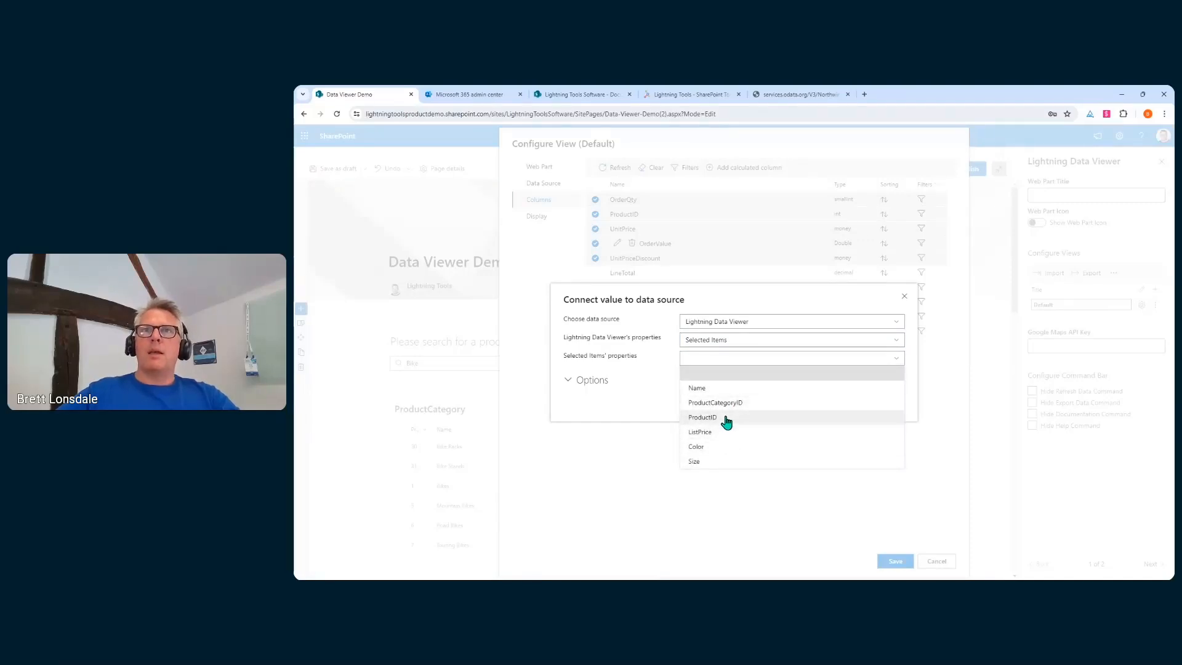
{"action": "left_click", "coordinate": [719, 417]}
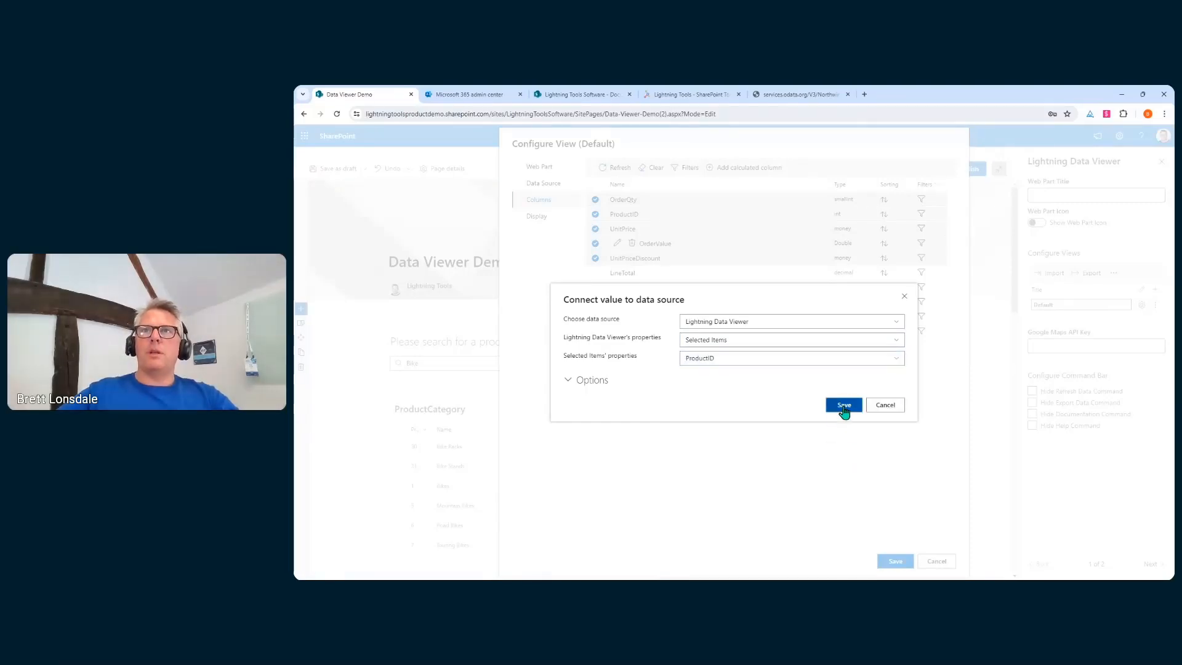
{"action": "left_click", "coordinate": [843, 405]}
{"action": "left_click", "coordinate": [831, 384]}
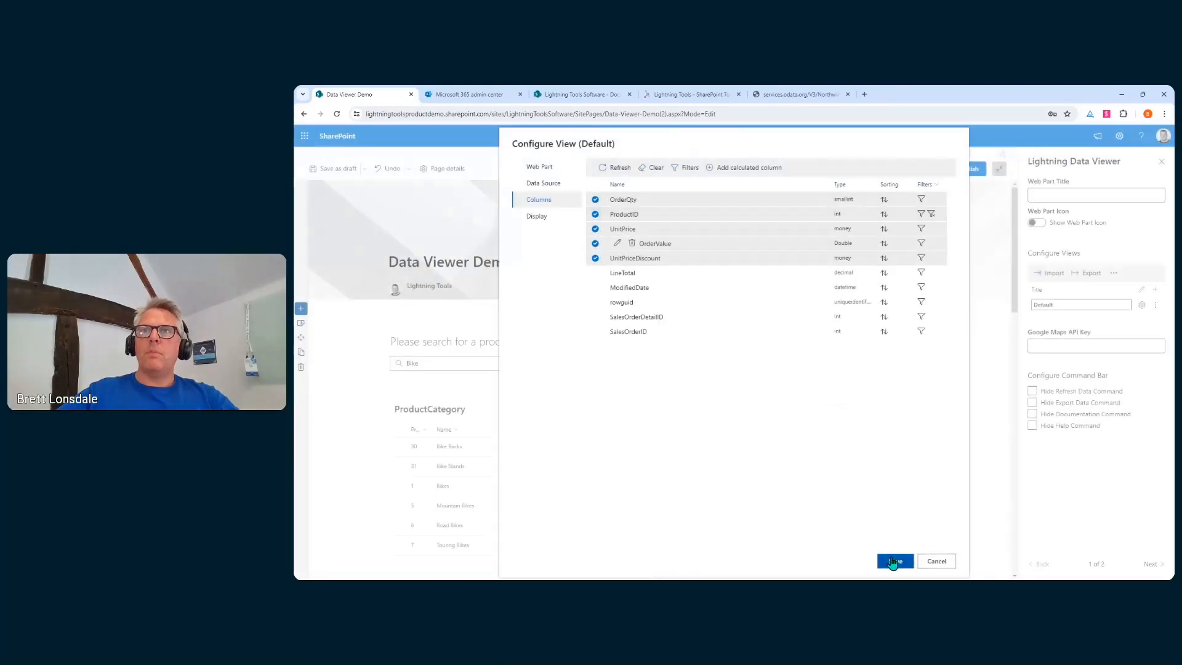
{"action": "left_click", "coordinate": [895, 561]}
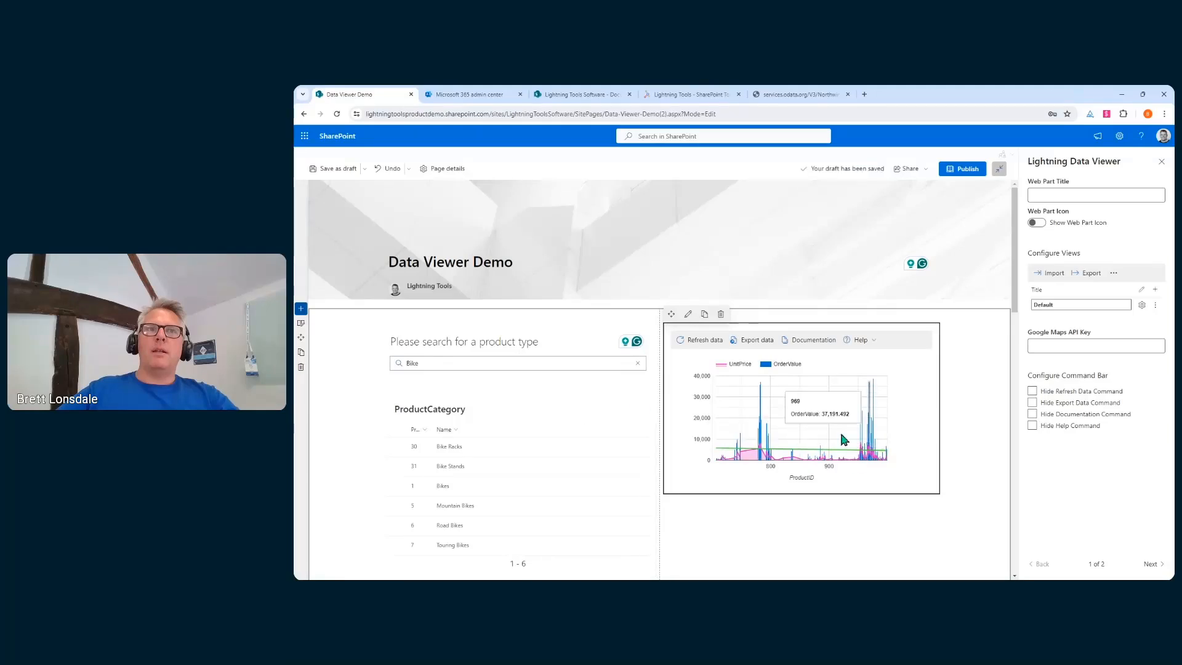
Scroll down and select the colour-grouped product grid web part
{"action": "scroll", "coordinate": [613, 419], "scroll_direction": "down", "scroll_amount": 5}
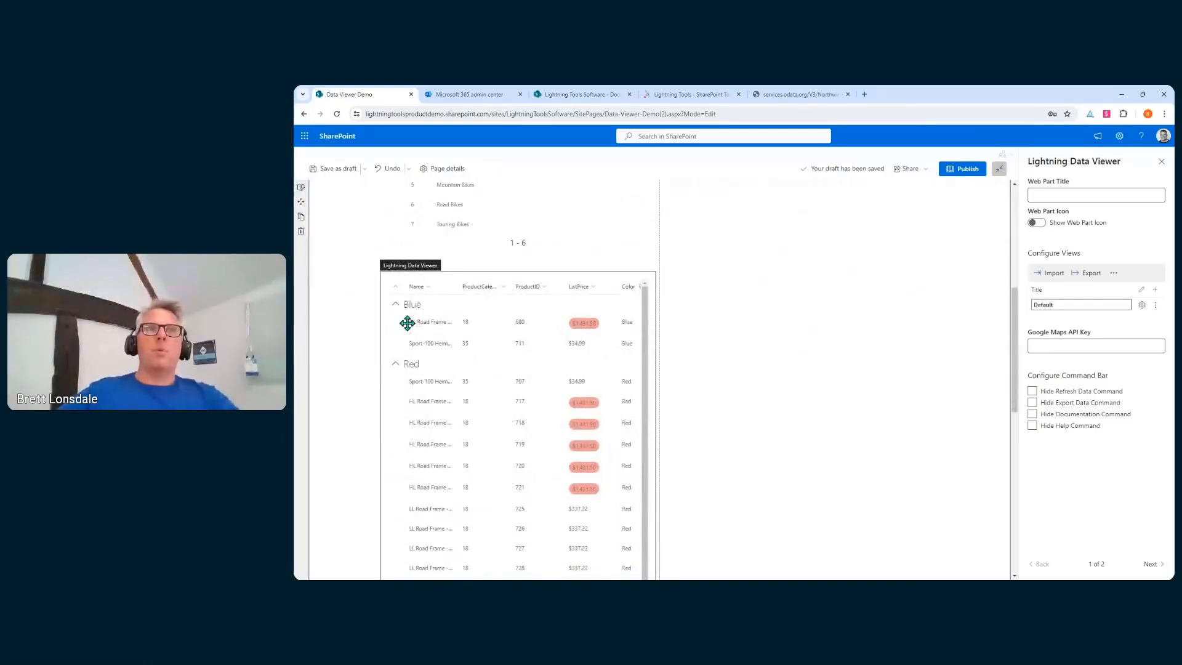
{"action": "left_click", "coordinate": [396, 330]}
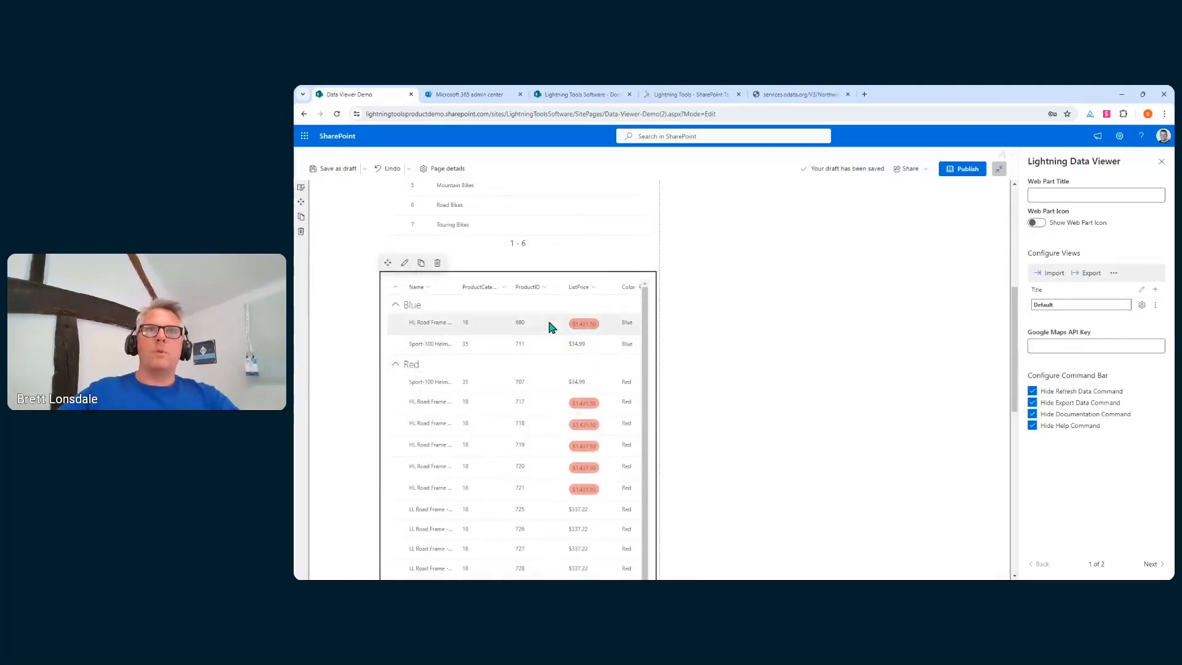
Turn on Allow selecting rows in the product grid's display settings and save
{"action": "left_click", "coordinate": [1142, 305]}
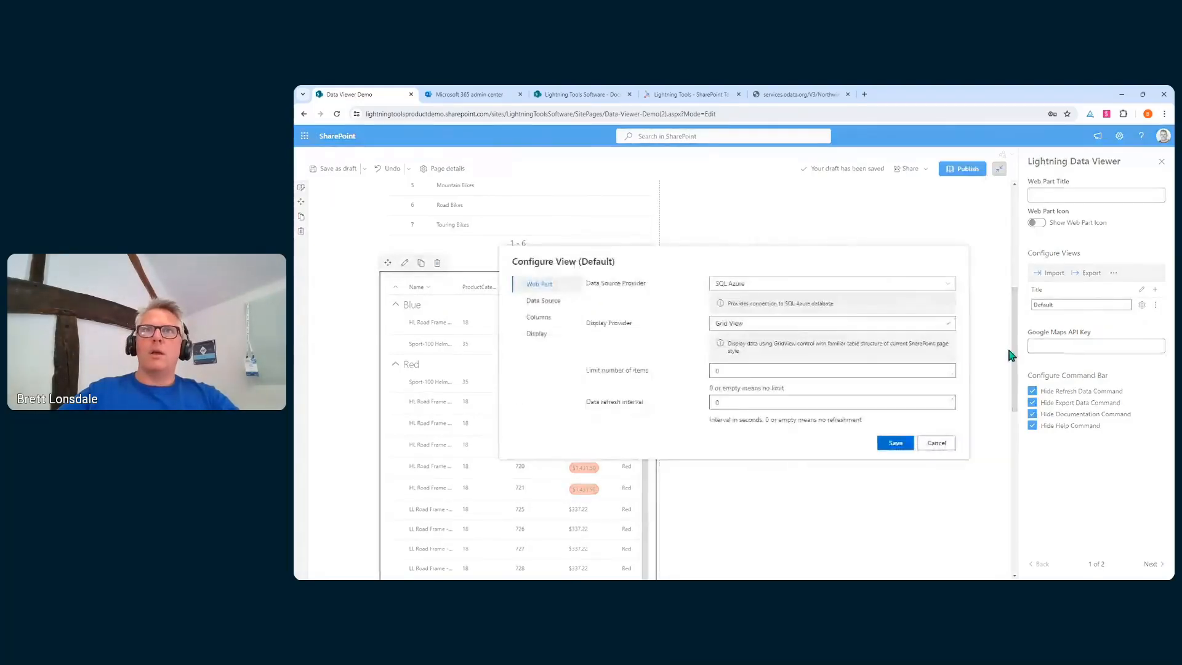
{"action": "left_click", "coordinate": [557, 335]}
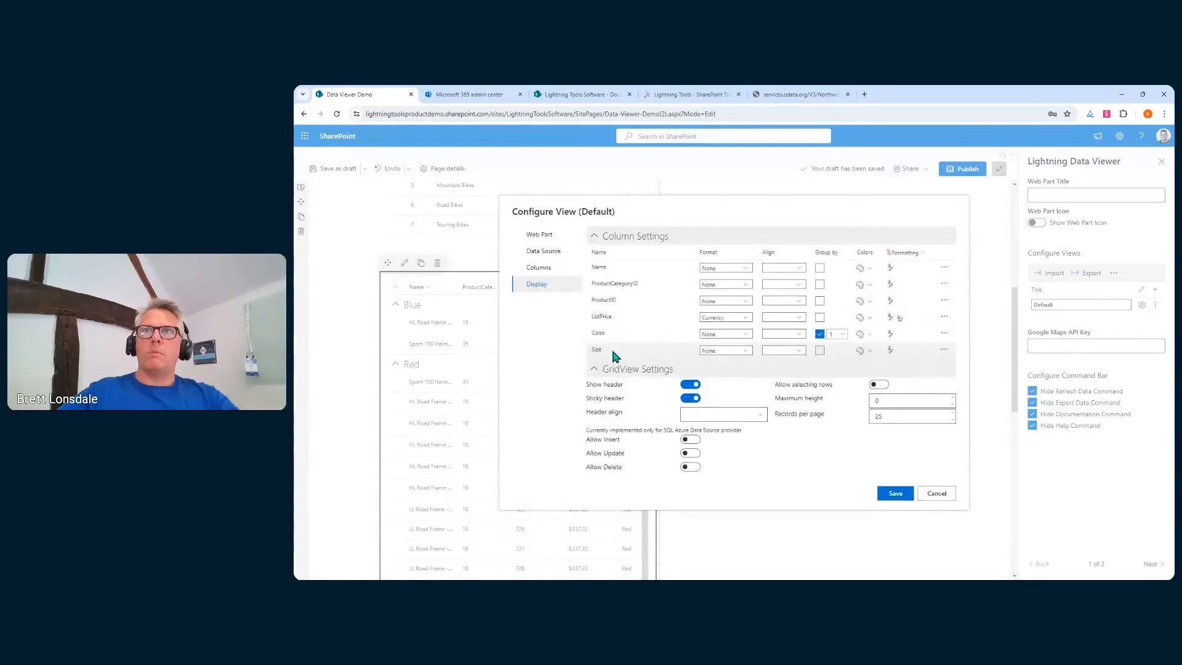
{"action": "left_click", "coordinate": [884, 385]}
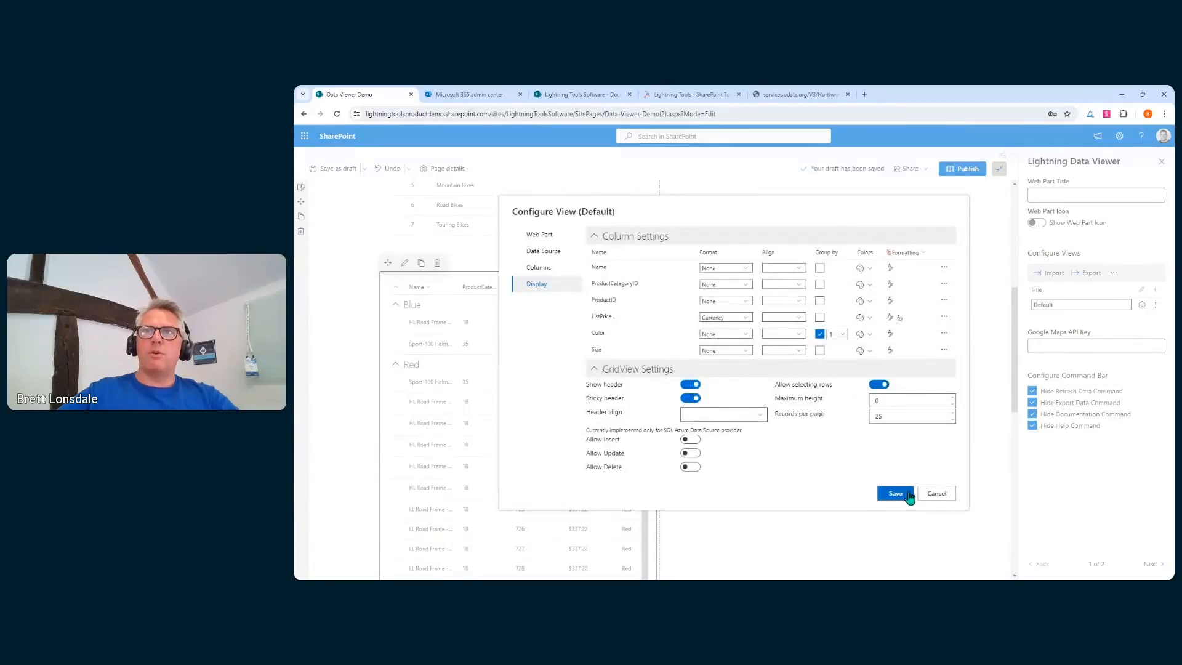
{"action": "left_click", "coordinate": [909, 494]}
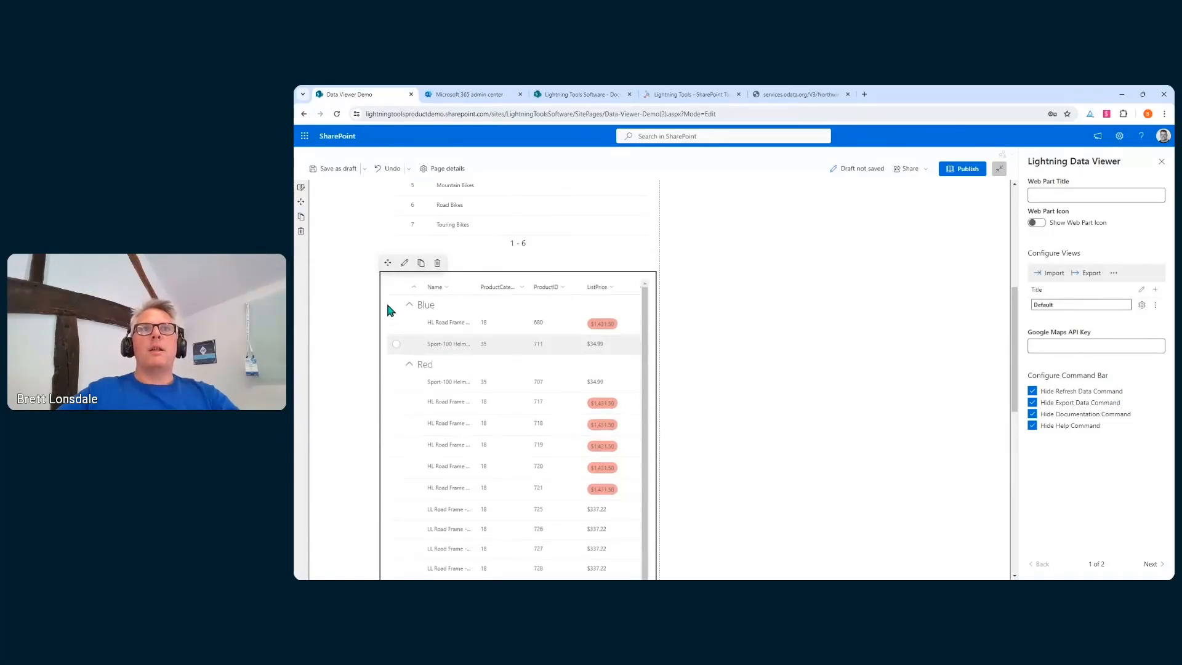
Select all Blue and Red products in the grid to filter the chart
{"action": "left_click", "coordinate": [395, 305]}
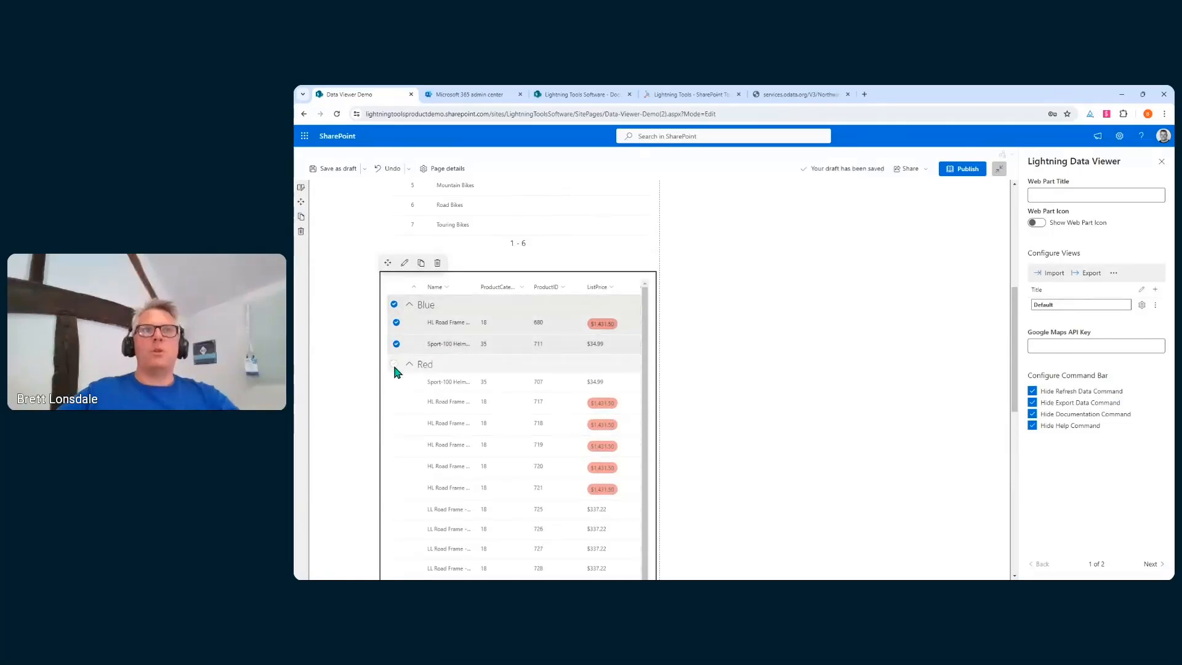
{"action": "left_click", "coordinate": [394, 364]}
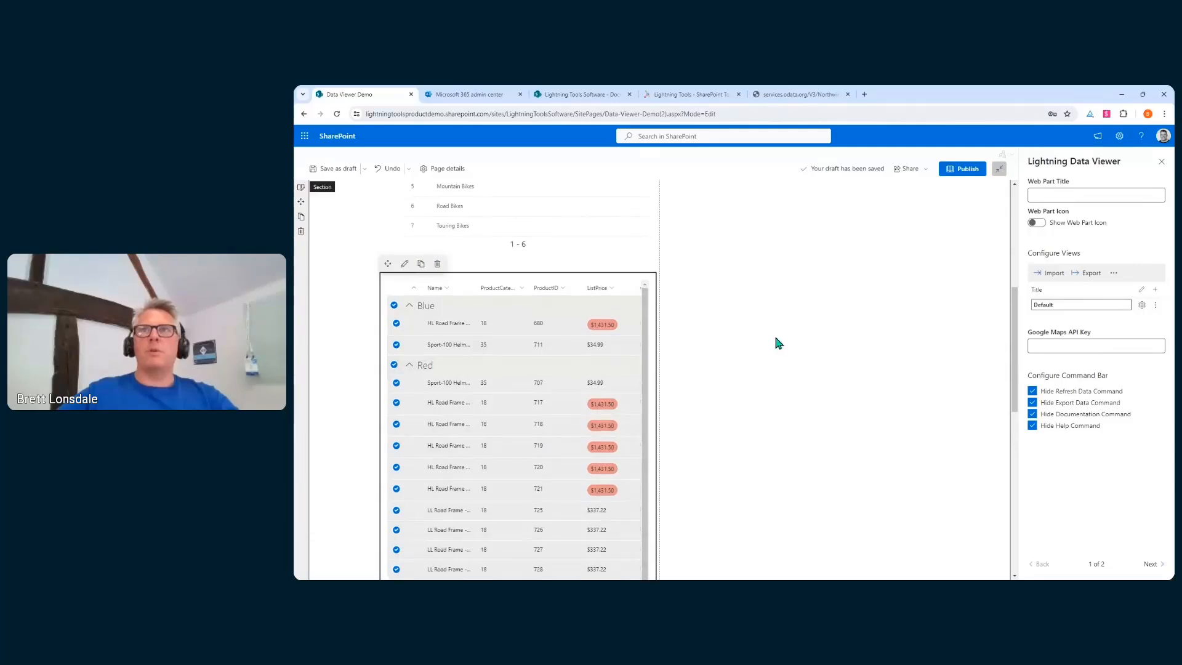
{"action": "scroll", "coordinate": [775, 335], "scroll_direction": "up", "scroll_amount": 5}
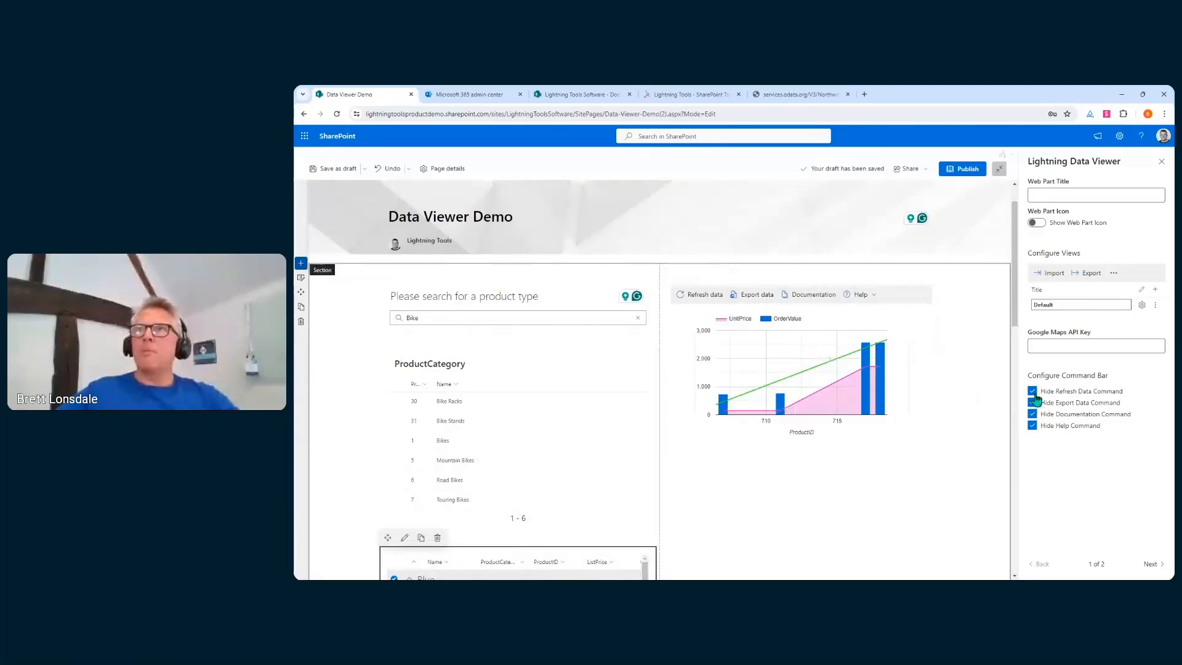
Hide the Refresh, Export, Documentation and Help commands on the order chart web part
{"action": "left_click", "coordinate": [913, 372]}
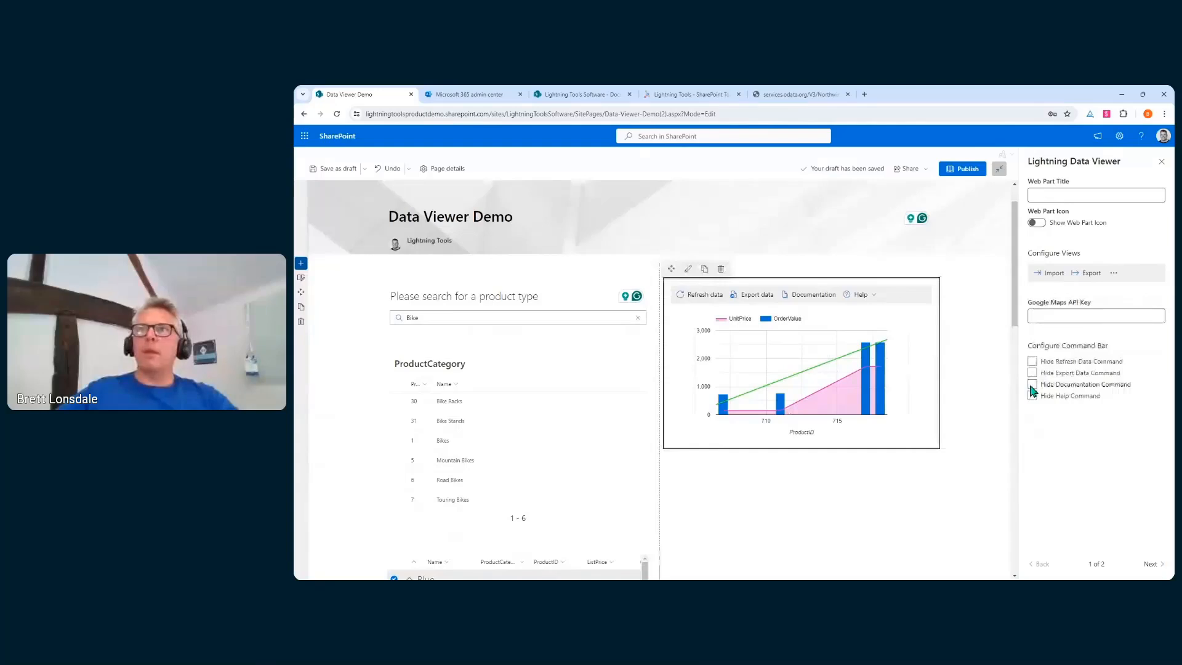
{"action": "left_click", "coordinate": [1032, 390]}
{"action": "left_click", "coordinate": [1032, 402]}
{"action": "left_click", "coordinate": [1032, 413]}
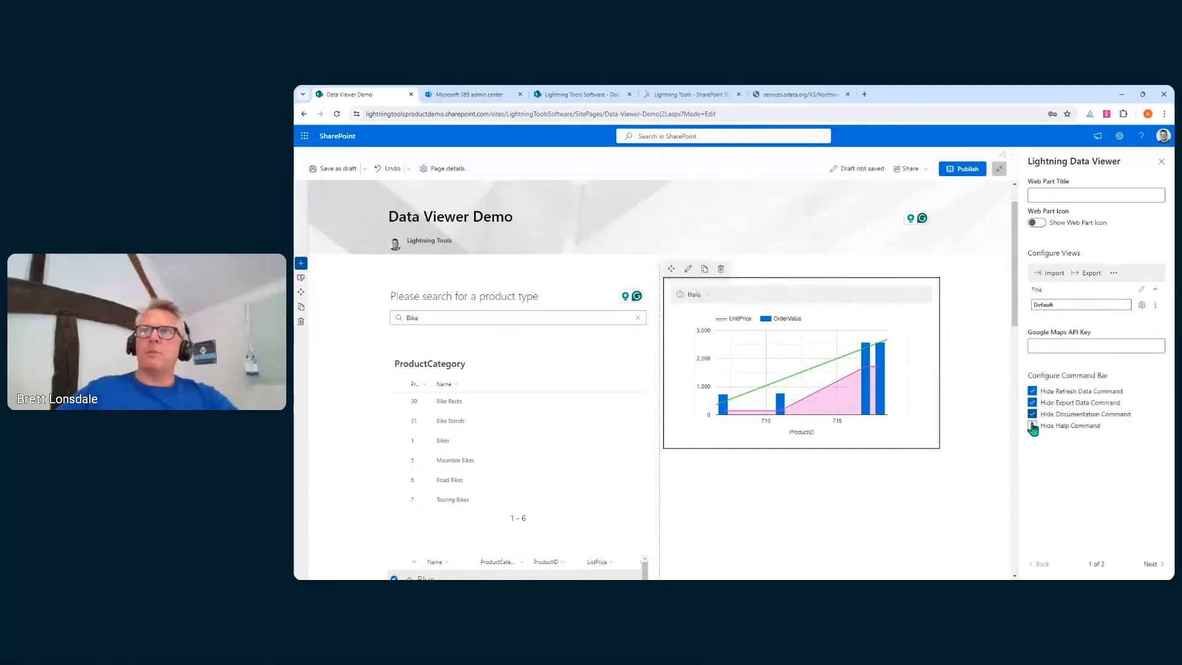
{"action": "left_click", "coordinate": [1032, 426]}
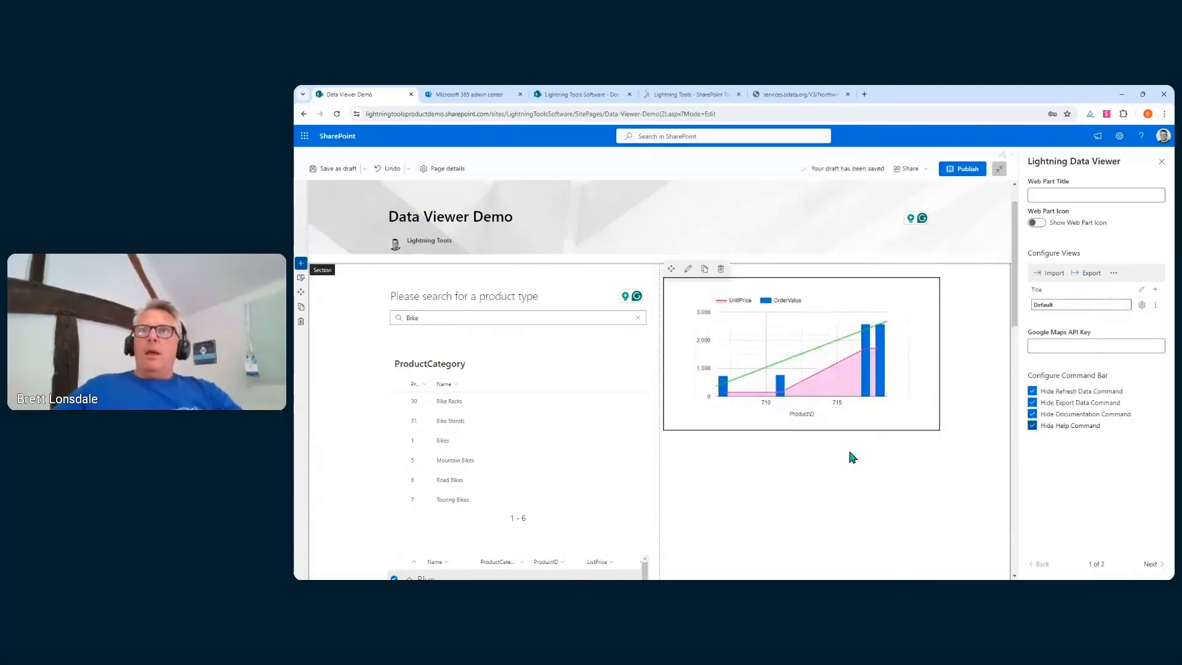
Title the chart web part 'Order Value for Selected Items' and start adding a web part beneath it
{"action": "left_click", "coordinate": [1079, 196]}
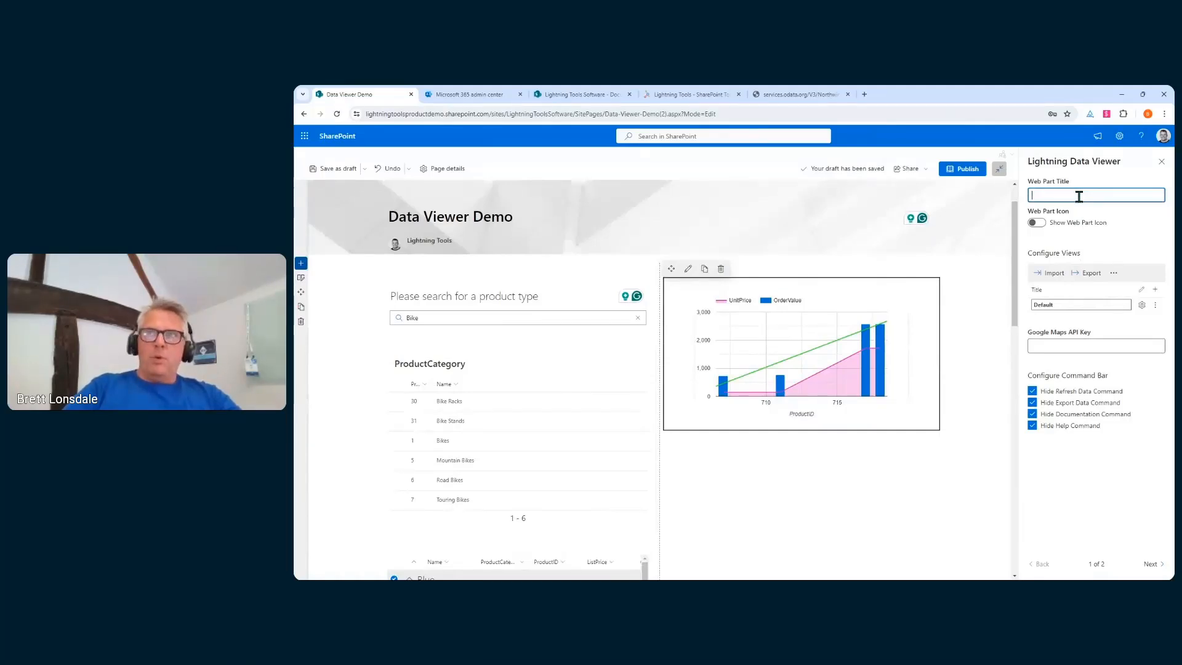
{"action": "type", "text": "Order V"}
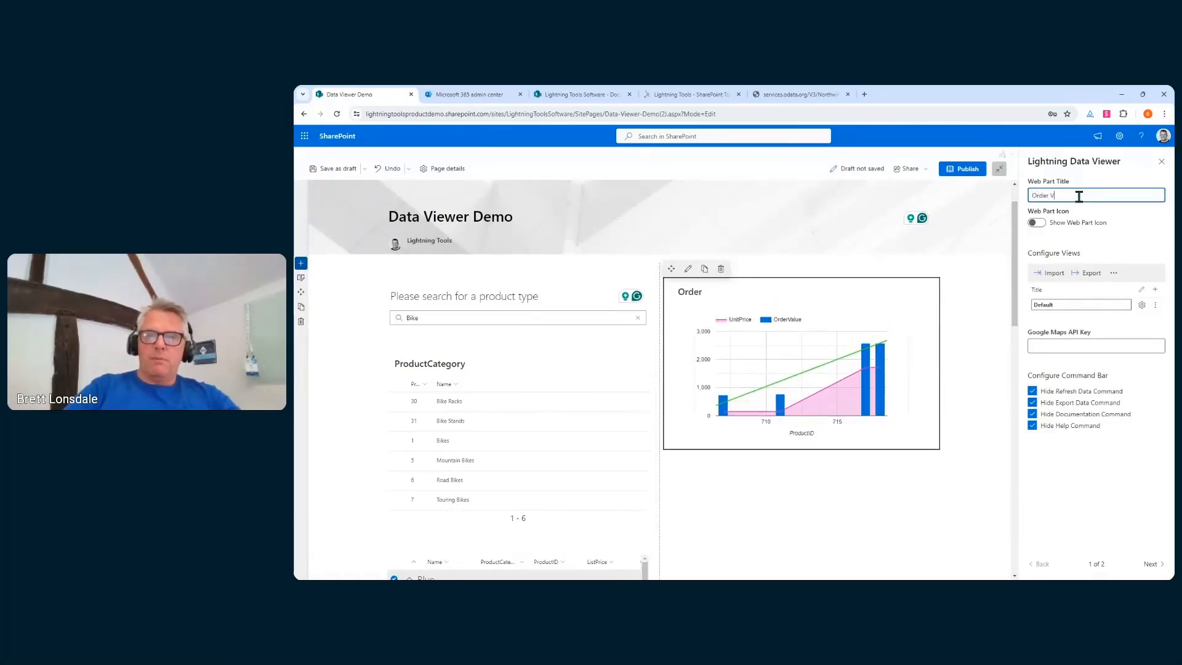
{"action": "type", "text": "alue for Se"}
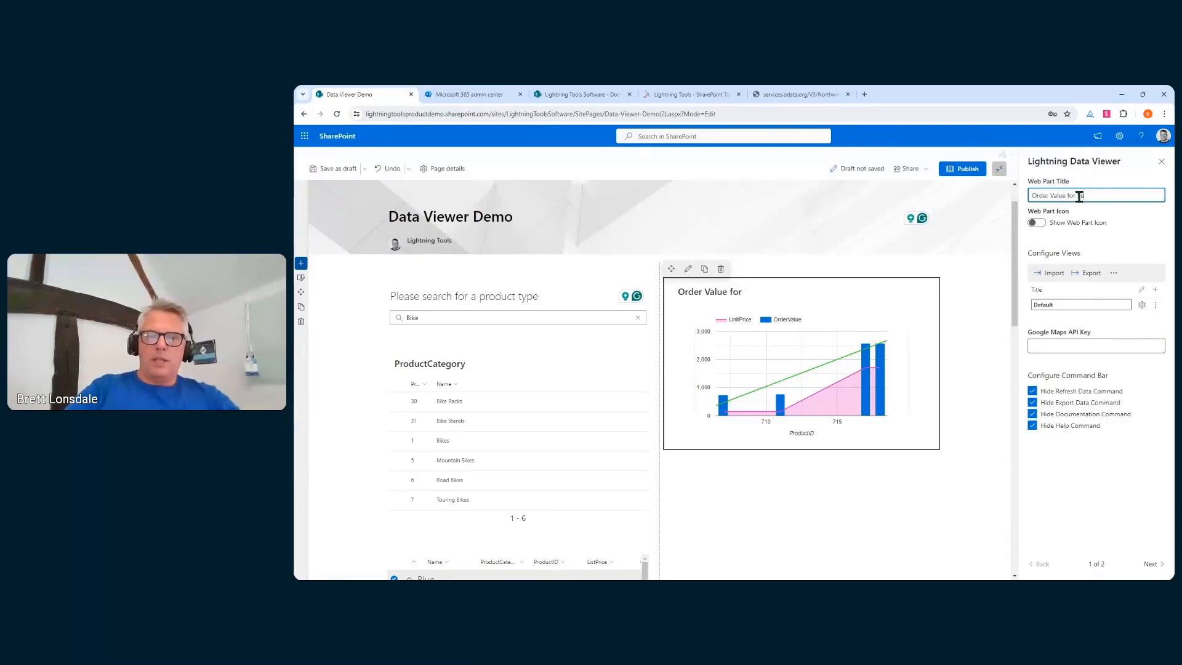
{"action": "type", "text": "lected Items"}
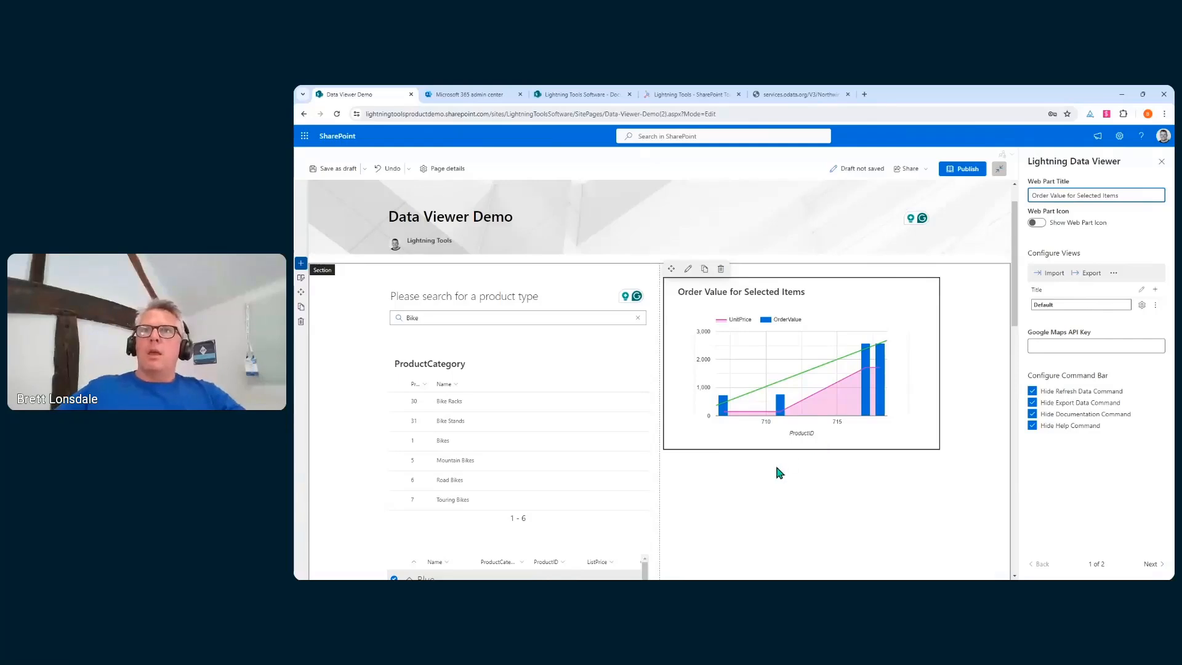
{"action": "left_click", "coordinate": [801, 458]}
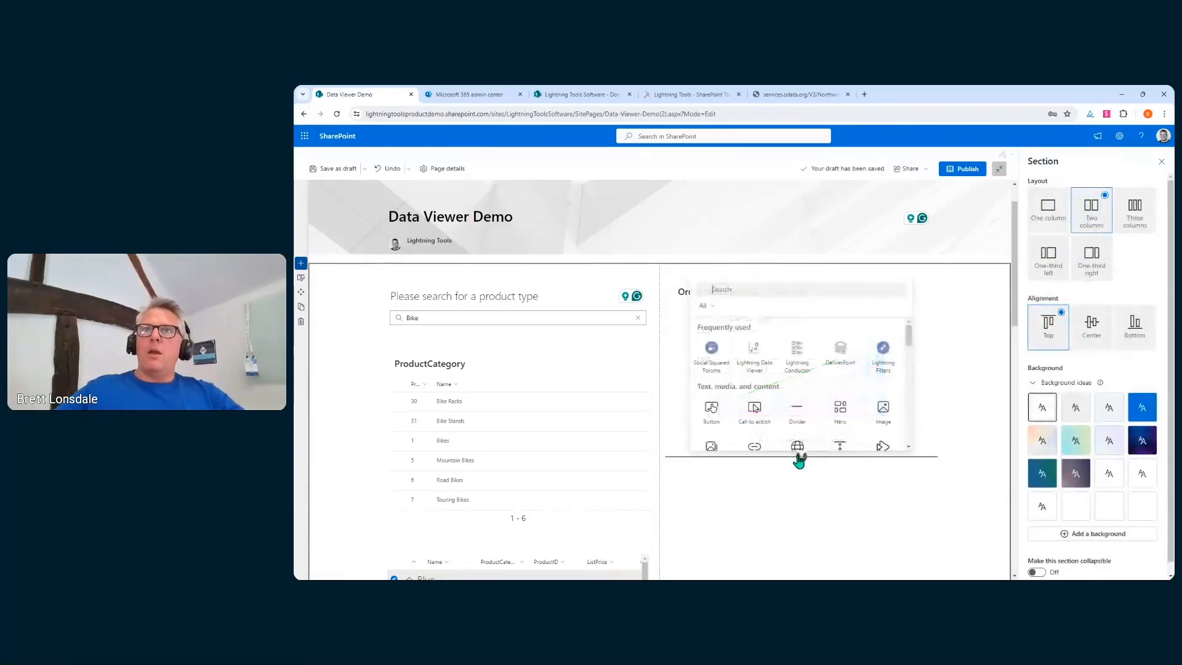
Add a Lightning Data Viewer below the chart with oData Service as its data source provider
{"action": "left_click", "coordinate": [754, 344]}
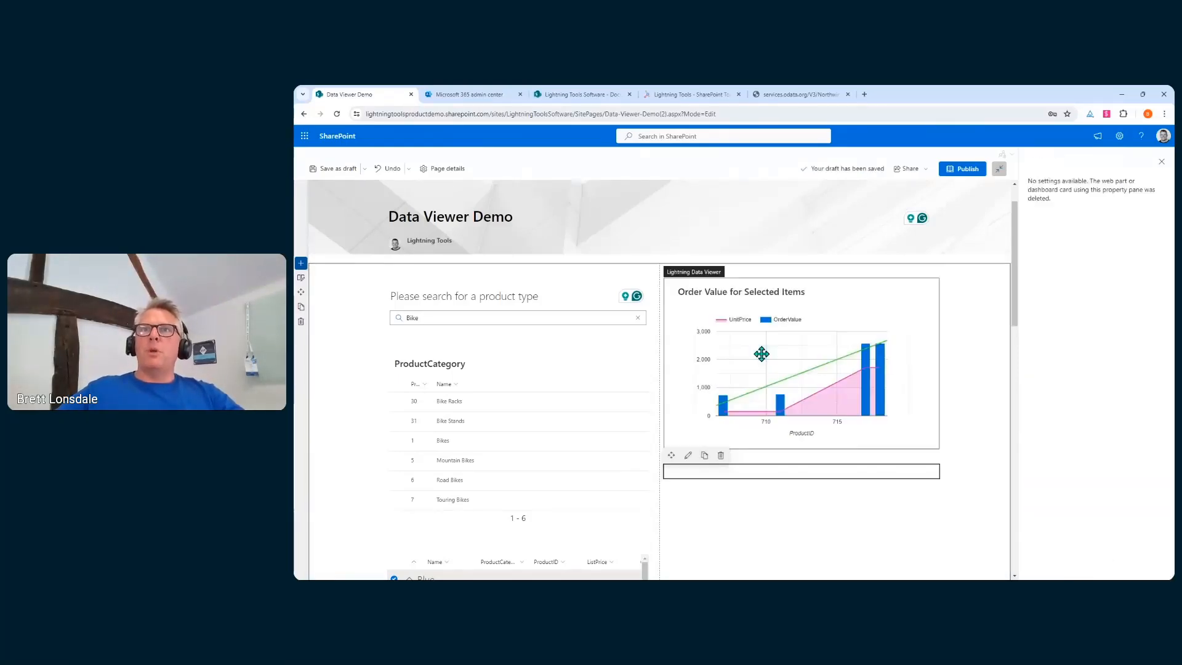
{"action": "scroll", "coordinate": [794, 425], "scroll_direction": "down", "scroll_amount": 2}
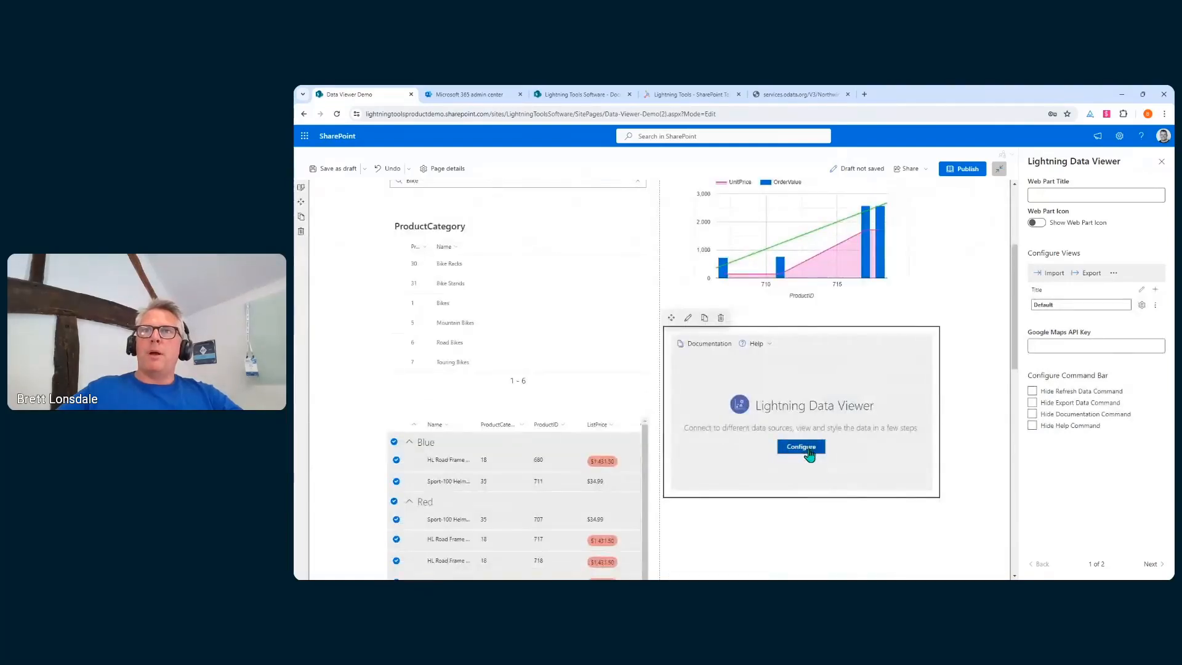
{"action": "left_click", "coordinate": [762, 279]}
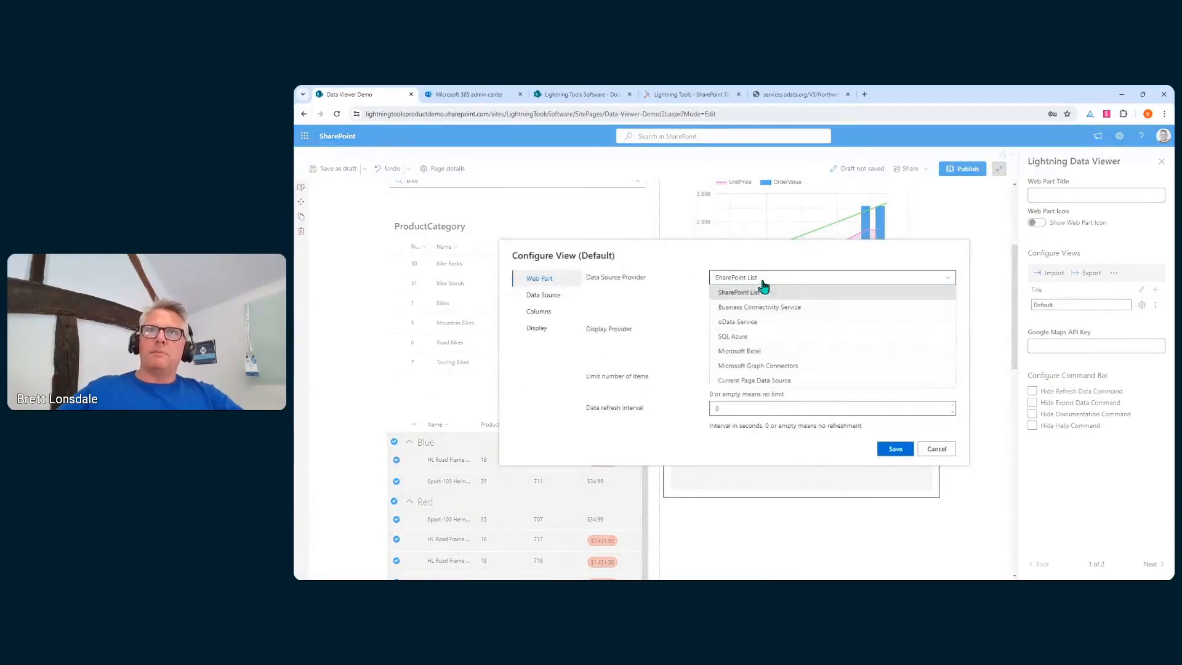
{"action": "left_click", "coordinate": [777, 325]}
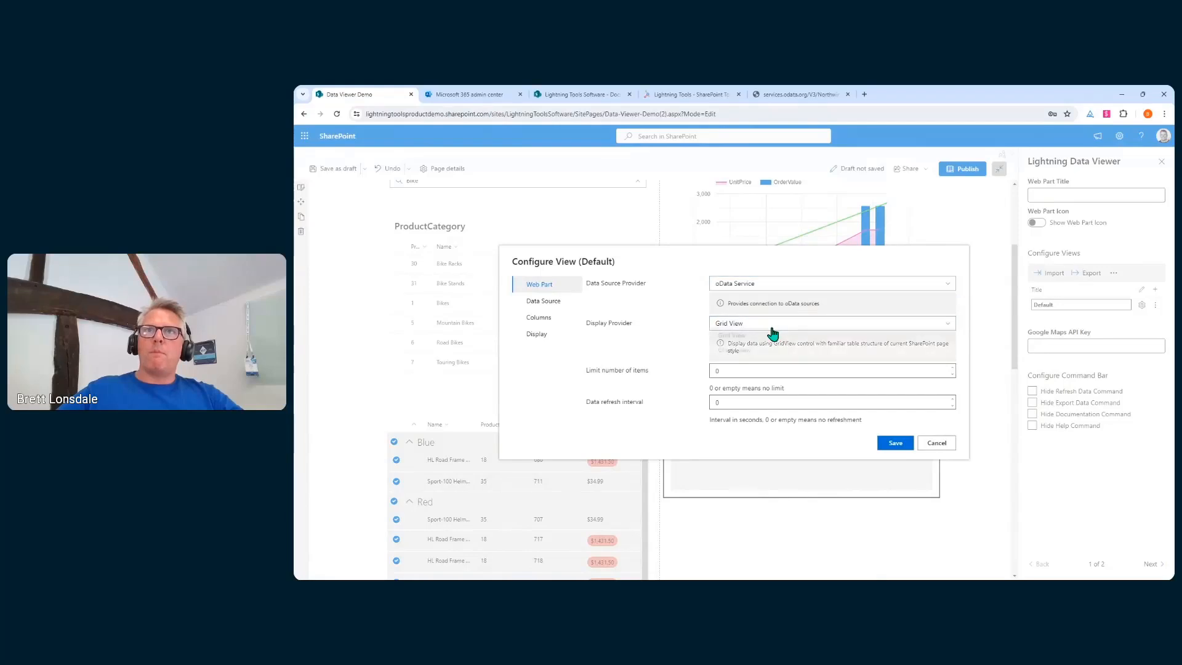
Paste the oData service URL, try loading entities, and dismiss the not-found error
{"action": "left_click", "coordinate": [549, 315]}
{"action": "left_click", "coordinate": [762, 290]}
{"action": "type", "text": "ltdemo.database.windows.net"}
{"action": "left_click", "coordinate": [820, 320]}
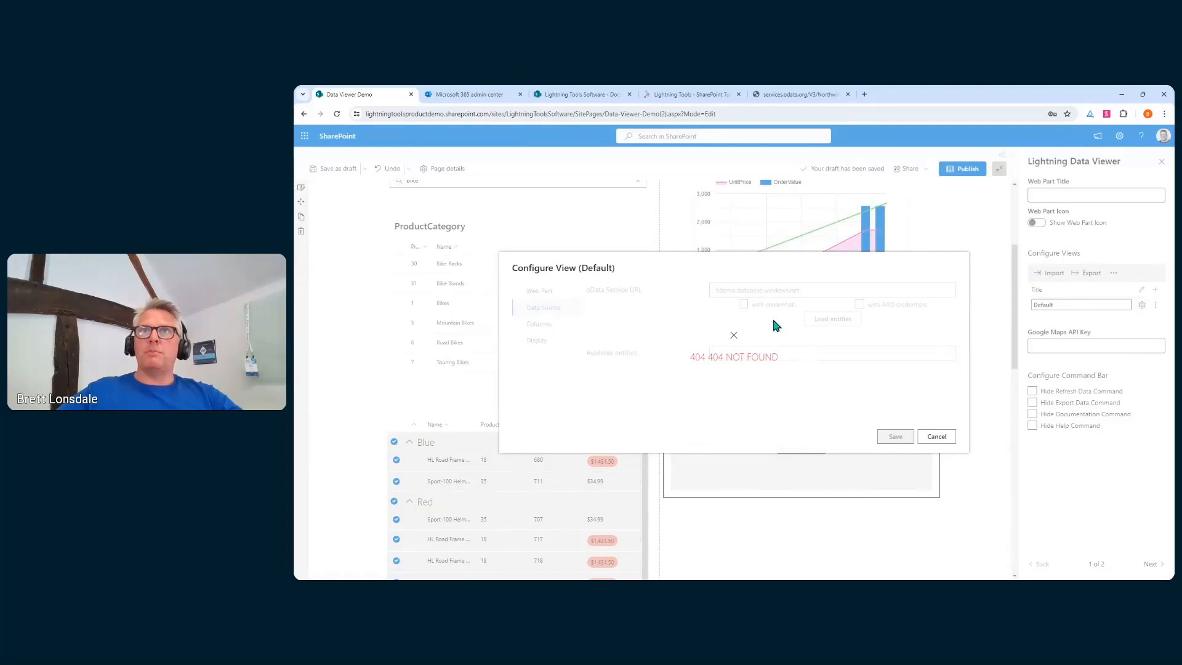
{"action": "left_click", "coordinate": [734, 335]}
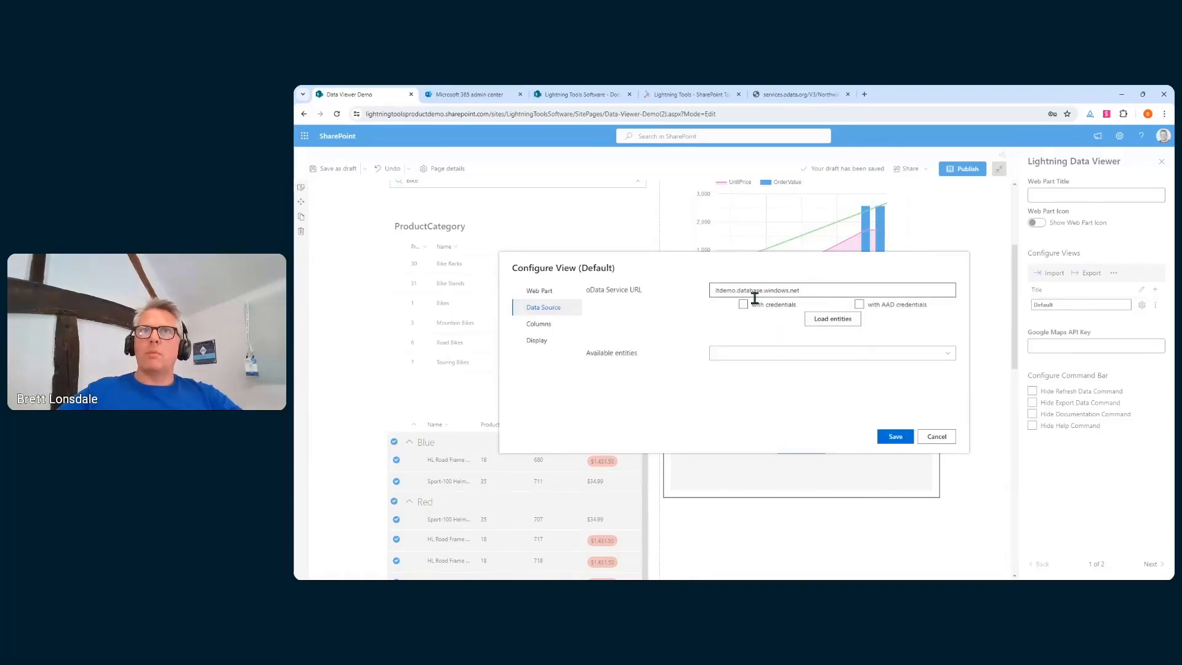
{"action": "left_click", "coordinate": [560, 291]}
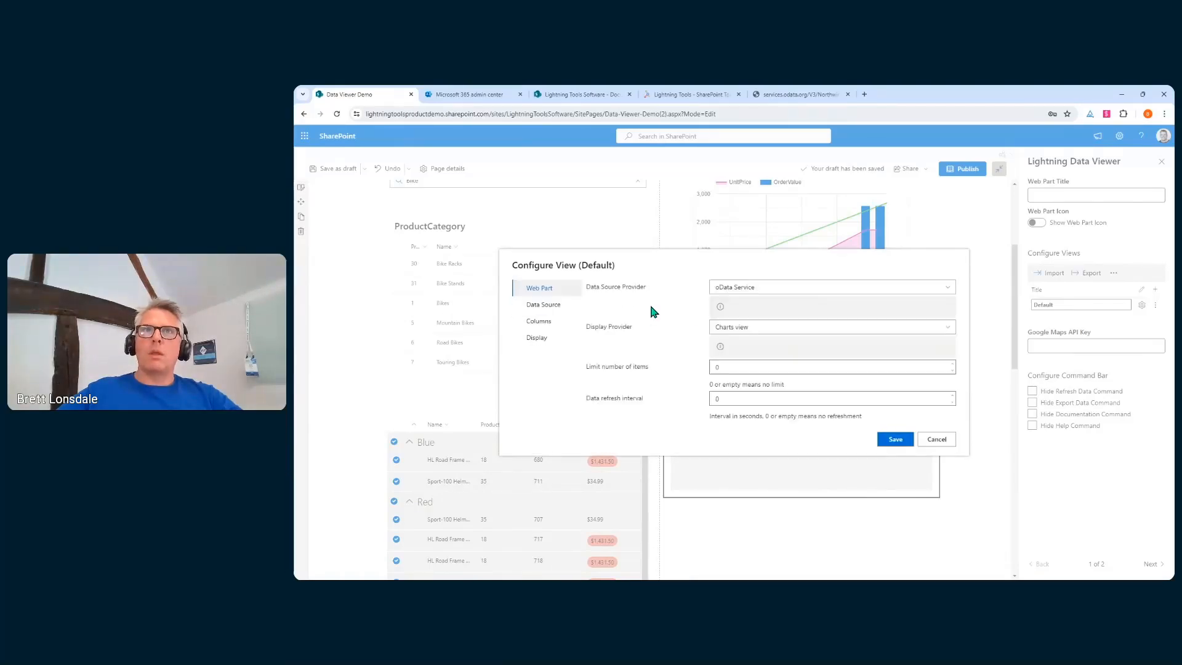
Switch the provider to SQL Azure and enter the server address, database user name, saved password and a database name
{"action": "left_click", "coordinate": [773, 287]}
{"action": "left_click", "coordinate": [762, 346]}
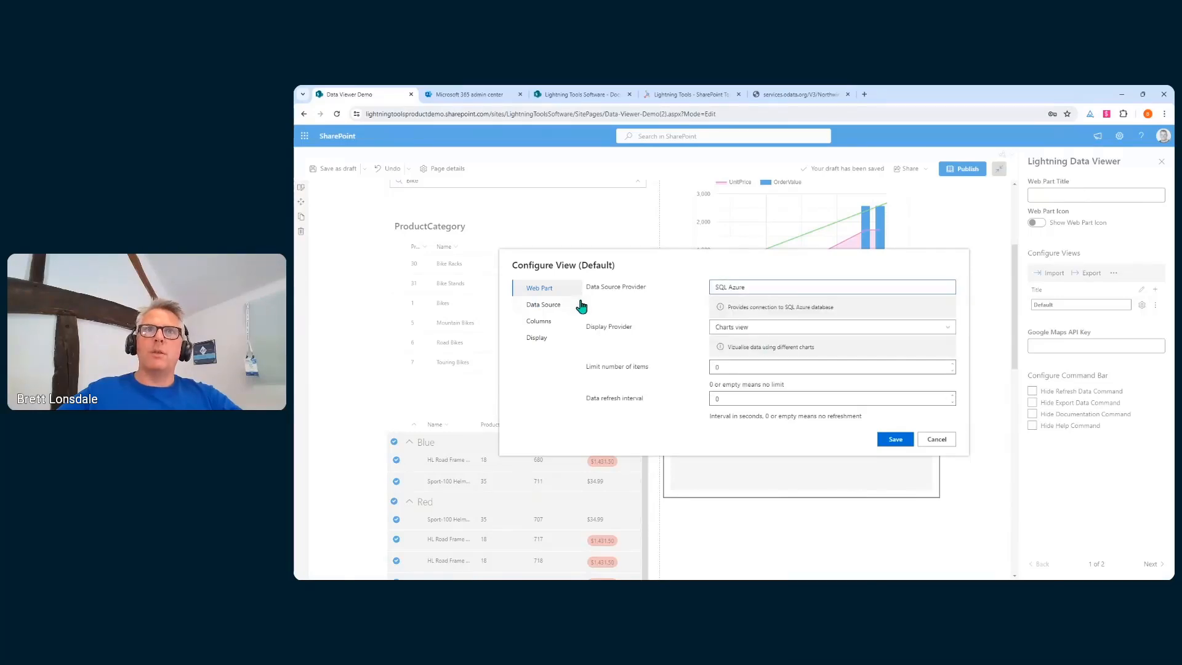
{"action": "left_click", "coordinate": [575, 304]}
{"action": "type", "text": "ltdemo.database.windows.net"}
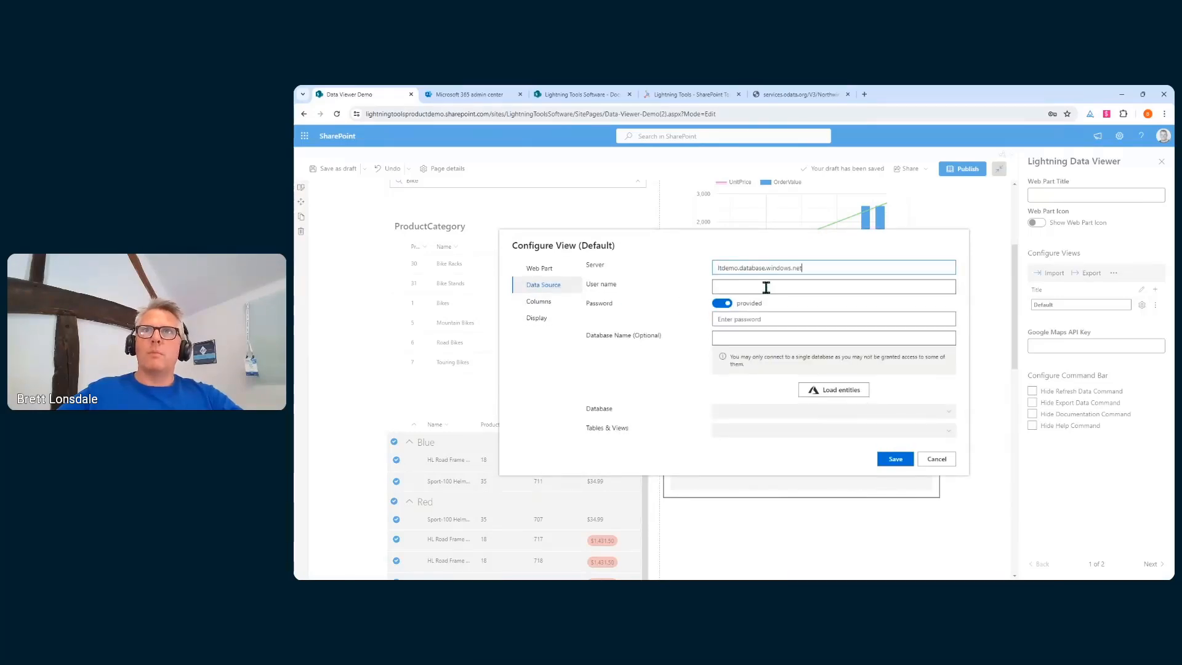
{"action": "left_click", "coordinate": [768, 286]}
{"action": "type", "text": "lta"}
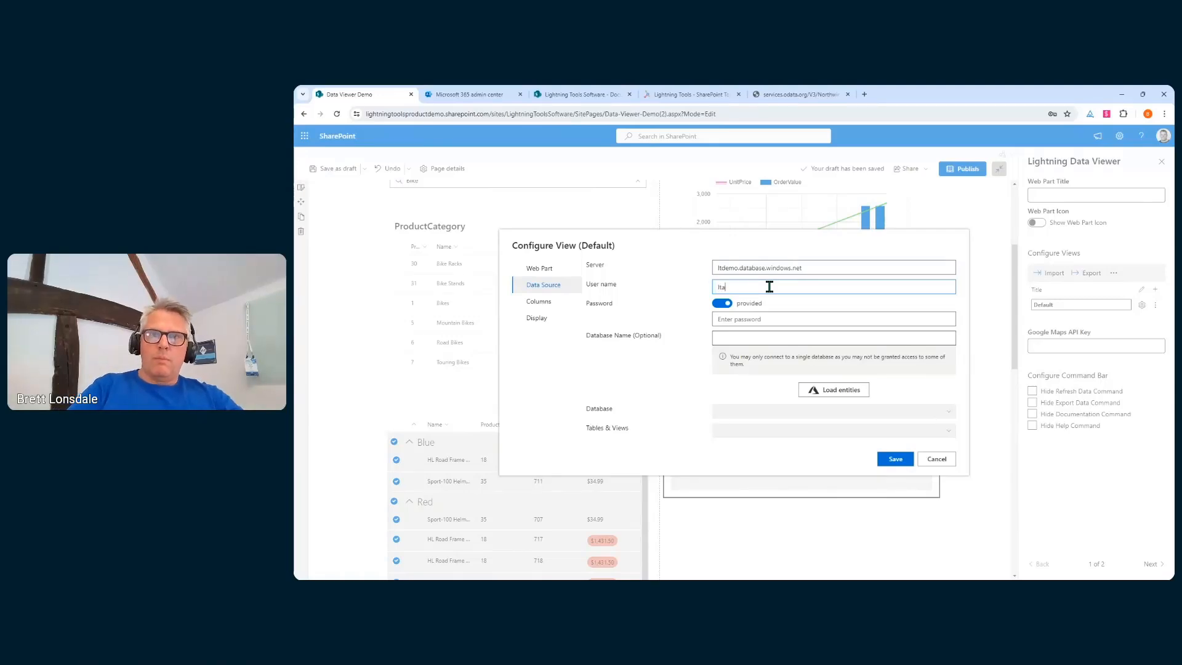
{"action": "type", "text": "dmin"}
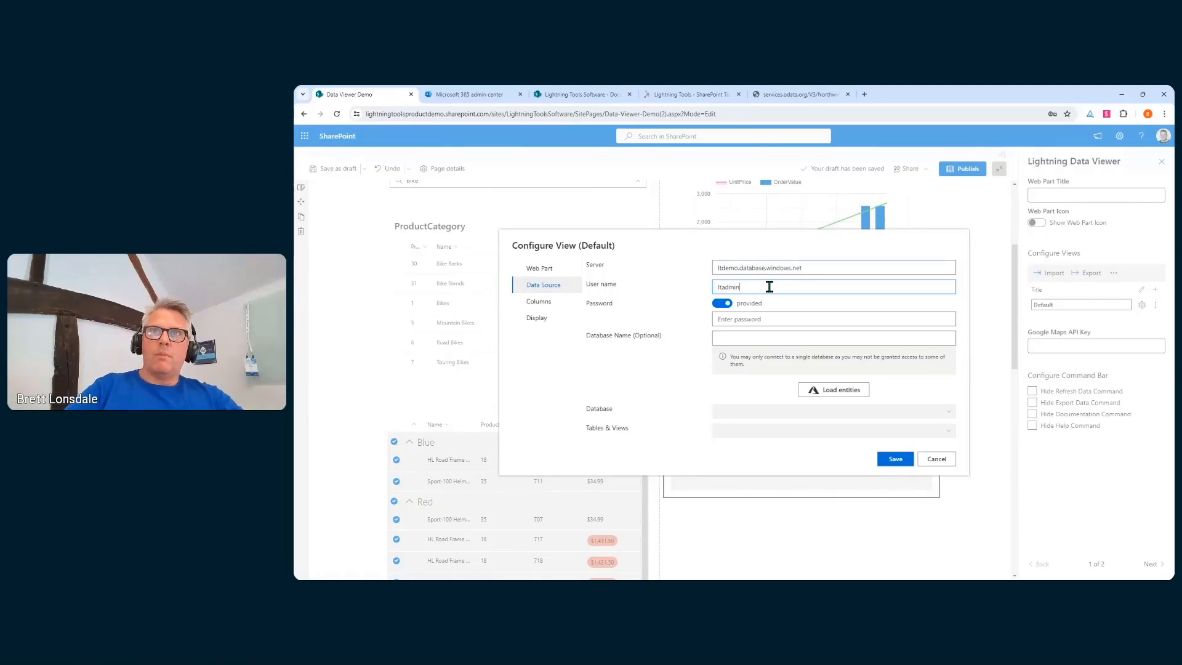
{"action": "left_click", "coordinate": [742, 320]}
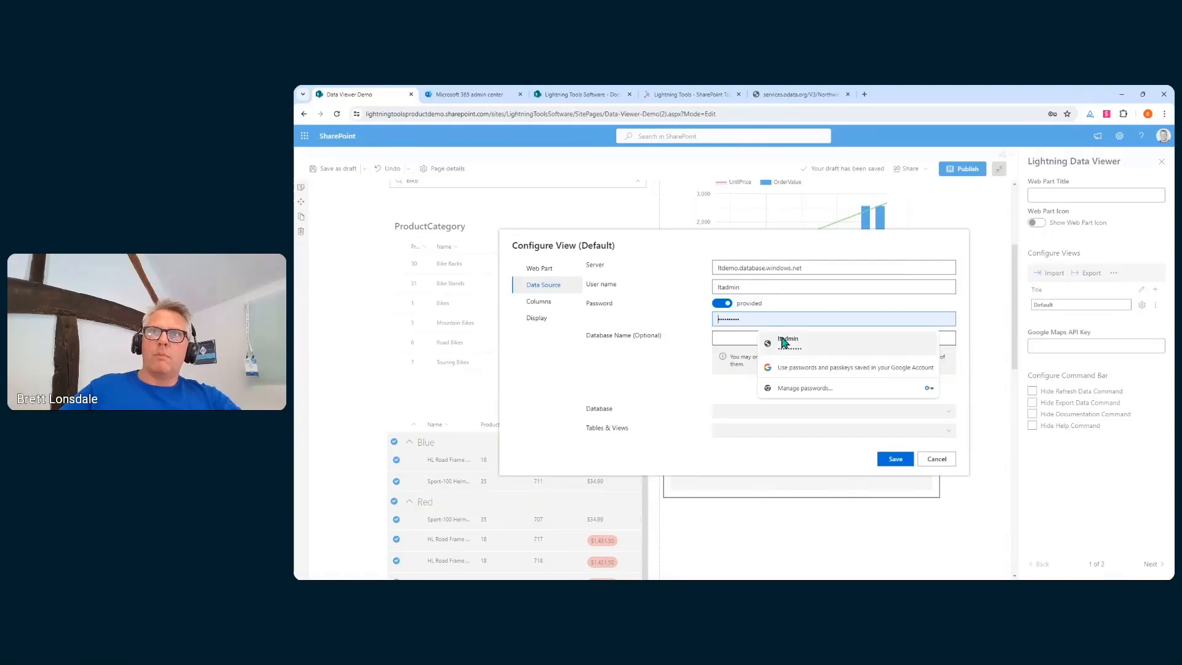
{"action": "left_click", "coordinate": [765, 341]}
{"action": "left_click", "coordinate": [745, 338]}
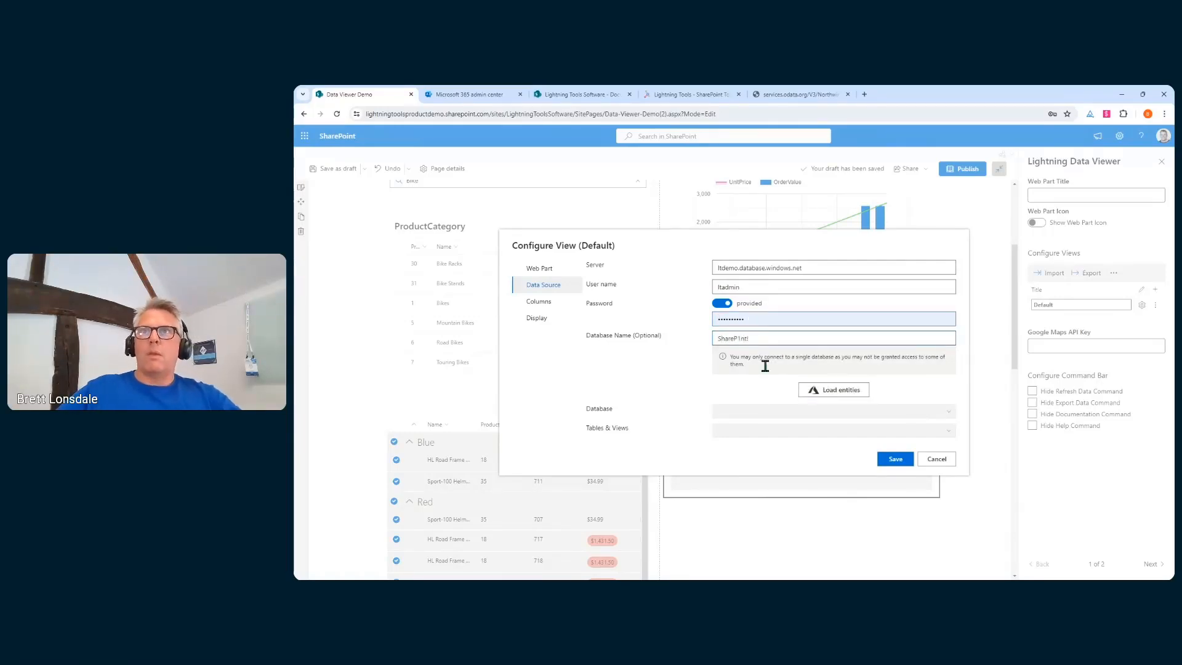
{"action": "left_click", "coordinate": [825, 390]}
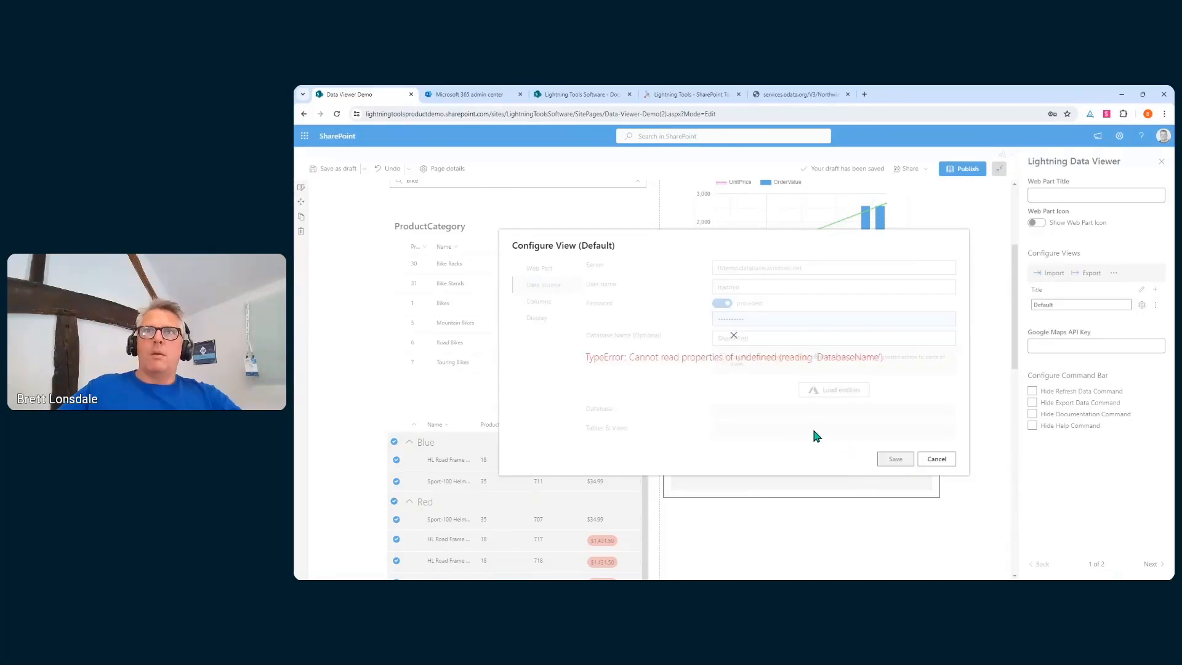
Correct the database to AdventureWorks, load its entities and select the Product table
{"action": "double_click", "coordinate": [740, 338]}
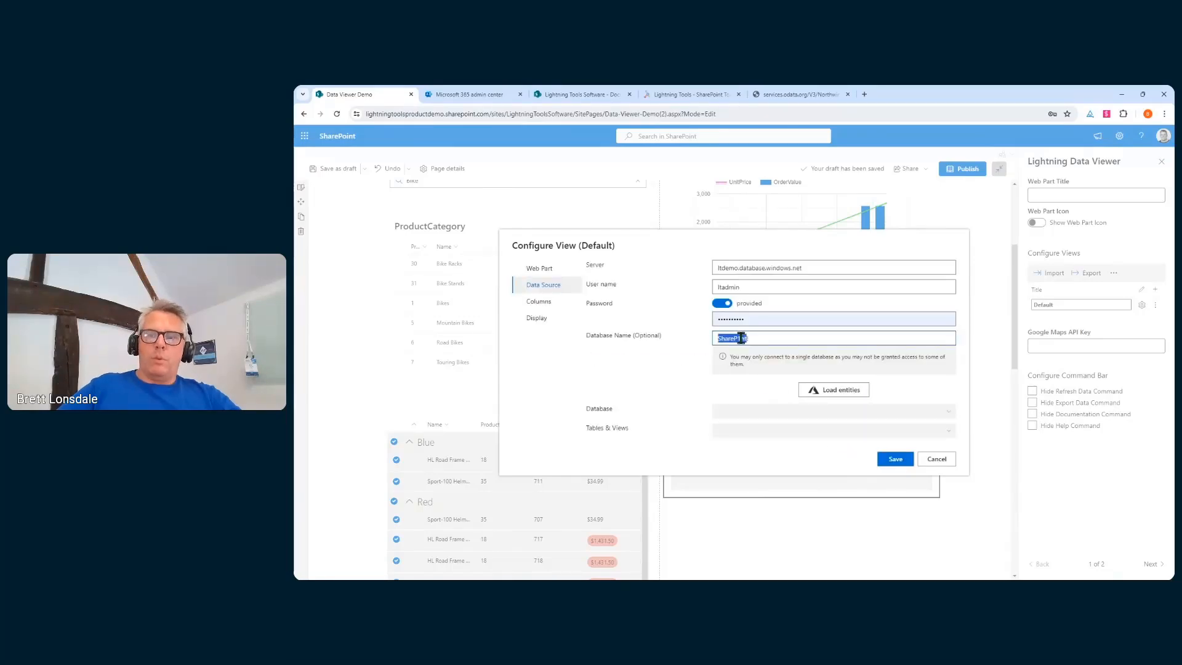
{"action": "key", "text": "BackSpace"}
{"action": "type", "text": "AdventureWorks"}
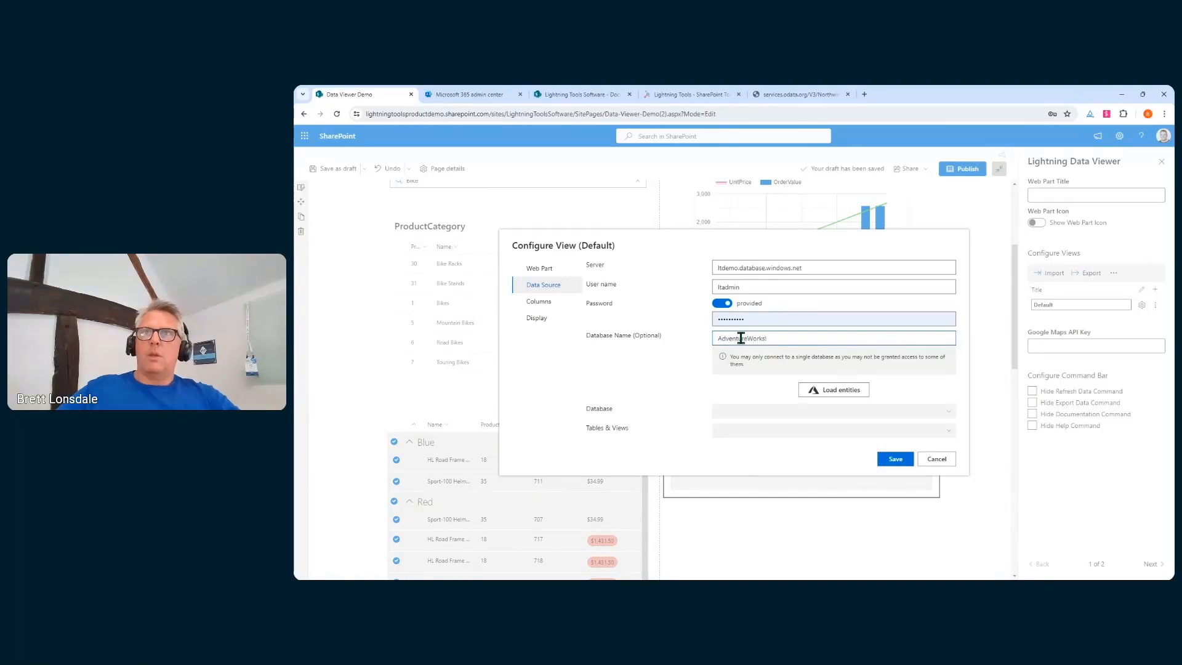
{"action": "left_click", "coordinate": [811, 390]}
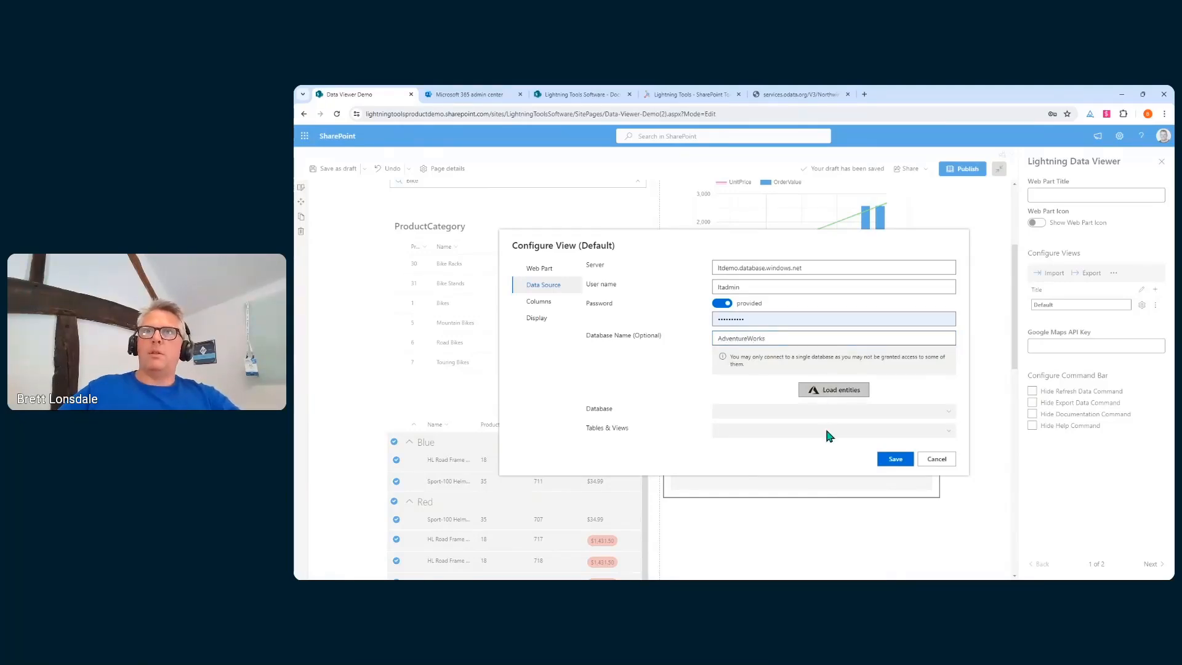
{"action": "left_click", "coordinate": [778, 413]}
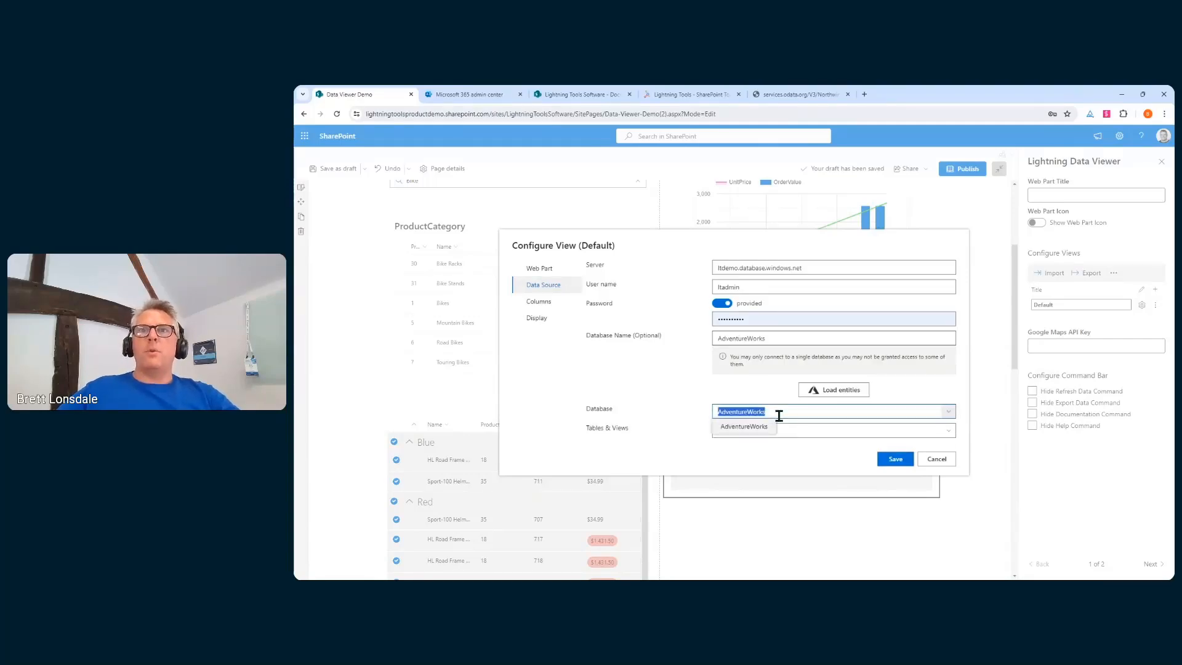
{"action": "left_click", "coordinate": [720, 424]}
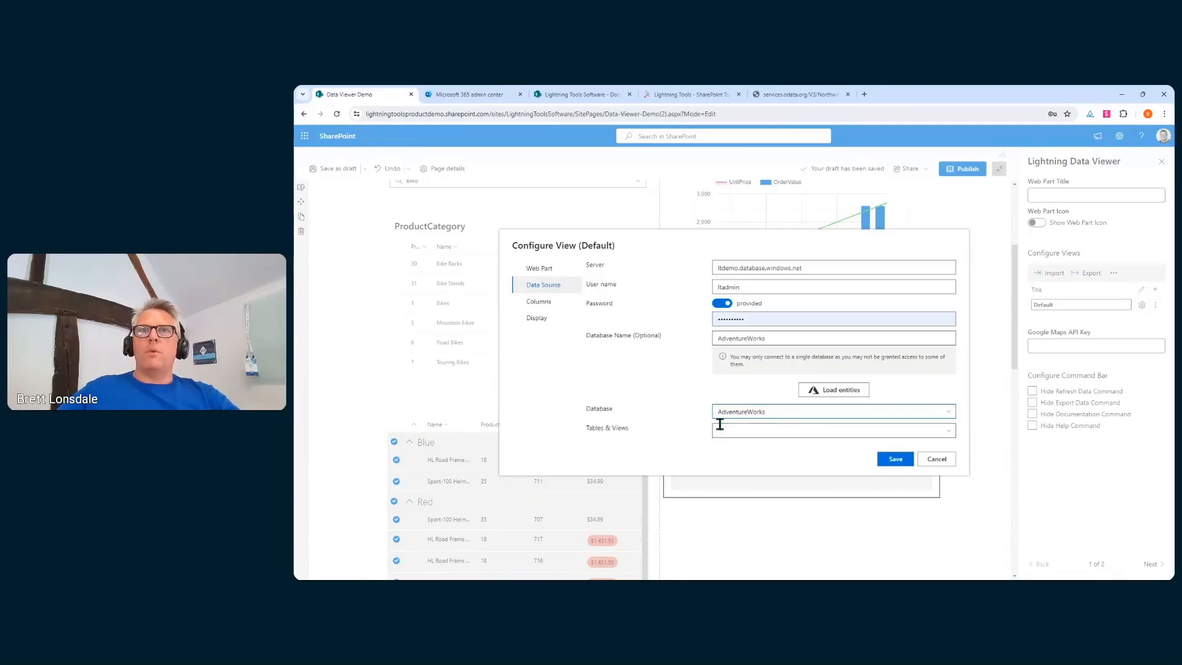
{"action": "left_click", "coordinate": [849, 430]}
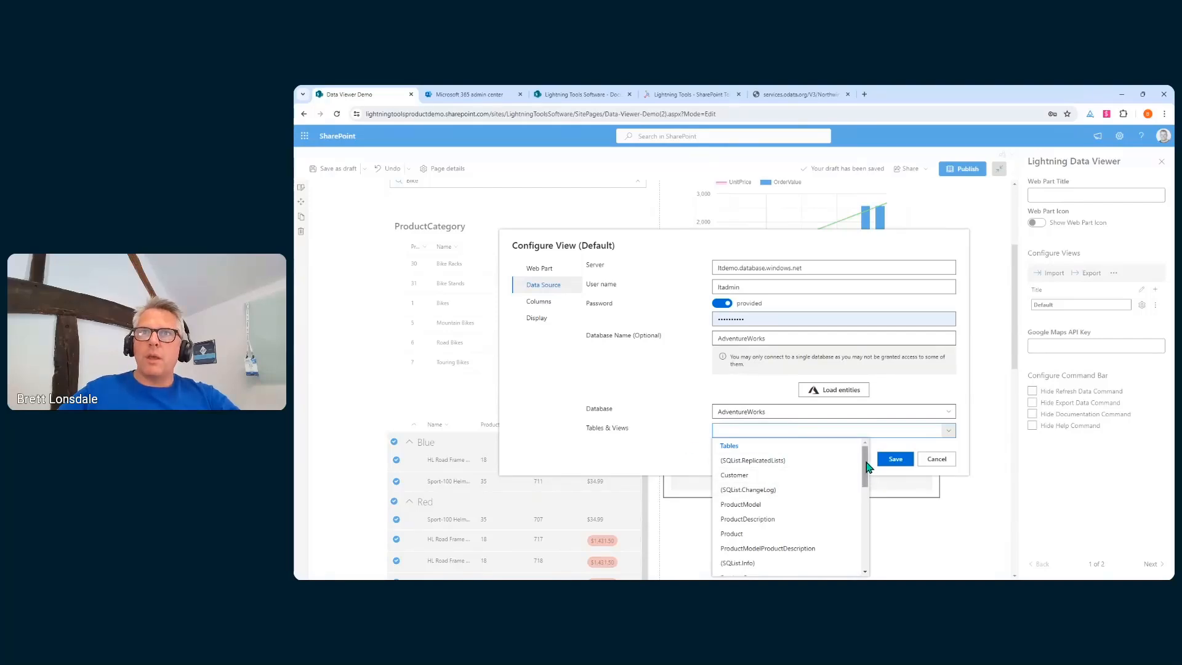
{"action": "scroll", "coordinate": [866, 468], "scroll_direction": "down", "scroll_amount": 2}
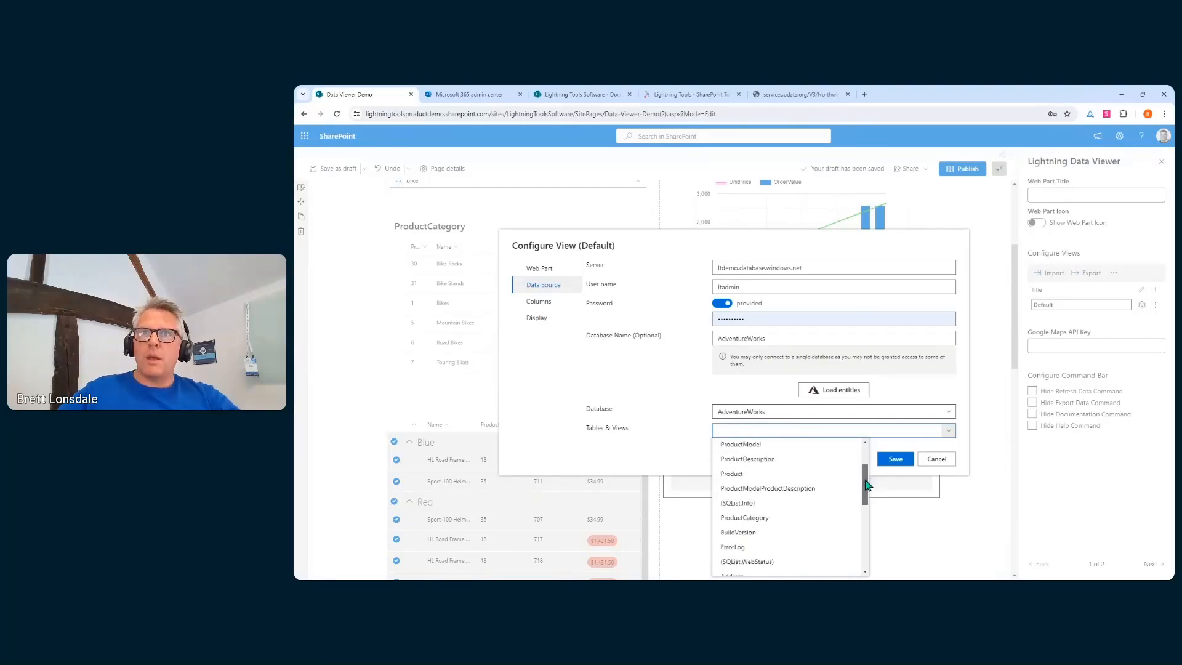
{"action": "left_click", "coordinate": [786, 477]}
{"action": "left_click", "coordinate": [539, 302]}
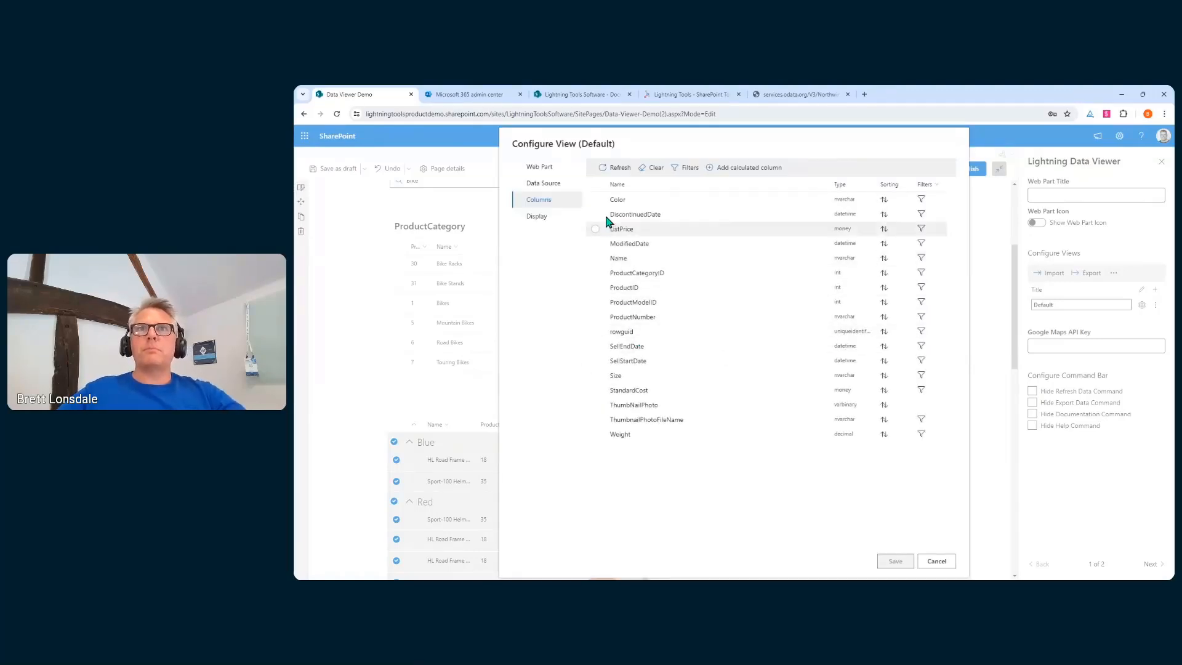
Include the Color, Name and ProductID columns and make the chart a Pie & Donut
{"action": "left_click", "coordinate": [596, 199]}
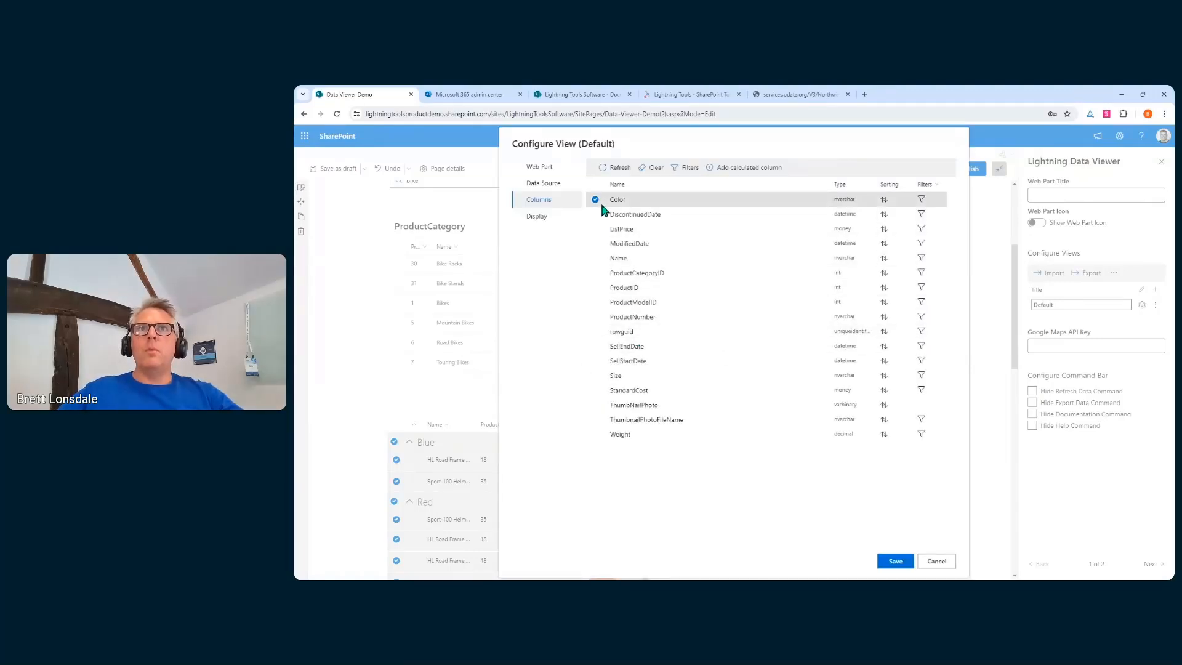
{"action": "left_click", "coordinate": [595, 258]}
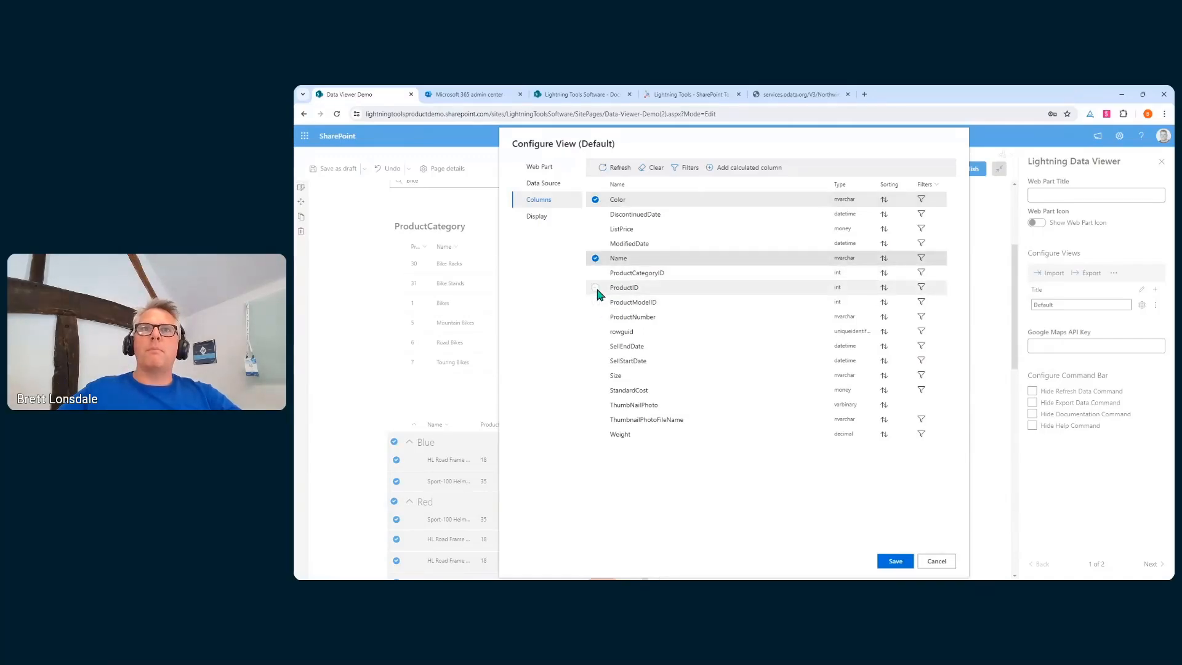
{"action": "left_click", "coordinate": [595, 288]}
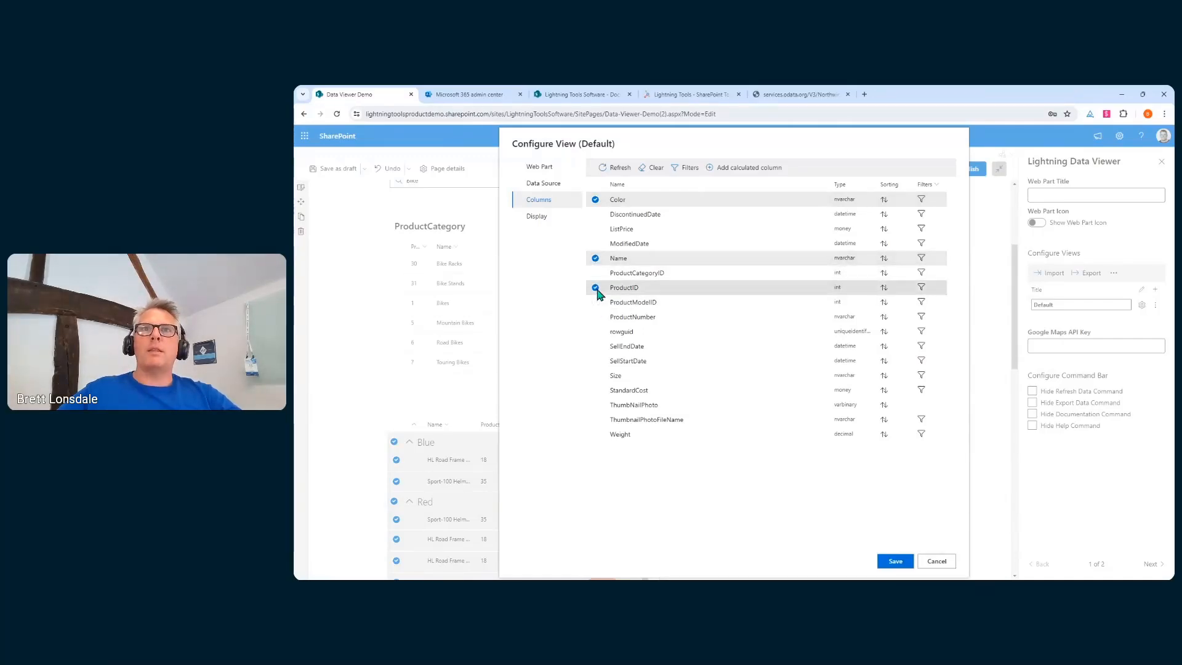
{"action": "left_click", "coordinate": [537, 217]}
{"action": "left_click", "coordinate": [706, 274]}
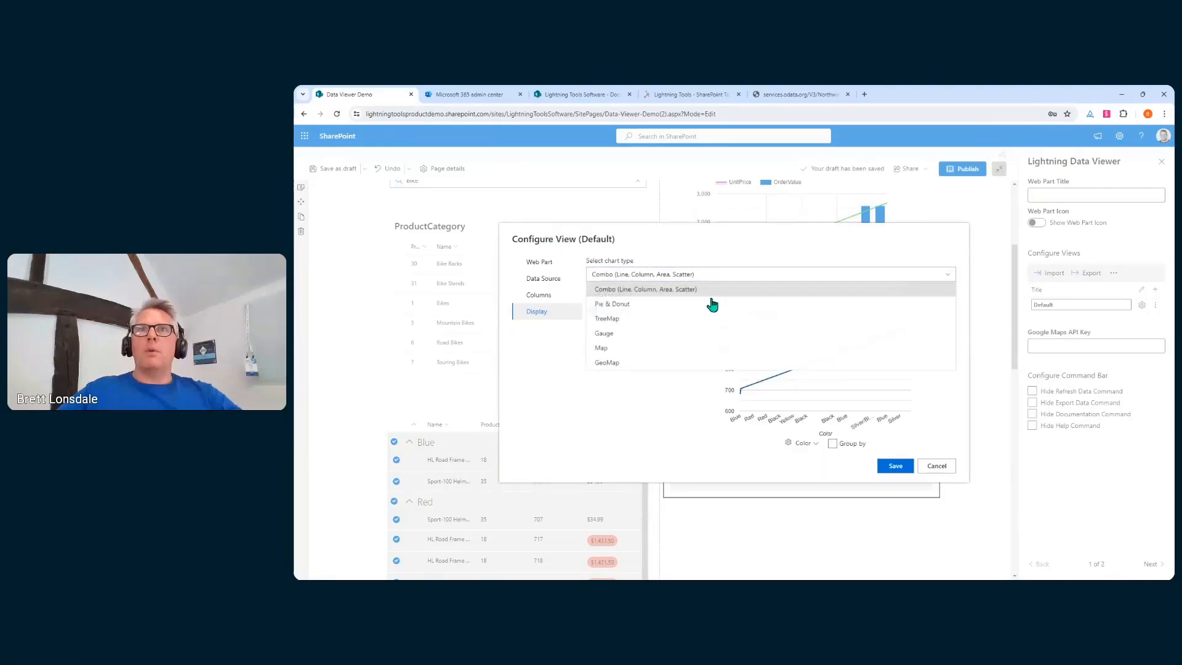
{"action": "left_click", "coordinate": [662, 310]}
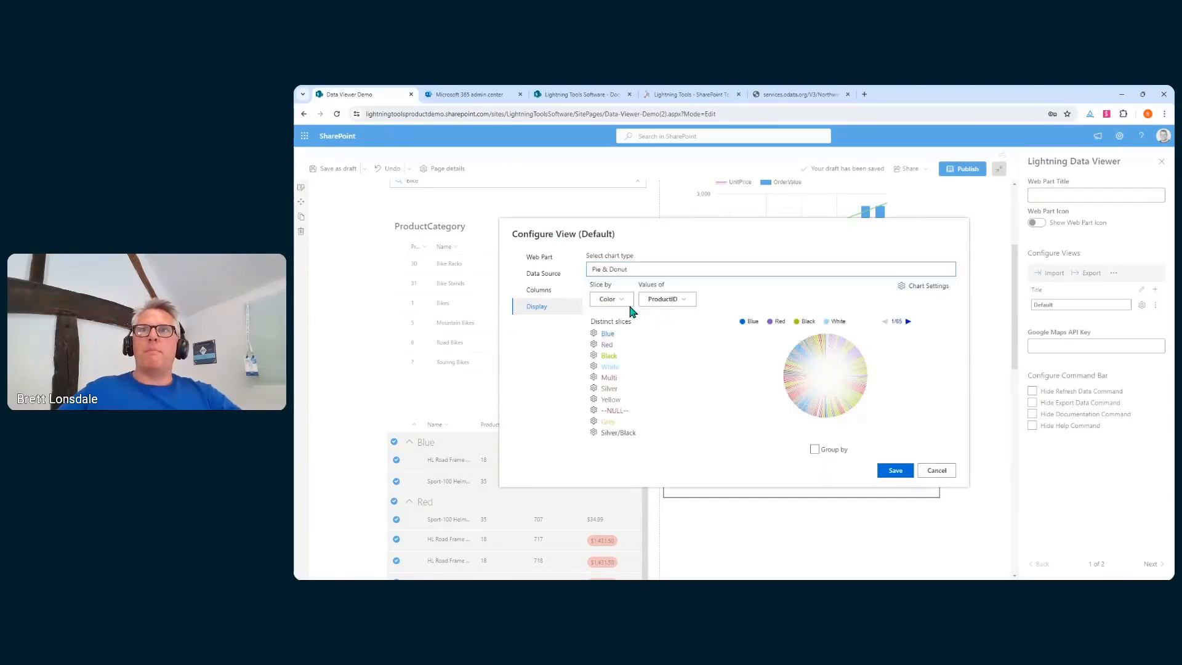
Group the pie by Color with Count aggregation and pull the Silver slice out
{"action": "left_click", "coordinate": [813, 451]}
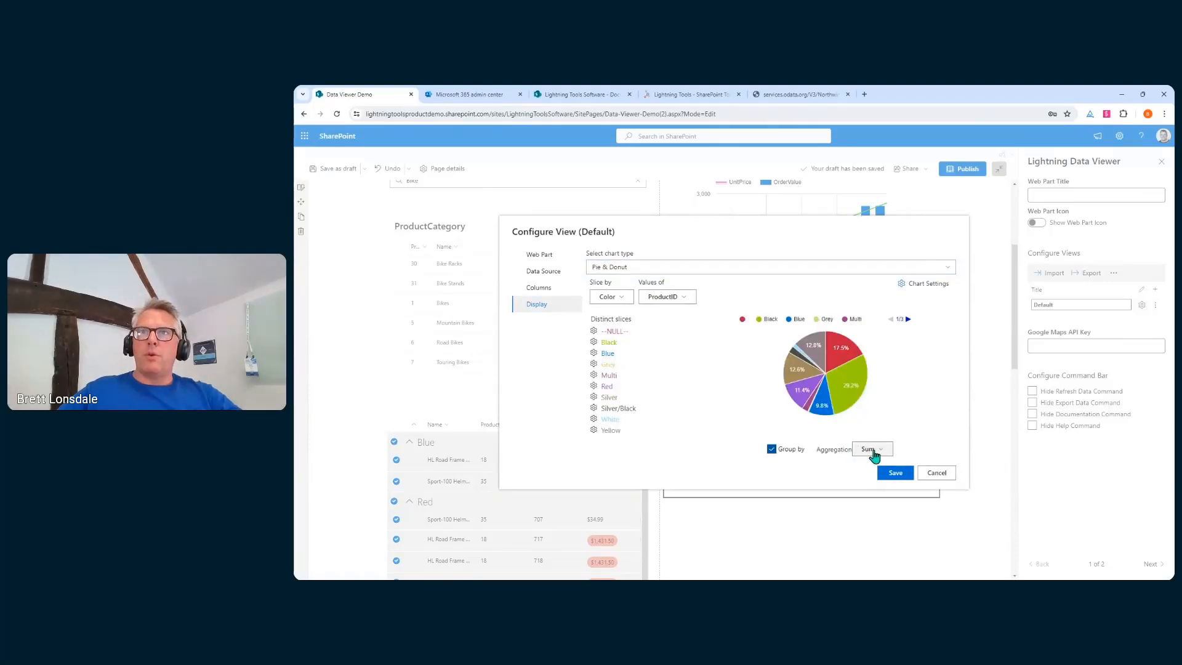
{"action": "left_click", "coordinate": [629, 298]}
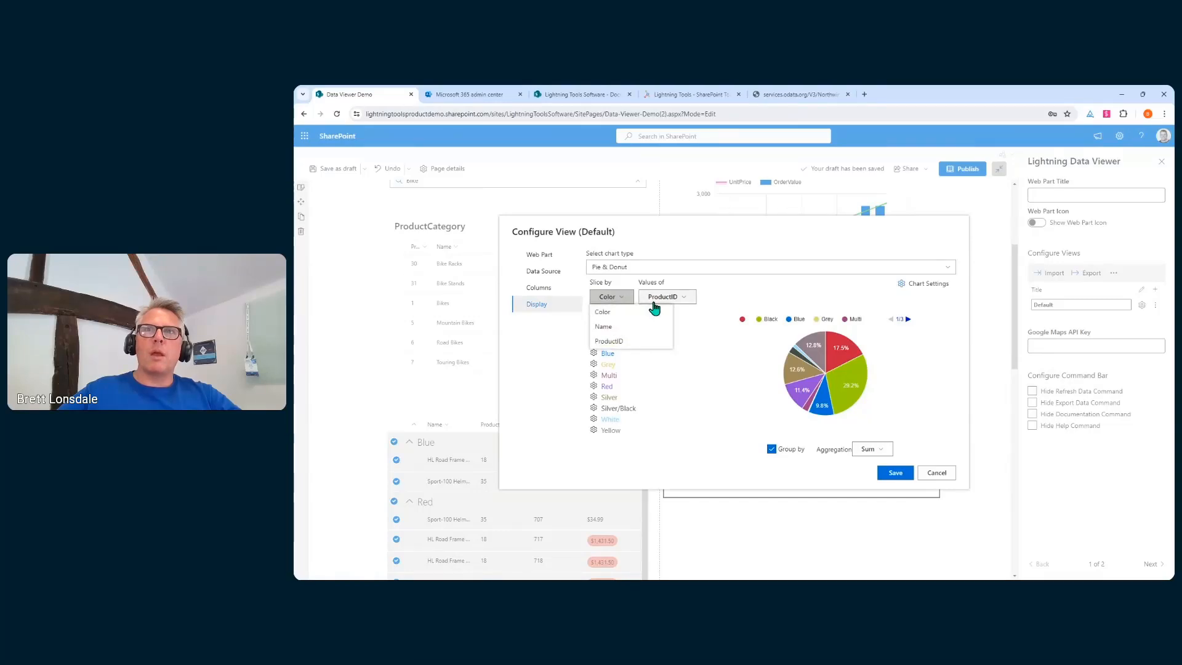
{"action": "left_click", "coordinate": [871, 448]}
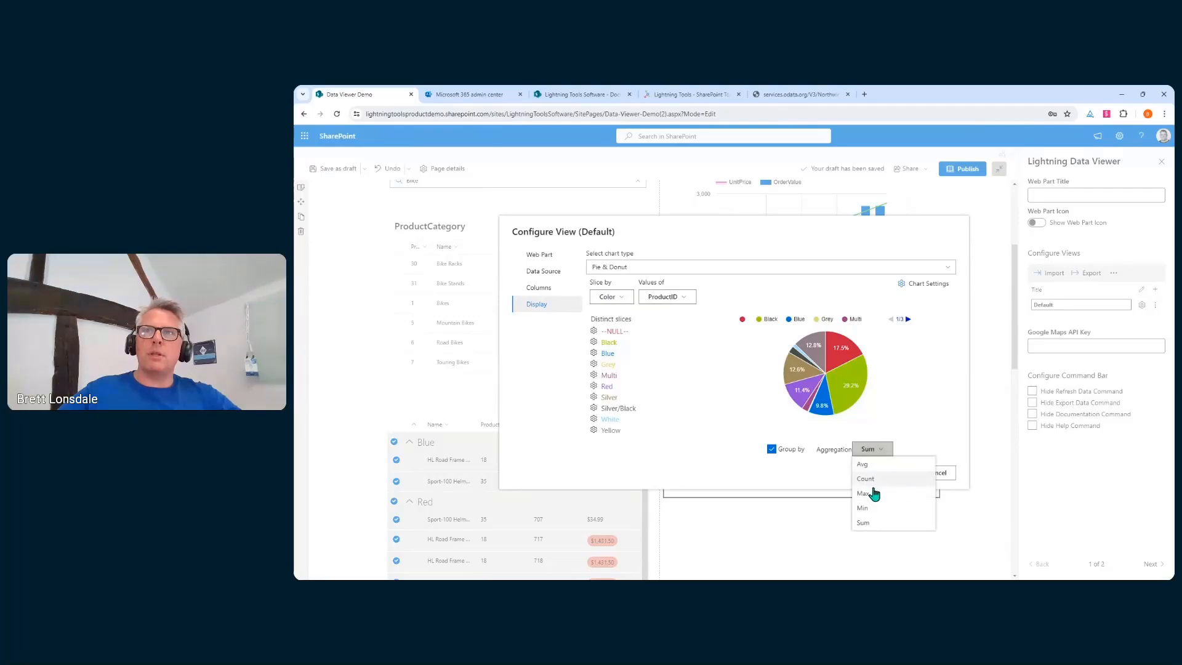
{"action": "left_click", "coordinate": [868, 481]}
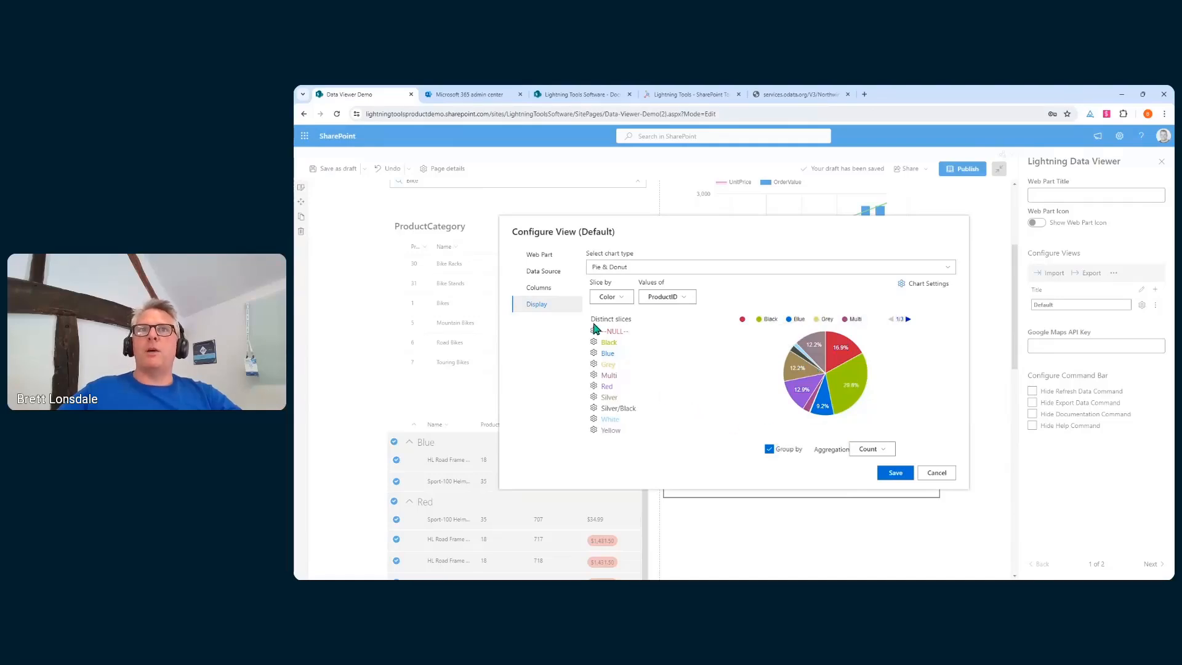
{"action": "left_click", "coordinate": [594, 399]}
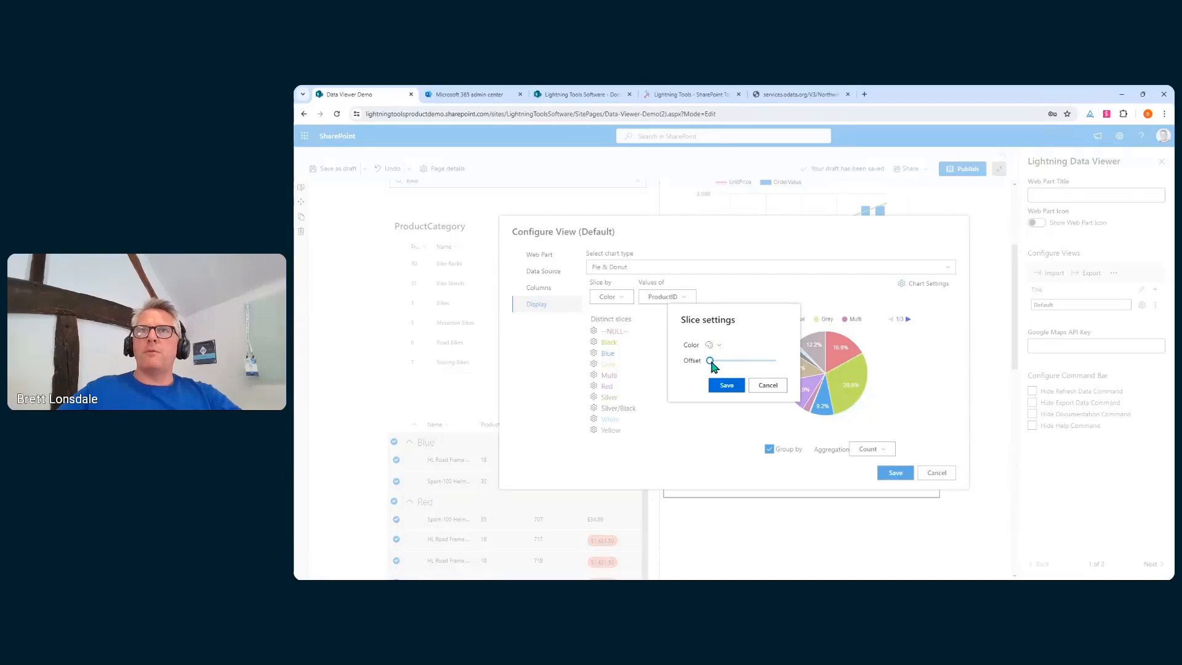
{"action": "left_click_drag", "start_coordinate": [711, 363], "coordinate": [737, 360]}
{"action": "left_click", "coordinate": [726, 384]}
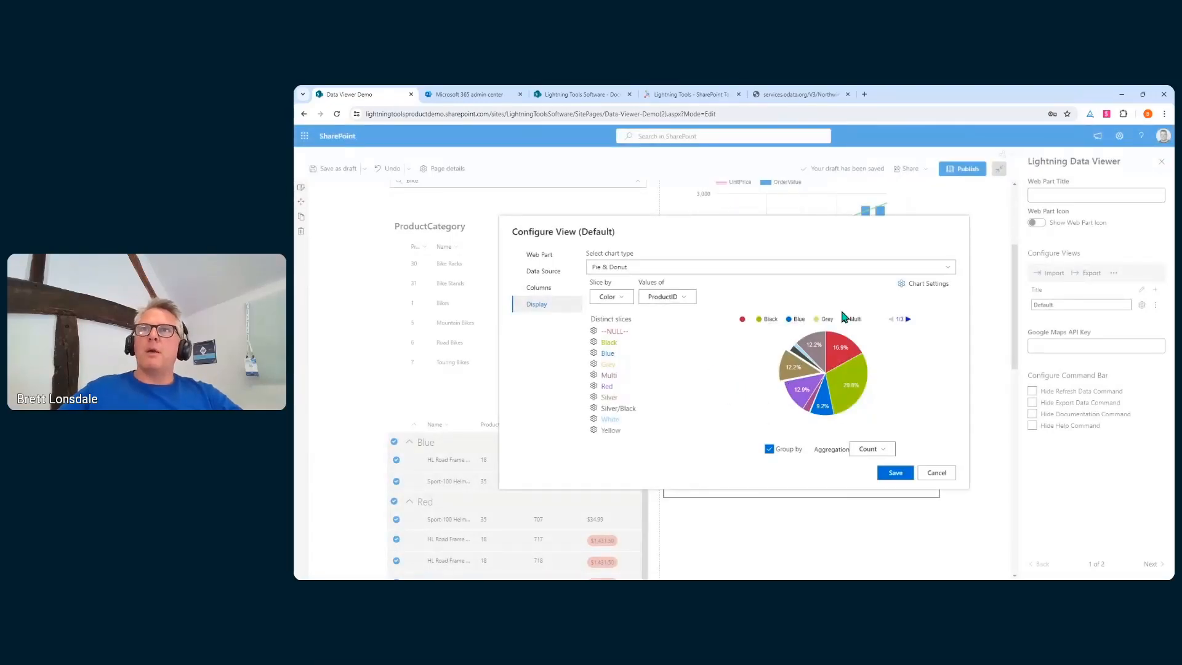
{"action": "left_click", "coordinate": [945, 287]}
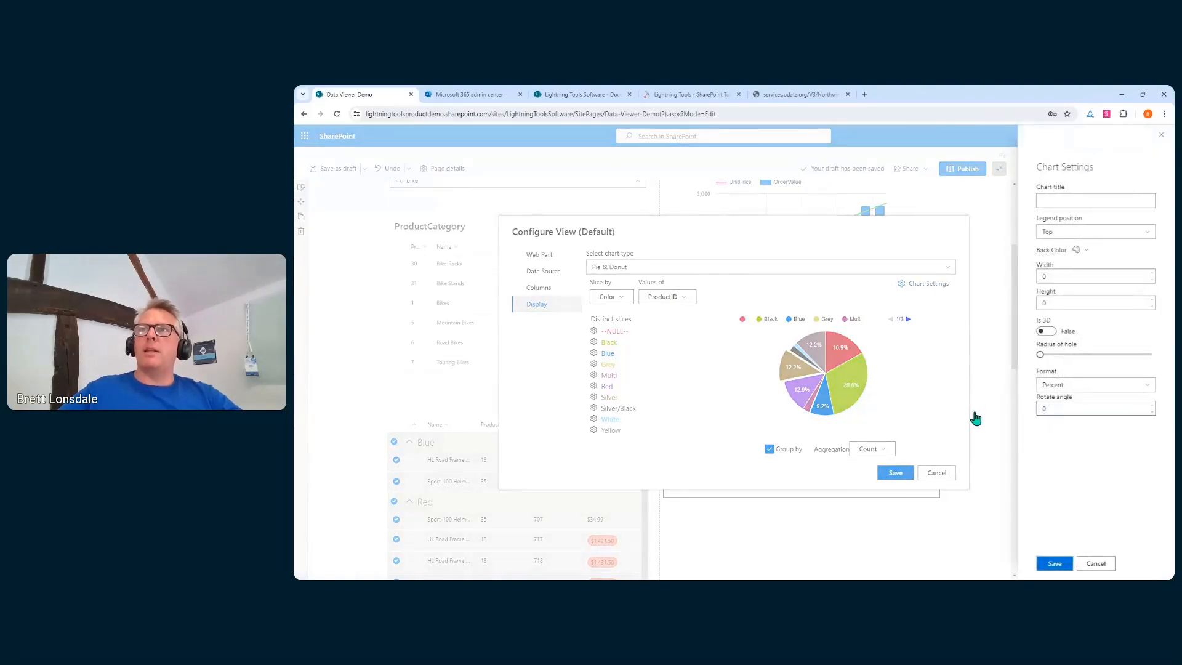
{"action": "left_click", "coordinate": [1047, 332]}
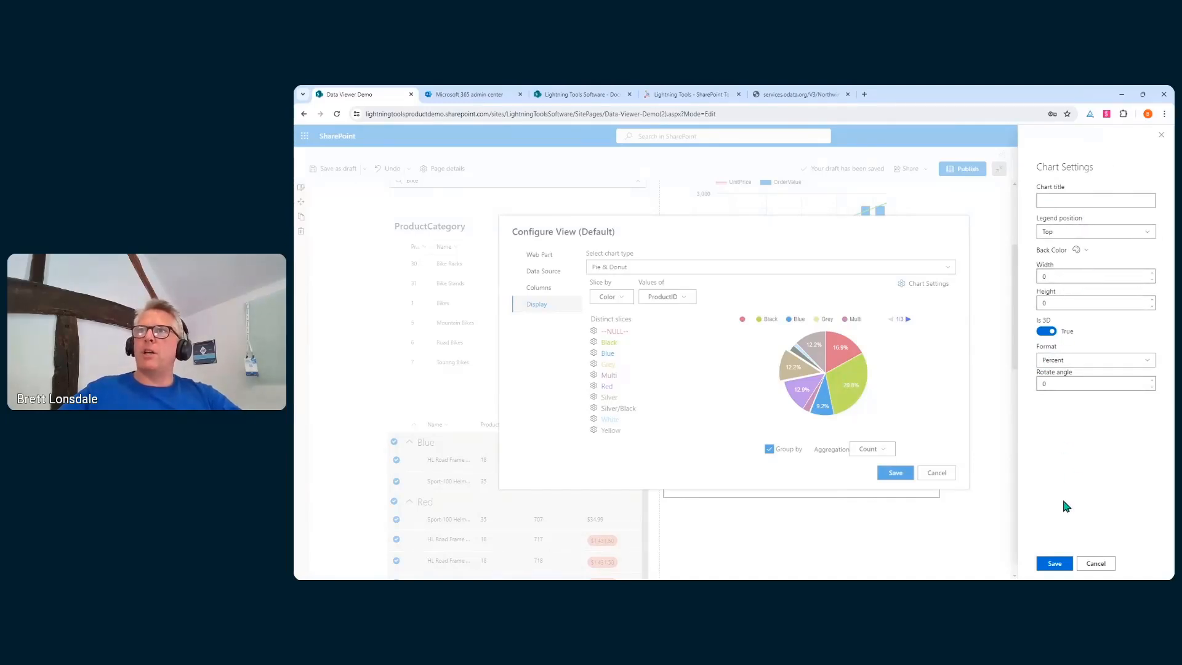
{"action": "left_click", "coordinate": [1054, 564]}
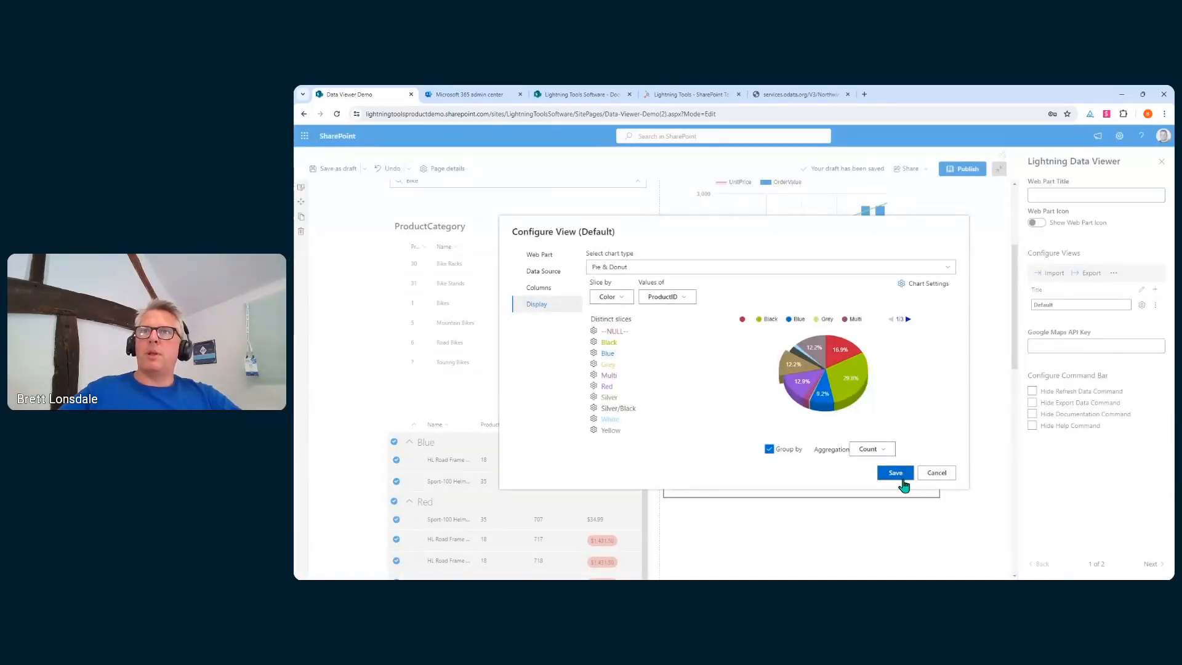
{"action": "left_click", "coordinate": [902, 475]}
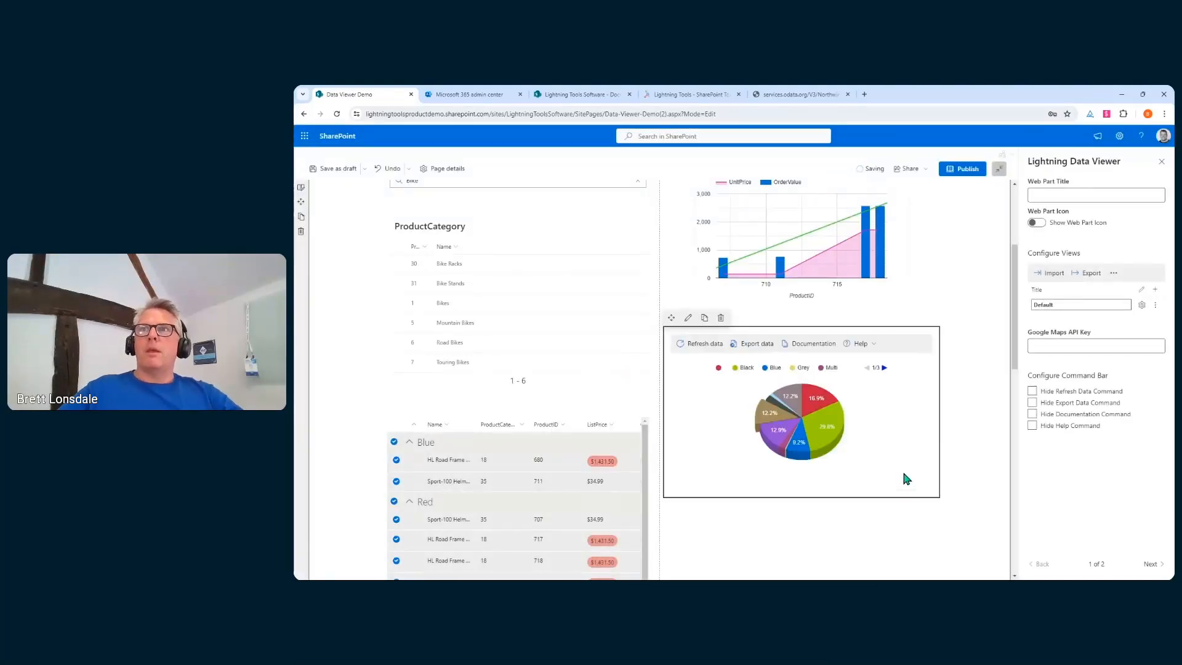
{"action": "left_click", "coordinate": [1031, 391]}
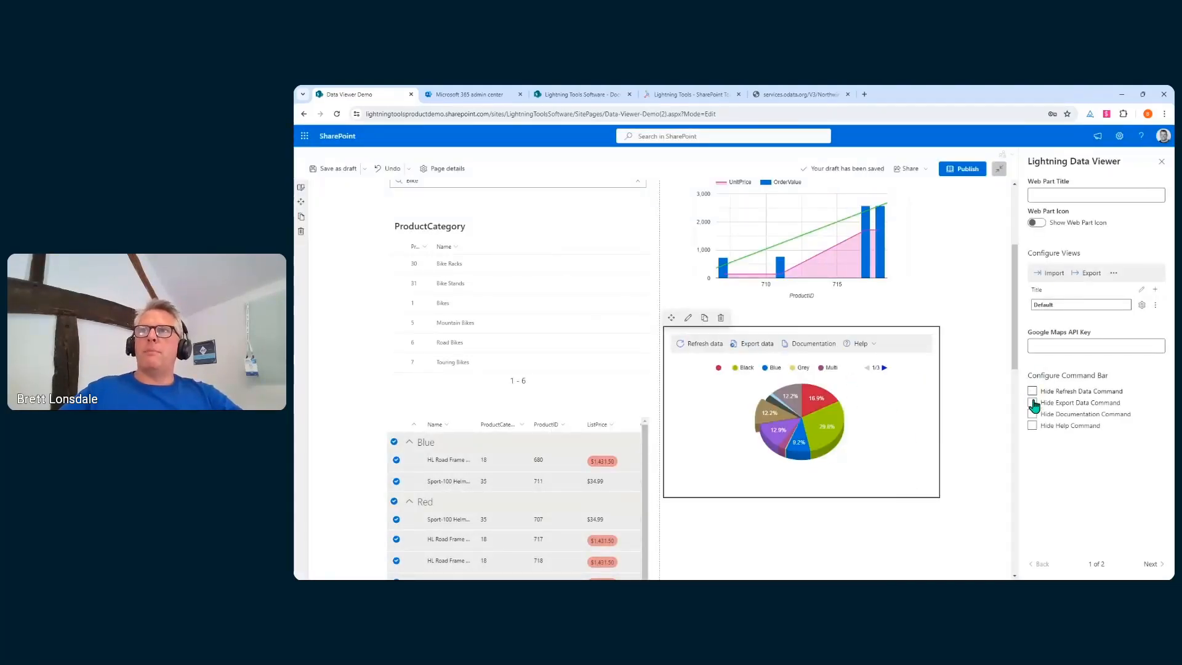
{"action": "left_click", "coordinate": [1032, 402]}
{"action": "left_click", "coordinate": [1031, 413]}
{"action": "left_click", "coordinate": [1031, 425]}
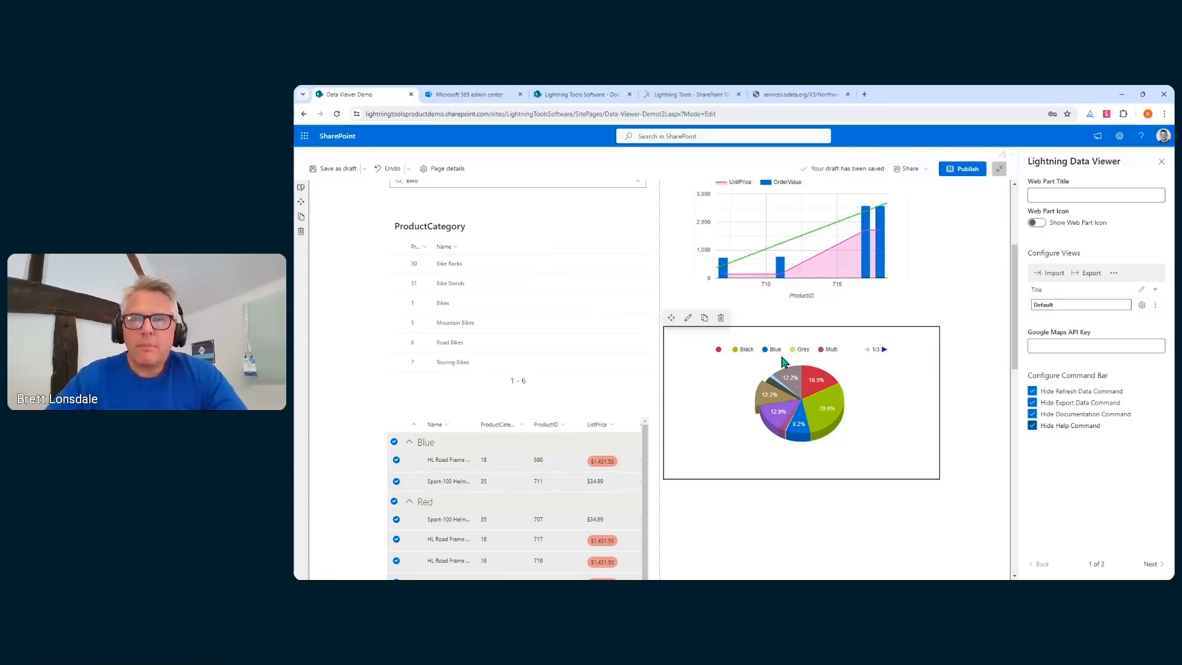
{"action": "scroll", "coordinate": [585, 367], "scroll_direction": "up", "scroll_amount": 3}
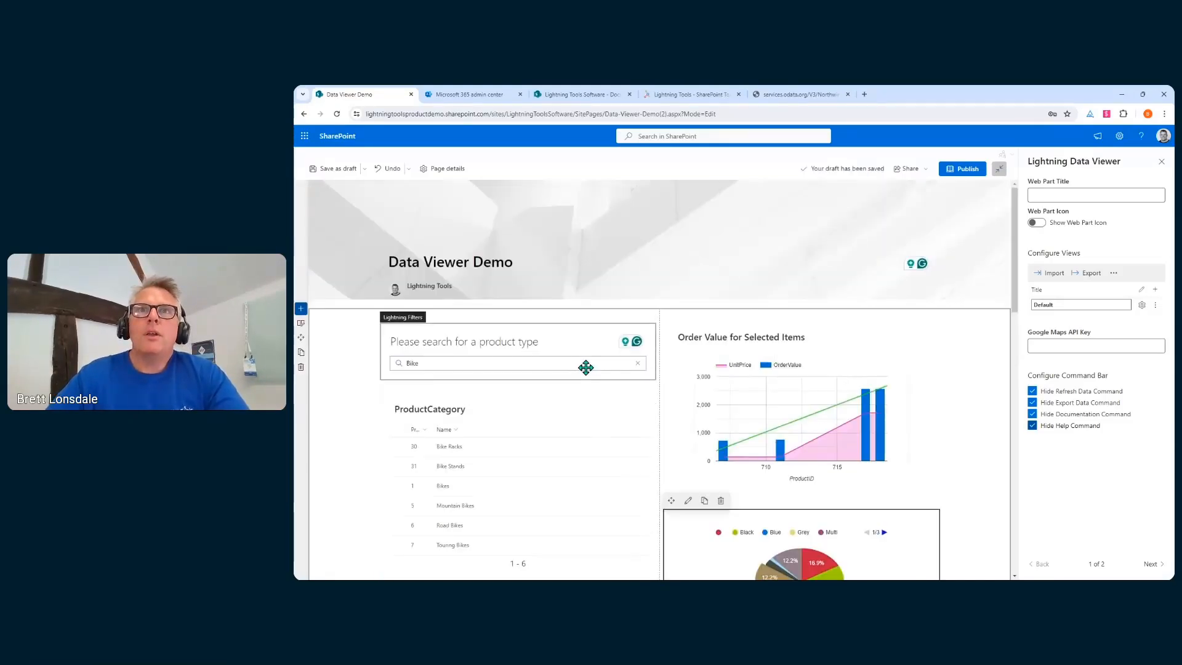
{"action": "scroll", "coordinate": [586, 367], "scroll_direction": "down", "scroll_amount": 4}
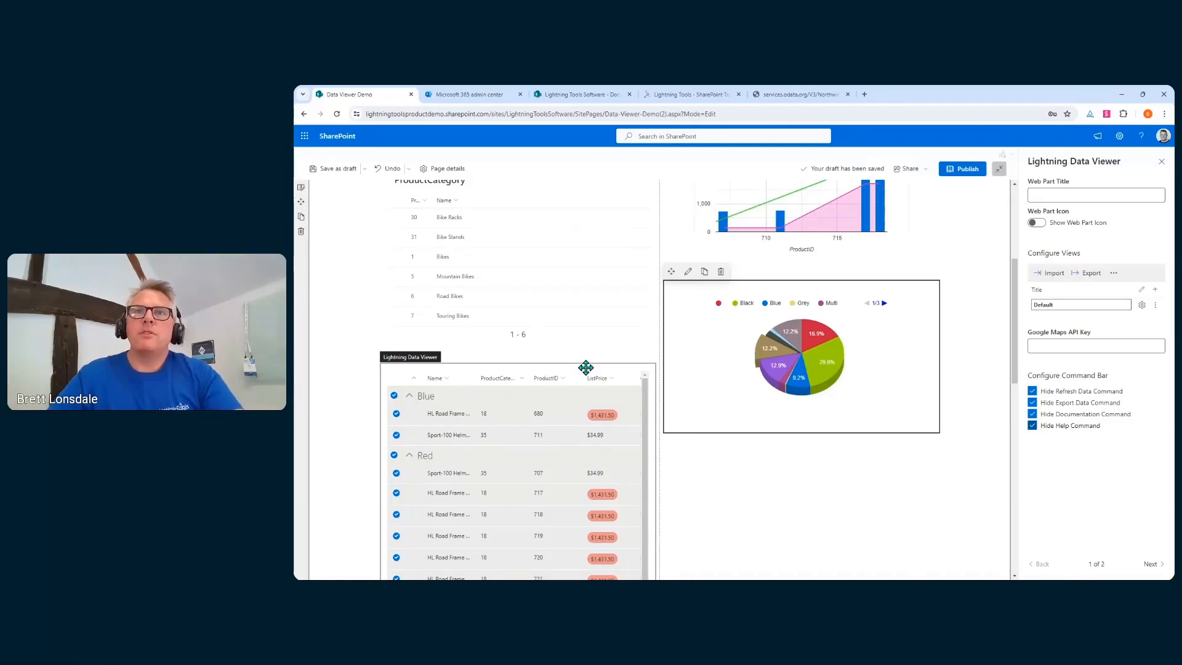
Insert a Lightning Conductor web part below the pie chart
{"action": "mouse_move", "coordinate": [799, 447]}
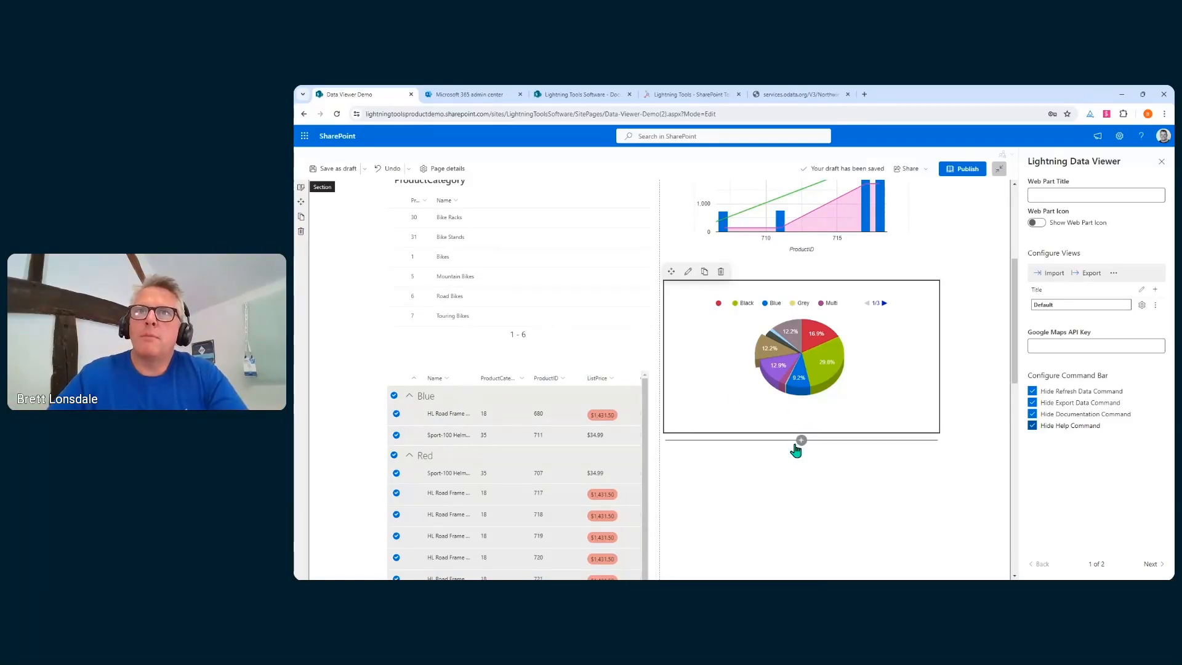
{"action": "left_click", "coordinate": [801, 441]}
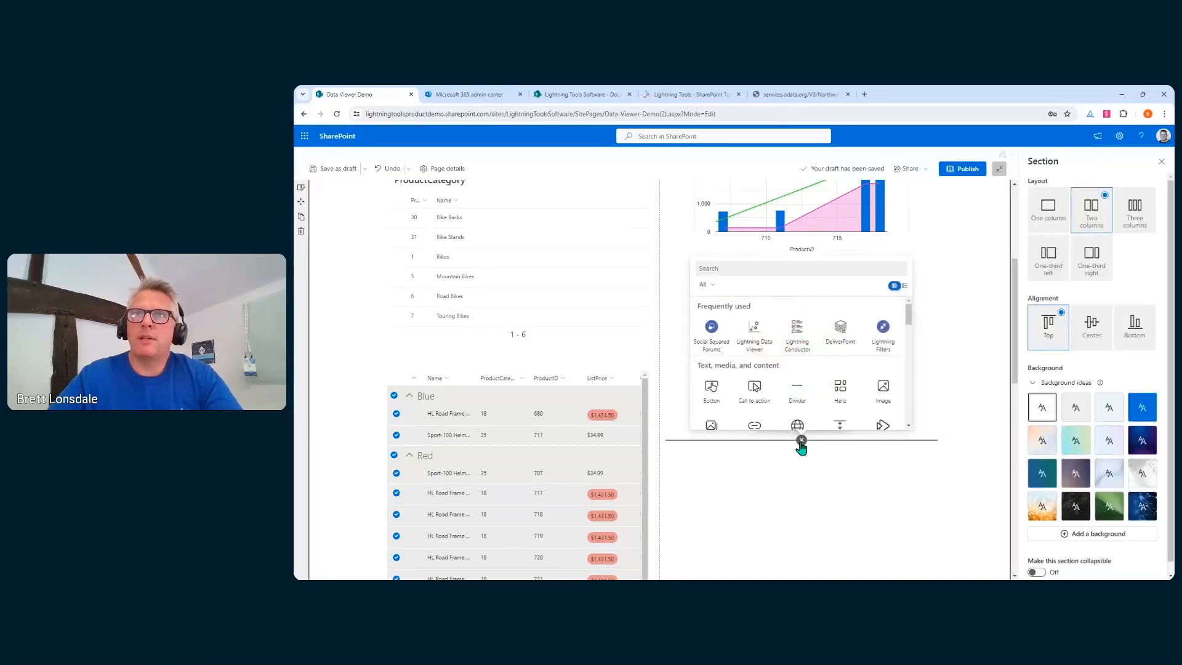
{"action": "left_click", "coordinate": [796, 345]}
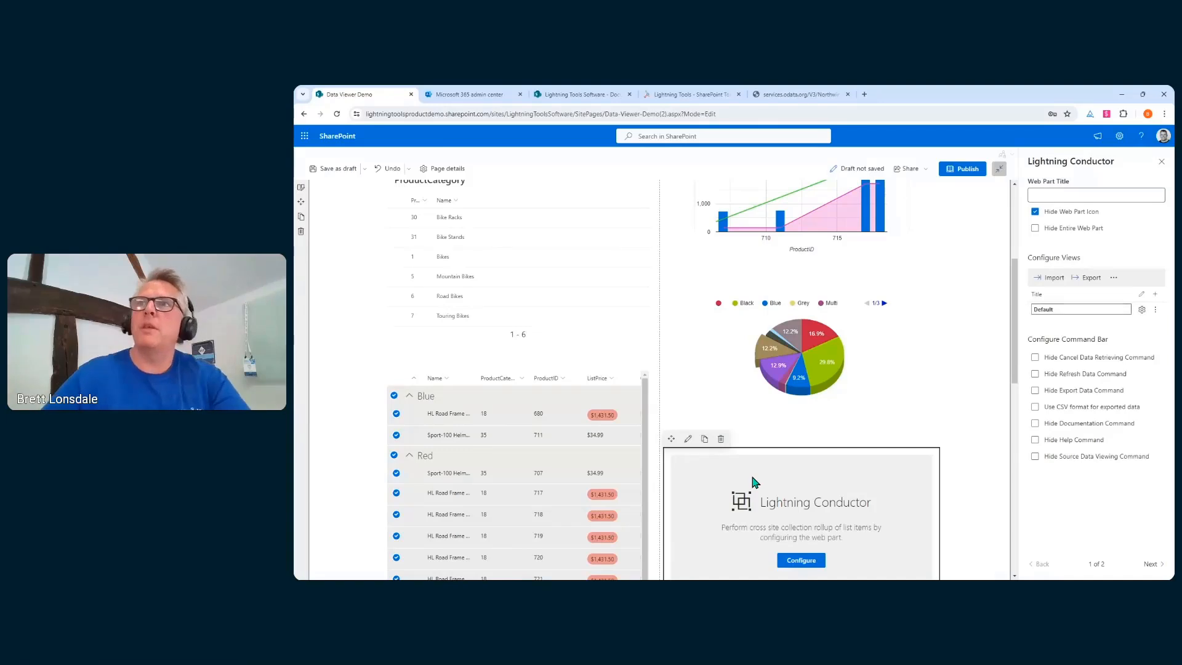
{"action": "scroll", "coordinate": [800, 475], "scroll_direction": "down", "scroll_amount": 2}
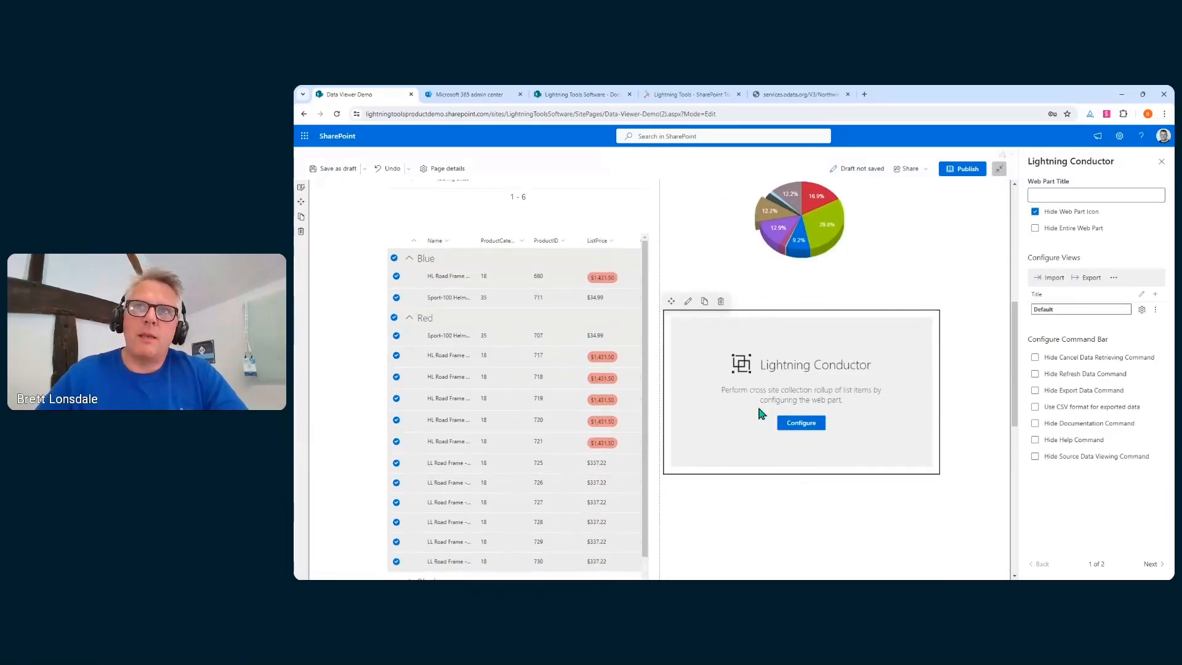
{"action": "left_click", "coordinate": [800, 422]}
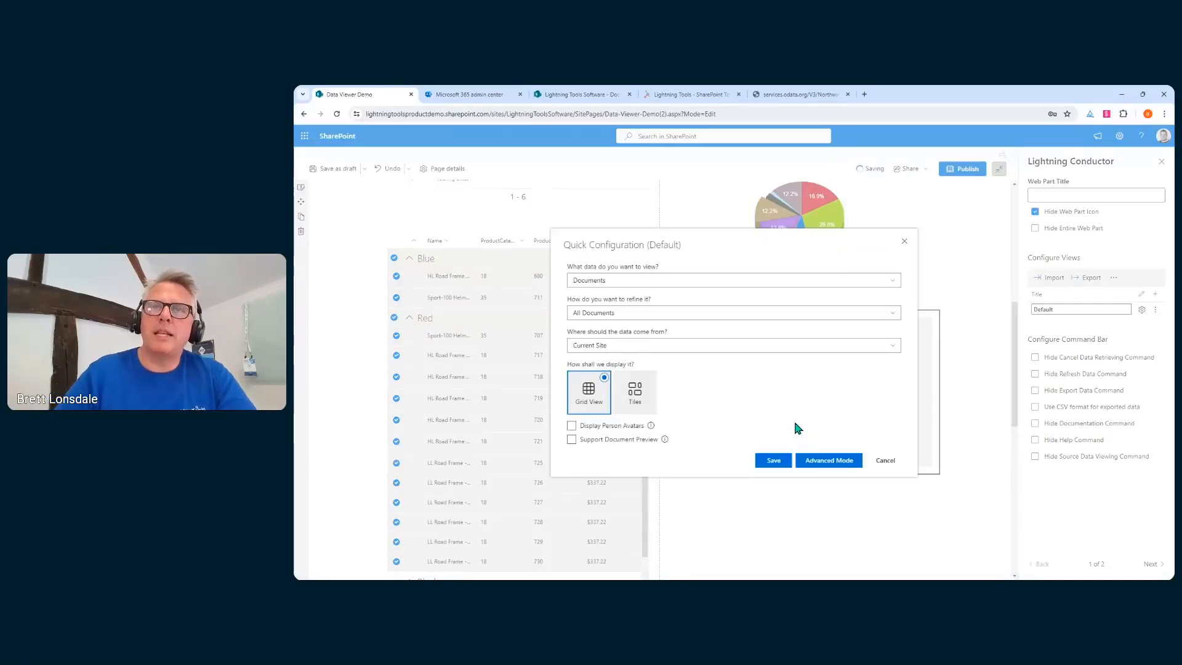
Roll up Tasks from the current and associated sites, showing person avatars, and save the setup
{"action": "left_click", "coordinate": [680, 286]}
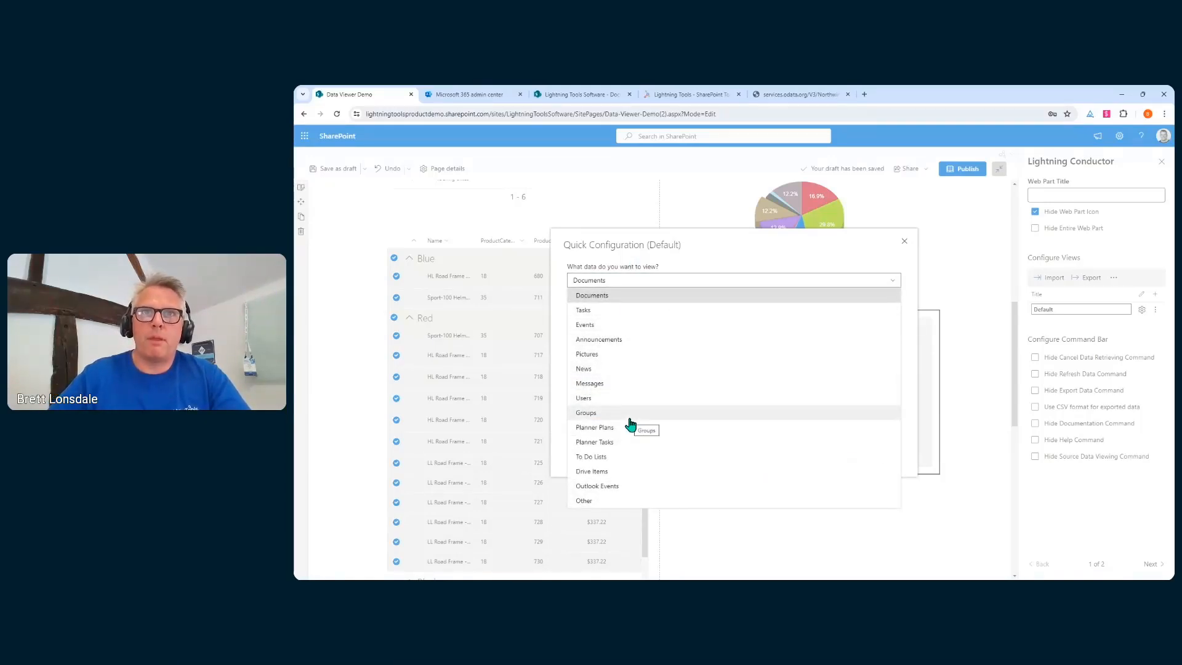
{"action": "left_click", "coordinate": [600, 311]}
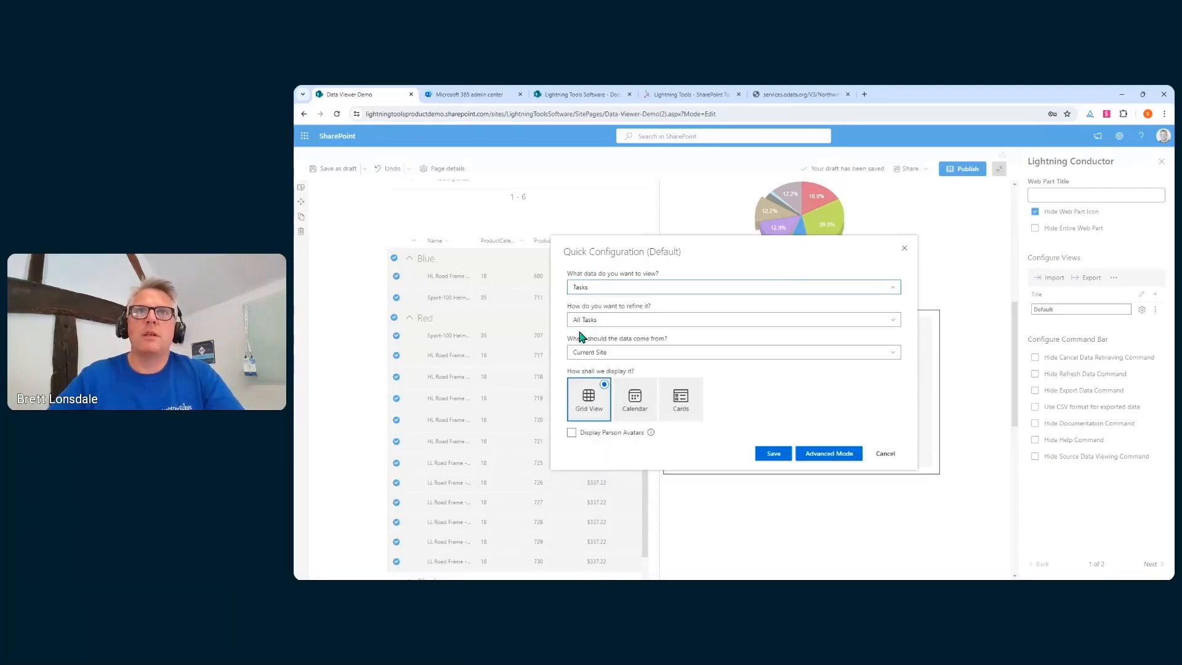
{"action": "left_click", "coordinate": [640, 352]}
{"action": "left_click", "coordinate": [625, 422]}
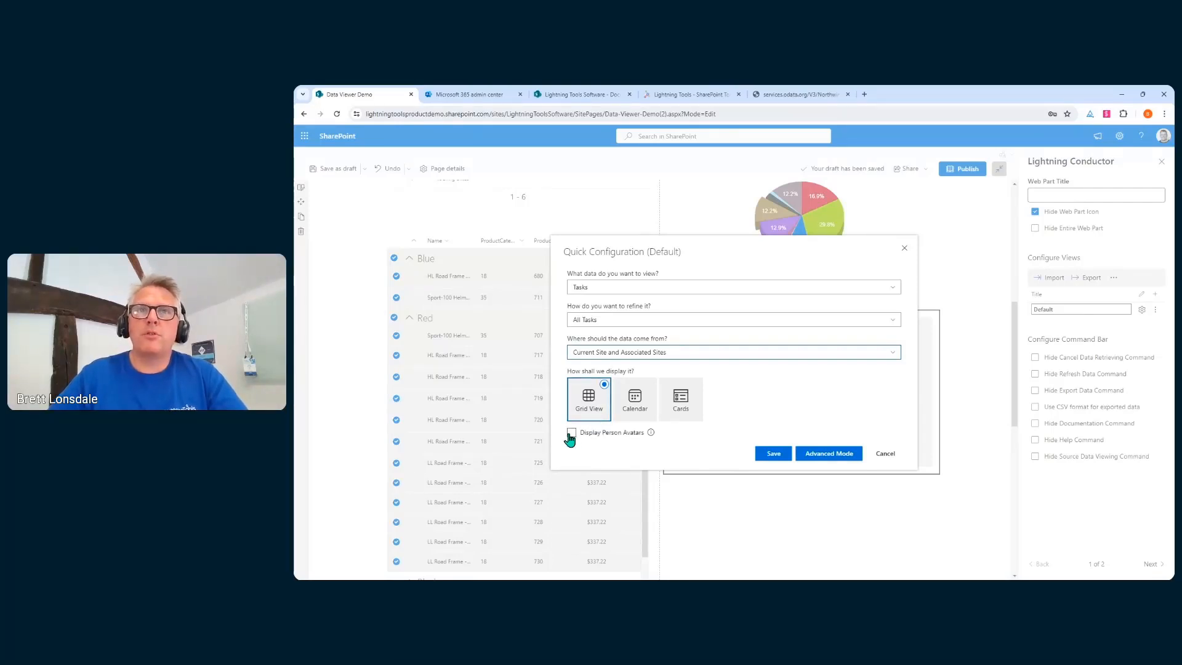
{"action": "left_click", "coordinate": [571, 432]}
{"action": "left_click", "coordinate": [779, 458]}
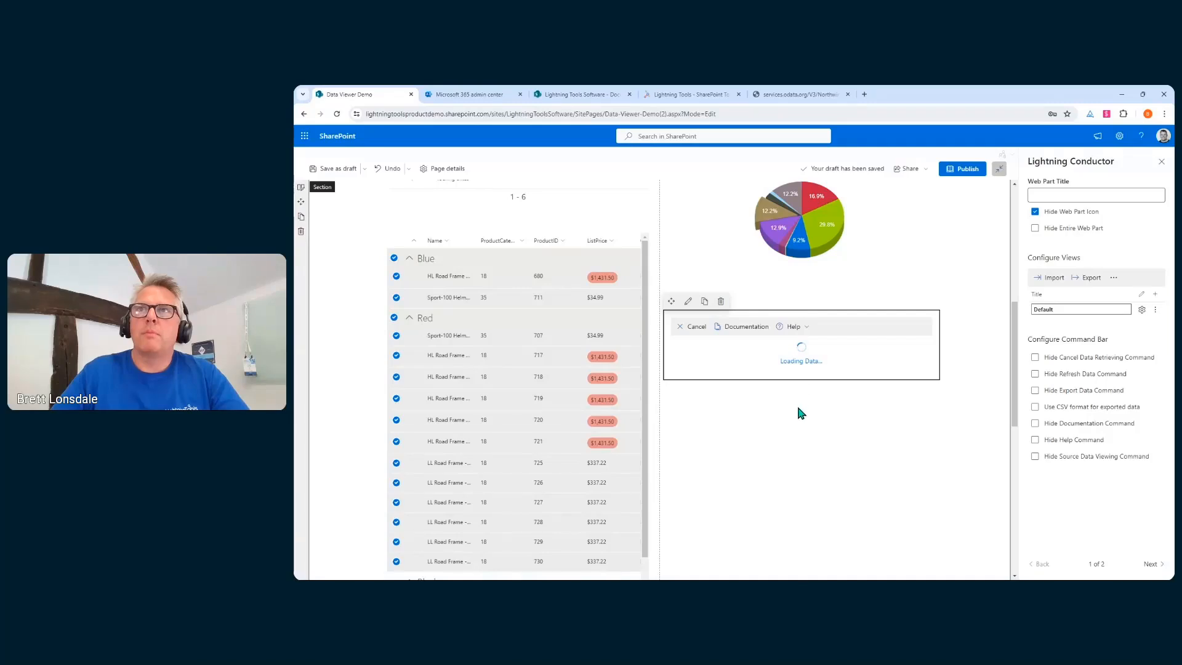
Close the help options and dismiss the rollup performance warning
{"action": "scroll", "coordinate": [798, 406], "scroll_direction": "up", "scroll_amount": 3}
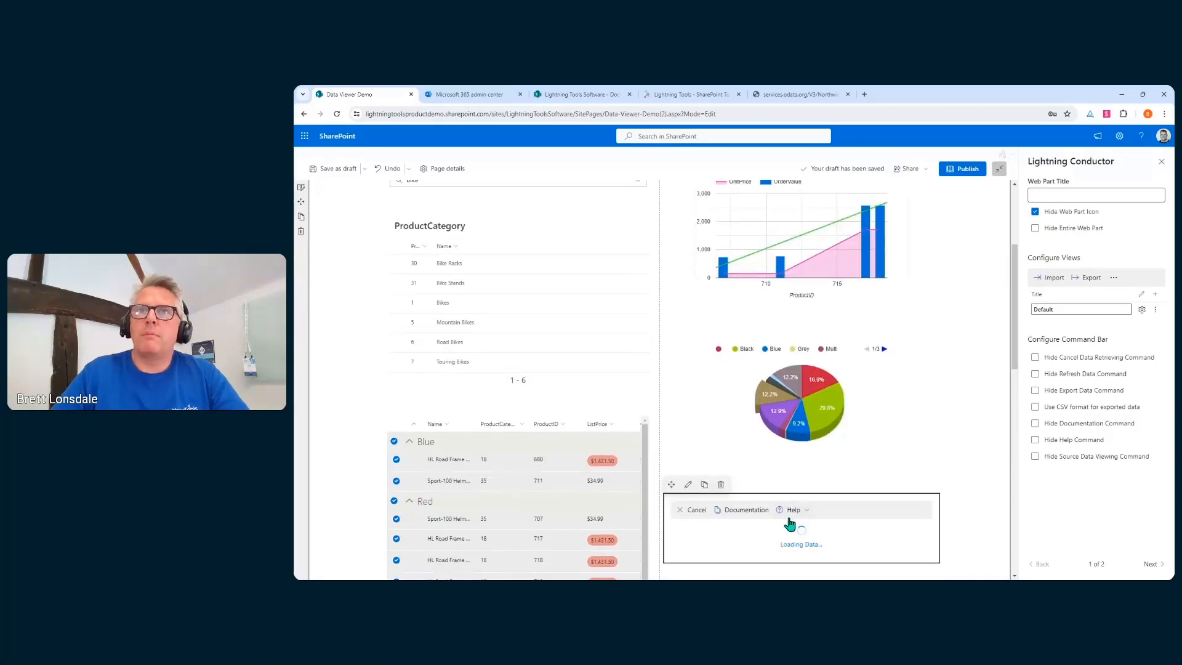
{"action": "left_click", "coordinate": [813, 519]}
{"action": "left_click", "coordinate": [839, 513]}
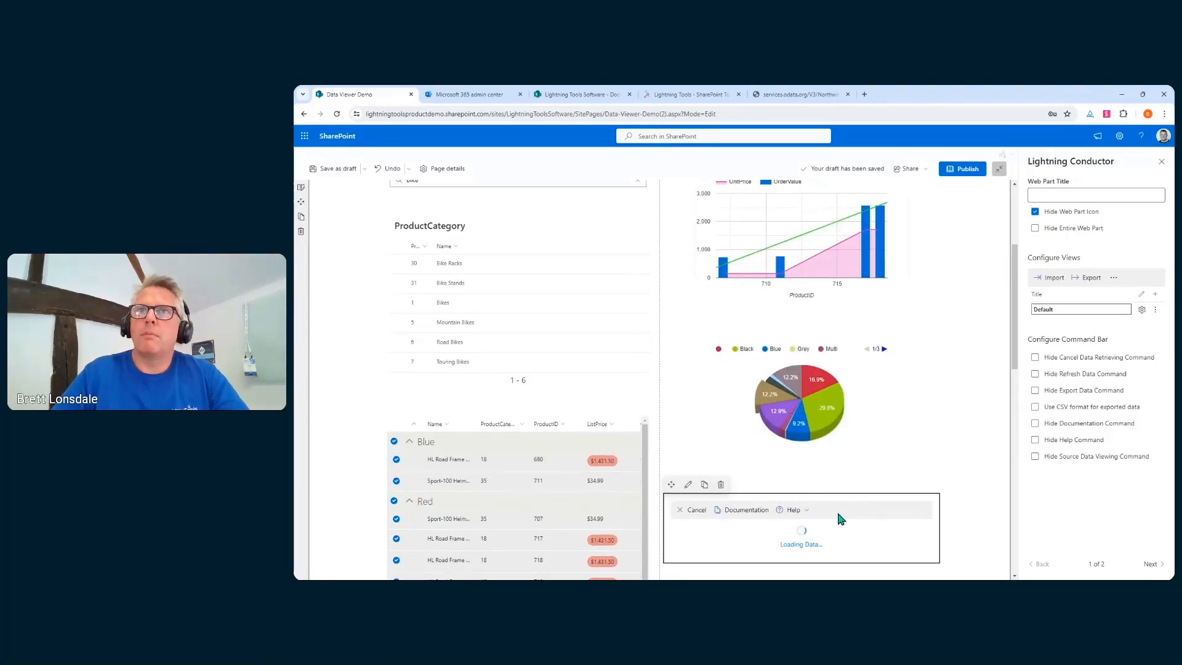
{"action": "scroll", "coordinate": [869, 526], "scroll_direction": "down", "scroll_amount": 1}
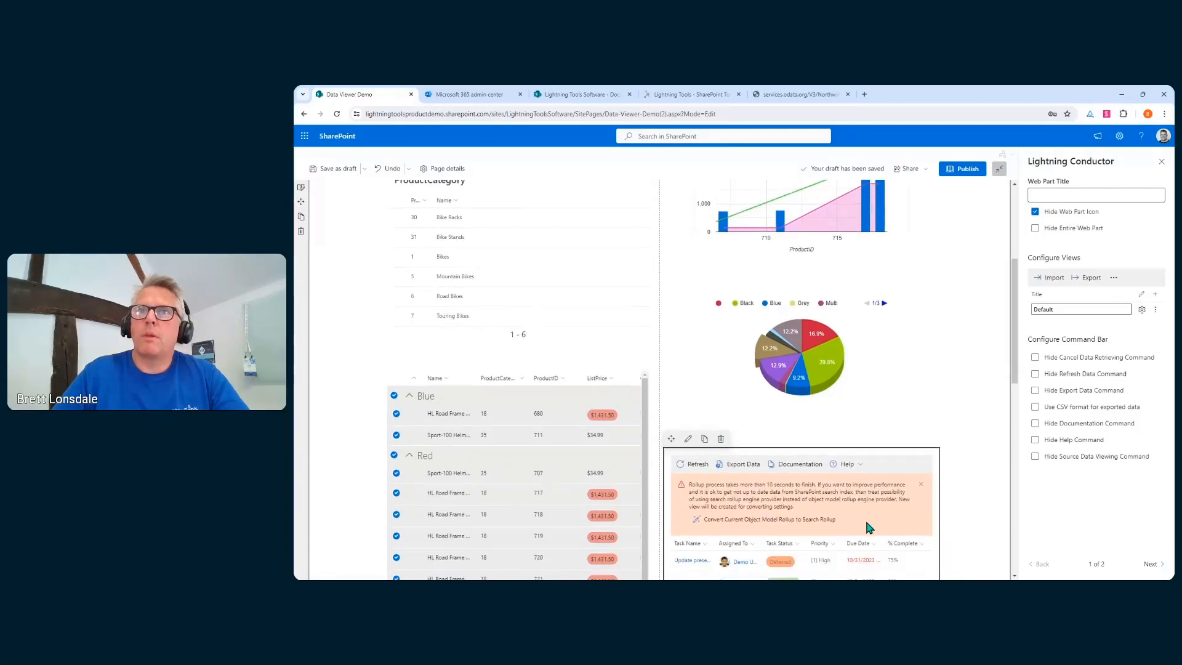
{"action": "left_click", "coordinate": [920, 486]}
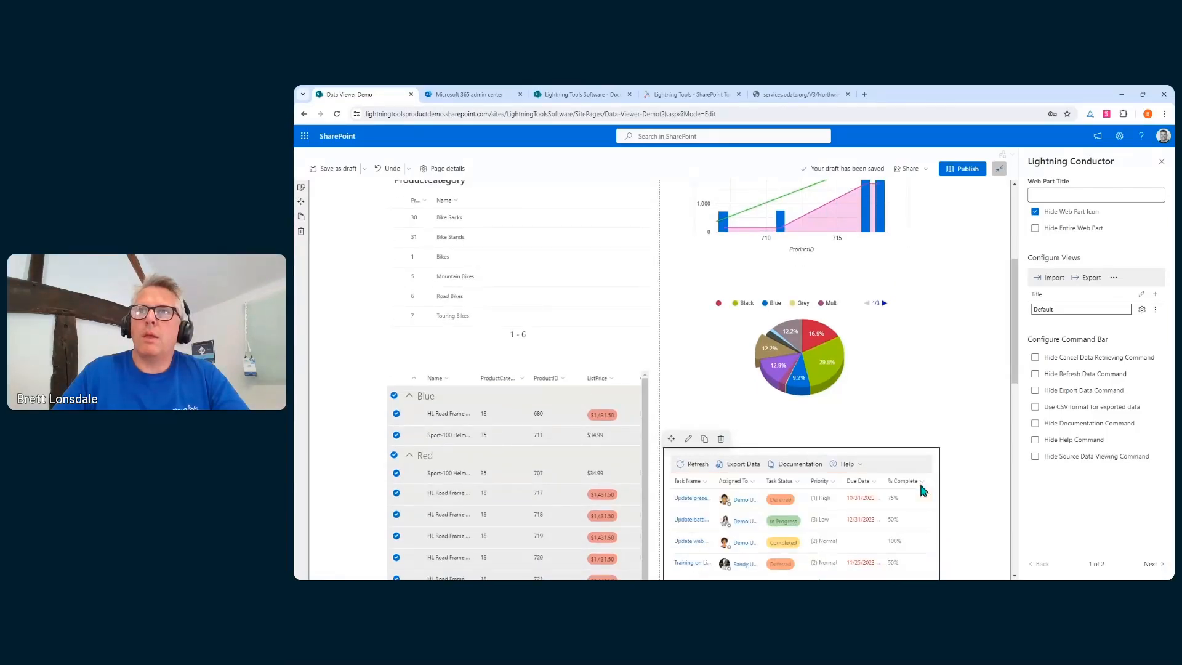
{"action": "scroll", "coordinate": [880, 400], "scroll_direction": "down", "scroll_amount": 2}
Add a Lightning Data Viewer under the task rollup using Current Page Data Source and Charts view
{"action": "scroll", "coordinate": [880, 400], "scroll_direction": "down", "scroll_amount": 2}
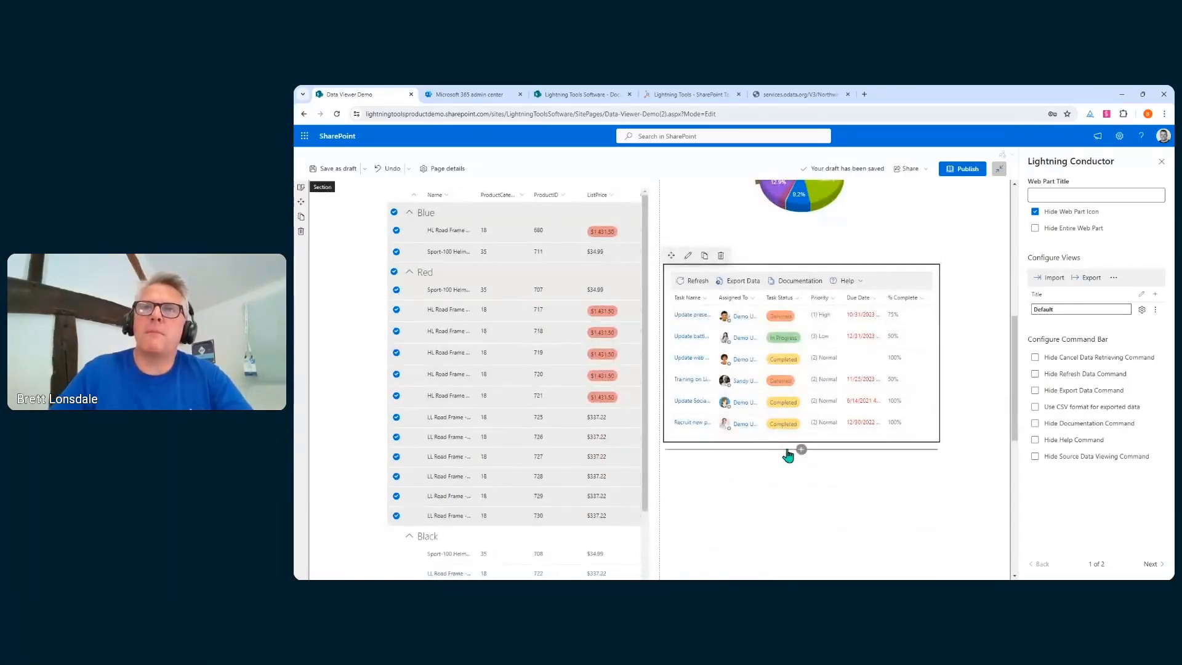
{"action": "left_click", "coordinate": [802, 470]}
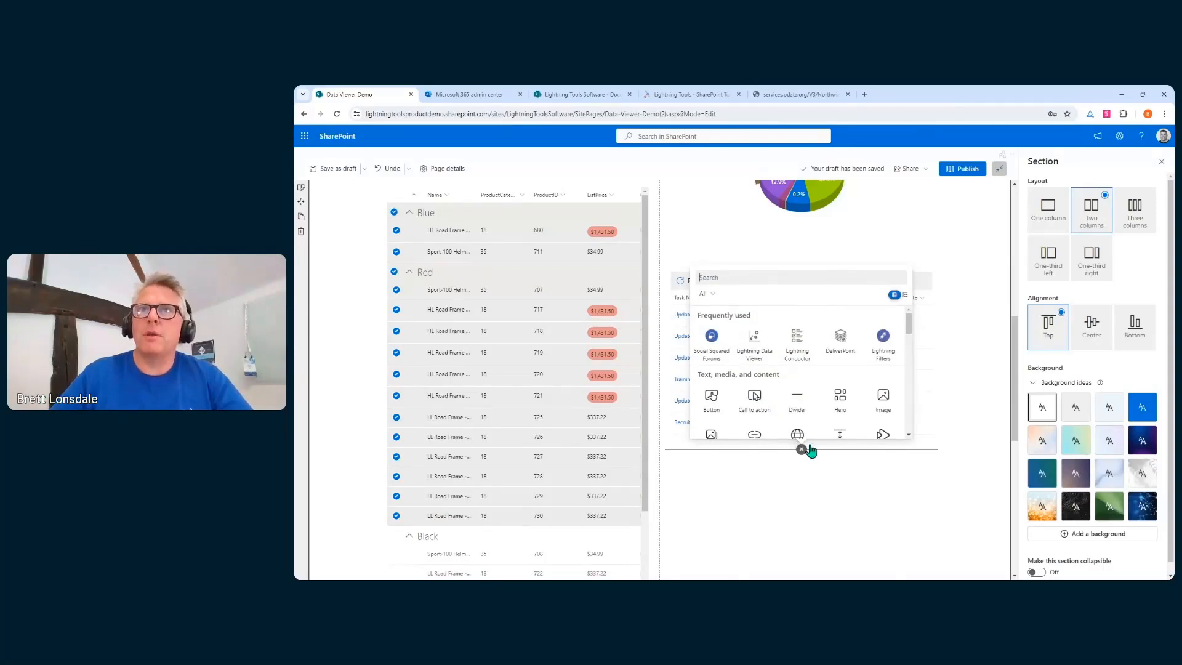
{"action": "left_click", "coordinate": [754, 345]}
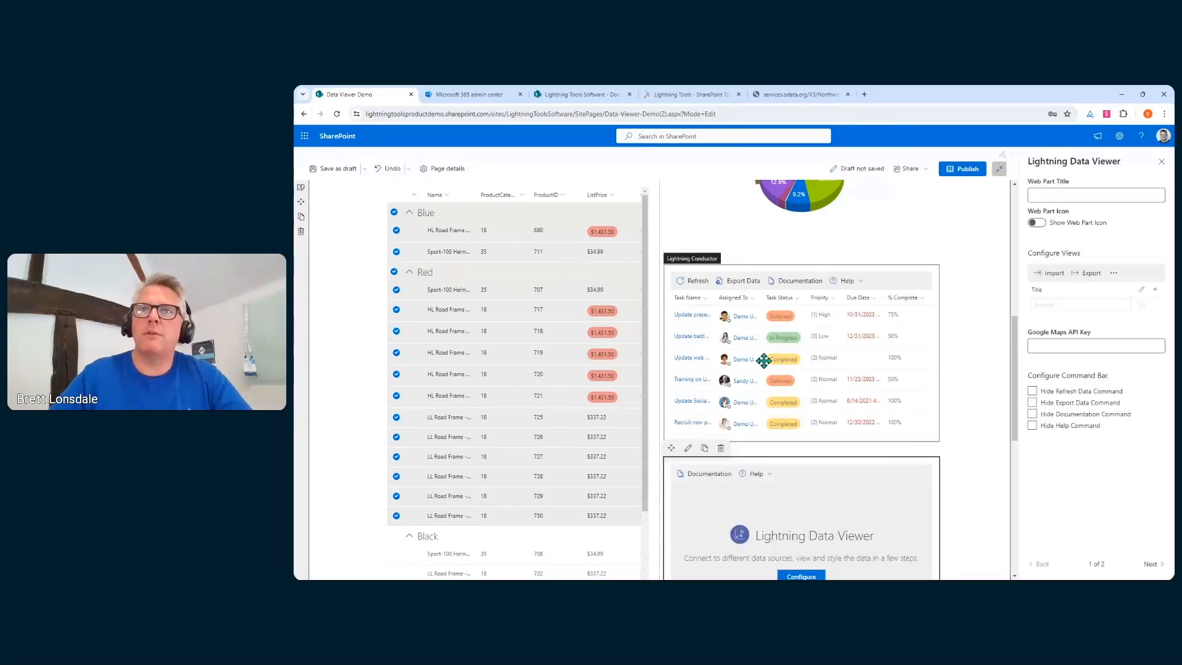
{"action": "scroll", "coordinate": [763, 363], "scroll_direction": "down", "scroll_amount": 1}
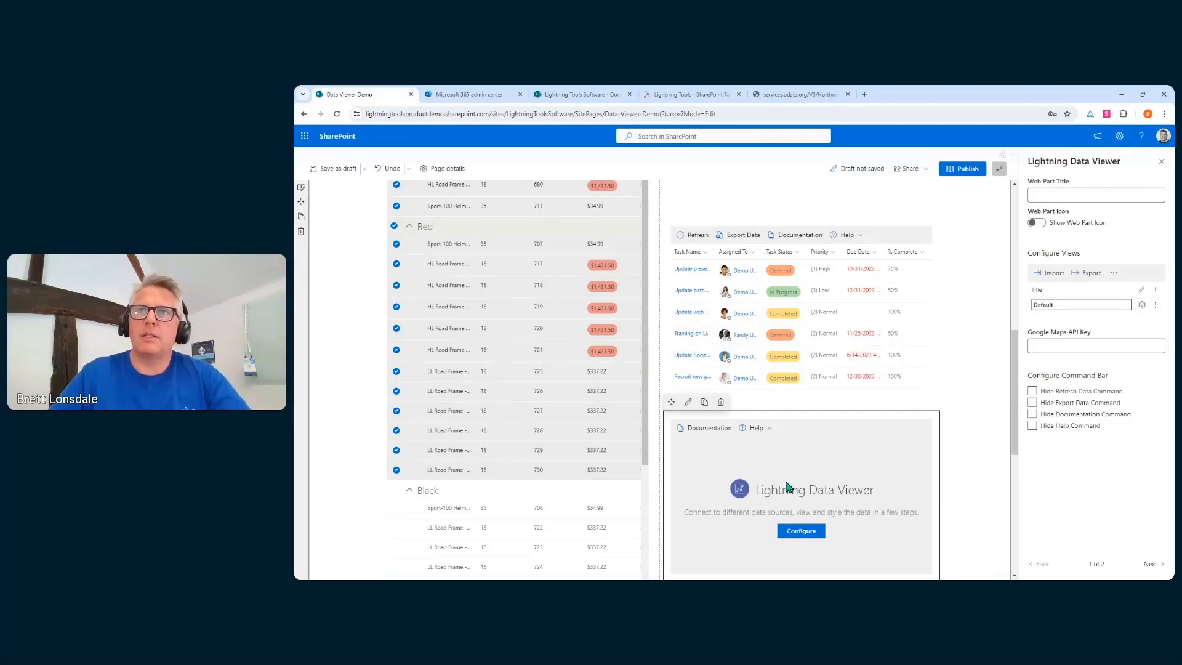
{"action": "left_click", "coordinate": [799, 534]}
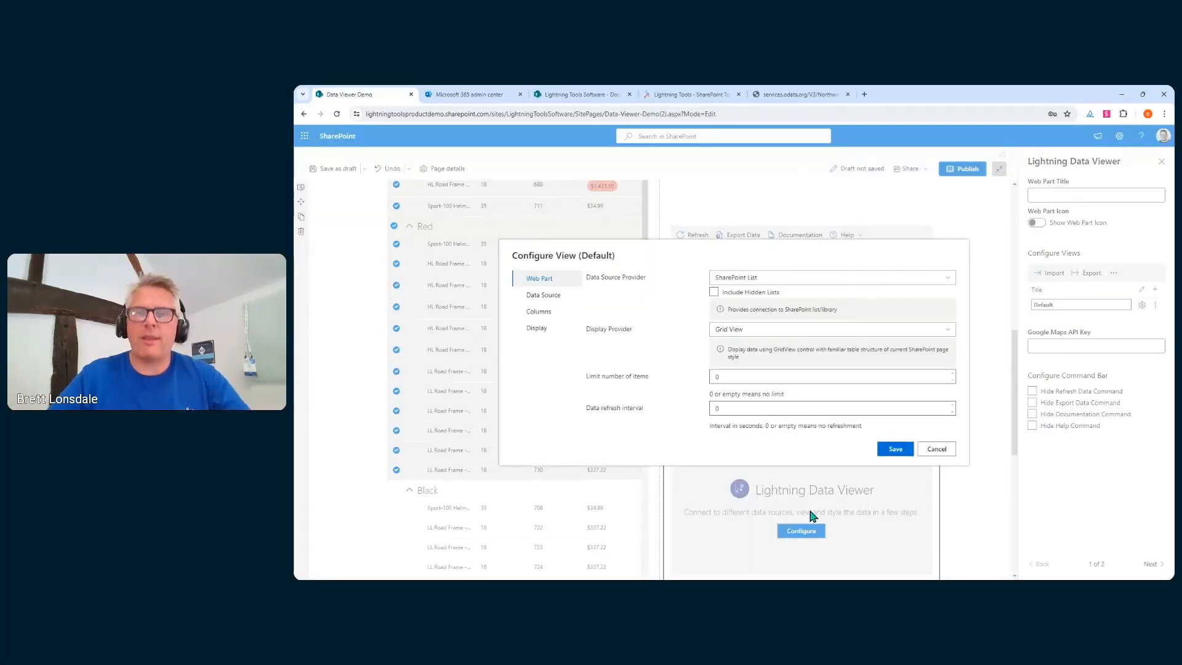
{"action": "left_click", "coordinate": [769, 279]}
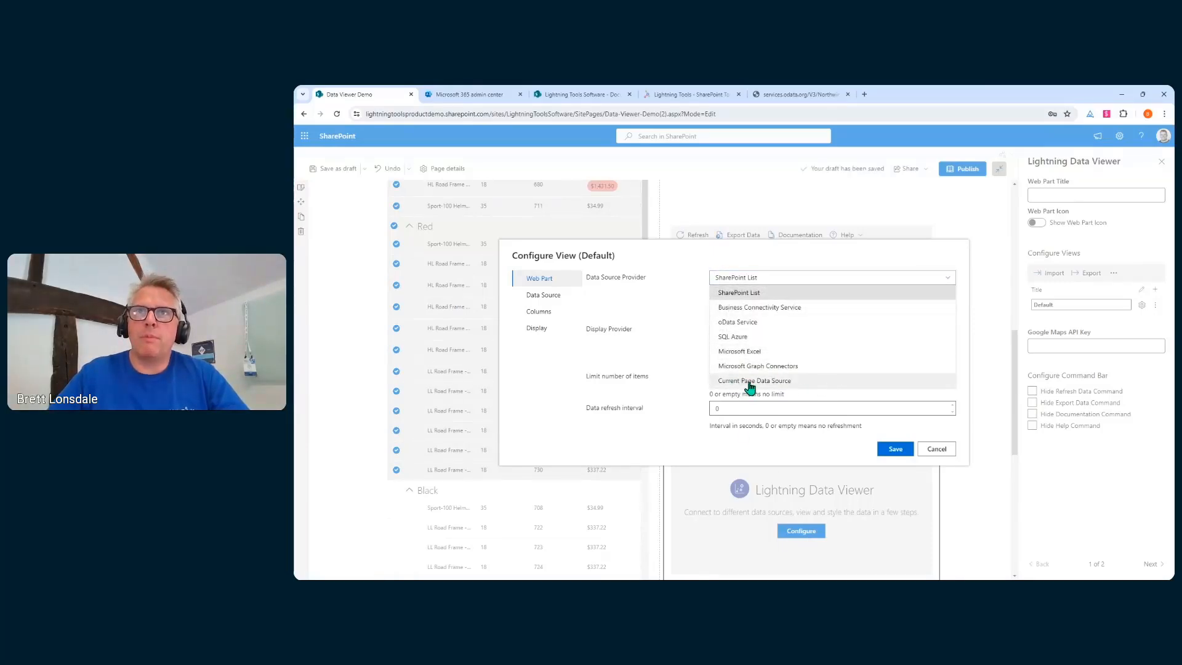
{"action": "left_click", "coordinate": [799, 383]}
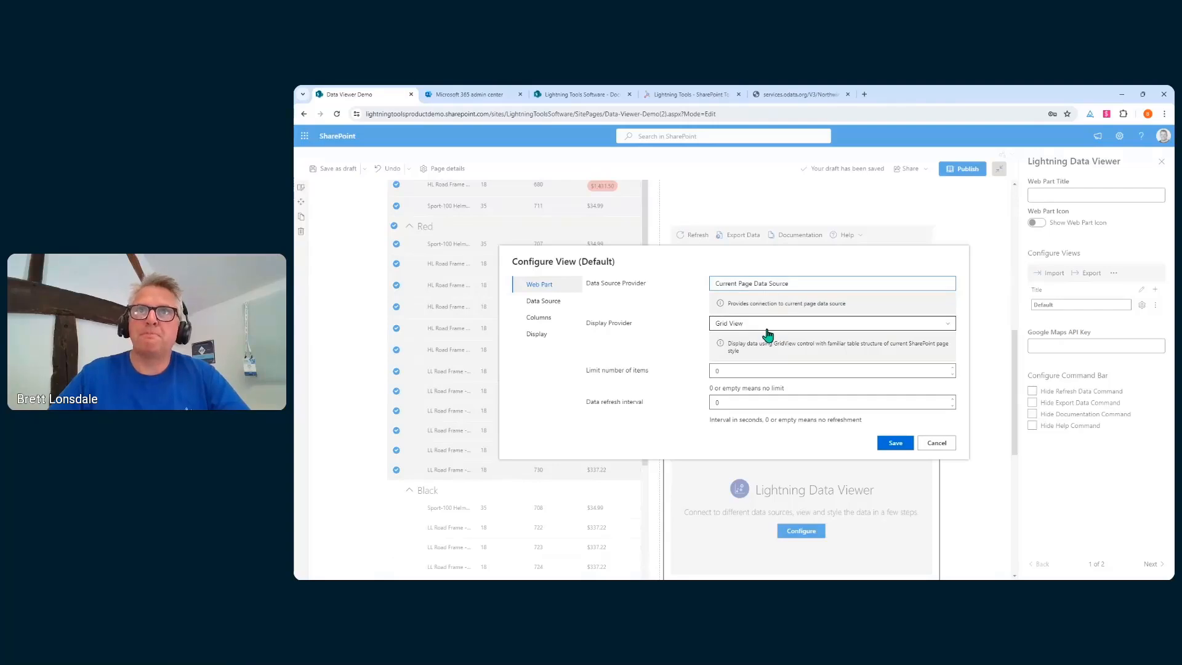
{"action": "left_click", "coordinate": [765, 324]}
{"action": "left_click", "coordinate": [752, 354]}
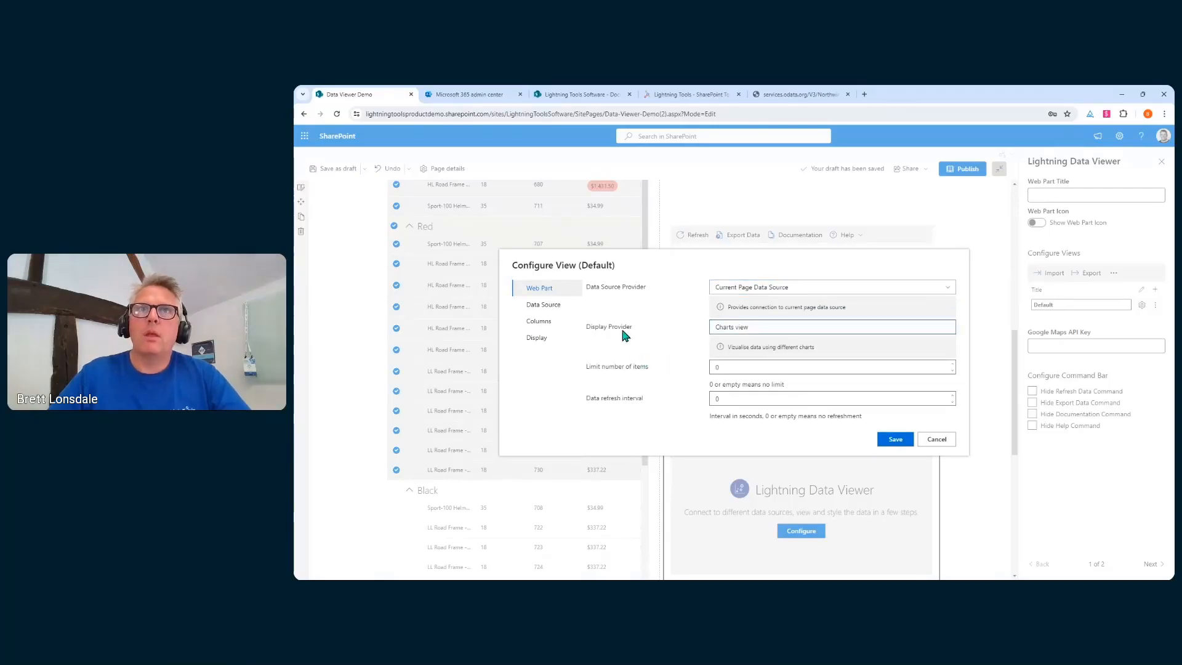
Connect the viewer's data source to the Lightning Conductor's Retrieved Items
{"action": "left_click", "coordinate": [562, 302]}
{"action": "left_click", "coordinate": [670, 315]}
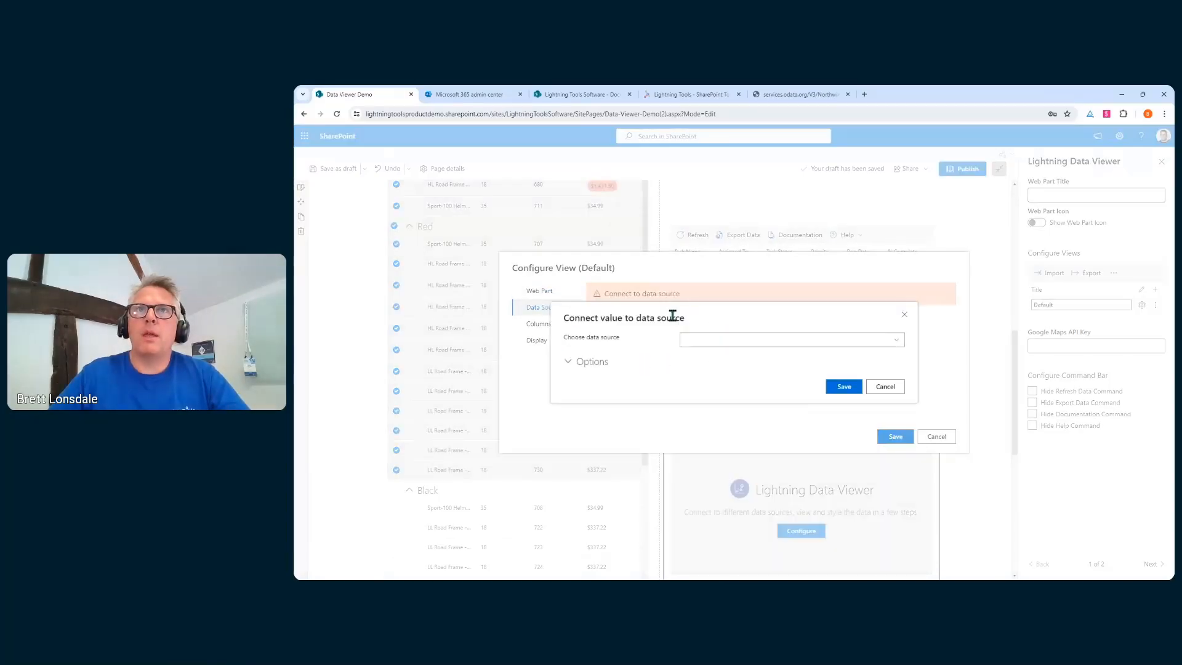
{"action": "left_click", "coordinate": [885, 340]}
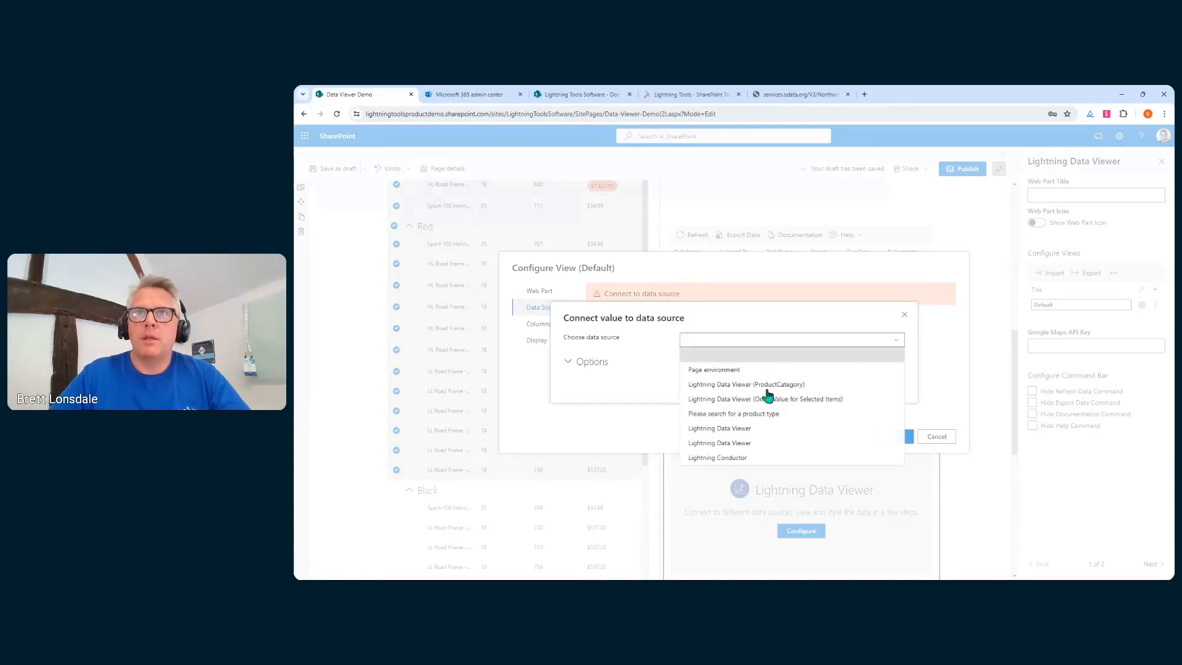
{"action": "left_click", "coordinate": [745, 459]}
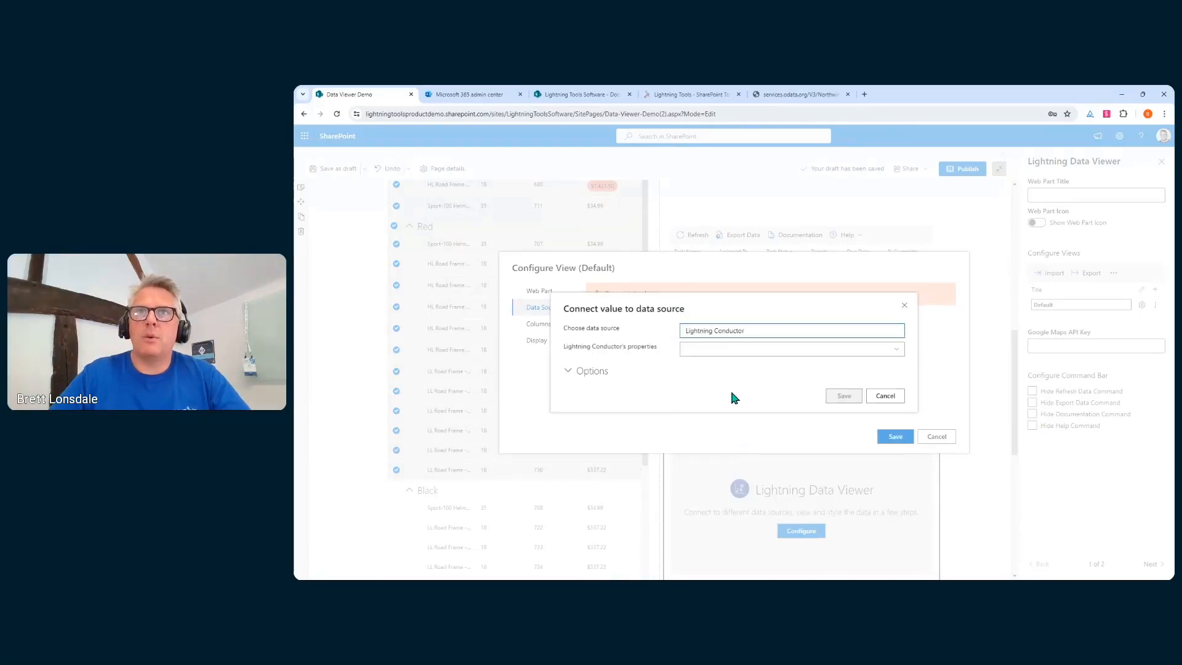
{"action": "left_click", "coordinate": [749, 349]}
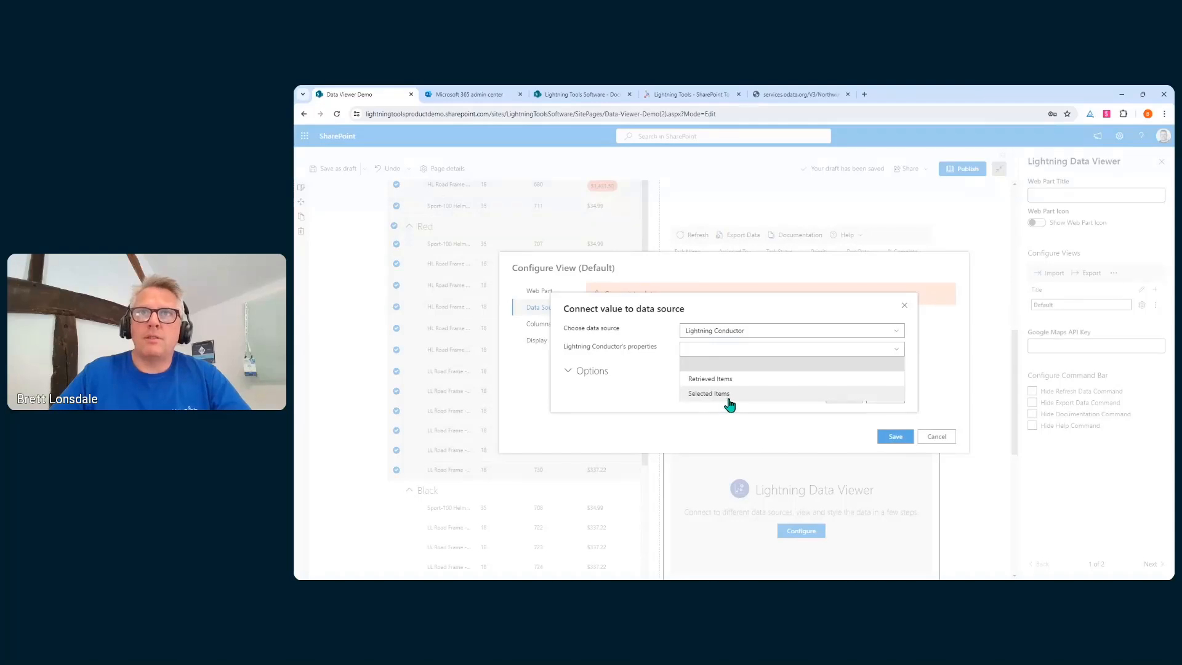
{"action": "left_click", "coordinate": [714, 378]}
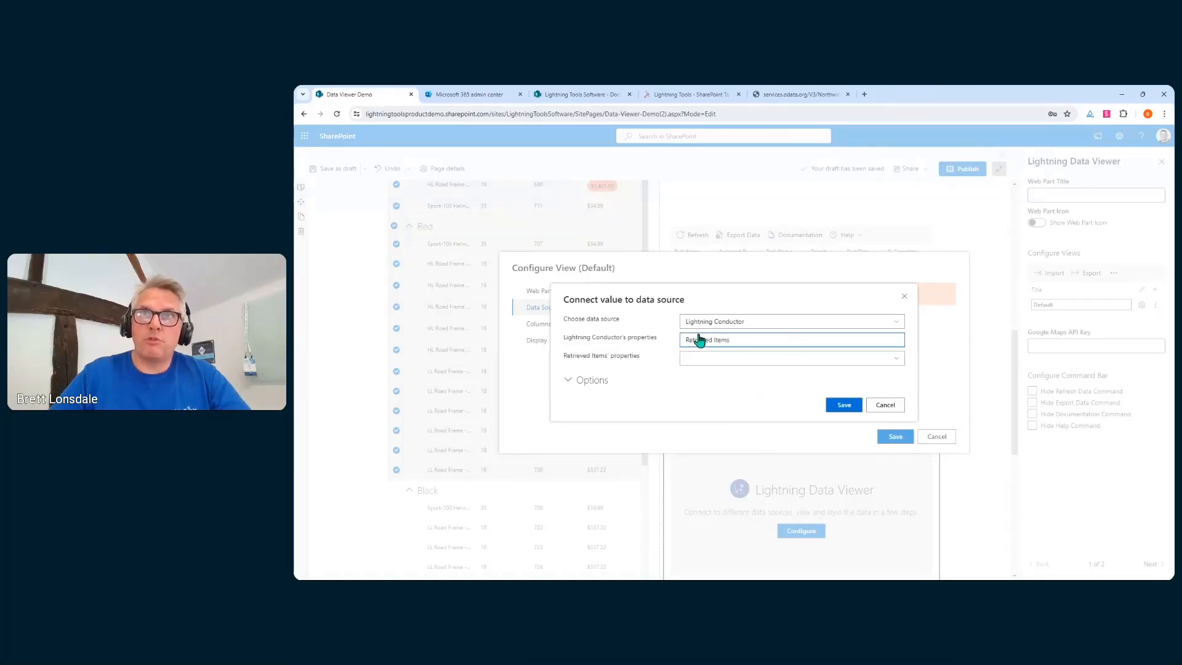
{"action": "left_click", "coordinate": [844, 407]}
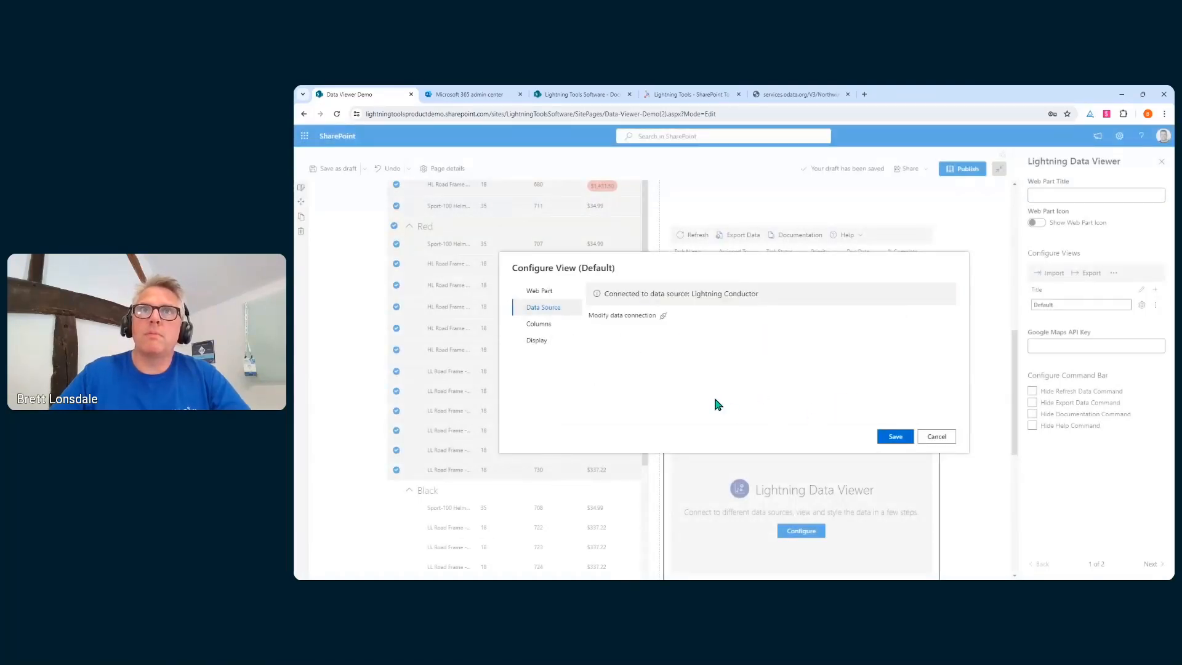
Tick only the ID and Status columns from the task fields, leaving Priority unticked
{"action": "left_click", "coordinate": [552, 325]}
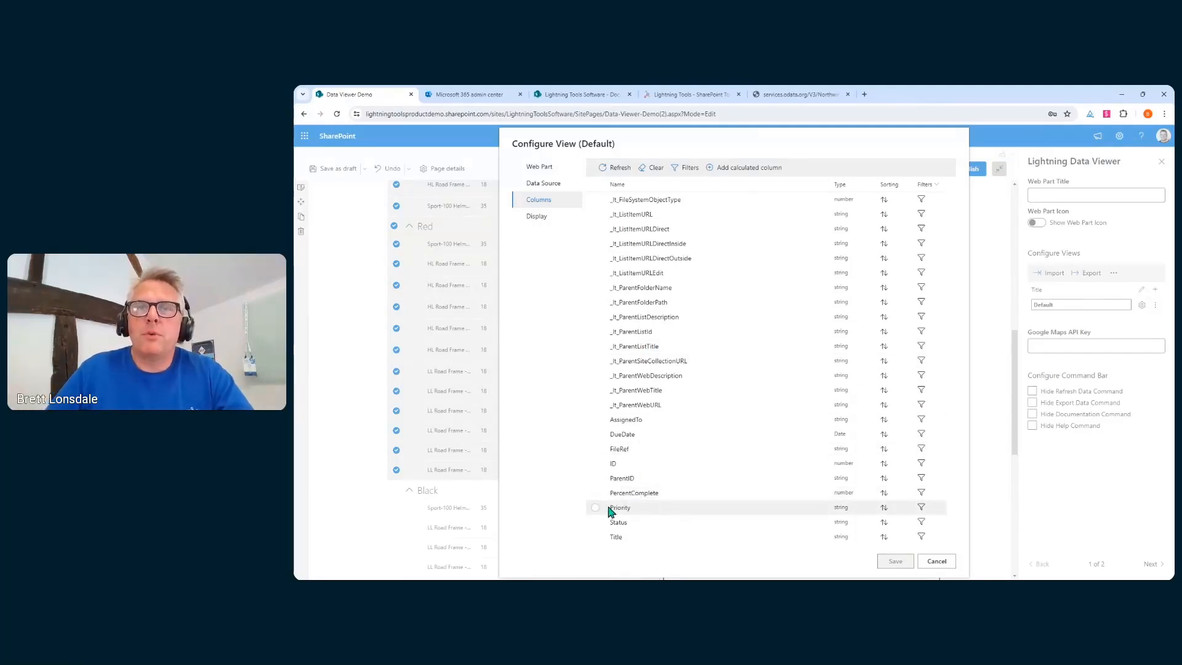
{"action": "left_click", "coordinate": [670, 508]}
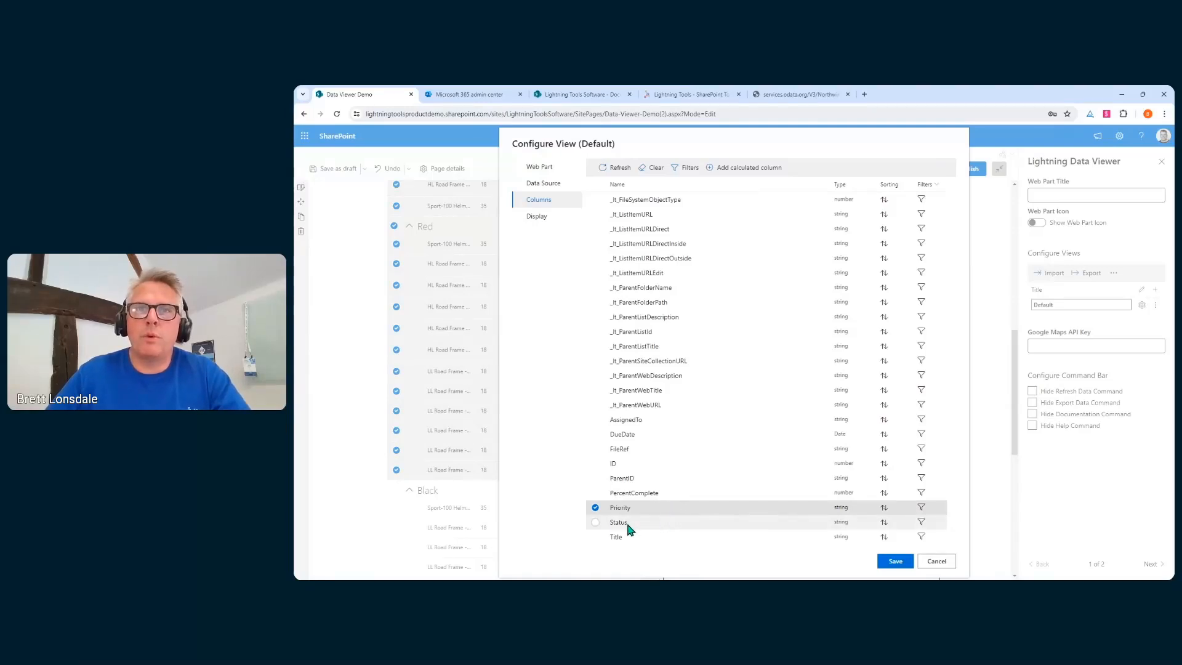
{"action": "left_click", "coordinate": [595, 522]}
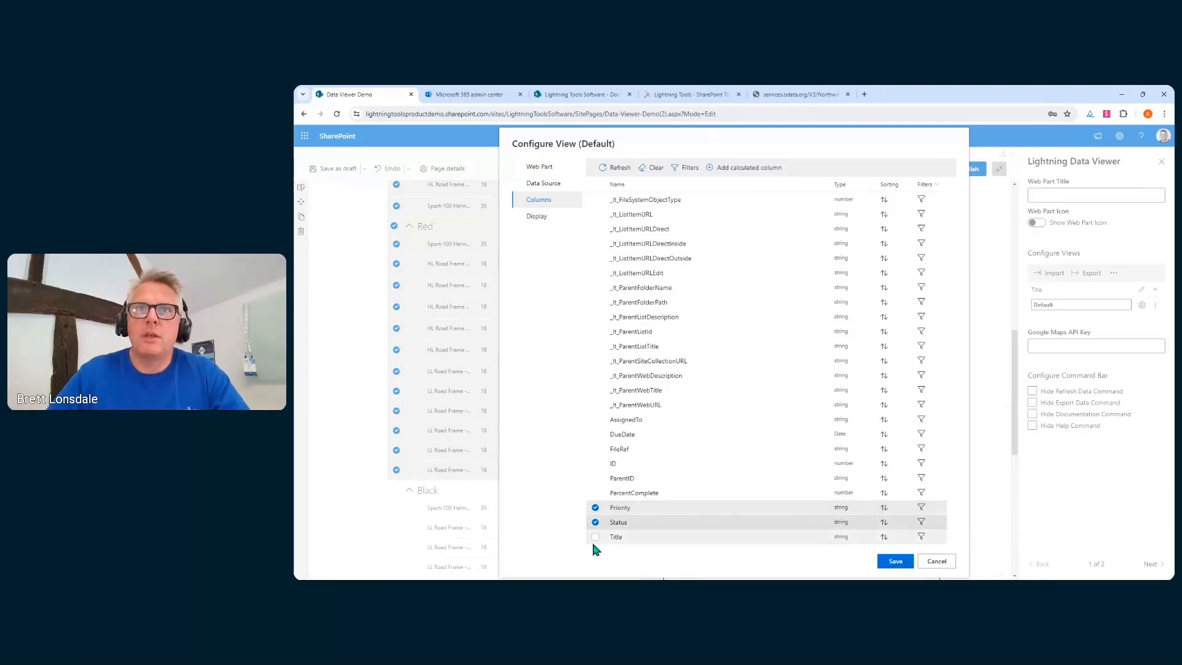
{"action": "left_click", "coordinate": [595, 465]}
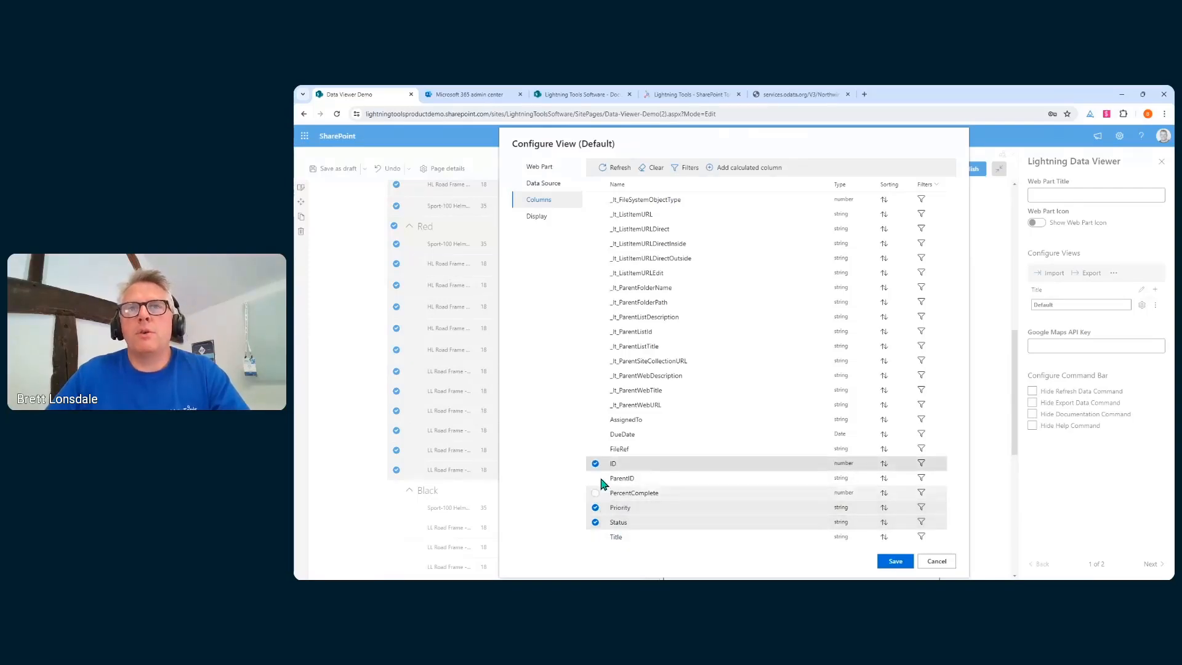
{"action": "left_click", "coordinate": [594, 509]}
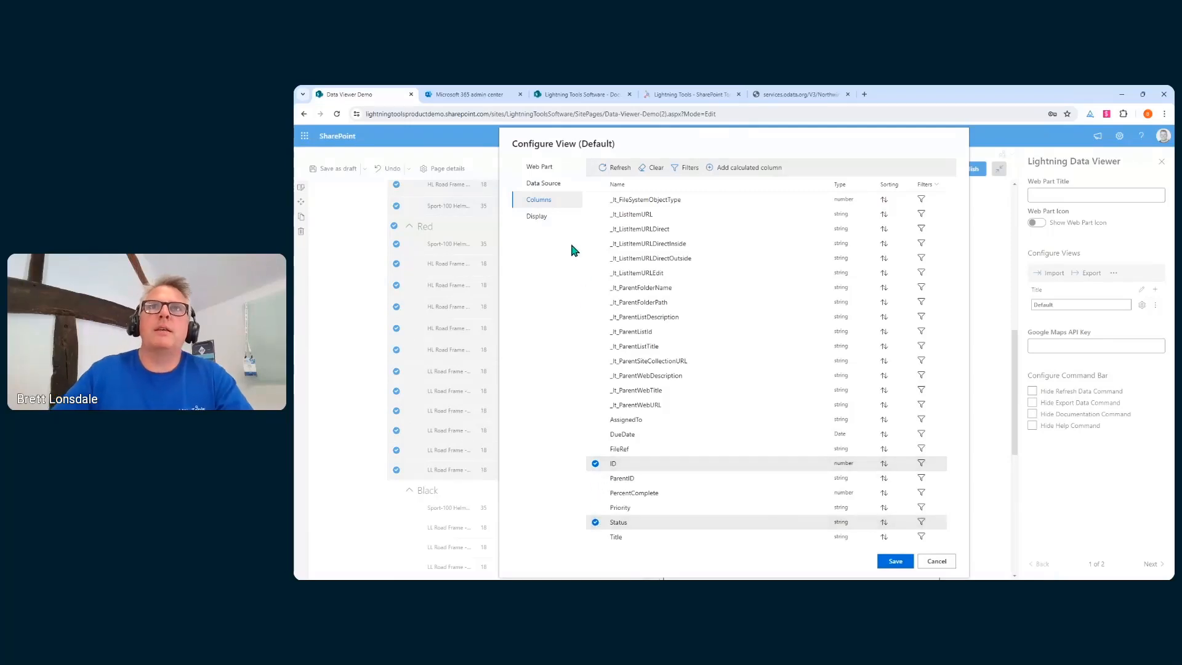
Make the chart a TreeMap with ID as the size column
{"action": "left_click", "coordinate": [537, 215]}
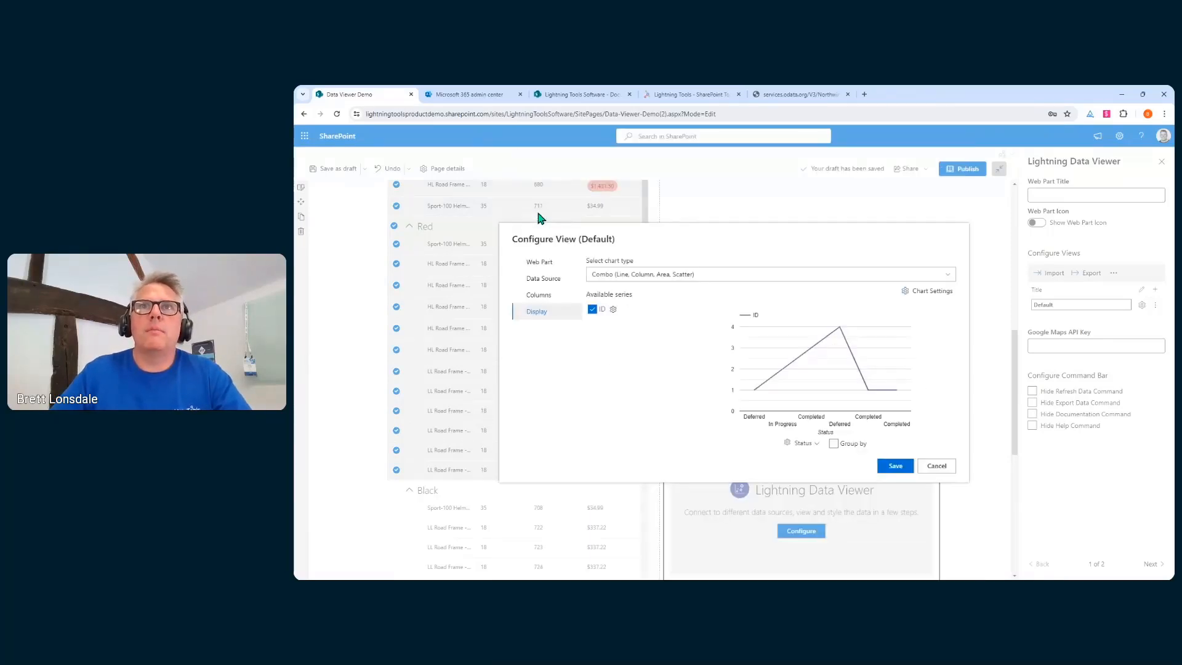
{"action": "left_click", "coordinate": [695, 272]}
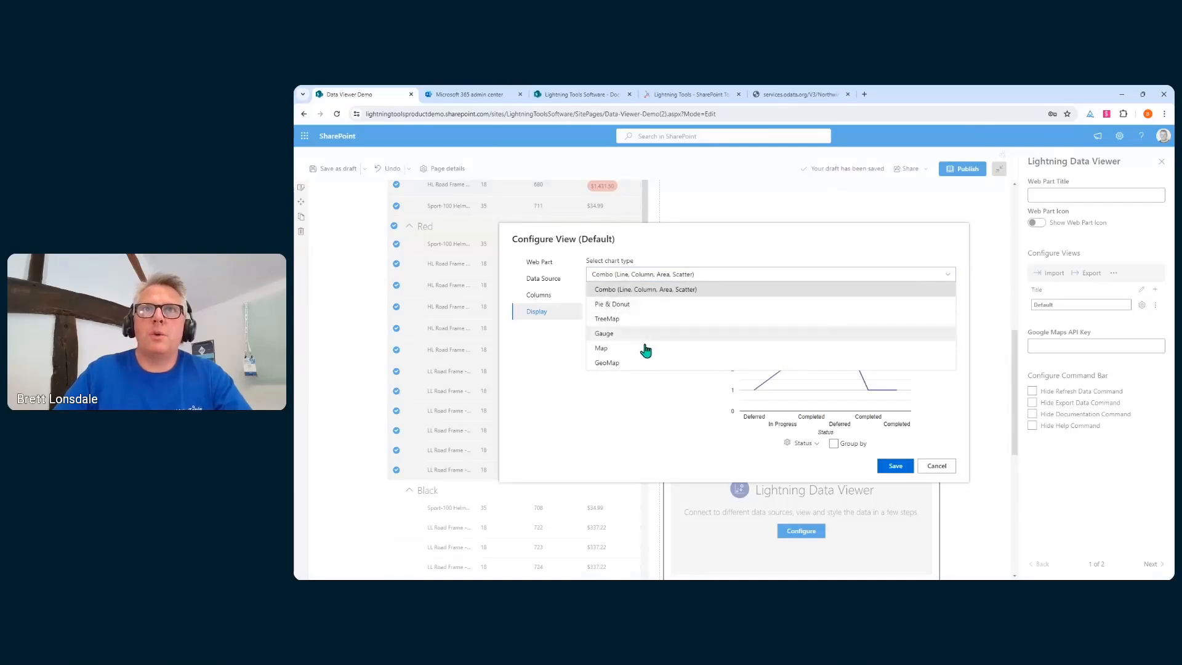
{"action": "left_click", "coordinate": [632, 320]}
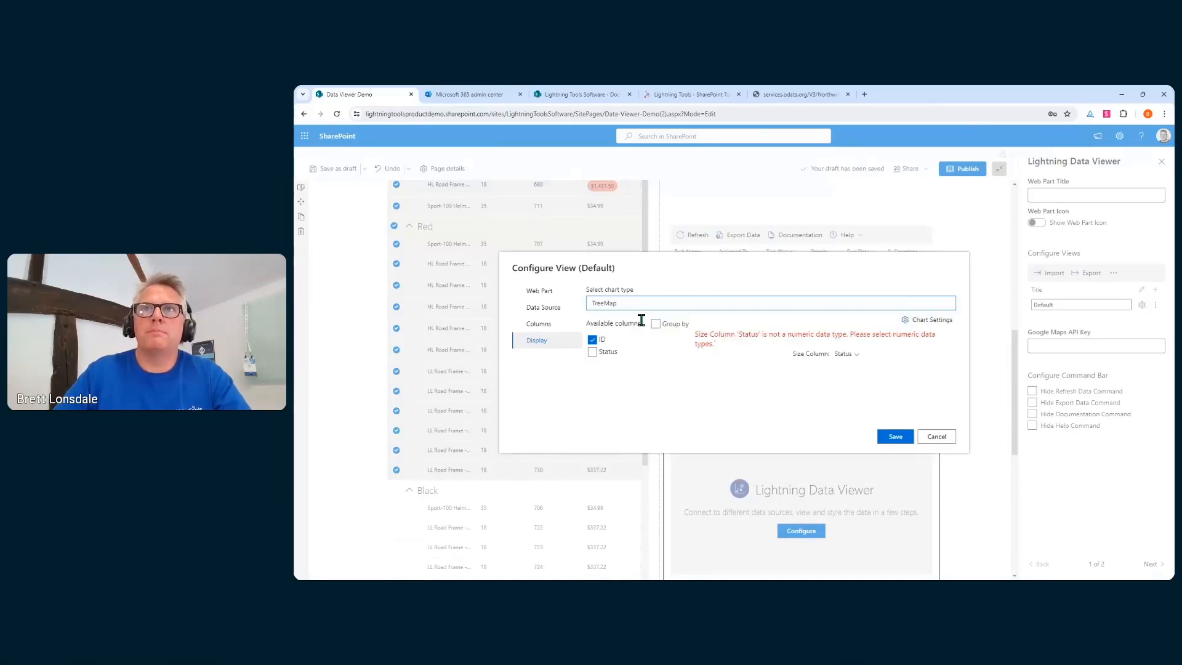
{"action": "left_click", "coordinate": [855, 361]}
{"action": "left_click", "coordinate": [812, 368]}
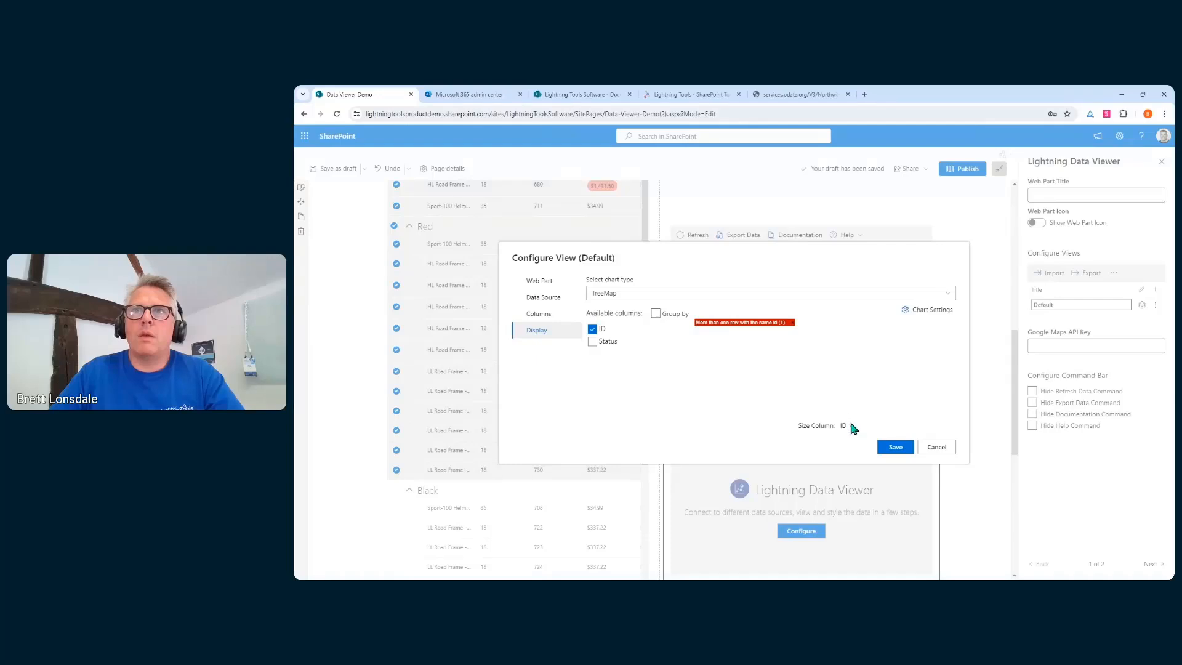
Group the treemap by Status, keeping Sum as the aggregation
{"action": "left_click", "coordinate": [656, 315]}
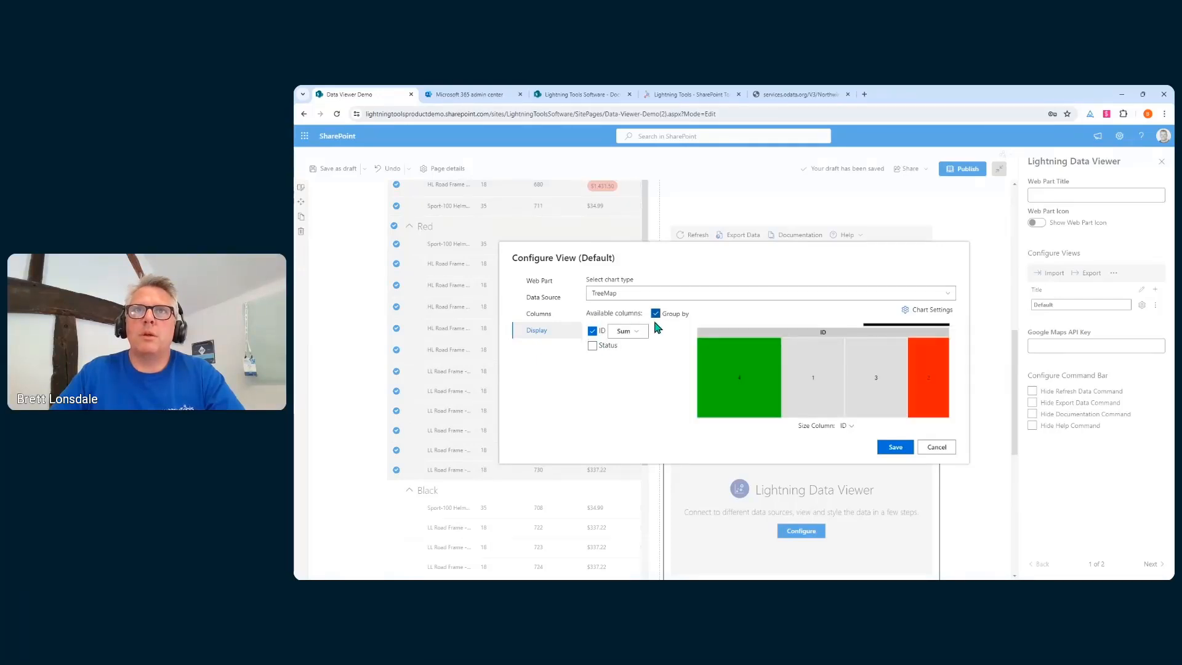
{"action": "left_click", "coordinate": [634, 334]}
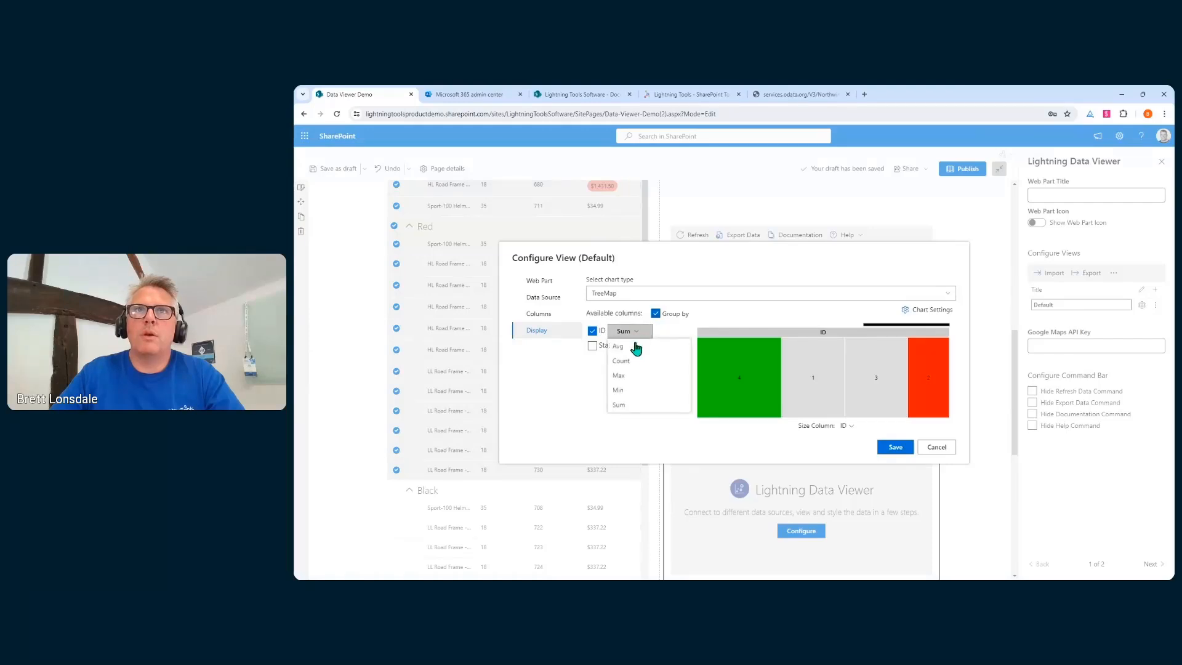
{"action": "left_click", "coordinate": [639, 361]}
{"action": "left_click", "coordinate": [634, 333]}
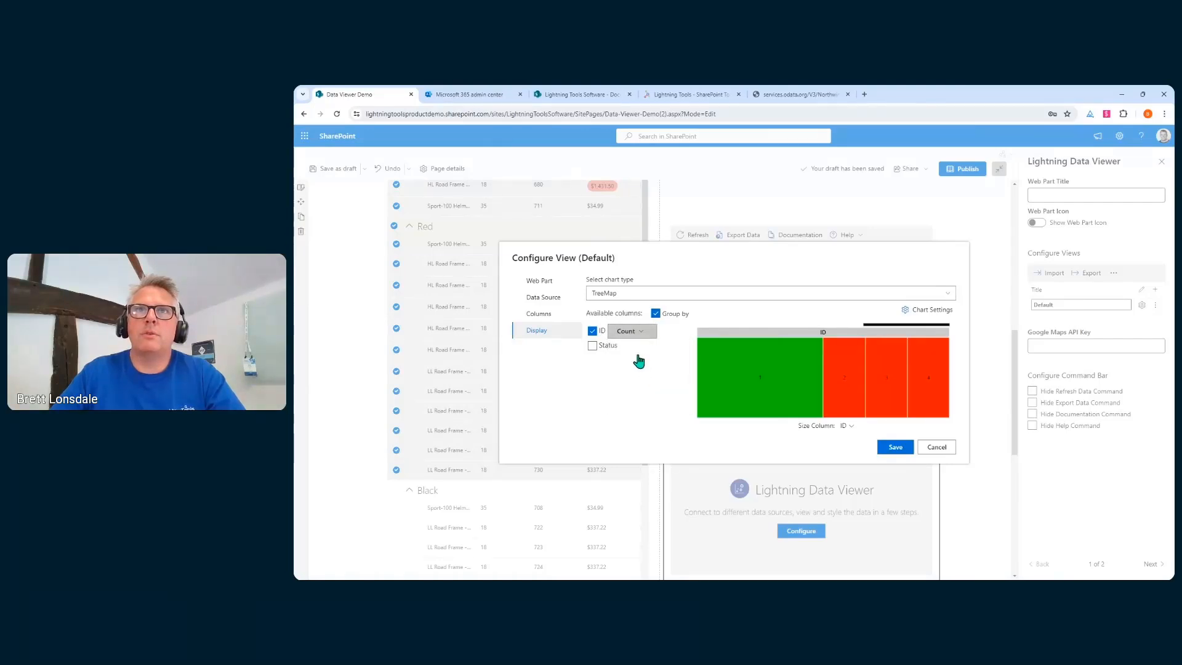
{"action": "left_click", "coordinate": [678, 404]}
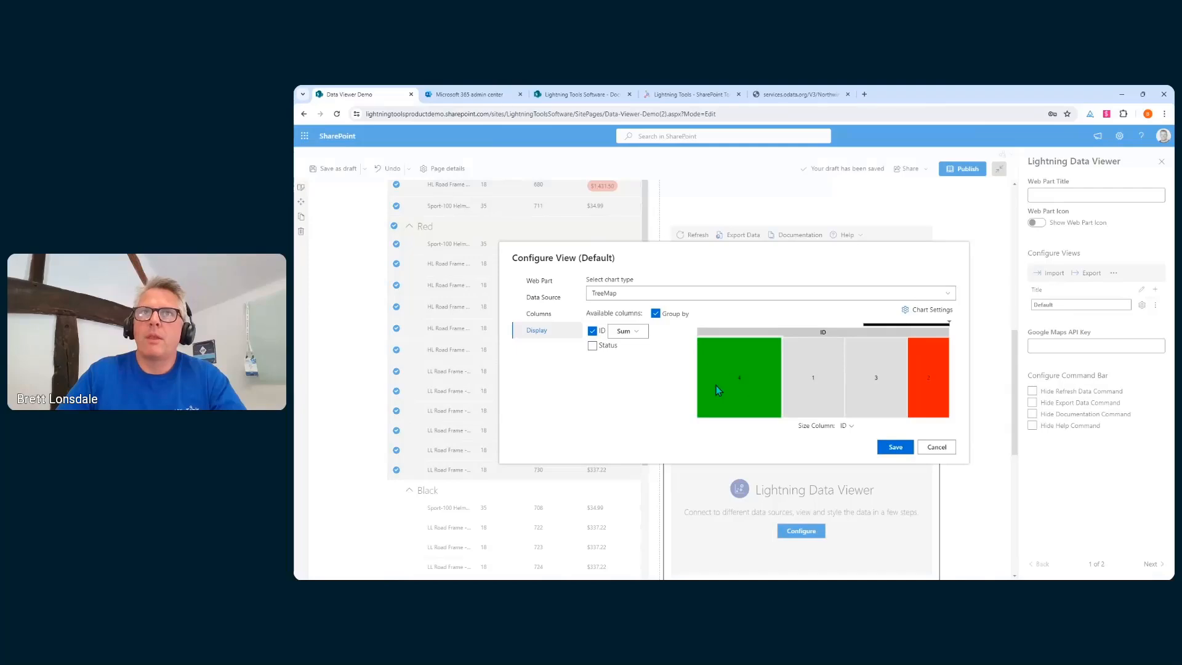
{"action": "left_click", "coordinate": [592, 346]}
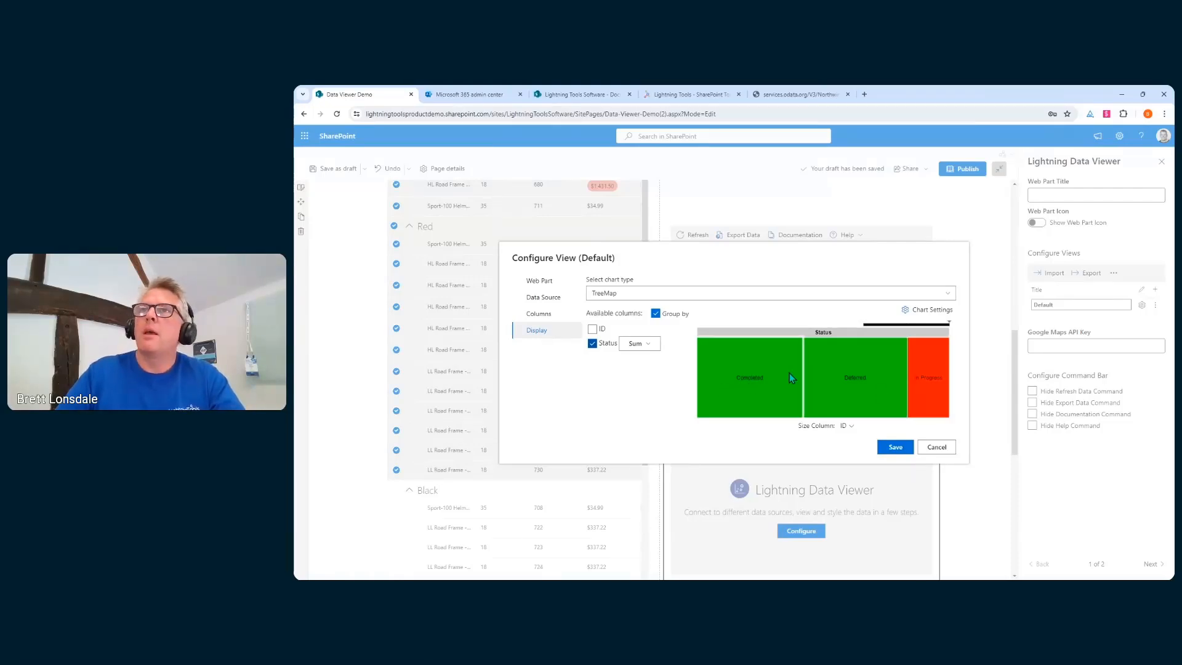
{"action": "left_click", "coordinate": [932, 310]}
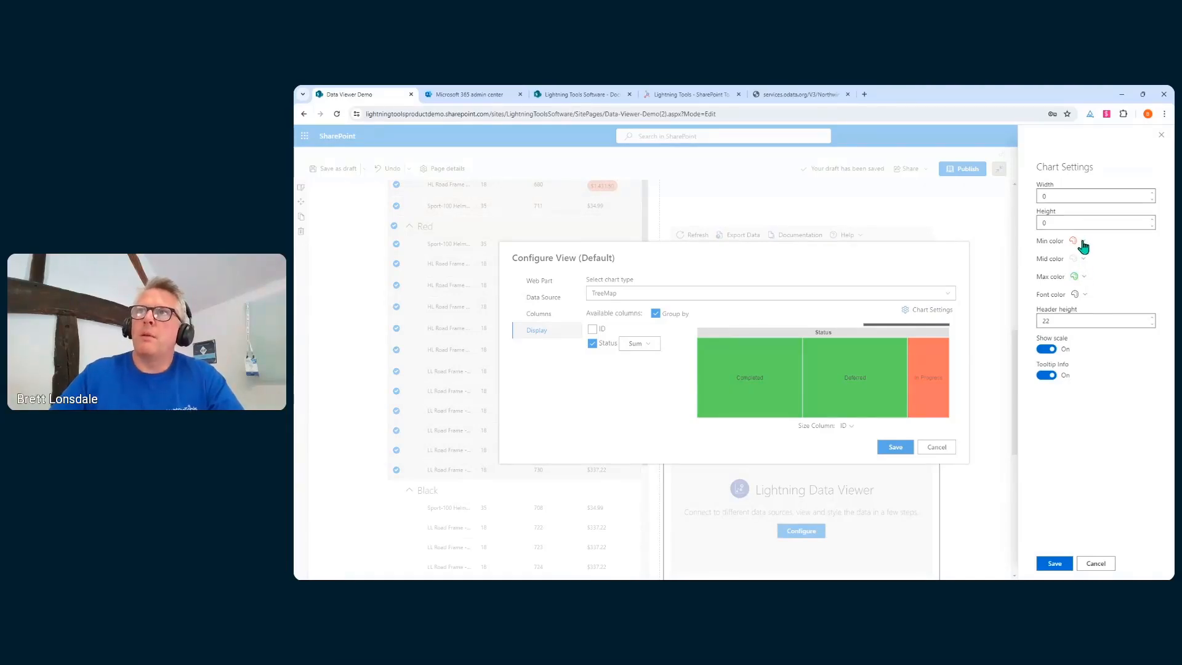
Set the minimum colour to the theme colour and the maximum to a partly transparent custom blue
{"action": "left_click", "coordinate": [1081, 242]}
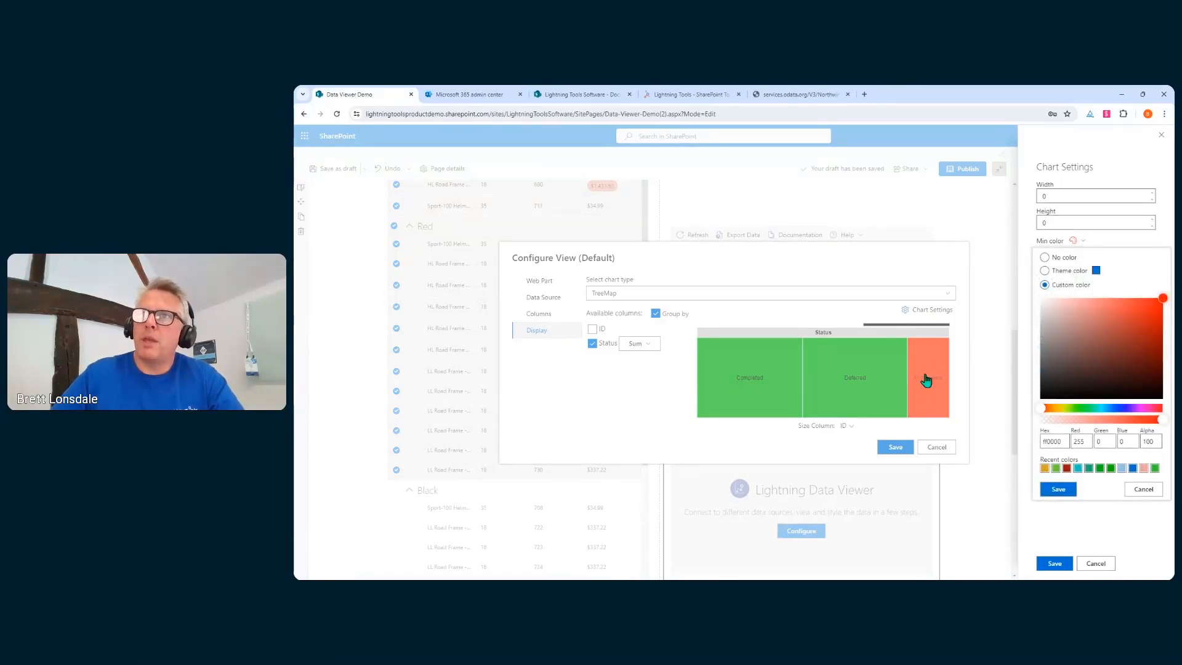
{"action": "left_click", "coordinate": [1059, 276]}
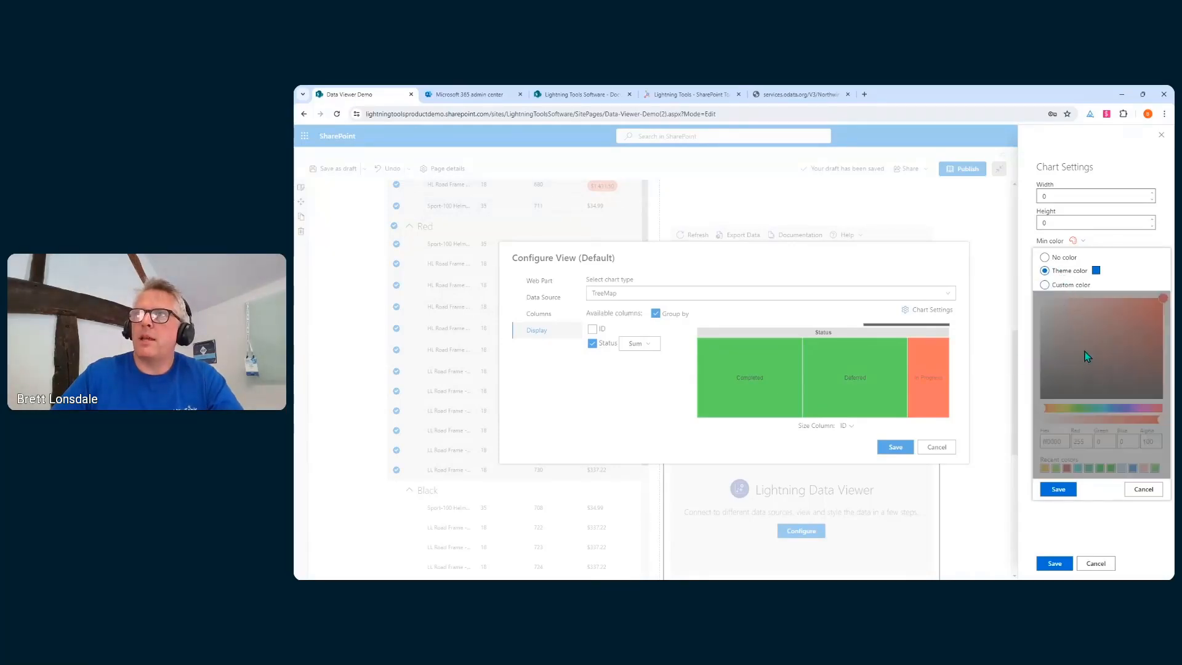
{"action": "left_click", "coordinate": [1055, 490]}
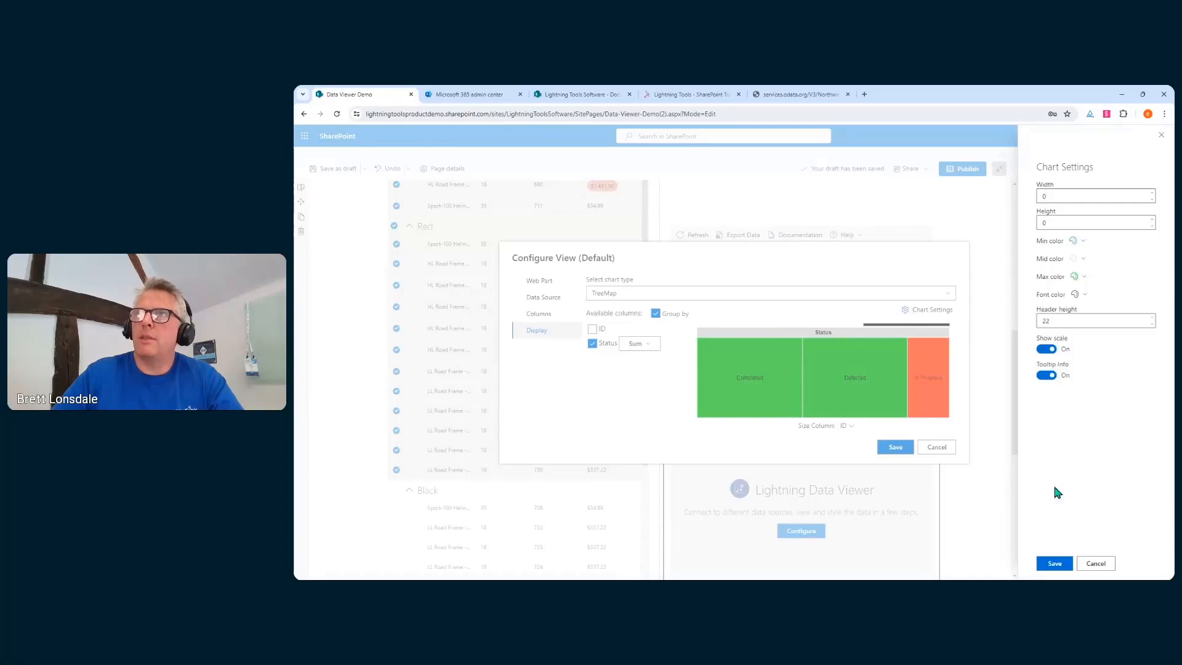
{"action": "left_click", "coordinate": [1074, 279]}
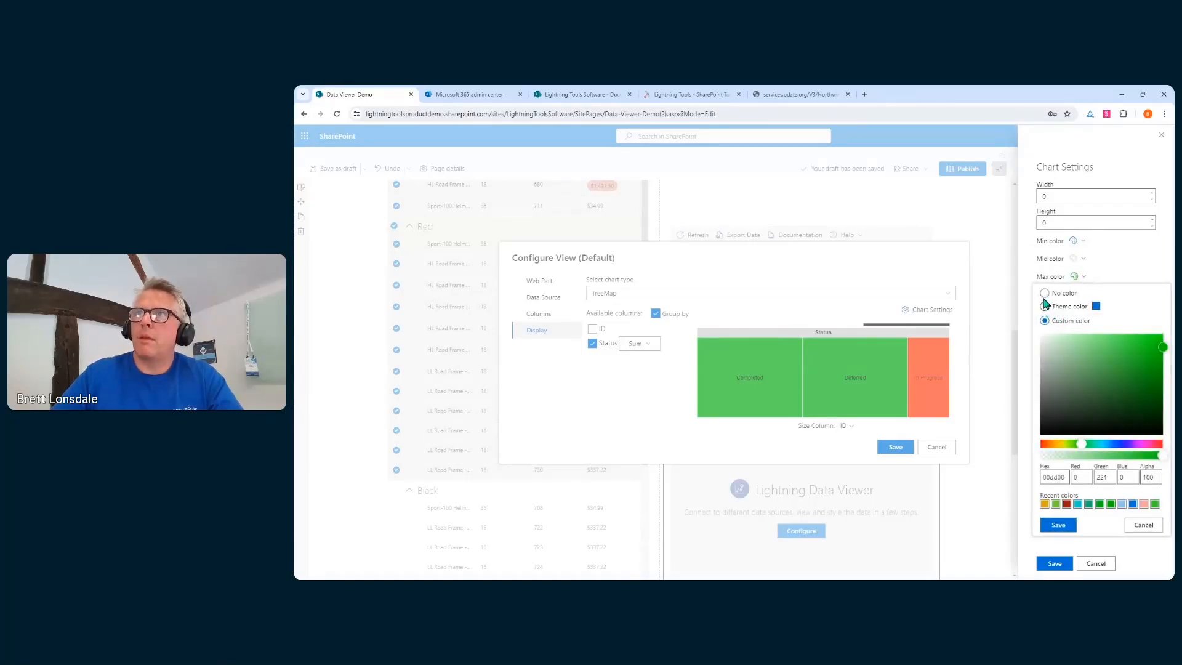
{"action": "left_click", "coordinate": [1045, 307]}
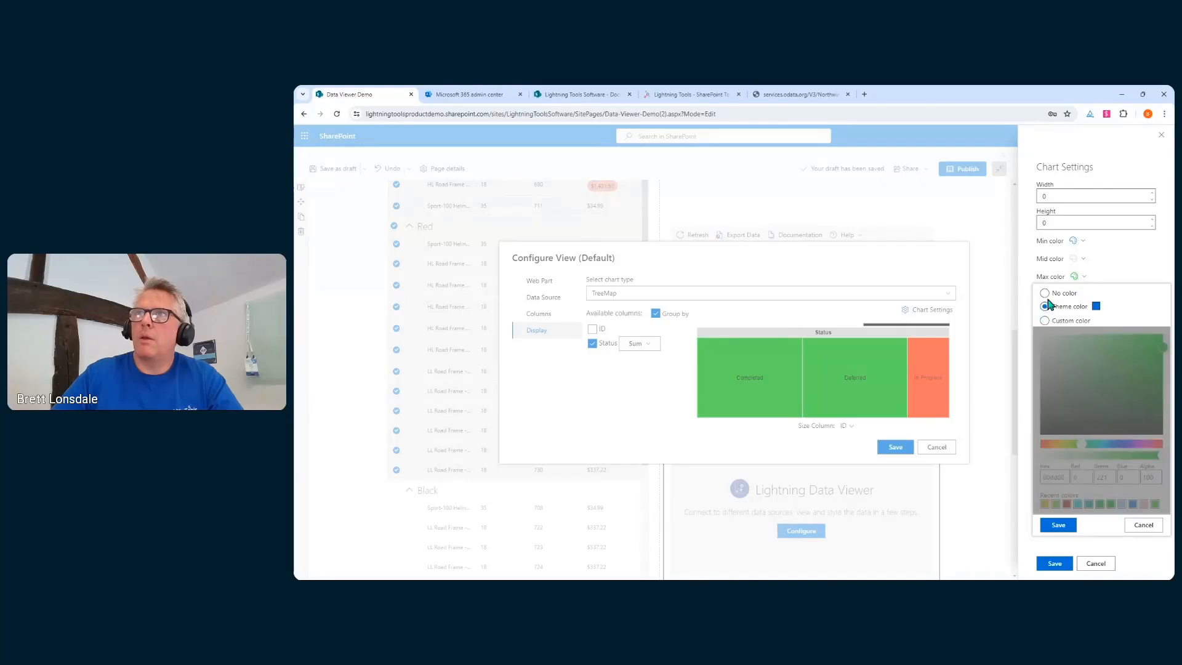
{"action": "left_click", "coordinate": [1046, 294]}
{"action": "left_click", "coordinate": [1046, 319]}
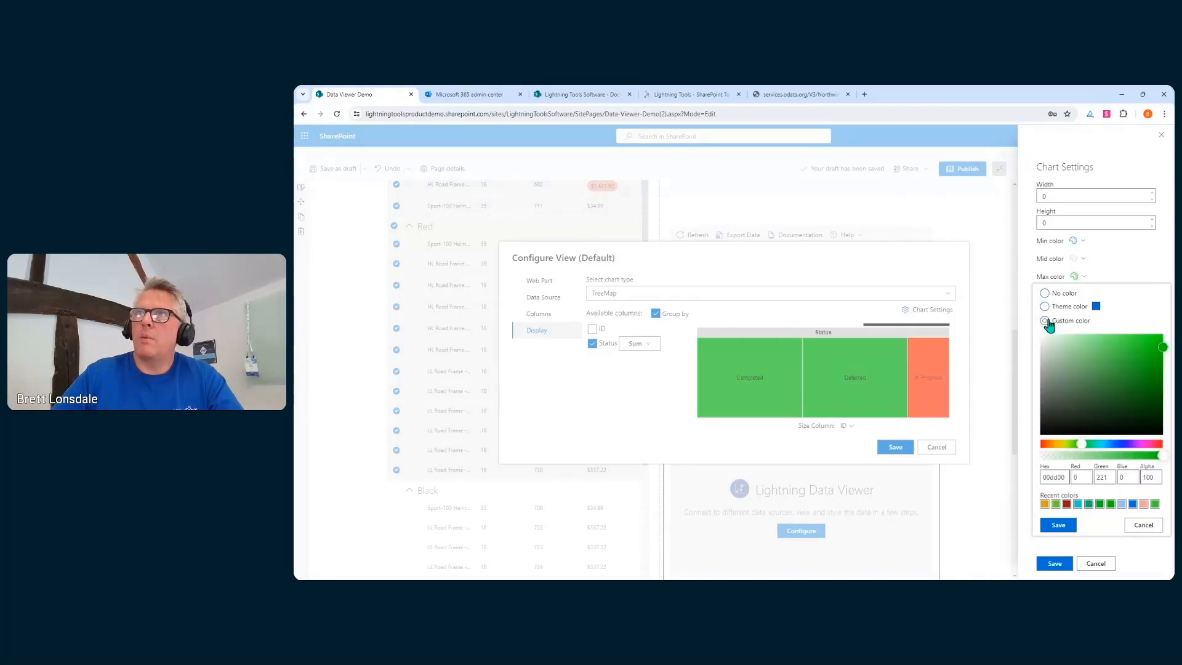
{"action": "left_click", "coordinate": [1113, 443]}
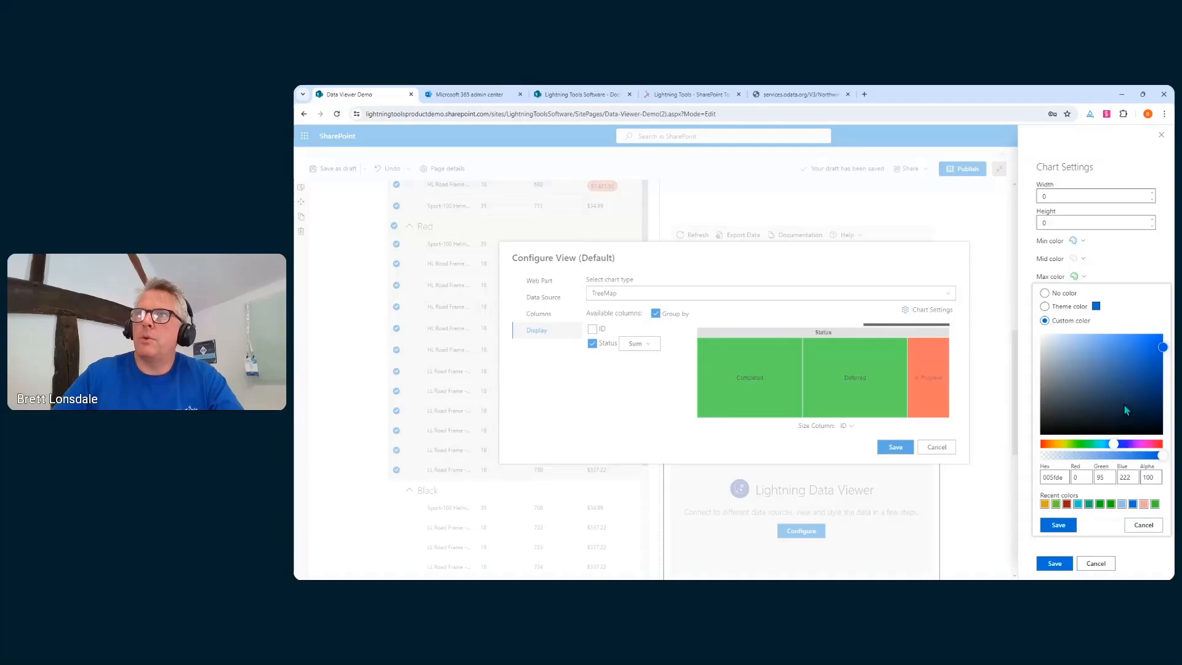
{"action": "left_click", "coordinate": [1101, 342]}
{"action": "left_click", "coordinate": [1088, 339]}
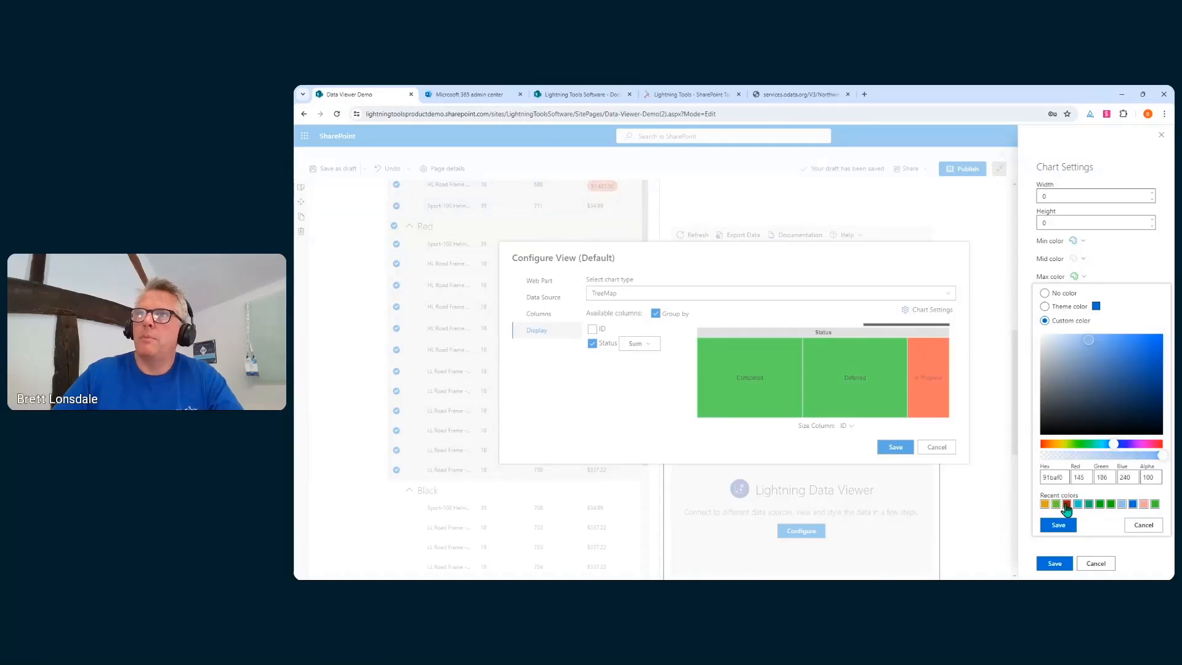
{"action": "left_click", "coordinate": [1108, 455]}
{"action": "left_click", "coordinate": [1070, 525]}
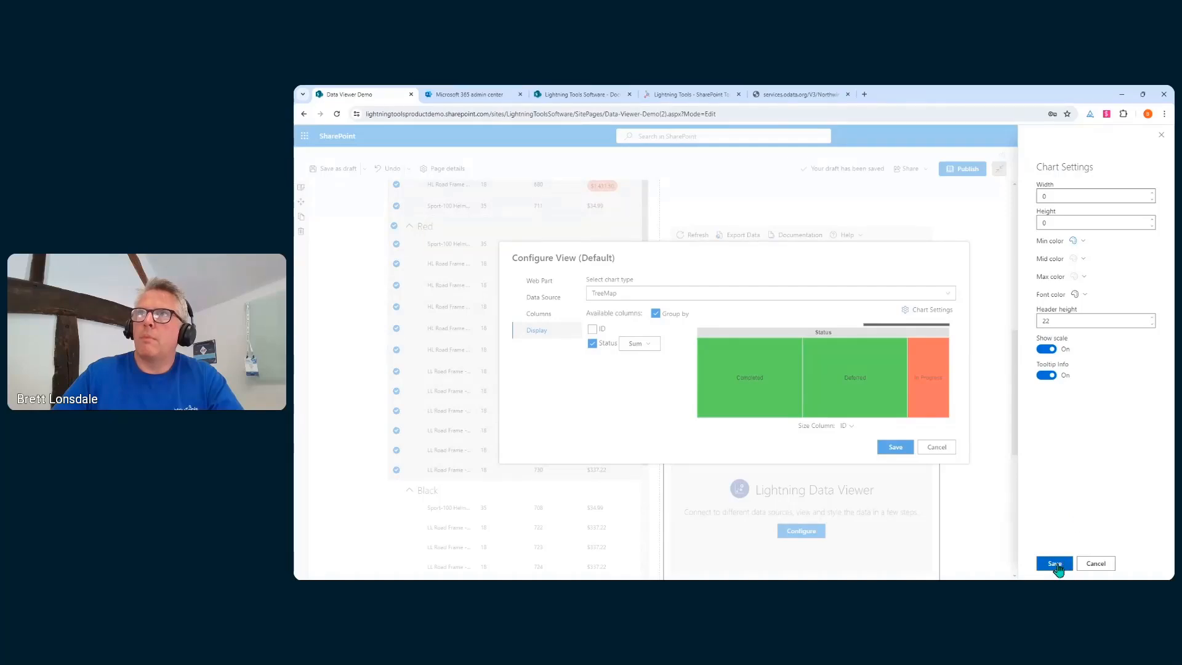
Change the minimum to a custom colour and apply the treemap colour settings
{"action": "left_click", "coordinate": [1076, 241]}
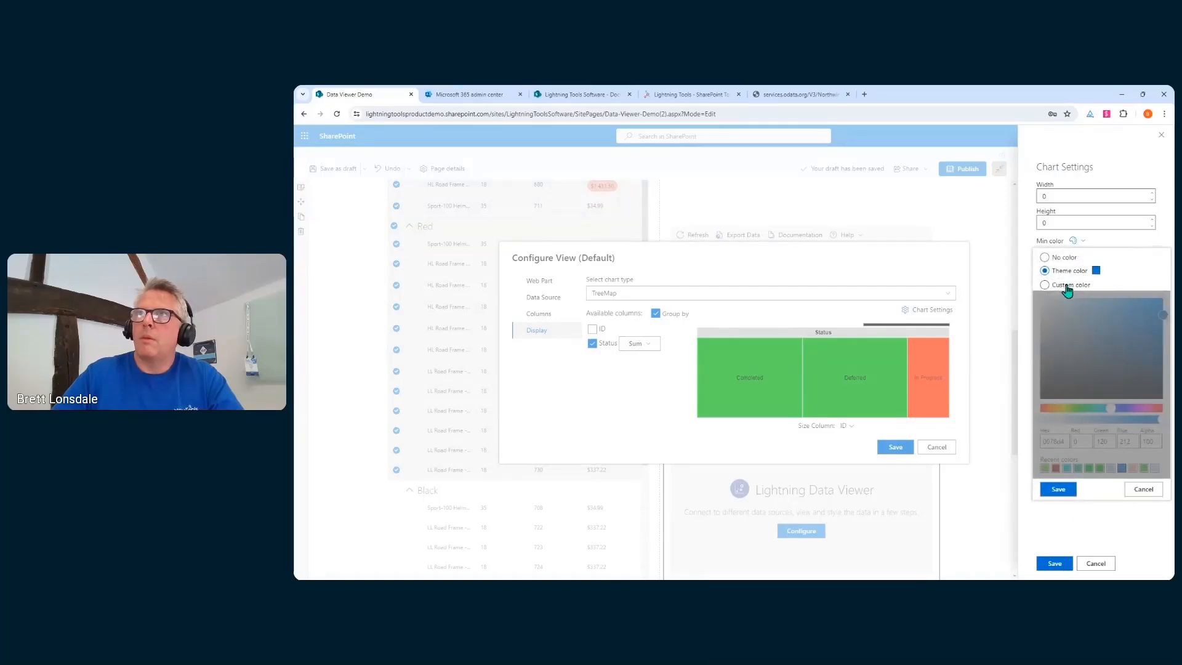
{"action": "left_click", "coordinate": [1068, 285]}
{"action": "left_click", "coordinate": [1058, 489]}
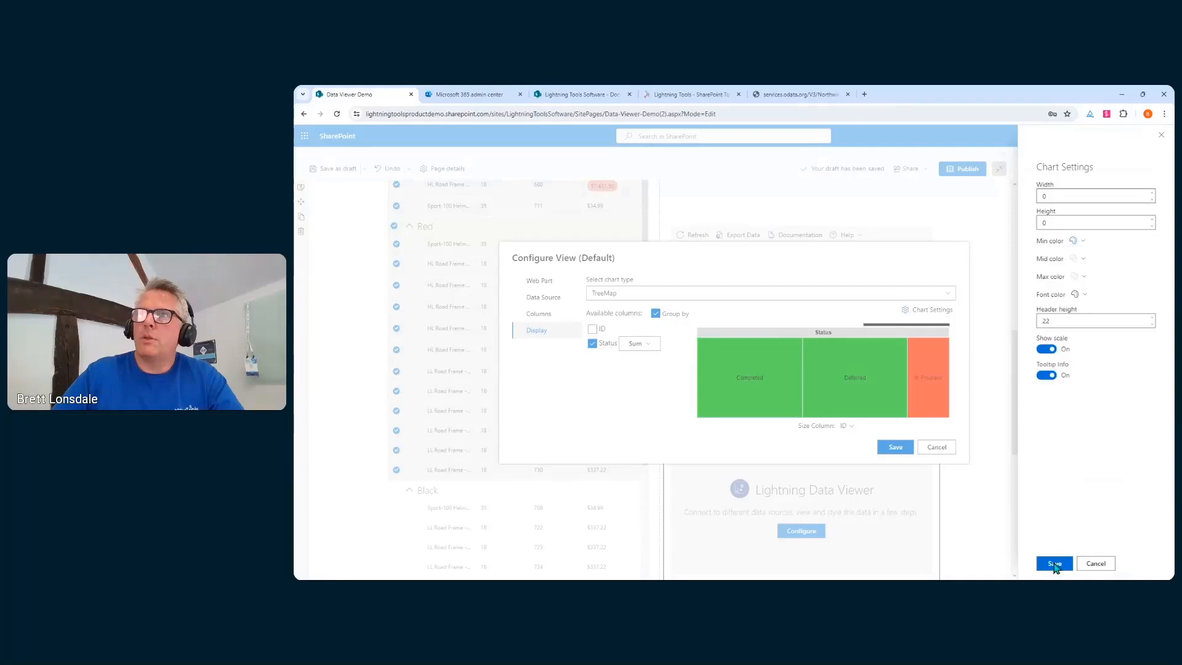
{"action": "left_click", "coordinate": [1054, 563]}
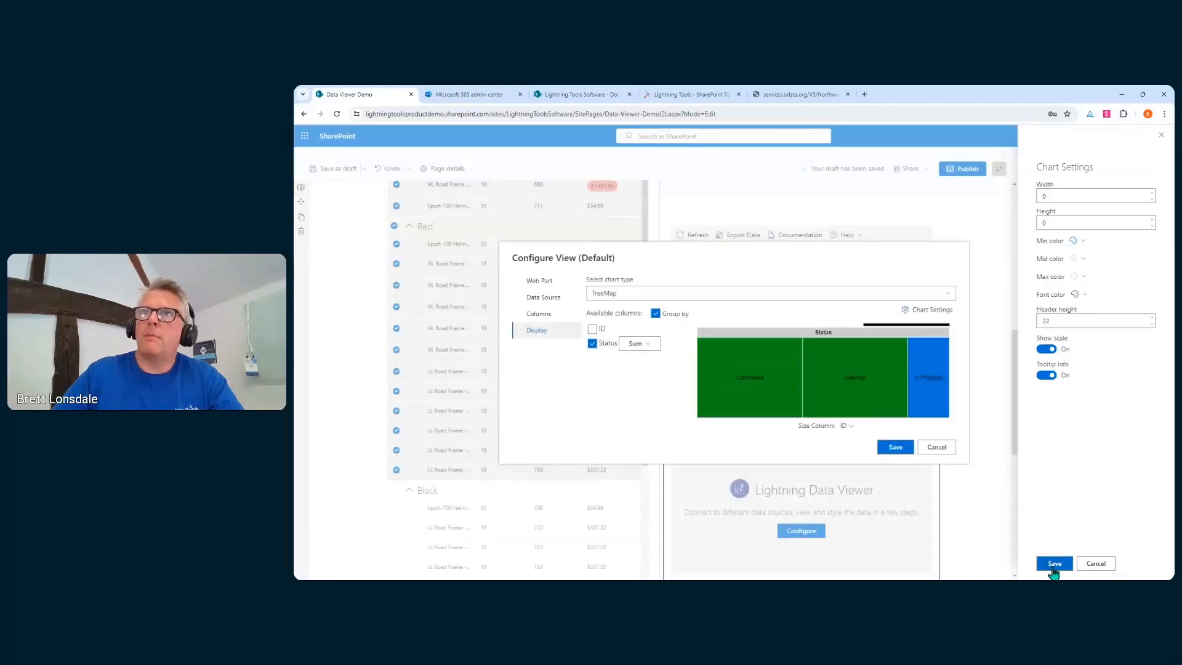
Save the Status treemap configuration to the page
{"action": "left_click", "coordinate": [901, 451]}
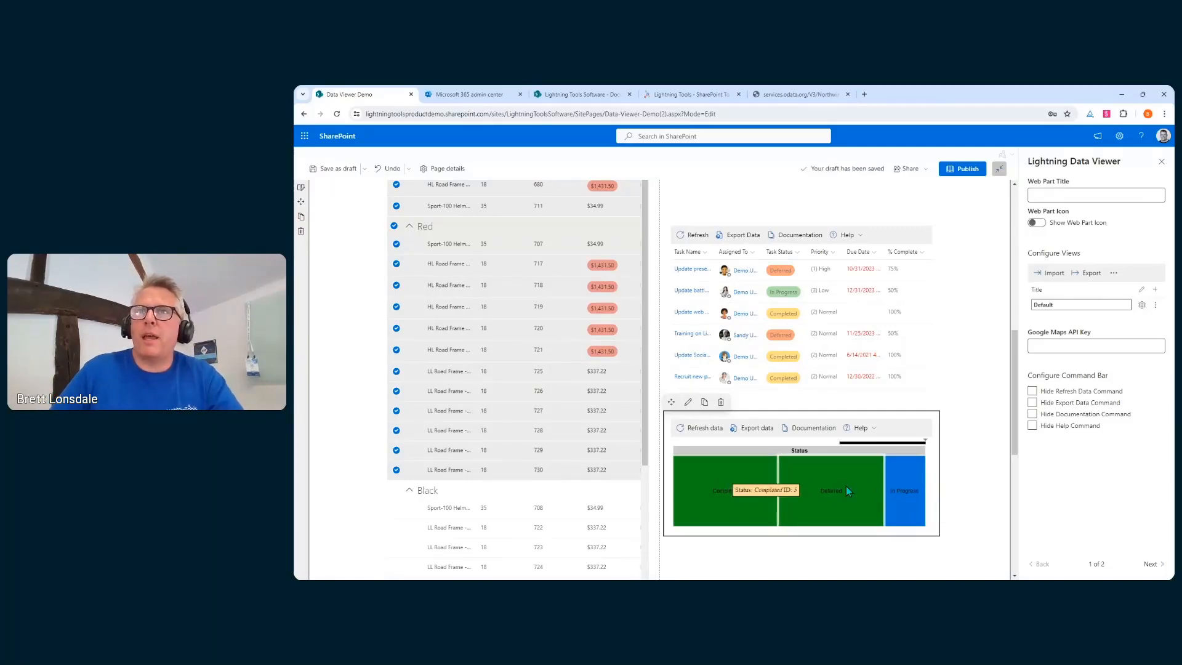
{"action": "mouse_move", "coordinate": [884, 491]}
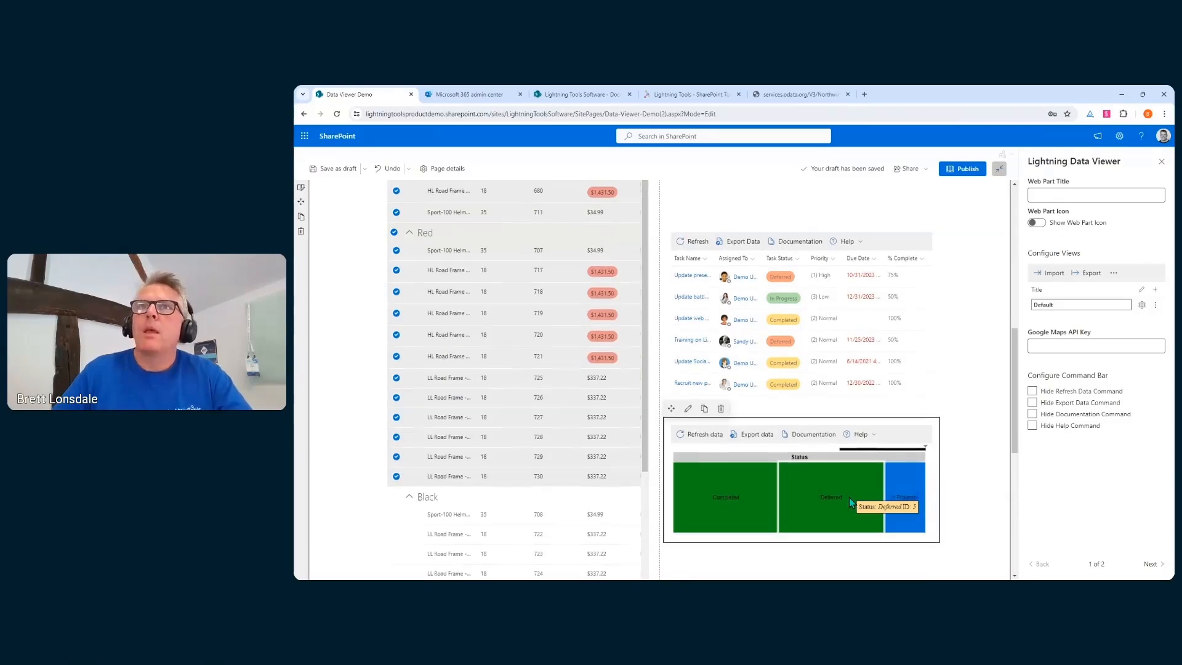
{"action": "scroll", "coordinate": [848, 498], "scroll_direction": "up", "scroll_amount": 2}
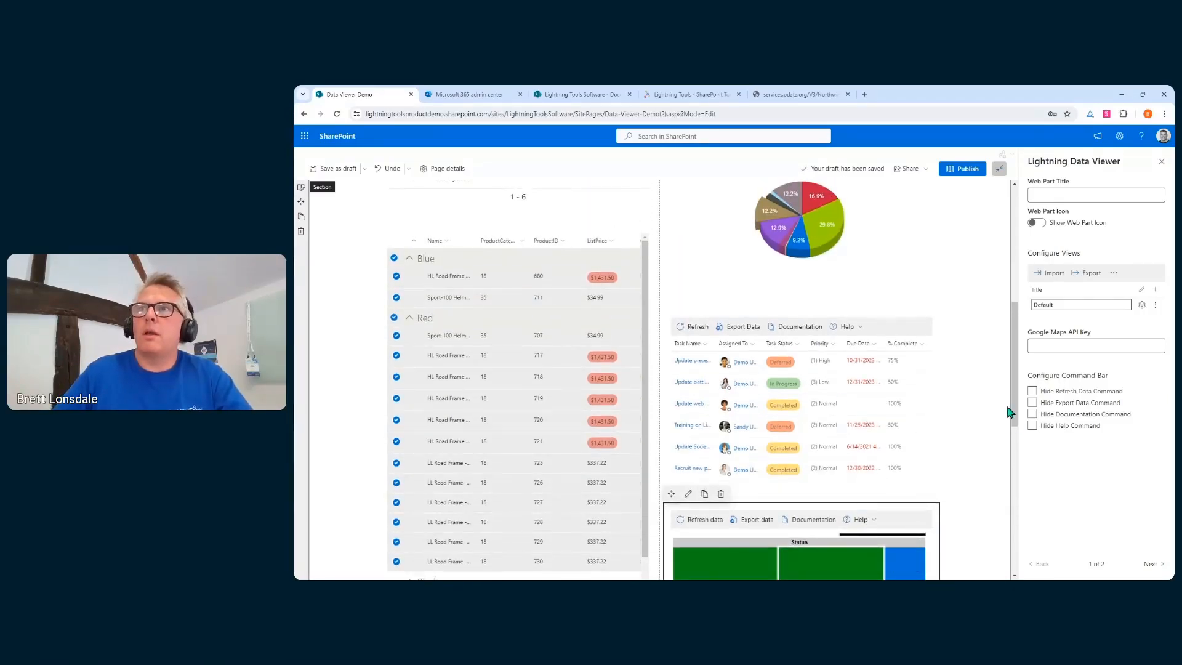
Hide the treemap's Refresh, Export, Documentation and Help commands, then advance the slideshow
{"action": "left_click", "coordinate": [1032, 391]}
{"action": "left_click", "coordinate": [1032, 403]}
{"action": "left_click", "coordinate": [1032, 413]}
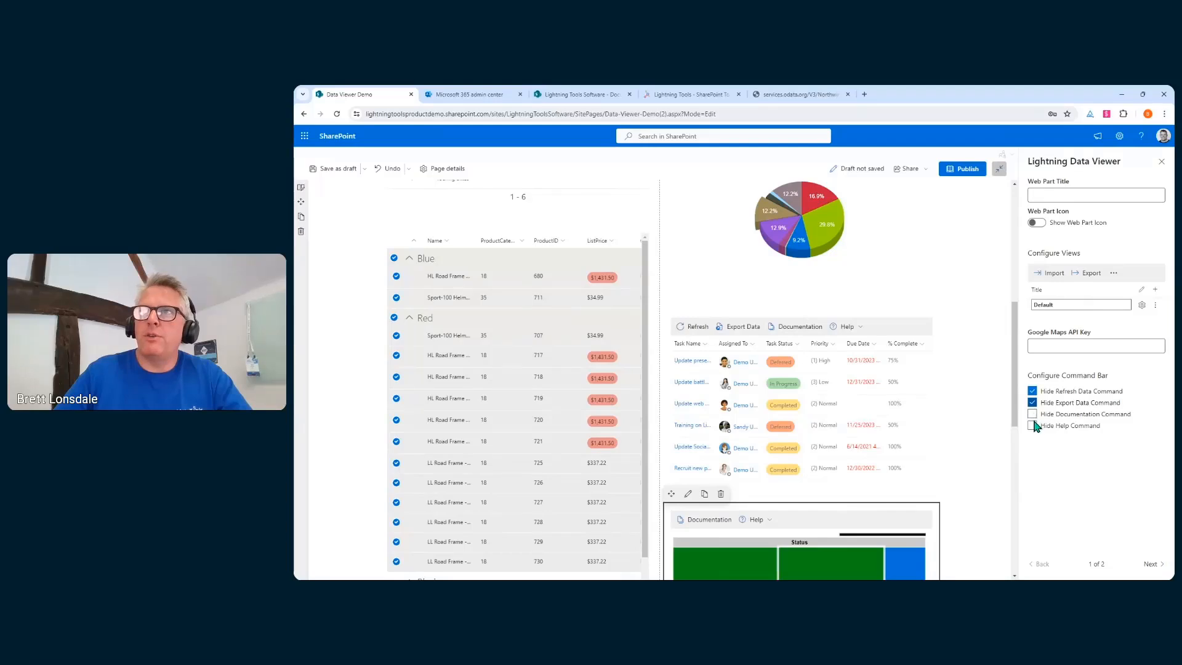
{"action": "left_click", "coordinate": [1032, 425]}
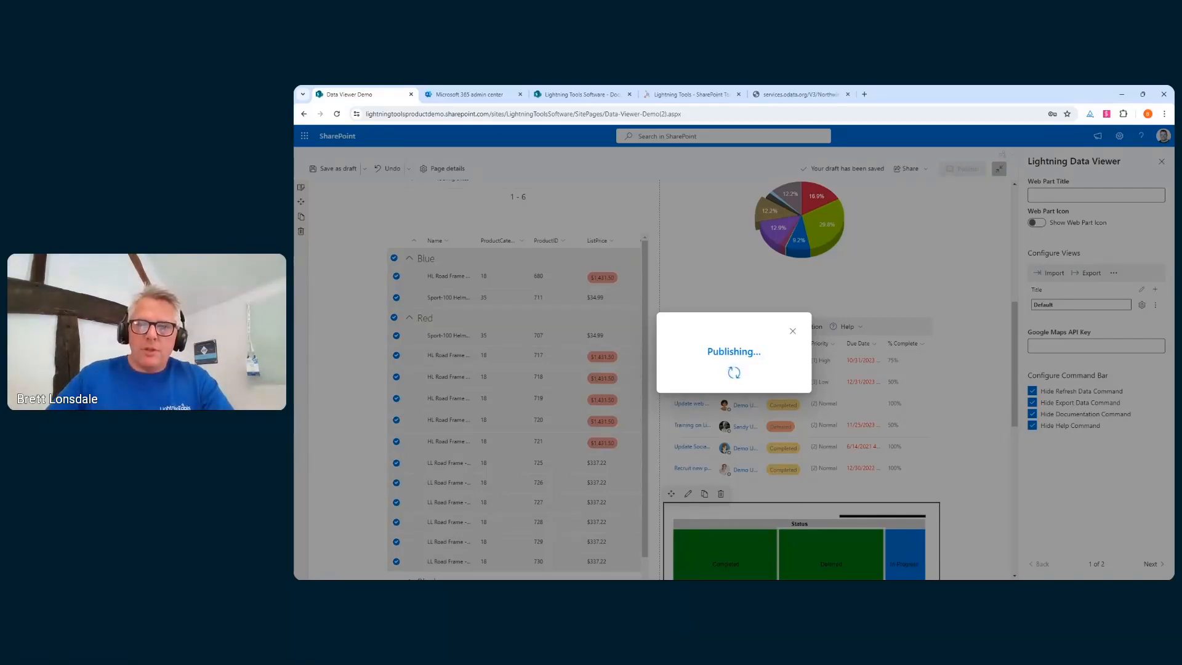
{"action": "key", "text": "alt+Tab"}
{"action": "left_click", "coordinate": [621, 459]}
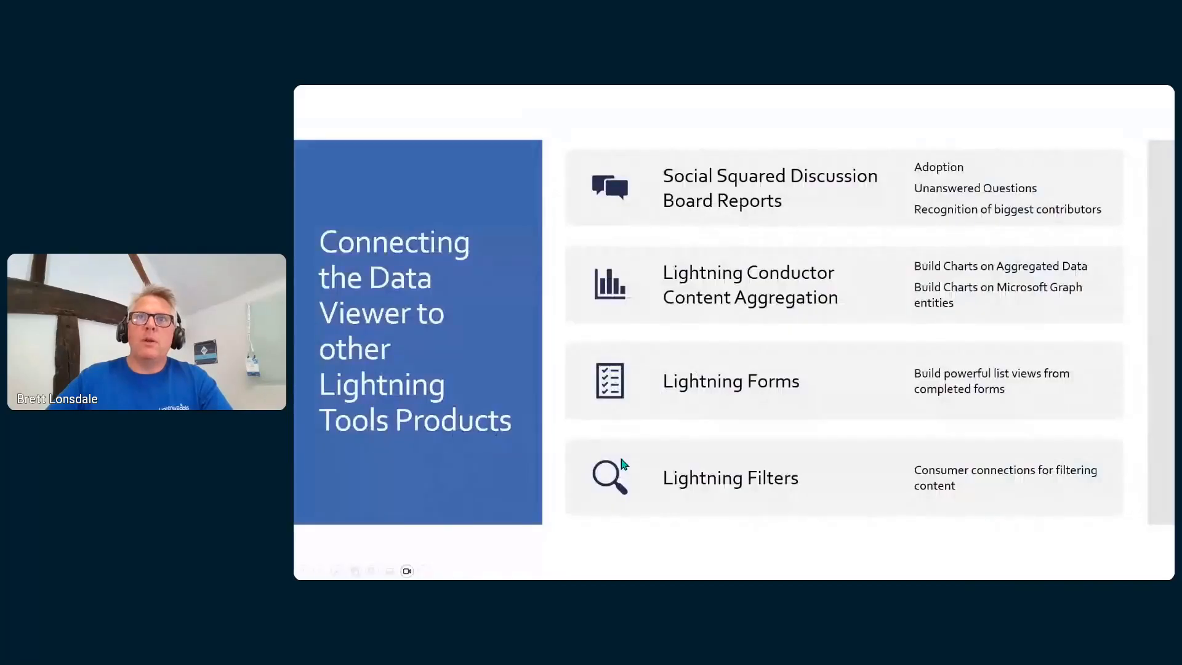
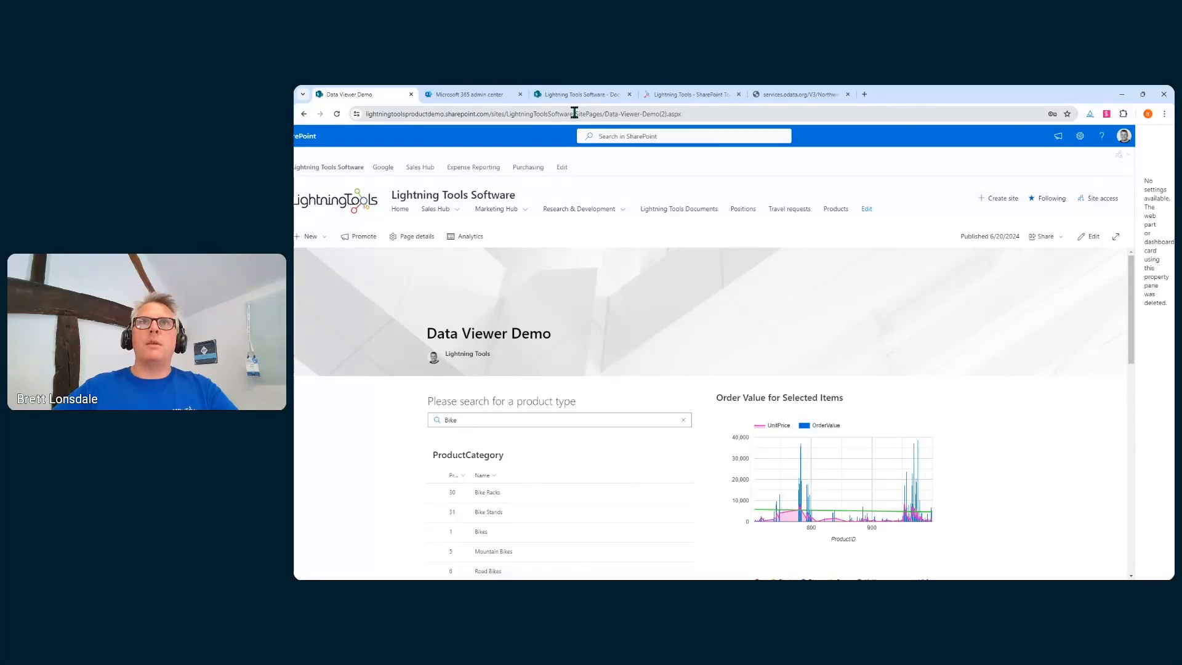
From the Lightning Tools Software site root, open the dashboard through Settings' Manage Viva Connections
{"action": "left_click", "coordinate": [689, 115]}
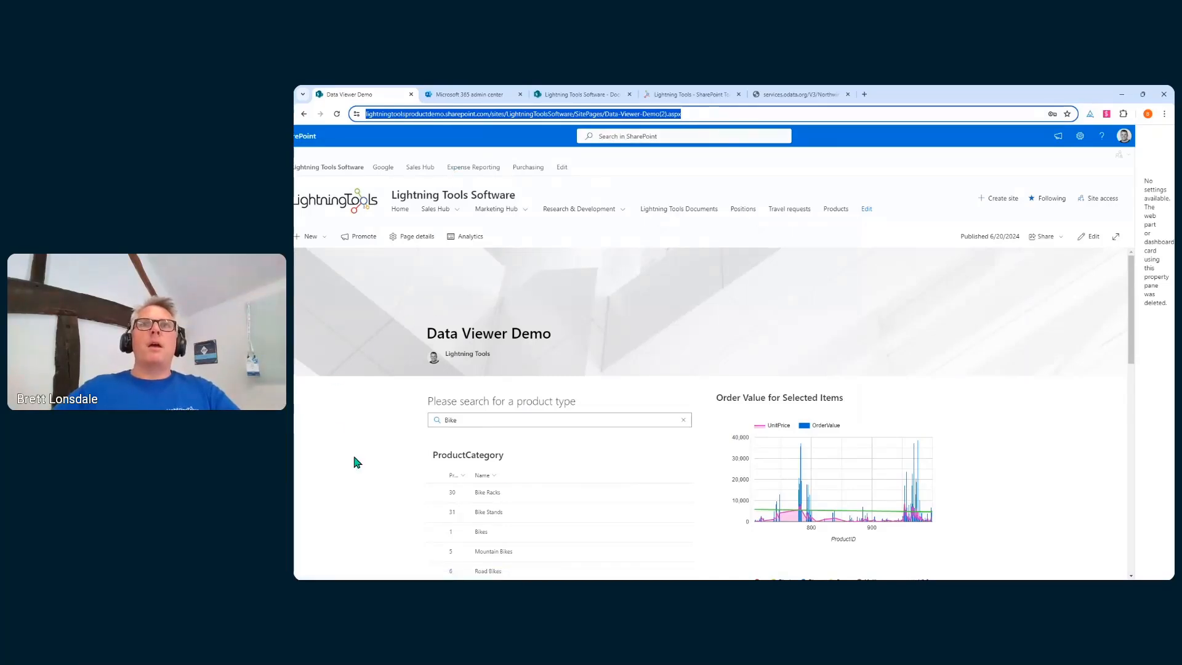
{"action": "left_click", "coordinate": [355, 170]}
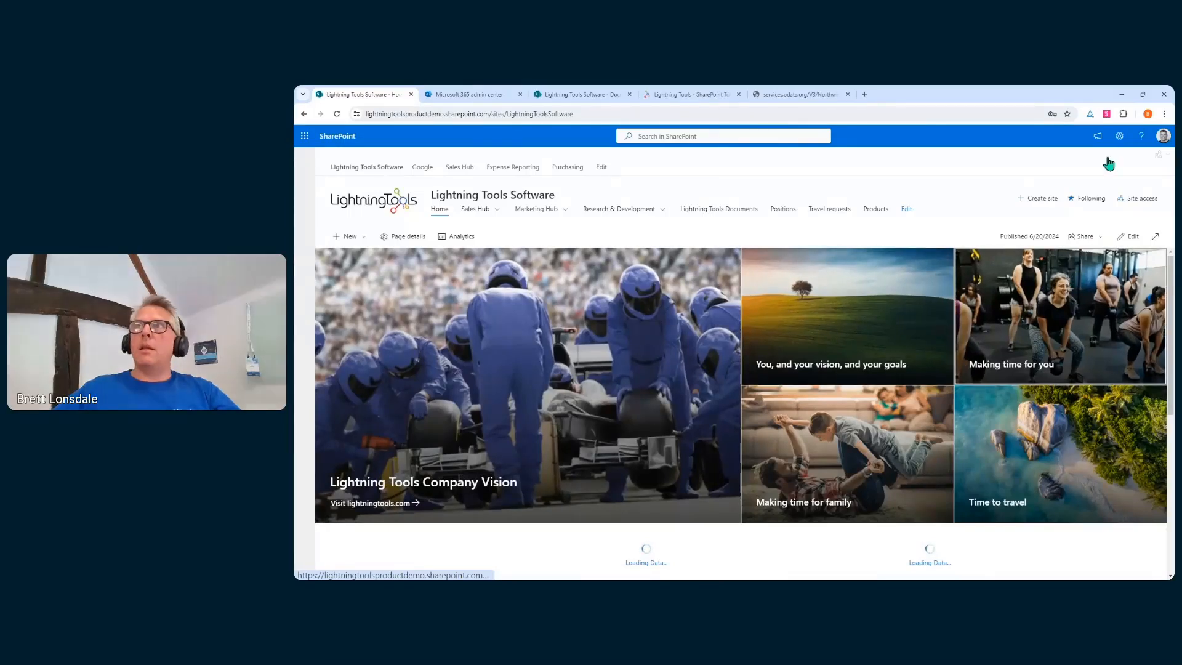
{"action": "left_click", "coordinate": [1119, 137]}
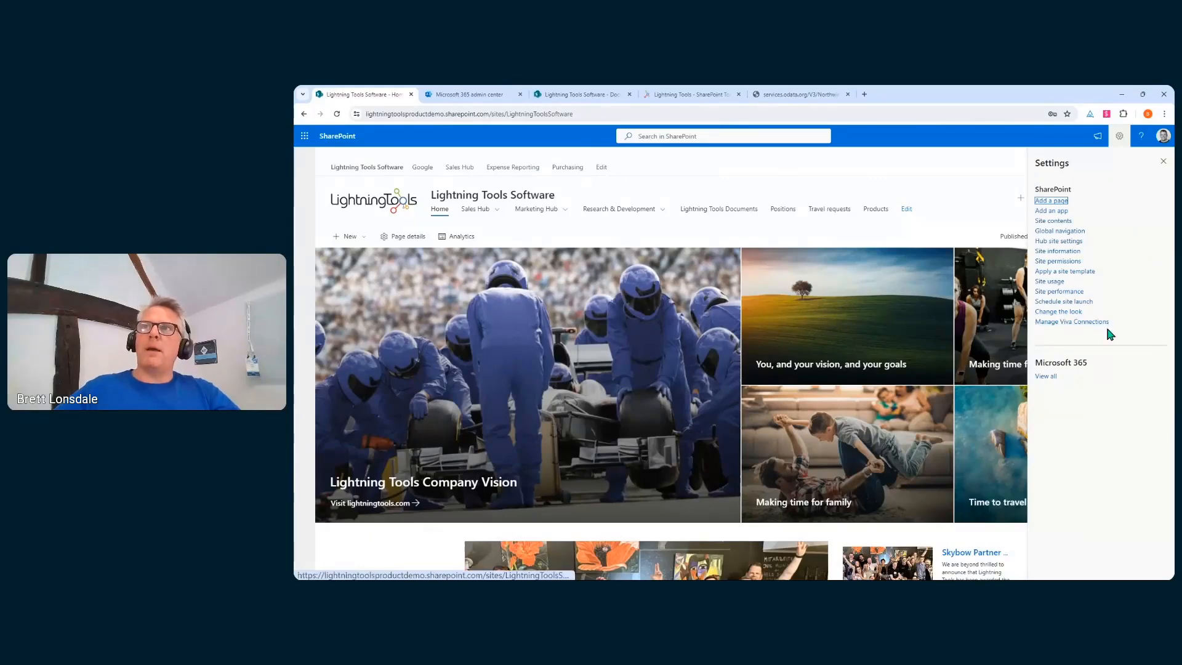
{"action": "left_click", "coordinate": [1076, 327]}
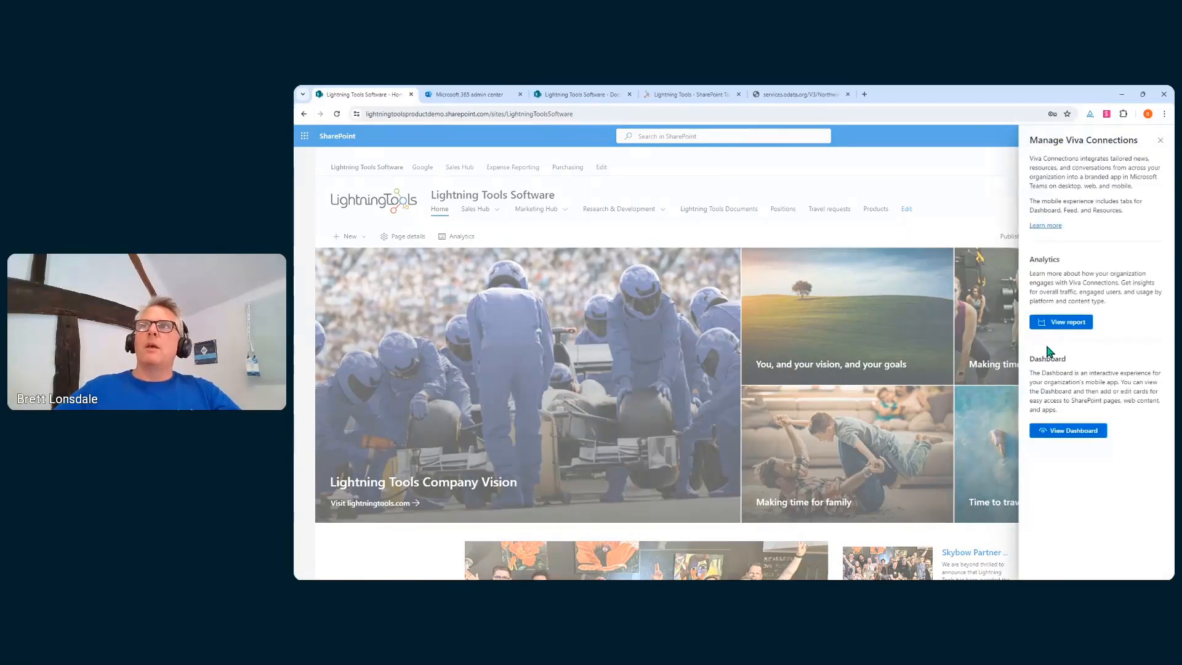
{"action": "left_click", "coordinate": [1061, 434]}
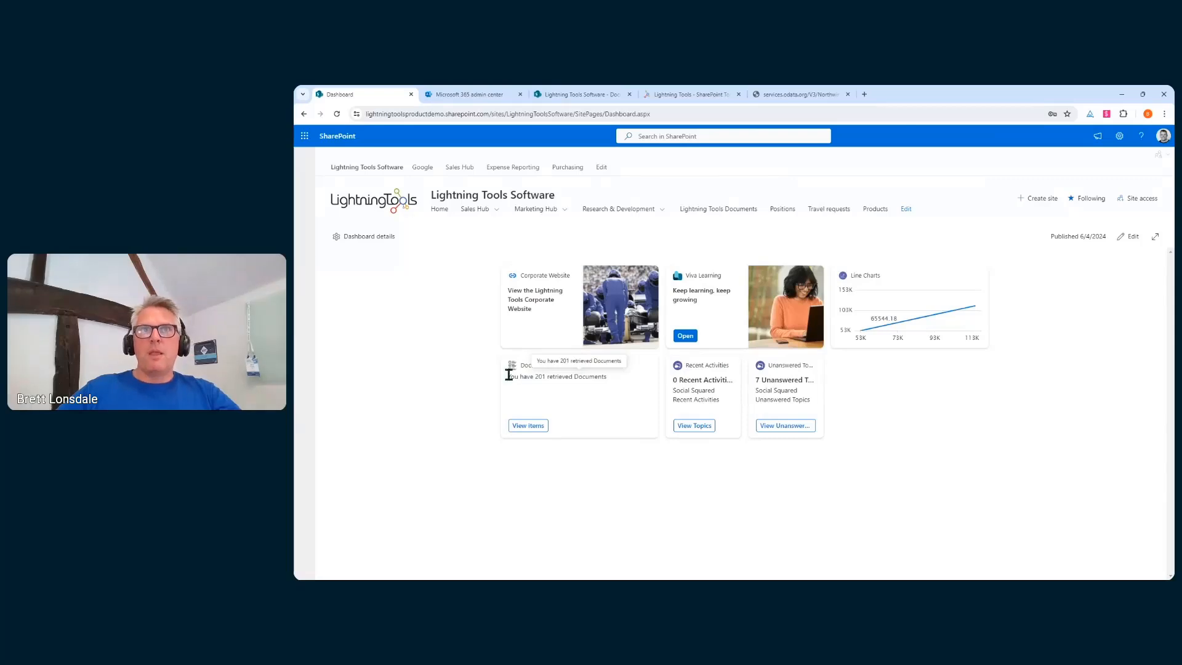
Preview the Documents card's list of 201 retrieved documents, then close it
{"action": "left_click_drag", "start_coordinate": [501, 373], "coordinate": [626, 382]}
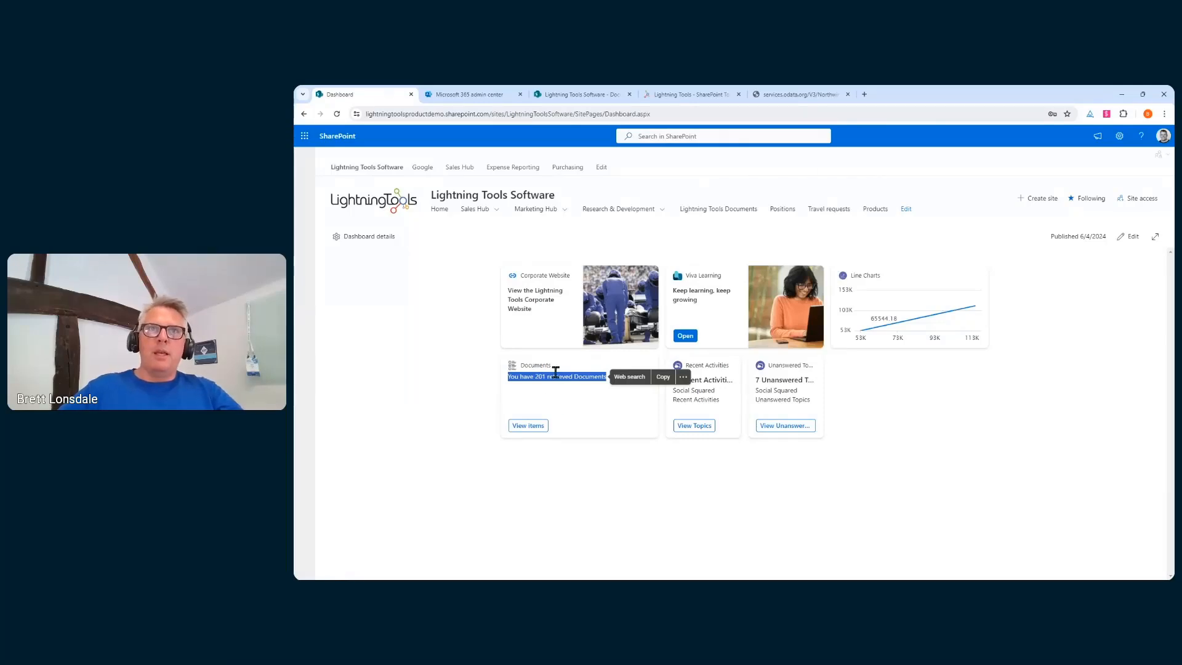
{"action": "left_click", "coordinate": [532, 428]}
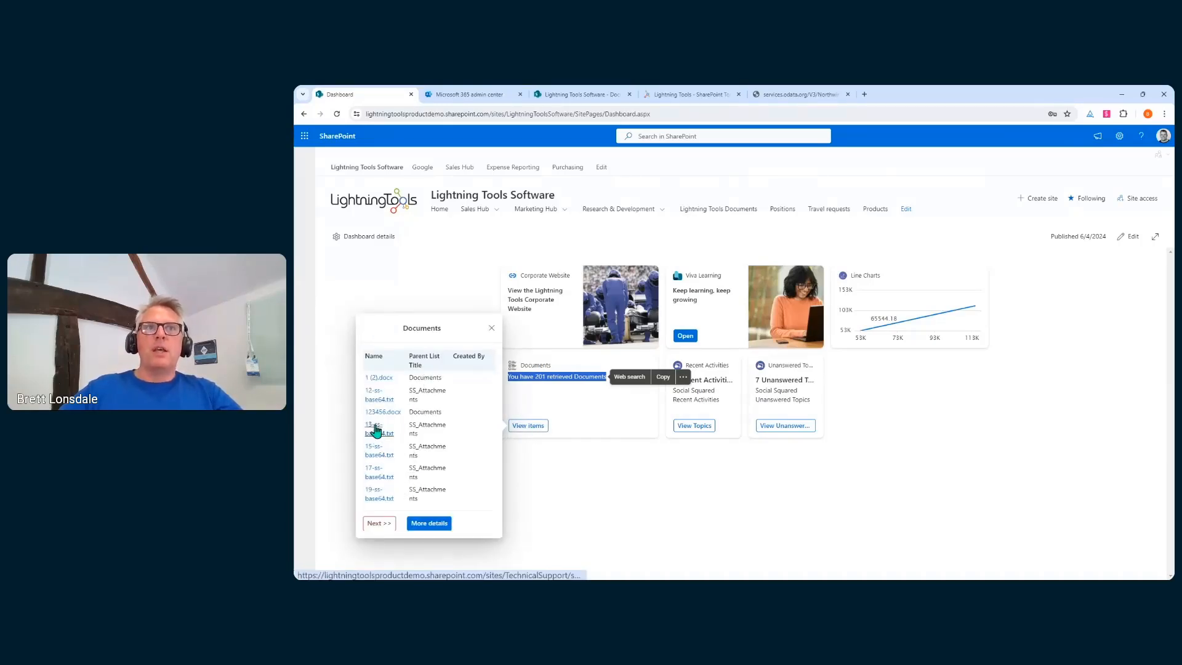
{"action": "left_click", "coordinate": [491, 327]}
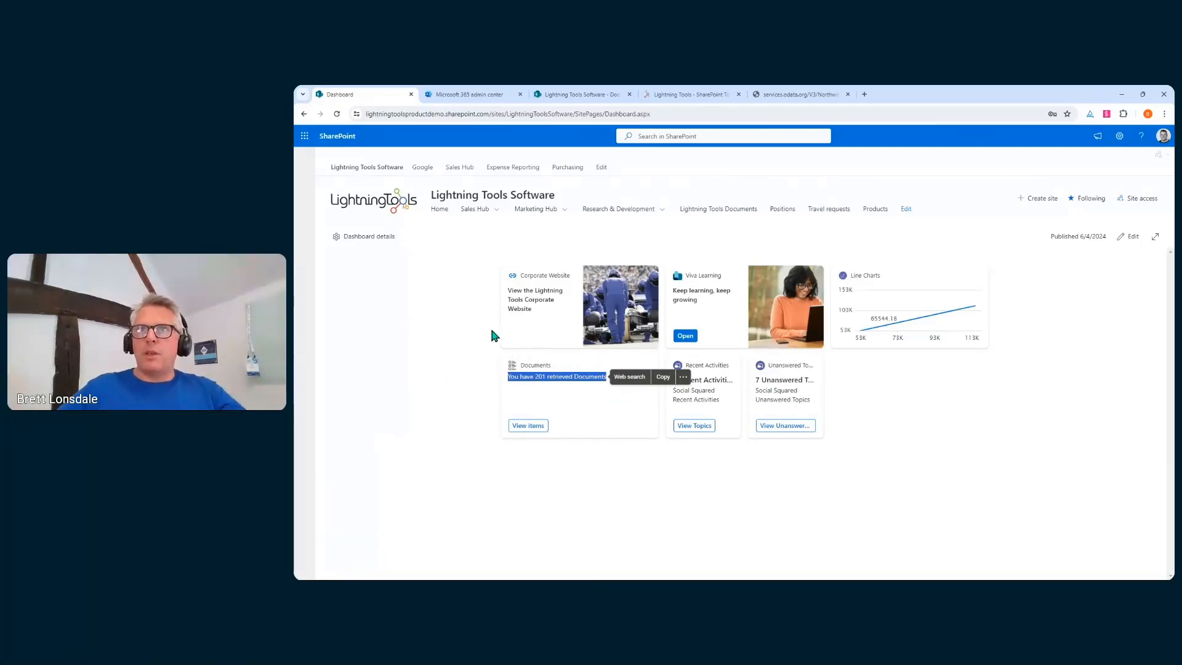
{"action": "left_click", "coordinate": [852, 475]}
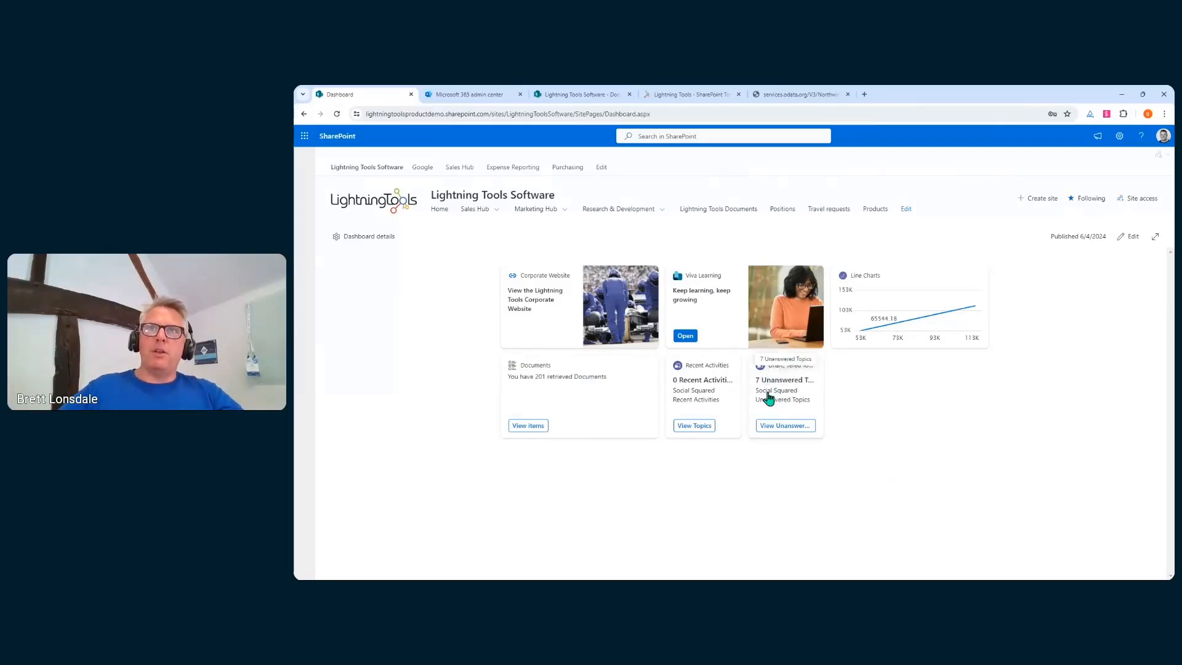
Browse the Unanswered Topics list and the web part question's details, then close it
{"action": "left_click", "coordinate": [785, 426]}
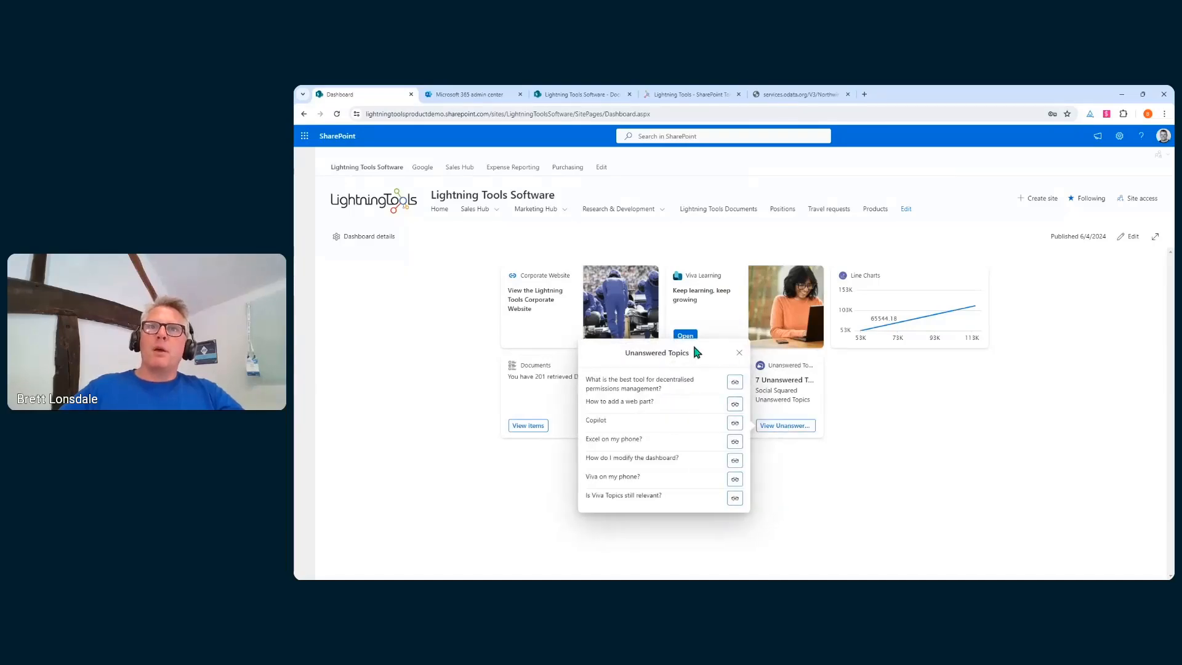
{"action": "left_click", "coordinate": [735, 404]}
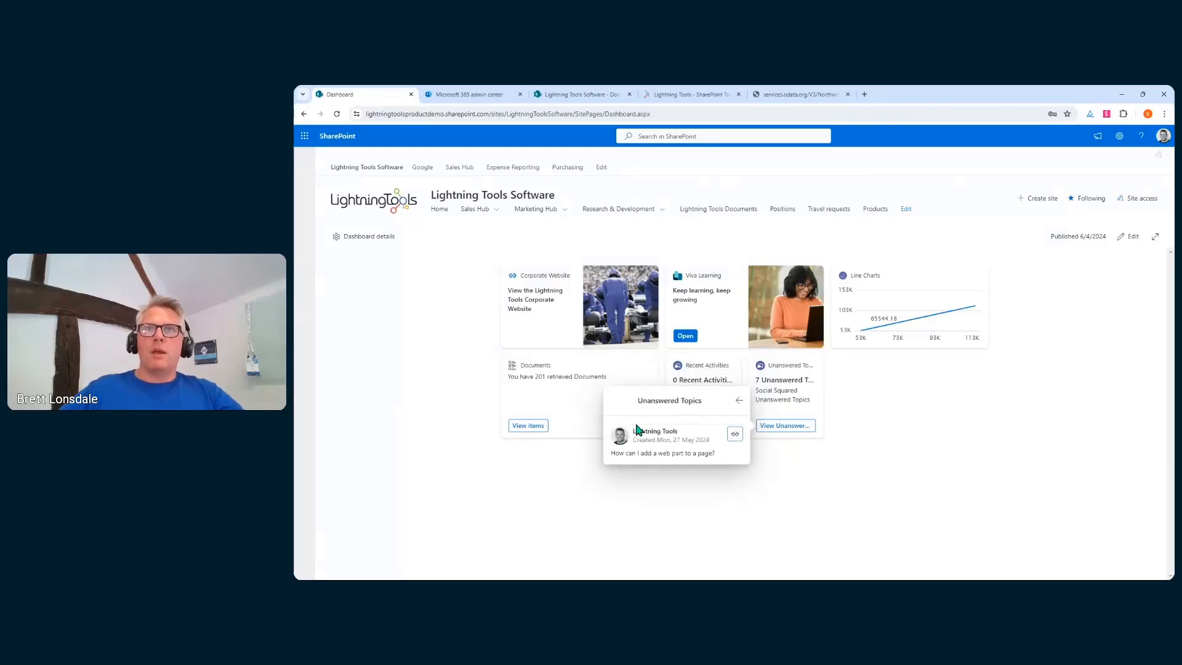
{"action": "left_click", "coordinate": [737, 405]}
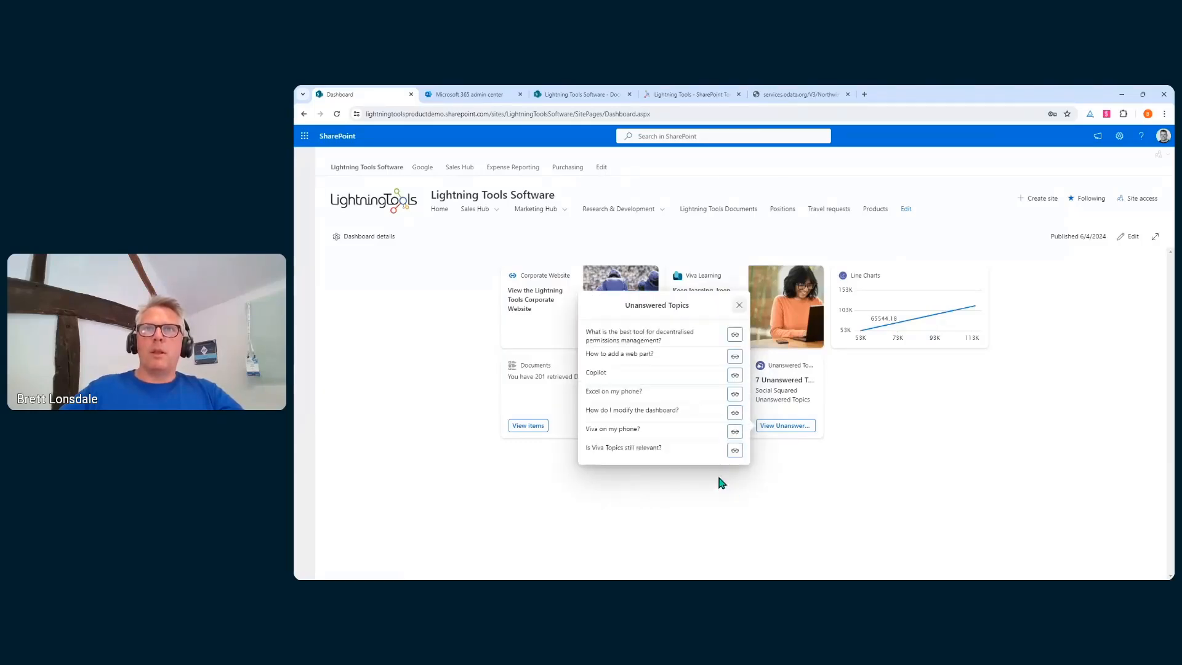
{"action": "left_click", "coordinate": [740, 353]}
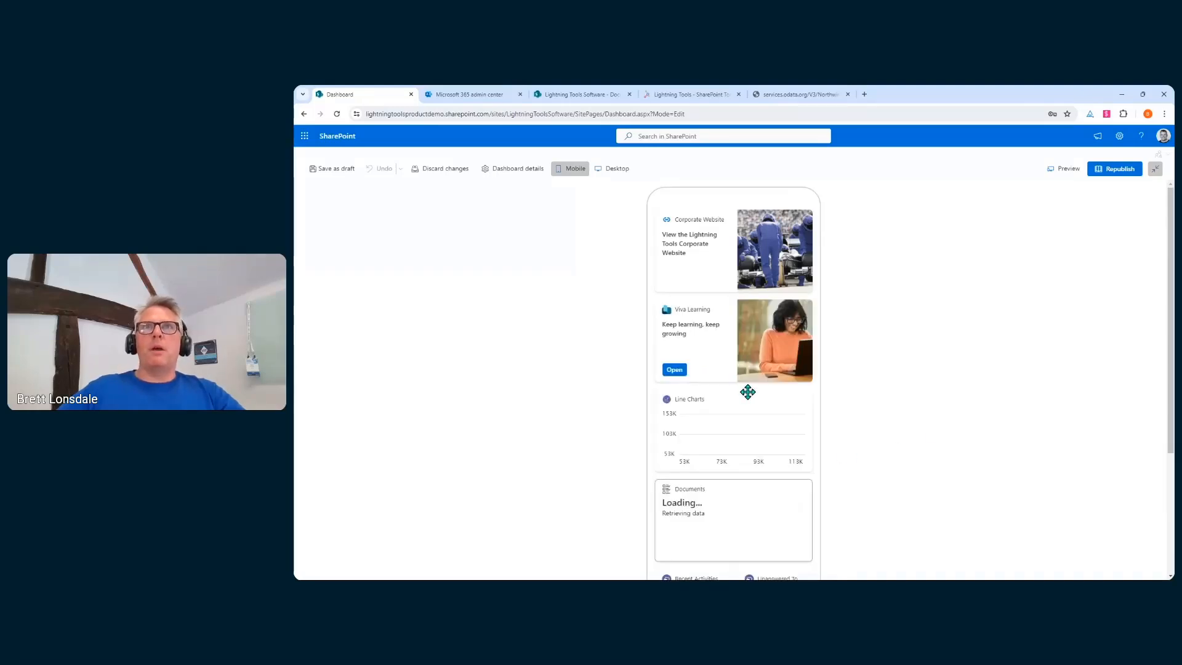
Switch to the desktop layout and add a Data Viewer Line Chart card from the card picker
{"action": "left_click", "coordinate": [622, 171]}
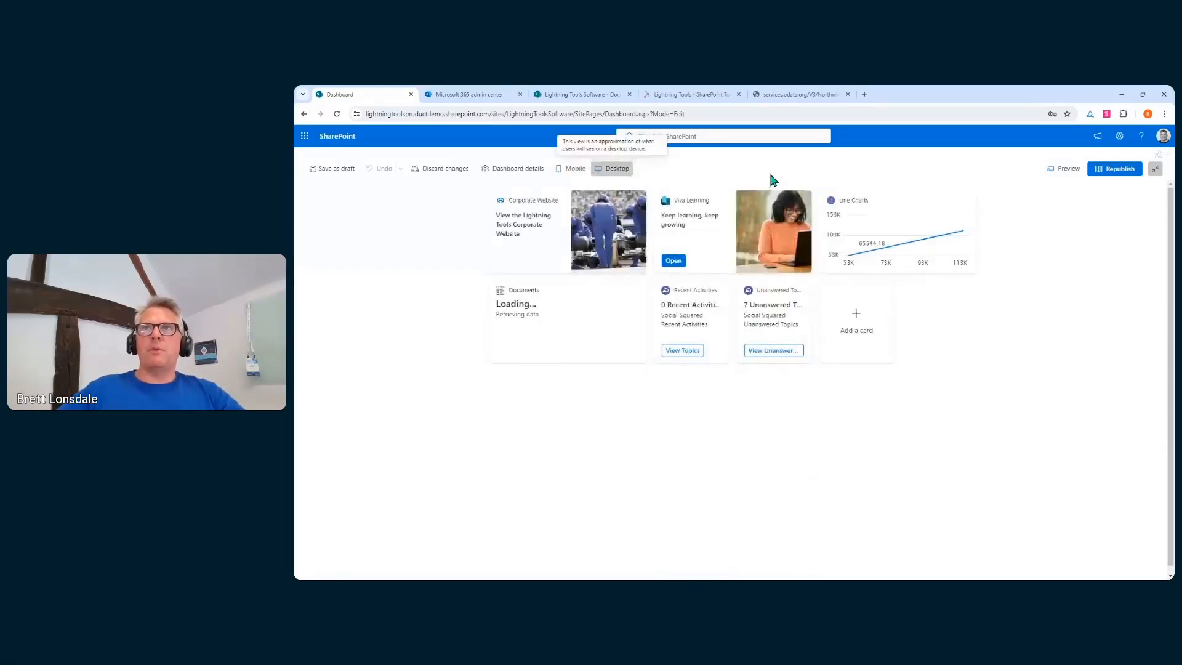
{"action": "left_click", "coordinate": [855, 325]}
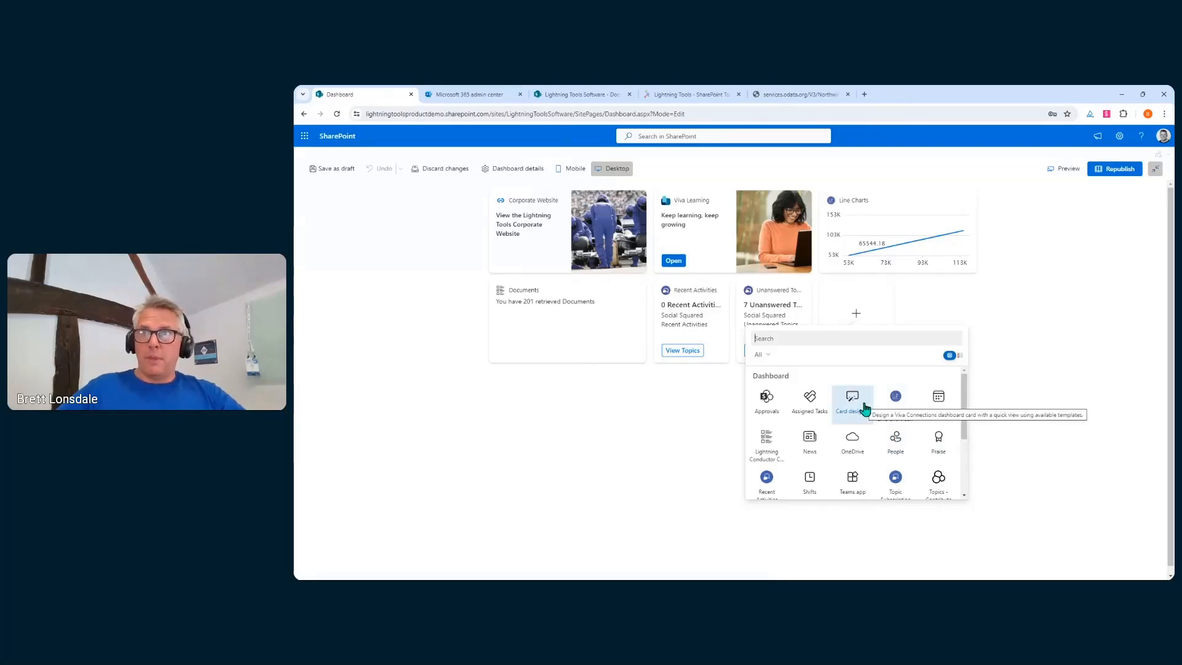
{"action": "scroll", "coordinate": [872, 422], "scroll_direction": "down", "scroll_amount": 1}
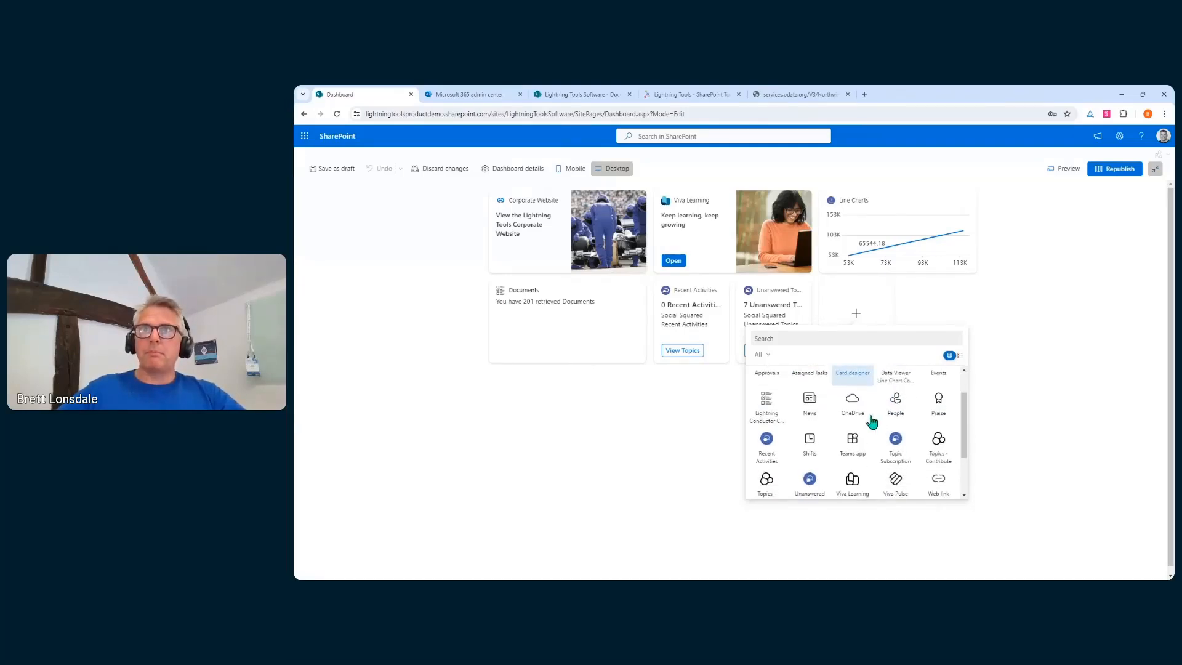
{"action": "scroll", "coordinate": [872, 422], "scroll_direction": "down", "scroll_amount": 2}
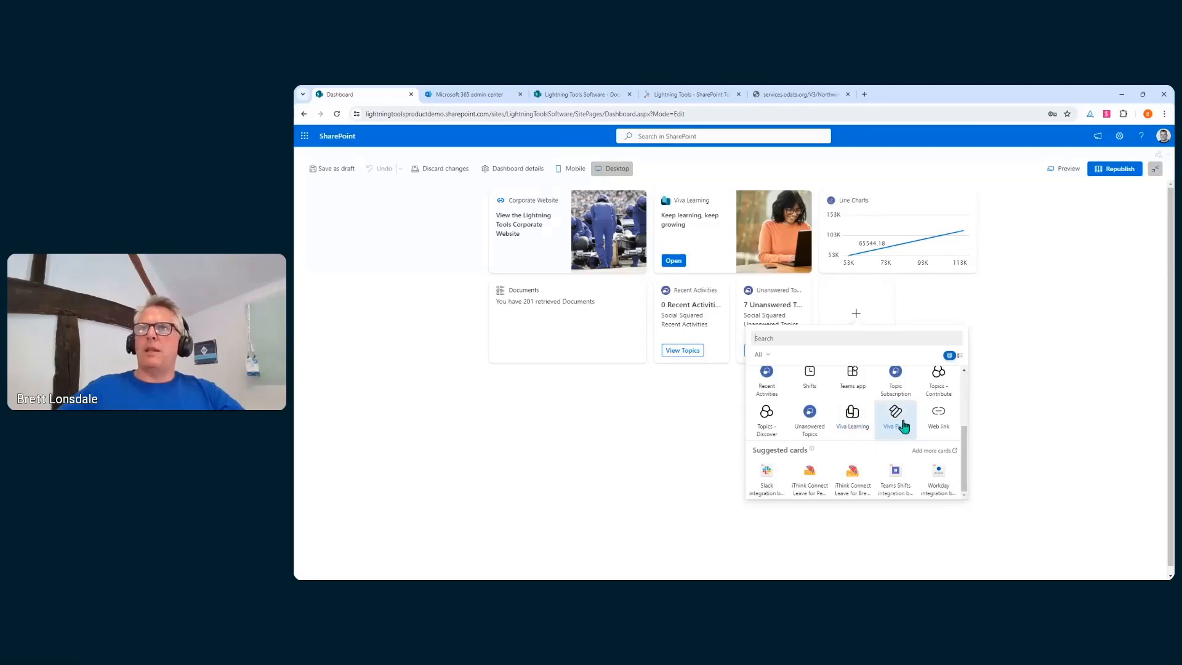
{"action": "scroll", "coordinate": [867, 469], "scroll_direction": "up", "scroll_amount": 1}
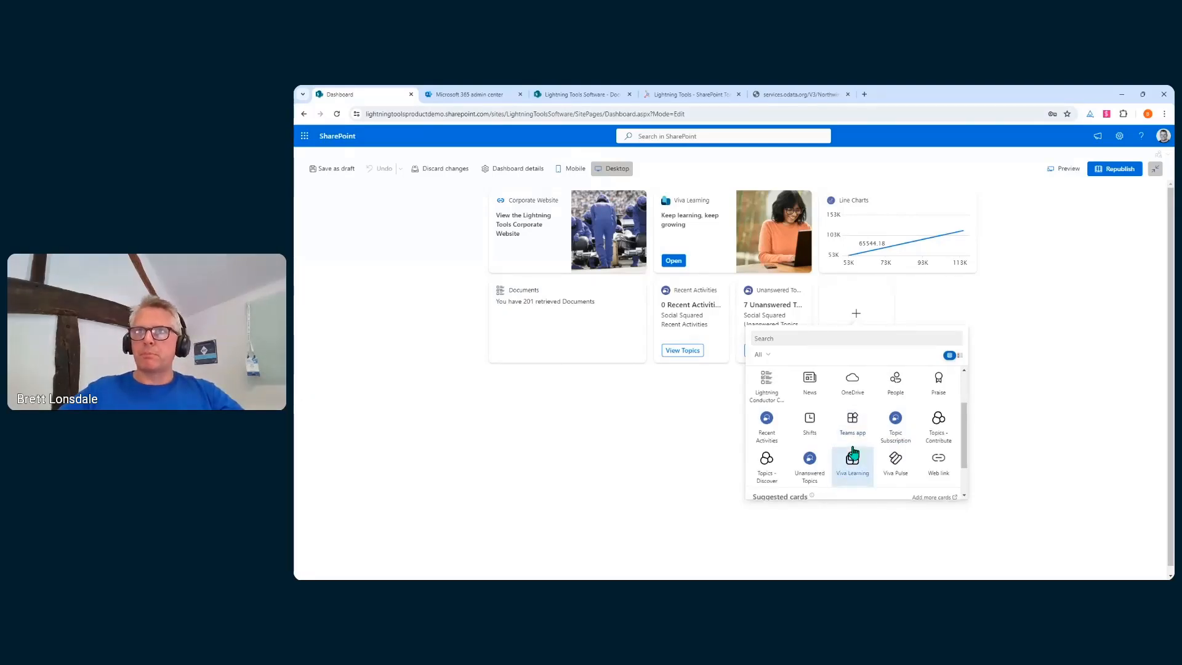
{"action": "scroll", "coordinate": [852, 452], "scroll_direction": "up", "scroll_amount": 2}
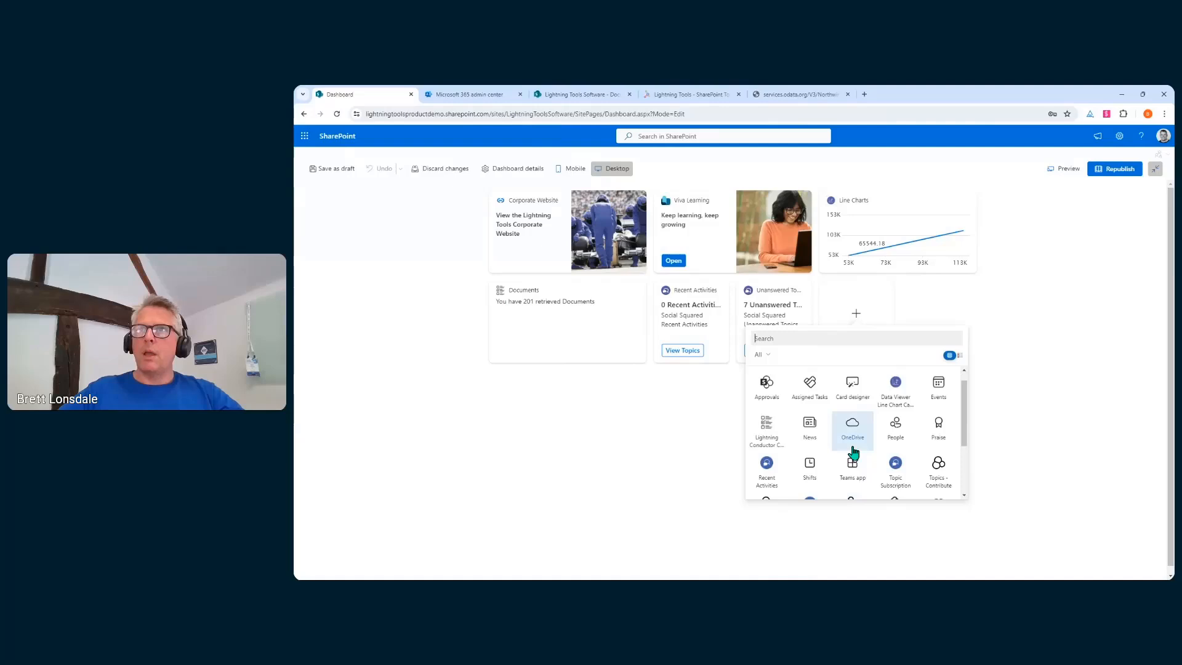
{"action": "left_click", "coordinate": [896, 403]}
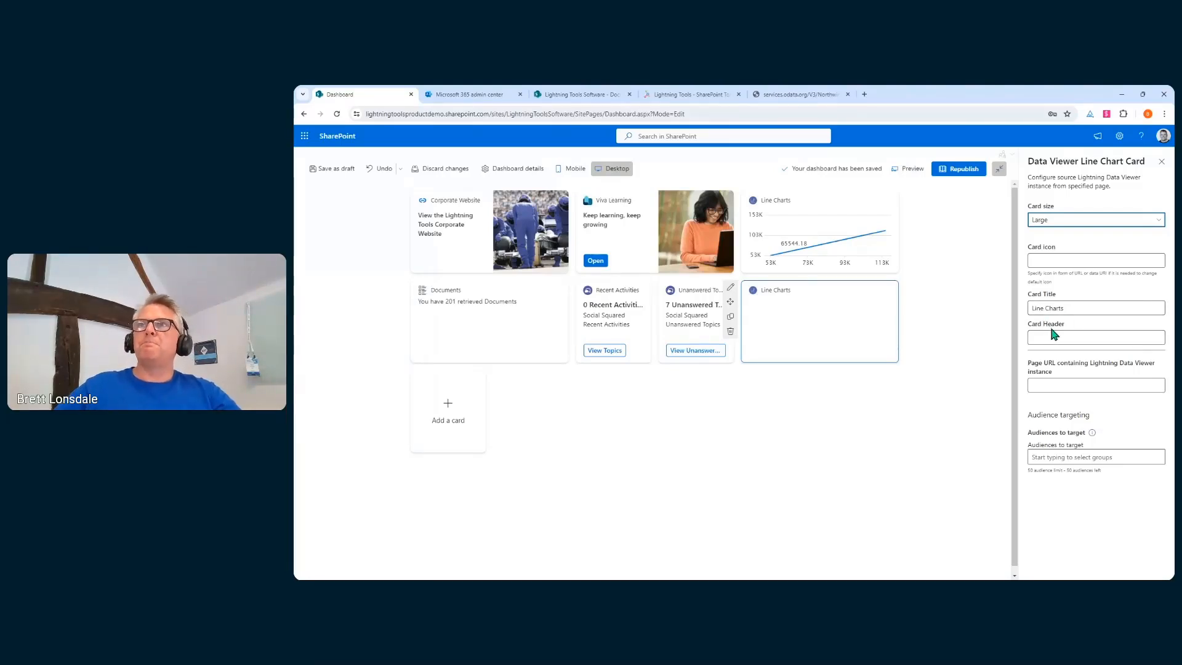
Point the card at the pasted Data Viewer Demo page and its last Lightning Data Viewer instance
{"action": "left_click", "coordinate": [1054, 386]}
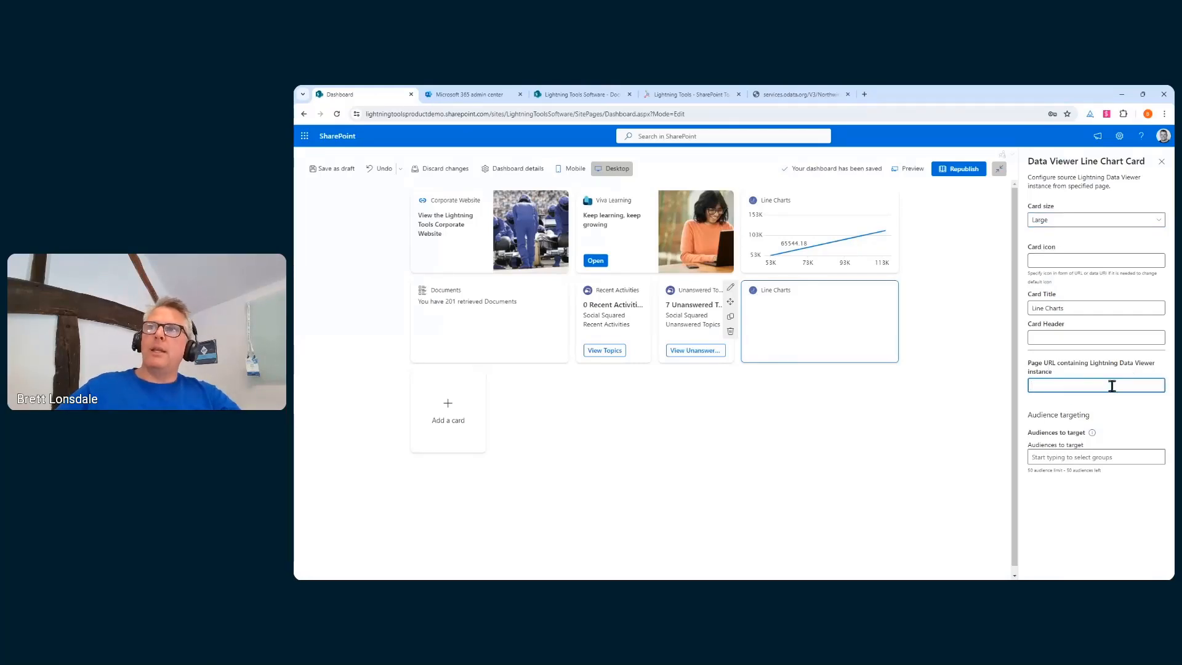
{"action": "key", "text": "ctrl+v"}
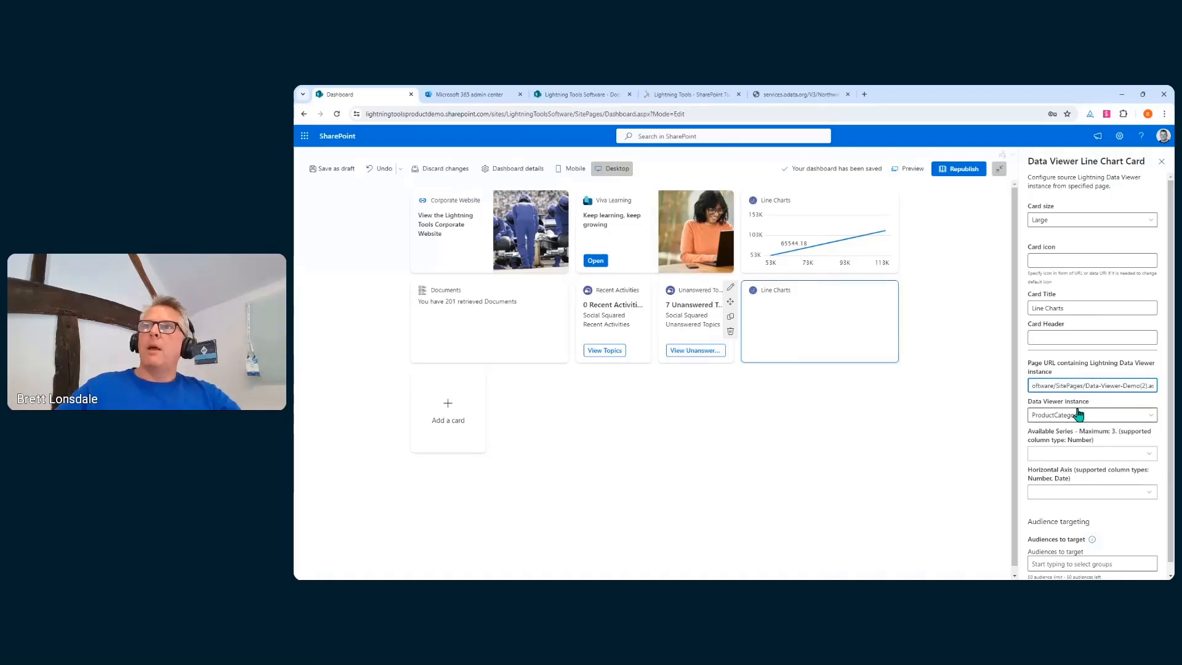
{"action": "left_click", "coordinate": [1057, 417]}
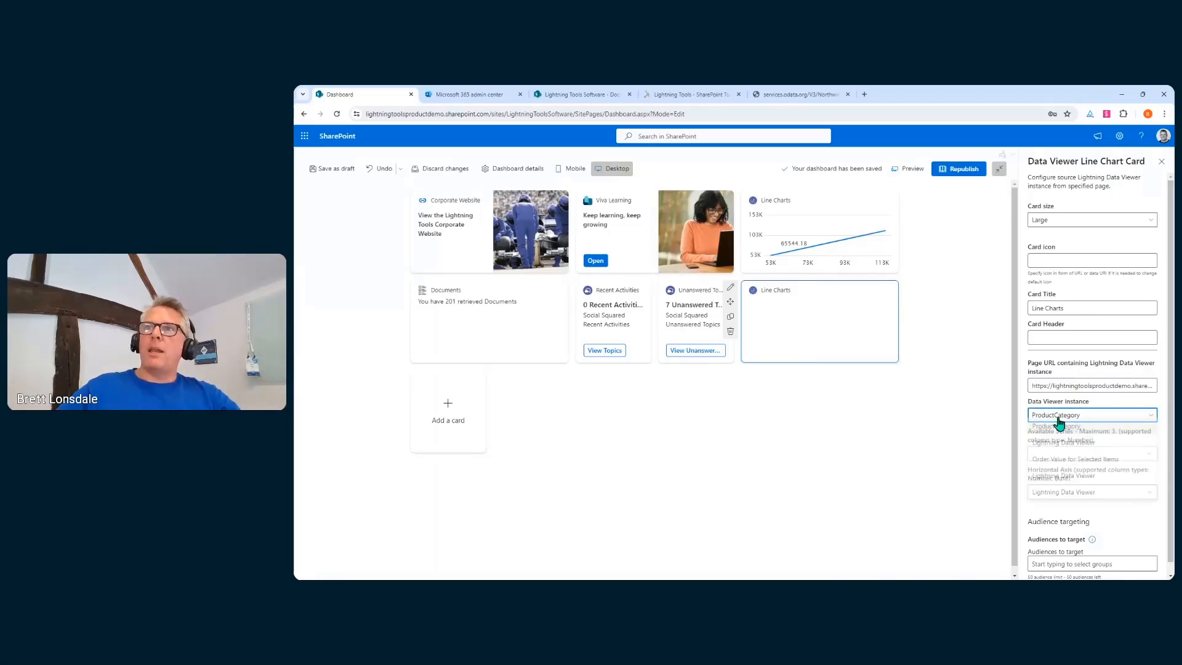
{"action": "left_click", "coordinate": [1059, 417]}
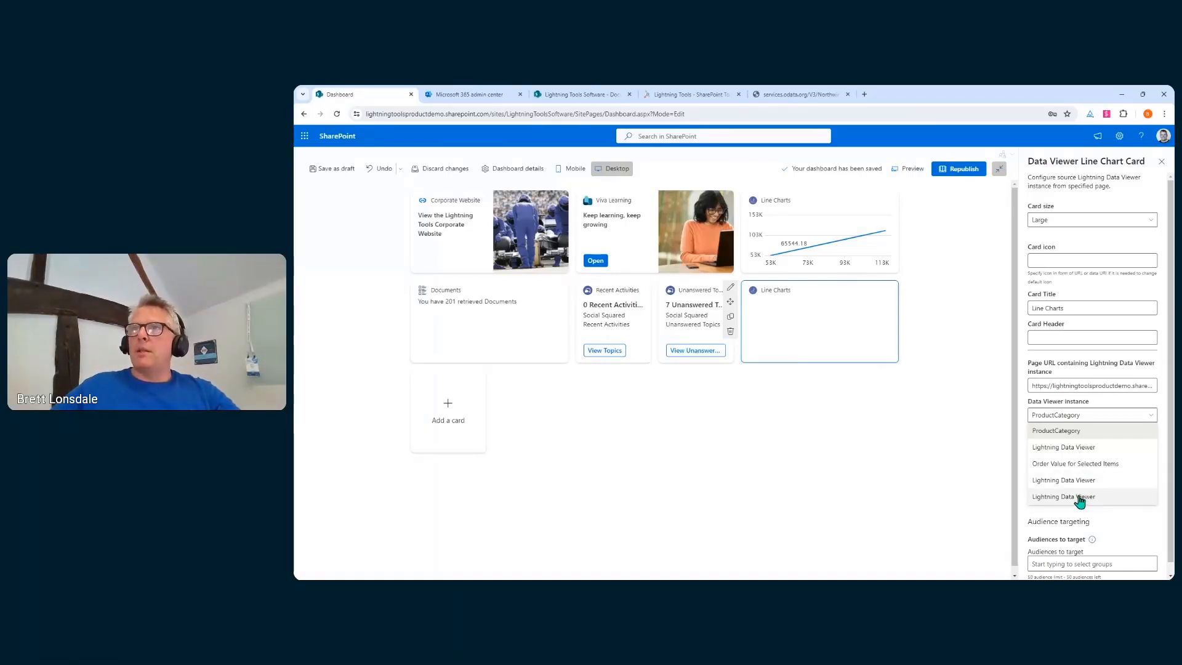
{"action": "left_click", "coordinate": [1078, 449]}
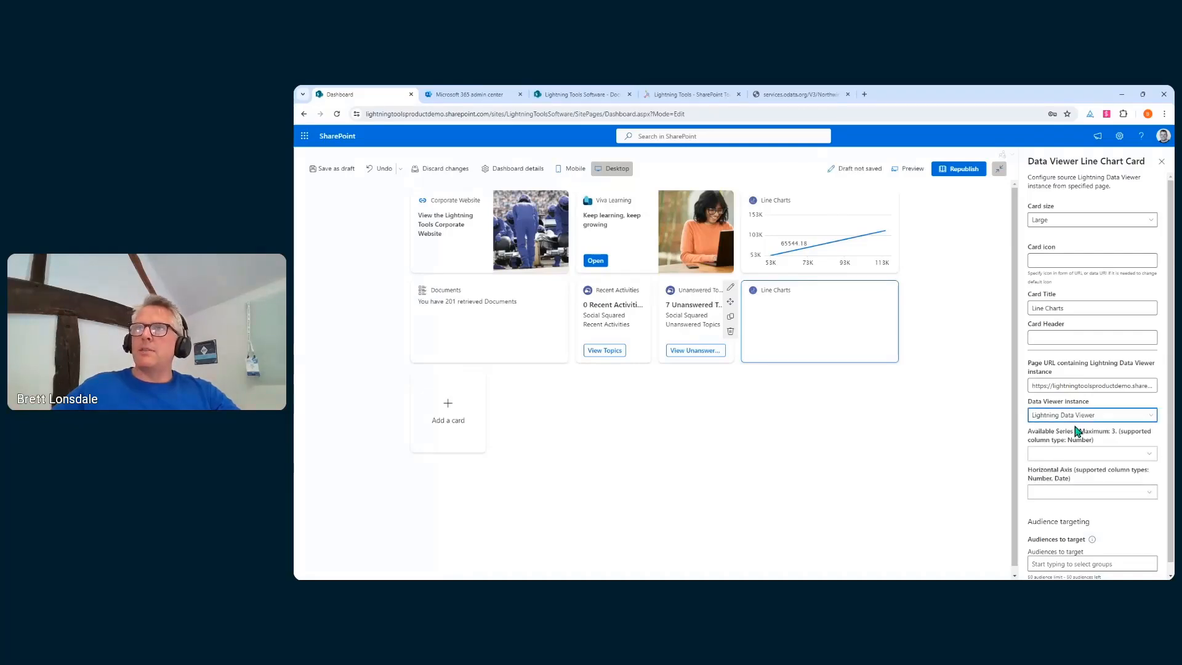
Plot ProductCategoryID as the series with ListPrice on the horizontal axis
{"action": "left_click", "coordinate": [1096, 456]}
{"action": "left_click", "coordinate": [1096, 455]}
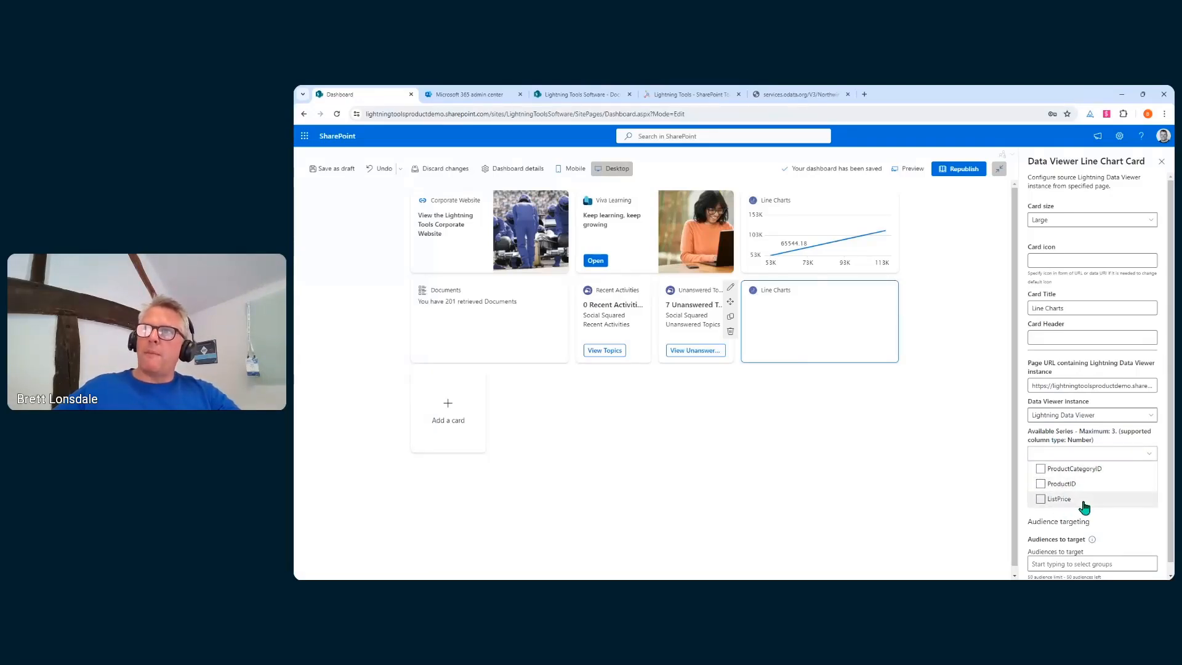
{"action": "left_click", "coordinate": [1043, 471]}
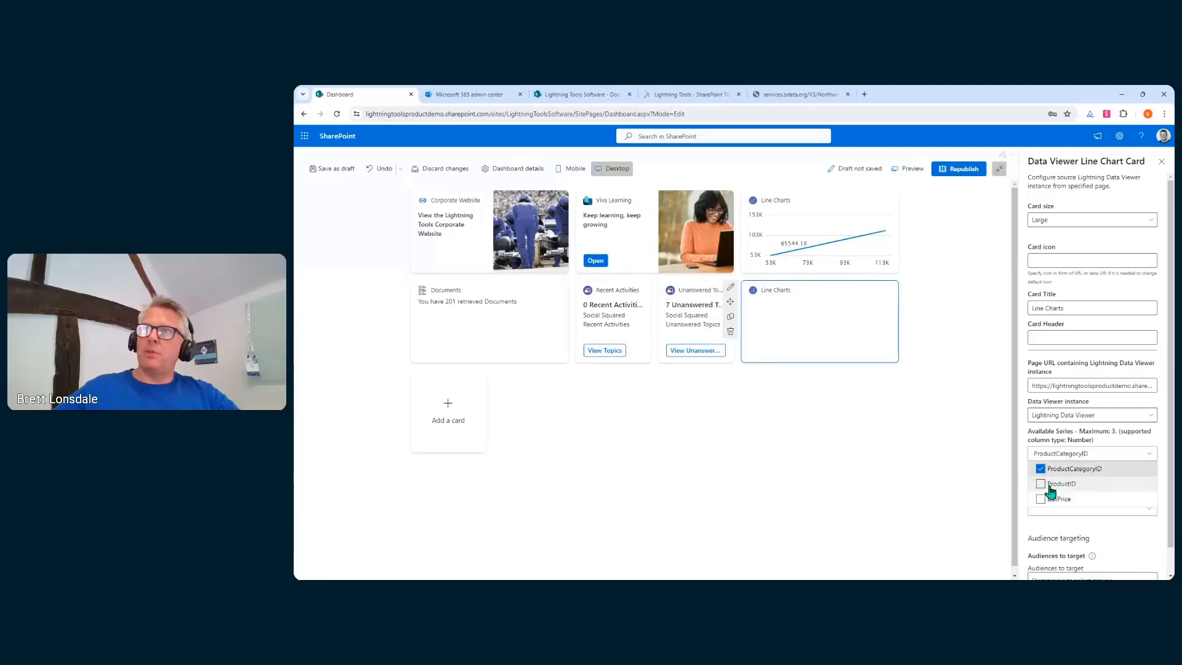
{"action": "left_click", "coordinate": [1112, 457]}
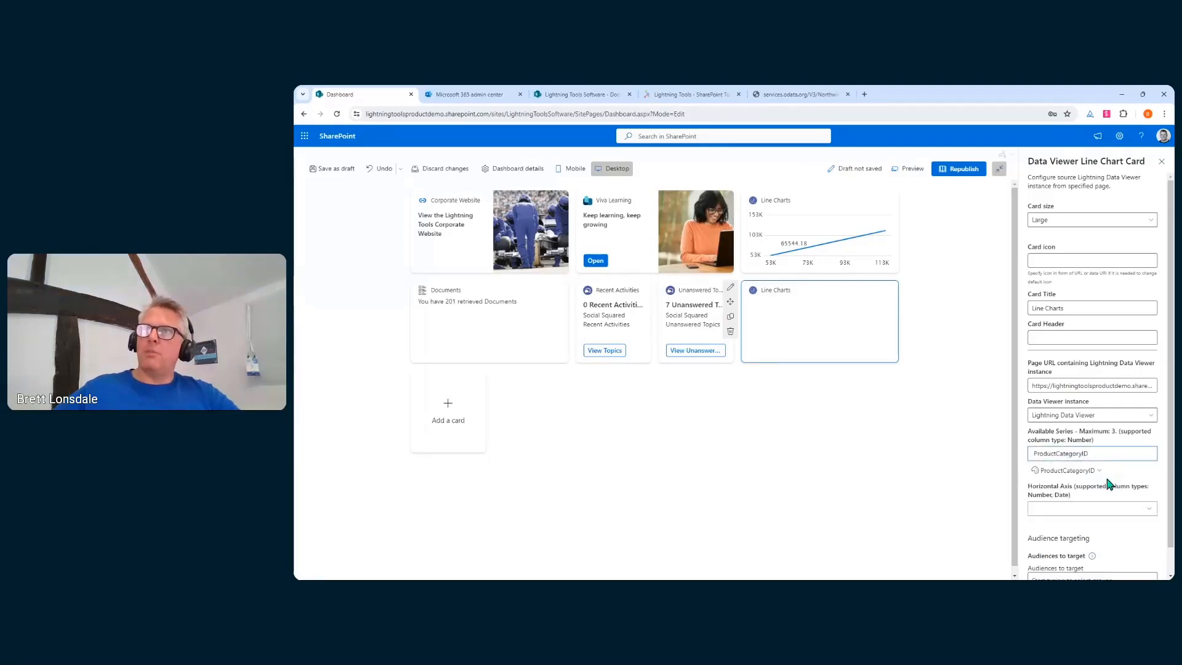
{"action": "left_click", "coordinate": [1080, 507]}
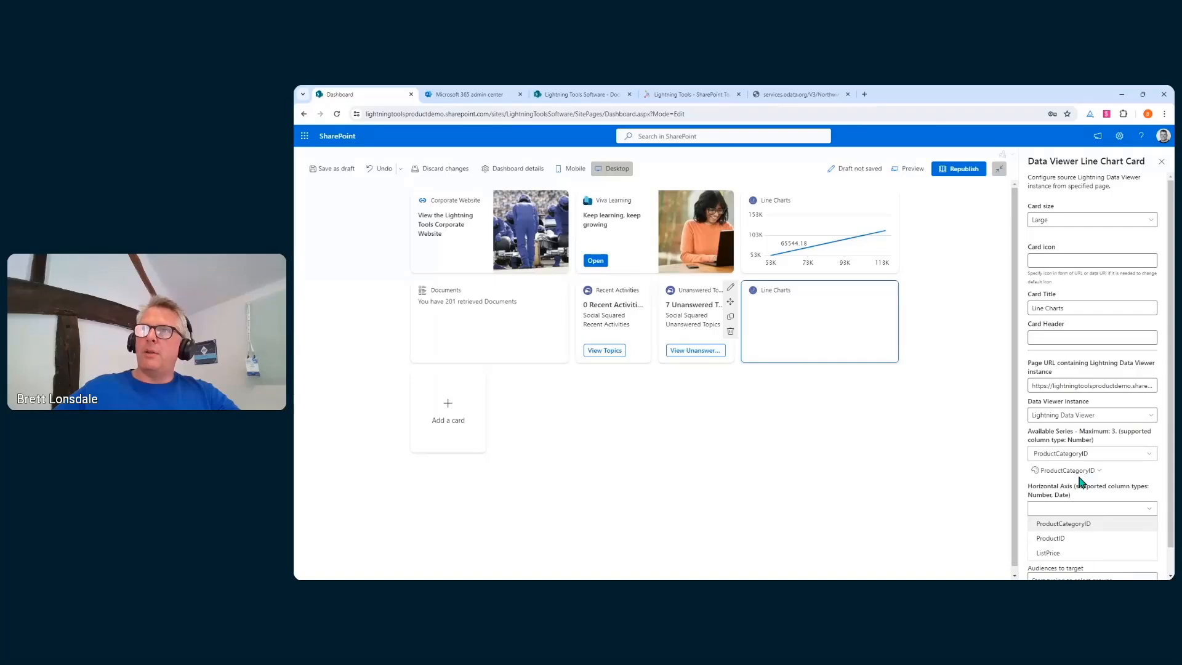
{"action": "left_click", "coordinate": [1049, 553]}
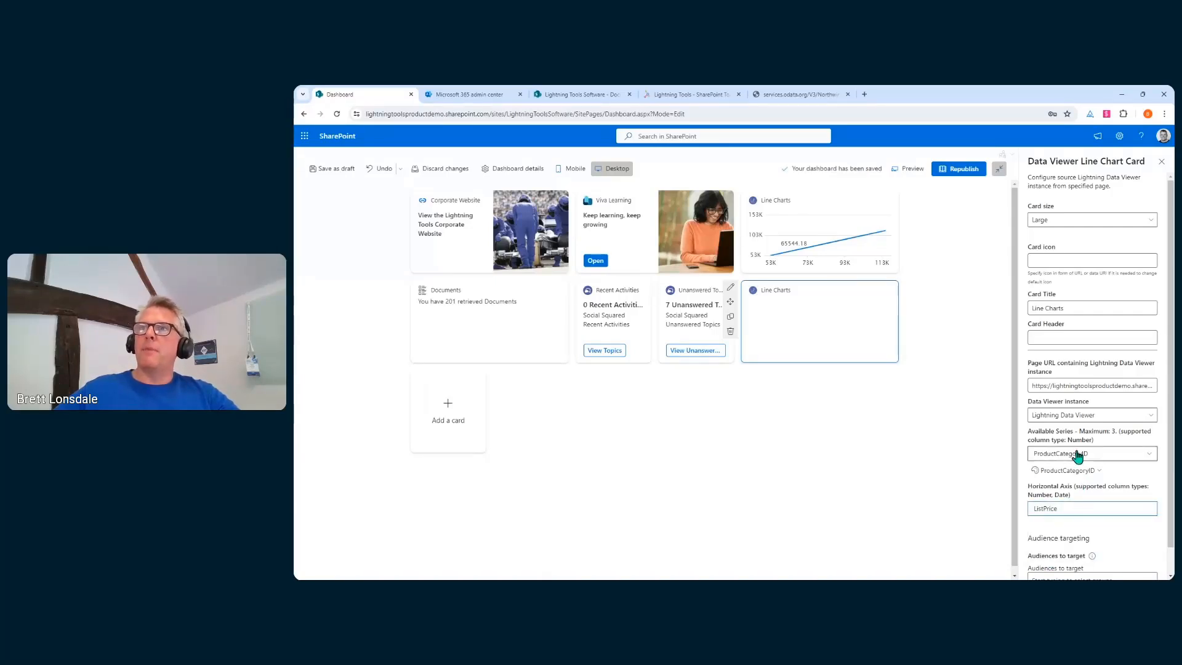
{"action": "scroll", "coordinate": [1077, 456], "scroll_direction": "down", "scroll_amount": 1}
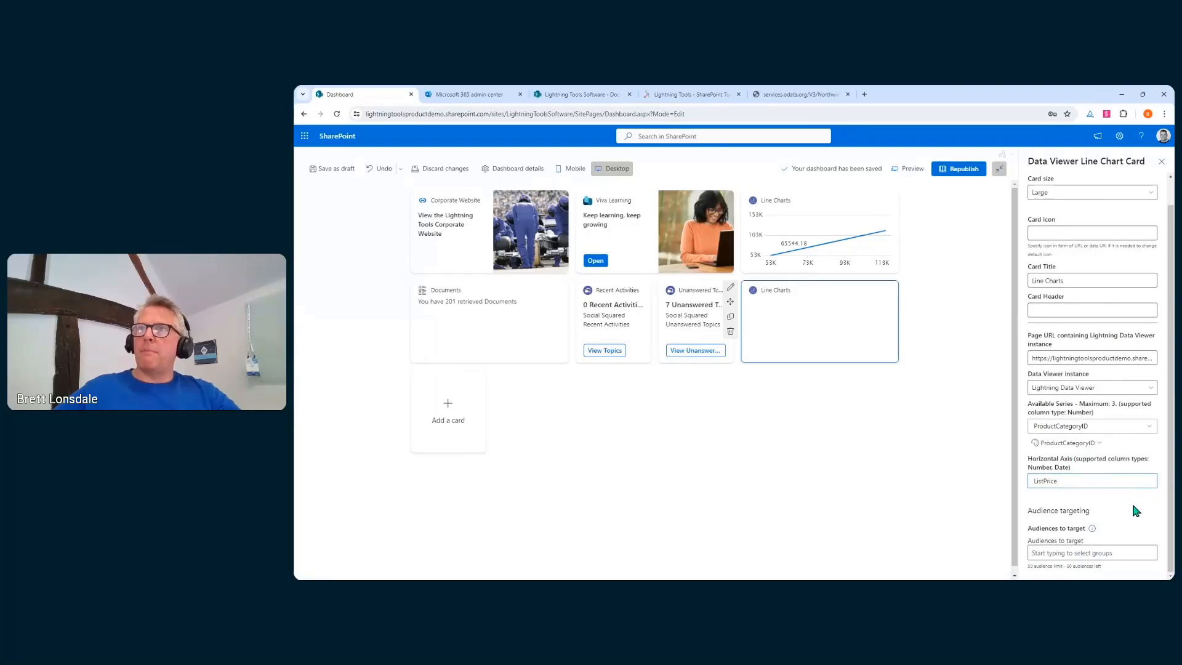
{"action": "scroll", "coordinate": [1132, 510], "scroll_direction": "up", "scroll_amount": 1}
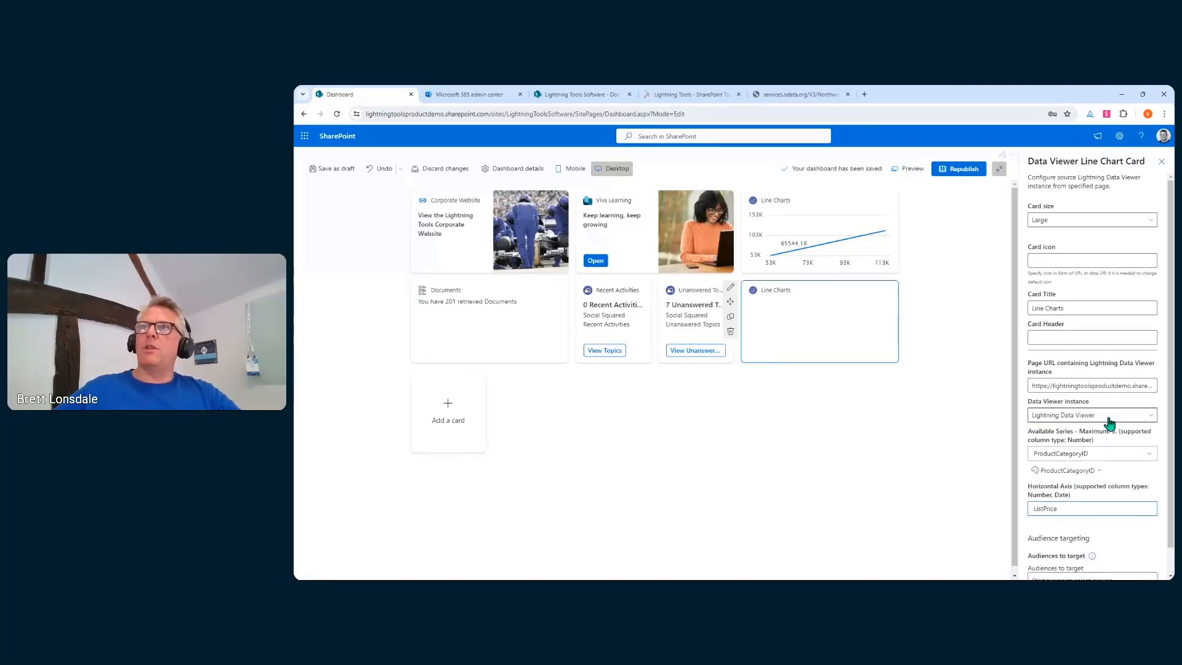
Close the card settings, republish the dashboard, and return it to edit mode
{"action": "left_click", "coordinate": [1162, 165]}
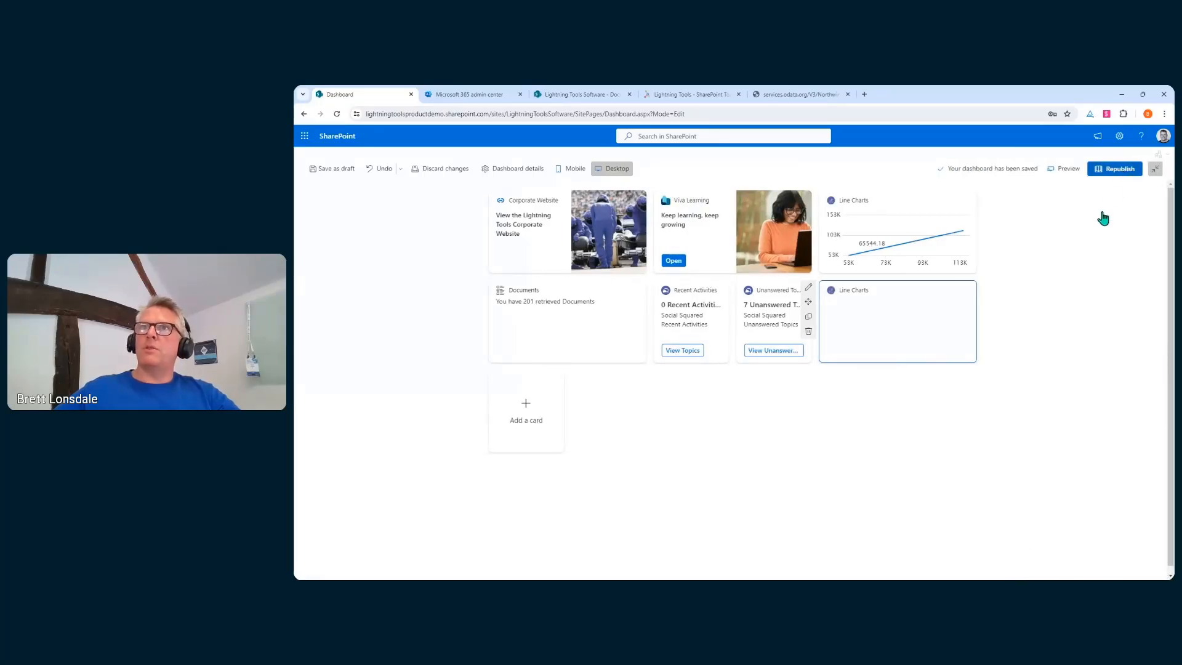
{"action": "left_click", "coordinate": [1112, 169]}
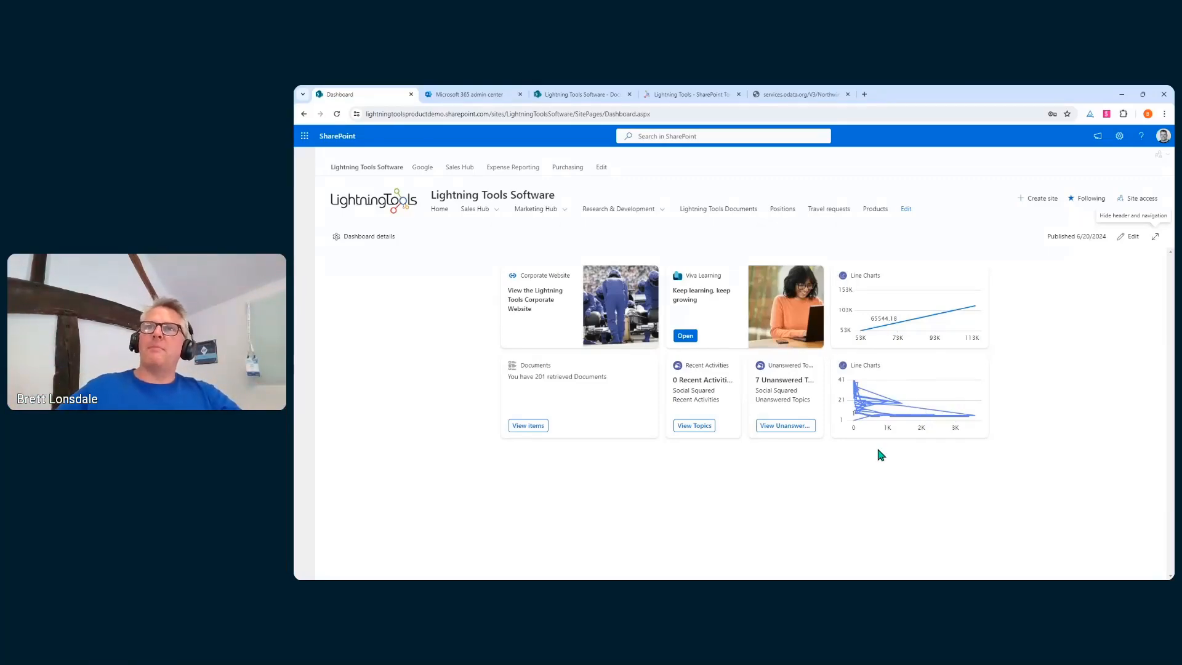
{"action": "left_click", "coordinate": [1131, 236]}
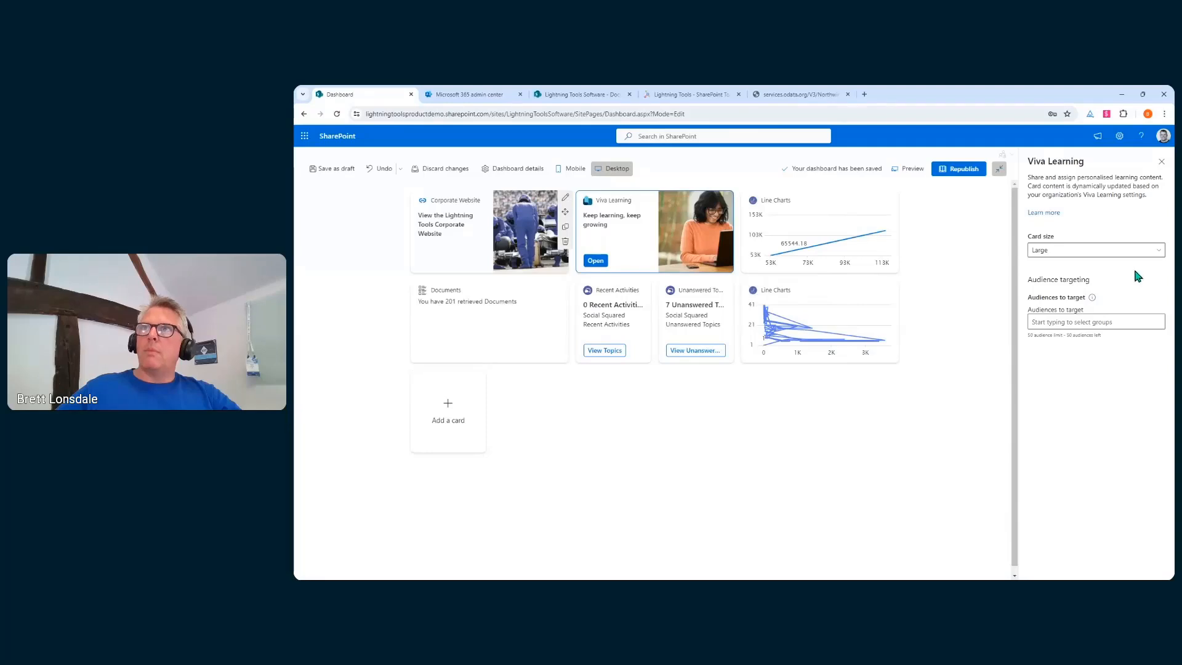
Give the second Line Charts card's ProductCategoryID series a custom red colour and republish
{"action": "left_click", "coordinate": [1161, 163]}
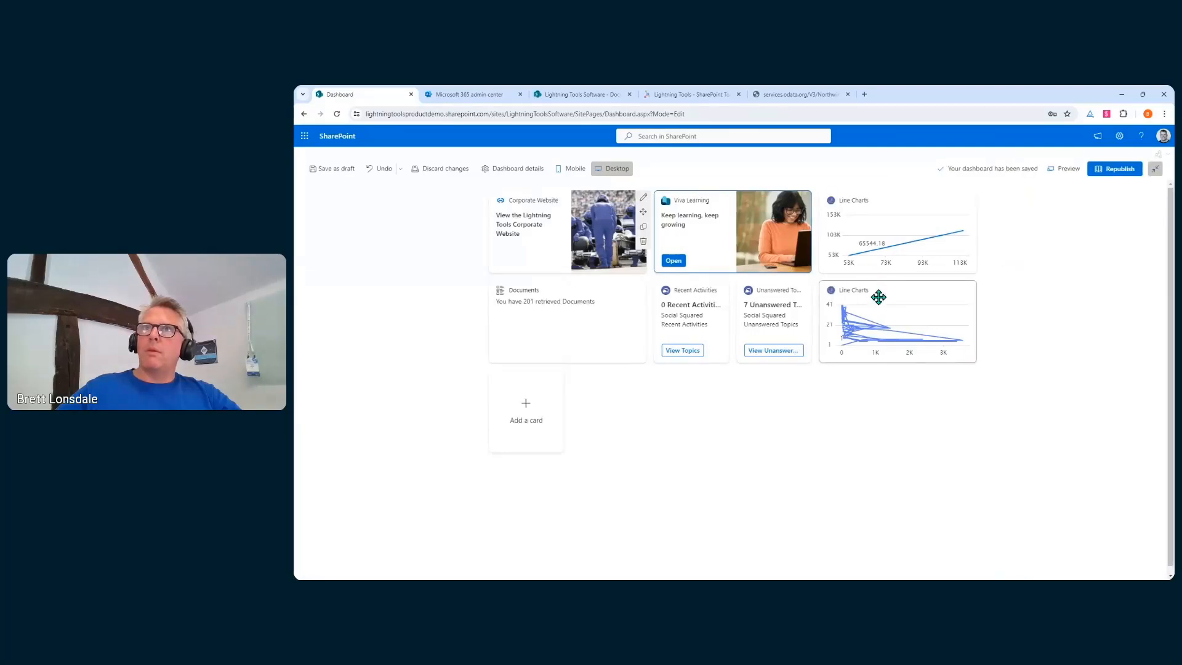
{"action": "left_click", "coordinate": [806, 288]}
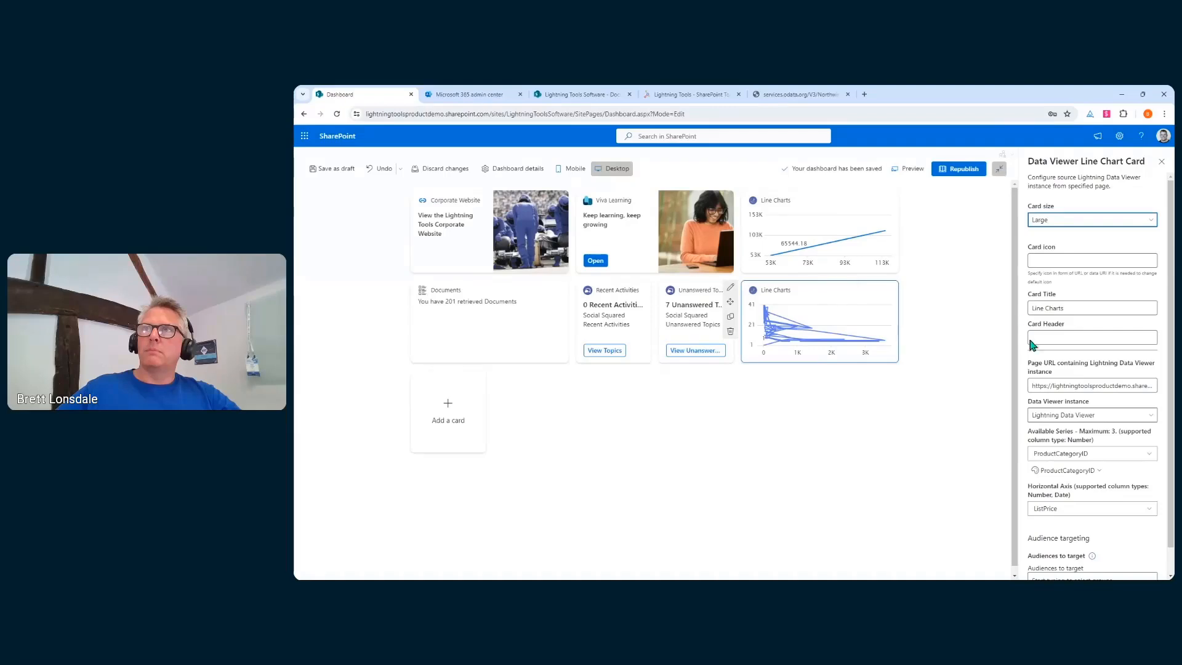
{"action": "left_click", "coordinate": [1086, 471]}
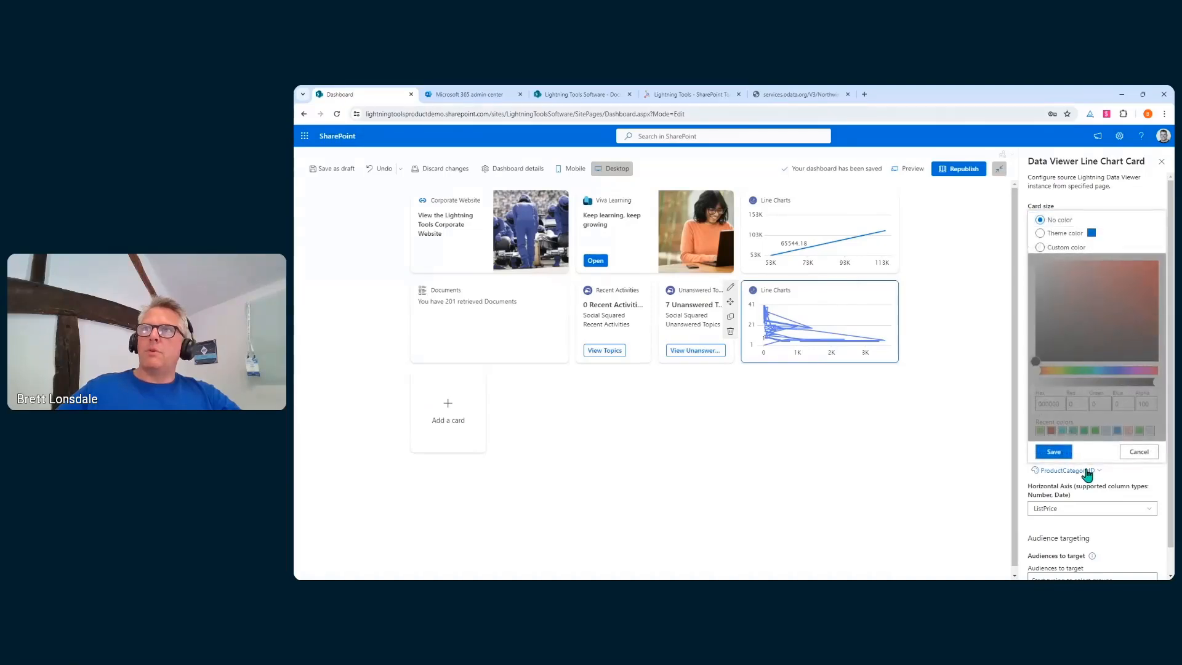
{"action": "left_click", "coordinate": [1045, 248]}
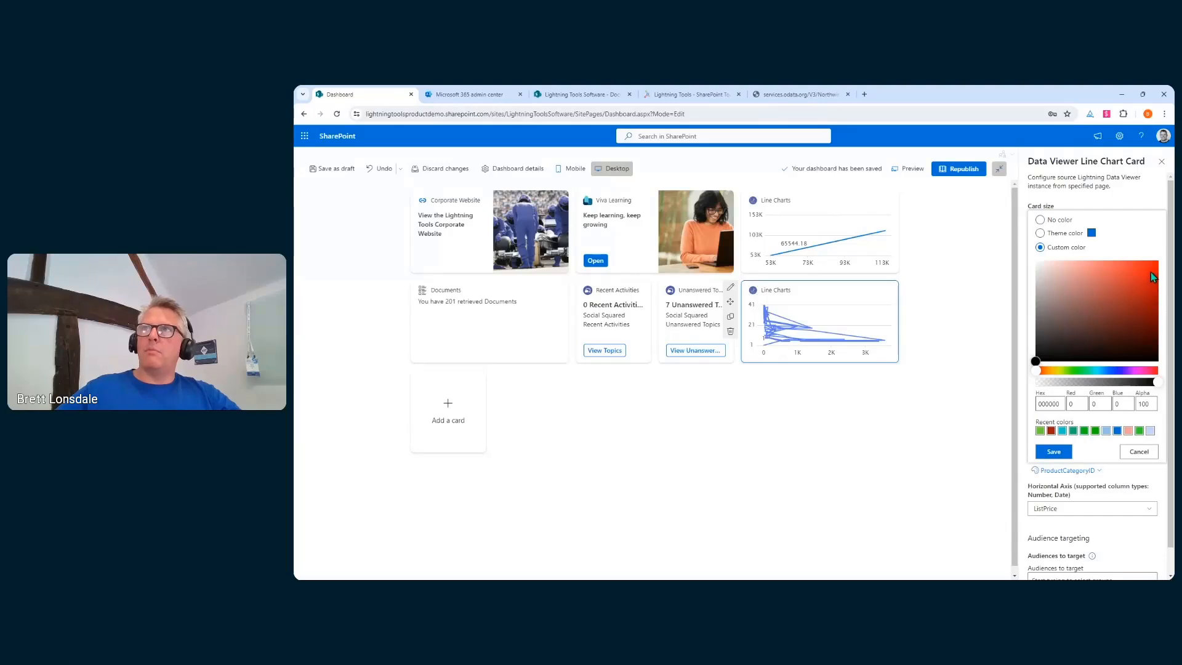
{"action": "left_click", "coordinate": [1152, 277]}
{"action": "left_click", "coordinate": [1053, 452]}
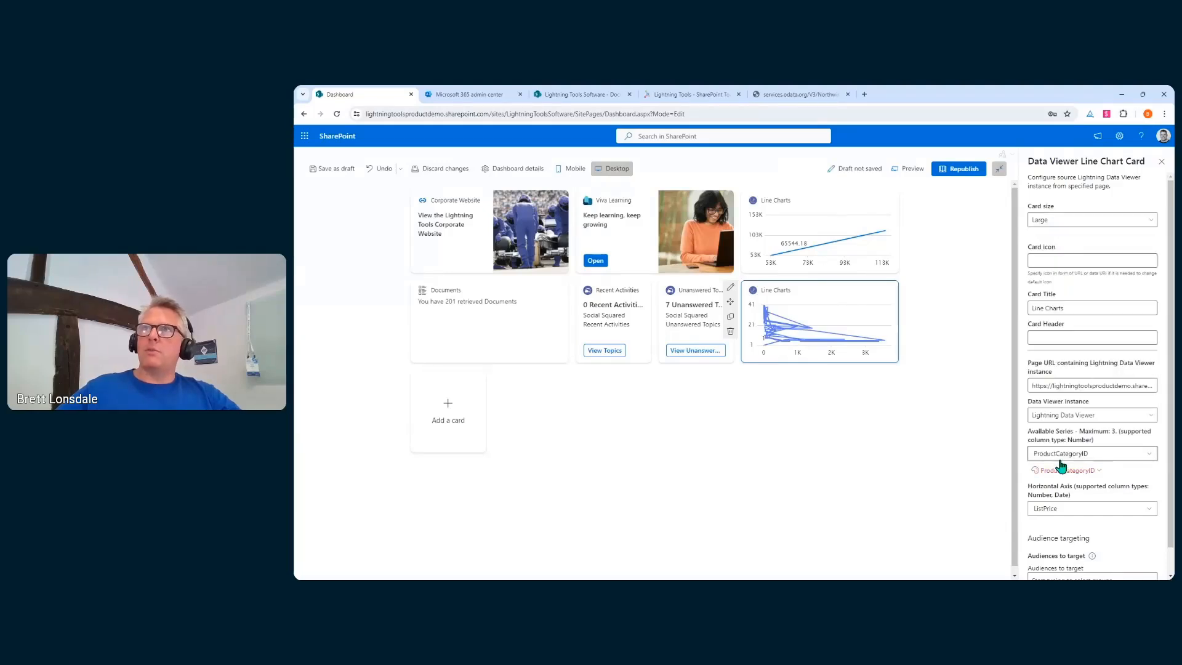
{"action": "scroll", "coordinate": [1065, 455], "scroll_direction": "down", "scroll_amount": 1}
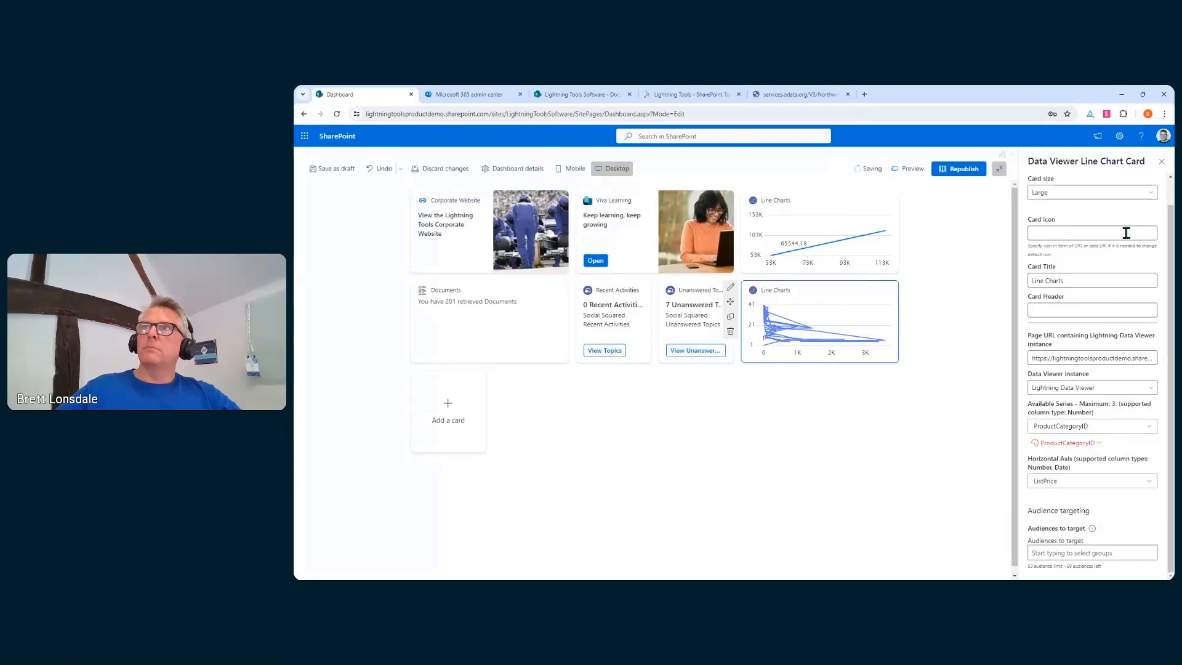
{"action": "left_click", "coordinate": [1161, 162]}
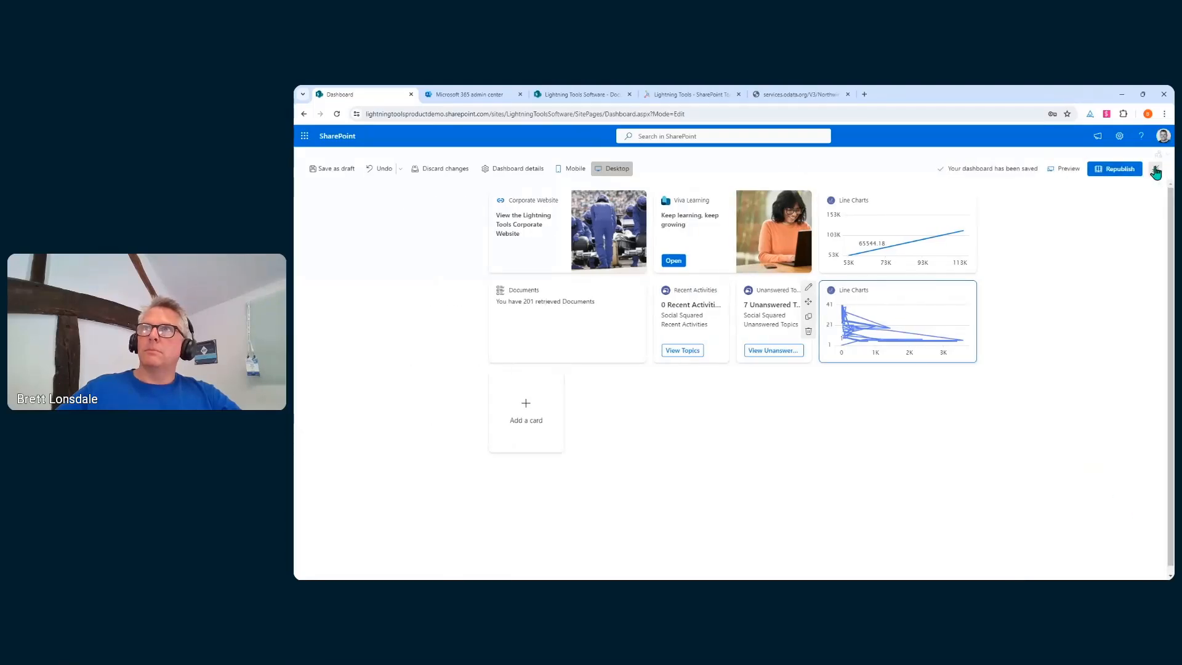
{"action": "left_click", "coordinate": [1117, 176]}
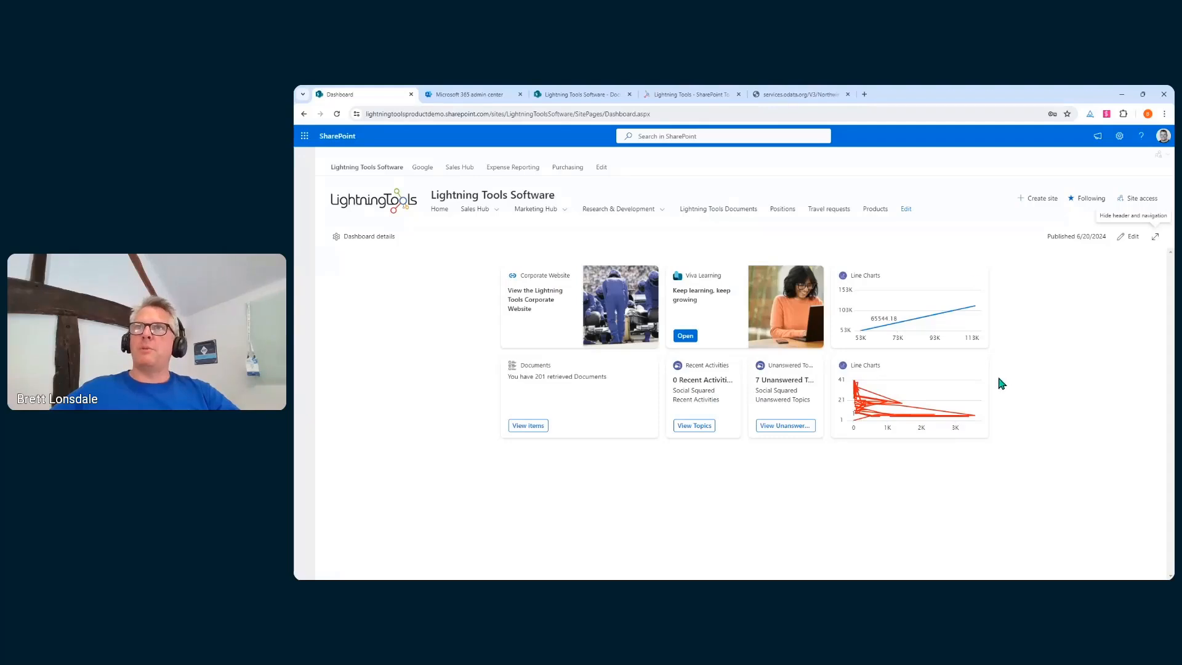
Go to the Lightning Tools Software site's Home page
{"action": "left_click", "coordinate": [440, 209]}
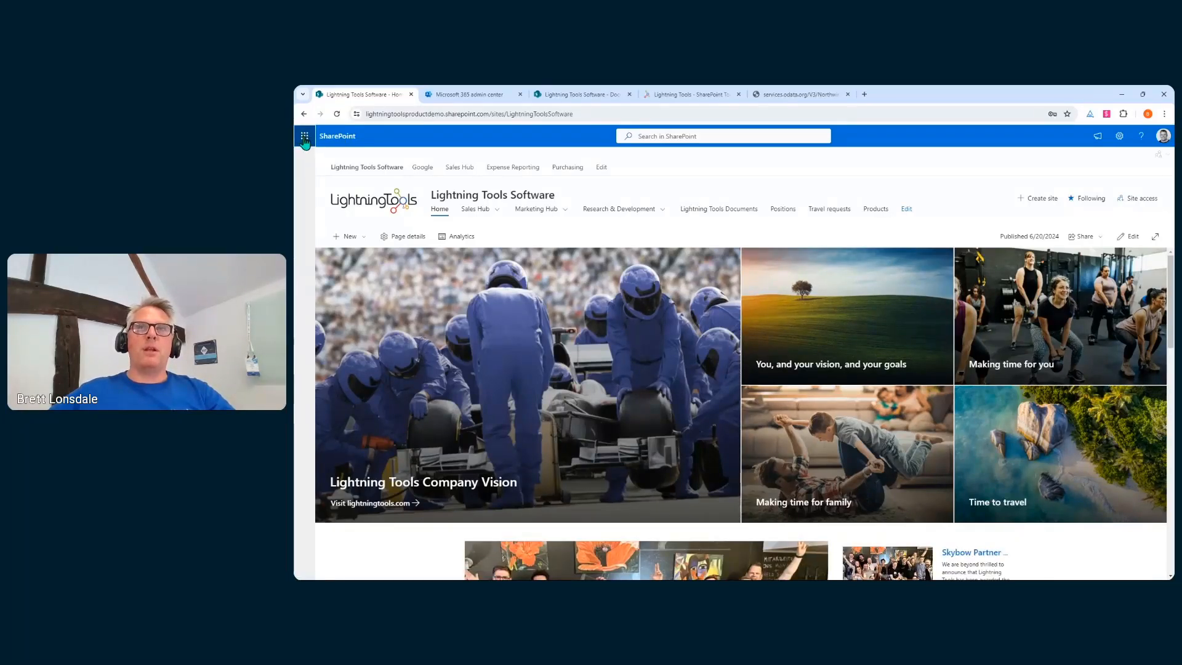
Open Teams from the app launcher in a new browser tab, then return to the SharePoint tab
{"action": "left_click", "coordinate": [304, 136]}
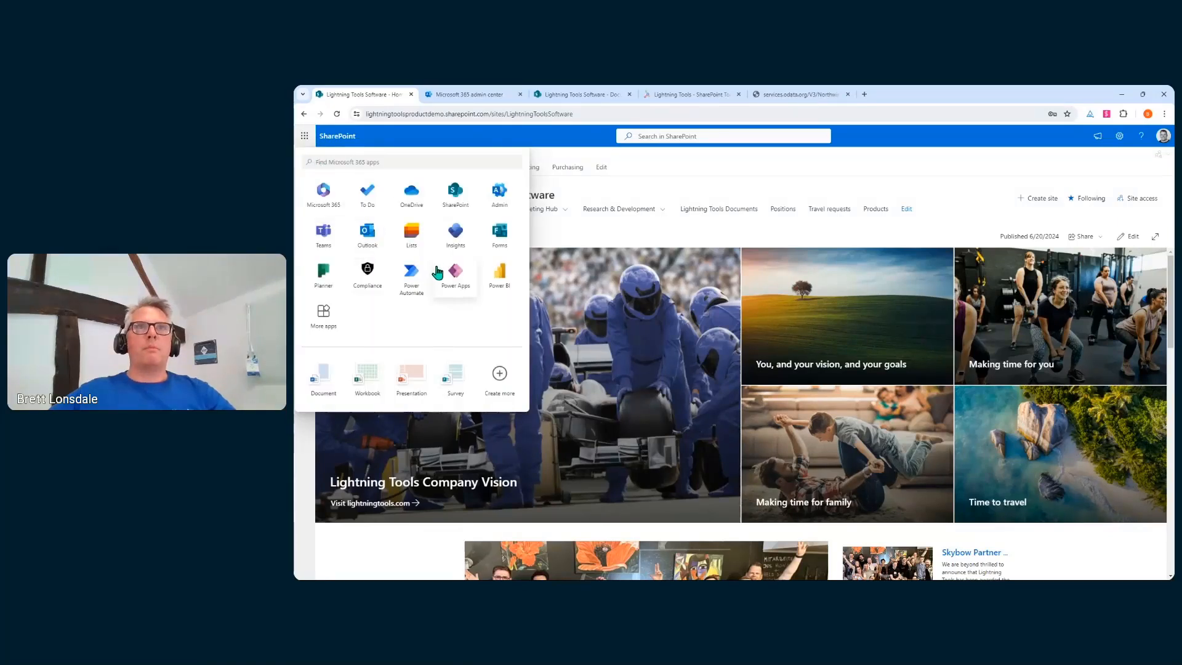
{"action": "right_click", "coordinate": [338, 236]}
{"action": "left_click", "coordinate": [377, 236]}
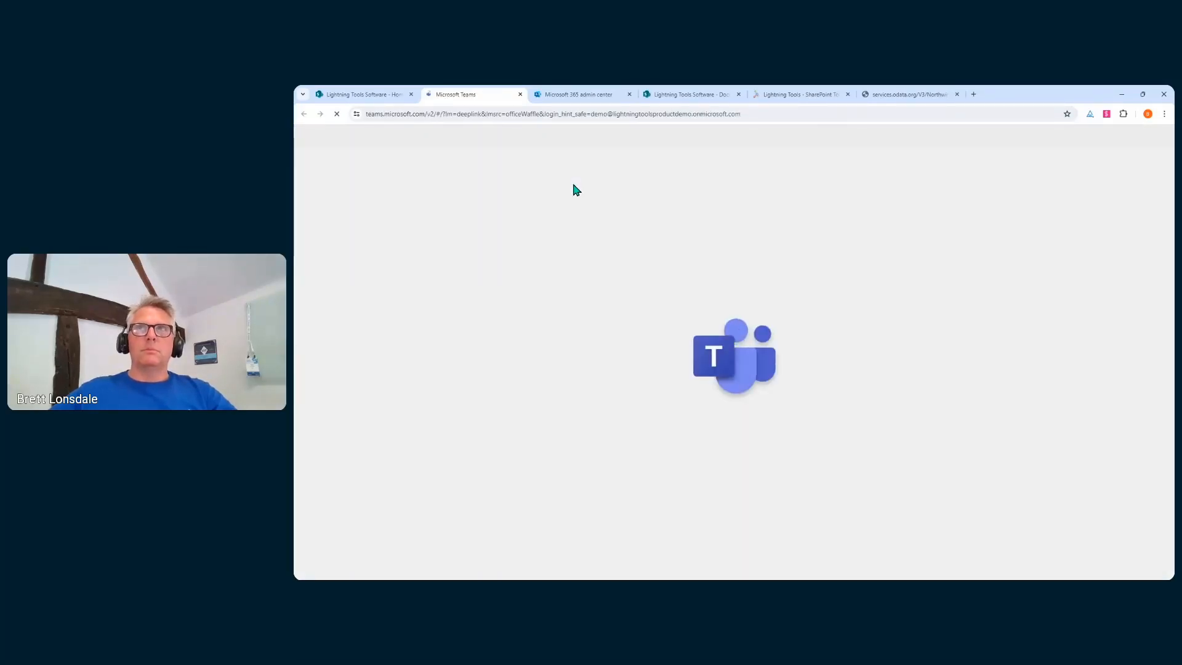
{"action": "left_click", "coordinate": [369, 95]}
Close the app launcher and put the home page into edit mode
{"action": "left_click", "coordinate": [635, 223]}
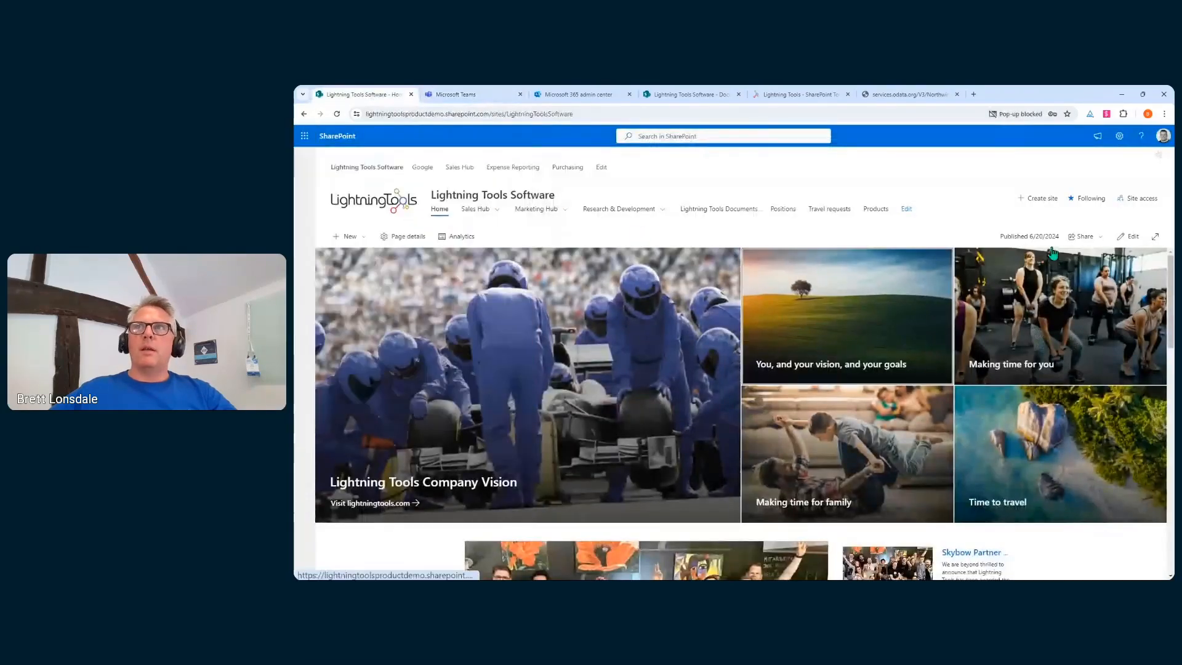
{"action": "scroll", "coordinate": [1066, 259], "scroll_direction": "down", "scroll_amount": 4}
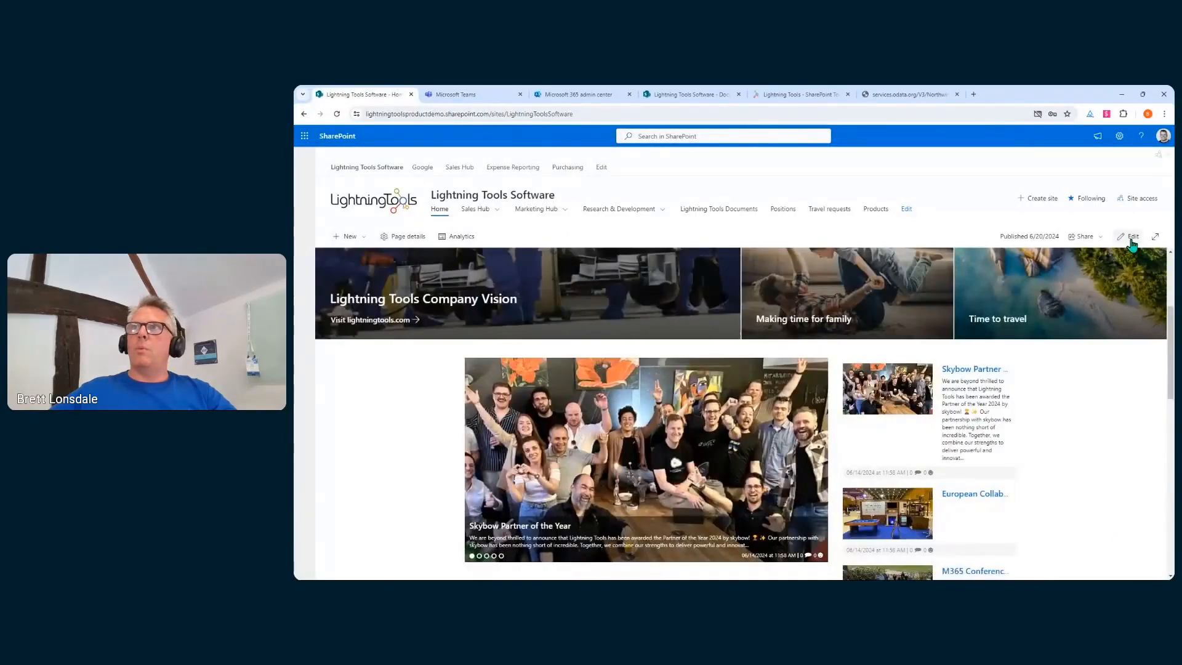
{"action": "left_click", "coordinate": [1128, 238]}
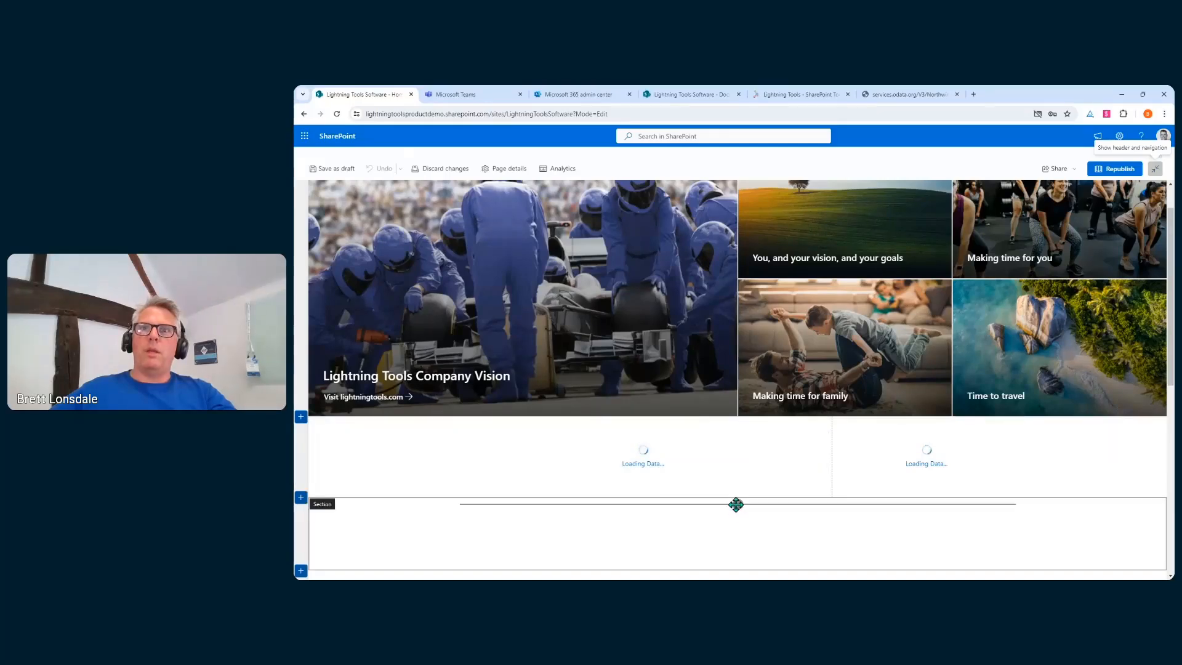
{"action": "scroll", "coordinate": [732, 435], "scroll_direction": "down", "scroll_amount": 2}
{"action": "scroll", "coordinate": [739, 455], "scroll_direction": "down", "scroll_amount": 3}
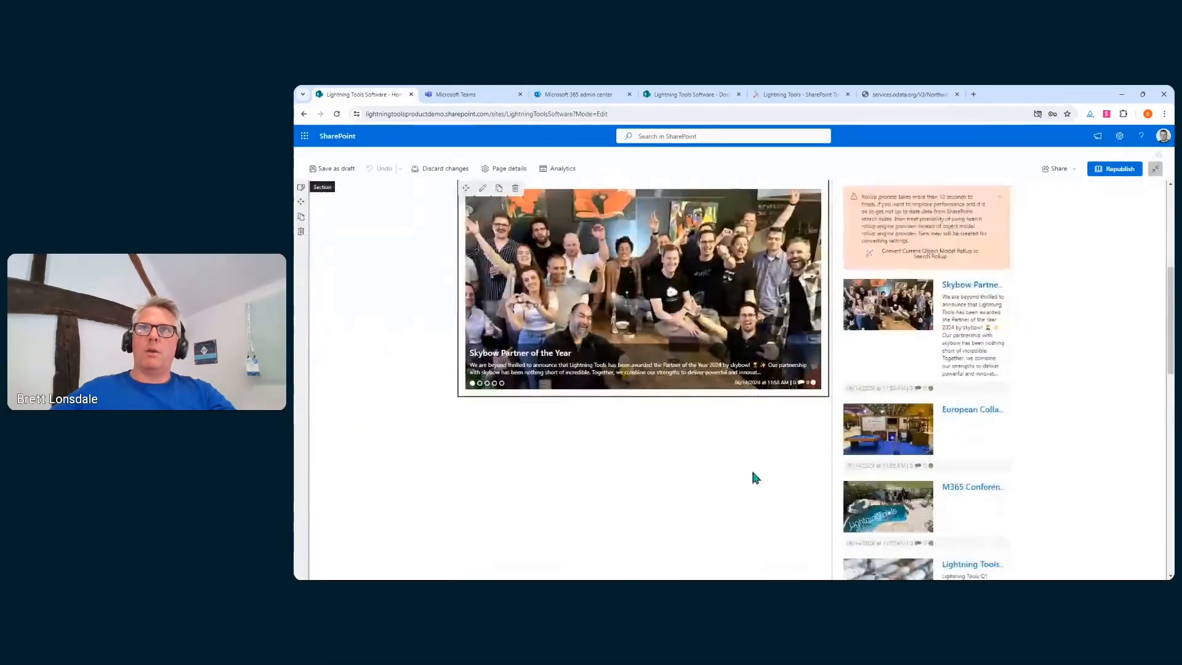
{"action": "scroll", "coordinate": [712, 366], "scroll_direction": "up", "scroll_amount": 4}
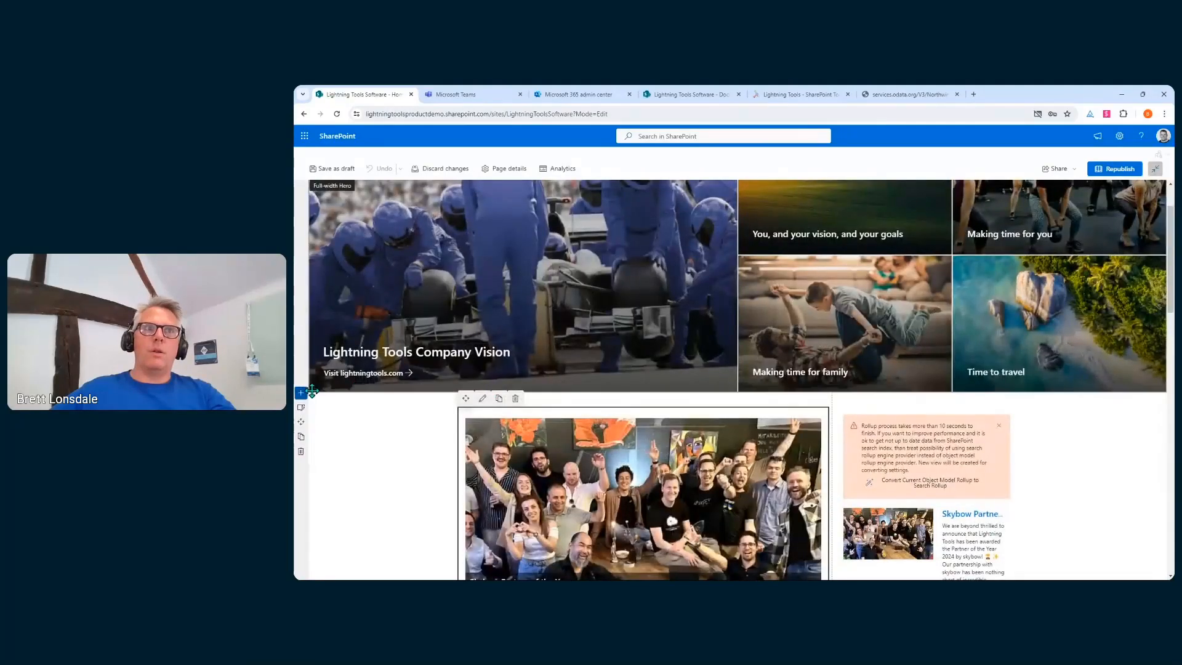
Add a one-column section under the hero holding the Dashboard for Viva Connections web part
{"action": "left_click", "coordinate": [301, 393]}
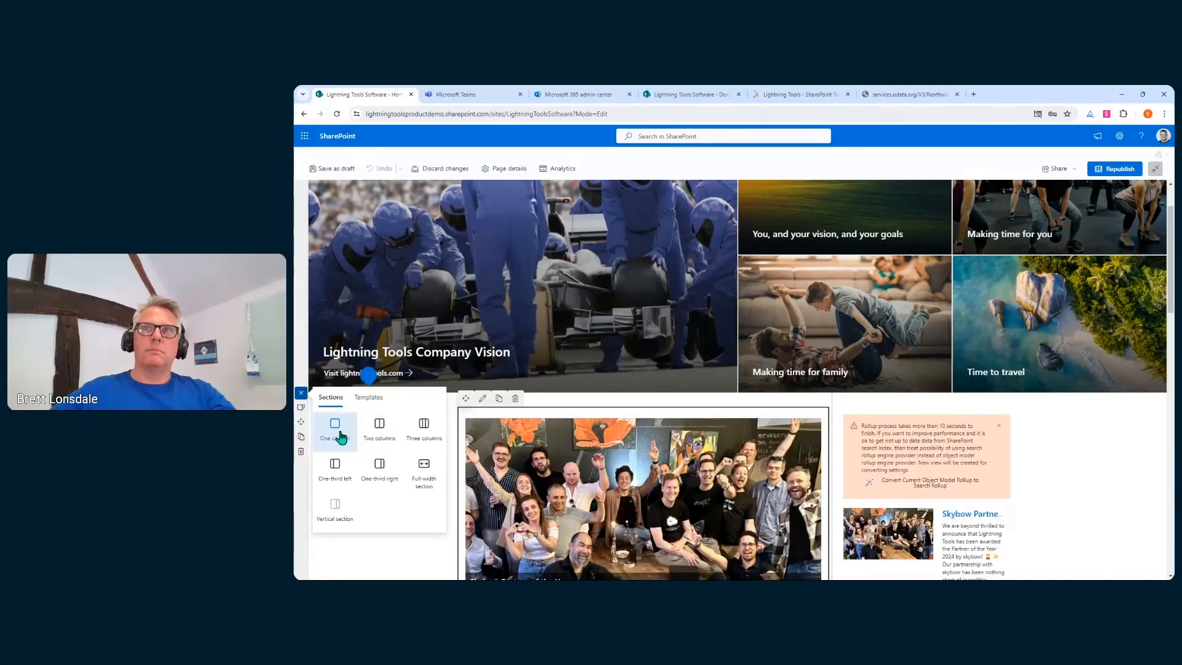
{"action": "left_click", "coordinate": [338, 434]}
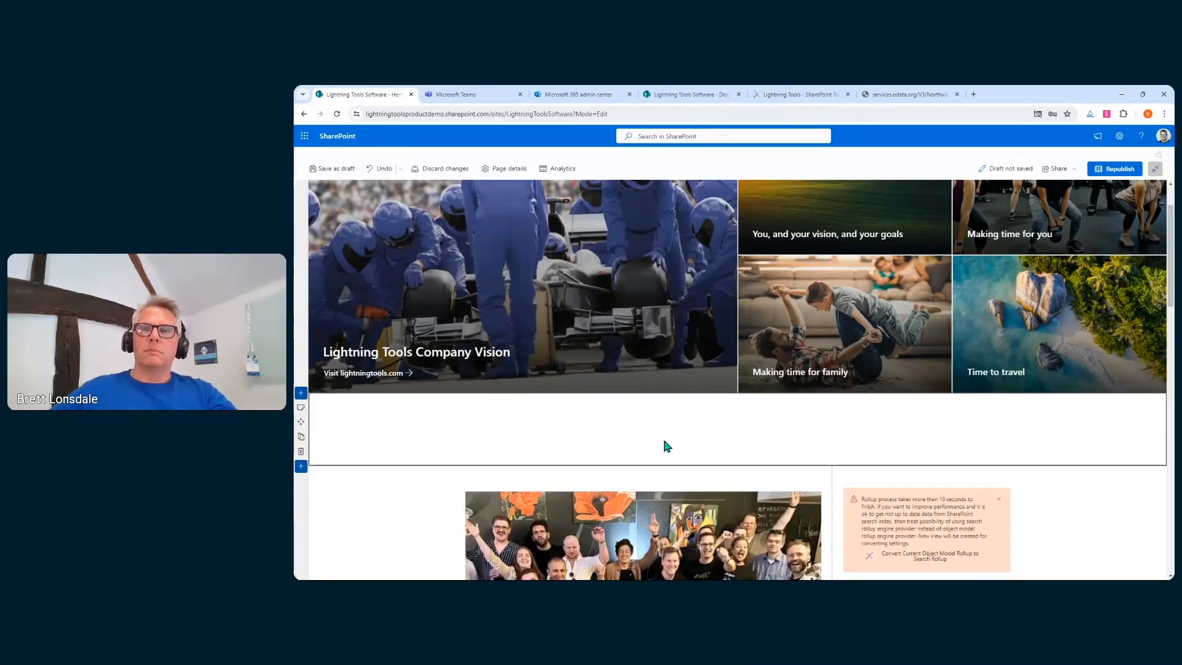
{"action": "left_click", "coordinate": [738, 401]}
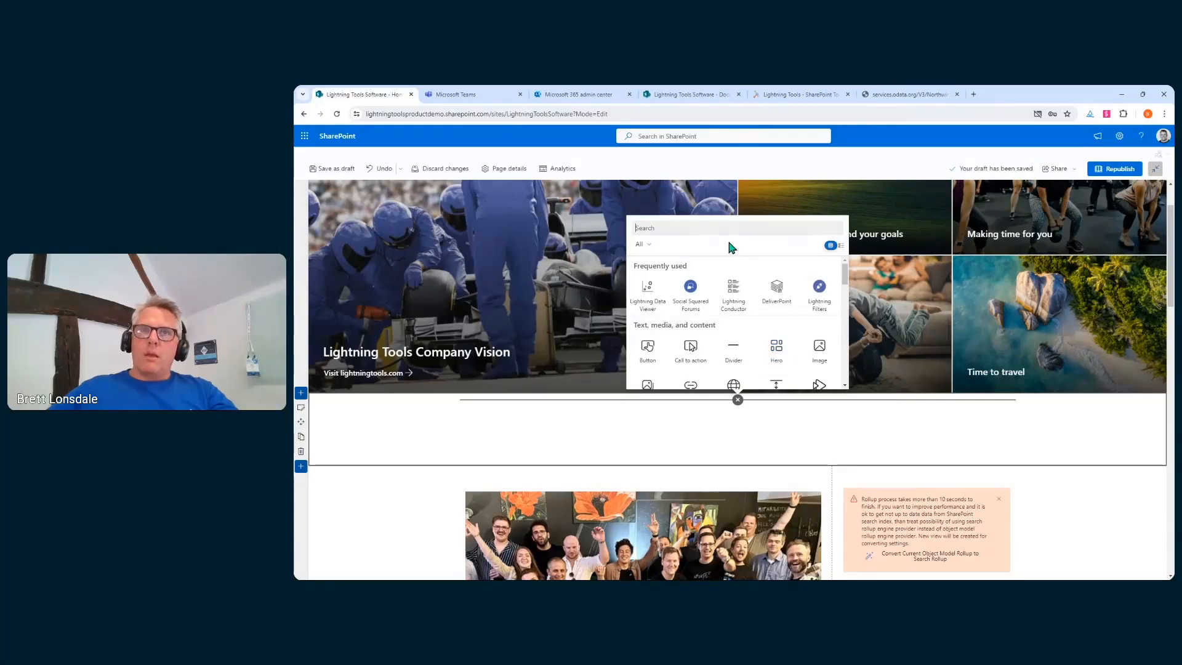
{"action": "type", "text": "viv"}
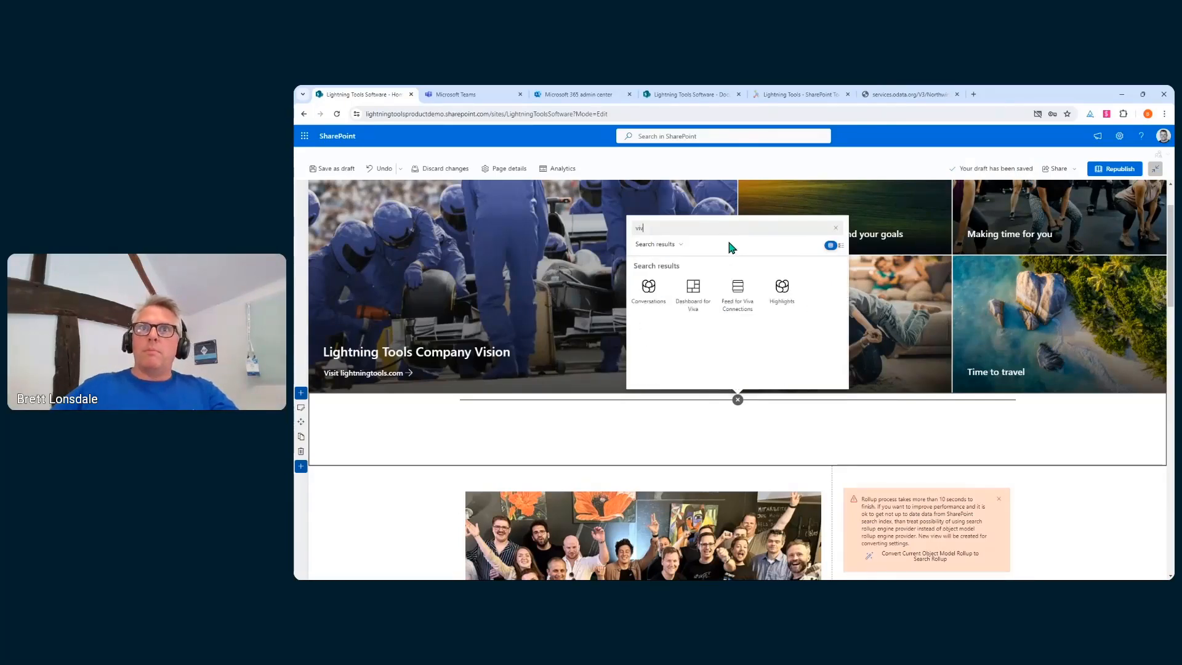
{"action": "left_click", "coordinate": [701, 306]}
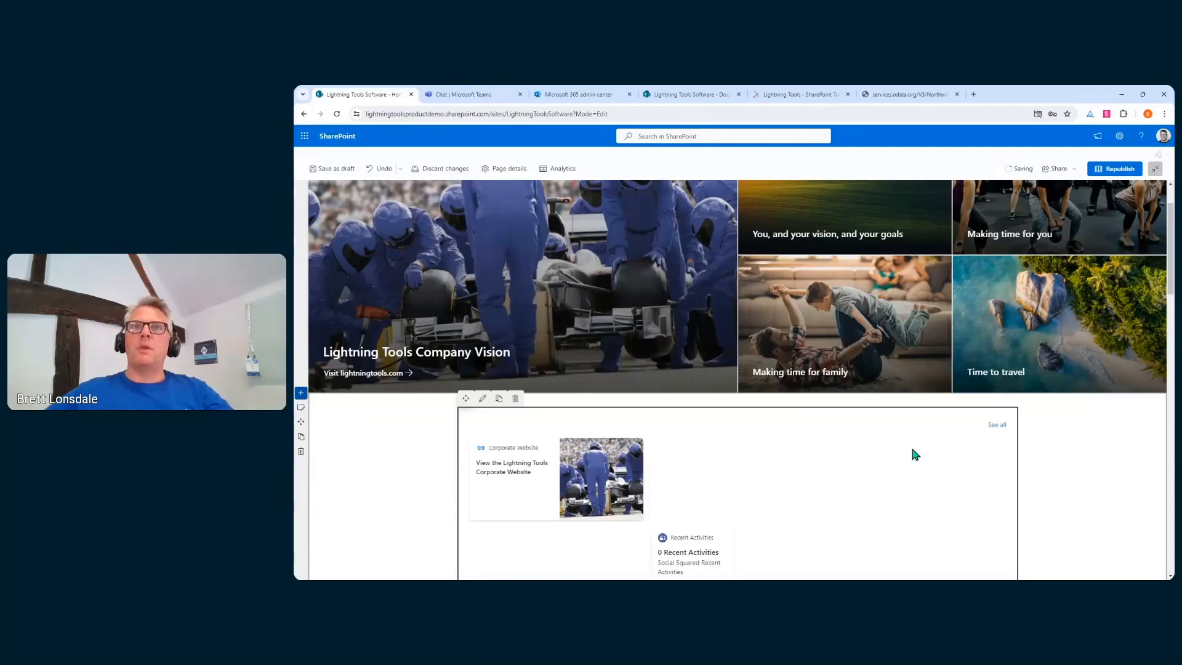
{"action": "scroll", "coordinate": [1066, 469], "scroll_direction": "down", "scroll_amount": 3}
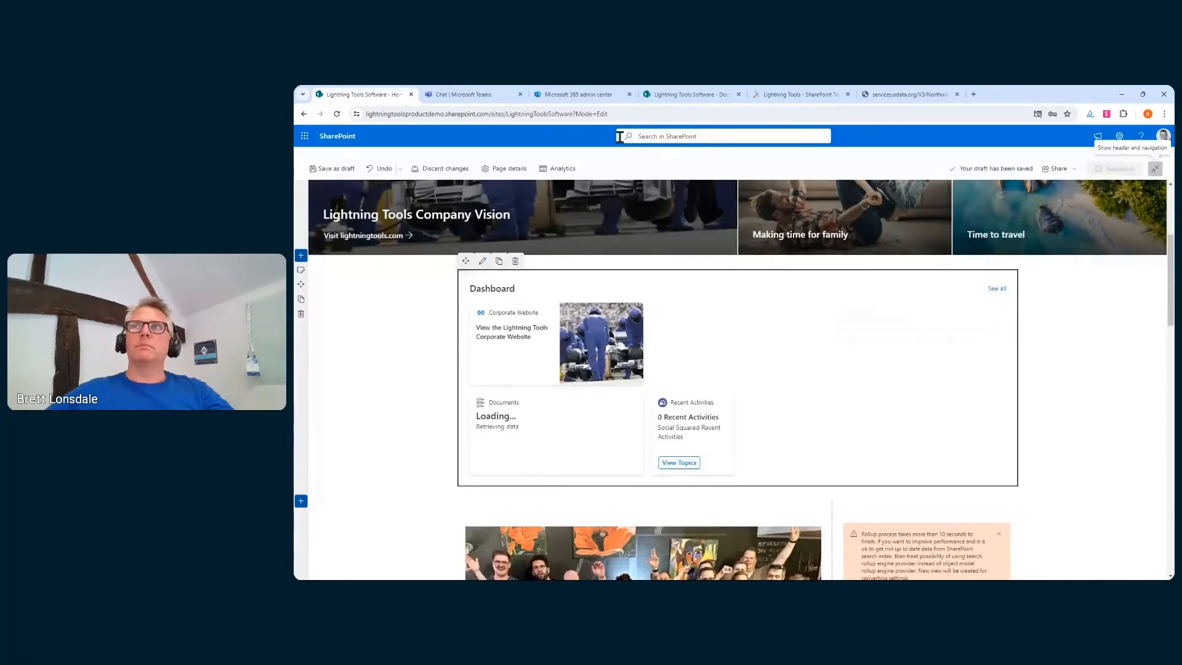
Switch to the Microsoft Teams browser tab and let it load
{"action": "left_click", "coordinate": [492, 100]}
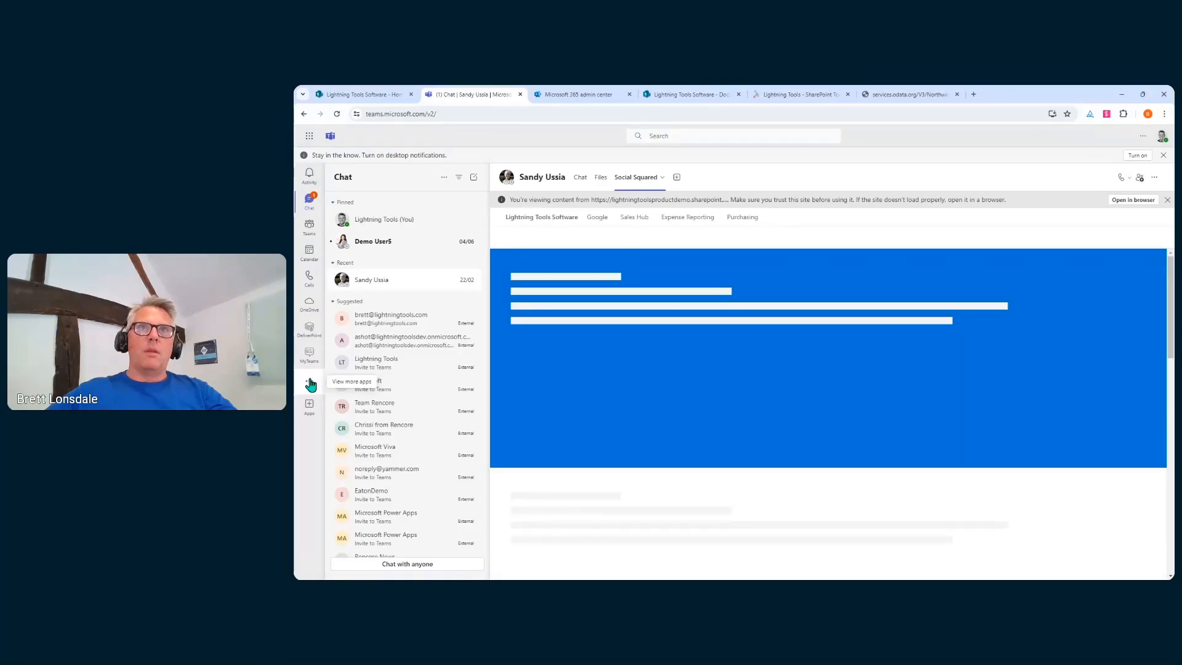
Launch Viva Connections from the extra apps list in the Teams left rail
{"action": "left_click", "coordinate": [310, 383]}
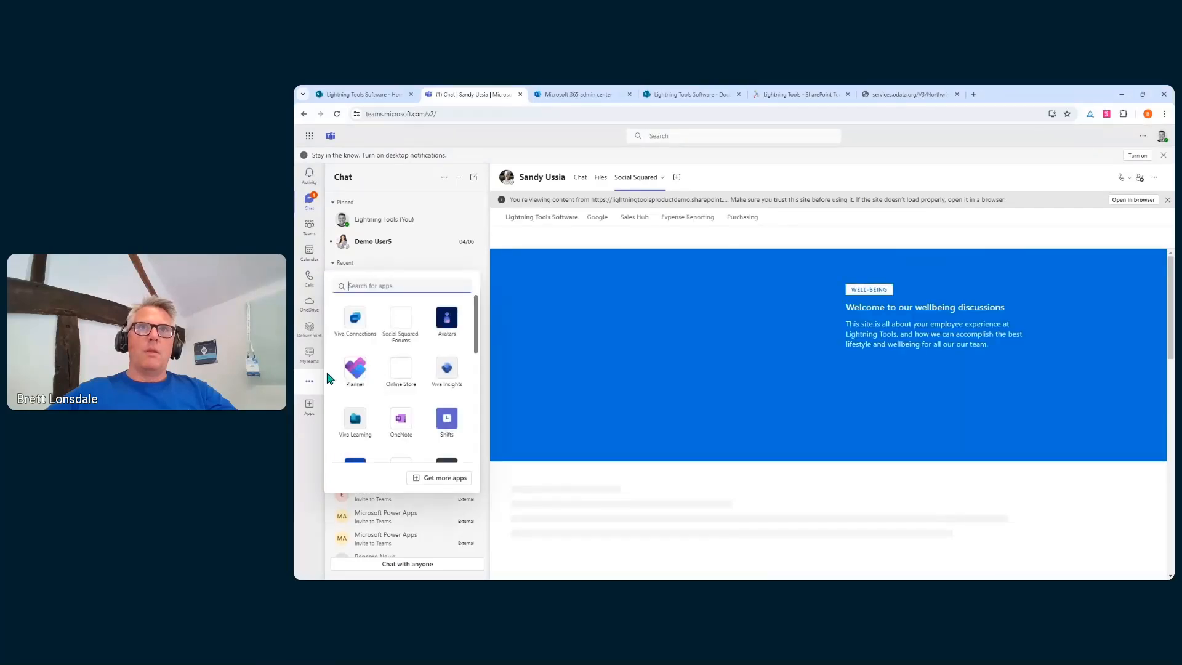
{"action": "left_click", "coordinate": [354, 320]}
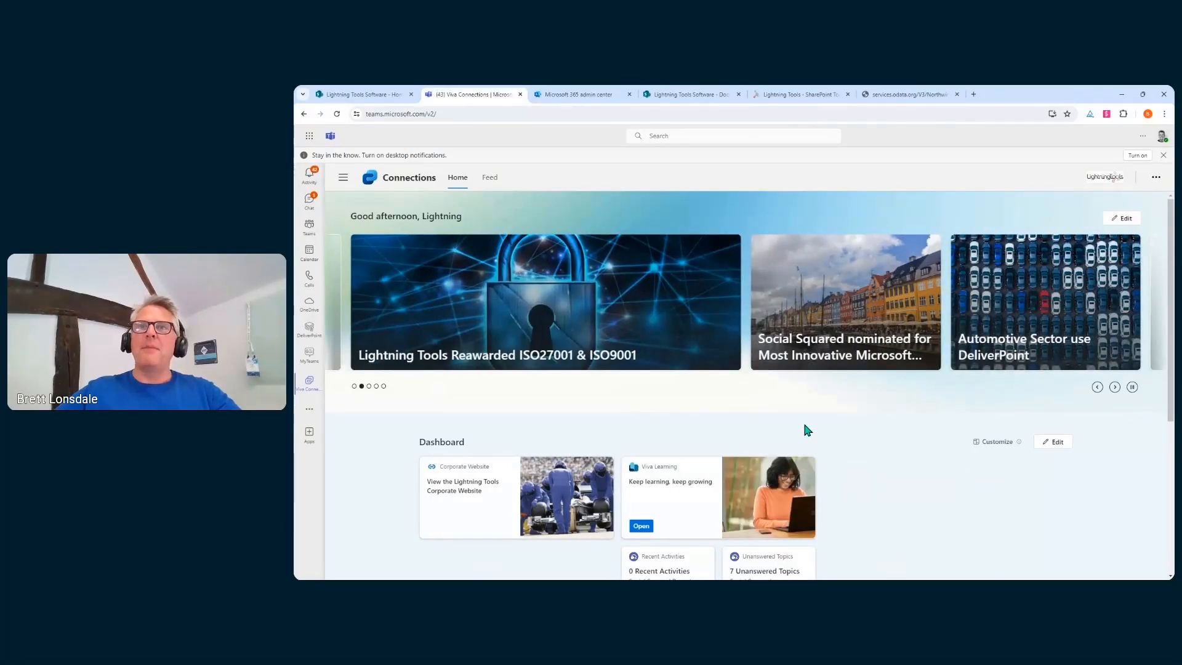
Scroll down the Viva Connections home to review both Line Charts cards, the second in red
{"action": "scroll", "coordinate": [806, 430], "scroll_direction": "down", "scroll_amount": 2}
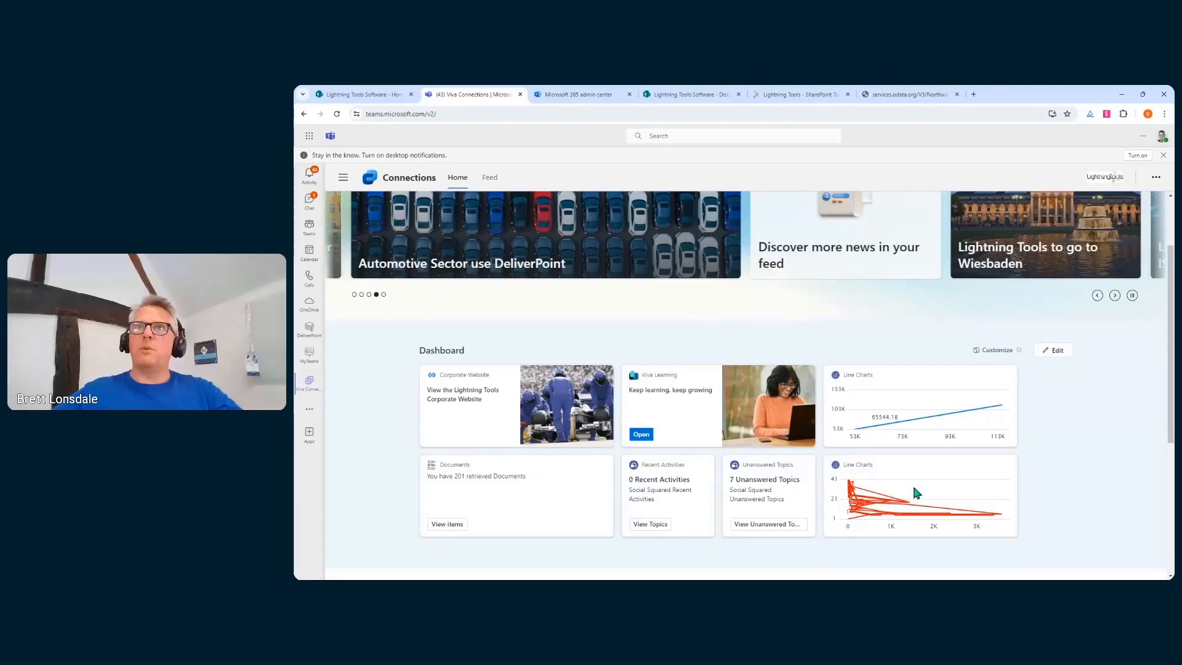
{"action": "scroll", "coordinate": [898, 485], "scroll_direction": "up", "scroll_amount": 2}
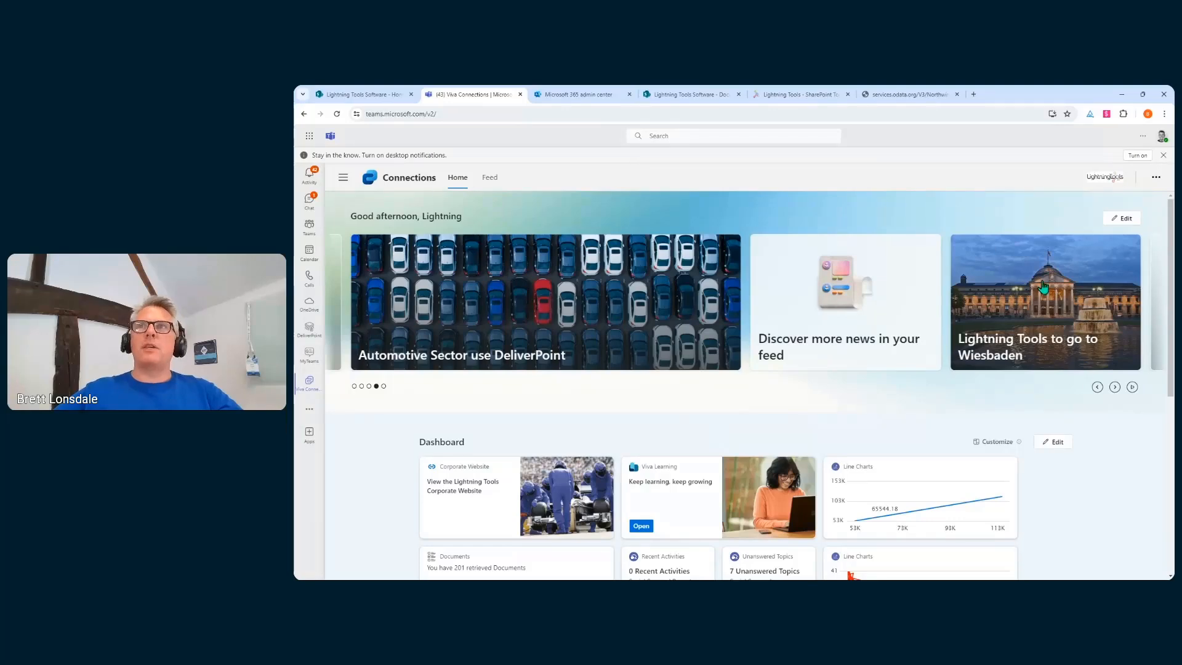
{"action": "scroll", "coordinate": [840, 237], "scroll_direction": "down", "scroll_amount": 2}
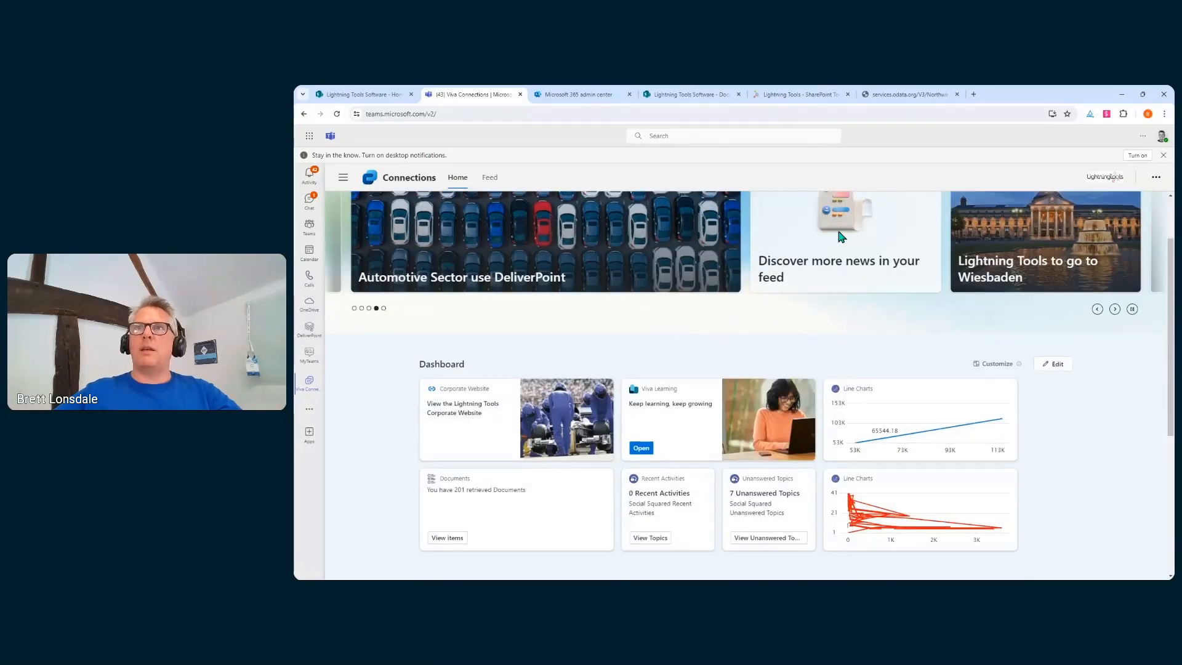
{"action": "scroll", "coordinate": [840, 237], "scroll_direction": "down", "scroll_amount": 2}
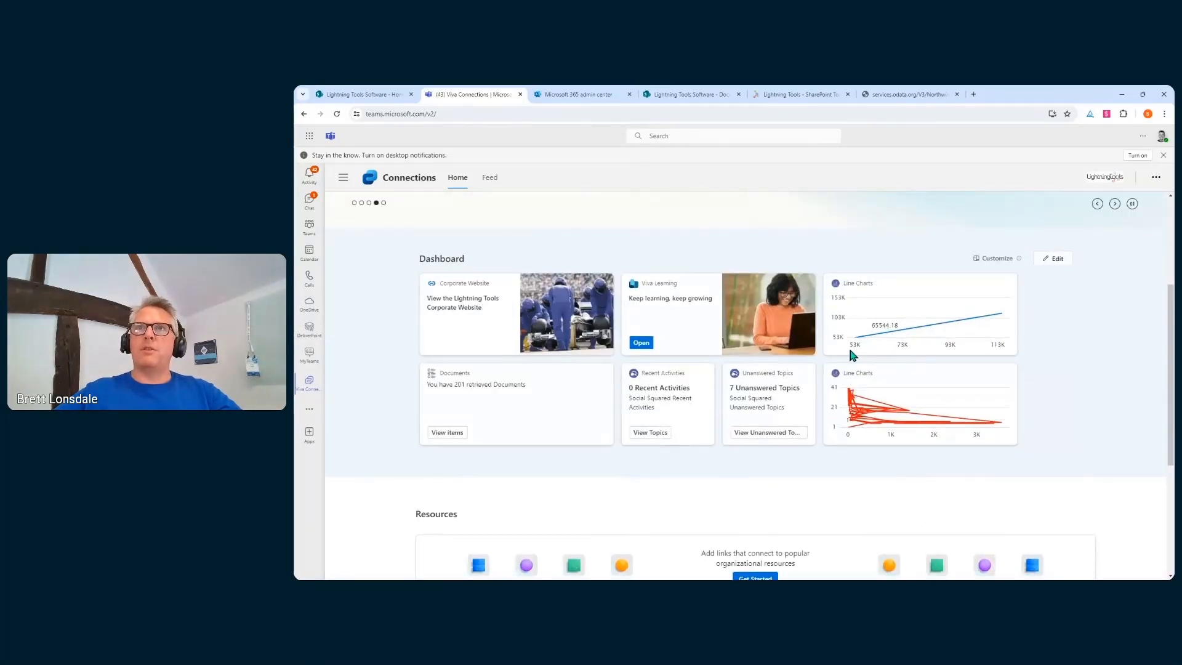